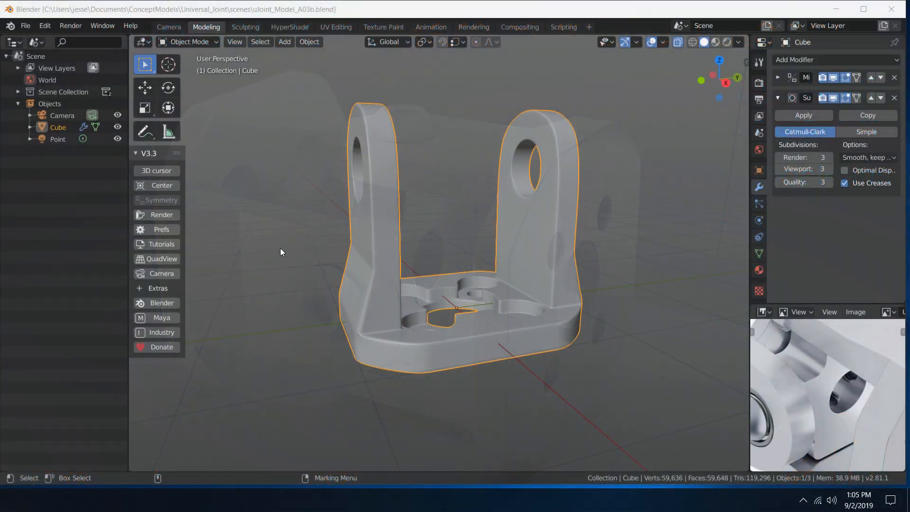
# Enter vertex editing on the bracket and select the vertex at the upper front corner of its base
pyautogui.click(281, 249)
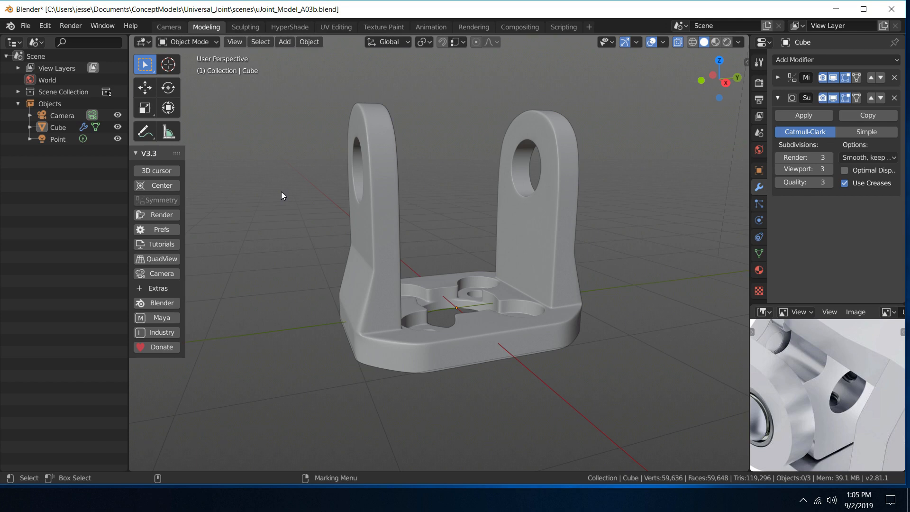
pyautogui.click(382, 247)
pyautogui.rightClick(382, 248)
pyautogui.click(322, 243)
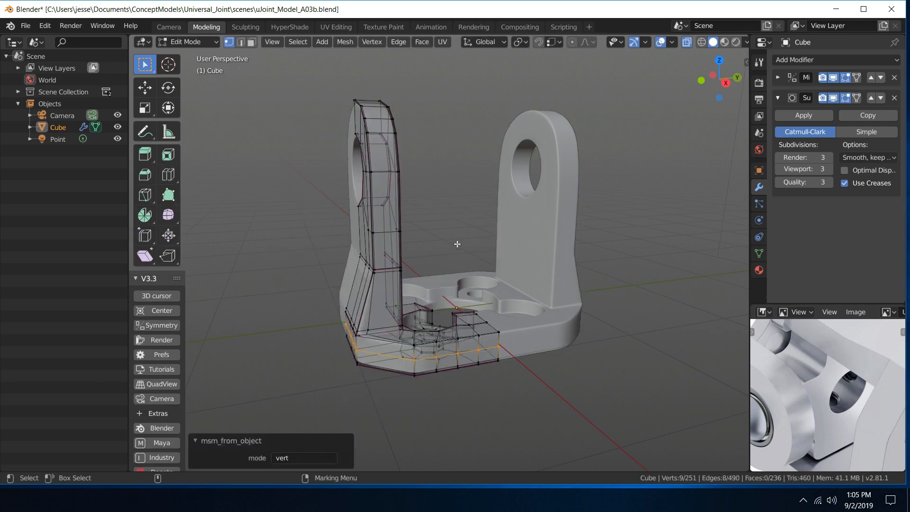
pyautogui.moveTo(449, 193); pyautogui.dragTo(402, 362, button='middle')
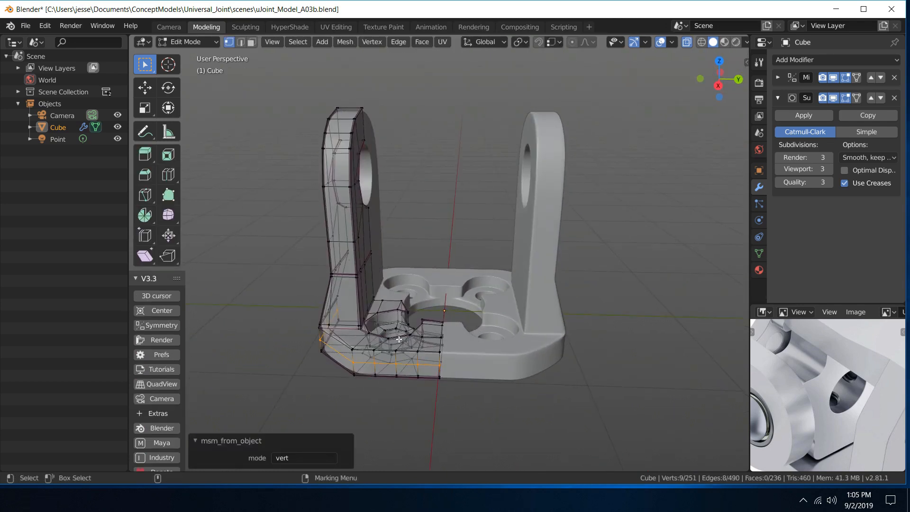
pyautogui.click(351, 350)
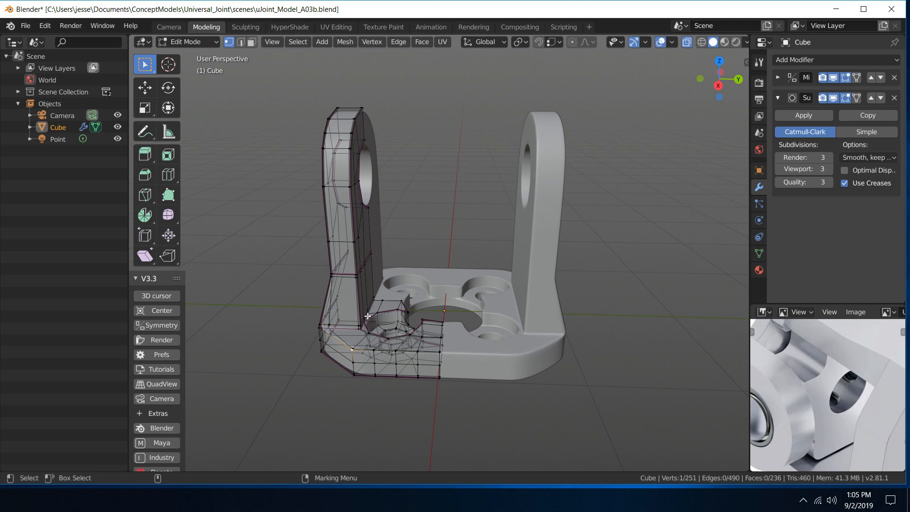
# Examine the special tools for the selected vertex and switch the bracket to edge editing
pyautogui.keyDown('shift'); pyautogui.rightClick(381, 262); pyautogui.keyUp('shift')
pyautogui.moveTo(381, 262)
pyautogui.moveTo(347, 367); pyautogui.dragTo(333, 238, button='right')
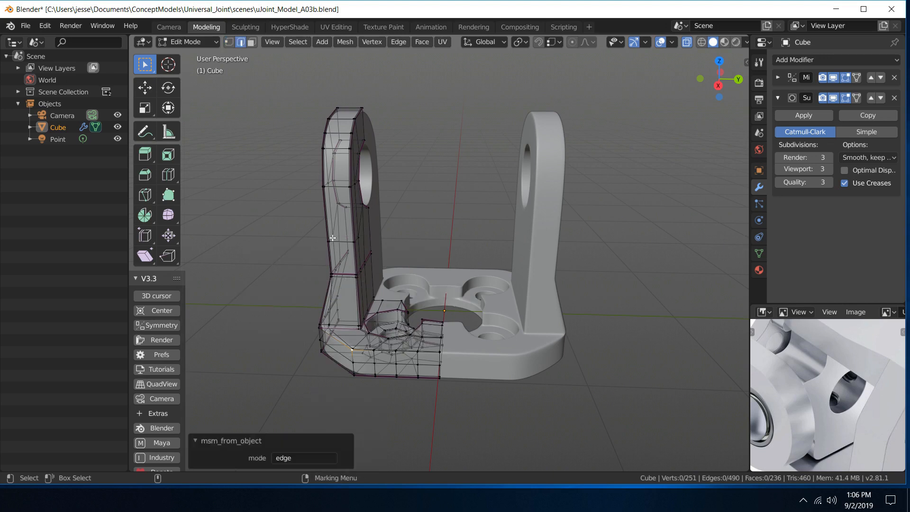
# Select an edge at the corner of the bracket's base, examine its special tools and switch to face editing
pyautogui.click(342, 336)
pyautogui.keyDown('shift'); pyautogui.rightClick(342, 335); pyautogui.keyUp('shift')
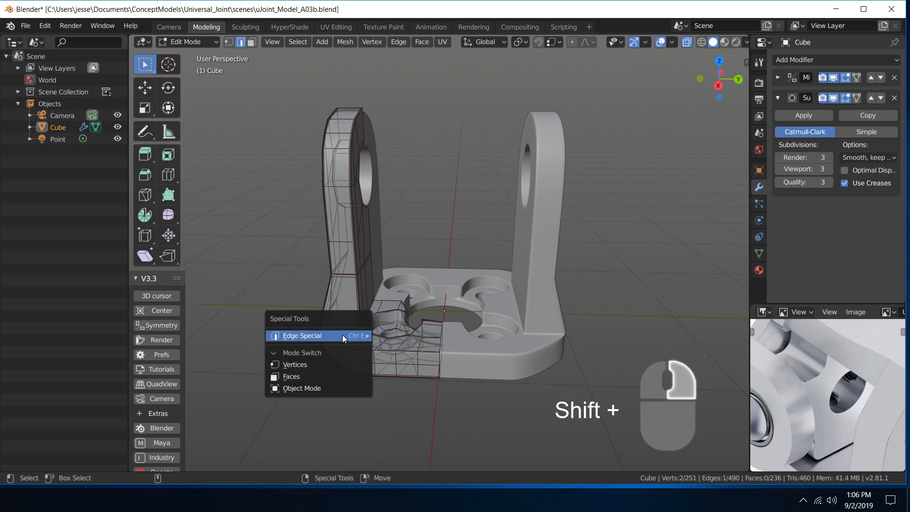
pyautogui.moveTo(342, 335)
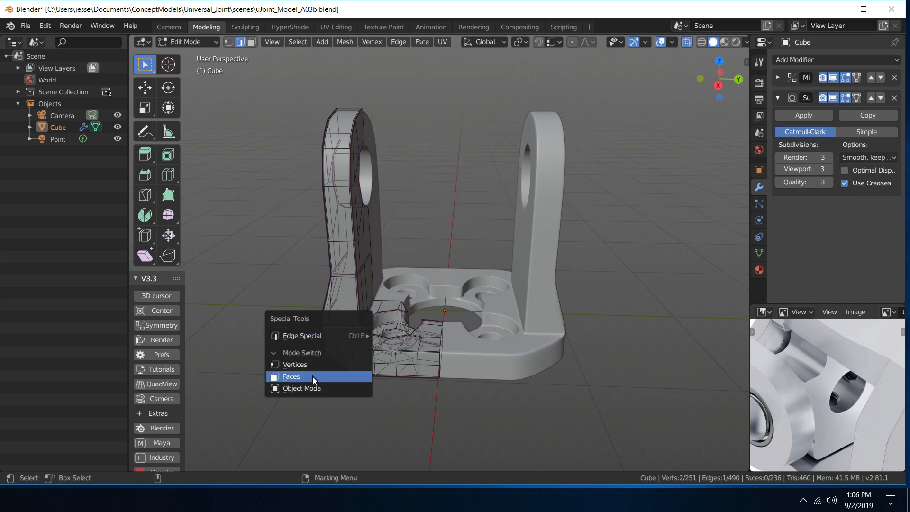
pyautogui.click(306, 378)
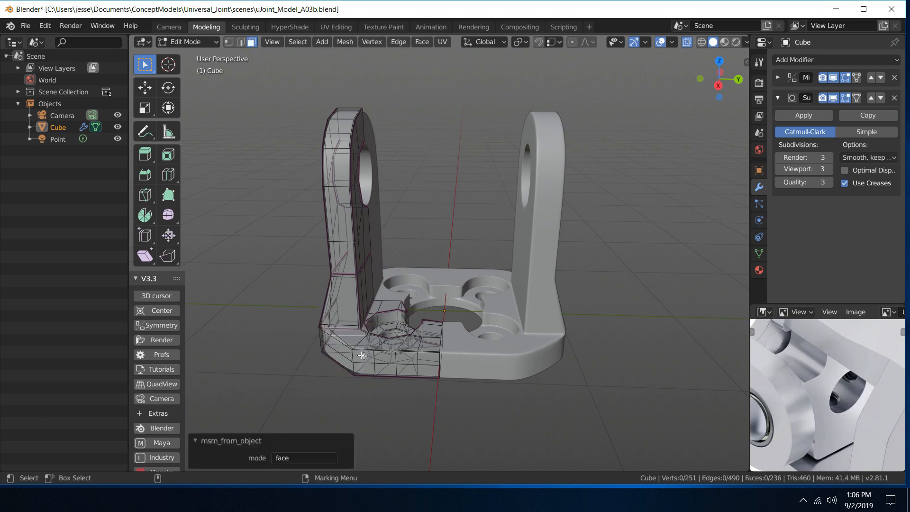
# Select the sloped face at the bottom of the bracket arm and review the available face commands
pyautogui.click(351, 306)
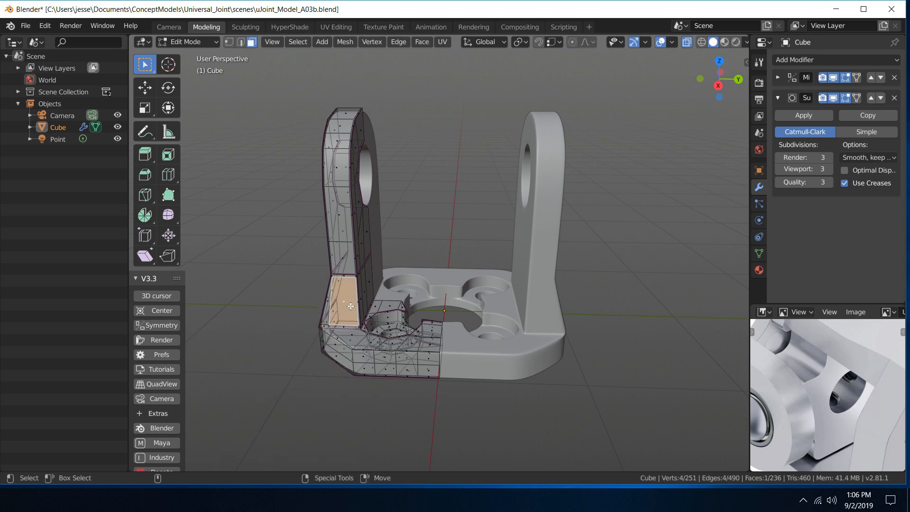
pyautogui.rightClick(350, 307)
pyautogui.click(374, 42)
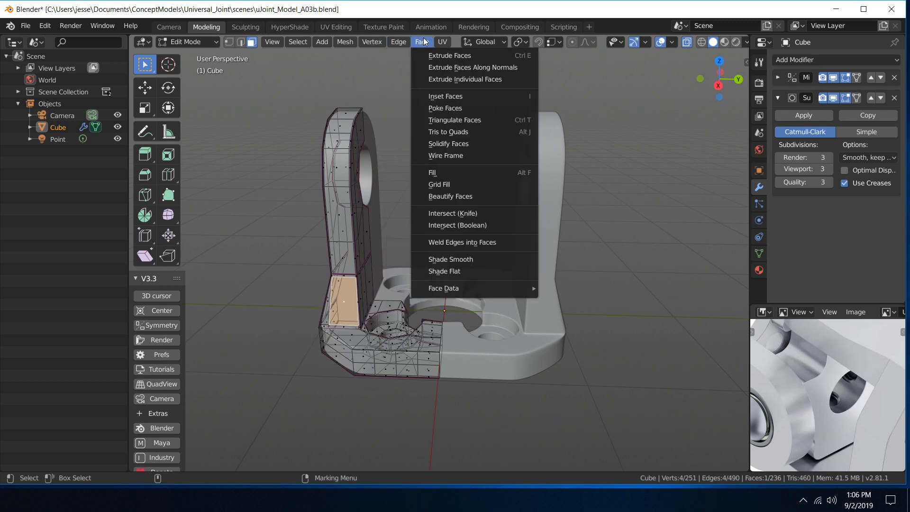
pyautogui.rightClick(354, 291)
pyautogui.moveTo(354, 291)
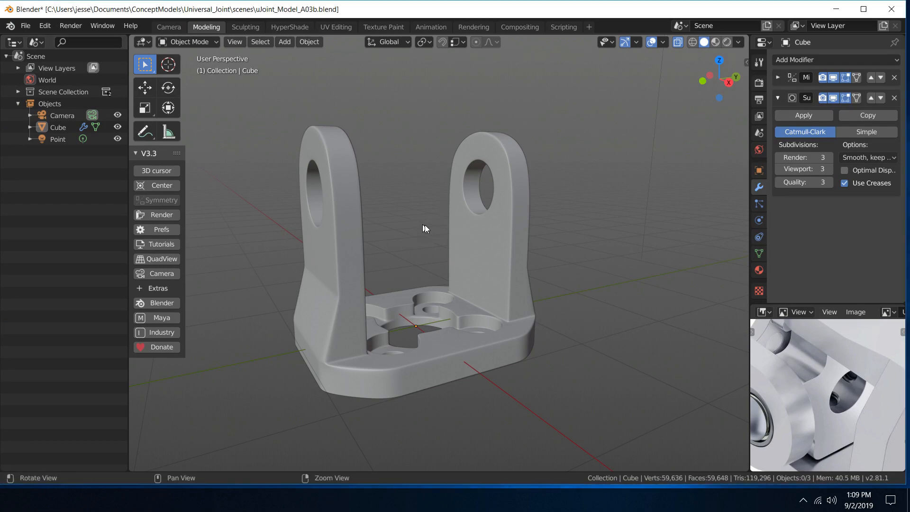
# Inspect the U_Joint_A01.JPG reference image at full screen and return to the modeling layout
pyautogui.moveTo(436, 300); pyautogui.dragTo(507, 322, button='middle')
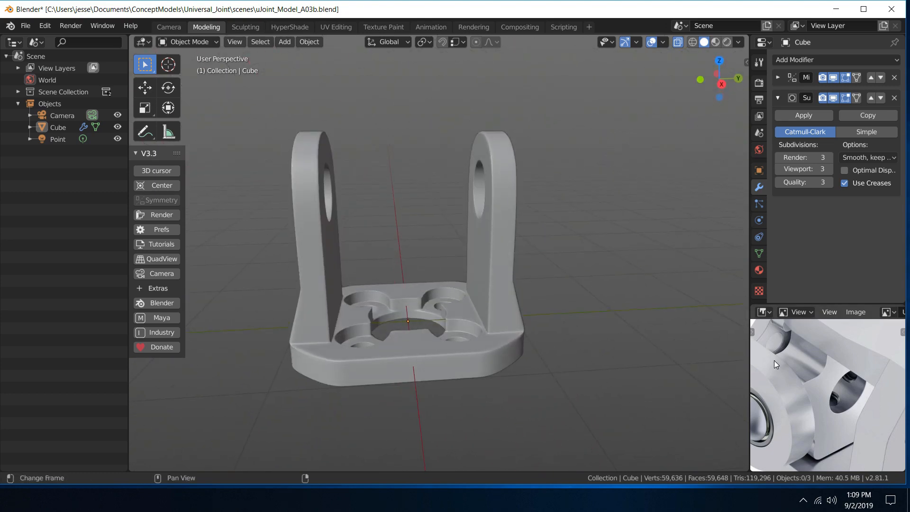
pyautogui.hotkey('ctrl', 'space')
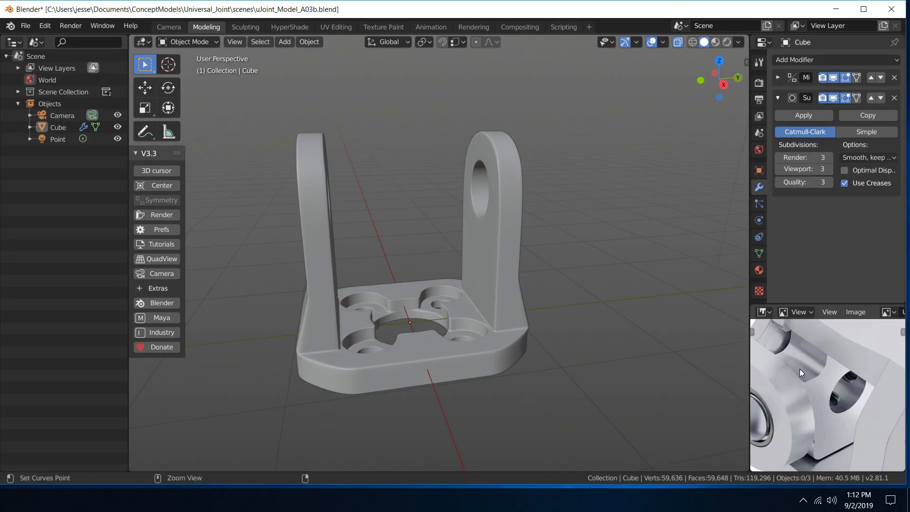
pyautogui.hotkey('ctrl', 'space')
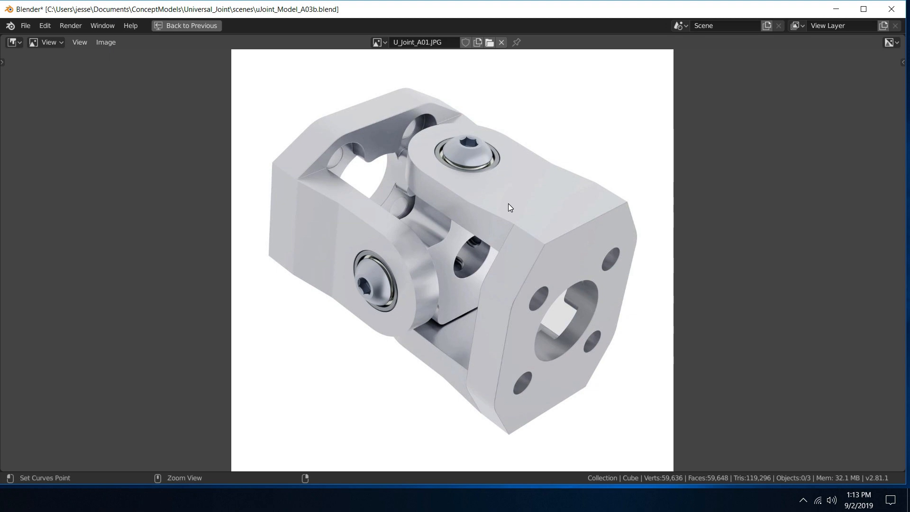
pyautogui.hotkey('ctrl', 'space')
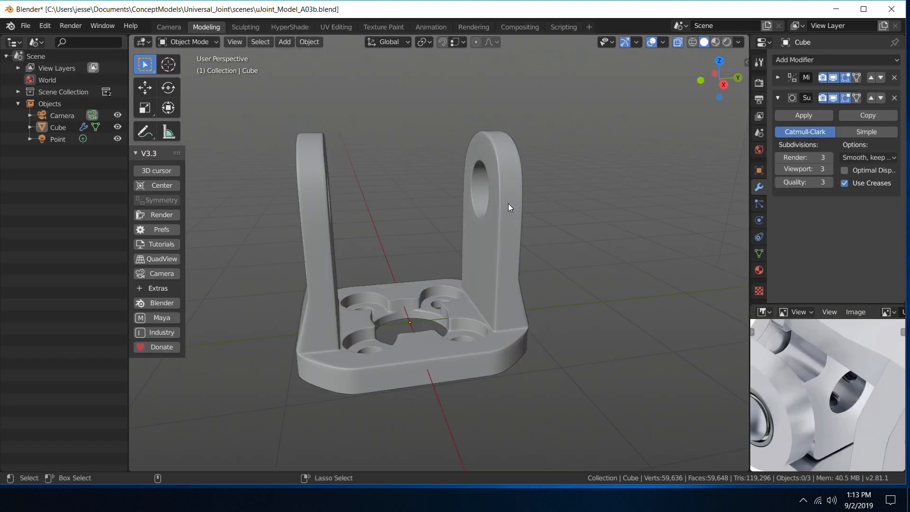
# Duplicate the bracket object in place, without any offset
pyautogui.click(316, 193)
pyautogui.scroll(-4, 381, 186)
pyautogui.scroll(4, 395, 183)
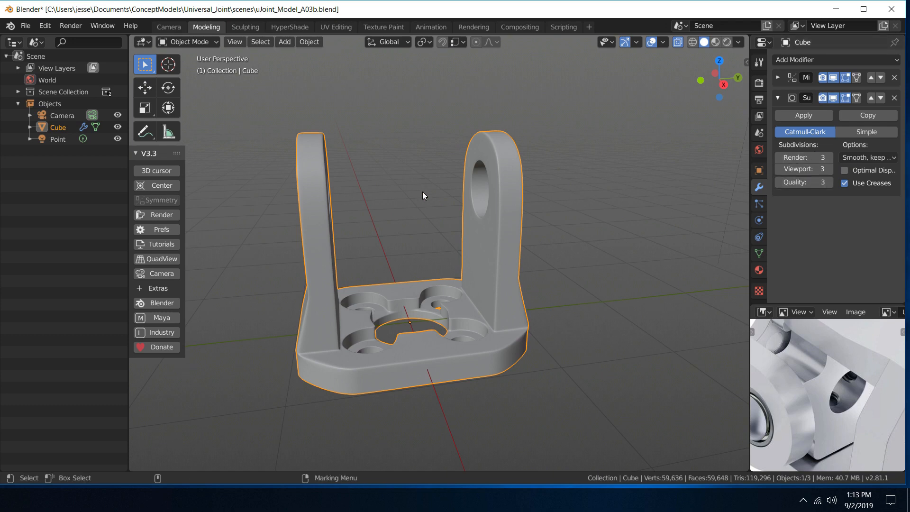
pyautogui.click(304, 42)
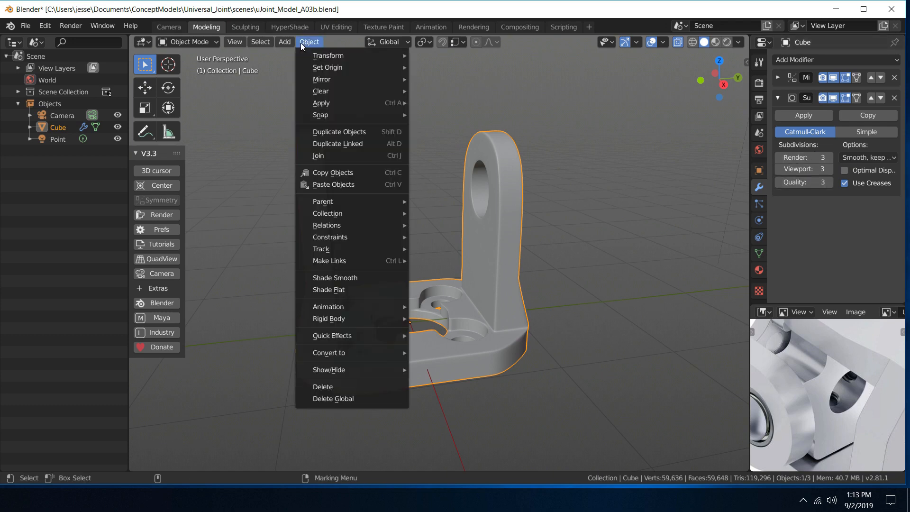
pyautogui.moveTo(372, 115)
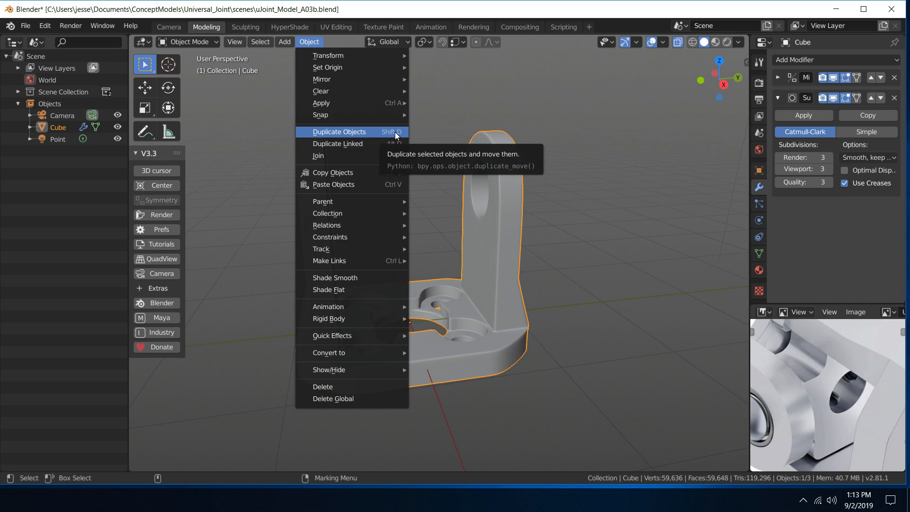
pyautogui.click(394, 132)
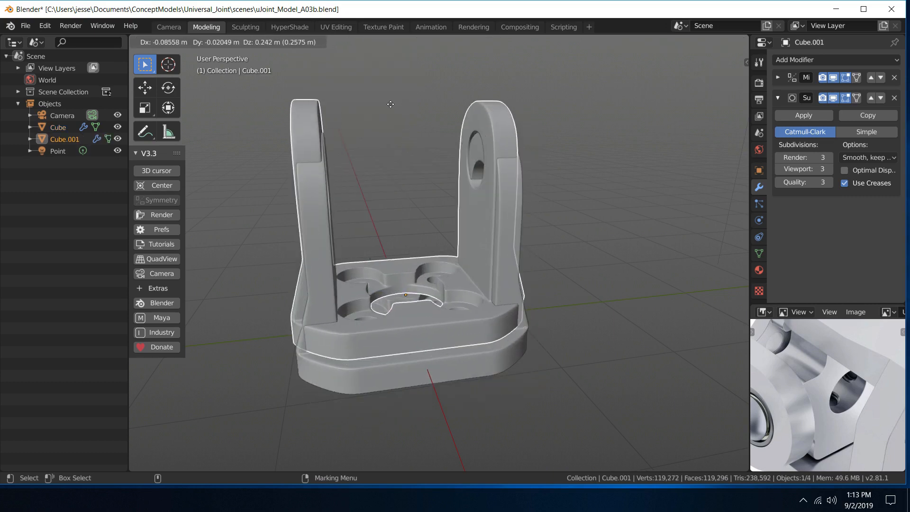
pyautogui.press('Escape')
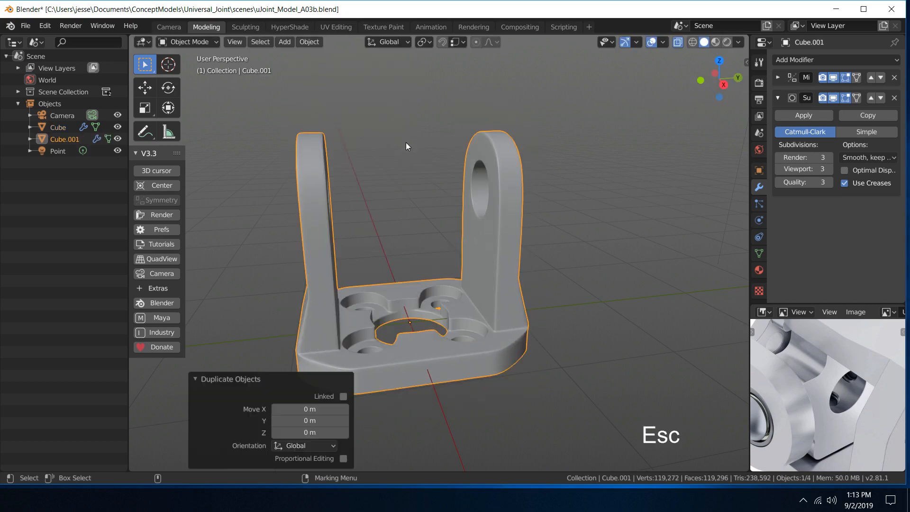
# Move the duplicated bracket up about 1.31 m along Z, above the original
pyautogui.press('w')
pyautogui.moveTo(410, 277); pyautogui.dragTo(393, 134)
pyautogui.scroll(-5, 393, 134)
pyautogui.moveTo(394, 130); pyautogui.dragTo(419, 149, button='middle')
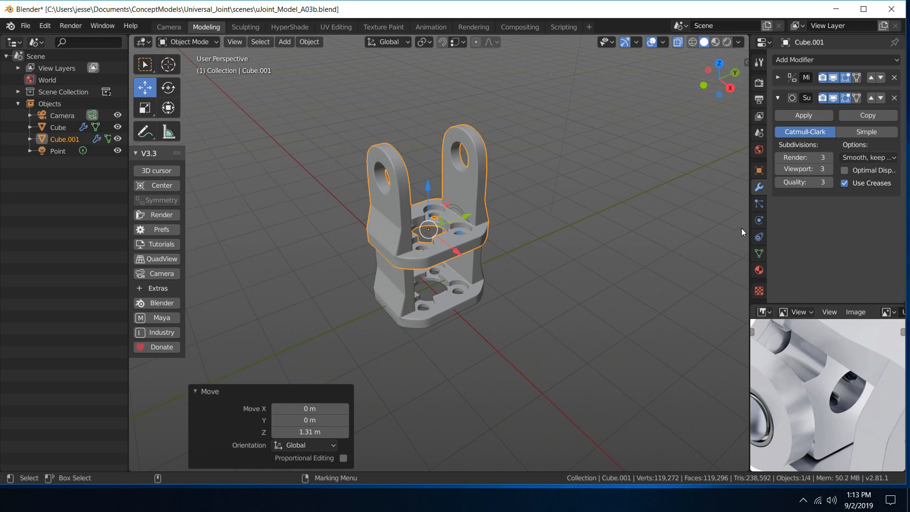
# Rotate the duplicated bracket about its vertical axis and set its Z rotation to 90°
pyautogui.click(759, 170)
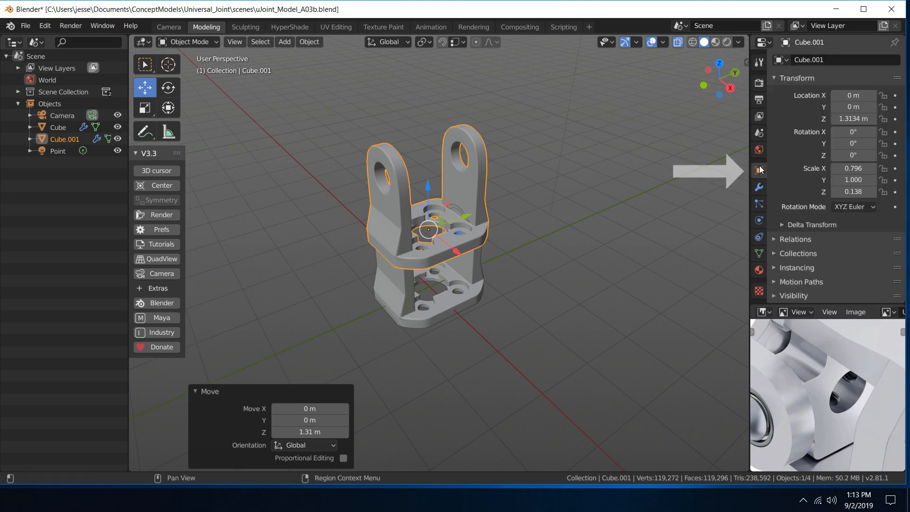
pyautogui.press('e')
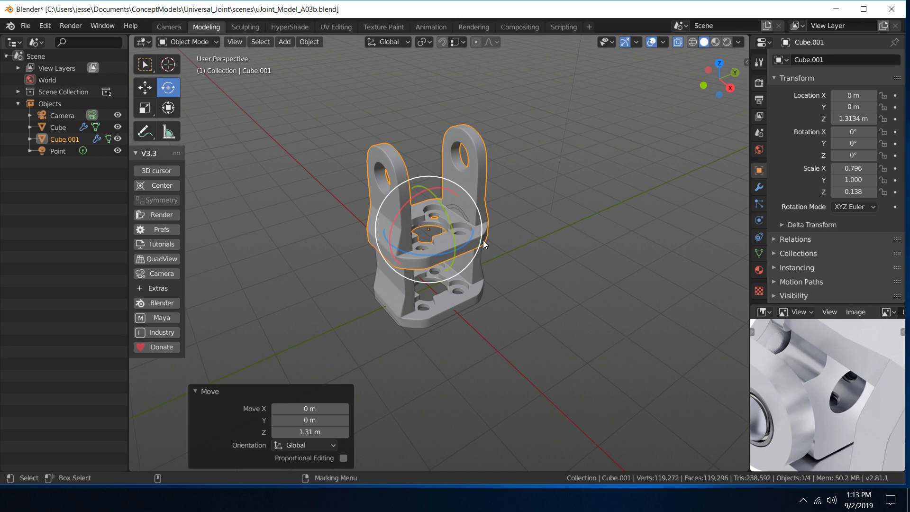
pyautogui.moveTo(472, 237); pyautogui.dragTo(429, 256)
pyautogui.click(856, 155)
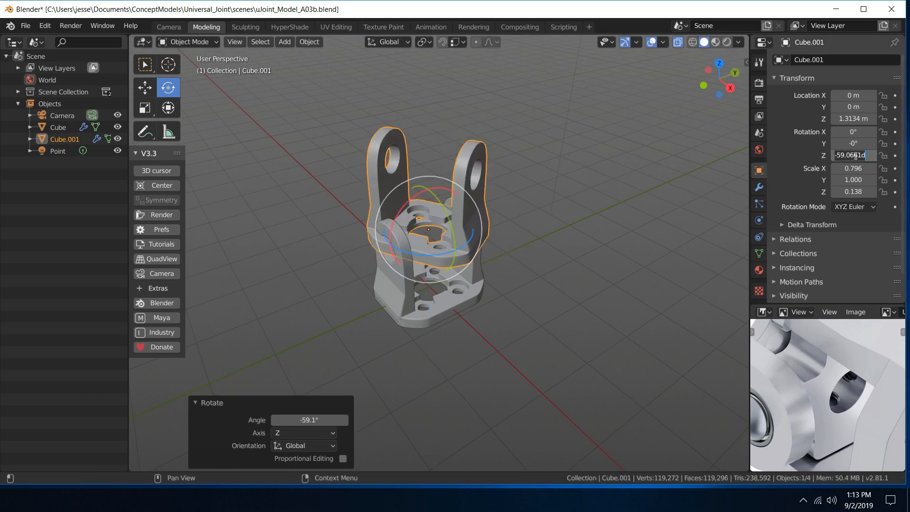
pyautogui.write('90')
pyautogui.press('Return')
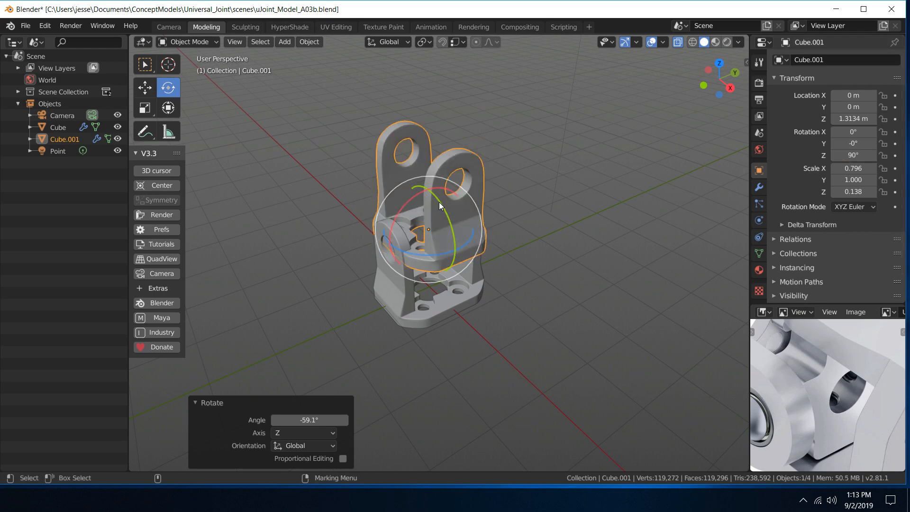
# Flip the duplicated bracket upside down and set its X rotation to 180°
pyautogui.moveTo(439, 202); pyautogui.dragTo(427, 366)
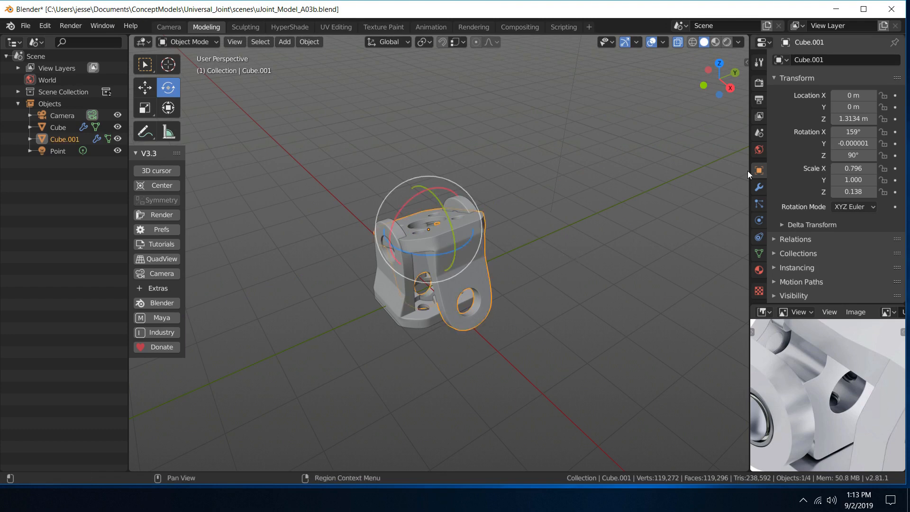
pyautogui.click(857, 134)
pyautogui.write('1')
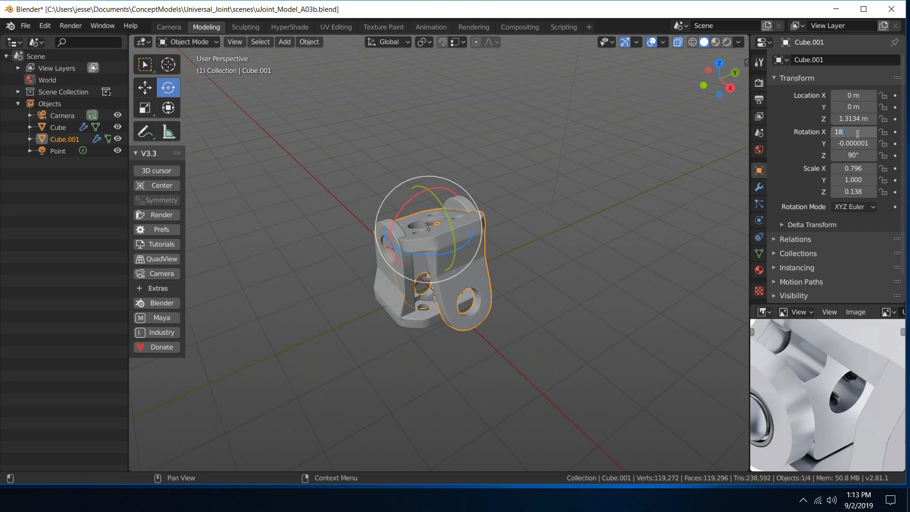
pyautogui.press('Return')
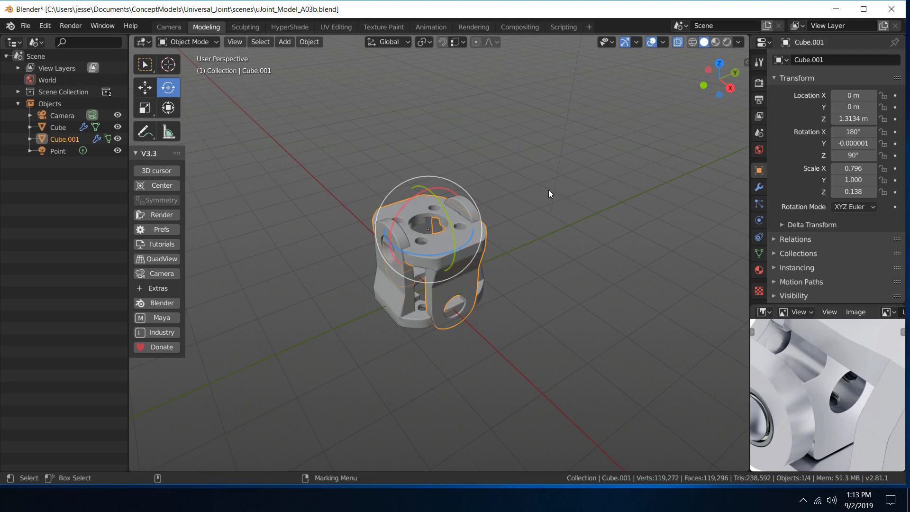
pyautogui.moveTo(548, 190); pyautogui.dragTo(549, 154, button='middle')
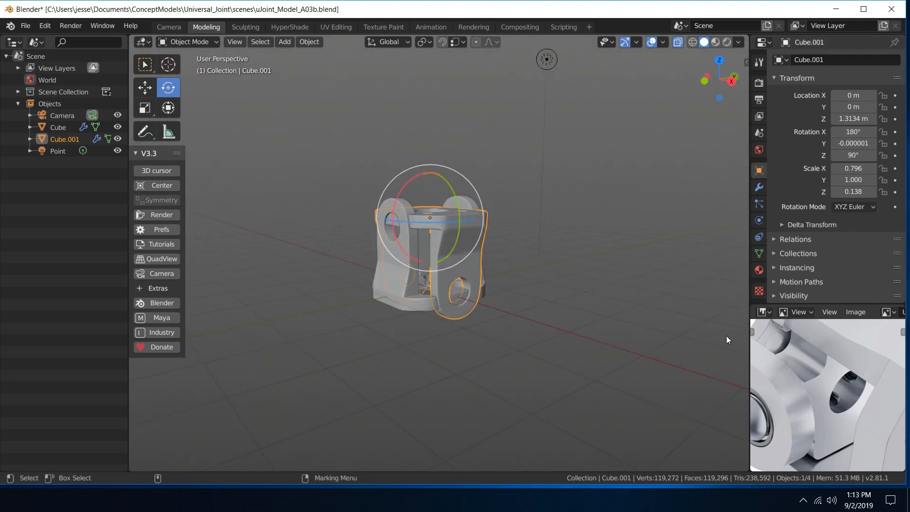
# Raise the flipped bracket along Z to about 2.457 m so its arms interlock with the lower bracket's arms
pyautogui.scroll(-3, 833, 399)
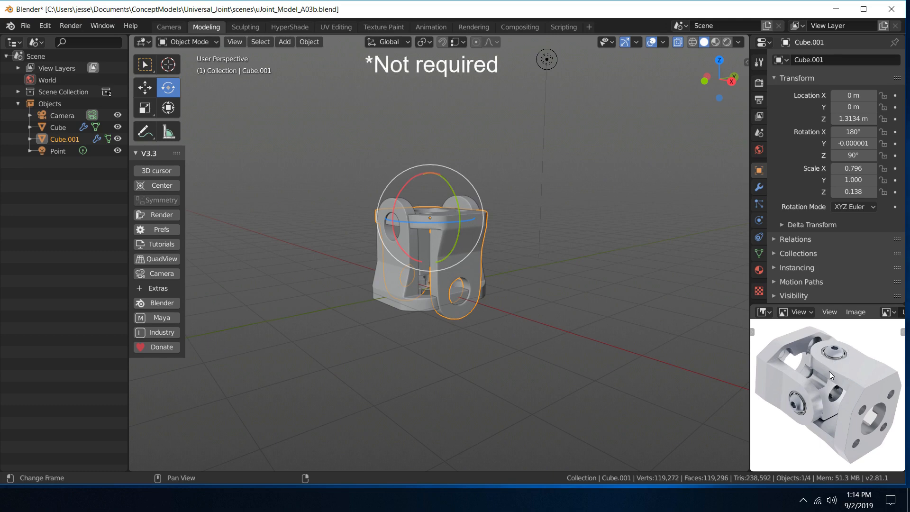
pyautogui.press('w')
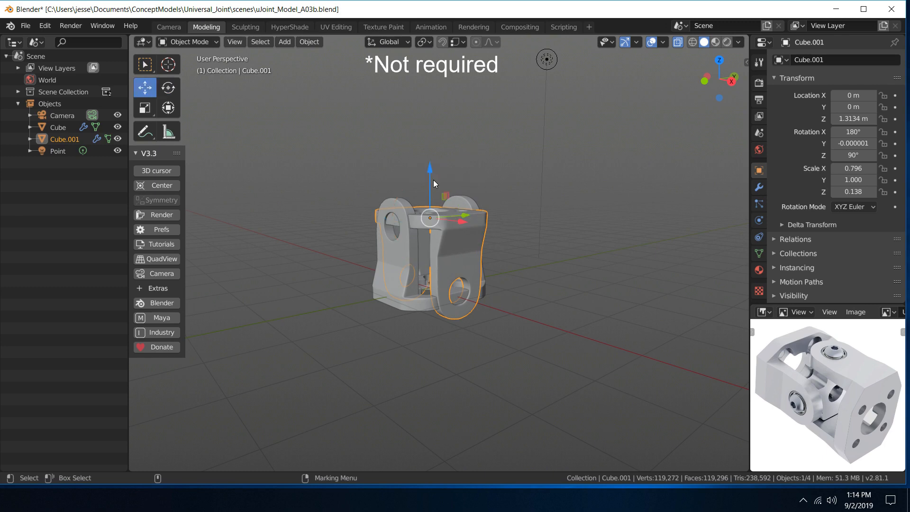
pyautogui.moveTo(433, 180); pyautogui.dragTo(429, 100)
pyautogui.moveTo(572, 198)
pyautogui.mouseDown(button='middle')
pyautogui.moveTo(519, 192)
pyautogui.moveTo(534, 198)
pyautogui.moveTo(531, 189)
pyautogui.moveTo(567, 182)
pyautogui.mouseUp(button='middle')
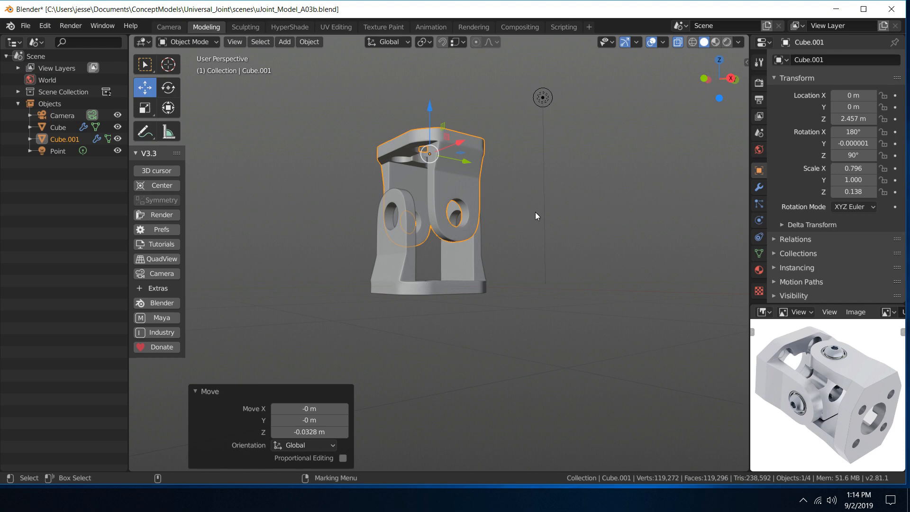
# Select the lower bracket, frame it in the view and enter vertex editing on its mesh
pyautogui.click(398, 287)
pyautogui.press('w')
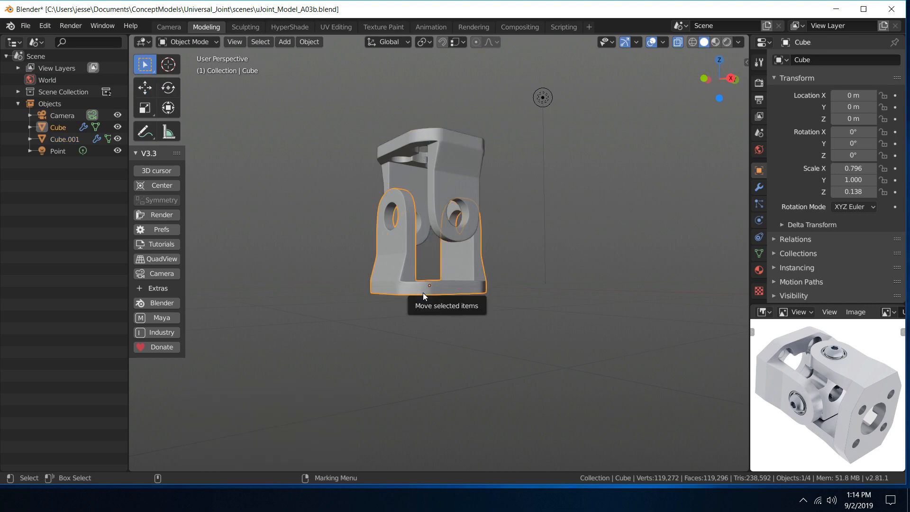
pyautogui.press('KP_Decimal')
pyautogui.rightClick(353, 280)
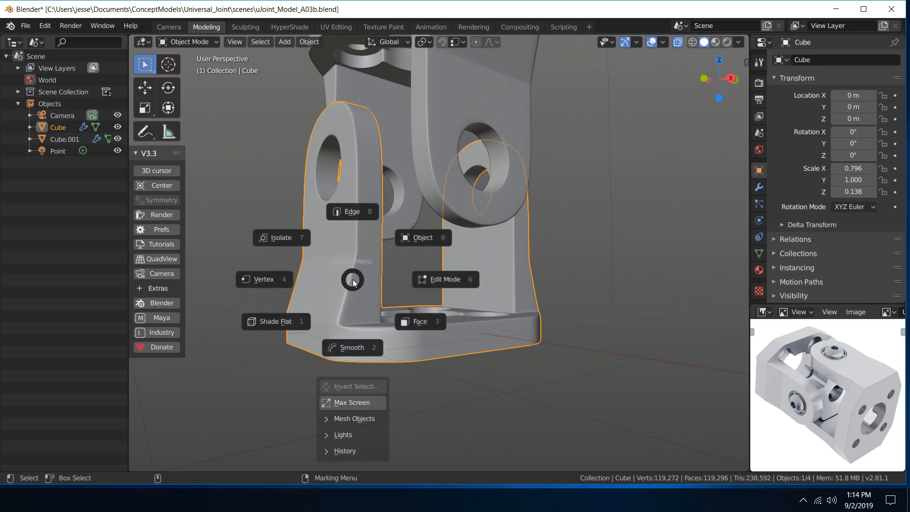
pyautogui.click(275, 278)
pyautogui.moveTo(367, 224); pyautogui.dragTo(379, 74, button='middle')
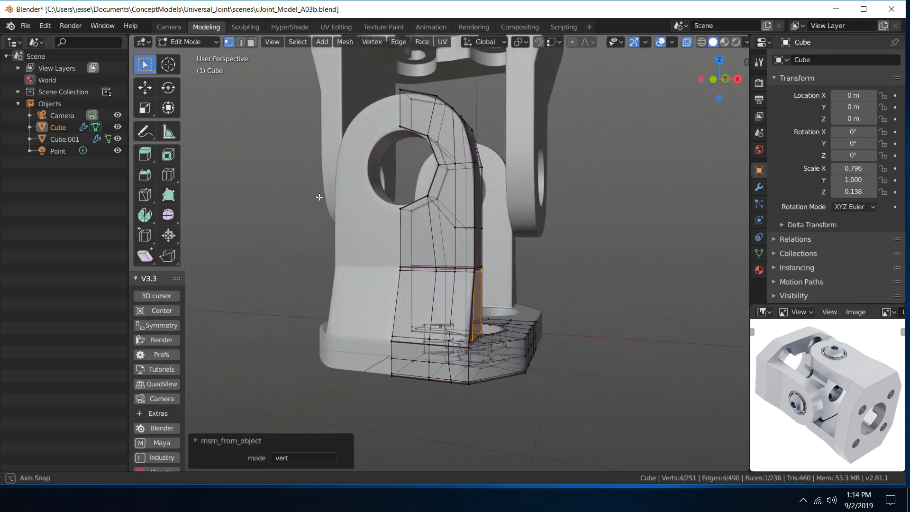
# Shorten the lower bracket's arm by moving the vertices of its upper section down about 0.122 m along Z
pyautogui.moveTo(379, 74); pyautogui.dragTo(506, 294)
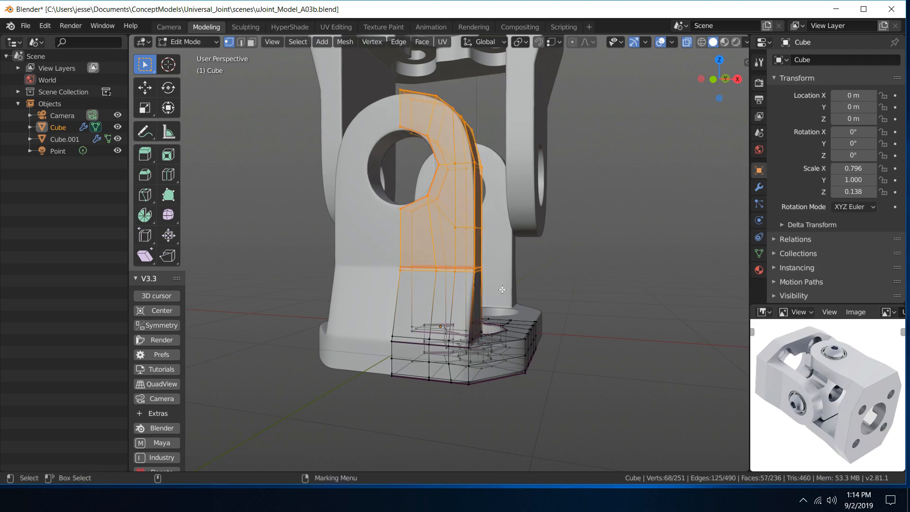
pyautogui.moveTo(507, 294); pyautogui.dragTo(561, 239, button='middle')
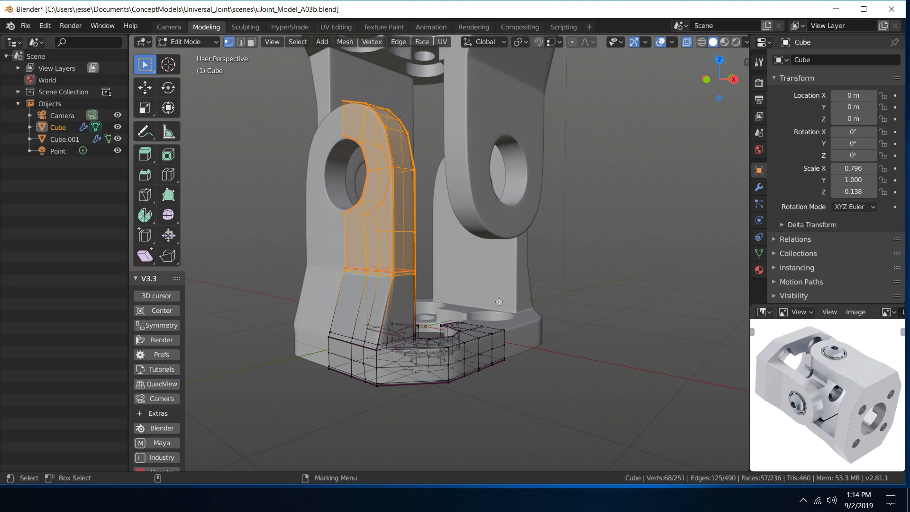
pyautogui.moveTo(500, 302); pyautogui.dragTo(472, 254, button='middle')
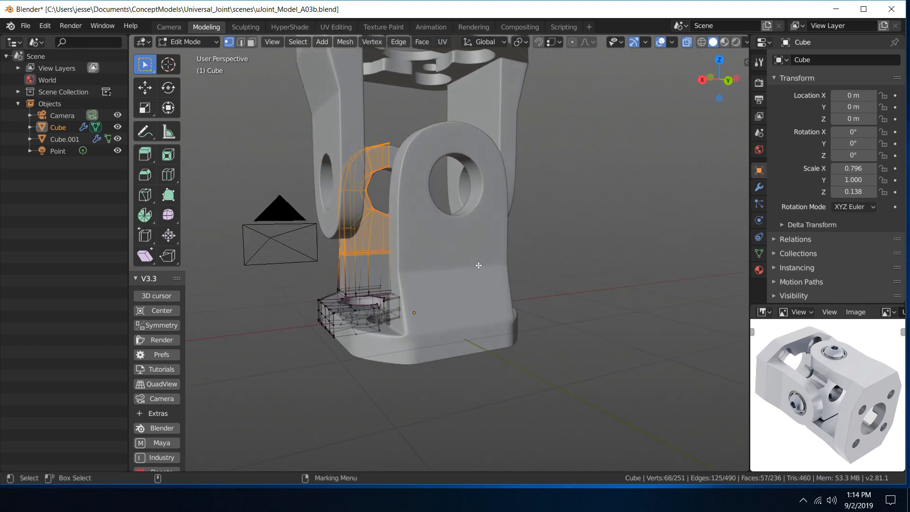
pyautogui.scroll(3, 784, 382)
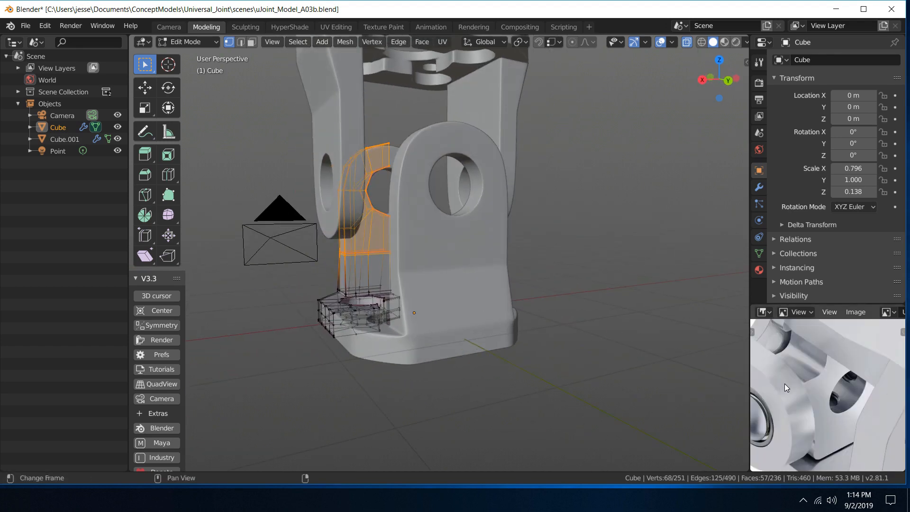
pyautogui.scroll(-3, 778, 388)
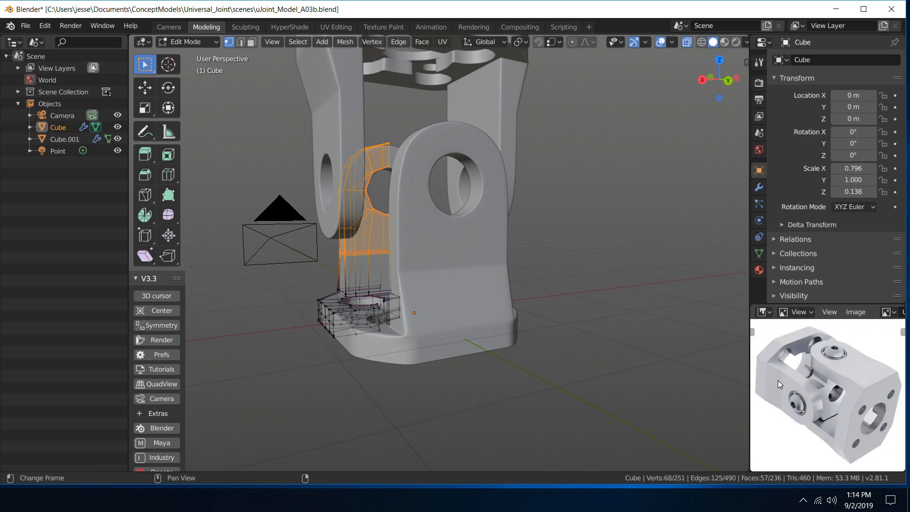
pyautogui.moveTo(558, 318); pyautogui.dragTo(569, 329, button='middle')
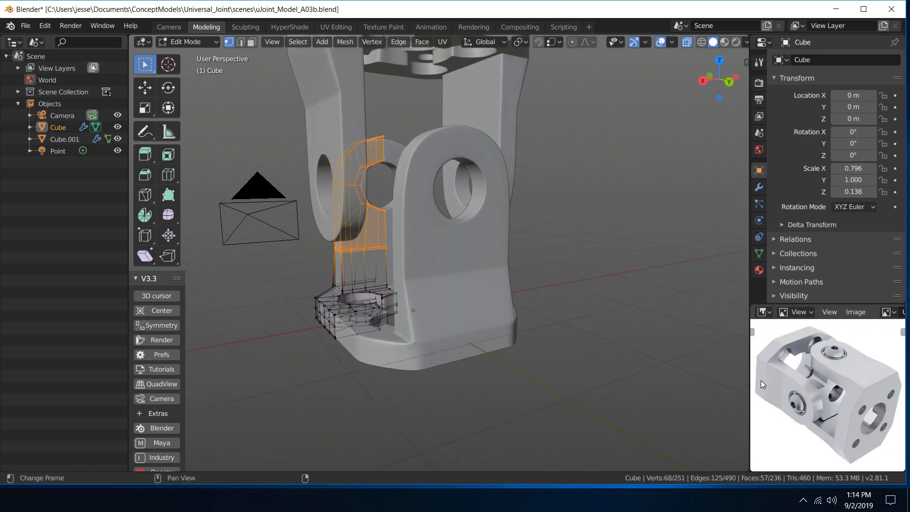
pyautogui.moveTo(474, 369); pyautogui.dragTo(549, 325, button='middle')
pyautogui.press('w')
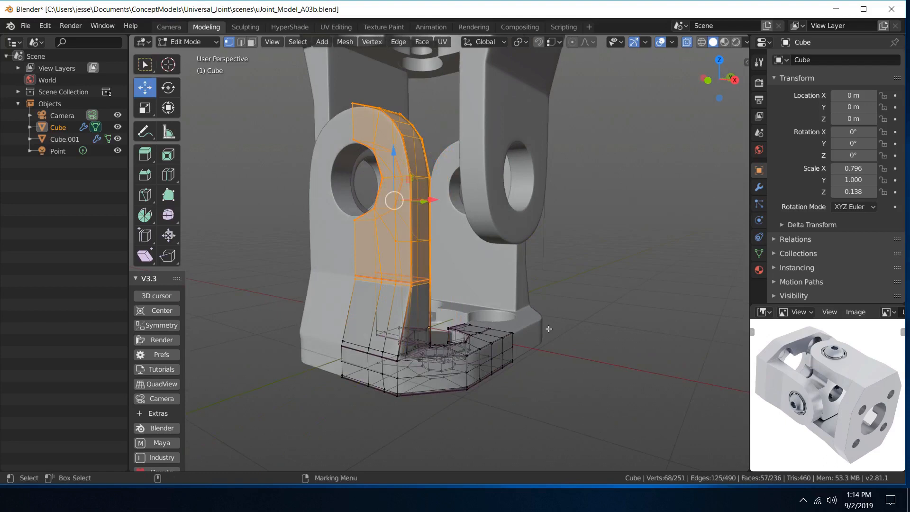
pyautogui.moveTo(394, 153); pyautogui.dragTo(395, 173)
pyautogui.moveTo(397, 177); pyautogui.dragTo(618, 239, button='middle')
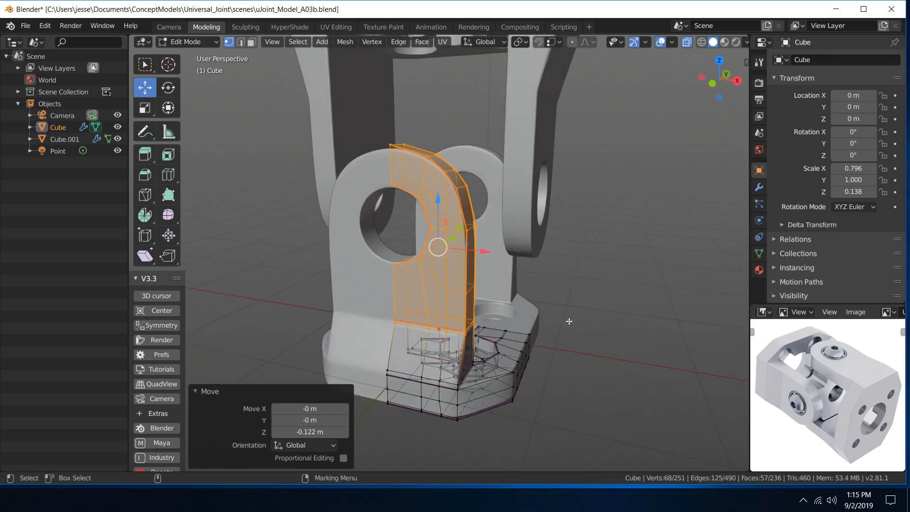
# Select the vertices along the outer side of the bracket's base and arm and move them about -0.034 m along X to narrow it
pyautogui.scroll(-5, 569, 322)
pyautogui.moveTo(545, 266); pyautogui.dragTo(573, 327, button='middle')
pyautogui.scroll(3, 529, 304)
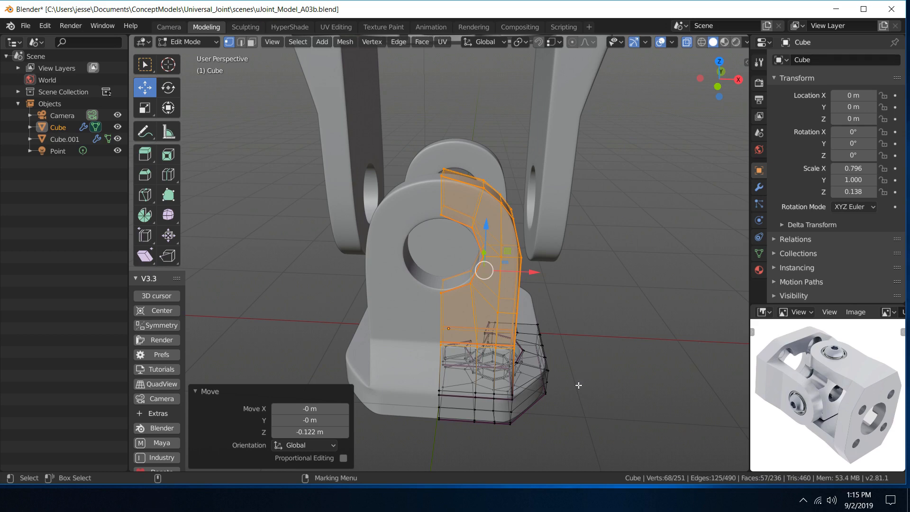
pyautogui.moveTo(568, 412); pyautogui.dragTo(529, 418, button='middle')
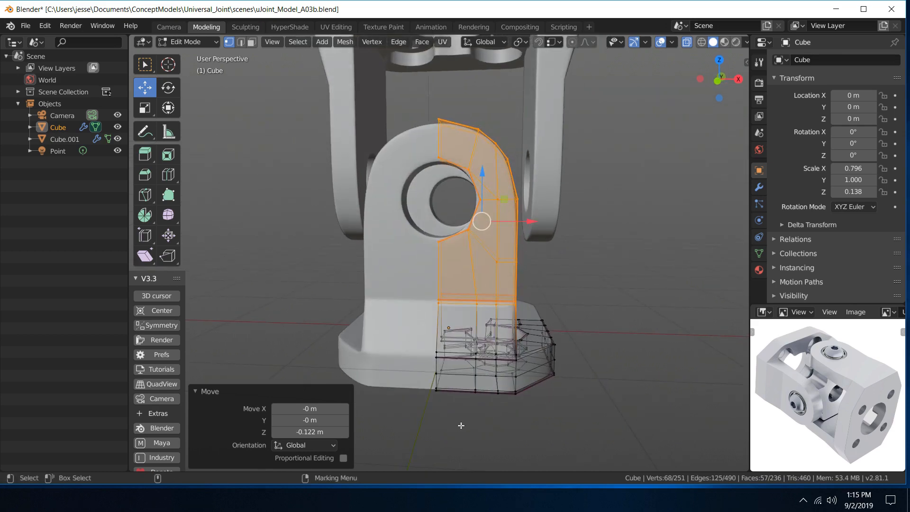
pyautogui.moveTo(462, 425); pyautogui.dragTo(581, 274)
pyautogui.moveTo(581, 274); pyautogui.dragTo(591, 277, button='middle')
pyautogui.press('w')
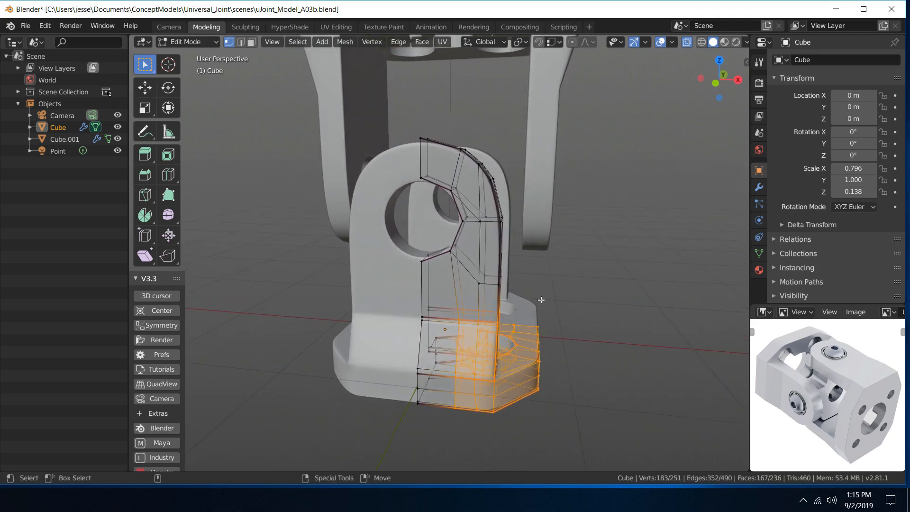
pyautogui.keyDown('shift'); pyautogui.click(468, 268); pyautogui.keyUp('shift')
pyautogui.keyDown('ctrl'); pyautogui.click(480, 199); pyautogui.keyUp('ctrl')
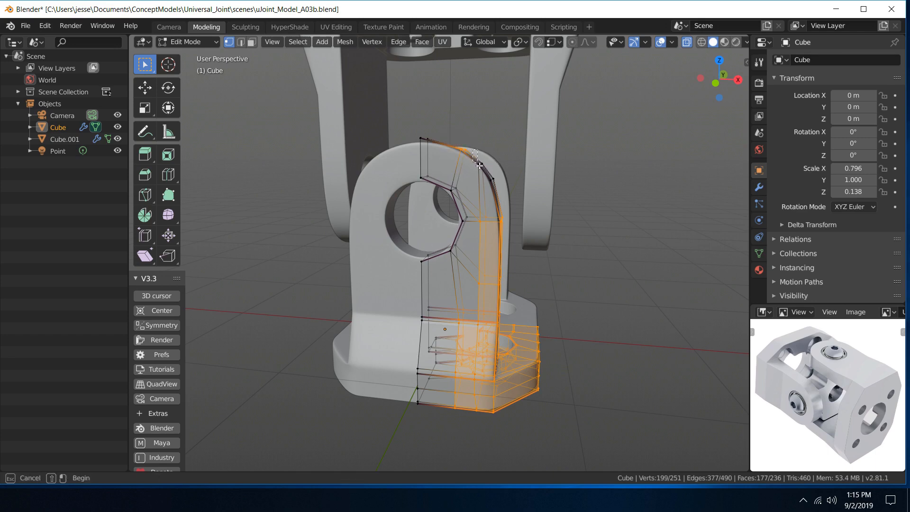
pyautogui.keyDown('ctrl'); pyautogui.click(508, 183); pyautogui.keyUp('ctrl')
pyautogui.keyDown('ctrl'); pyautogui.click(507, 183); pyautogui.keyUp('ctrl')
pyautogui.moveTo(508, 183); pyautogui.dragTo(556, 211, button='middle')
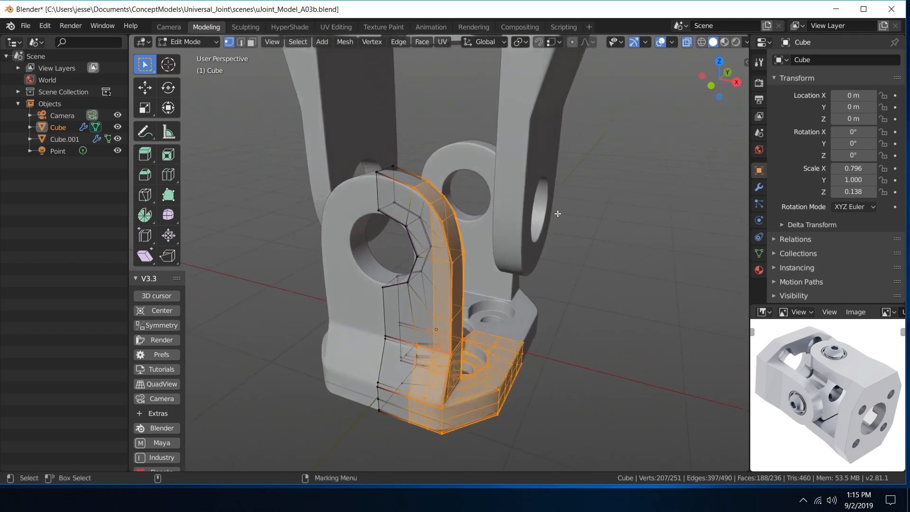
pyautogui.press('w')
pyautogui.moveTo(515, 374); pyautogui.dragTo(588, 326, button='middle')
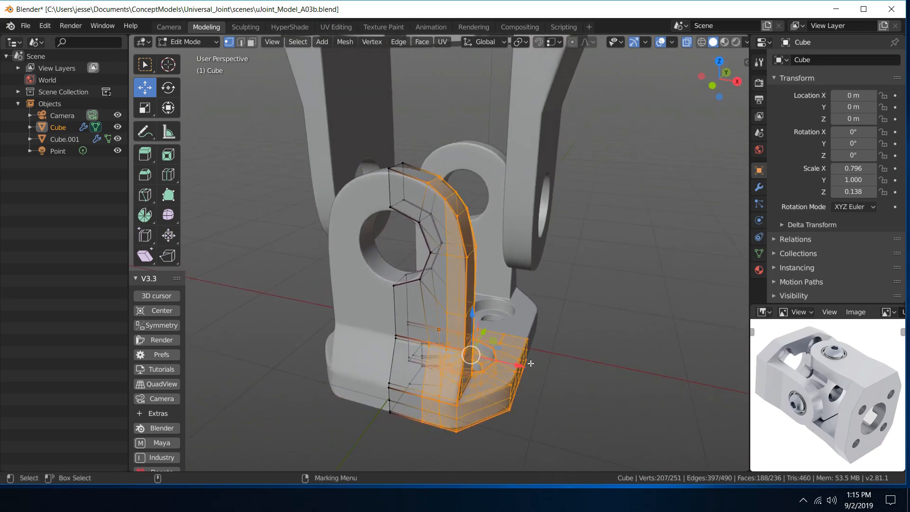
pyautogui.moveTo(511, 363); pyautogui.dragTo(514, 363)
pyautogui.moveTo(514, 362); pyautogui.dragTo(520, 341, button='middle')
pyautogui.press('q')
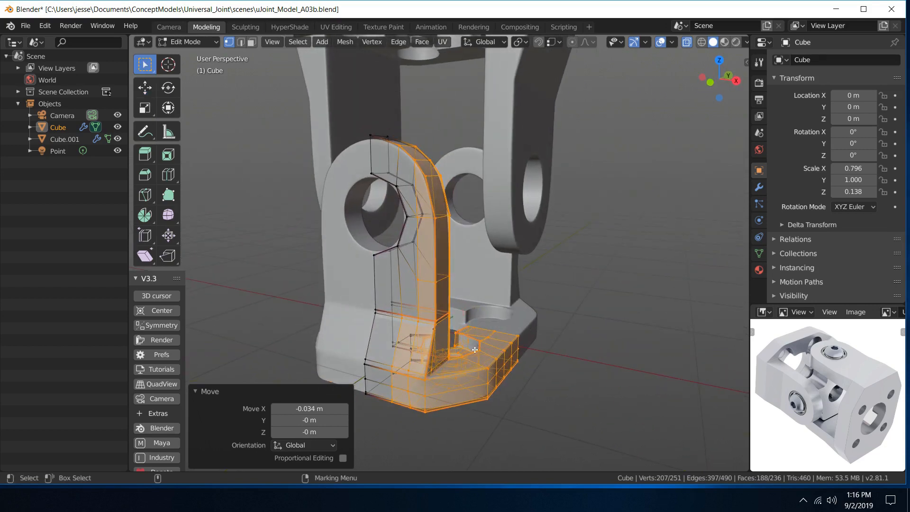
# Return to object mode and delete the outdated upper bracket duplicate
pyautogui.hotkey('ctrl', 'Tab')
pyautogui.click(456, 258)
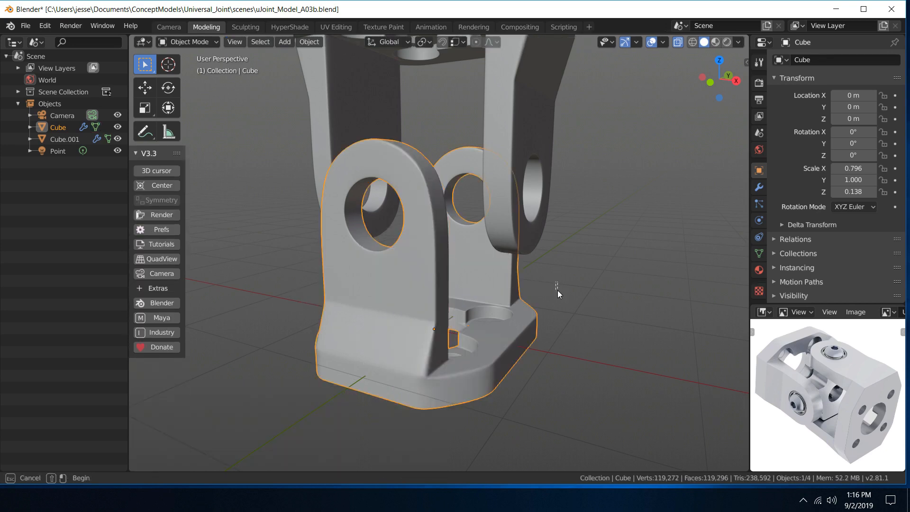
pyautogui.moveTo(573, 257)
pyautogui.mouseDown(button='middle')
pyautogui.moveTo(548, 264)
pyautogui.moveTo(557, 262)
pyautogui.mouseUp(button='middle')
pyautogui.scroll(-5, 556, 265)
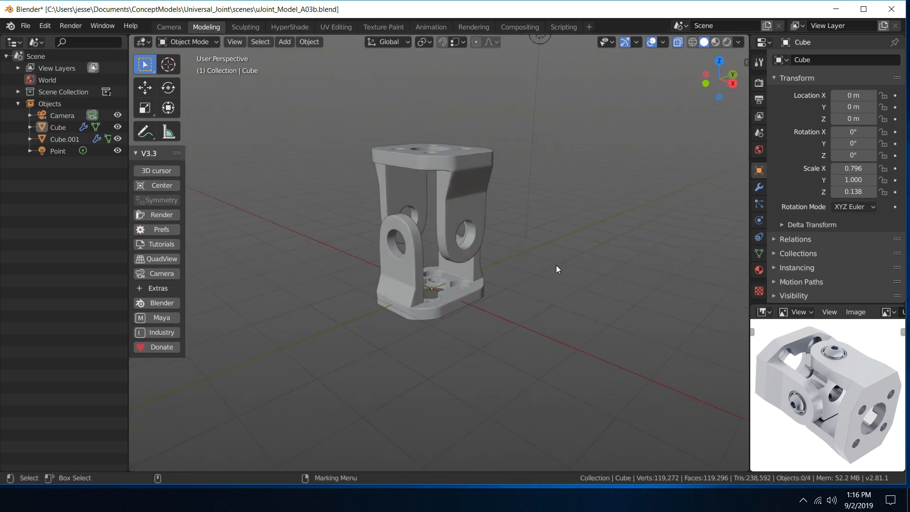
pyautogui.click(457, 189)
pyautogui.press('Delete')
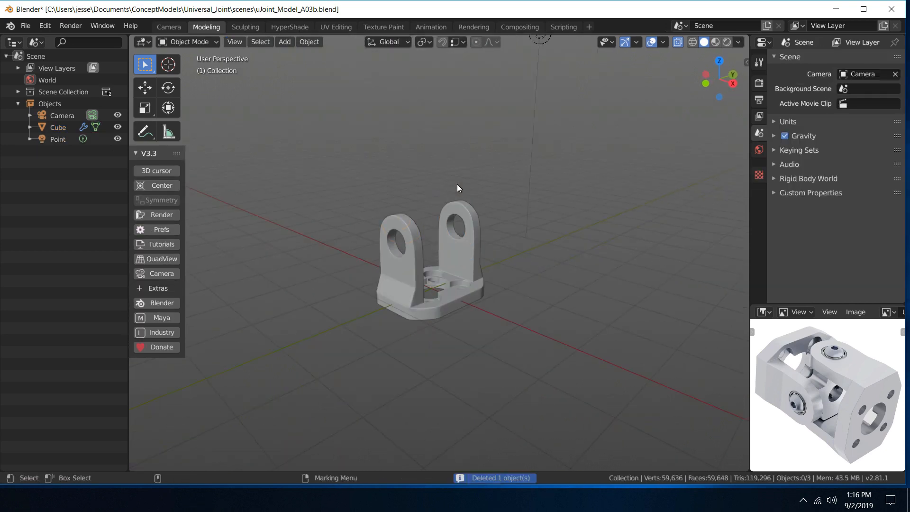
# Duplicate the refined bracket and raise the copy about 1.4 m along Z
pyautogui.click(463, 219)
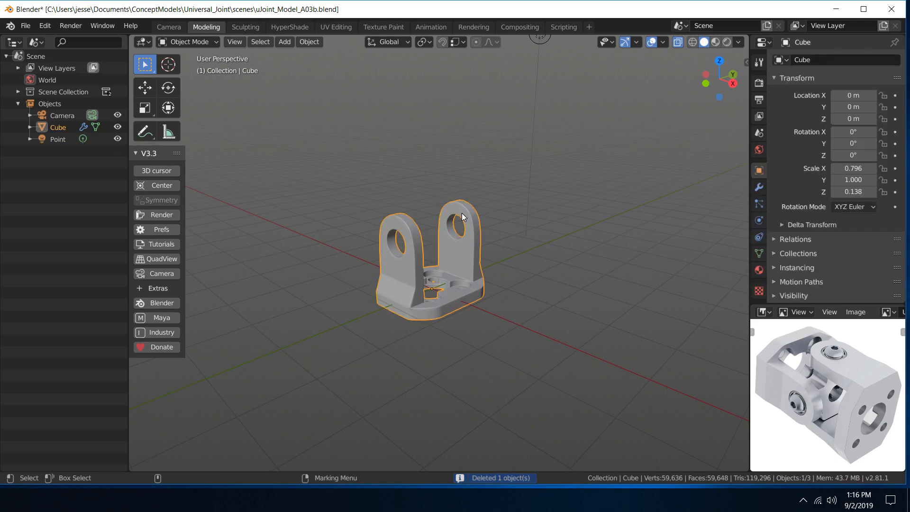
pyautogui.hotkey('shift', 'd')
pyautogui.rightClick(461, 210)
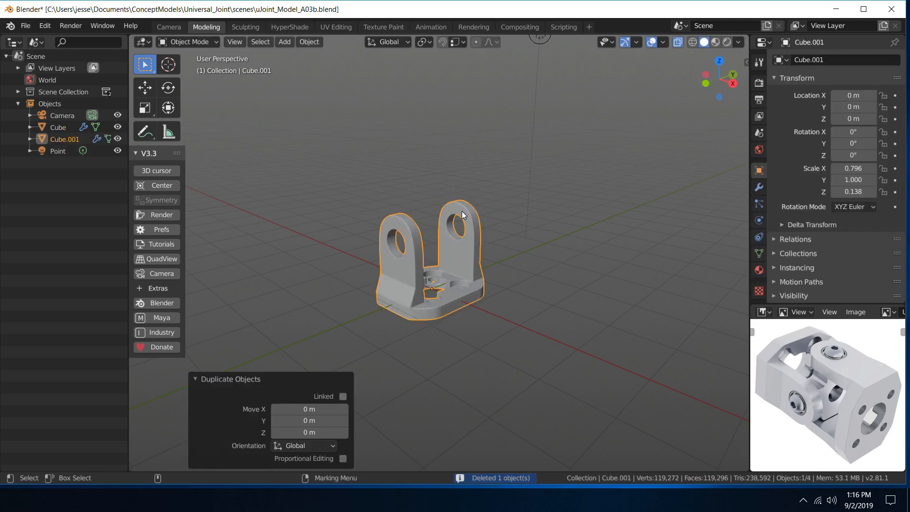
pyautogui.press('w')
pyautogui.moveTo(436, 247); pyautogui.dragTo(420, 173)
# Flip the duplicated bracket upside down about the Y axis and set its Y rotation to 180°
pyautogui.press('e')
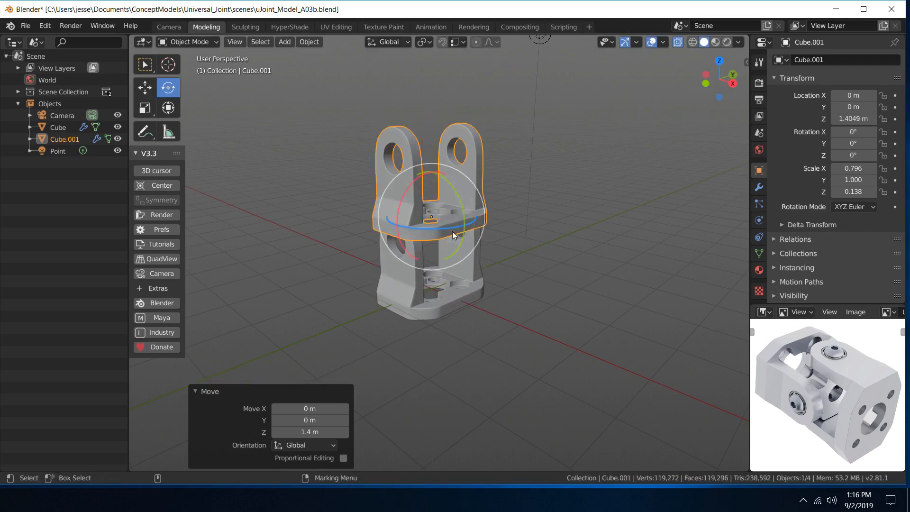
pyautogui.moveTo(473, 223); pyautogui.dragTo(396, 216)
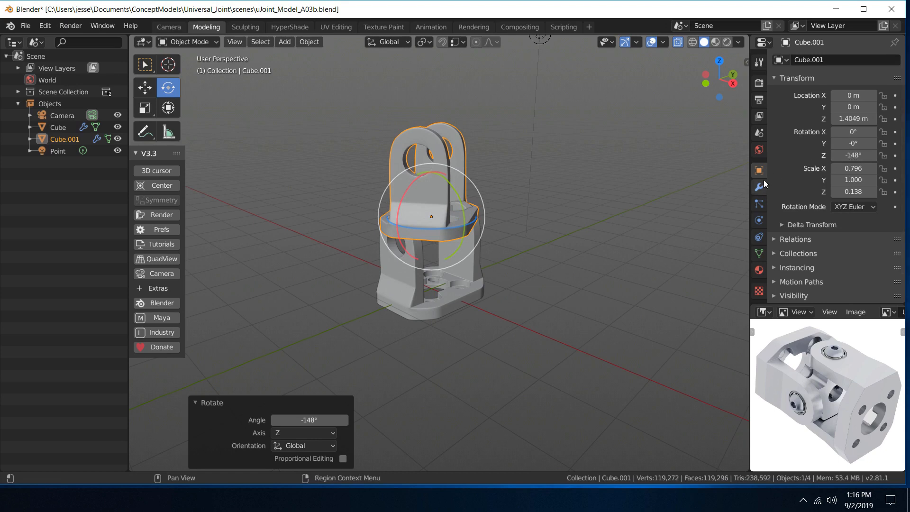
pyautogui.hotkey('ctrl', 'z')
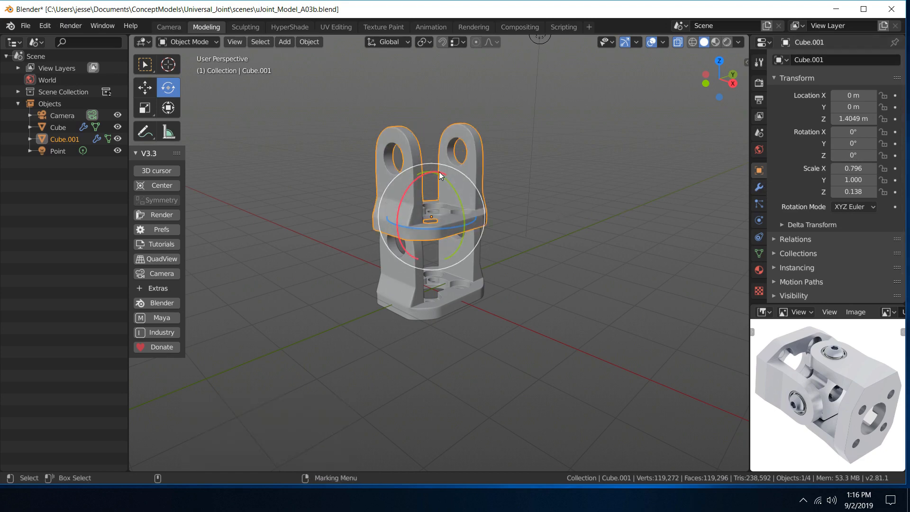
pyautogui.moveTo(447, 181); pyautogui.dragTo(410, 288)
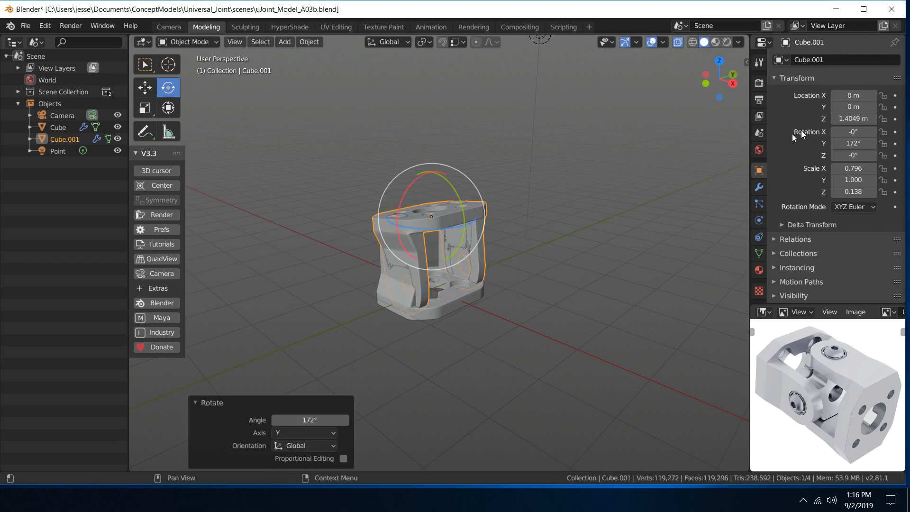
pyautogui.click(852, 143)
pyautogui.write('18')
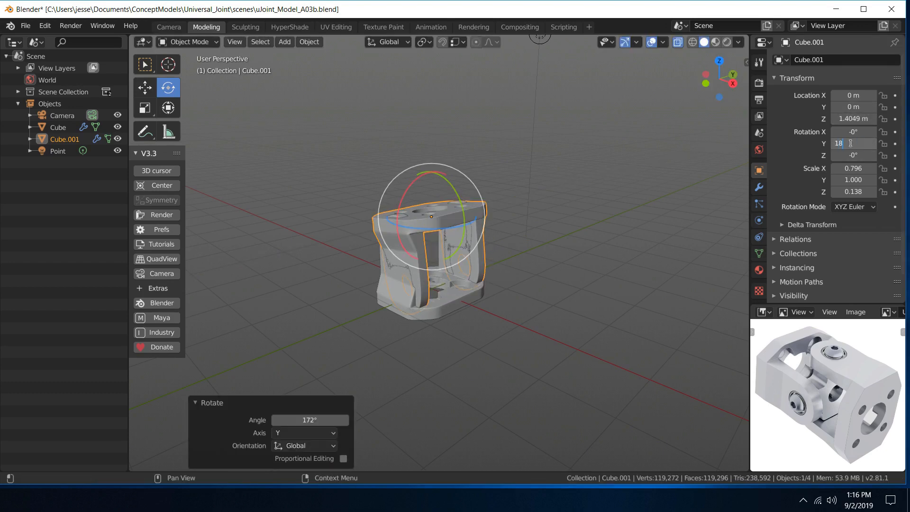
pyautogui.write('0')
pyautogui.press('Return')
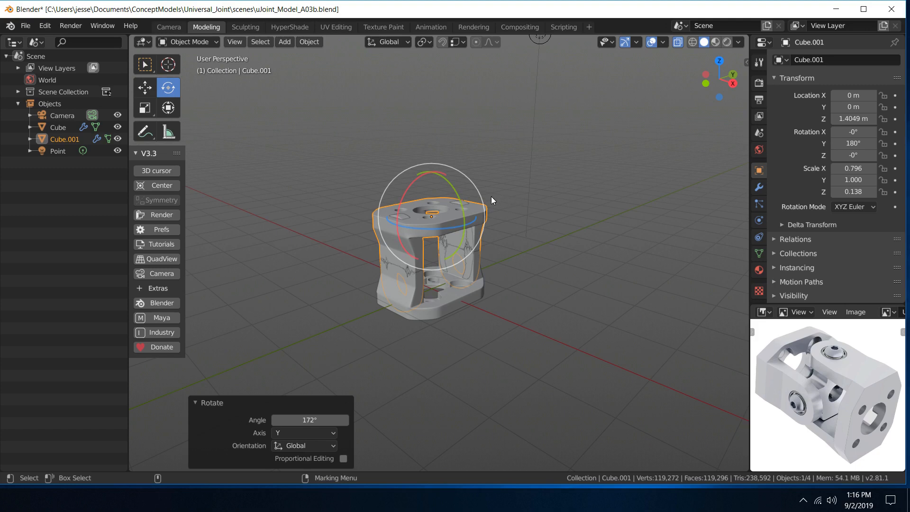
# Turn the flipped bracket about its vertical axis and set its Z rotation to 90°
pyautogui.moveTo(427, 229); pyautogui.dragTo(458, 231)
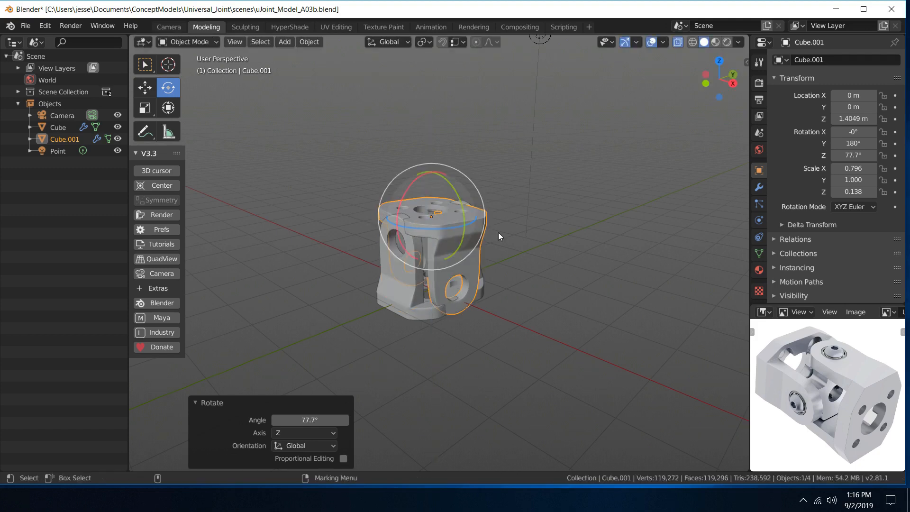
pyautogui.click(860, 155)
pyautogui.write('90')
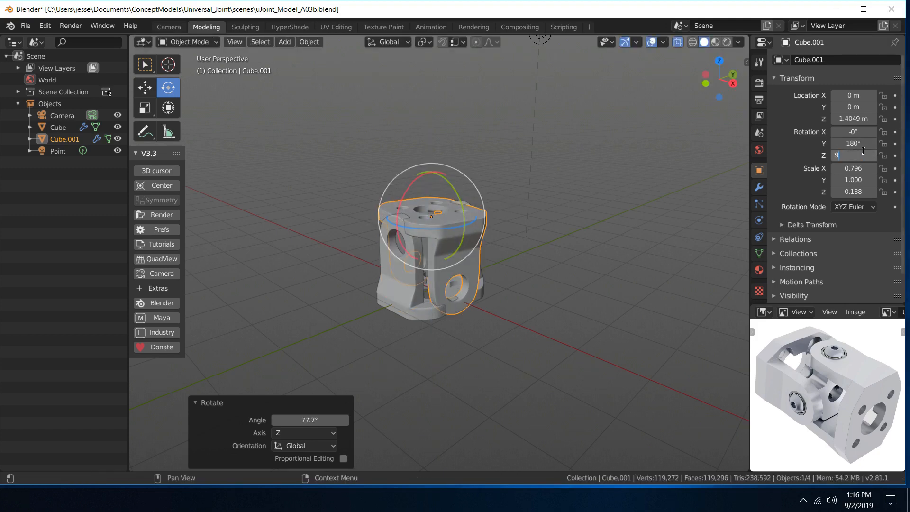
pyautogui.press('Return')
pyautogui.click(545, 191)
# Raise the flipped bracket about 0.824 m along Z so its arms interlock with the lower bracket's arms
pyautogui.press('w')
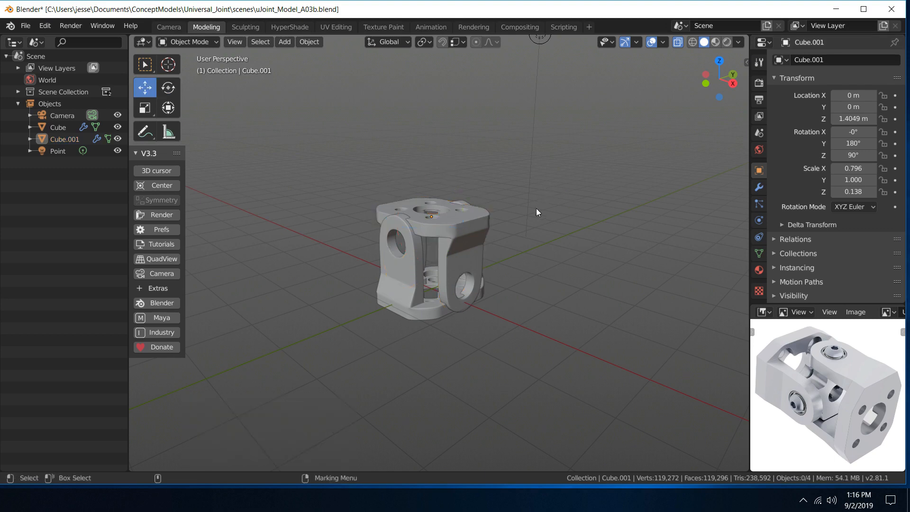
pyautogui.click(453, 220)
pyautogui.moveTo(429, 178); pyautogui.dragTo(432, 129)
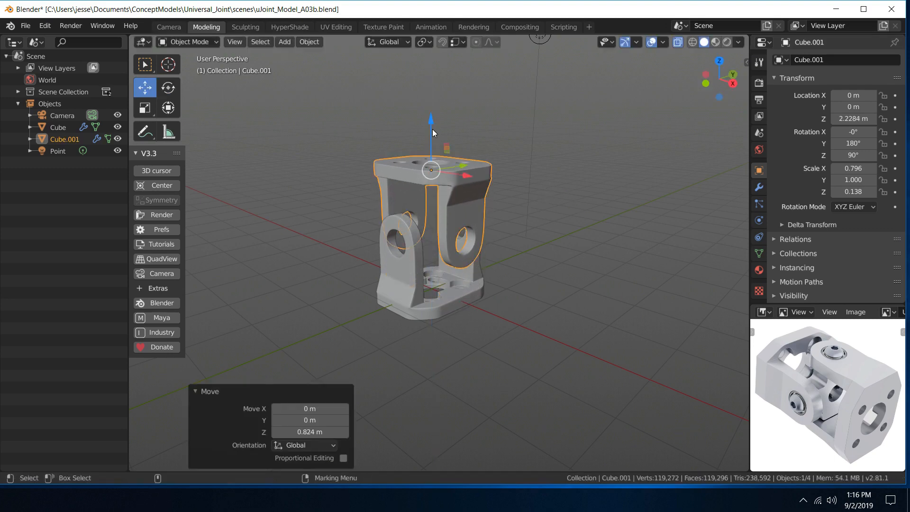
pyautogui.moveTo(553, 192)
pyautogui.mouseDown(button='middle')
pyautogui.moveTo(523, 169)
pyautogui.moveTo(495, 164)
pyautogui.moveTo(546, 174)
pyautogui.moveTo(556, 163)
pyautogui.moveTo(511, 114)
pyautogui.moveTo(379, 157)
pyautogui.moveTo(447, 167)
pyautogui.moveTo(461, 180)
pyautogui.moveTo(573, 181)
pyautogui.moveTo(532, 192)
pyautogui.moveTo(543, 191)
pyautogui.mouseUp(button='middle')
pyautogui.press('w')
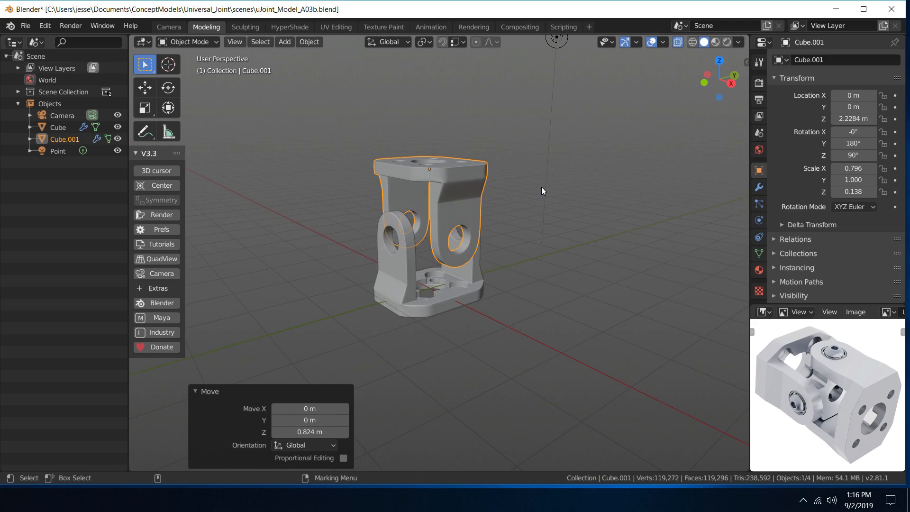
# Delete the flipped upper bracket, keeping only the lower one
pyautogui.click(453, 173)
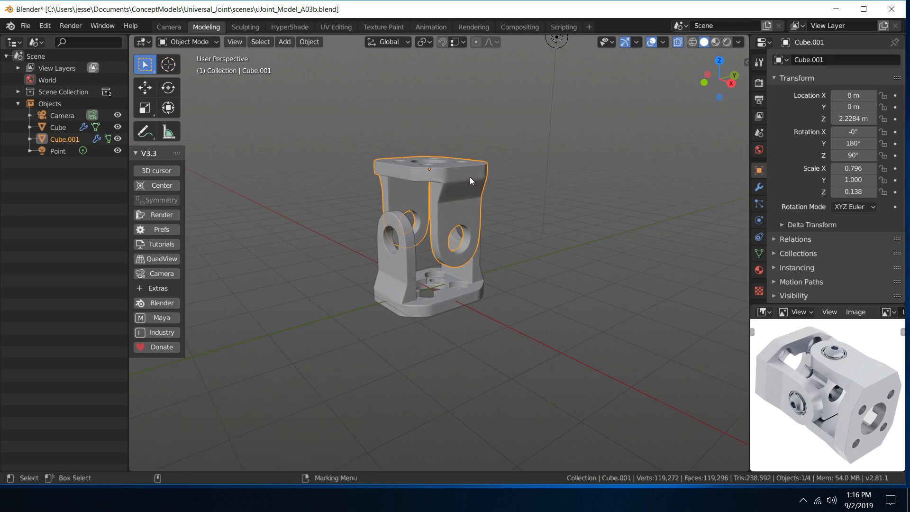
pyautogui.press('Delete')
pyautogui.moveTo(443, 206); pyautogui.dragTo(552, 242, button='middle')
pyautogui.scroll(3, 450, 205)
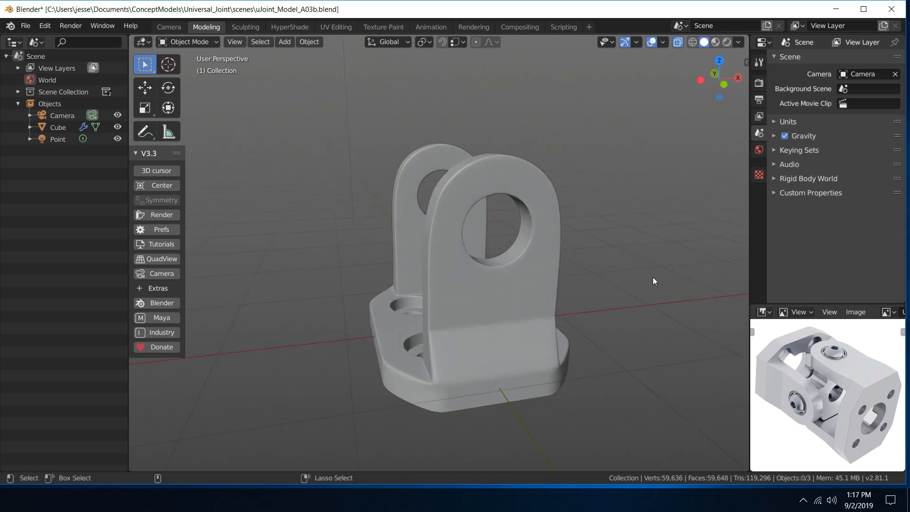
# Save the current scene file
pyautogui.click(35, 25)
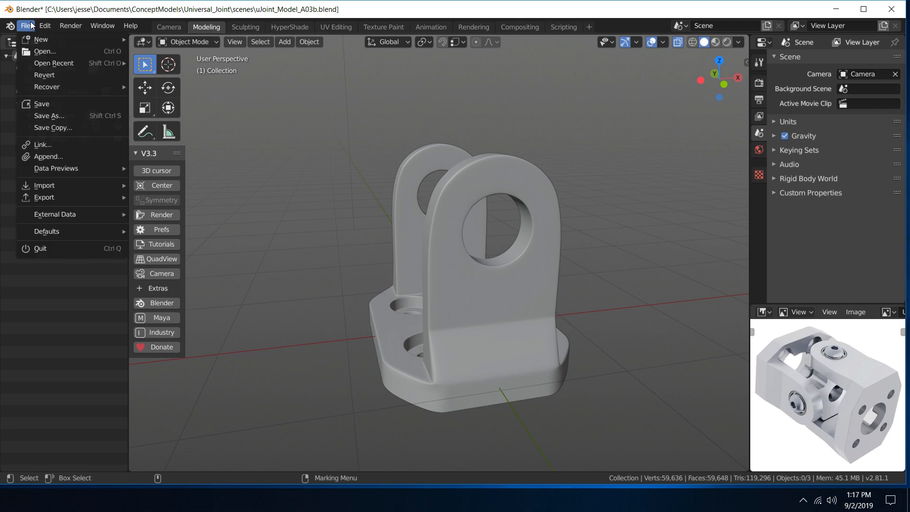
pyautogui.click(67, 106)
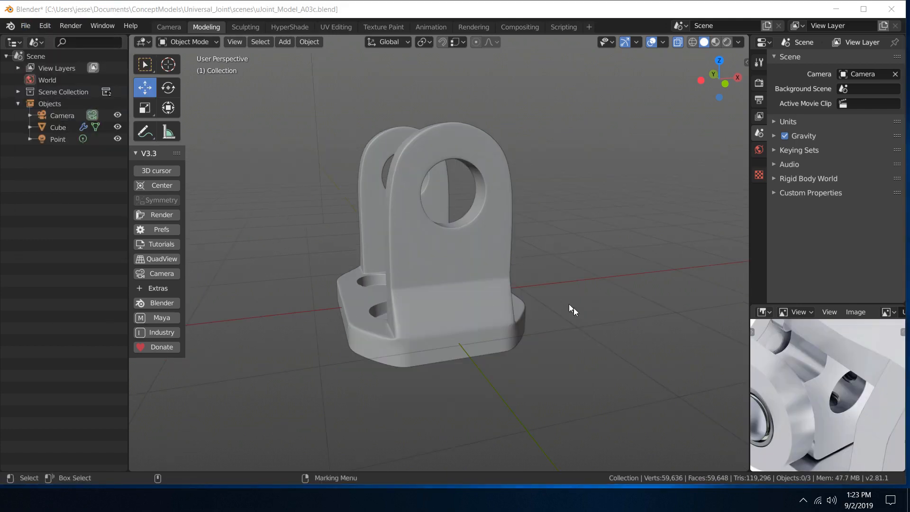
# Rename the bracket object as uJoint_OuterA
pyautogui.hotkey('ctrl', 'space')
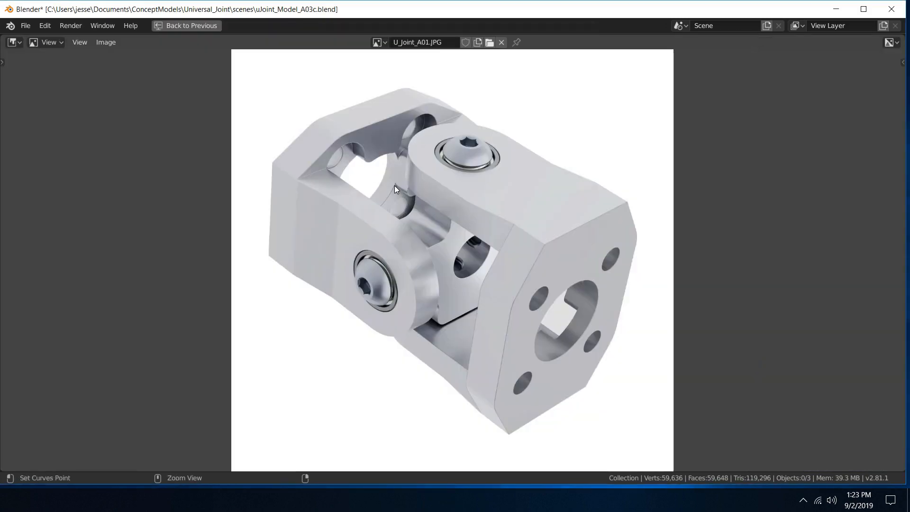
pyautogui.hotkey('ctrl', 'space')
pyautogui.keyDown('alt'); pyautogui.moveTo(324, 225); pyautogui.dragTo(379, 237); pyautogui.keyUp('alt')
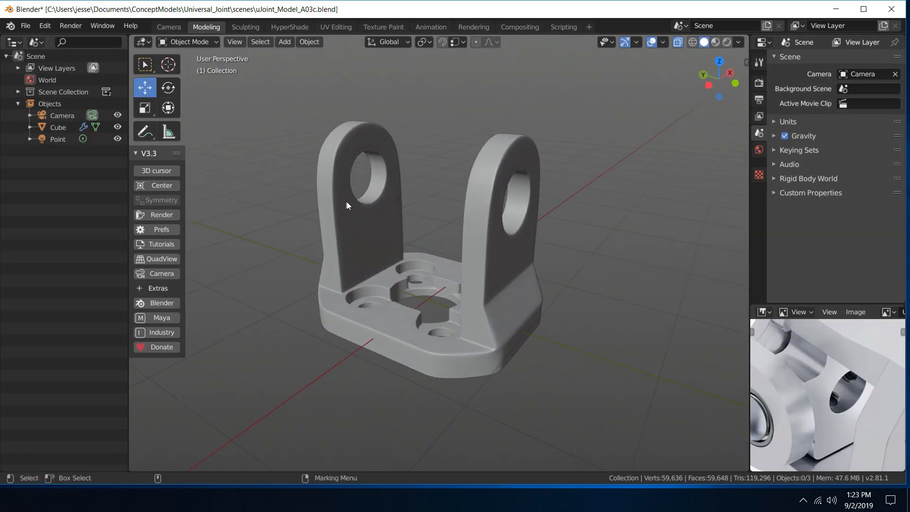
pyautogui.click(337, 151)
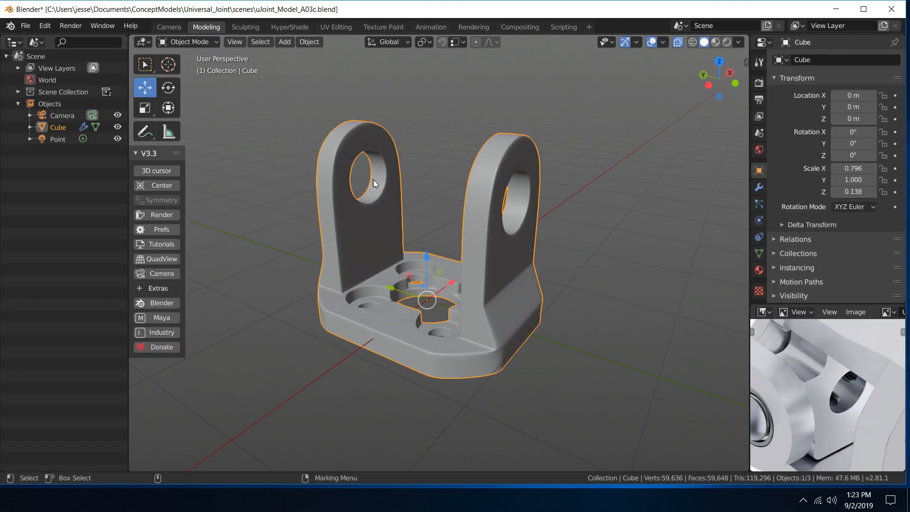
pyautogui.click(59, 128)
pyautogui.doubleClick(62, 127)
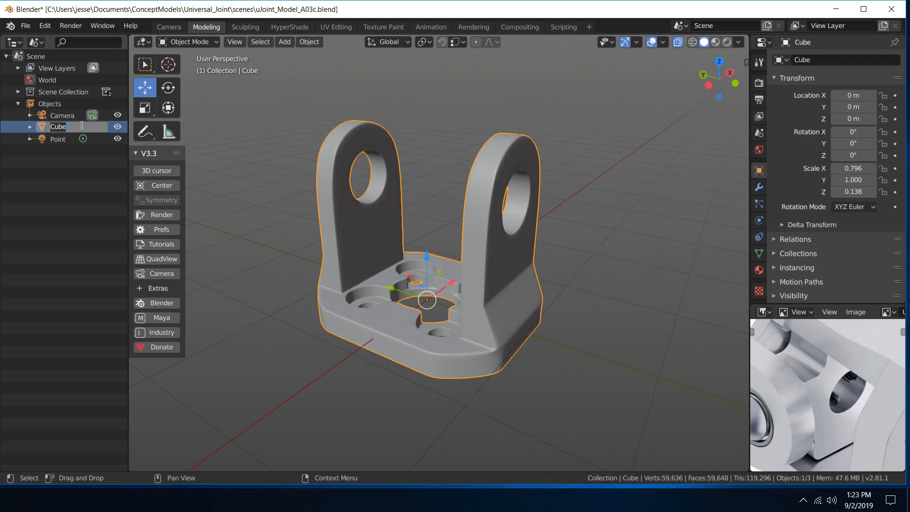
pyautogui.write('uJoint_OuterA')
pyautogui.press('Return')
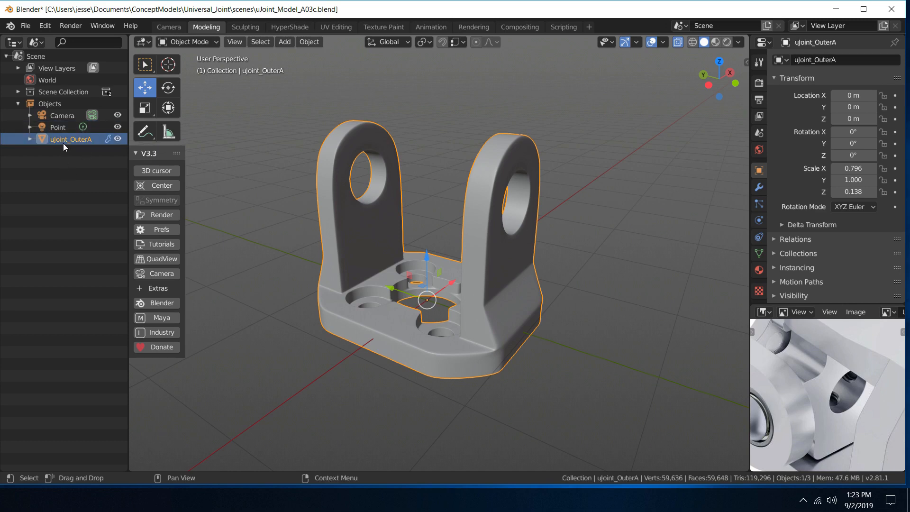
# Duplicate the bracket in place and raise the copy about 0.282 m along Z
pyautogui.press('w')
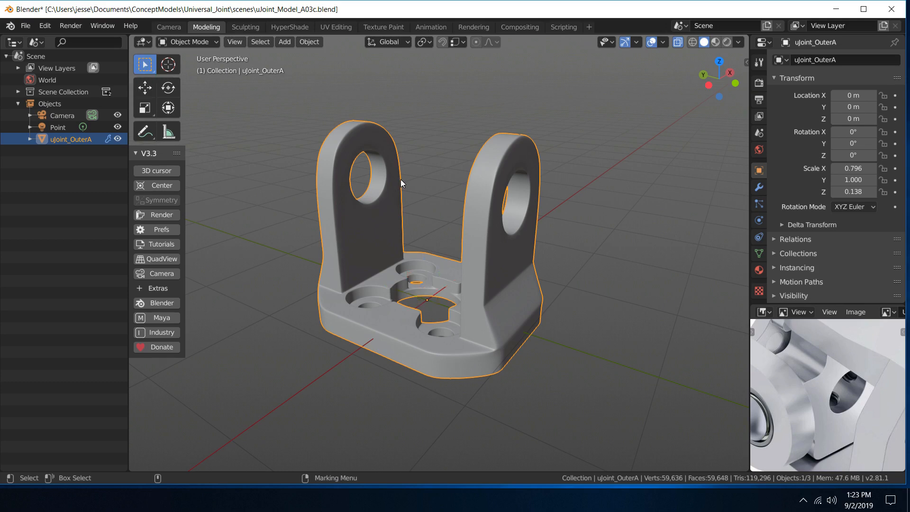
pyautogui.hotkey('shift', 'd')
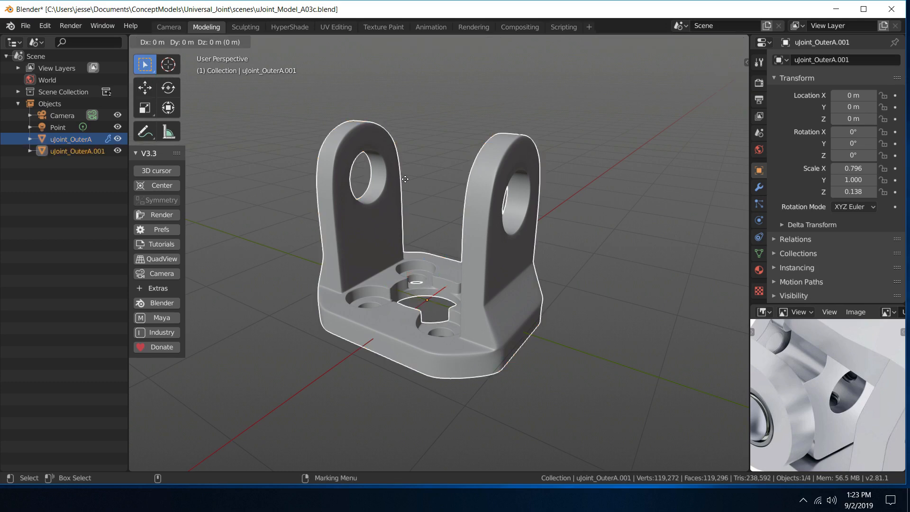
pyautogui.rightClick(406, 179)
pyautogui.press('g')
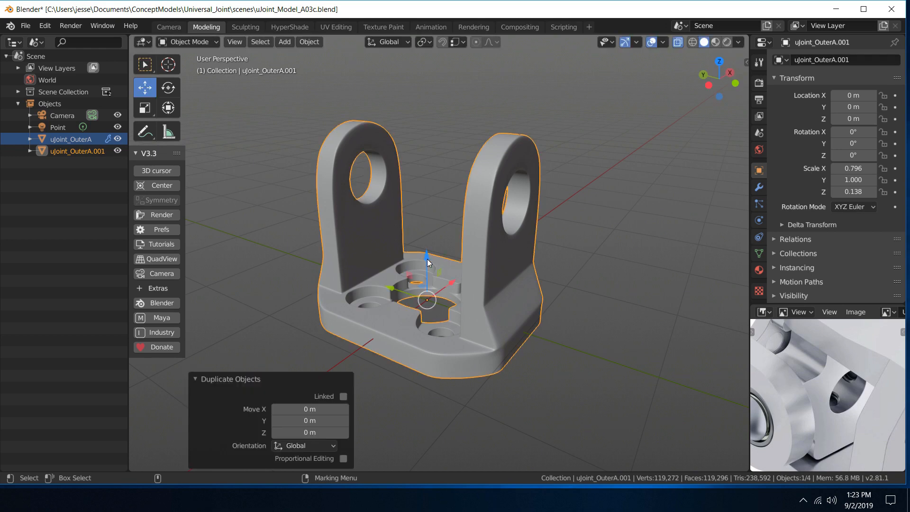
pyautogui.moveTo(427, 259); pyautogui.dragTo(430, 232)
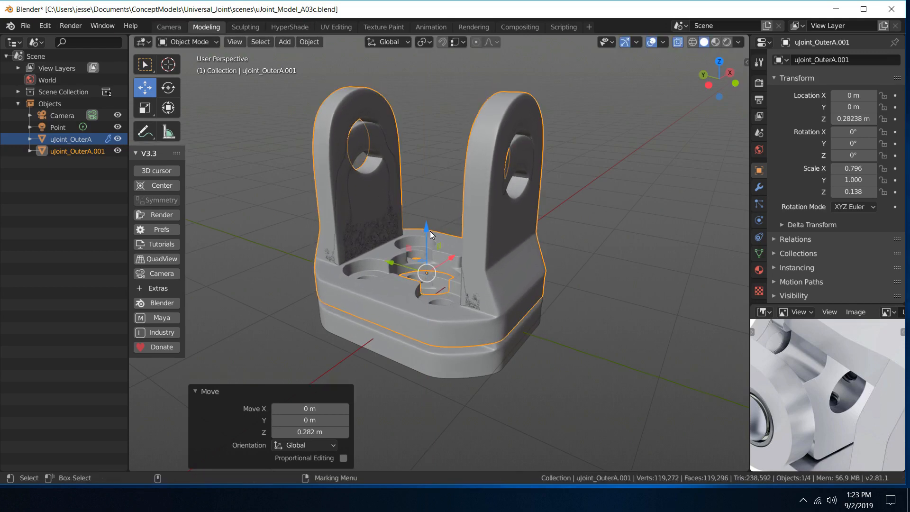
# Isolate the raised duplicate in local view and put it into face selection mode
pyautogui.click(277, 266)
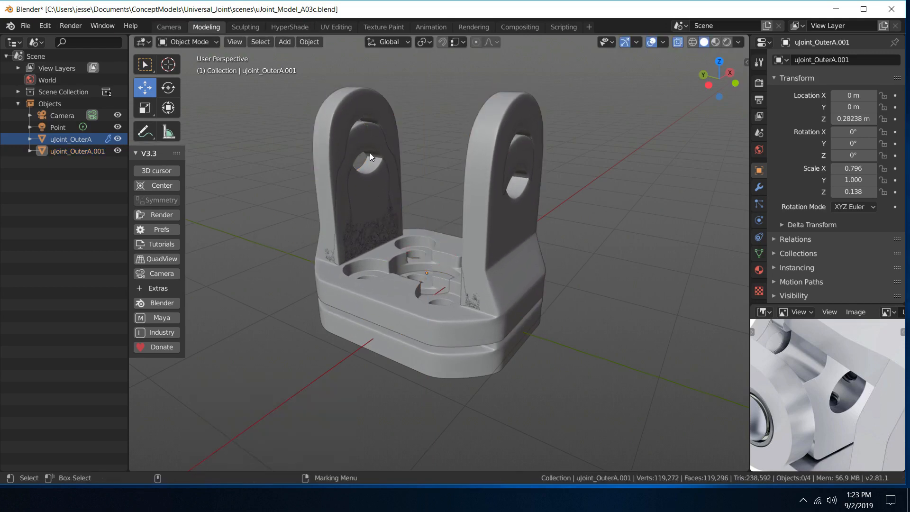
pyautogui.press('w')
pyautogui.click(368, 98)
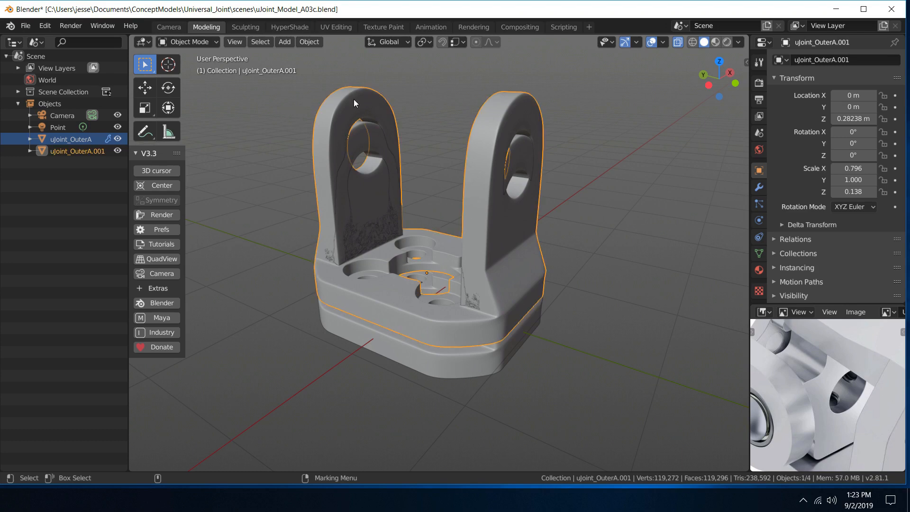
pyautogui.rightClick(354, 99)
pyautogui.click(299, 55)
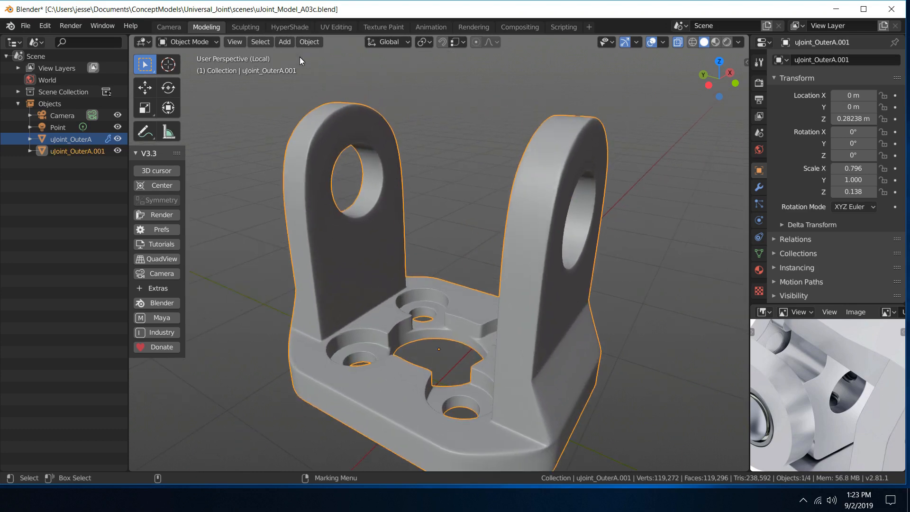
pyautogui.rightClick(344, 325)
pyautogui.click(417, 338)
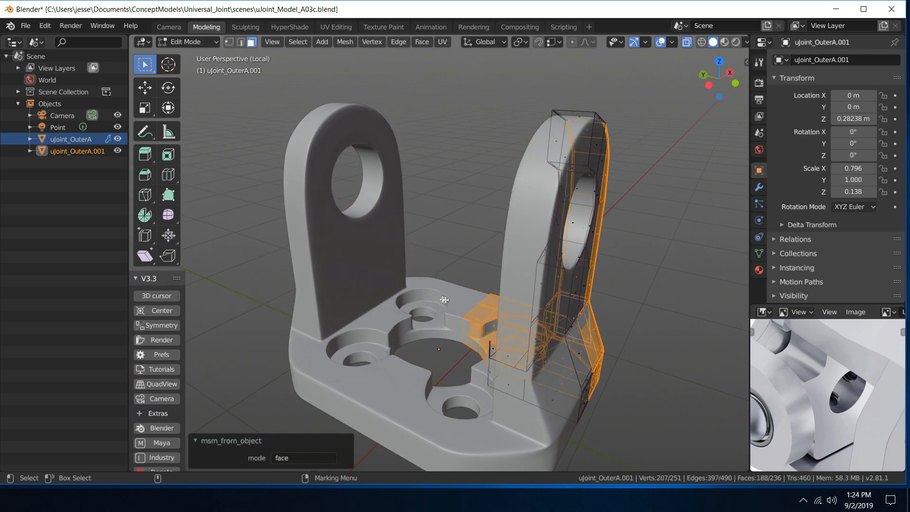
# Select the narrow rim faces around most of the inner opening of one counterbored bolt hole in the base
pyautogui.moveTo(444, 300); pyautogui.dragTo(536, 267, button='middle')
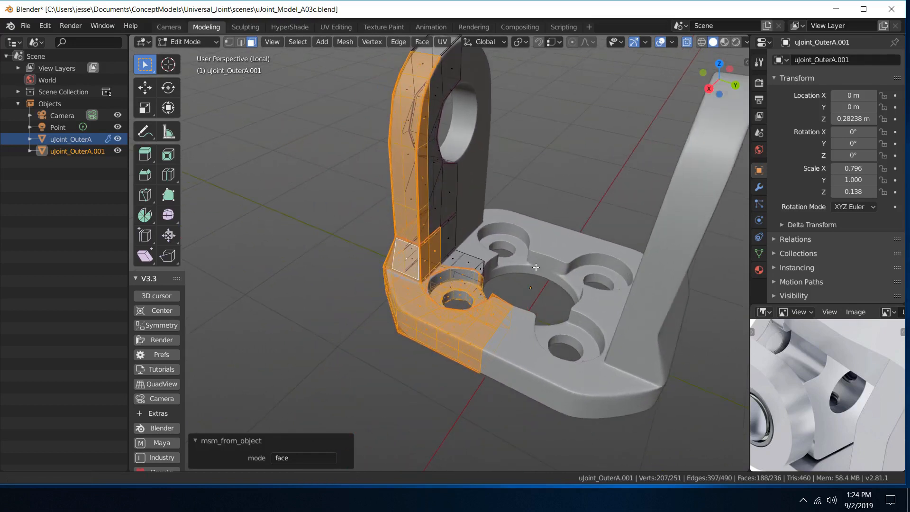
pyautogui.scroll(5, 536, 267)
pyautogui.click(503, 359)
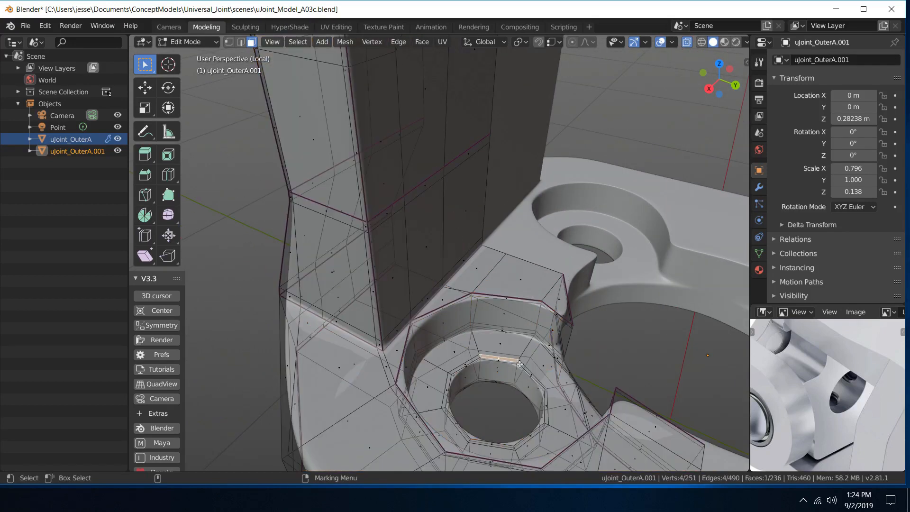
pyautogui.scroll(4, 520, 363)
pyautogui.keyDown('shift'); pyautogui.click(430, 248); pyautogui.keyUp('shift')
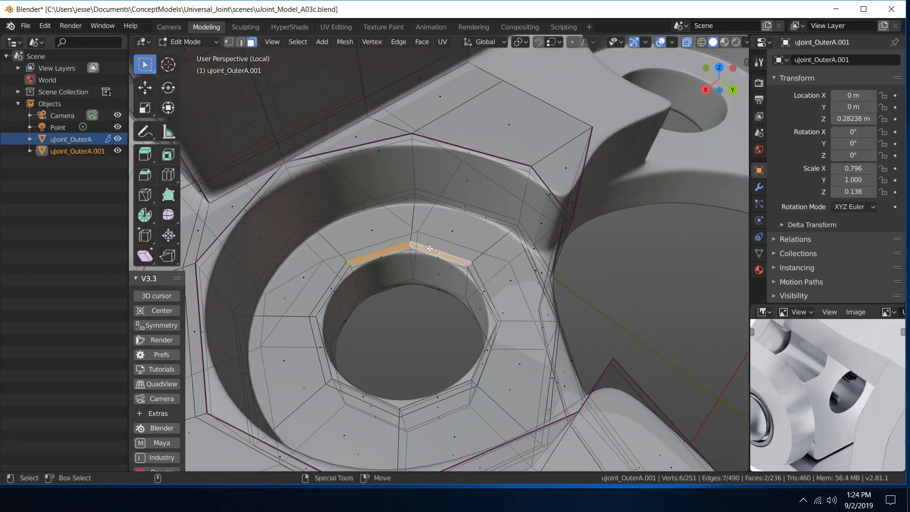
pyautogui.keyDown('shift'); pyautogui.click(333, 286); pyautogui.keyUp('shift')
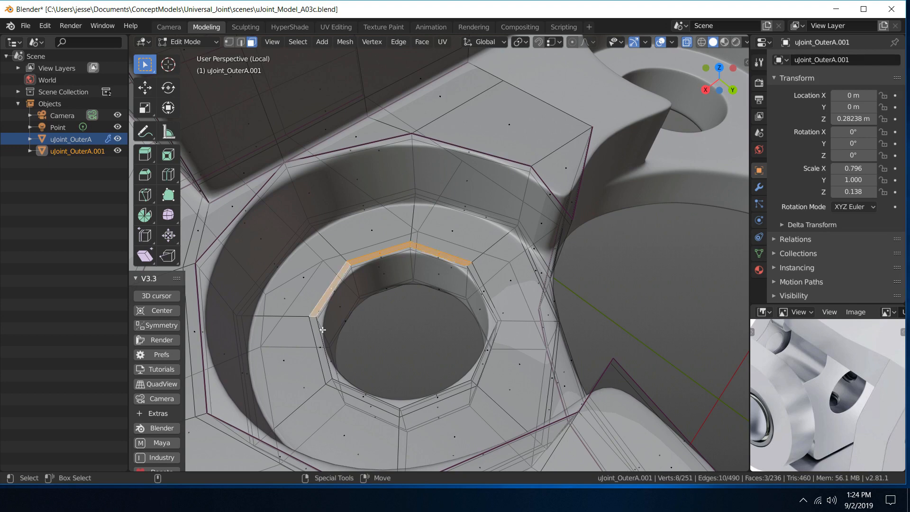
pyautogui.keyDown('shift'); pyautogui.click(320, 348); pyautogui.keyUp('shift')
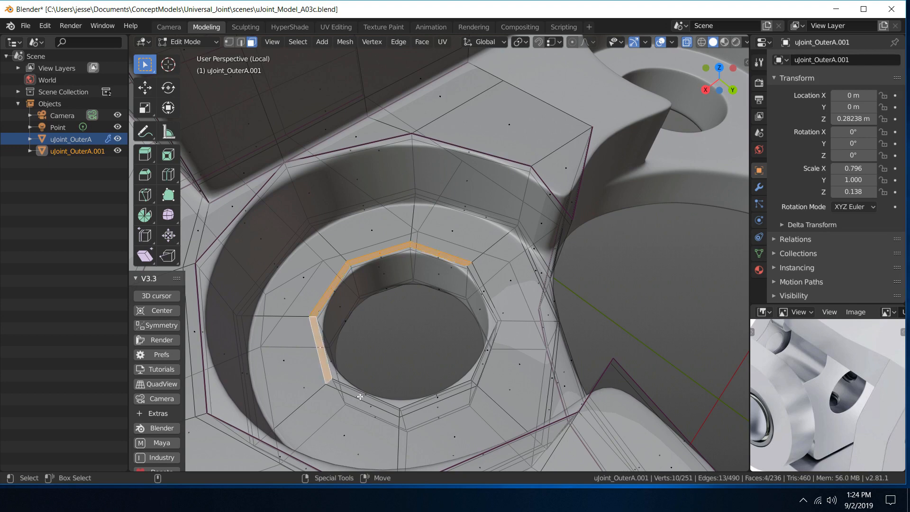
pyautogui.keyDown('shift'); pyautogui.click(360, 396); pyautogui.keyUp('shift')
pyautogui.keyDown('shift'); pyautogui.click(439, 398); pyautogui.keyUp('shift')
pyautogui.keyDown('shift'); pyautogui.click(483, 361); pyautogui.keyUp('shift')
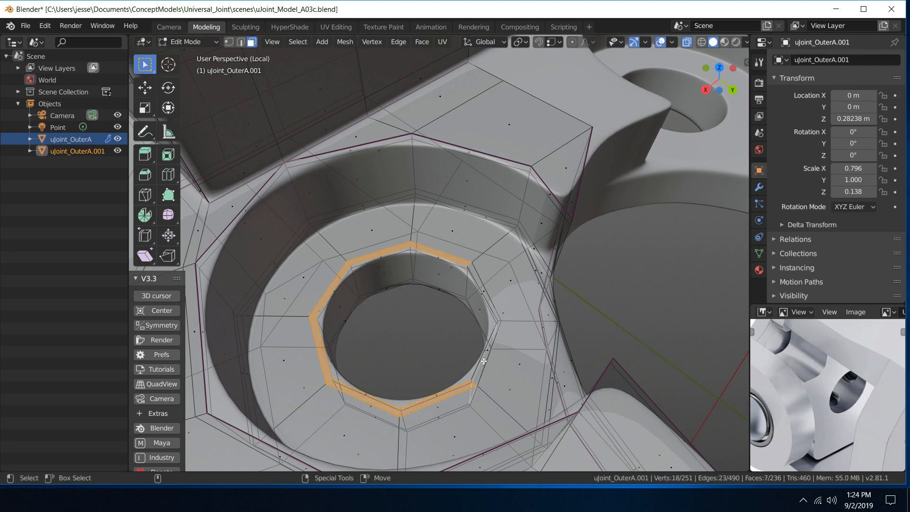
pyautogui.keyDown('shift'); pyautogui.click(484, 361); pyautogui.keyUp('shift')
# Complete the rim selection with the remaining narrow faces beside the base's large central opening
pyautogui.moveTo(488, 354); pyautogui.dragTo(554, 292, button='middle')
pyautogui.keyDown('shift'); pyautogui.click(557, 289); pyautogui.keyUp('shift')
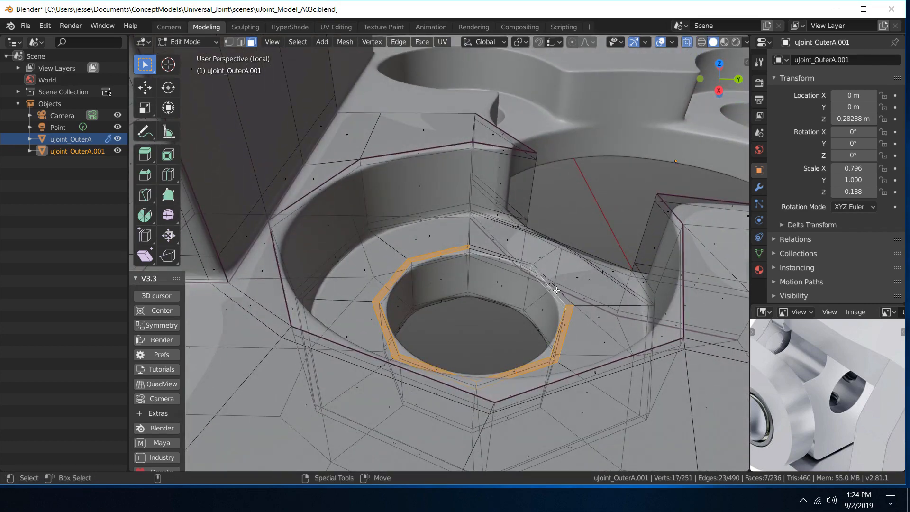
pyautogui.hotkey('ctrl', 'z')
pyautogui.keyDown('shift'); pyautogui.click(506, 255); pyautogui.keyUp('shift')
pyautogui.hotkey('ctrl', 'z')
pyautogui.keyDown('shift'); pyautogui.click(507, 255); pyautogui.keyUp('shift')
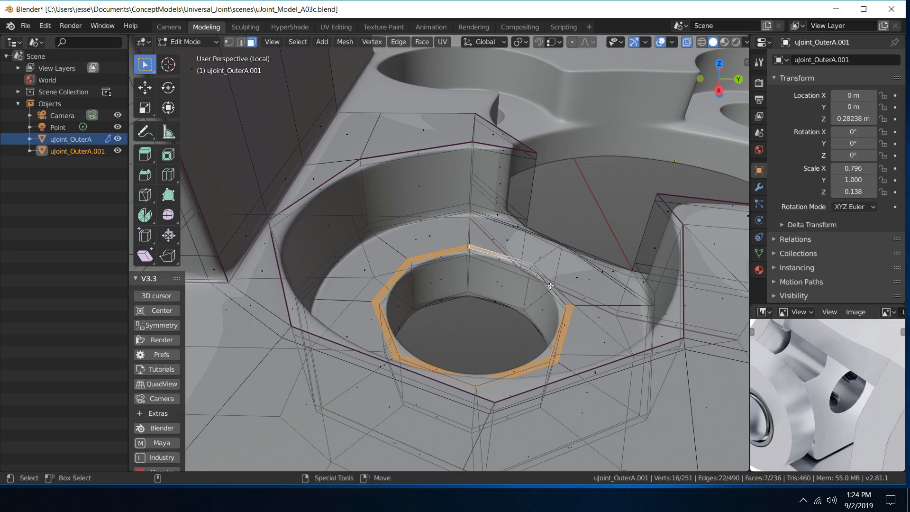
pyautogui.keyDown('shift'); pyautogui.click(546, 286); pyautogui.keyUp('shift')
pyautogui.moveTo(630, 240); pyautogui.dragTo(516, 268, button='middle')
pyautogui.scroll(4, 482, 249)
pyautogui.scroll(-4, 441, 269)
pyautogui.scroll(-3, 515, 268)
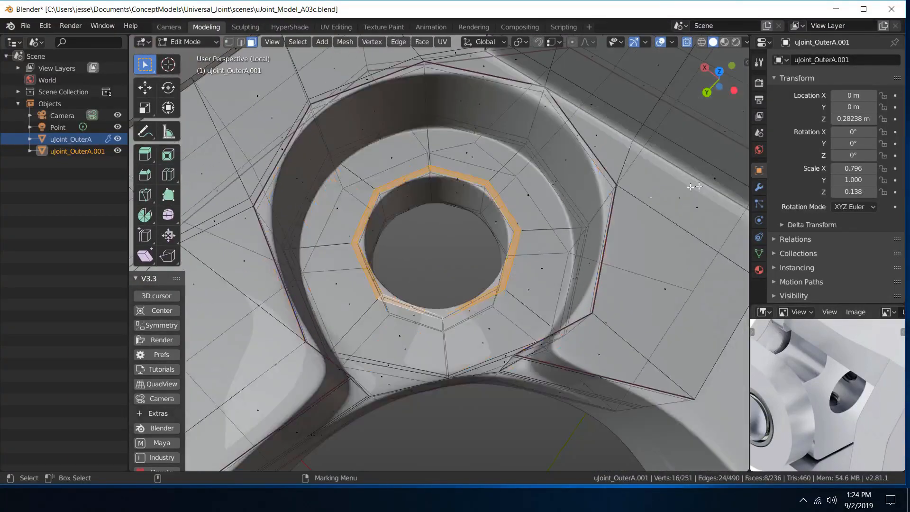
# Remove the Subdivision modifier from the duplicate, keeping its Mirror modifier
pyautogui.hotkey('ctrl', 'b')
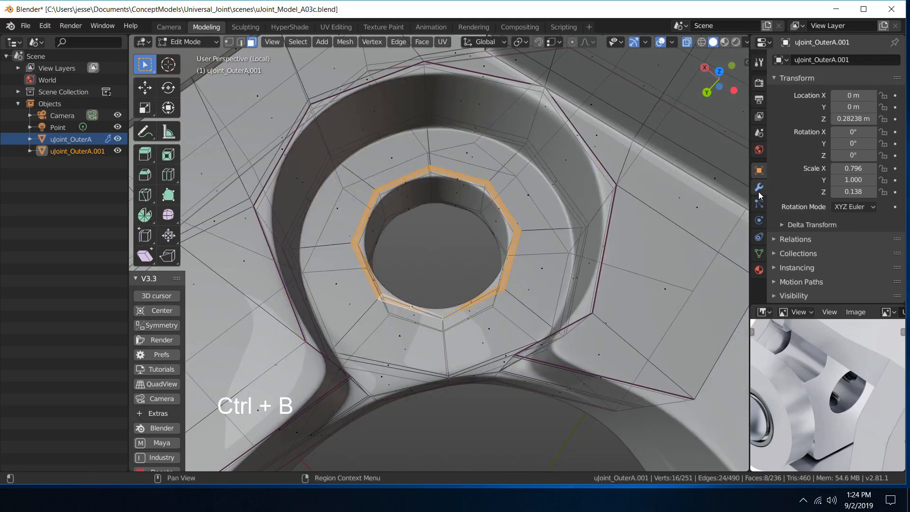
pyautogui.click(758, 192)
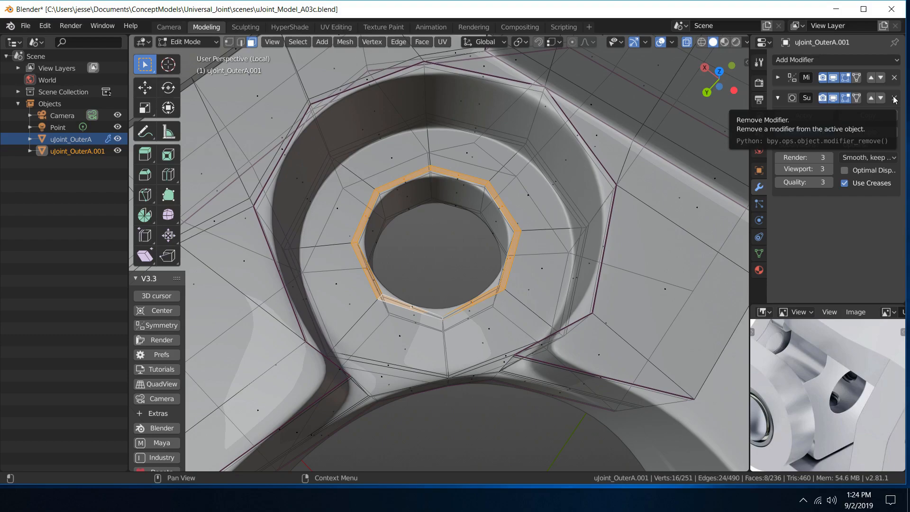
pyautogui.click(894, 98)
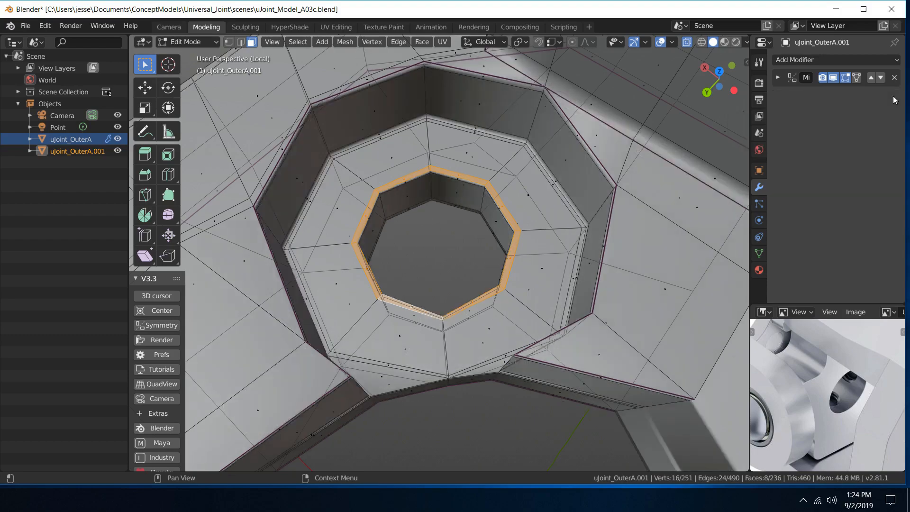
# Invert the face selection and delete all geometry except the bolt hole's rim ring
pyautogui.keyDown('alt'); pyautogui.moveTo(512, 214); pyautogui.dragTo(557, 170, button='middle'); pyautogui.keyUp('alt')
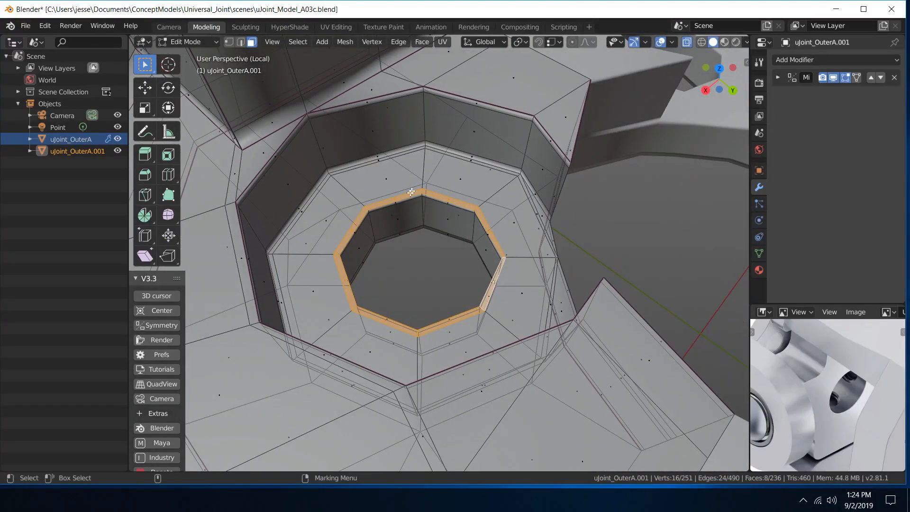
pyautogui.rightClick(406, 195)
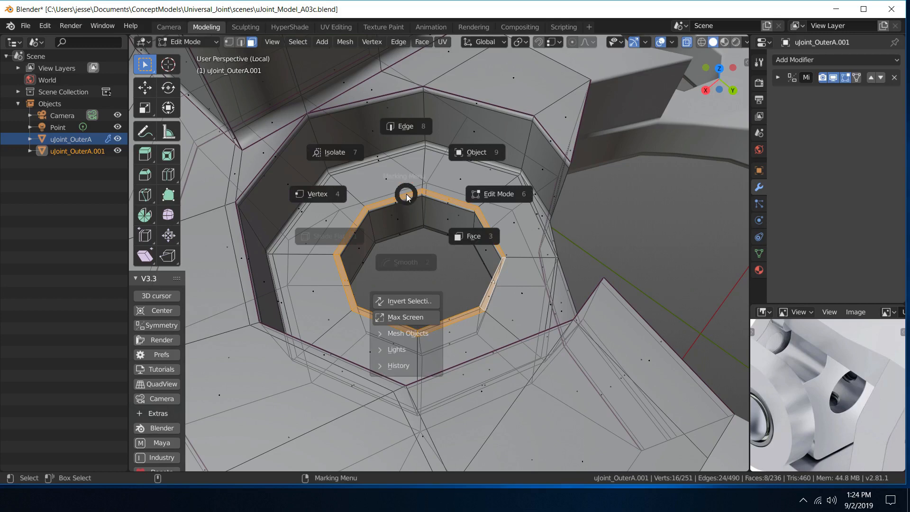
pyautogui.click(420, 302)
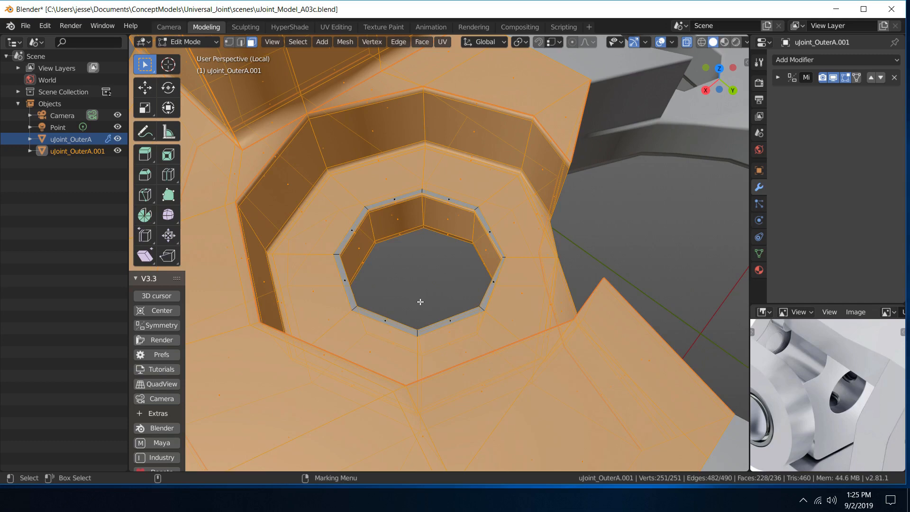
pyautogui.press('Delete')
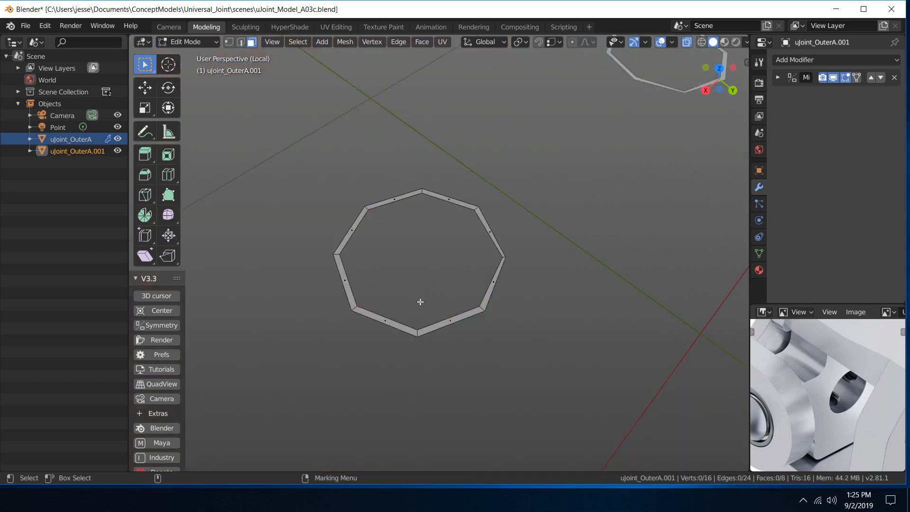
# Select the inner edge loop of the remaining ring in edge mode and fill it with a single face
pyautogui.scroll(-5, 439, 246)
pyautogui.scroll(3, 440, 246)
pyautogui.moveTo(440, 246); pyautogui.dragTo(430, 217, button='middle')
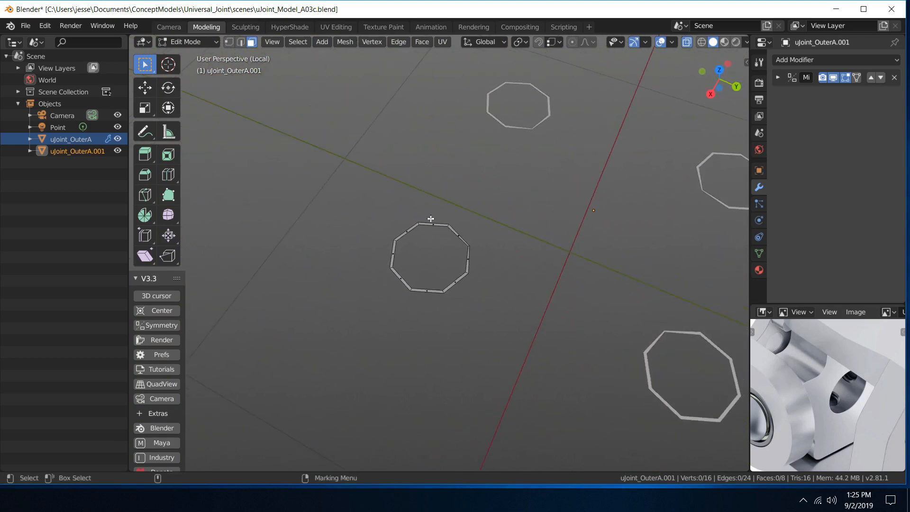
pyautogui.rightClick(423, 227)
pyautogui.click(414, 161)
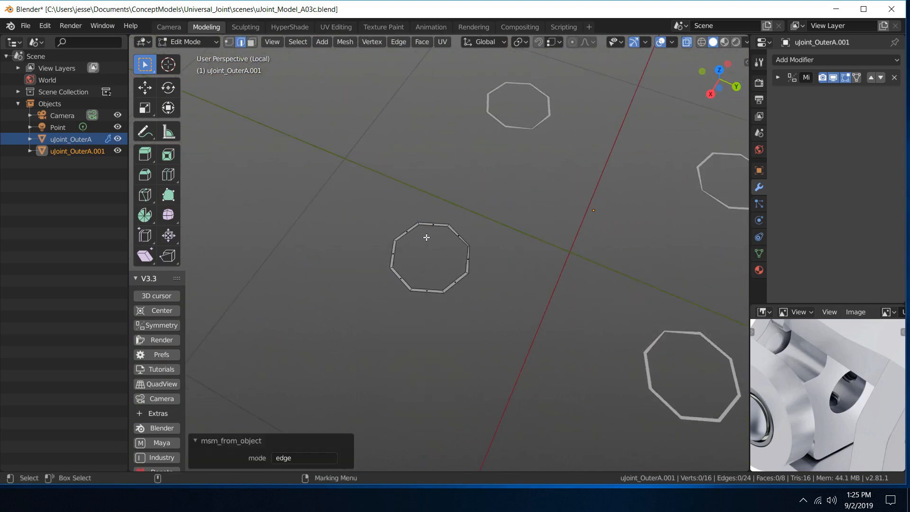
pyautogui.scroll(4, 425, 236)
pyautogui.click(424, 197)
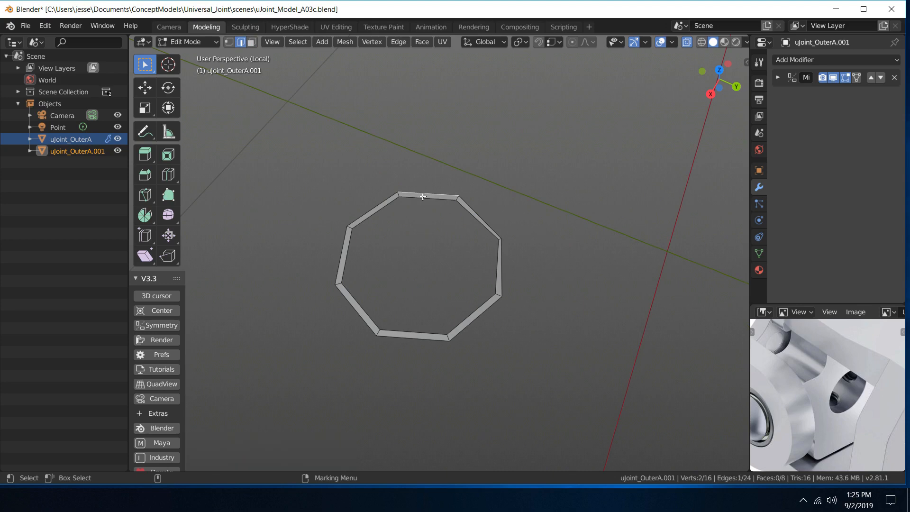
pyautogui.keyDown('alt'); pyautogui.click(424, 197); pyautogui.keyUp('alt')
pyautogui.moveTo(412, 258); pyautogui.dragTo(425, 229, button='middle')
pyautogui.scroll(4, 485, 251)
pyautogui.press('g')
pyautogui.scroll(-4, 433, 234)
# Invert the selection and delete the surrounding ring, keeping only the filled octagonal face
pyautogui.rightClick(425, 229)
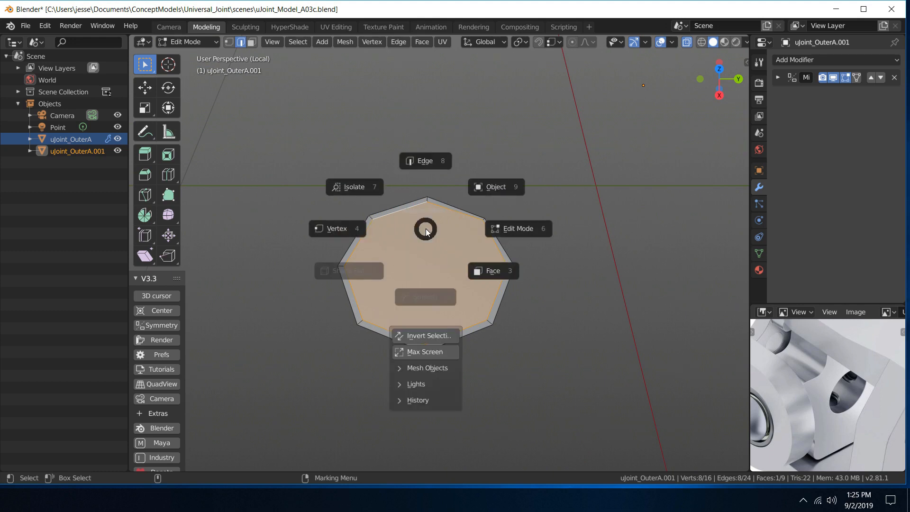
pyautogui.click(437, 334)
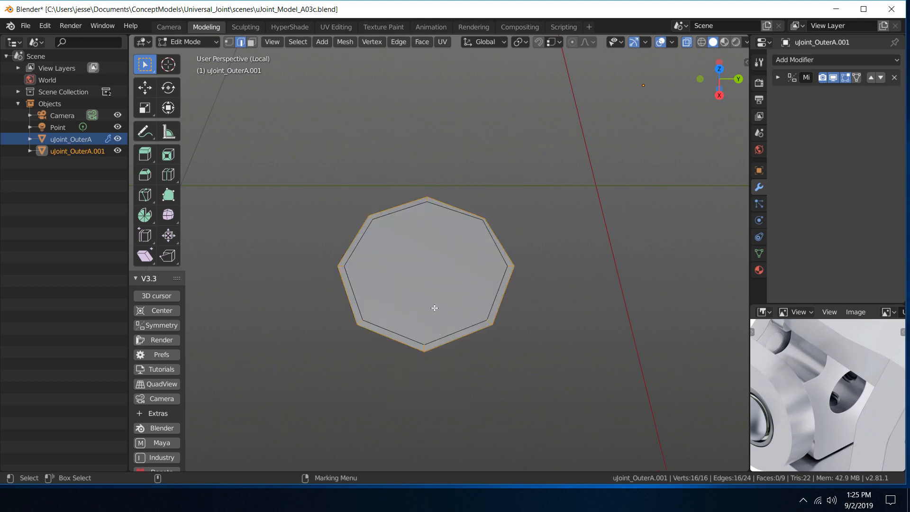
pyautogui.rightClick(426, 309)
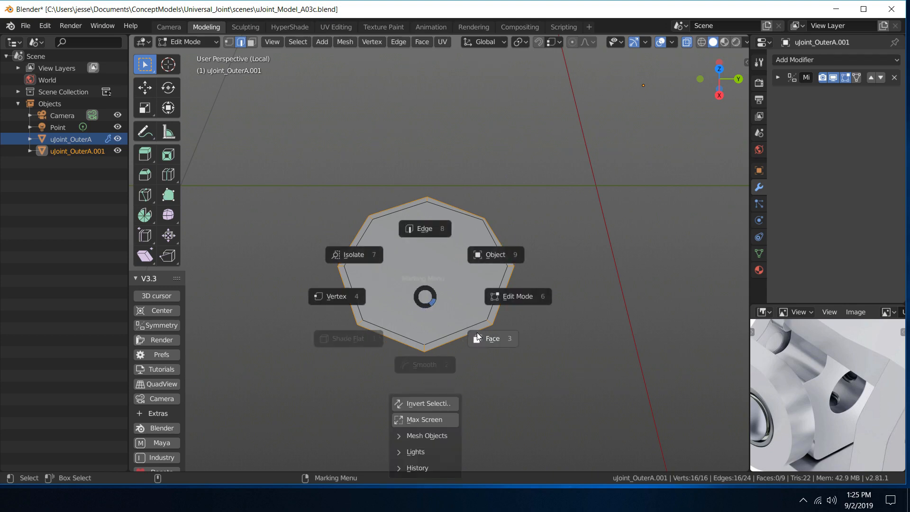
pyautogui.press('Delete')
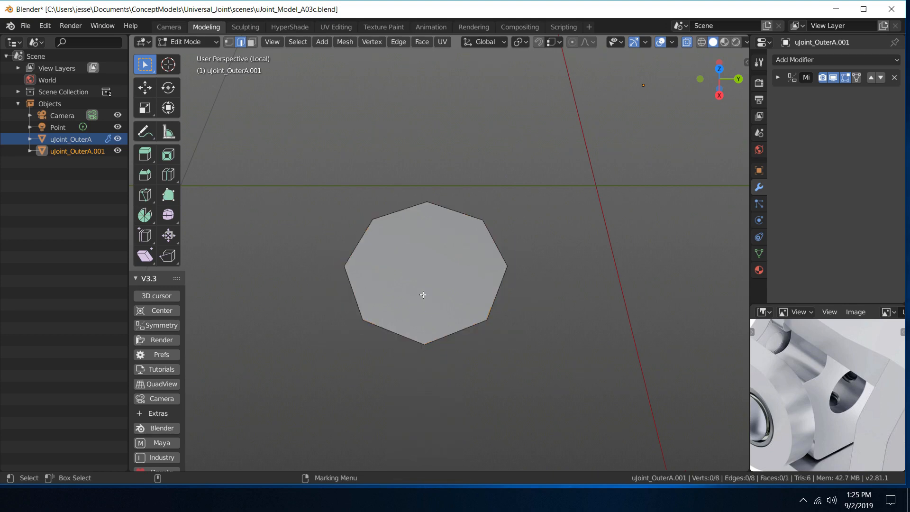
pyautogui.moveTo(424, 294); pyautogui.dragTo(443, 240, button='middle')
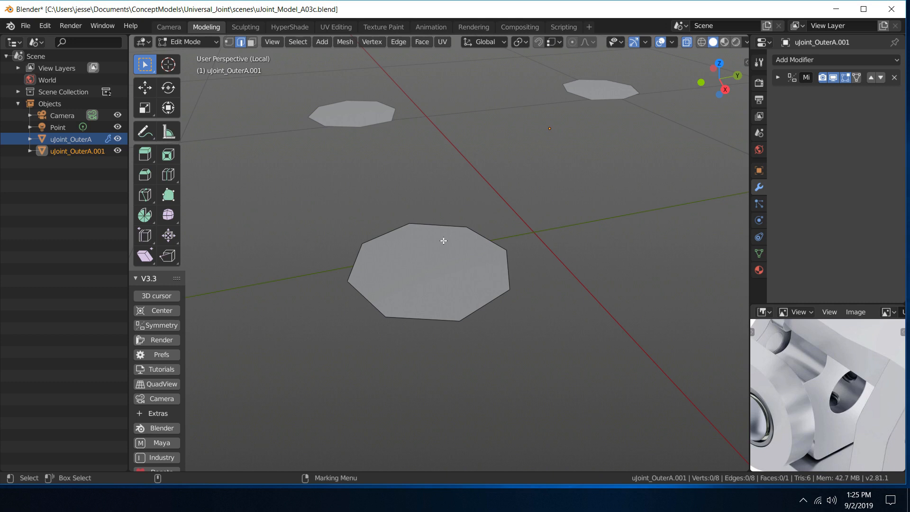
# Return to Object Mode and end the isolation so the bracket shows together with the mirrored discs
pyautogui.moveTo(443, 241); pyautogui.dragTo(482, 195, button='right')
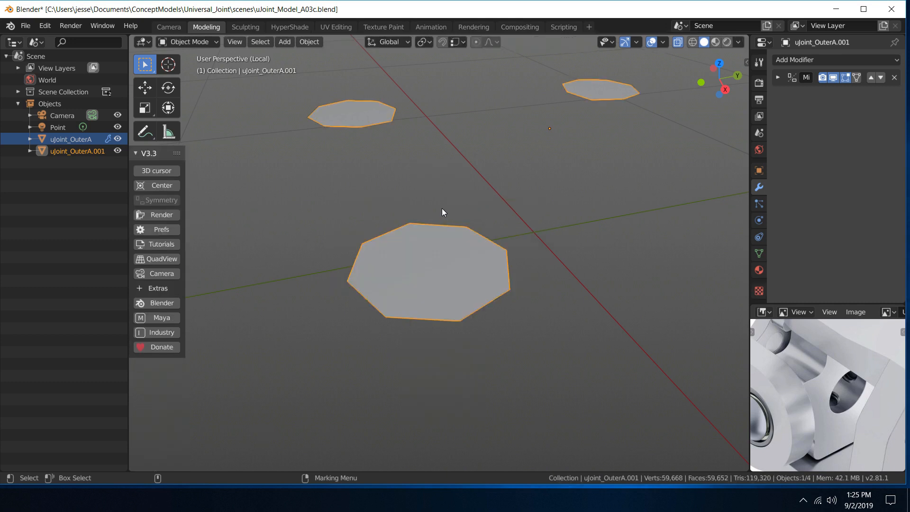
pyautogui.scroll(-3, 376, 188)
pyautogui.moveTo(376, 189); pyautogui.dragTo(320, 146, button='right')
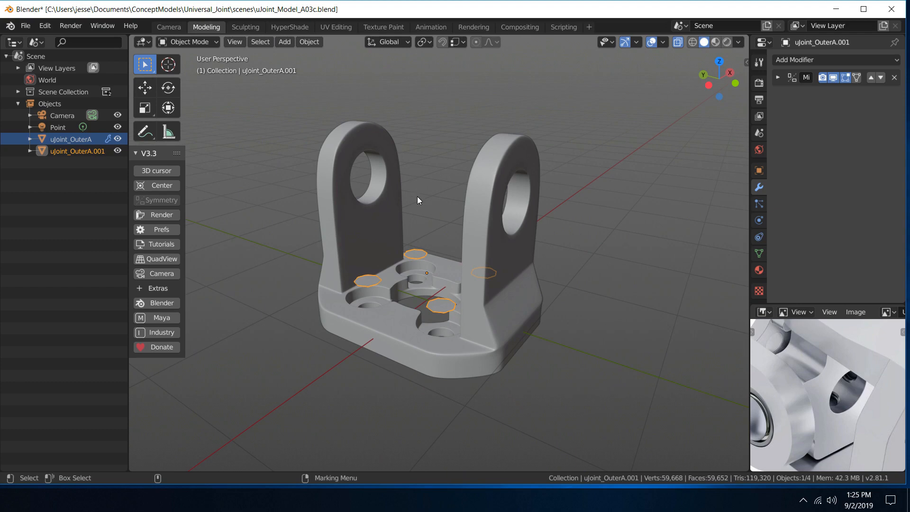
pyautogui.moveTo(417, 197); pyautogui.dragTo(429, 252, button='middle')
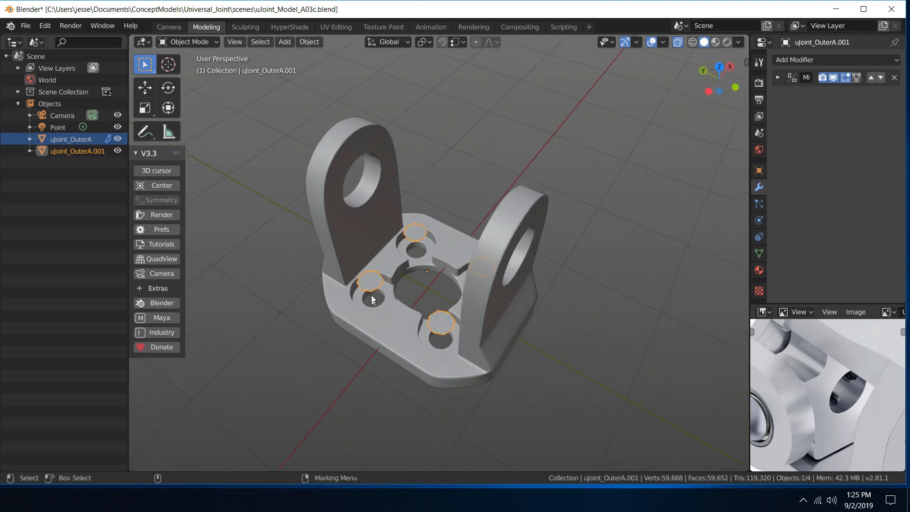
# Lower the four discs about 0.289 m along Z into the recessed holes of the bracket's base
pyautogui.moveTo(469, 167); pyautogui.dragTo(502, 138, button='middle')
pyautogui.scroll(5, 465, 179)
pyautogui.moveTo(465, 178); pyautogui.dragTo(459, 154, button='middle')
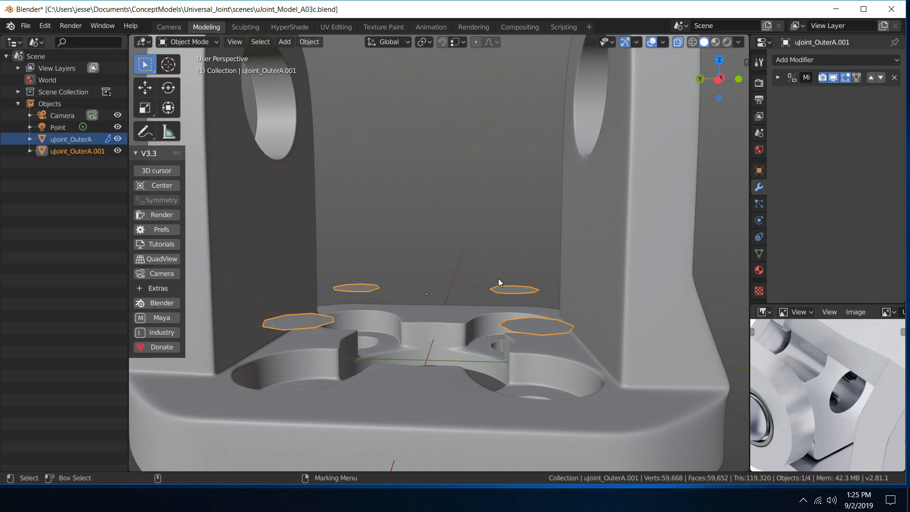
pyautogui.press('w')
pyautogui.moveTo(429, 242); pyautogui.dragTo(432, 315)
pyautogui.moveTo(454, 221); pyautogui.dragTo(468, 277, button='middle')
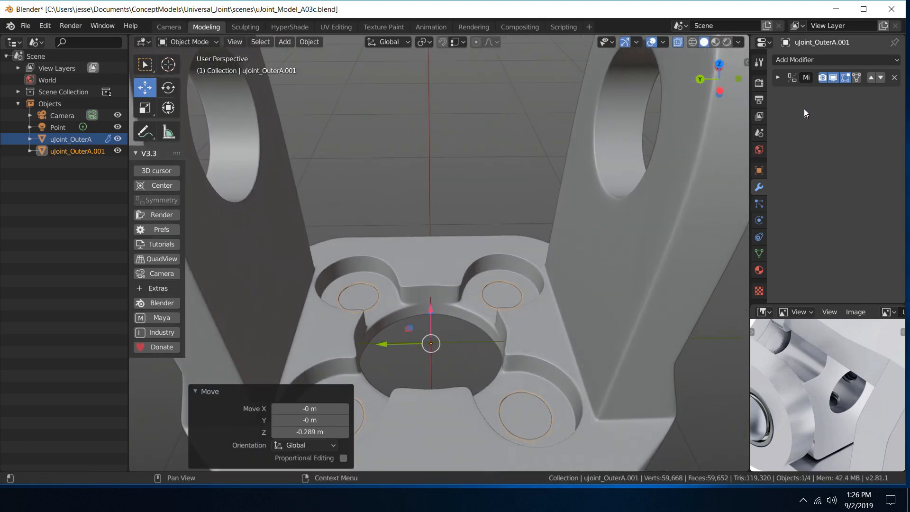
# Add a Subdivision Surface modifier to the discs with render and viewport subdivisions both set to 3
pyautogui.click(805, 61)
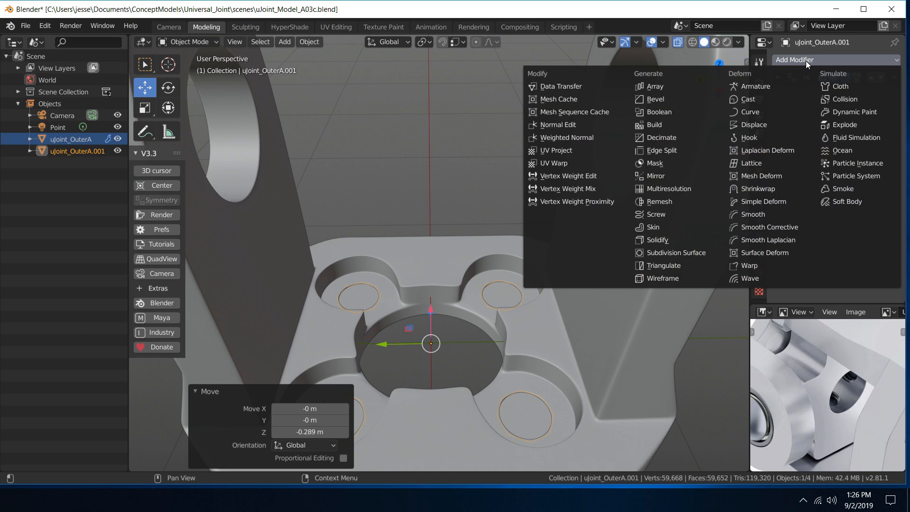
pyautogui.click(694, 254)
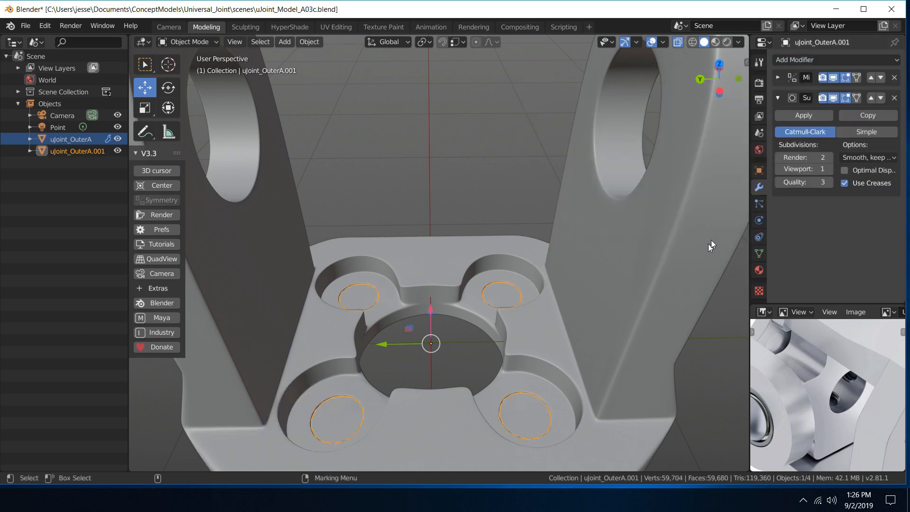
pyautogui.doubleClick(829, 169)
pyautogui.click(829, 157)
pyautogui.hotkey('alt', 'a')
pyautogui.press('w')
pyautogui.moveTo(467, 176); pyautogui.dragTo(502, 151, button='middle')
pyautogui.click(490, 241)
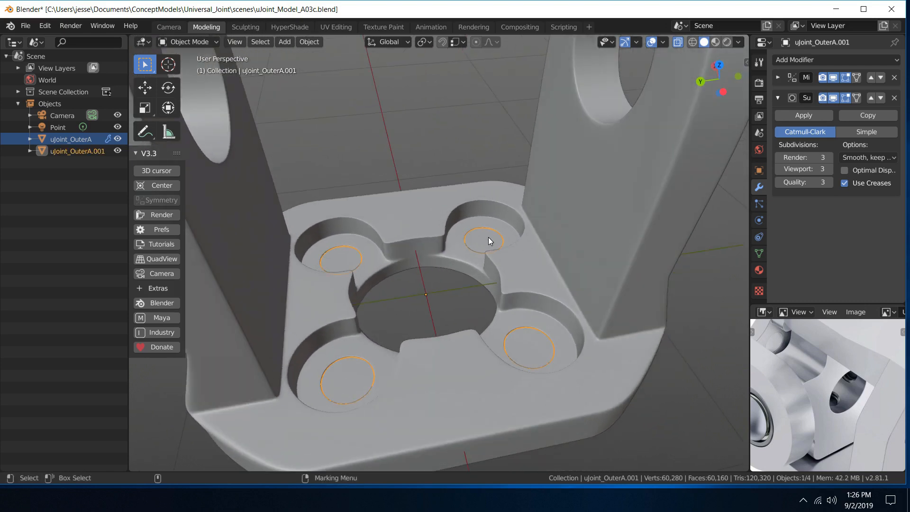
# Enter edge mode on the disc object and select the outline edge loop of the original corner disc
pyautogui.rightClick(490, 240)
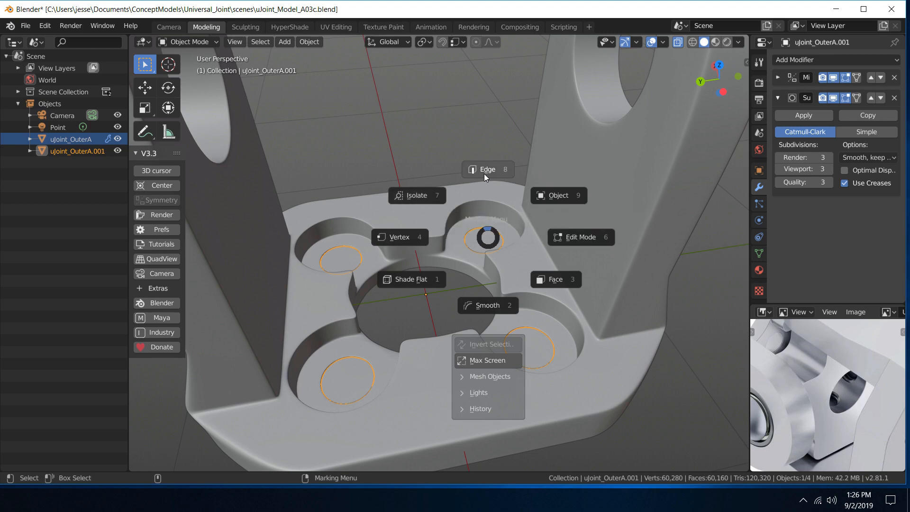
pyautogui.click(498, 168)
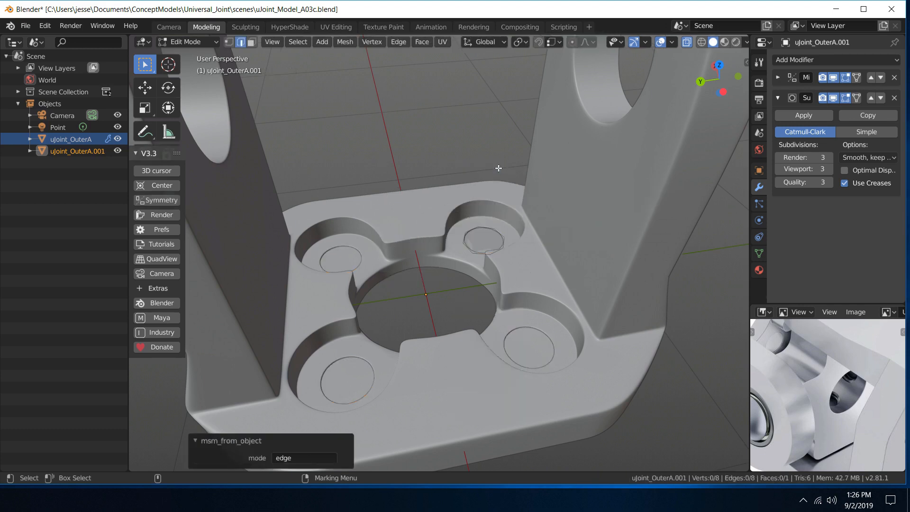
pyautogui.moveTo(492, 211)
pyautogui.mouseDown(button='middle')
pyautogui.moveTo(349, 186)
pyautogui.moveTo(286, 217)
pyautogui.moveTo(494, 212)
pyautogui.mouseUp(button='middle')
pyautogui.scroll(5, 494, 212)
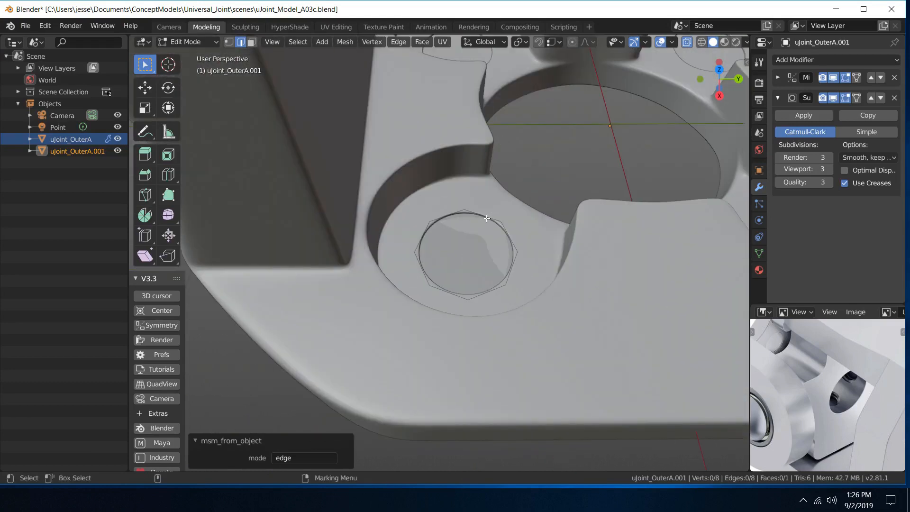
pyautogui.keyDown('alt'); pyautogui.click(487, 215); pyautogui.keyUp('alt')
pyautogui.moveTo(582, 191); pyautogui.dragTo(571, 159, button='middle')
# Return to Object Mode and isolate the disc object from the bracket
pyautogui.press('Tab')
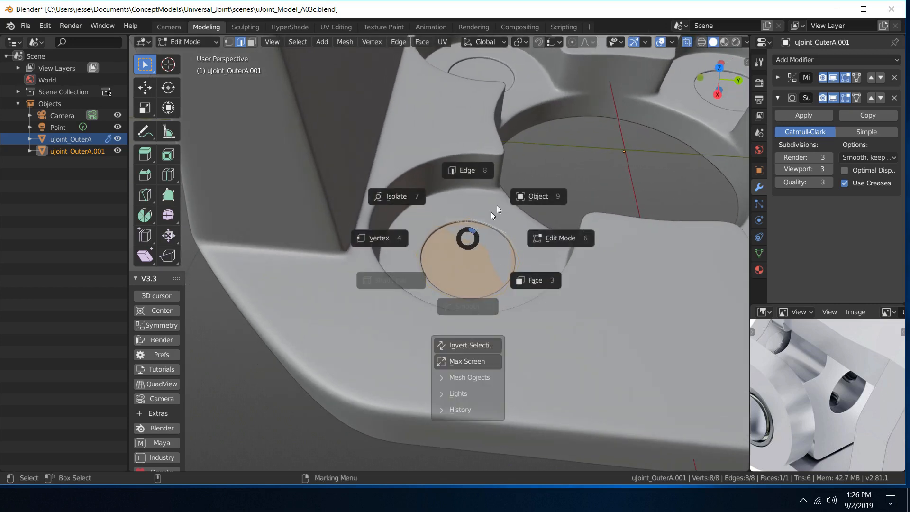
pyautogui.click(512, 197)
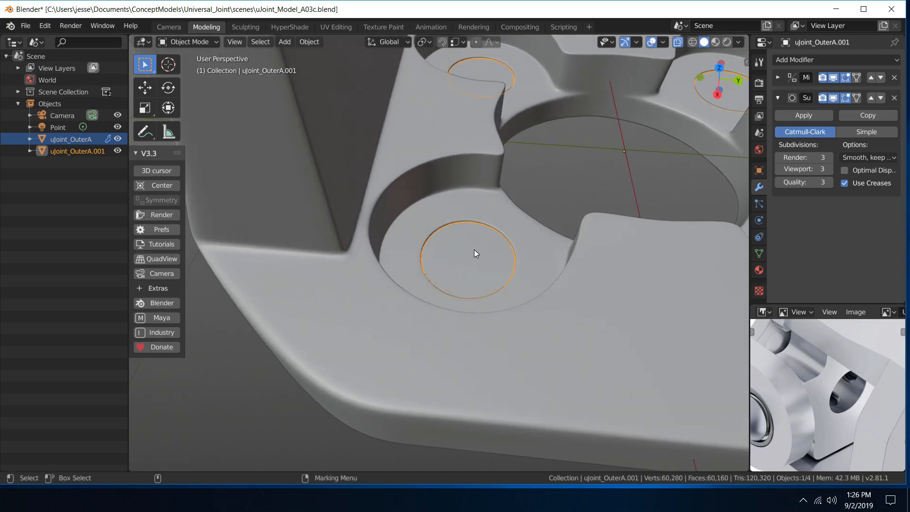
pyautogui.hotkey('alt', 'e')
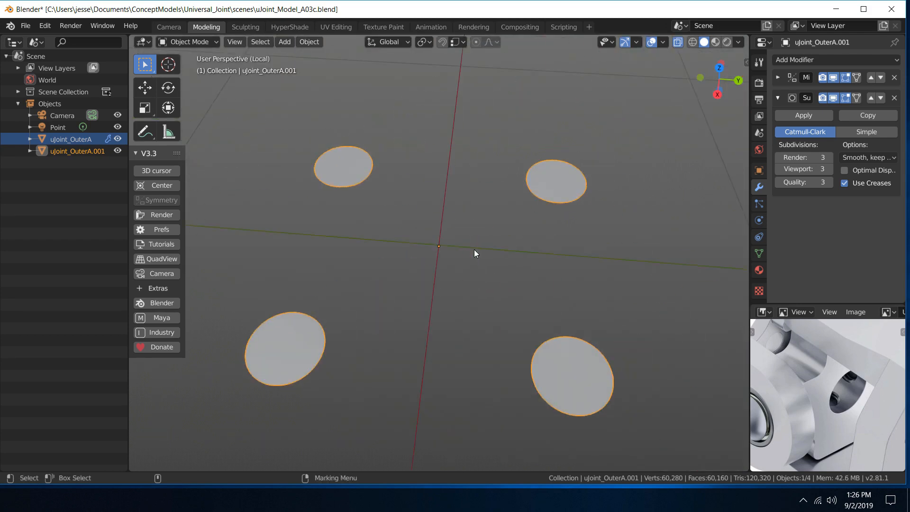
pyautogui.rightClick(433, 257)
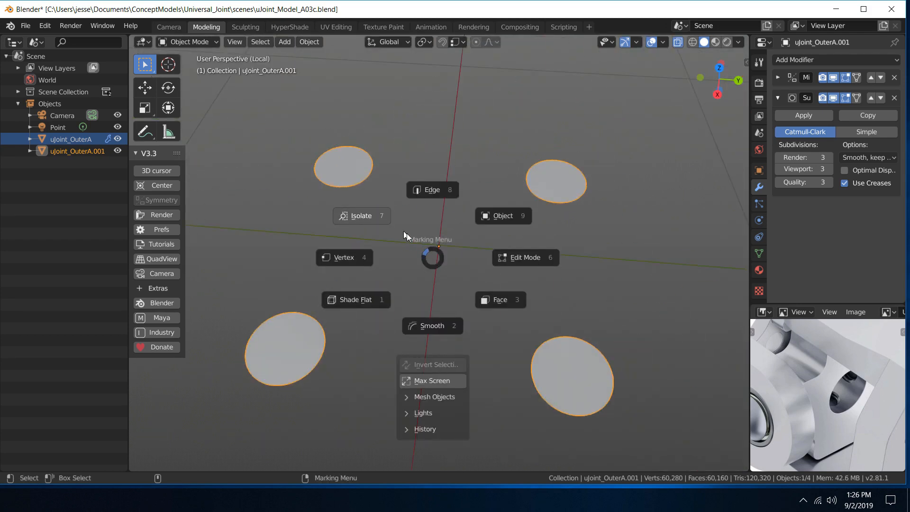
pyautogui.press('Escape')
pyautogui.keyDown('shift'); pyautogui.moveTo(368, 275); pyautogui.dragTo(499, 243, button='middle'); pyautogui.keyUp('shift')
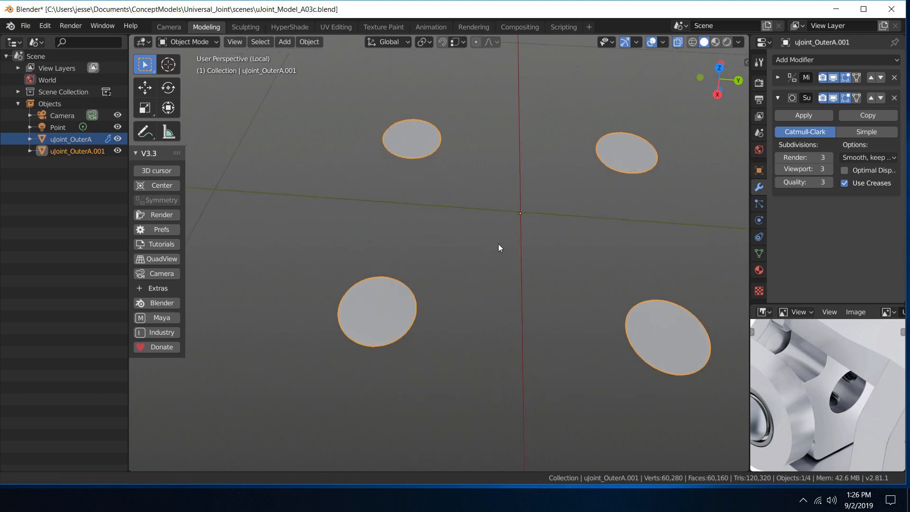
# In edge mode, extrude the selected disc's outline edges and lower them about 0.0127 m along Z
pyautogui.rightClick(369, 298)
pyautogui.click(366, 231)
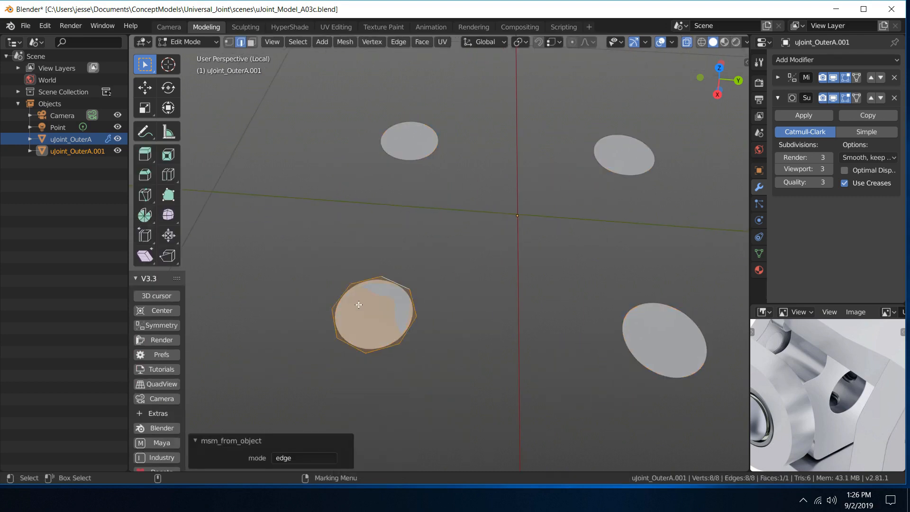
pyautogui.moveTo(358, 304); pyautogui.dragTo(427, 234, button='middle')
pyautogui.moveTo(325, 238); pyautogui.dragTo(456, 288)
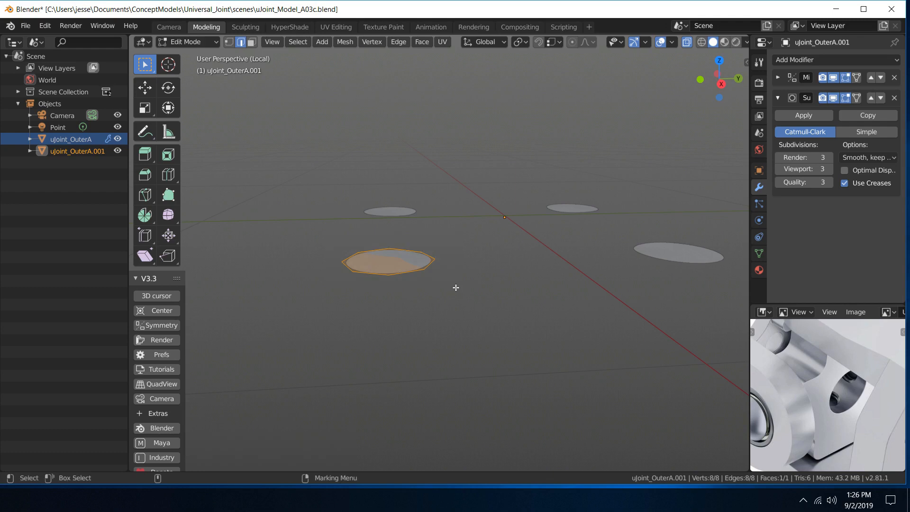
pyautogui.press('w')
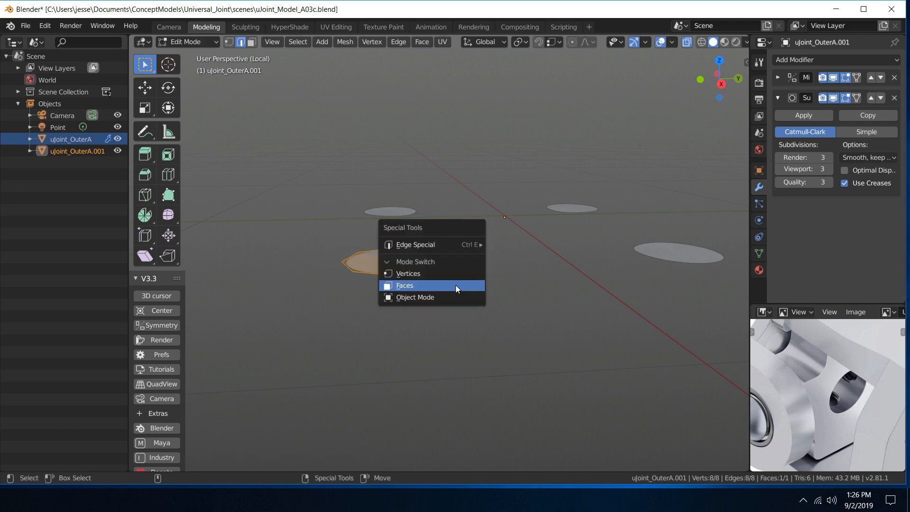
pyautogui.moveTo(454, 246)
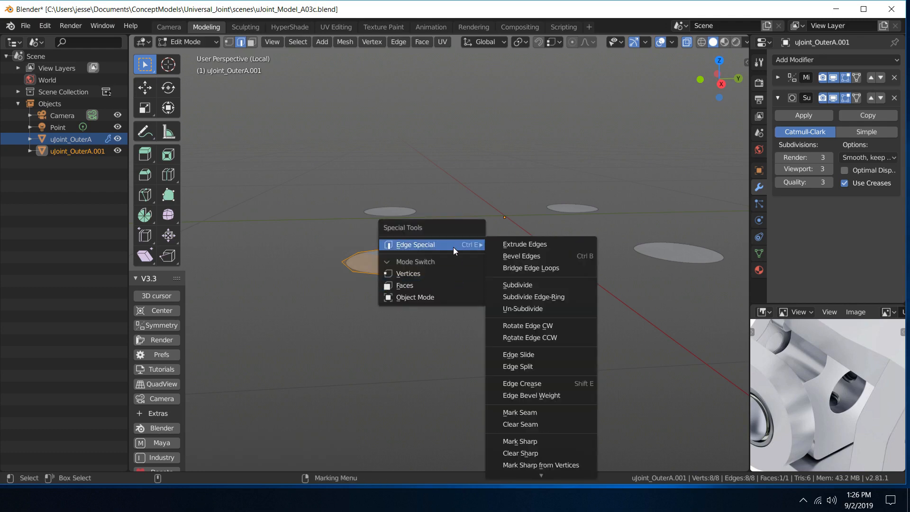
pyautogui.click(510, 243)
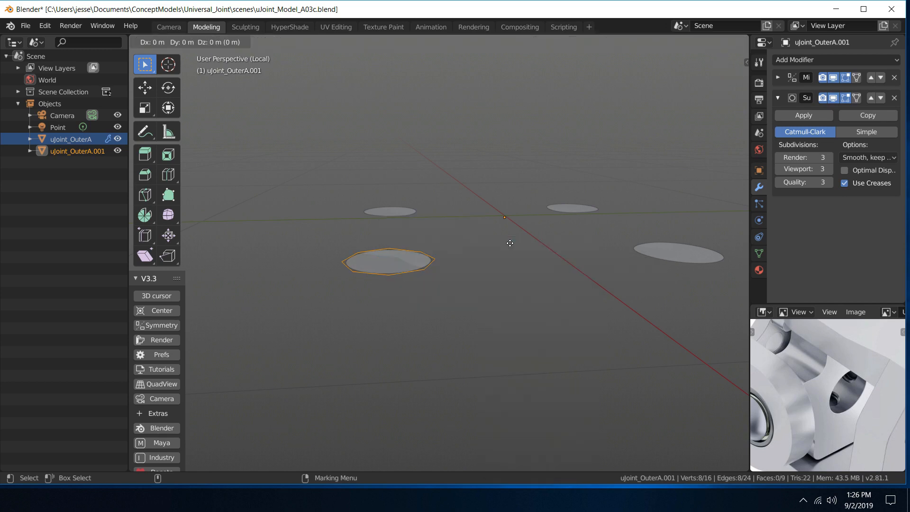
pyautogui.rightClick(510, 268)
pyautogui.press('w')
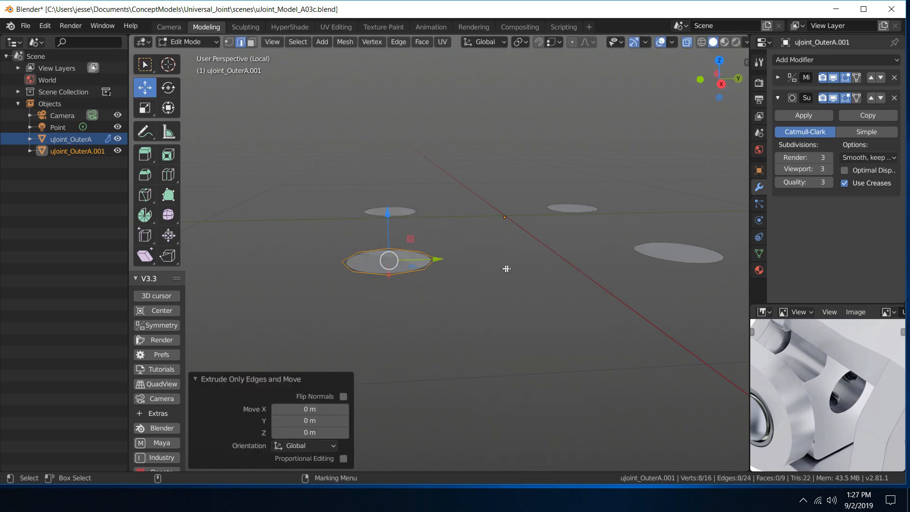
pyautogui.moveTo(389, 210); pyautogui.dragTo(389, 216)
# Raise the extruded edge loop about 0.0067 m along Z to narrow the disc's upper band
pyautogui.scroll(3, 428, 256)
pyautogui.keyDown('shift'); pyautogui.moveTo(436, 234); pyautogui.dragTo(522, 188, button='middle'); pyautogui.keyUp('shift')
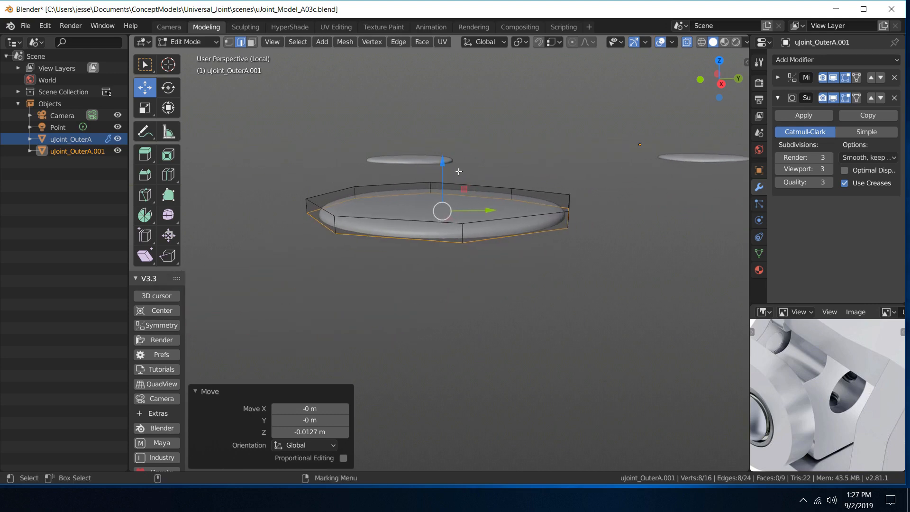
pyautogui.moveTo(444, 163); pyautogui.dragTo(448, 158)
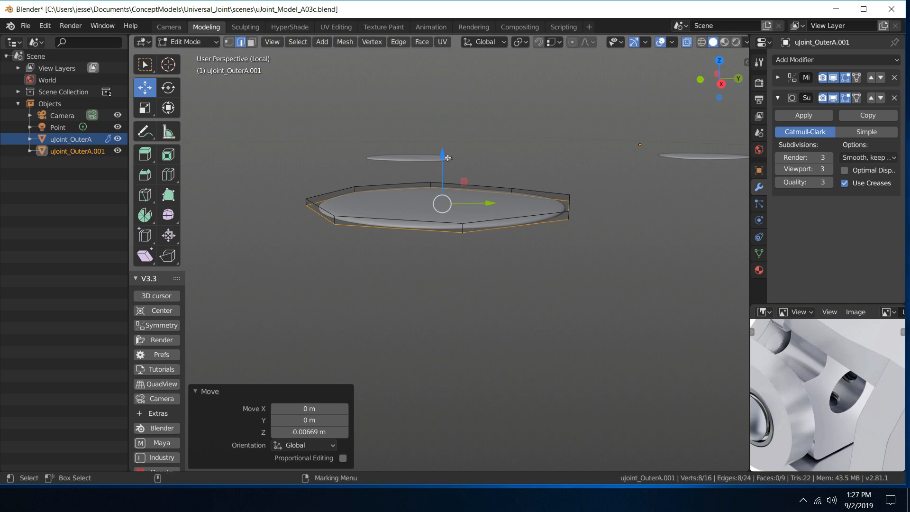
# Extrude the lower edge loop again and move the new edges down about 0.0152 m along Z
pyautogui.rightClick(483, 153)
pyautogui.moveTo(482, 153)
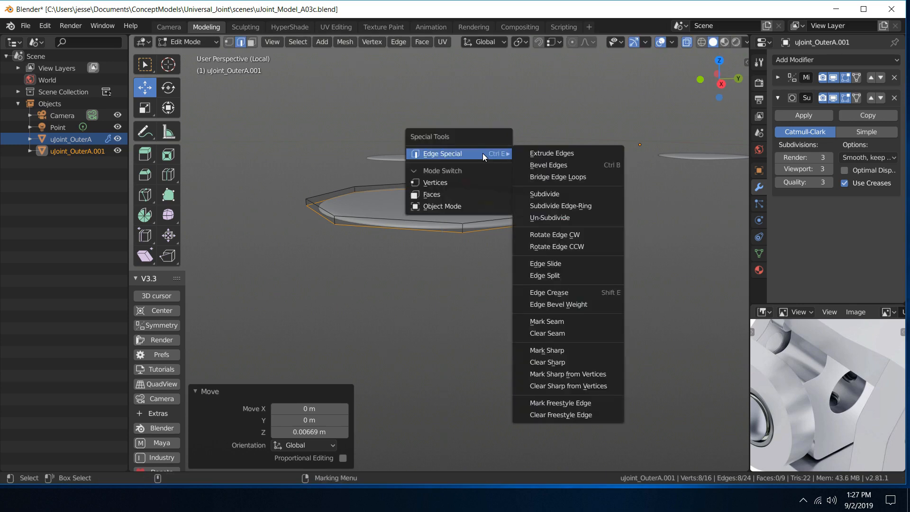
pyautogui.click(537, 155)
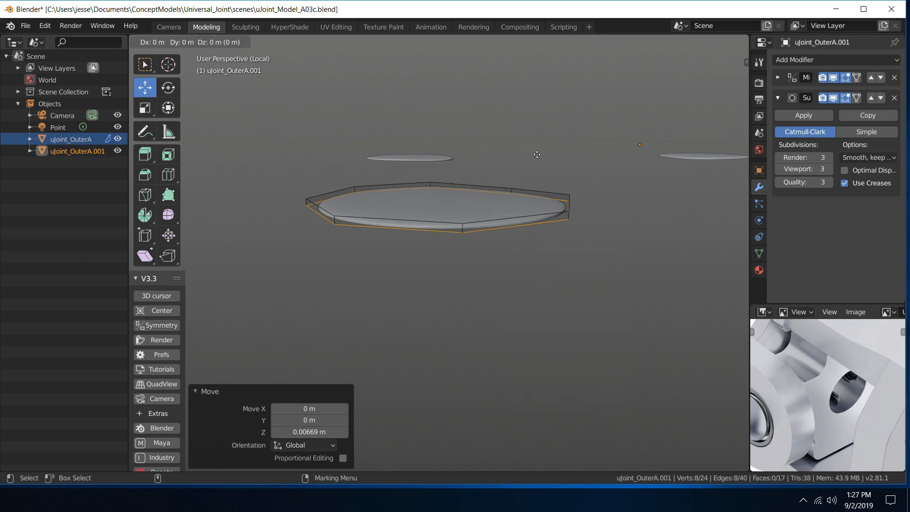
pyautogui.rightClick(530, 196)
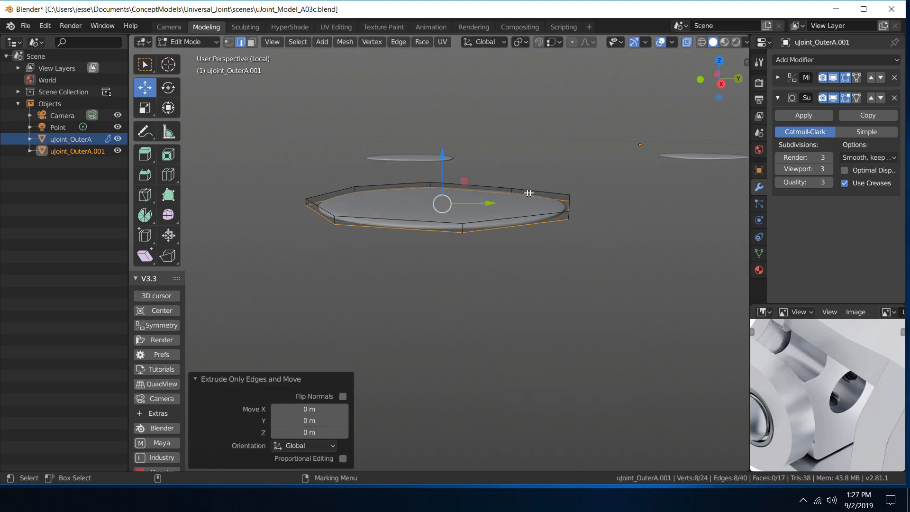
pyautogui.moveTo(443, 158); pyautogui.dragTo(449, 169)
pyautogui.moveTo(533, 164); pyautogui.dragTo(600, 162, button='middle')
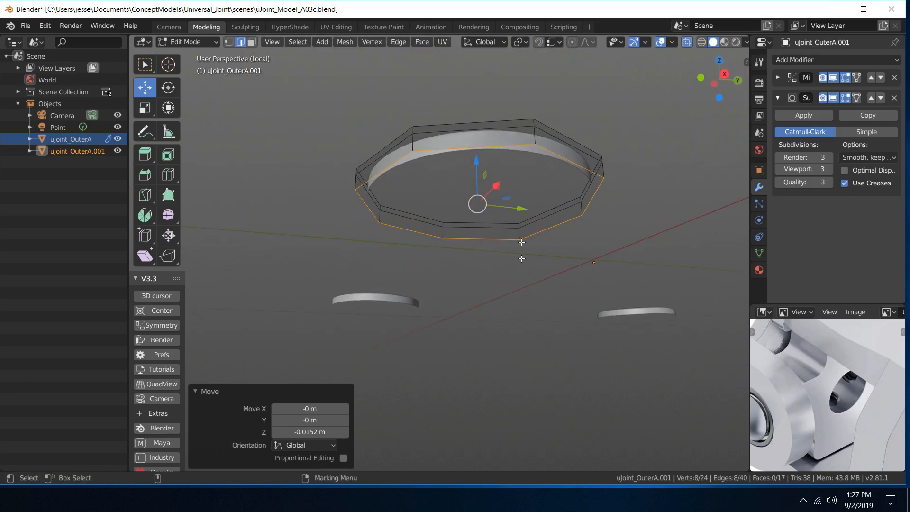
pyautogui.scroll(-4, 806, 398)
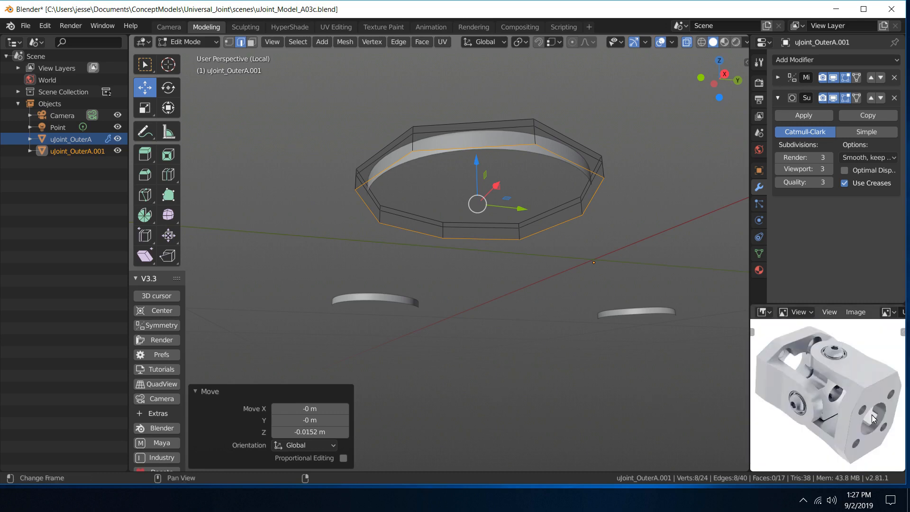
pyautogui.moveTo(541, 260); pyautogui.dragTo(475, 262, button='middle')
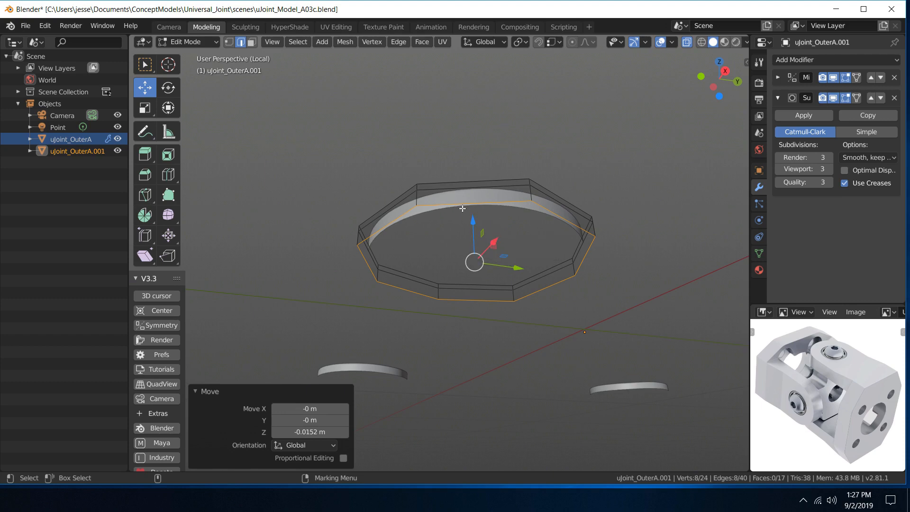
# Fill the disc's open lower edge loop with a face
pyautogui.press('w')
pyautogui.press('f')
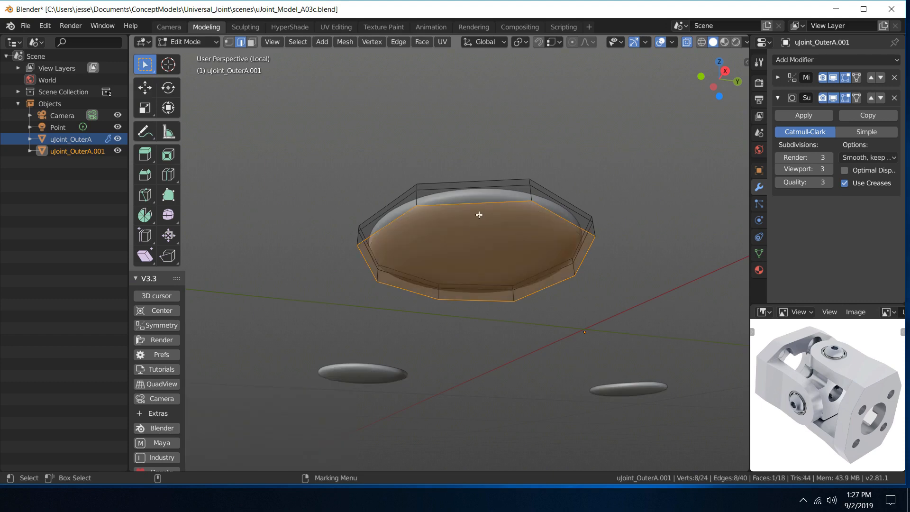
pyautogui.moveTo(509, 149); pyautogui.dragTo(505, 228, button='middle')
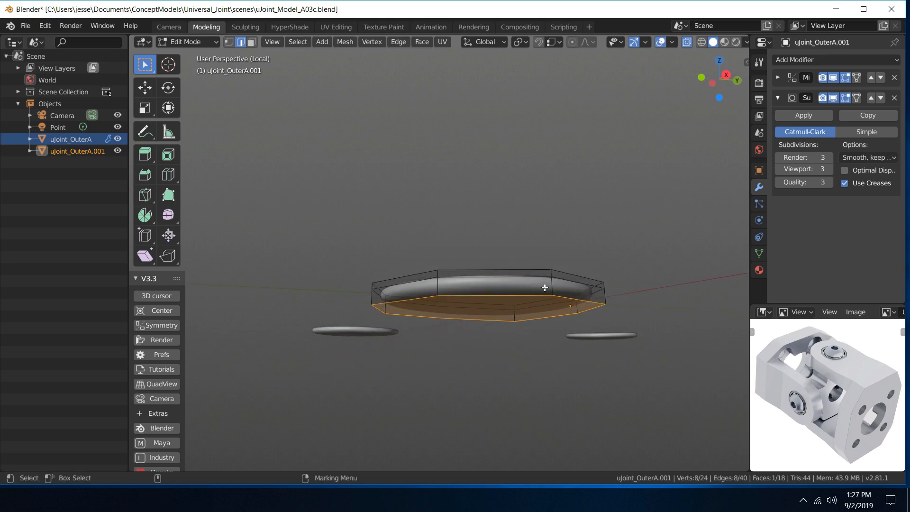
# Add one loop cut around the disc's side wall with a slide factor of about -0.549
pyautogui.moveTo(549, 288); pyautogui.dragTo(540, 299, button='middle')
pyautogui.hotkey('ctrl', 'r')
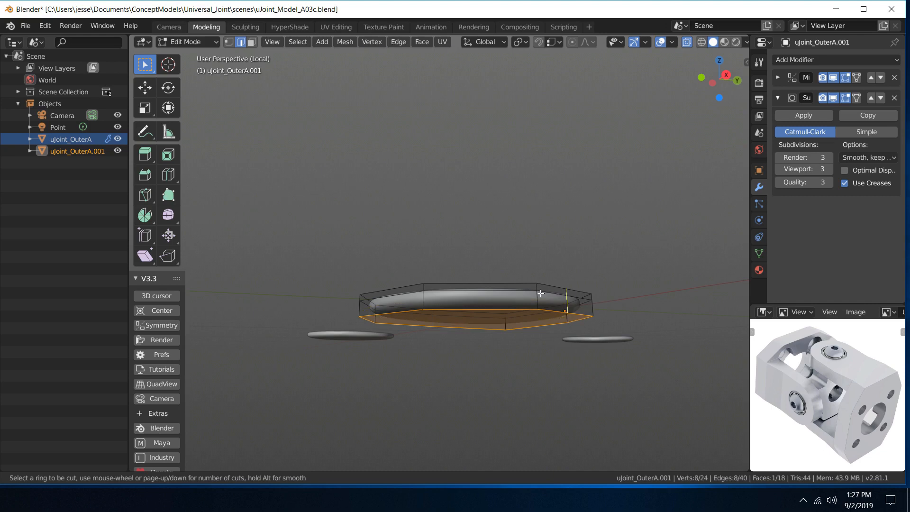
pyautogui.moveTo(536, 299); pyautogui.dragTo(537, 304)
pyautogui.moveTo(628, 270); pyautogui.dragTo(545, 260, button='middle')
# Return to Object Mode, deselect the discs and leave isolation to show the bracket again
pyautogui.hotkey('ctrl', 'Tab')
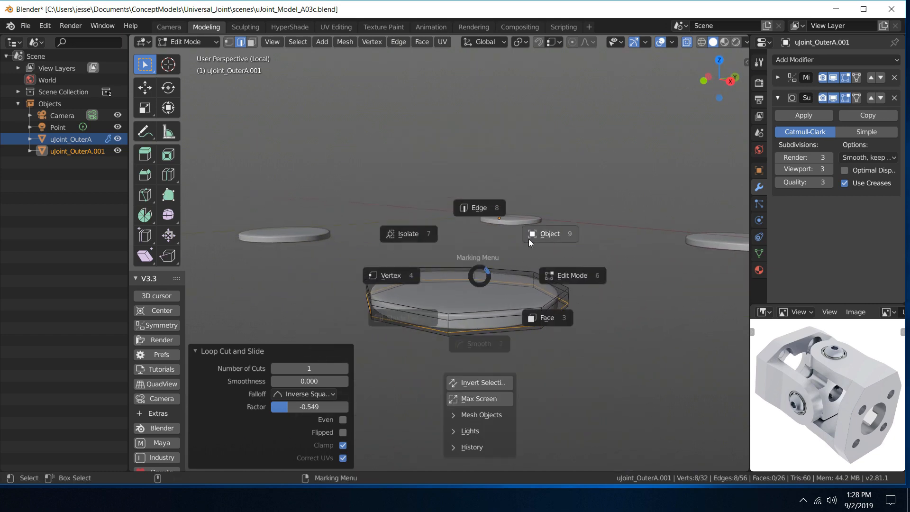
pyautogui.click(528, 239)
pyautogui.click(485, 254)
pyautogui.scroll(-3, 476, 252)
pyautogui.moveTo(477, 252); pyautogui.dragTo(449, 295, button='middle')
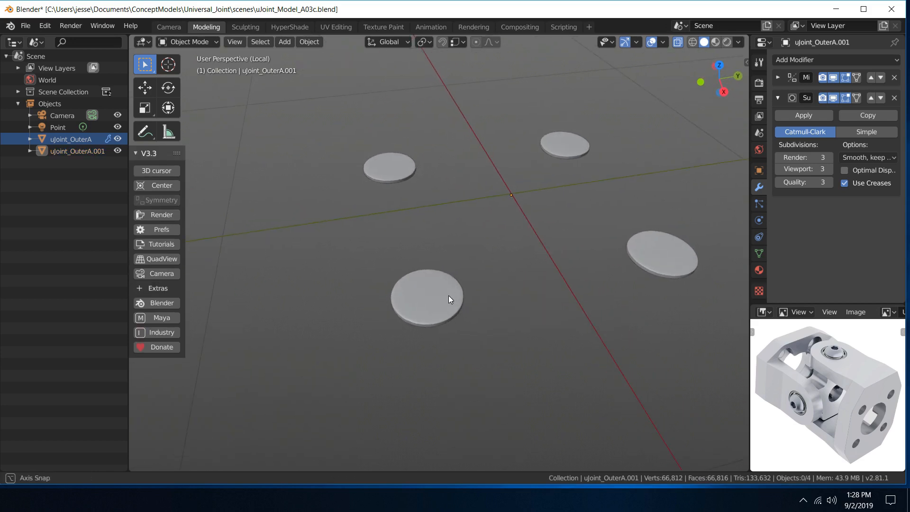
pyautogui.press('KP_Divide')
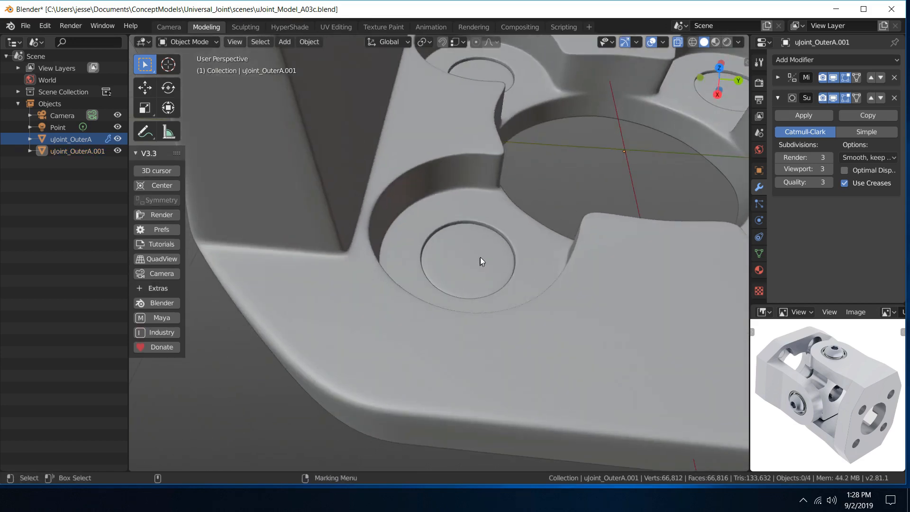
# Raise the disc object slightly along Z within the bracket's recessed holes and deselect it
pyautogui.moveTo(479, 257); pyautogui.dragTo(571, 276, button='middle')
pyautogui.scroll(4, 505, 247)
pyautogui.scroll(-5, 586, 241)
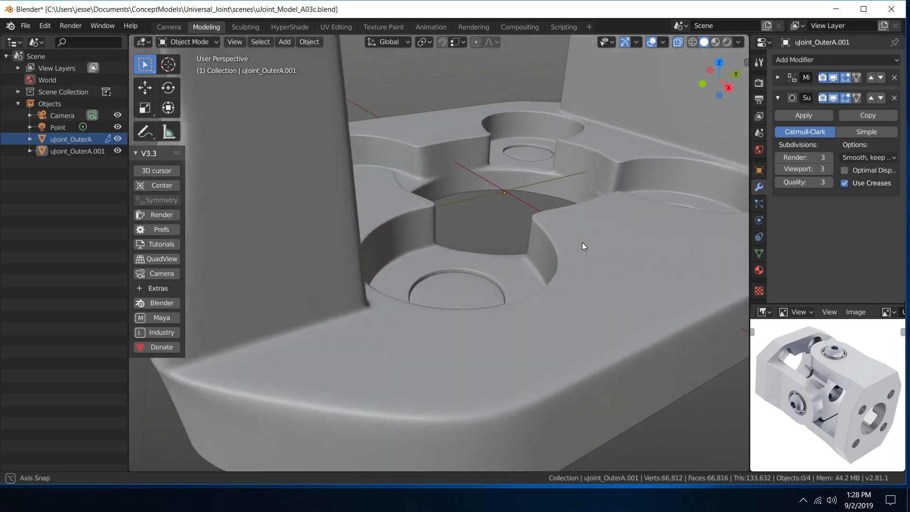
pyautogui.moveTo(582, 242); pyautogui.dragTo(465, 291, button='middle')
pyautogui.click(466, 291)
pyautogui.press('w')
pyautogui.moveTo(517, 231); pyautogui.dragTo(518, 143, button='middle')
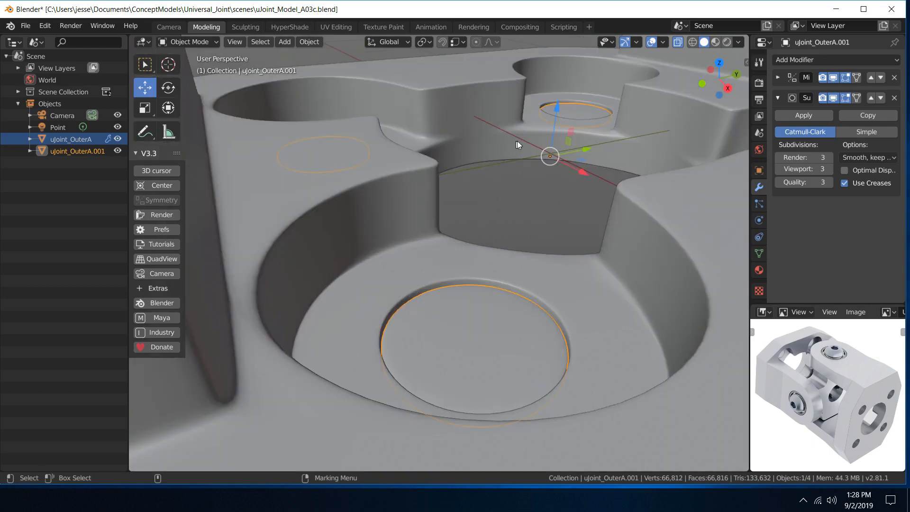
pyautogui.scroll(-2, 560, 108)
pyautogui.click(556, 107)
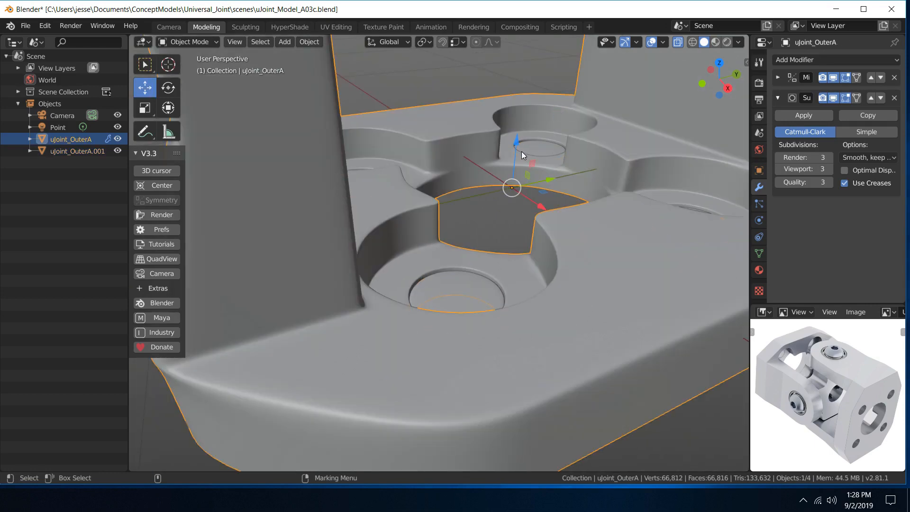
pyautogui.click(465, 289)
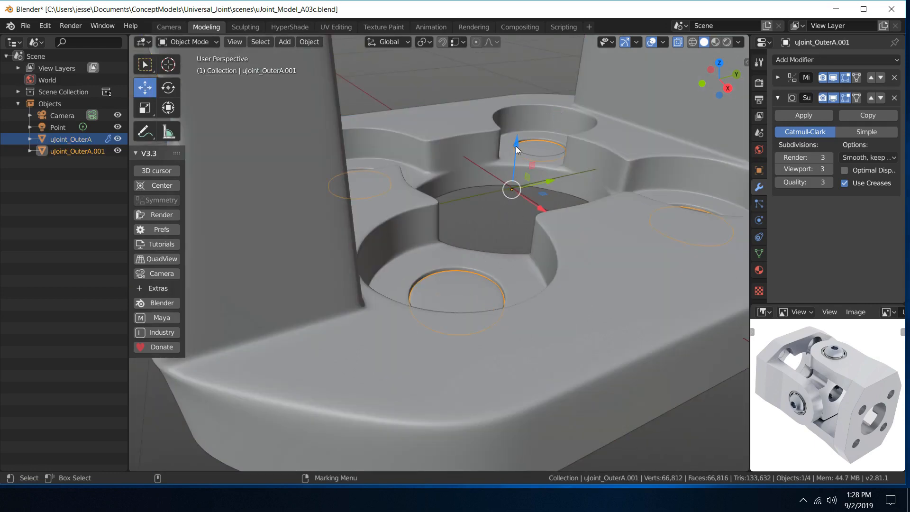
pyautogui.moveTo(516, 145); pyautogui.dragTo(516, 144)
pyautogui.hotkey('alt', 'a')
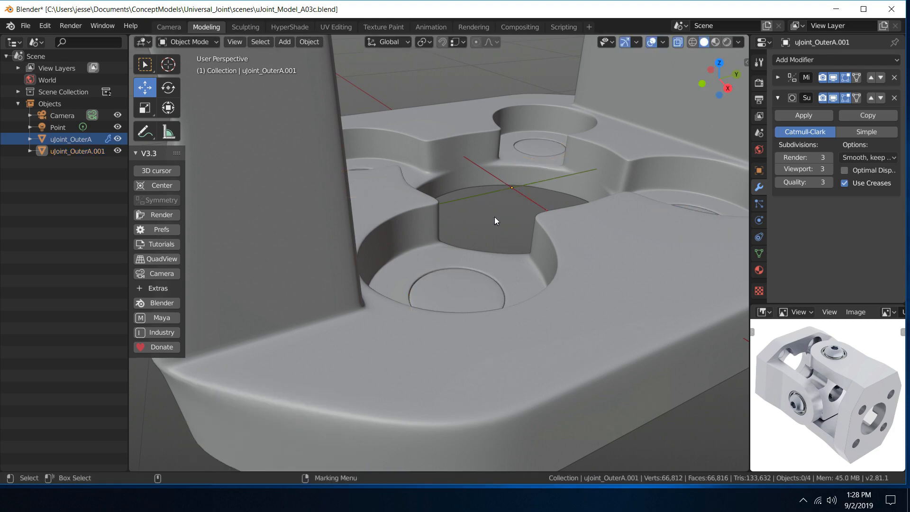
pyautogui.moveTo(494, 217)
pyautogui.mouseDown(button='middle')
pyautogui.moveTo(499, 246)
pyautogui.moveTo(488, 254)
pyautogui.moveTo(485, 216)
pyautogui.mouseUp(button='middle')
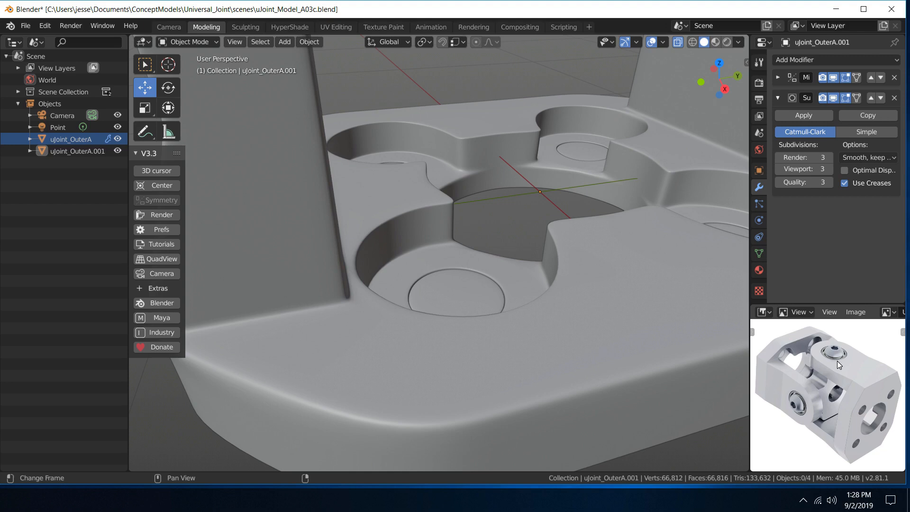
# Examine the bolts in the bracket's recesses on the U_Joint_A01.JPG reference image at full size, and return to the model
pyautogui.hotkey('ctrl', 'space')
pyautogui.scroll(8, 411, 238)
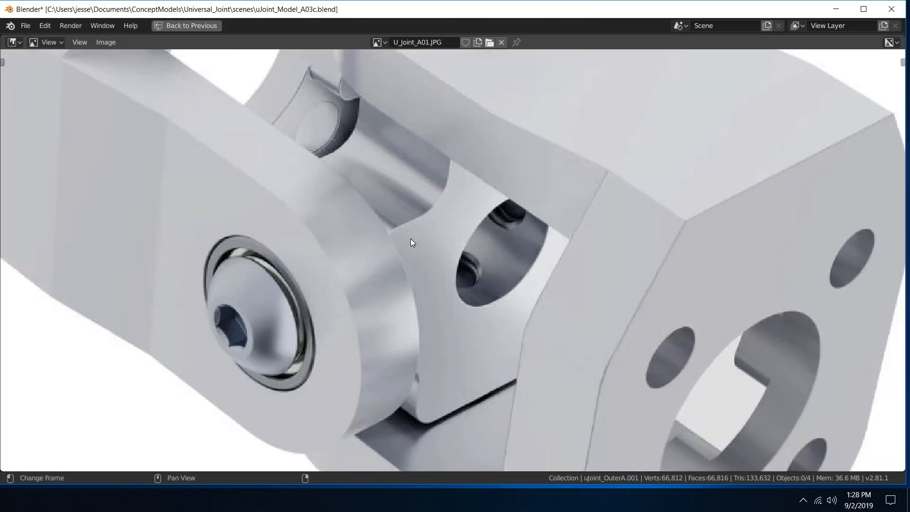
pyautogui.press('Home')
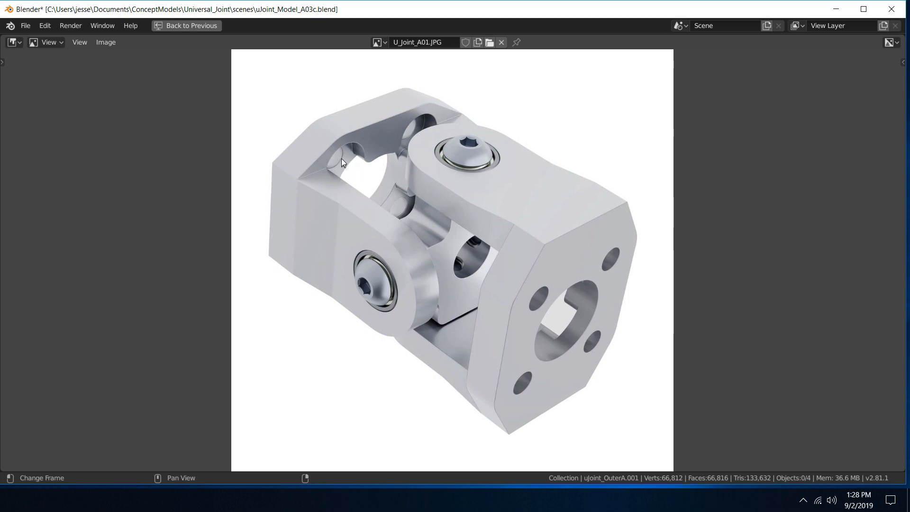
pyautogui.press('KP_1')
pyautogui.press('Home')
pyautogui.press('KP_1')
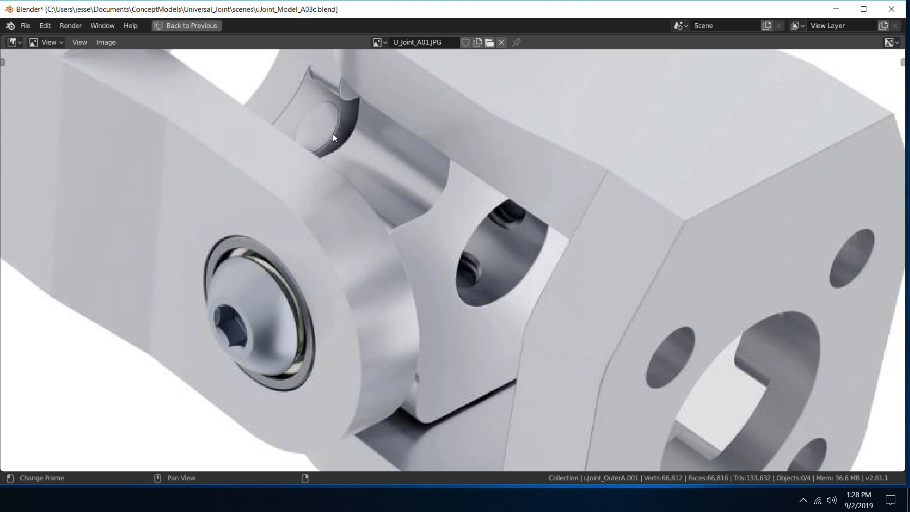
pyautogui.press('Home')
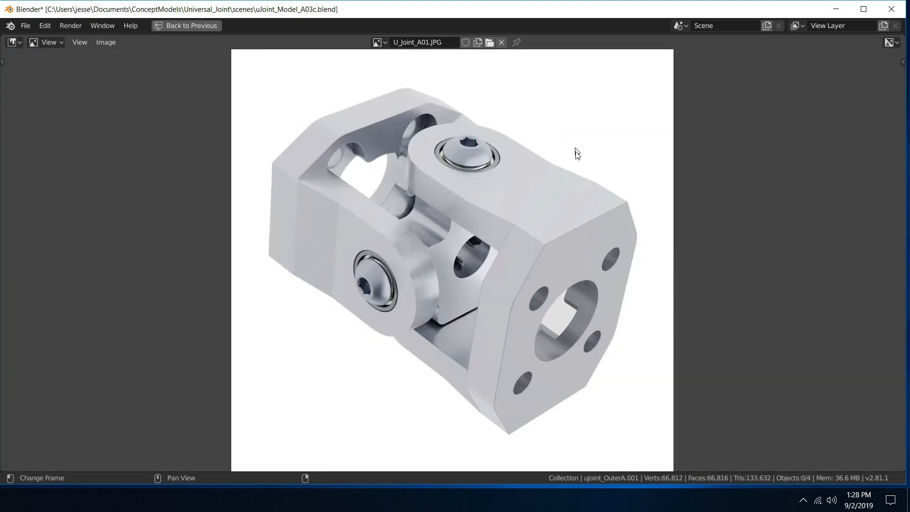
pyautogui.hotkey('ctrl', 'space')
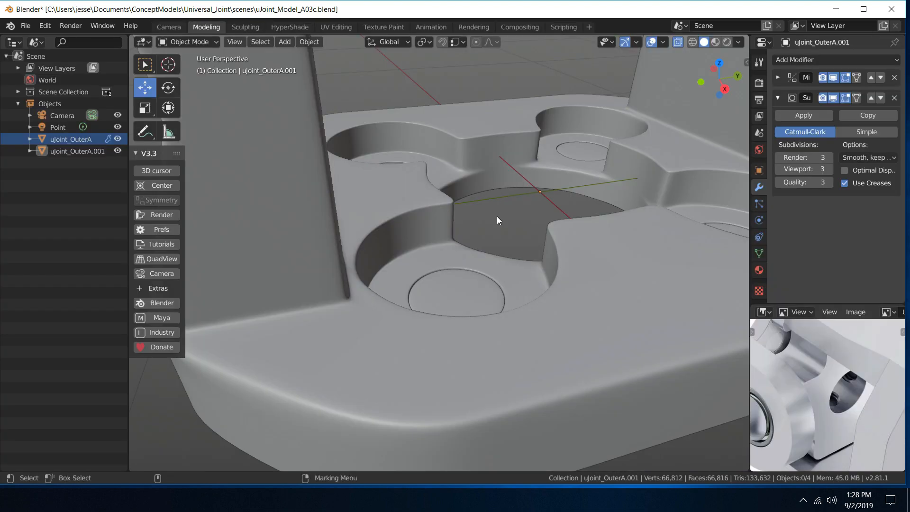
# Enter face mode on the disc object and select the front disc's top face
pyautogui.moveTo(497, 216); pyautogui.dragTo(470, 257, button='middle')
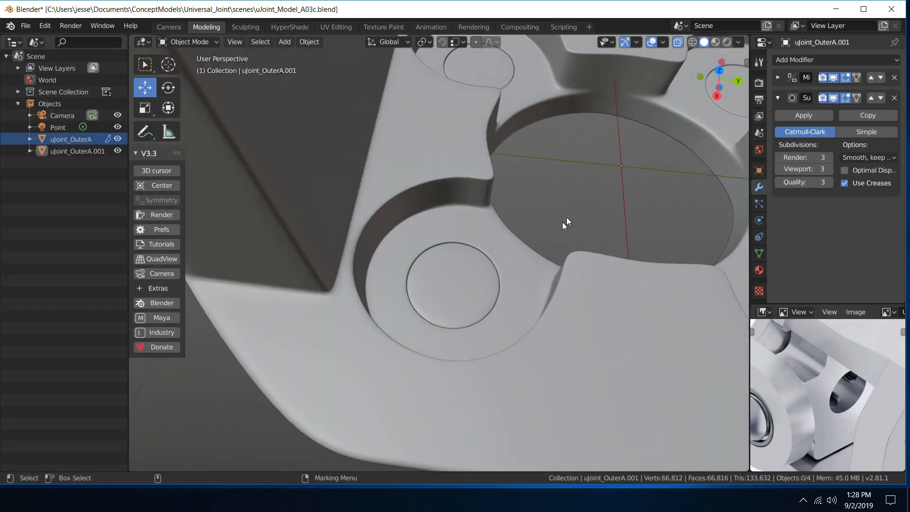
pyautogui.moveTo(567, 219); pyautogui.dragTo(586, 185, button='middle')
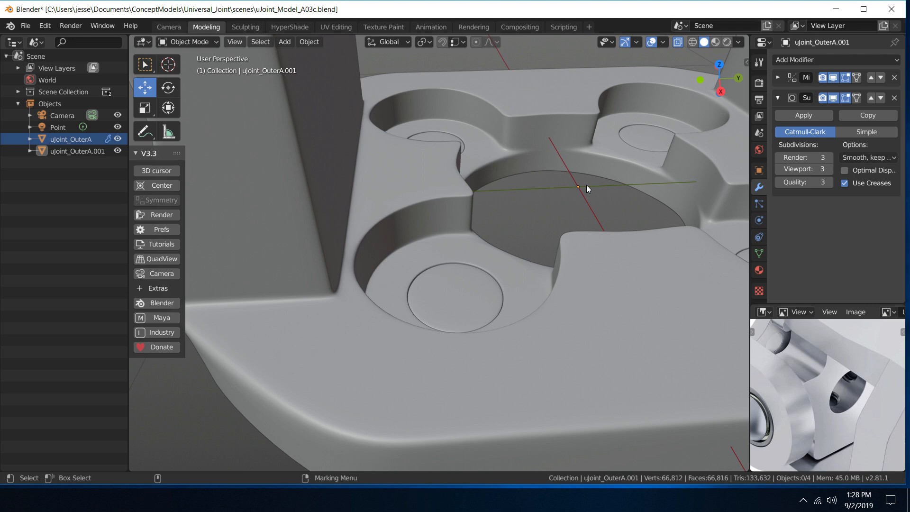
pyautogui.click(448, 282)
pyautogui.rightClick(449, 281)
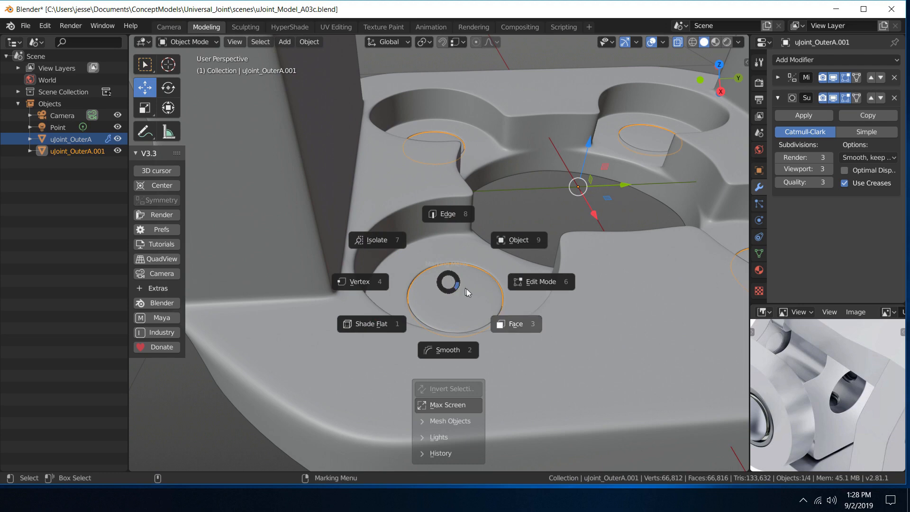
pyautogui.click(488, 311)
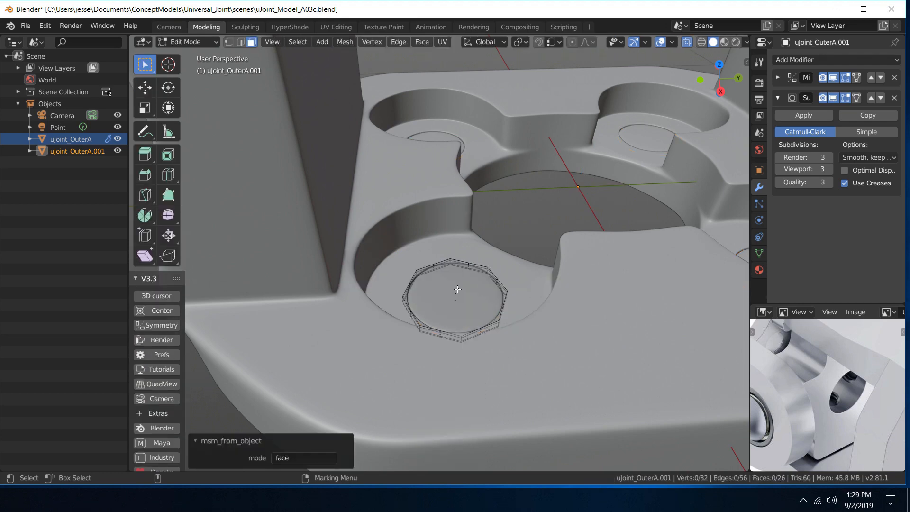
pyautogui.click(458, 289)
pyautogui.moveTo(457, 290); pyautogui.dragTo(485, 293, button='middle')
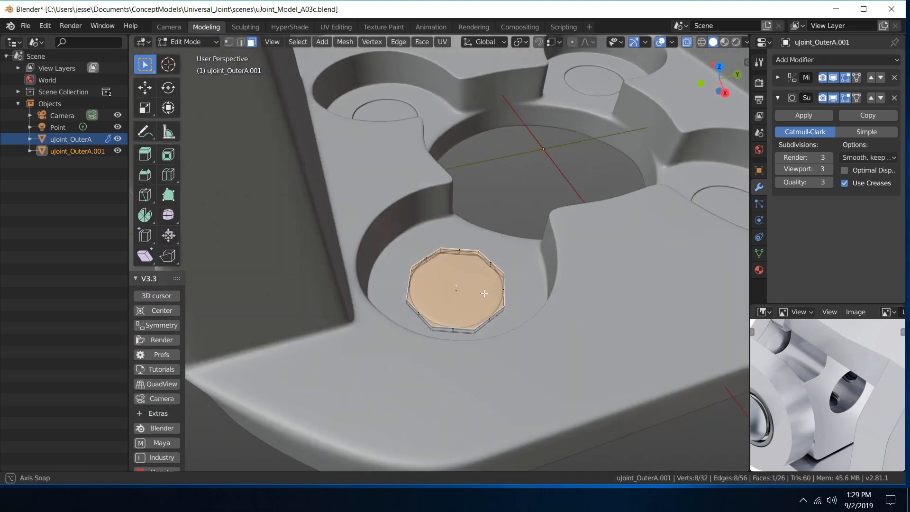
# Extrude the disc's top face in place and scale the new face uniformly to about 0.716
pyautogui.scroll(3, 484, 293)
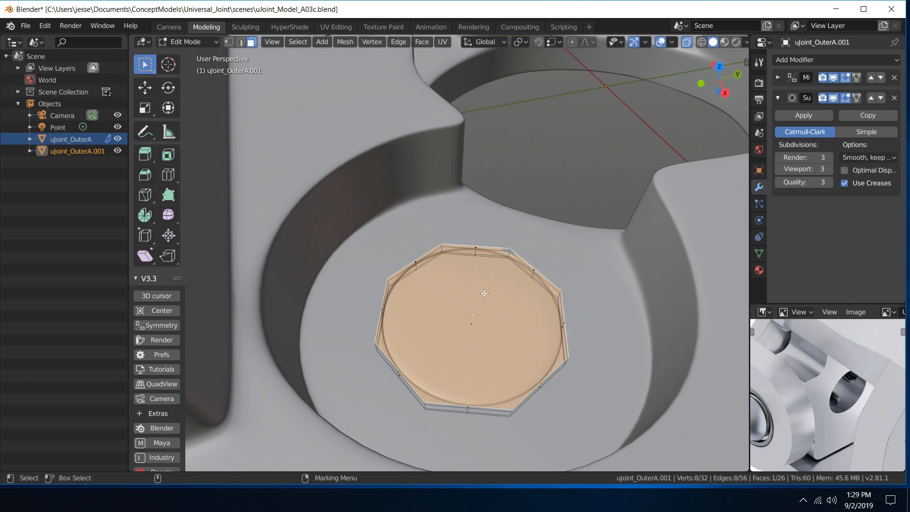
pyautogui.rightClick(484, 293)
pyautogui.moveTo(484, 293)
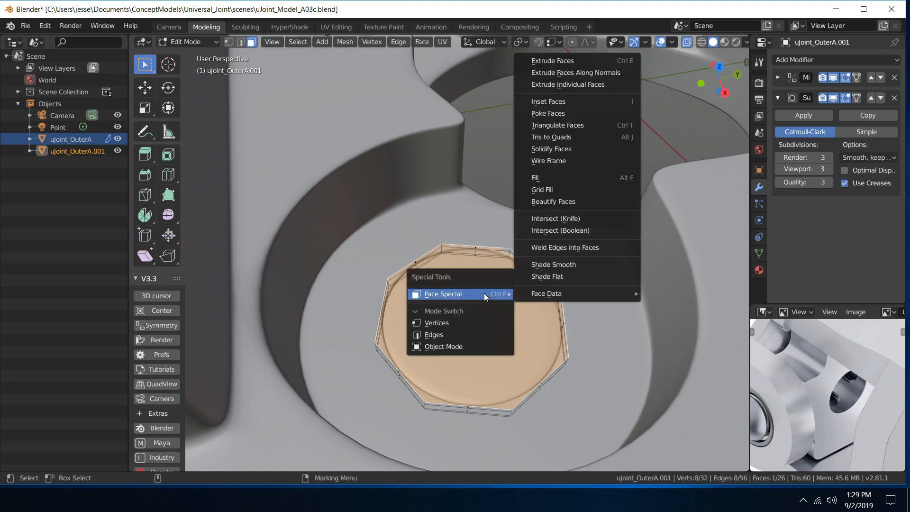
pyautogui.click(555, 55)
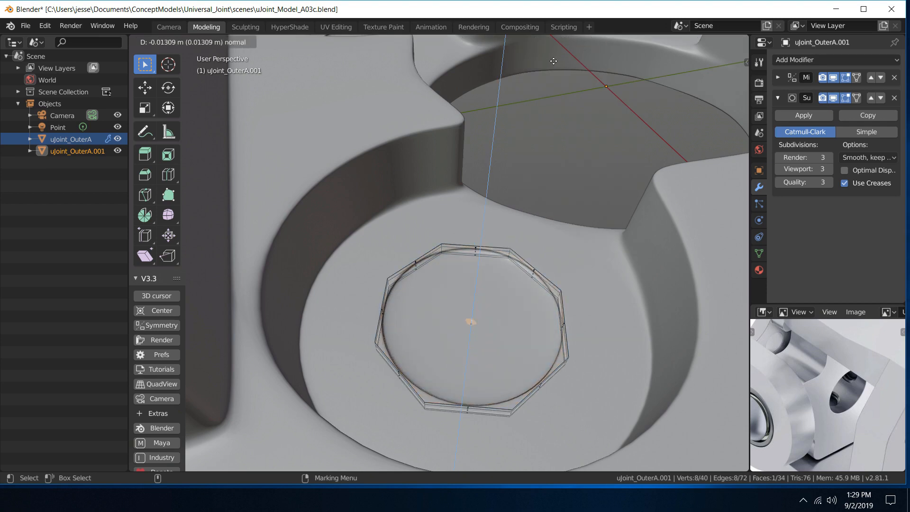
pyautogui.rightClick(553, 61)
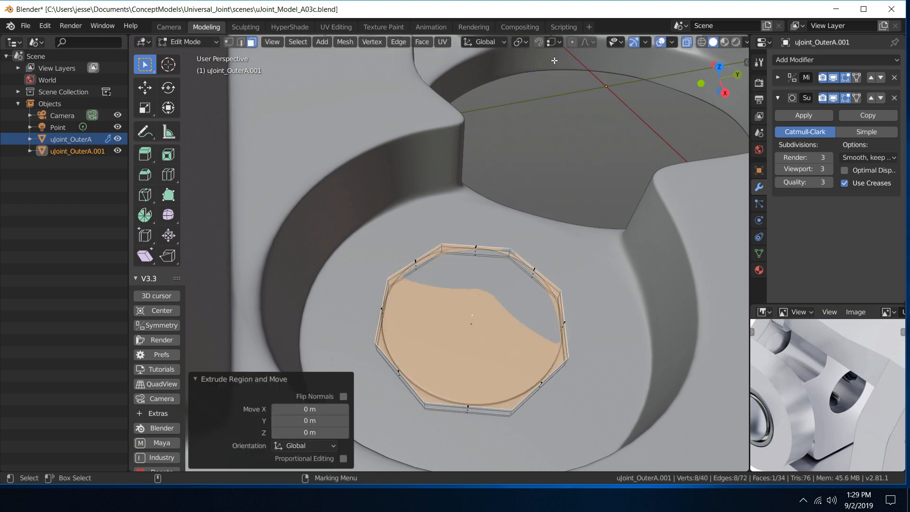
pyautogui.press('r')
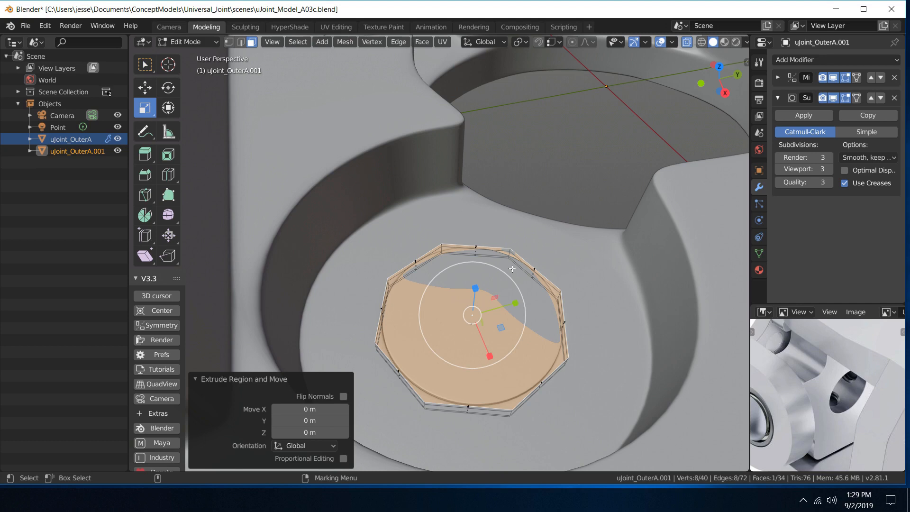
pyautogui.moveTo(523, 205); pyautogui.dragTo(550, 232, button='middle')
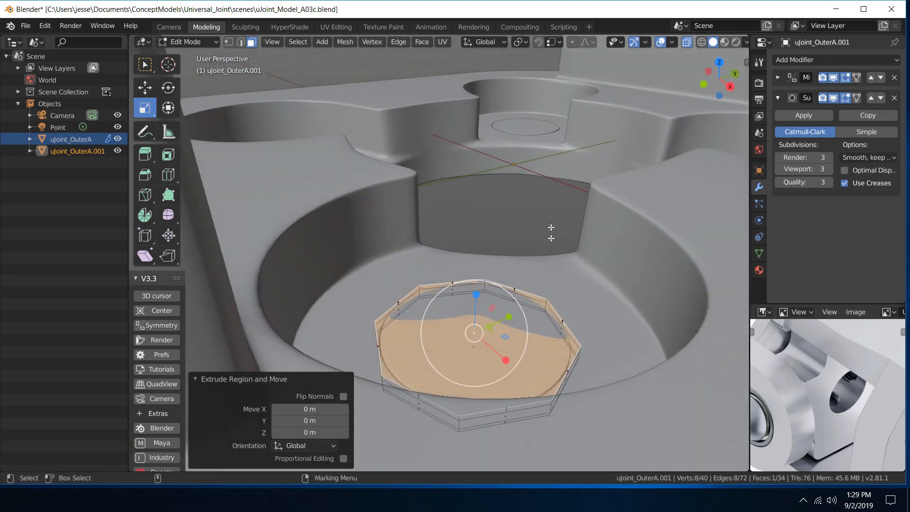
pyautogui.press('s')
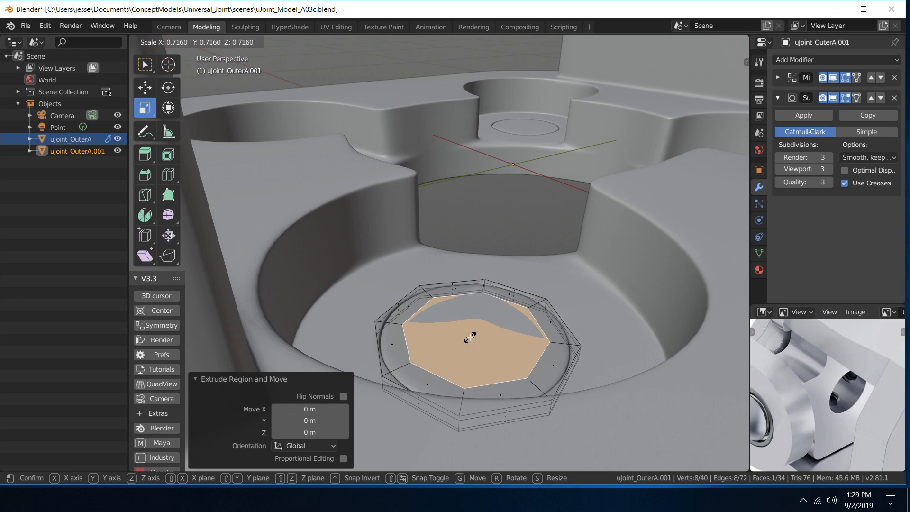
pyautogui.click(470, 337)
# Extrude the inner top face again in place and scale it uniformly to about 0.889
pyautogui.moveTo(587, 315); pyautogui.dragTo(524, 221, button='middle')
pyautogui.press('ctrl')
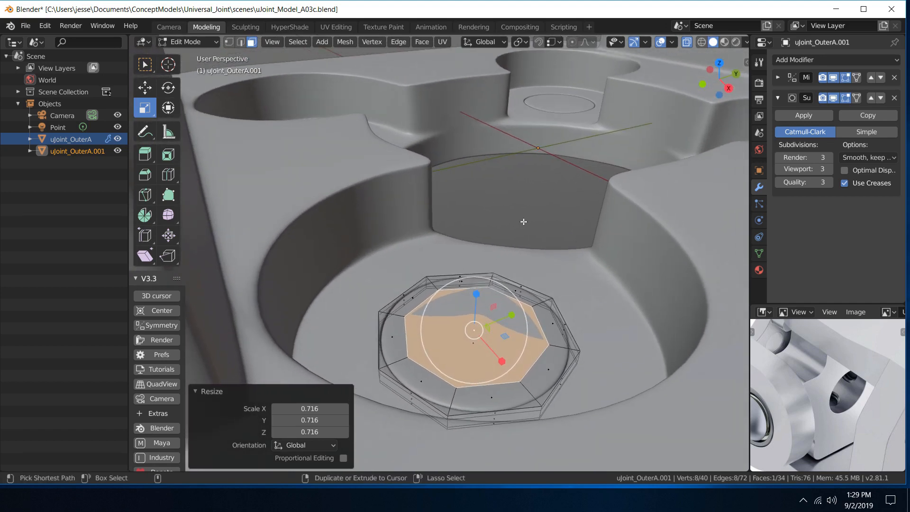
pyautogui.press('e')
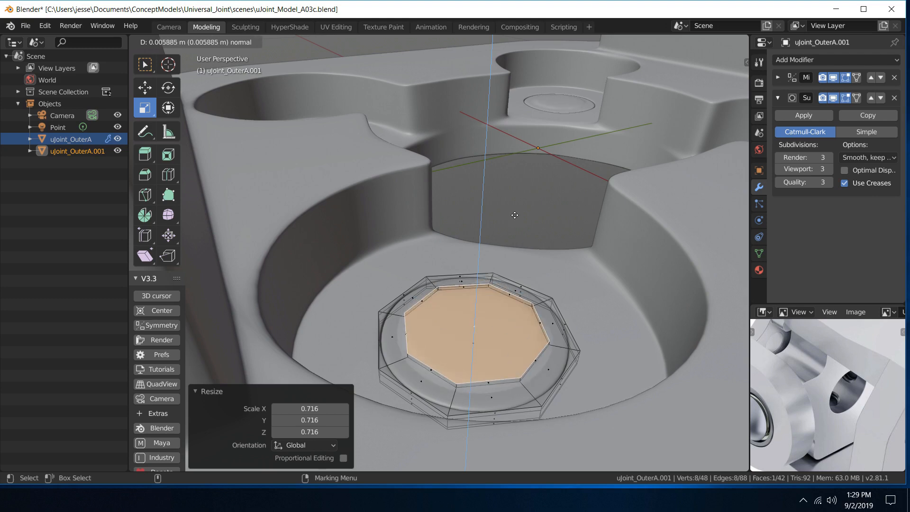
pyautogui.rightClick(515, 215)
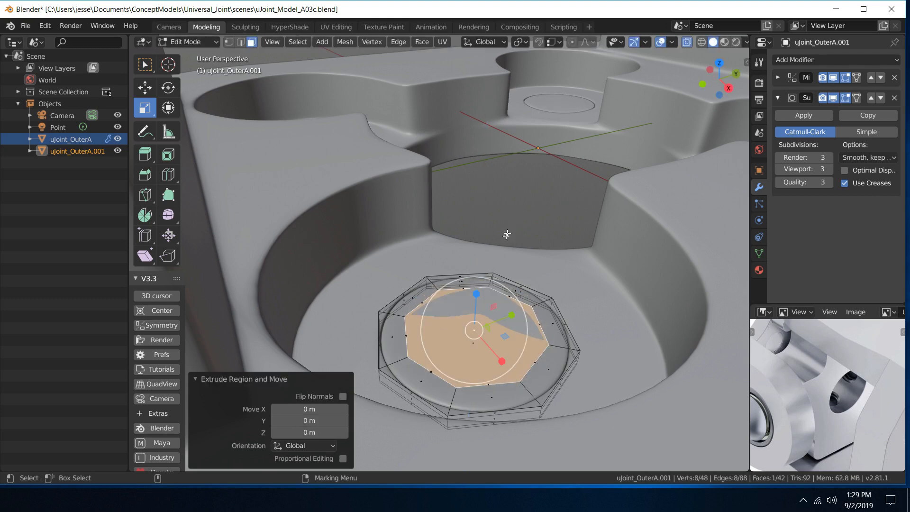
pyautogui.moveTo(483, 335); pyautogui.dragTo(466, 326)
# Try to lower the disc's innermost top face about 0.0008 m along Z
pyautogui.moveTo(467, 326); pyautogui.dragTo(480, 253, button='middle')
pyautogui.press('w')
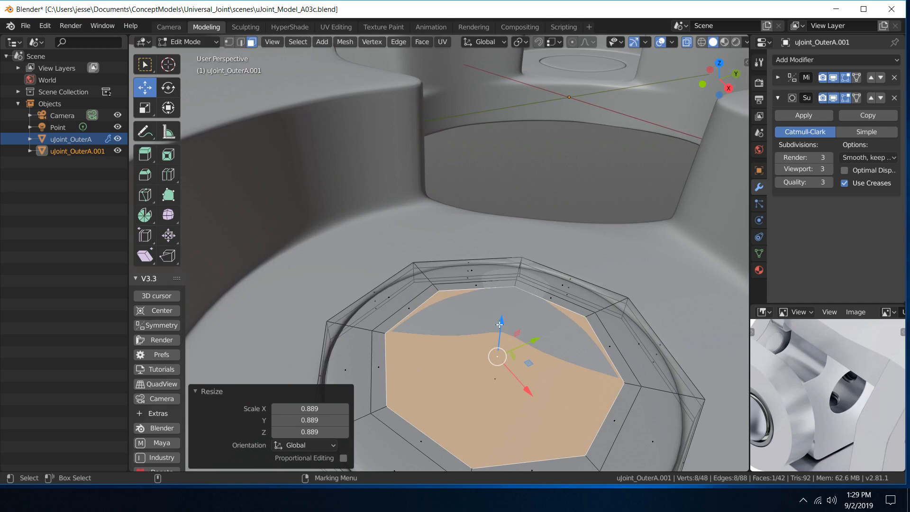
pyautogui.moveTo(500, 325); pyautogui.dragTo(499, 327)
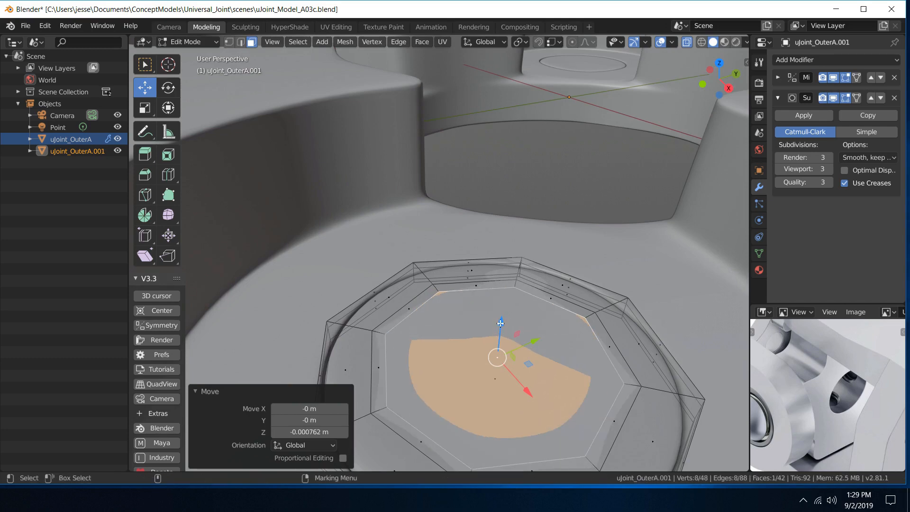
pyautogui.moveTo(560, 308); pyautogui.dragTo(517, 341, button='middle')
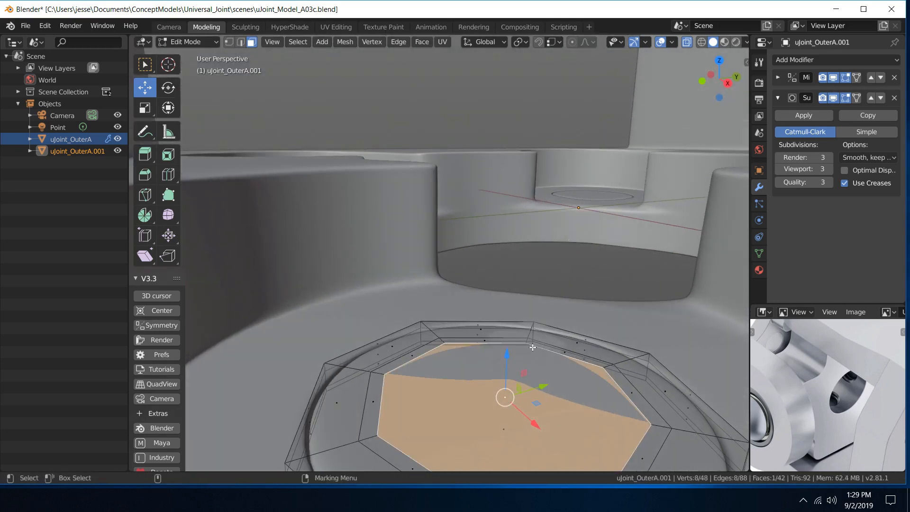
# Lower the disc's innermost top face 0.00198 m along Z, leave Edit Mode and deselect everything
pyautogui.moveTo(506, 355); pyautogui.dragTo(511, 357)
pyautogui.moveTo(553, 304); pyautogui.dragTo(521, 332, button='middle')
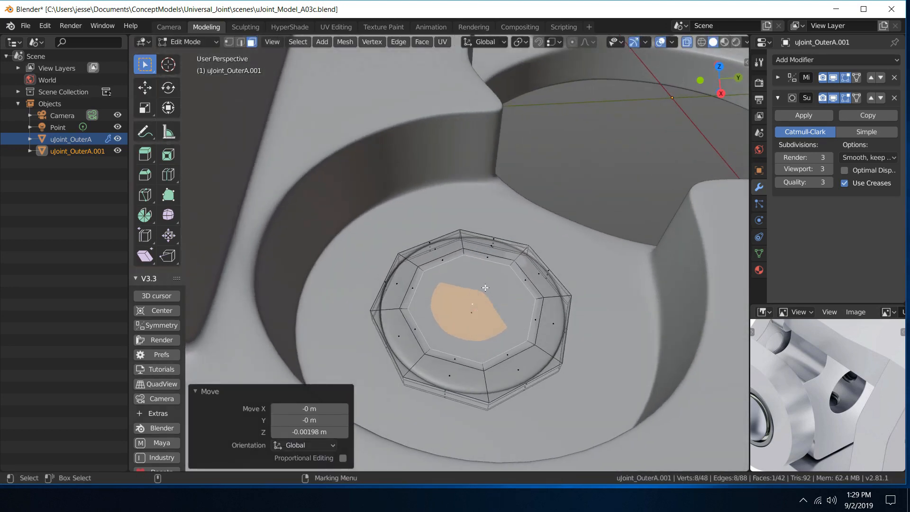
pyautogui.press('Tab')
pyautogui.click(548, 222)
pyautogui.hotkey('alt', 'a')
pyautogui.moveTo(530, 211); pyautogui.dragTo(558, 196, button='middle')
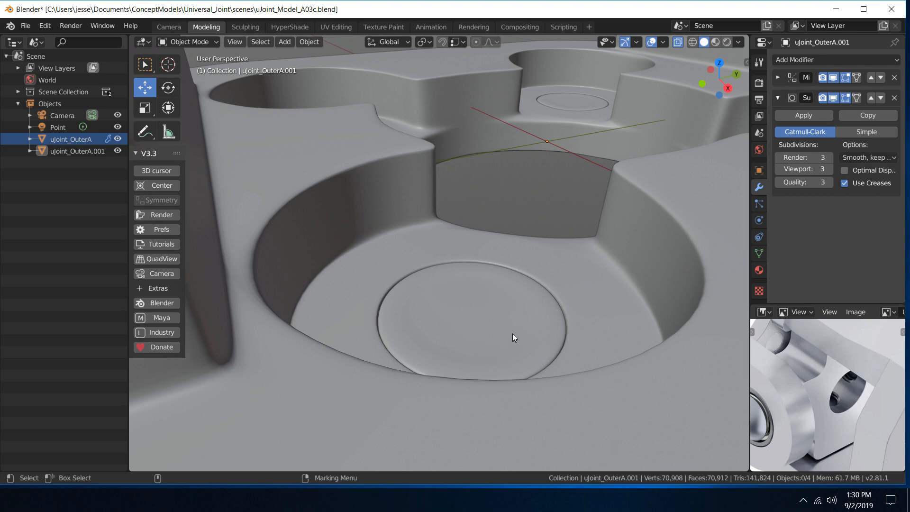
# Select the disc's outer top edge loop in edge mode and nudge it slightly along Z
pyautogui.click(462, 312)
pyautogui.rightClick(462, 312)
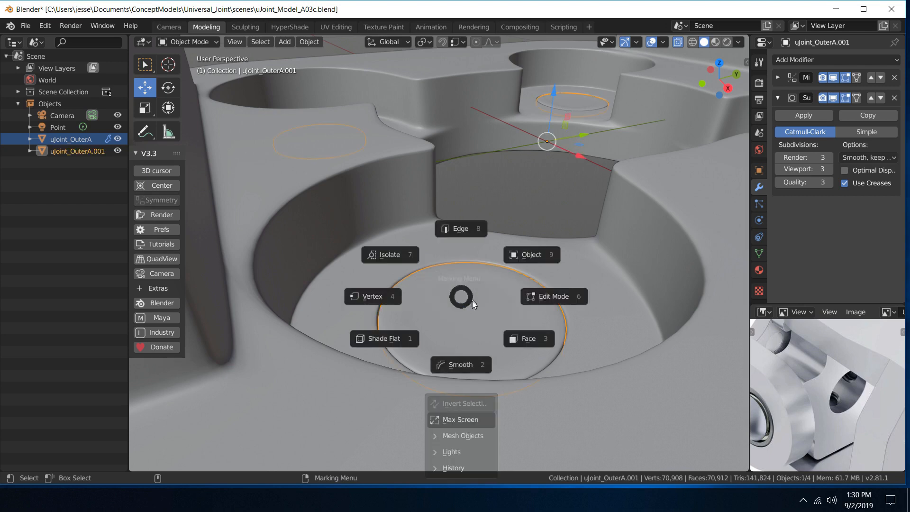
pyautogui.click(465, 231)
pyautogui.moveTo(397, 308); pyautogui.dragTo(379, 317, button='middle')
pyautogui.doubleClick(374, 325)
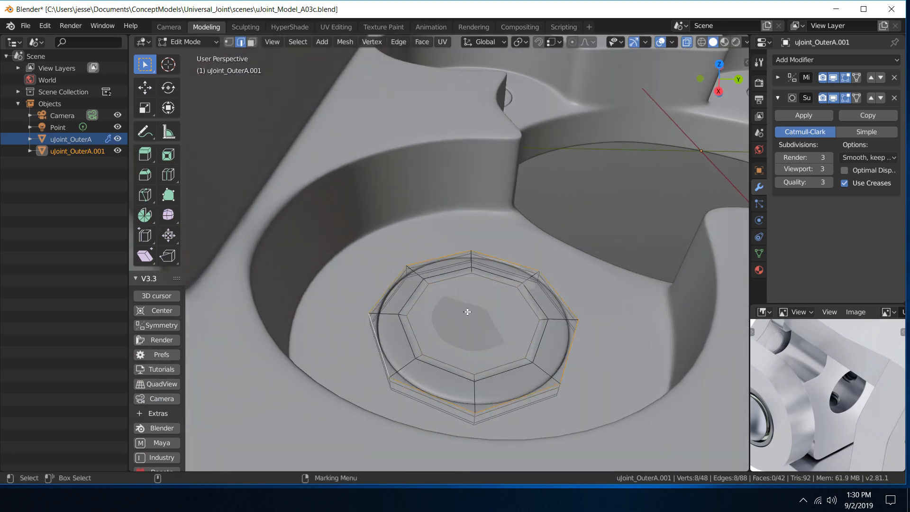
pyautogui.moveTo(467, 311)
pyautogui.mouseDown(button='middle')
pyautogui.moveTo(474, 285)
pyautogui.moveTo(461, 302)
pyautogui.mouseUp(button='middle')
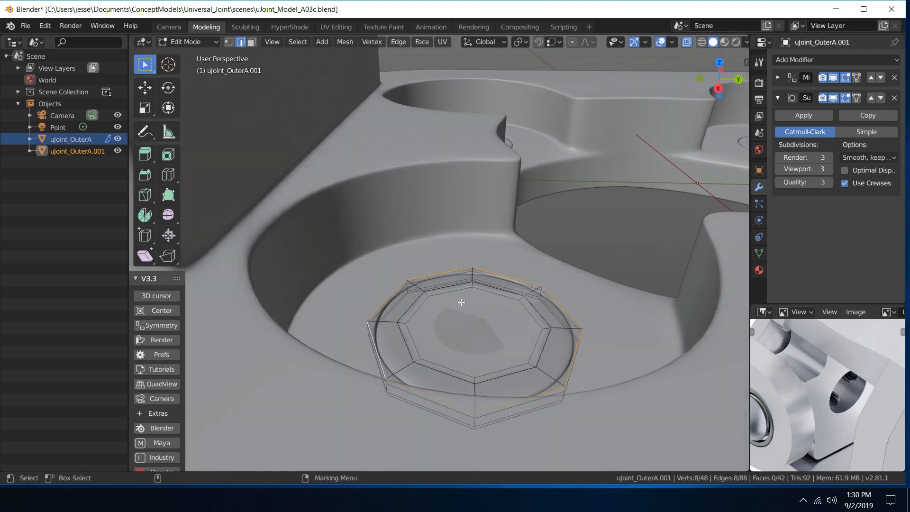
pyautogui.press('w')
pyautogui.moveTo(479, 288); pyautogui.dragTo(479, 286)
pyautogui.moveTo(575, 211)
pyautogui.mouseDown(button='middle')
pyautogui.moveTo(617, 218)
pyautogui.moveTo(605, 204)
pyautogui.moveTo(592, 216)
pyautogui.mouseUp(button='middle')
# Return to Object Mode, nudge the whole disc object slightly along Z and deselect it
pyautogui.press('q')
pyautogui.moveTo(466, 285); pyautogui.dragTo(522, 253, button='right')
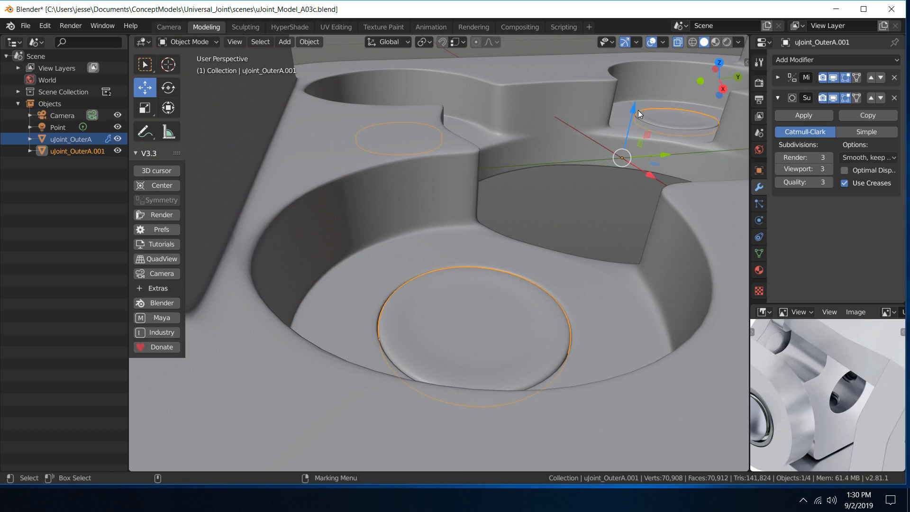
pyautogui.moveTo(636, 109); pyautogui.dragTo(634, 108)
pyautogui.click(561, 190)
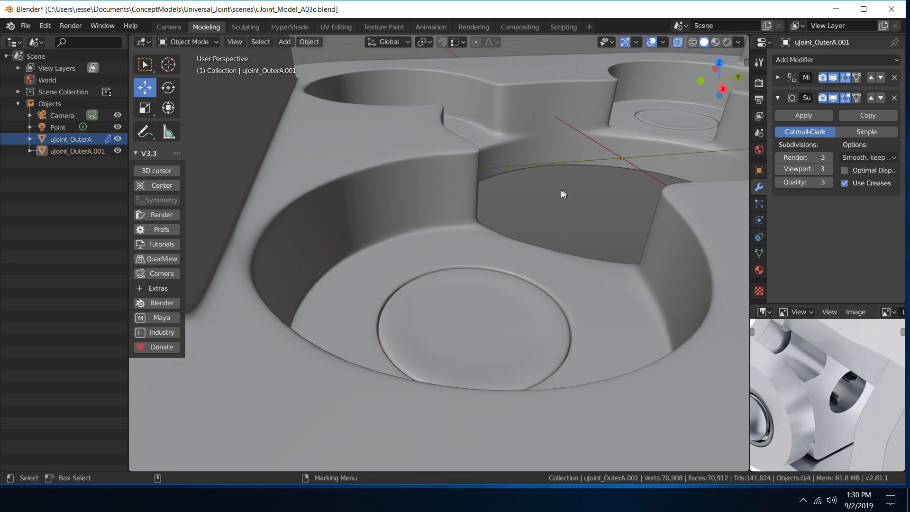
# Select the disc object in the bracket's base holes and rename it uJoint_Caps
pyautogui.scroll(-4, 553, 191)
pyautogui.moveTo(550, 193); pyautogui.dragTo(490, 239, button='middle')
pyautogui.scroll(-3, 421, 251)
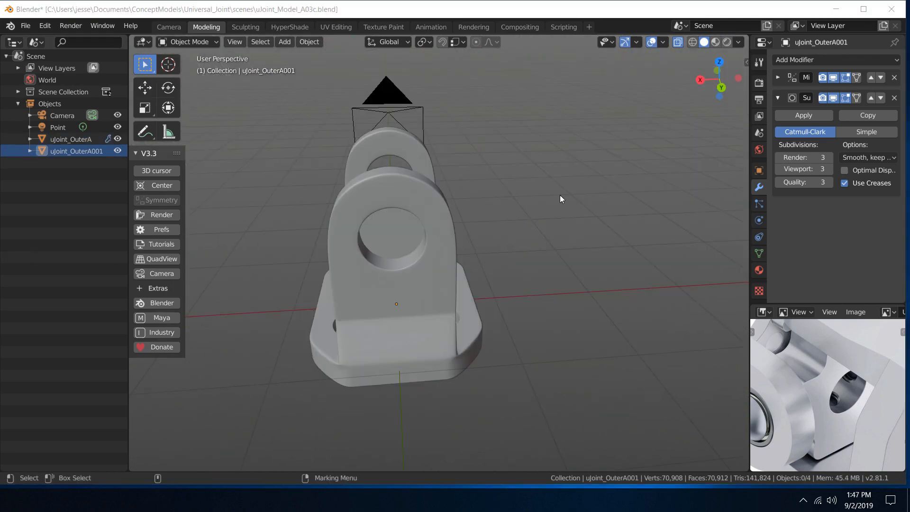
pyautogui.moveTo(560, 195); pyautogui.dragTo(397, 249, button='middle')
pyautogui.scroll(4, 397, 248)
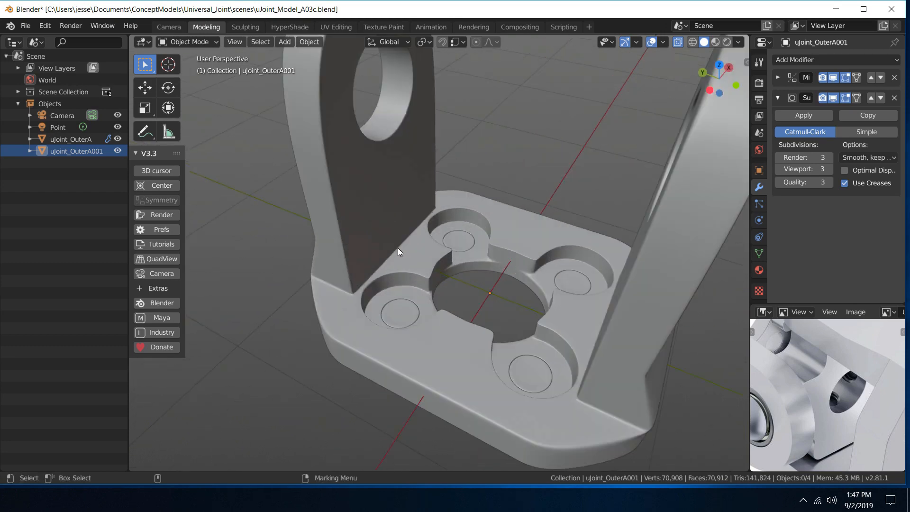
pyautogui.click(394, 320)
pyautogui.doubleClick(87, 153)
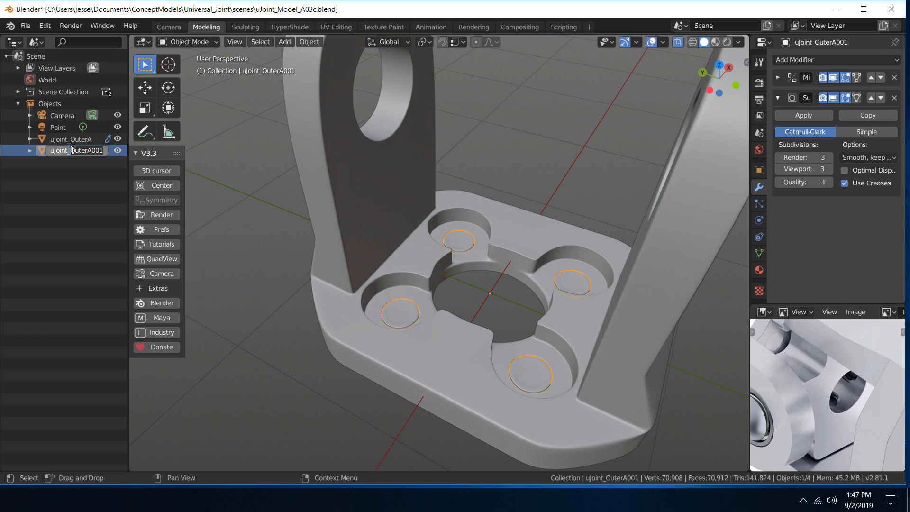
pyautogui.write('Caps')
pyautogui.press('Return')
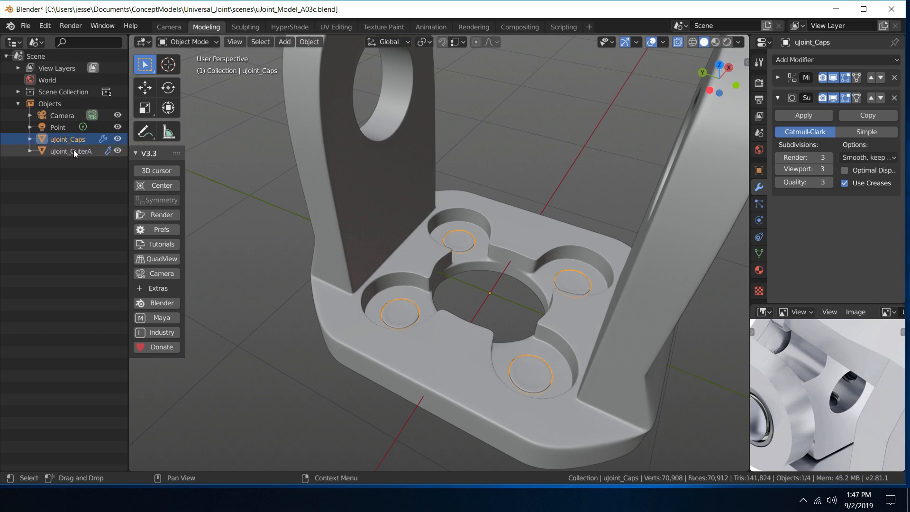
# Deselect everything and examine the enlarged universal joint reference image, then restore the modeling layout
pyautogui.click(256, 199)
pyautogui.keyDown('alt'); pyautogui.moveTo(417, 266); pyautogui.dragTo(444, 228); pyautogui.keyUp('alt')
pyautogui.keyDown('alt'); pyautogui.moveTo(445, 246); pyautogui.dragTo(389, 225, button='middle'); pyautogui.keyUp('alt')
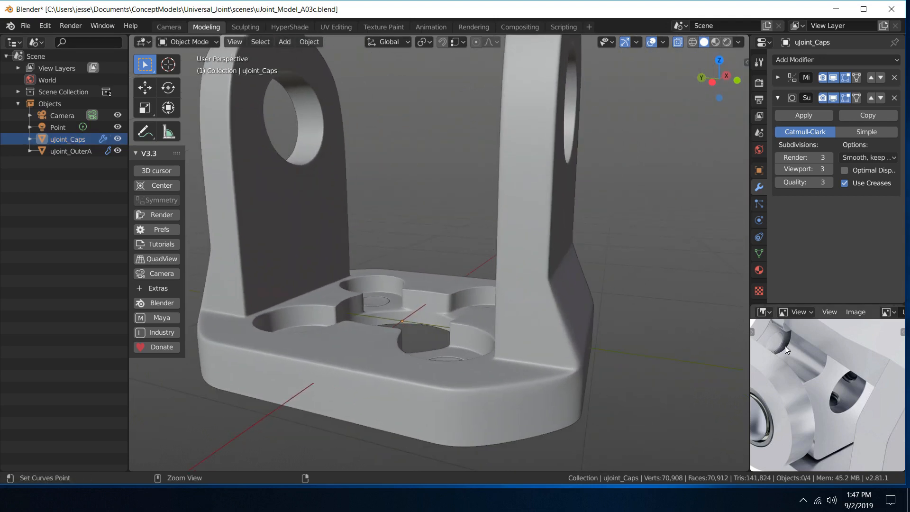
pyautogui.hotkey('ctrl', 'space')
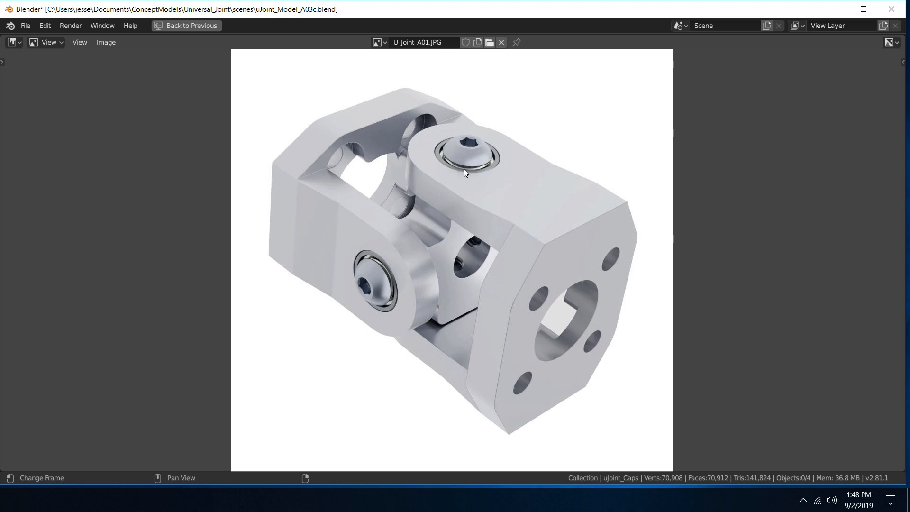
pyautogui.hotkey('ctrl', 'space')
# Duplicate the bracket uJoint_OuterA in place and isolate the duplicate in local view
pyautogui.scroll(-3, 463, 166)
pyautogui.moveTo(450, 125); pyautogui.dragTo(499, 120, button='middle')
pyautogui.click(397, 175)
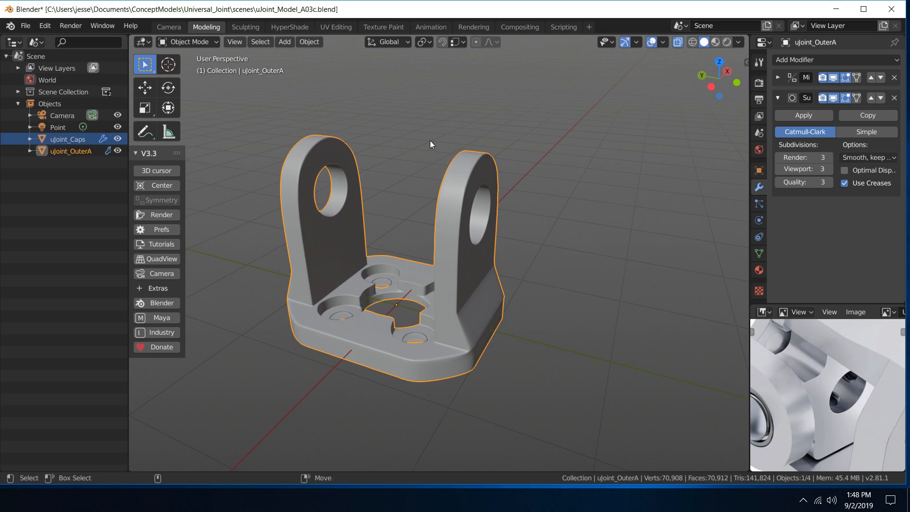
pyautogui.hotkey('shift', 'd')
pyautogui.press('Escape')
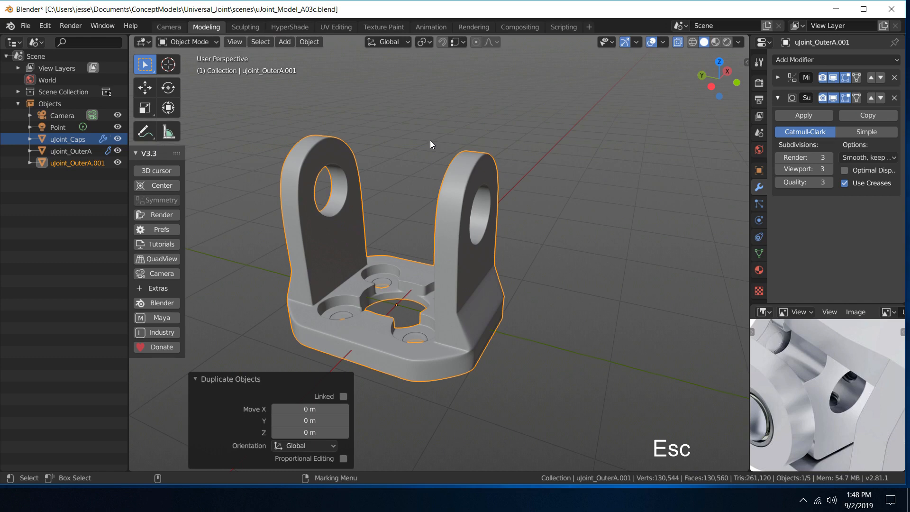
pyautogui.moveTo(431, 140); pyautogui.dragTo(384, 104, button='right')
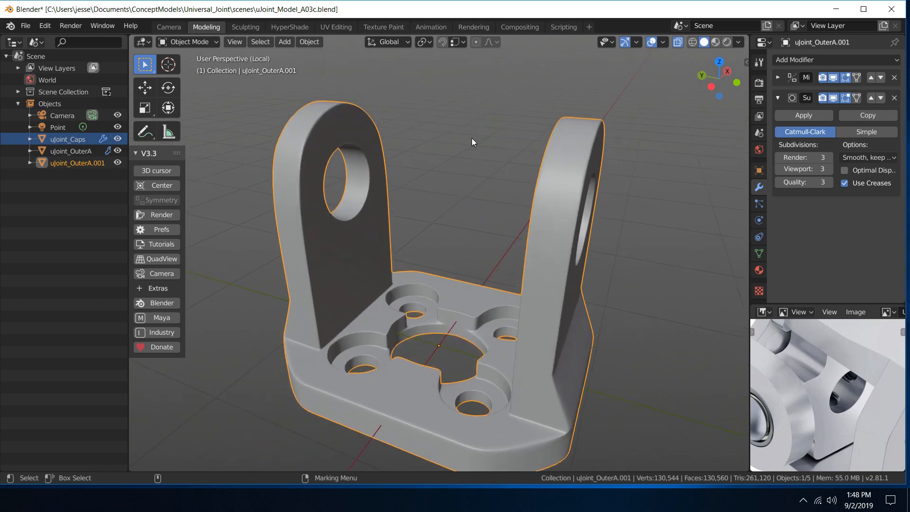
pyautogui.moveTo(472, 138); pyautogui.dragTo(434, 126, button='middle')
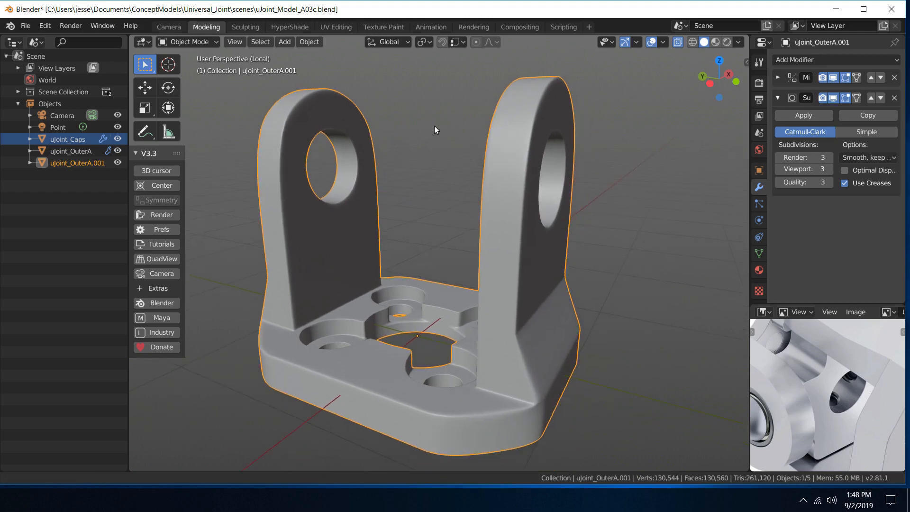
# Rename the duplicated bracket uJoint_Rings
pyautogui.doubleClick(84, 164)
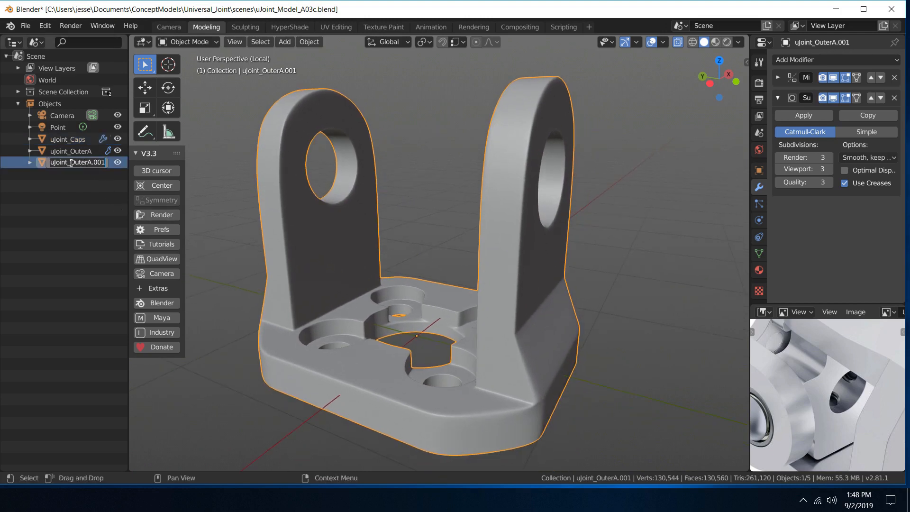
pyautogui.moveTo(71, 163); pyautogui.dragTo(105, 163)
pyautogui.write('Rings')
pyautogui.press('Return')
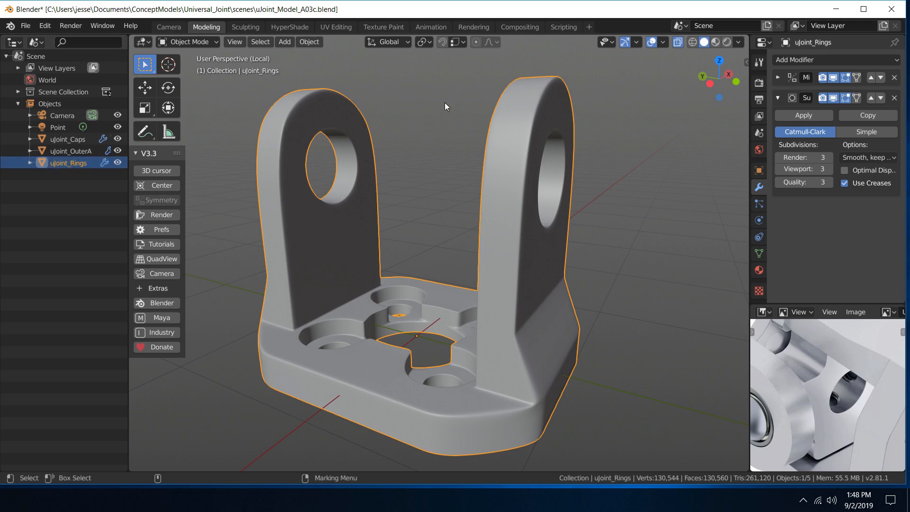
# Enter face mode on uJoint_Rings and remove its Subdivision Surface modifier
pyautogui.moveTo(445, 103); pyautogui.dragTo(422, 113, button='middle')
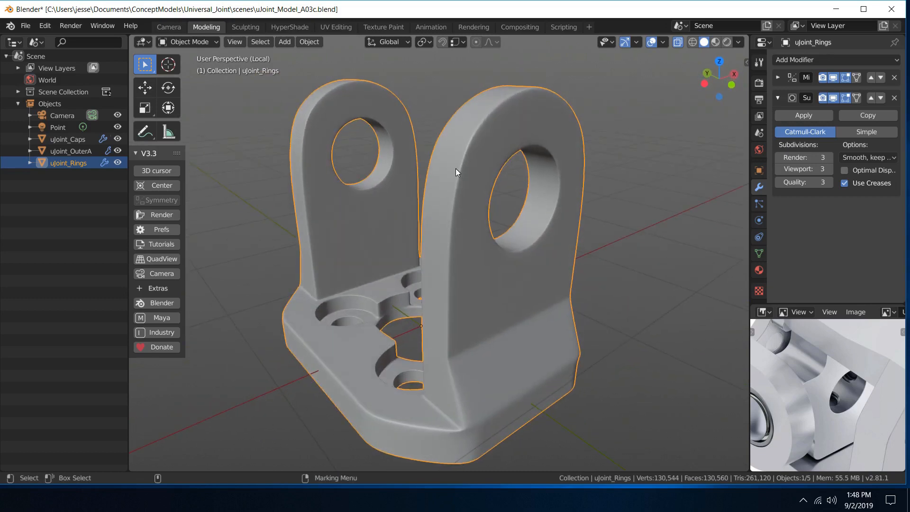
pyautogui.moveTo(538, 158); pyautogui.dragTo(506, 138, button='middle')
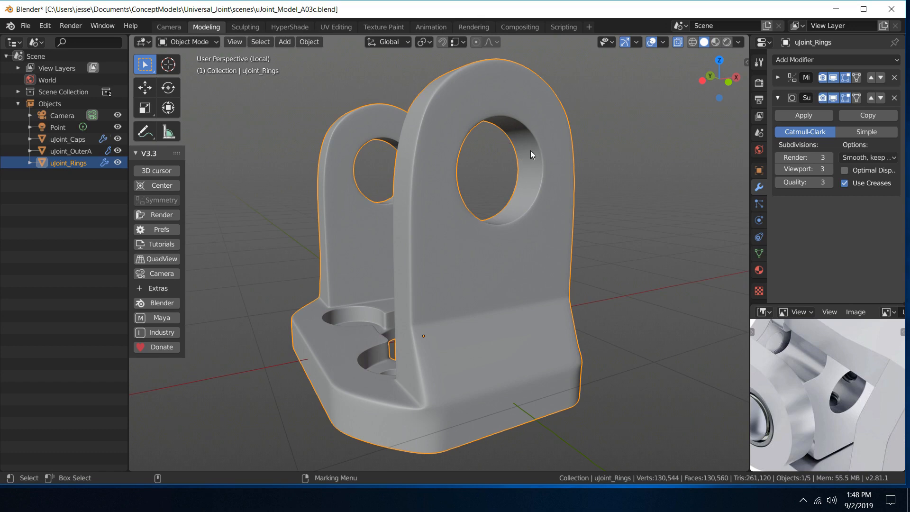
pyautogui.moveTo(558, 135); pyautogui.dragTo(533, 159, button='middle')
pyautogui.scroll(5, 564, 262)
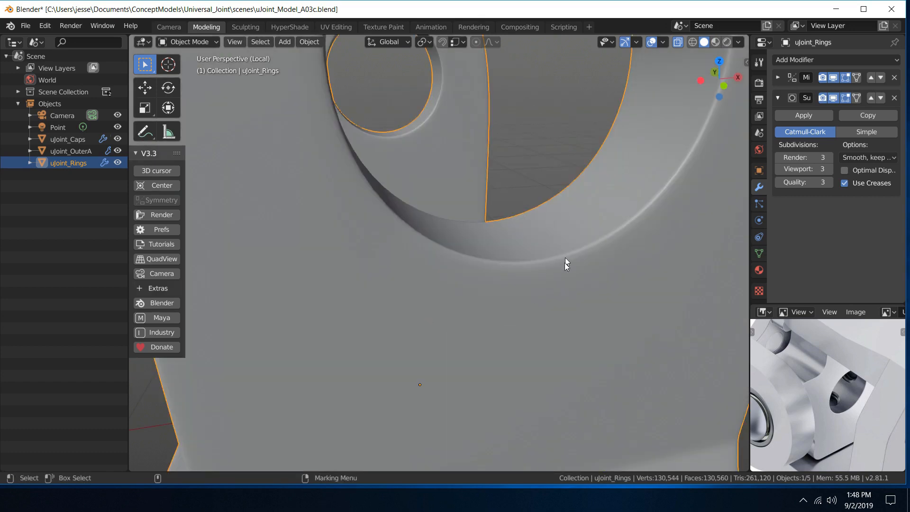
pyautogui.scroll(-5, 564, 263)
pyautogui.moveTo(565, 262); pyautogui.dragTo(528, 290, button='middle')
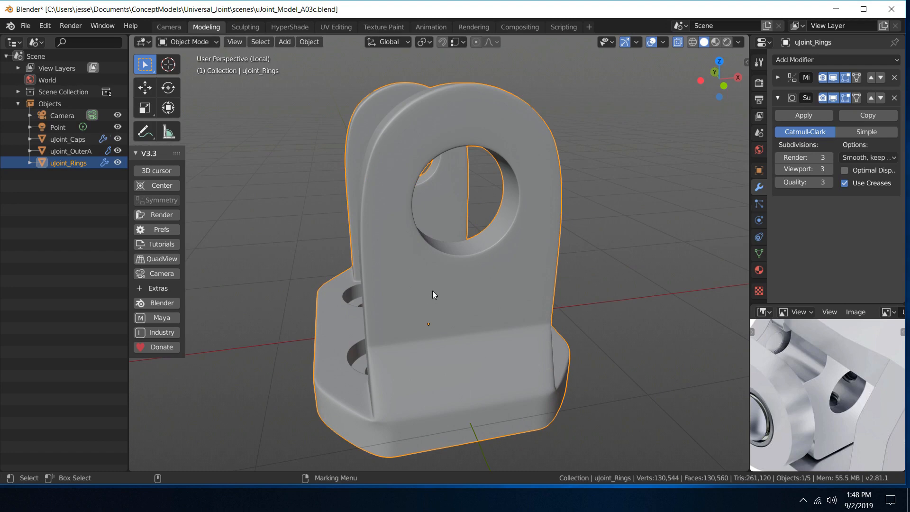
pyautogui.moveTo(432, 291); pyautogui.dragTo(499, 322, button='right')
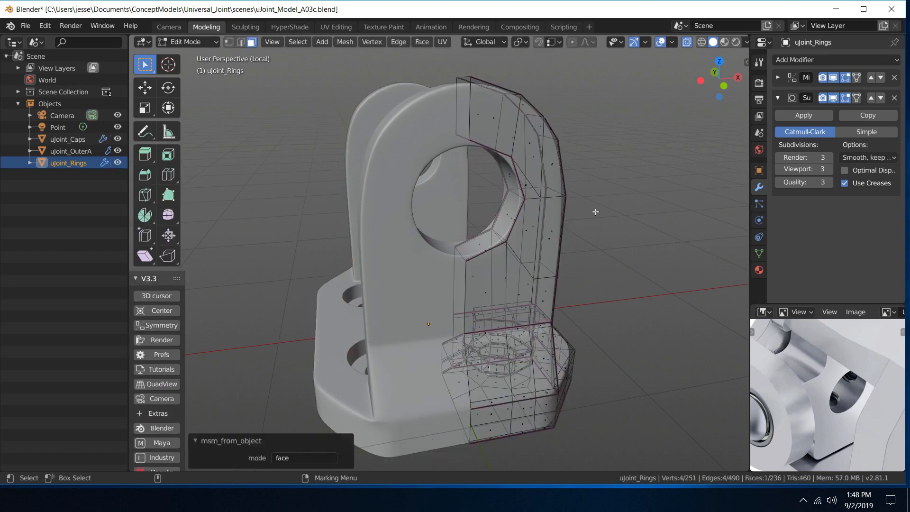
pyautogui.moveTo(595, 209); pyautogui.dragTo(581, 193, button='middle')
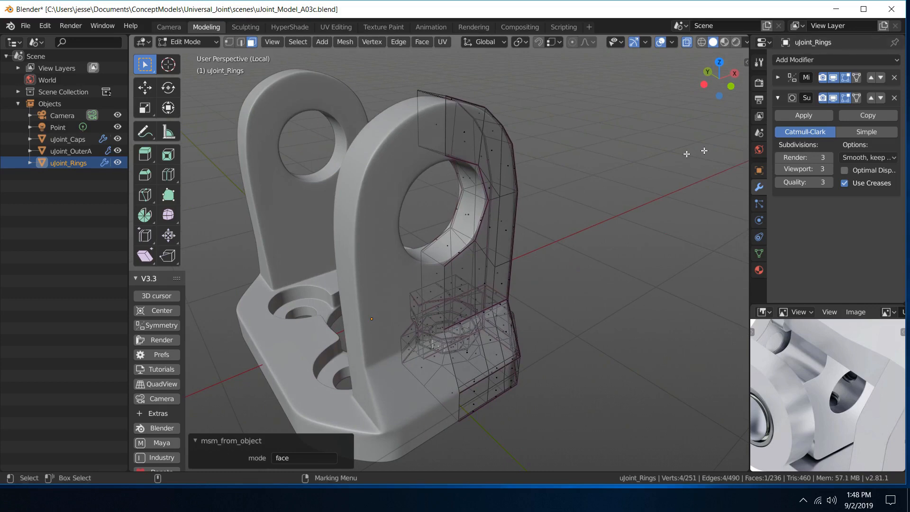
pyautogui.click(895, 97)
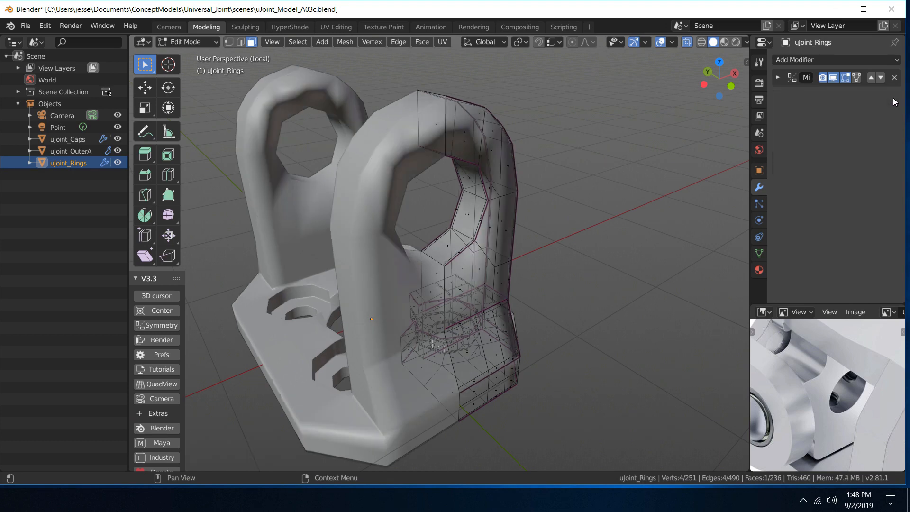
# Switch uJoint_Rings back to Object Mode and shade it flat
pyautogui.rightClick(433, 276)
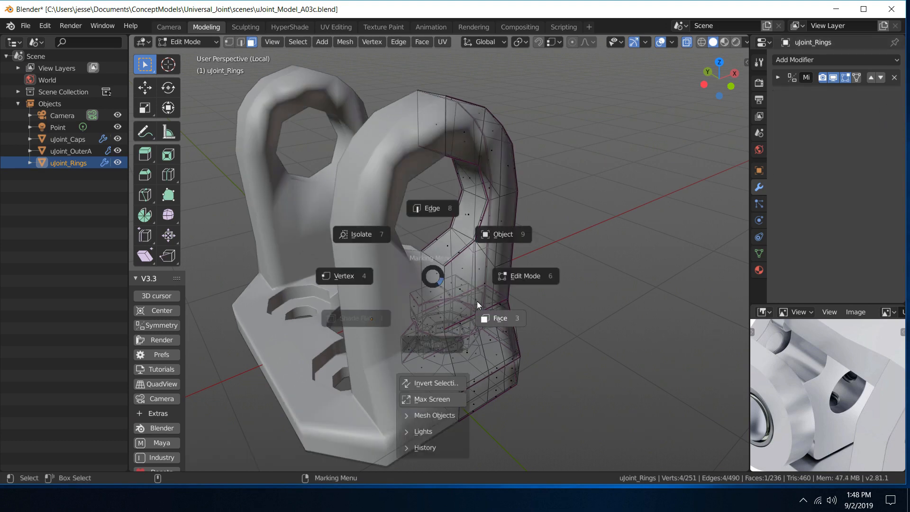
pyautogui.click(497, 233)
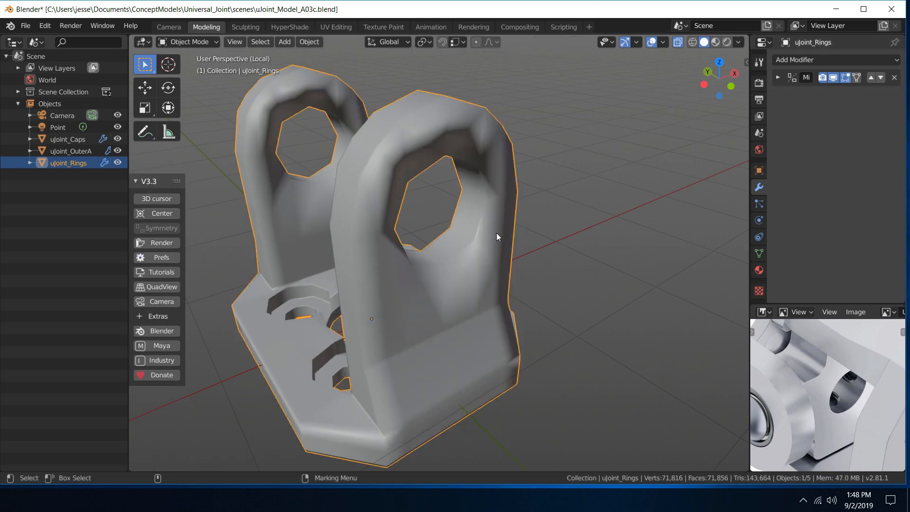
pyautogui.rightClick(469, 250)
pyautogui.click(400, 290)
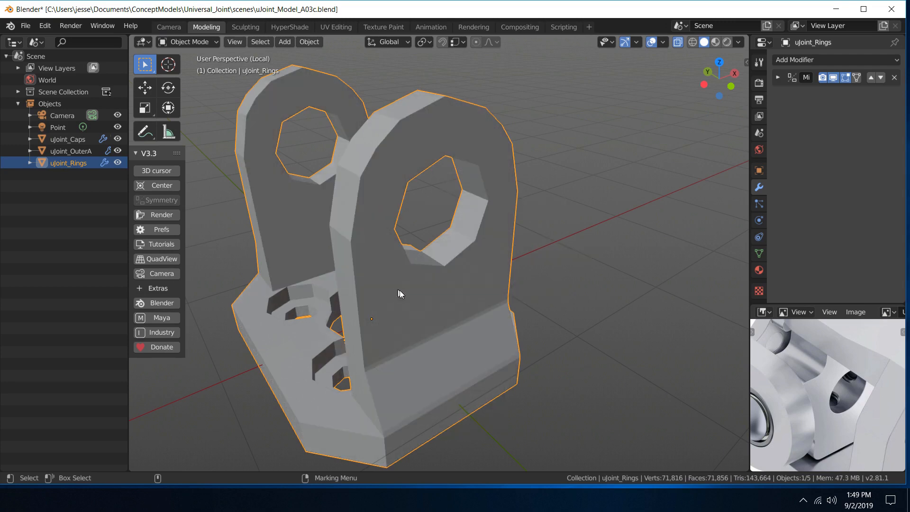
# In face mode, select the four inner wall faces of the pin hole on the upright's unmirrored half
pyautogui.rightClick(449, 247)
pyautogui.click(495, 288)
pyautogui.press('KP_Decimal')
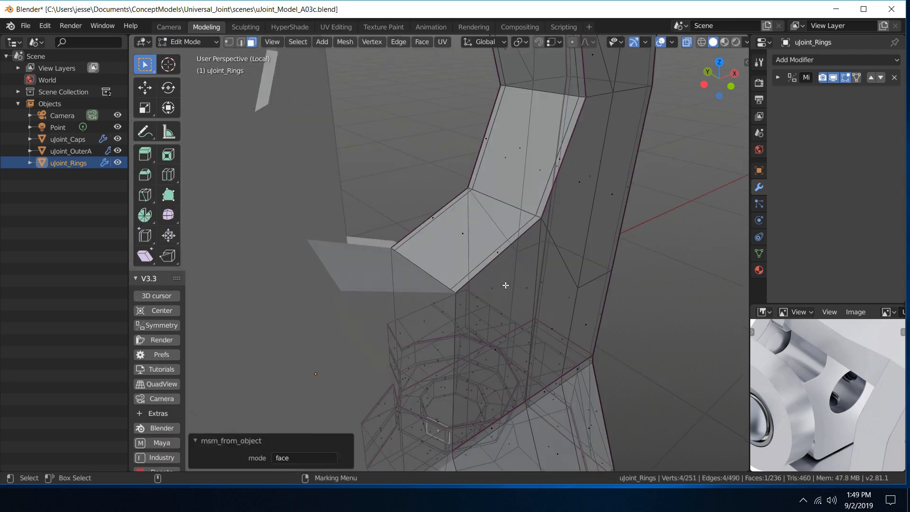
pyautogui.click(471, 239)
pyautogui.keyDown('shift'); pyautogui.click(528, 150); pyautogui.keyUp('shift')
pyautogui.scroll(-5, 528, 150)
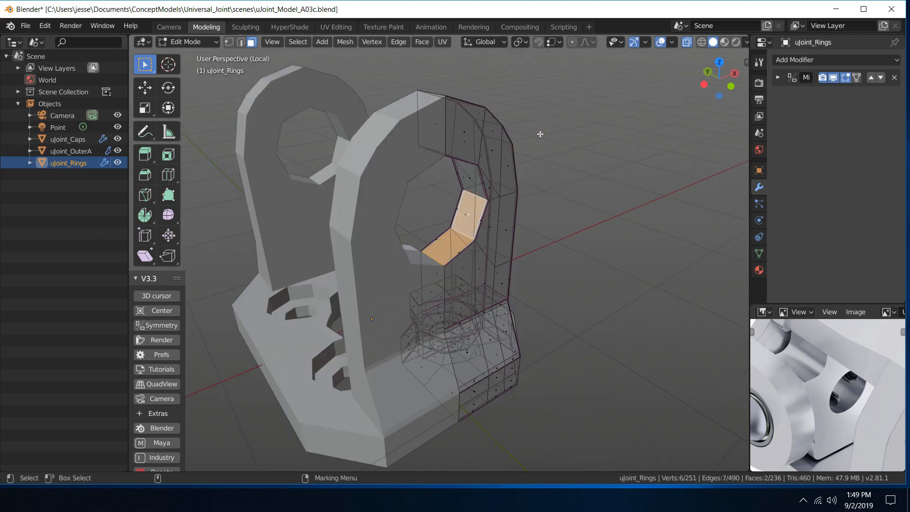
pyautogui.moveTo(536, 136); pyautogui.dragTo(468, 138, button='middle')
pyautogui.keyDown('shift'); pyautogui.click(469, 138); pyautogui.keyUp('shift')
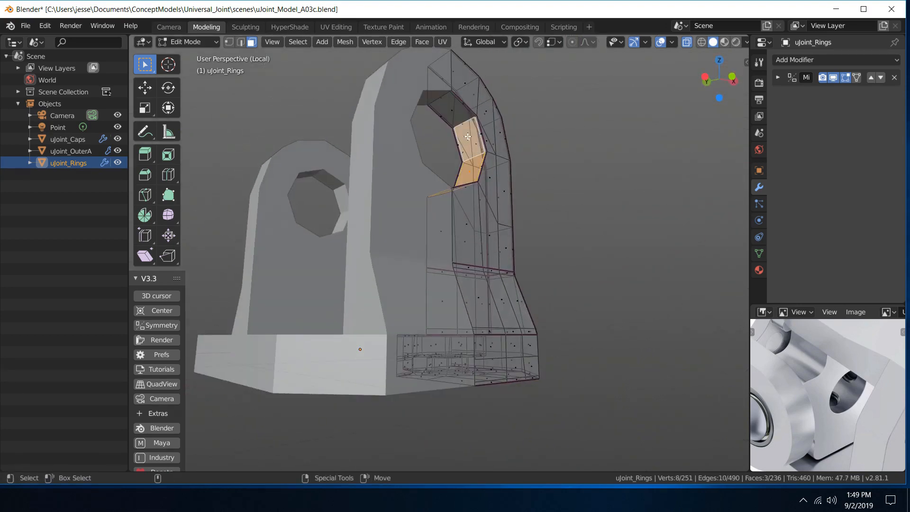
pyautogui.keyDown('shift'); pyautogui.click(455, 112); pyautogui.keyUp('shift')
pyautogui.moveTo(580, 134); pyautogui.dragTo(569, 186, button='middle')
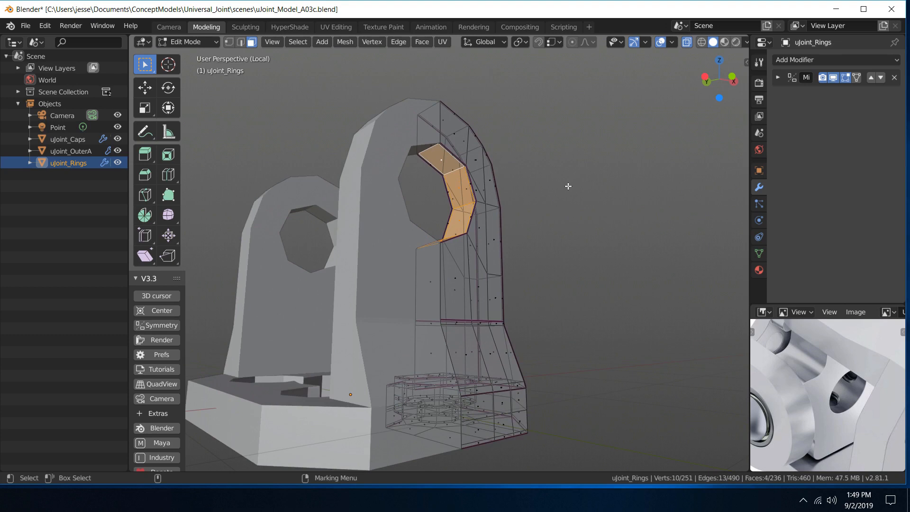
# Grow the pin-hole wall face selection once with Select More
pyautogui.click(309, 44)
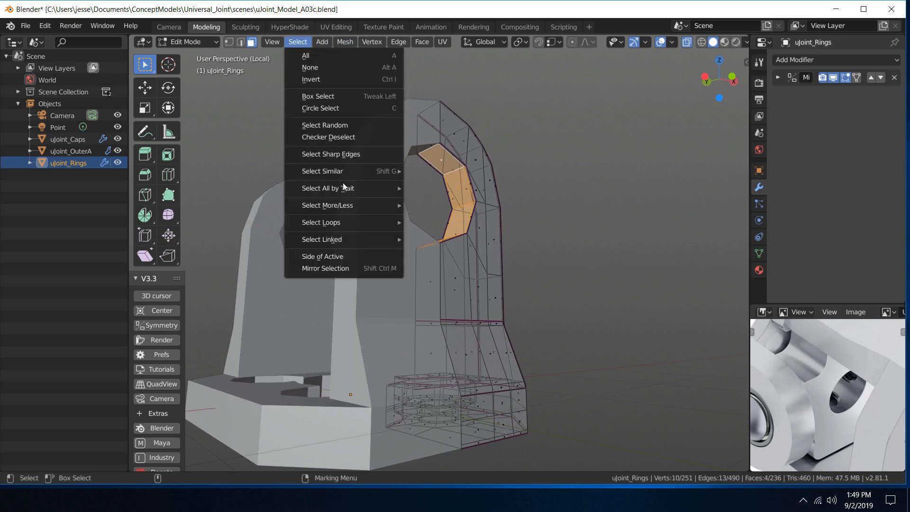
pyautogui.moveTo(357, 206)
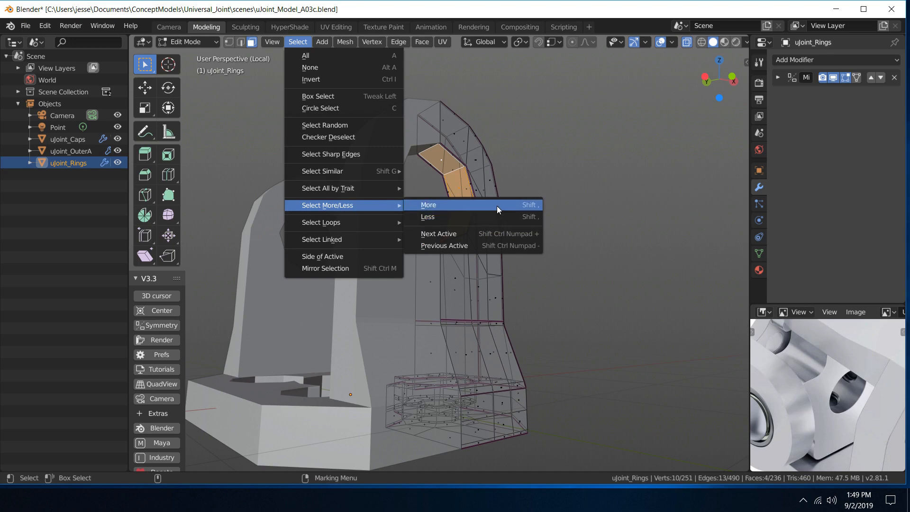
pyautogui.click(533, 209)
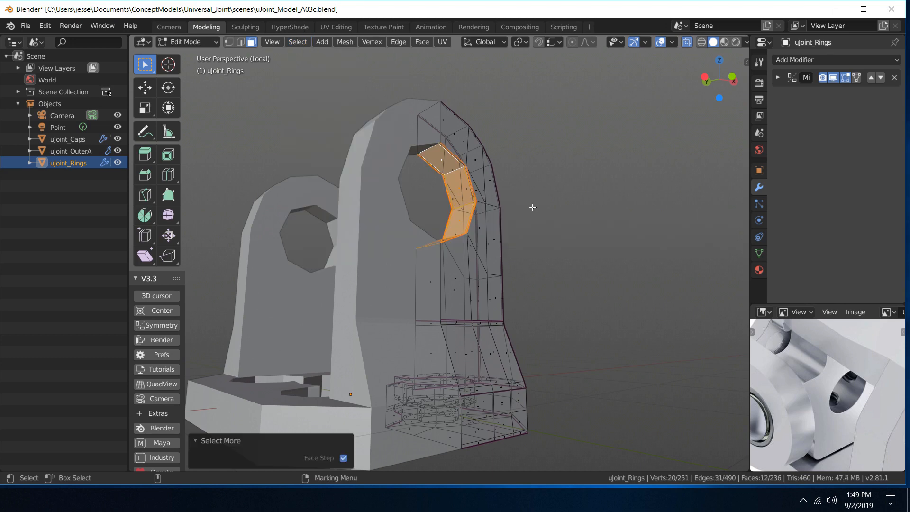
# Invert the selection and delete all of uJoint_Rings' faces except the pin-hole walls
pyautogui.moveTo(532, 207); pyautogui.dragTo(514, 209, button='middle')
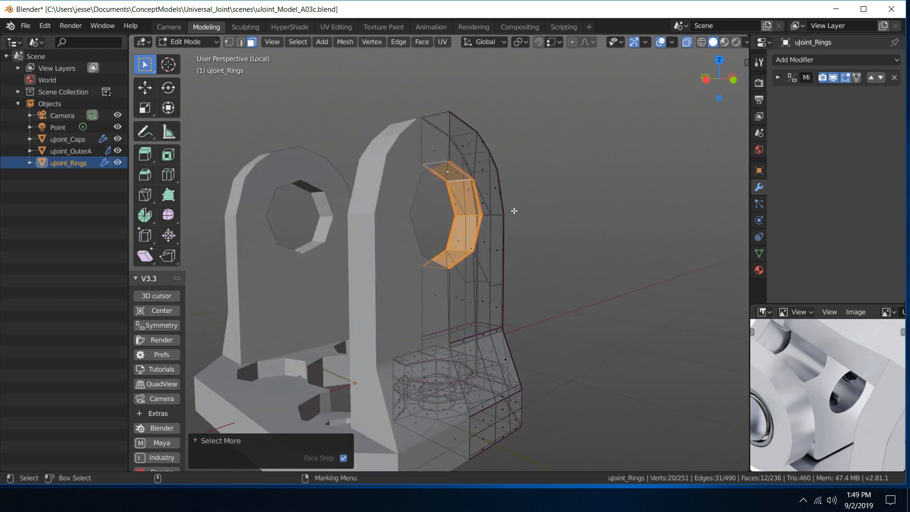
pyautogui.rightClick(514, 210)
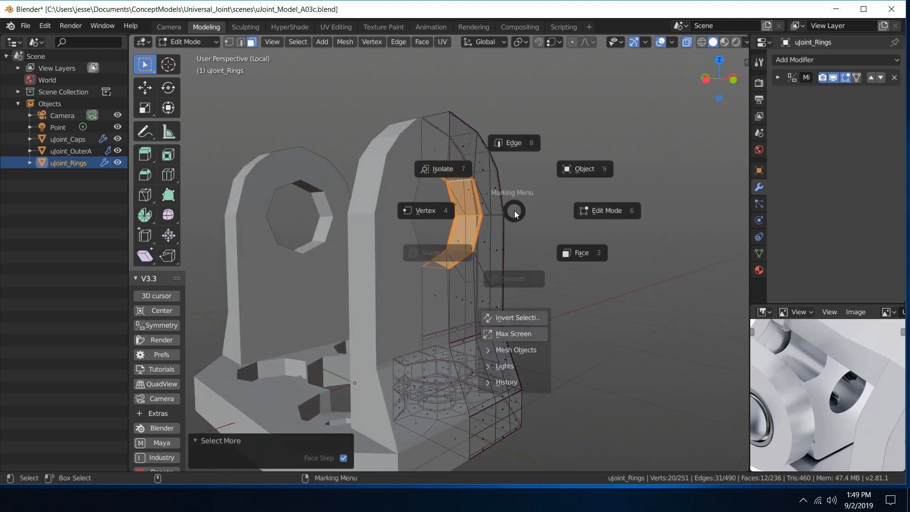
pyautogui.click(525, 318)
pyautogui.press('h')
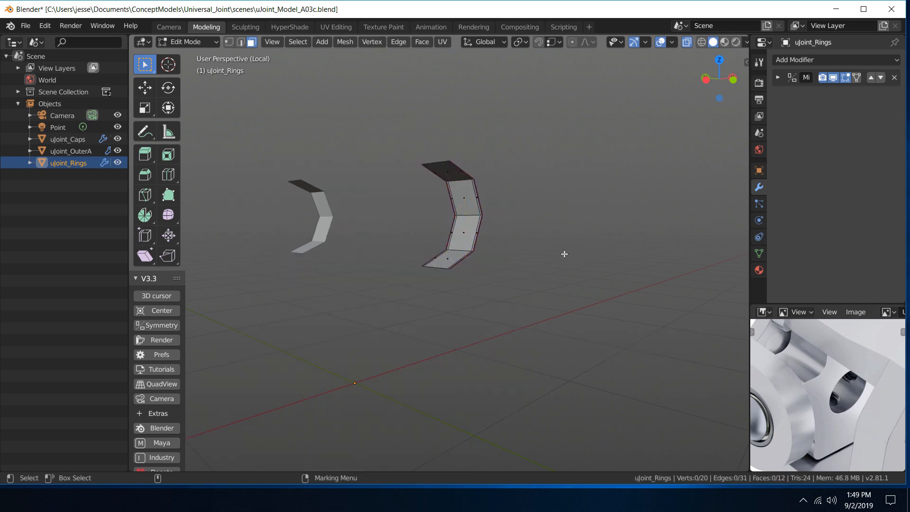
# Return uJoint_Rings to Object Mode and apply its Mirror modifier
pyautogui.moveTo(562, 254); pyautogui.dragTo(500, 196, button='middle')
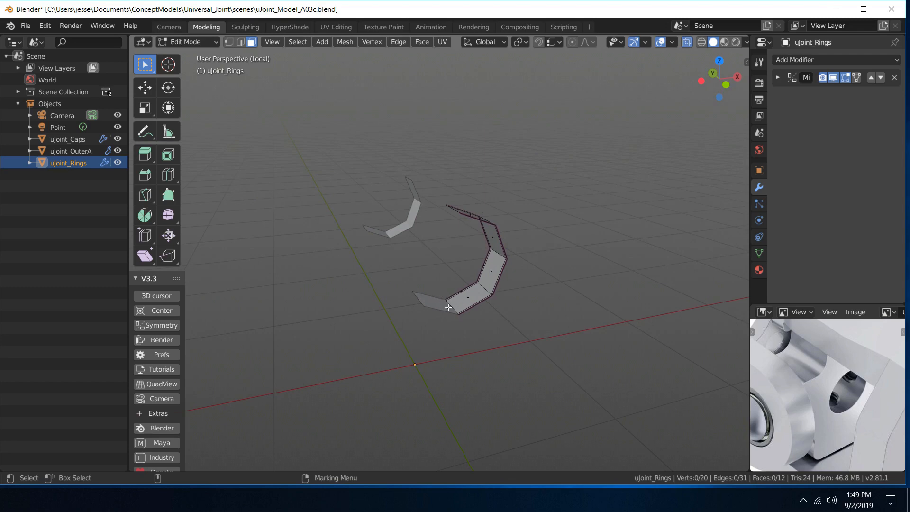
pyautogui.moveTo(449, 308); pyautogui.dragTo(426, 228, button='middle')
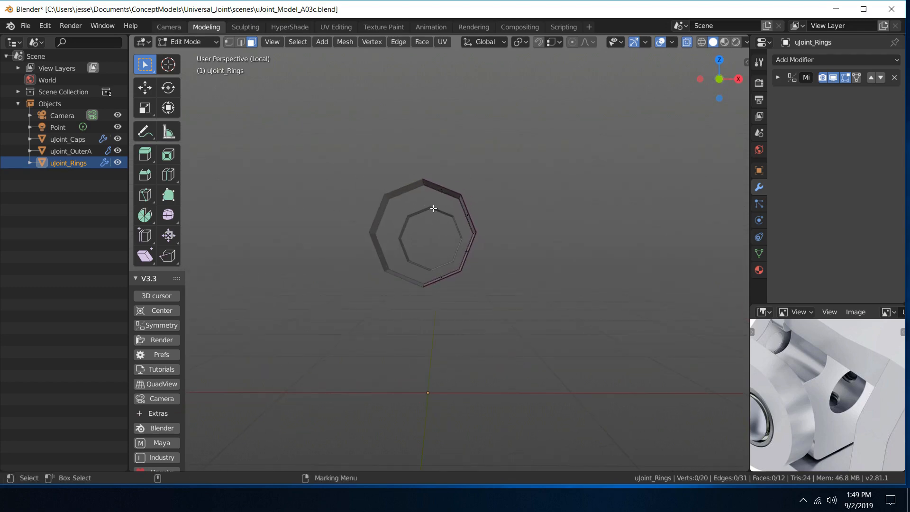
pyautogui.moveTo(529, 152); pyautogui.dragTo(529, 159, button='middle')
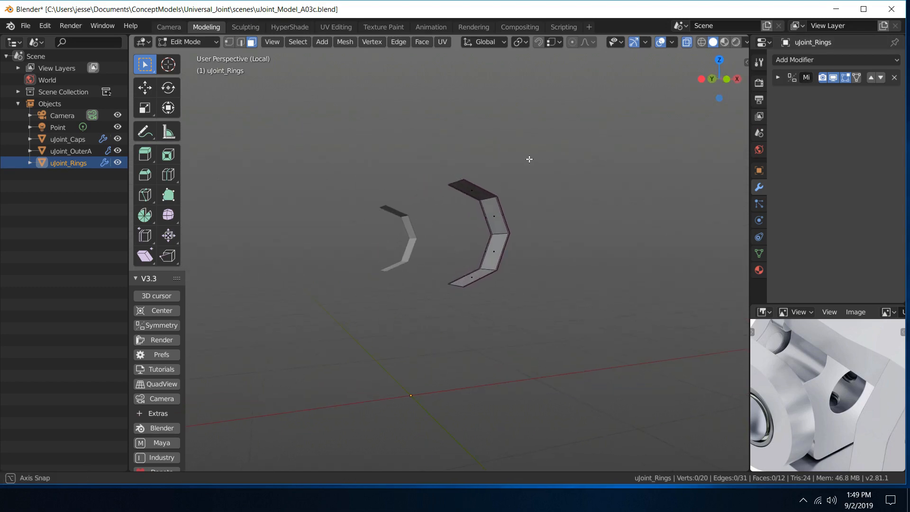
pyautogui.moveTo(479, 203); pyautogui.dragTo(531, 161, button='right')
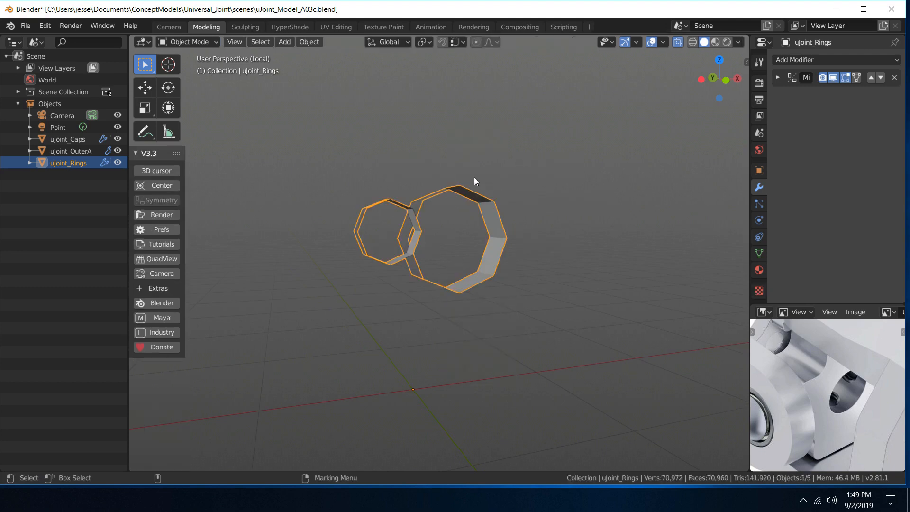
pyautogui.moveTo(490, 225); pyautogui.dragTo(542, 181, button='right')
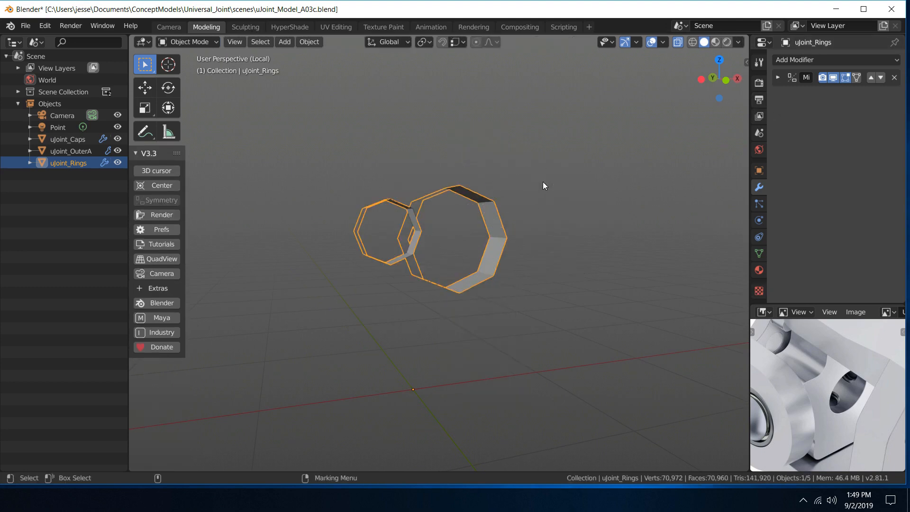
pyautogui.click(778, 78)
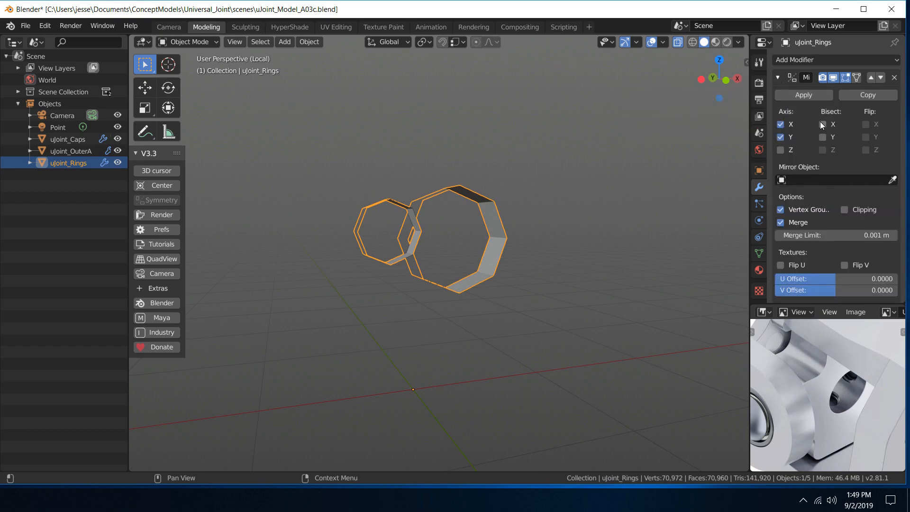
pyautogui.click(815, 97)
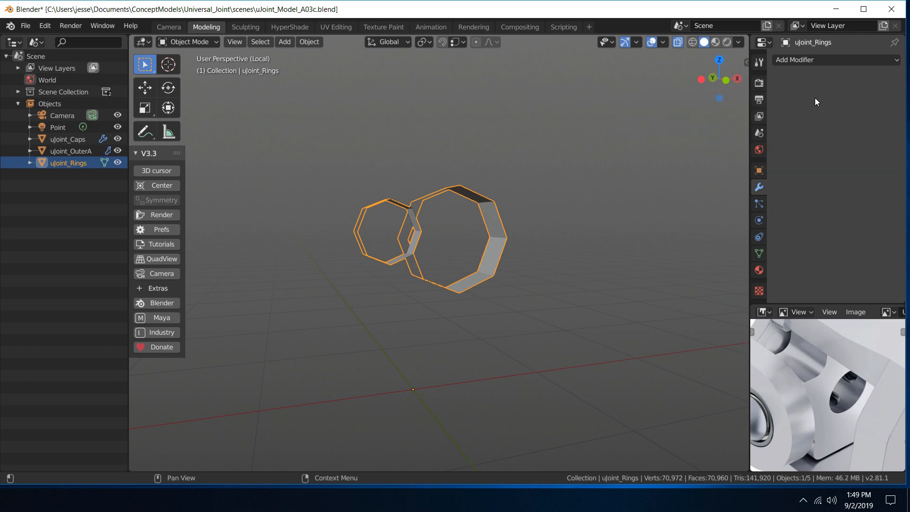
# Check the applied ring geometry in face mode and return to Object Mode
pyautogui.rightClick(483, 204)
pyautogui.click(548, 245)
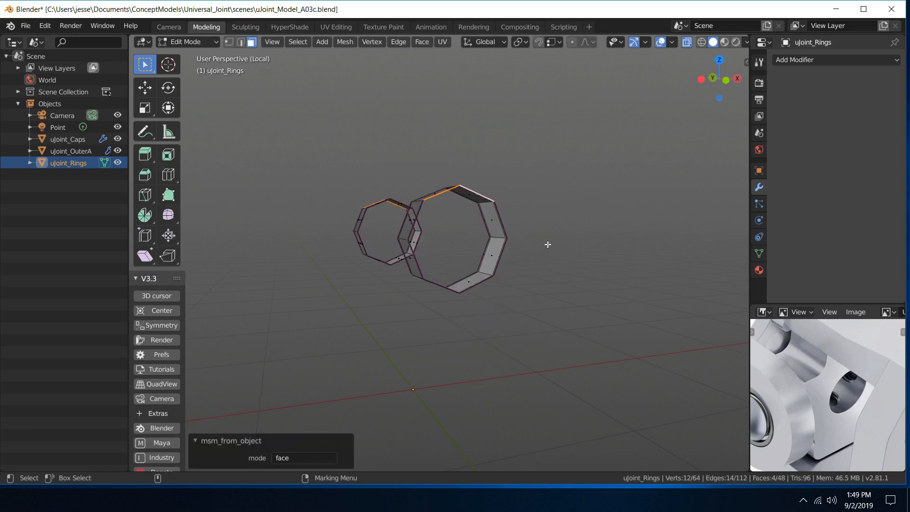
pyautogui.keyDown('alt'); pyautogui.moveTo(548, 245); pyautogui.dragTo(513, 254); pyautogui.keyUp('alt')
pyautogui.click(404, 300)
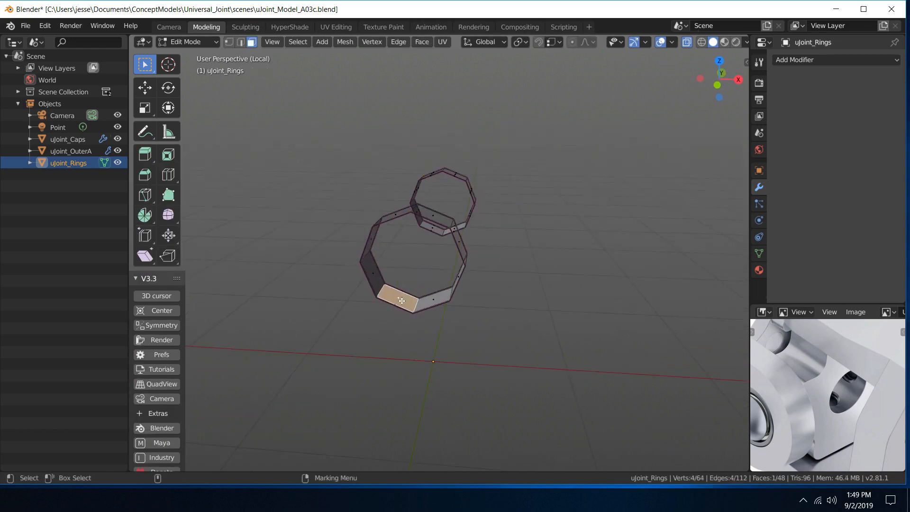
pyautogui.moveTo(433, 282); pyautogui.dragTo(480, 216, button='middle')
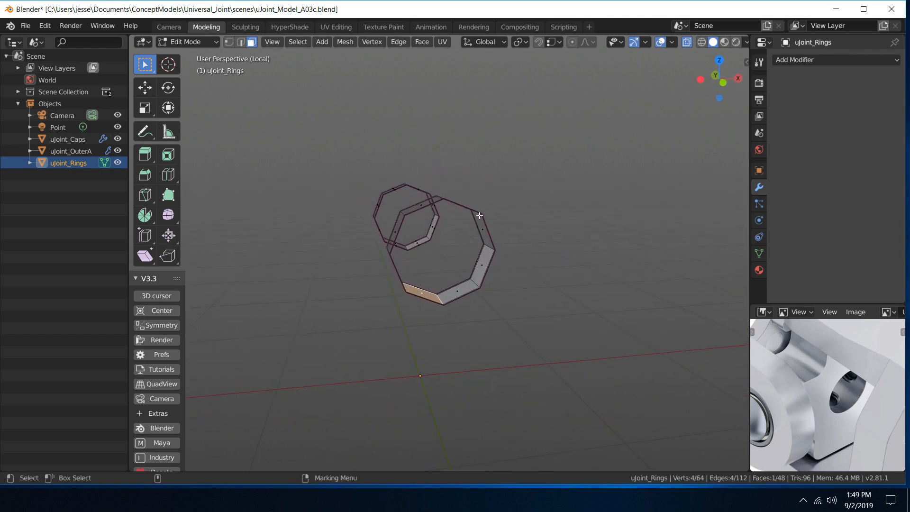
pyautogui.moveTo(480, 215); pyautogui.dragTo(534, 175, button='right')
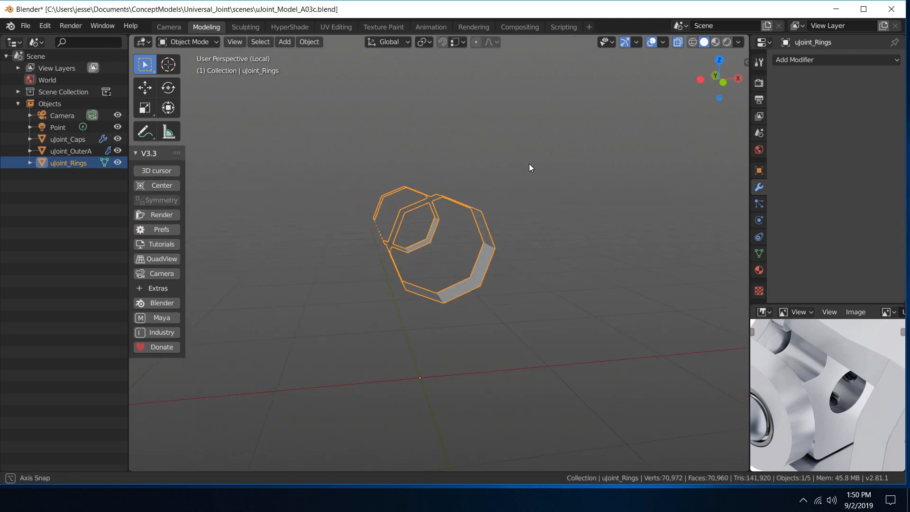
# Add a Subdivision Surface modifier to uJoint_Rings with render and viewport subdivisions set to 3
pyautogui.moveTo(529, 164); pyautogui.dragTo(544, 153, button='middle')
pyautogui.click(804, 61)
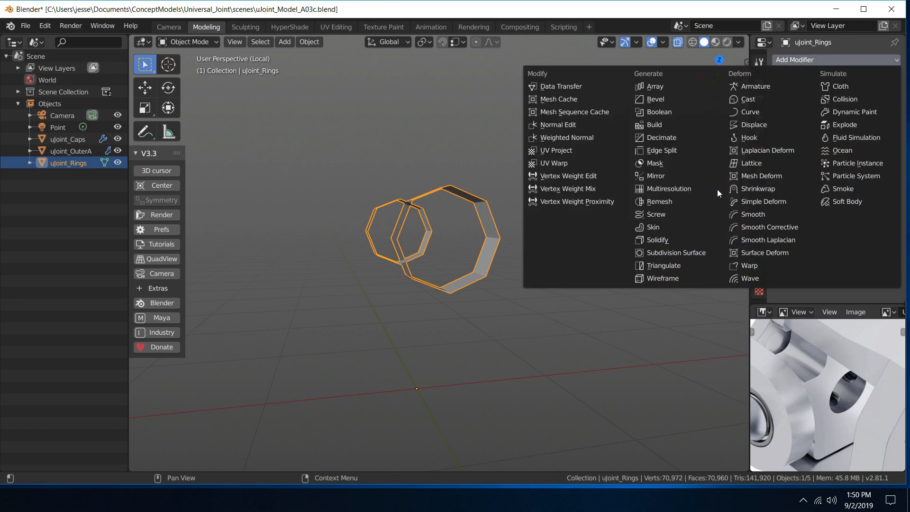
pyautogui.click(698, 252)
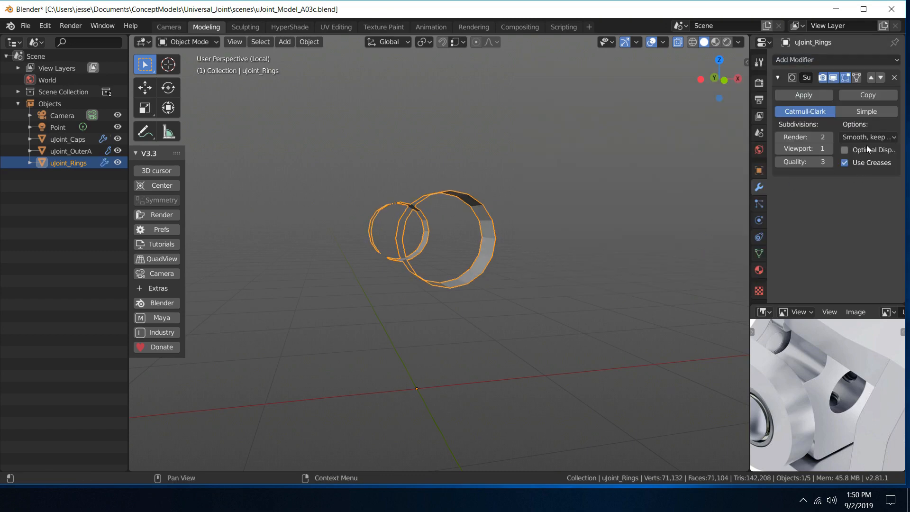
pyautogui.click(830, 136)
pyautogui.click(829, 149)
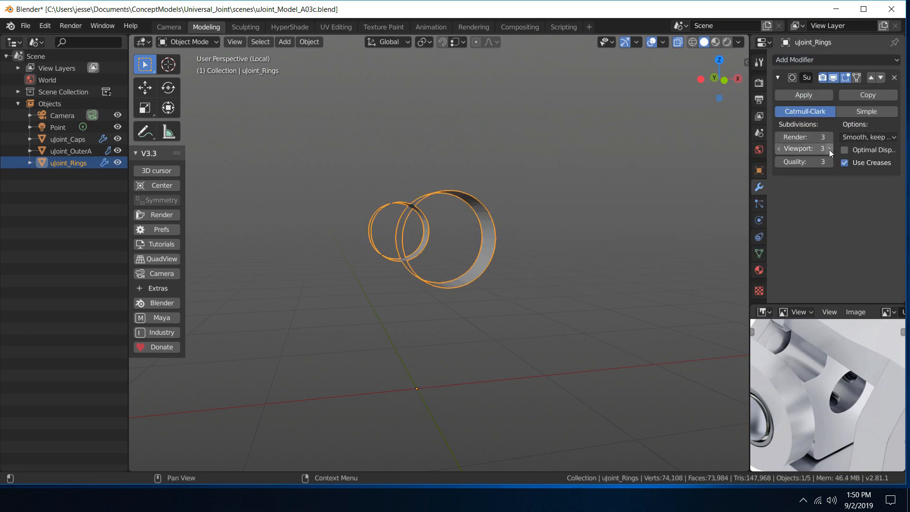
pyautogui.click(829, 149)
# Shade the uJoint_Rings object smooth
pyautogui.scroll(4, 590, 225)
pyautogui.rightClick(556, 232)
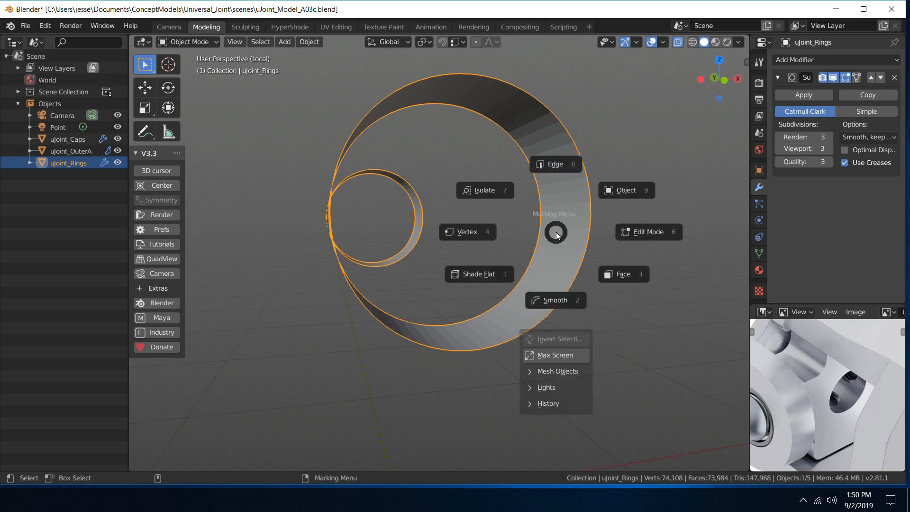
pyautogui.click(550, 292)
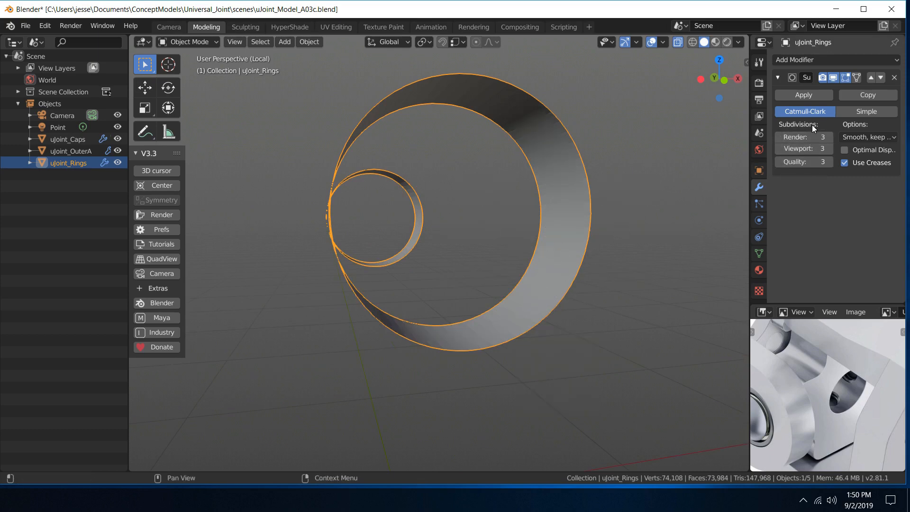
pyautogui.rightClick(530, 255)
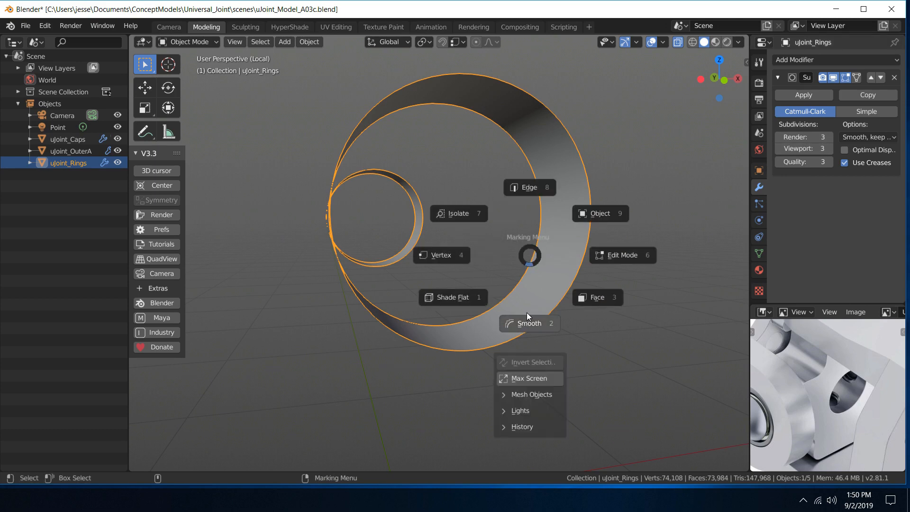
pyautogui.click(505, 249)
# Inspect the subdivided rings and remove the Subdivision Surface modifier from uJoint_Rings
pyautogui.scroll(-5, 505, 250)
pyautogui.moveTo(493, 255); pyautogui.dragTo(478, 277, button='middle')
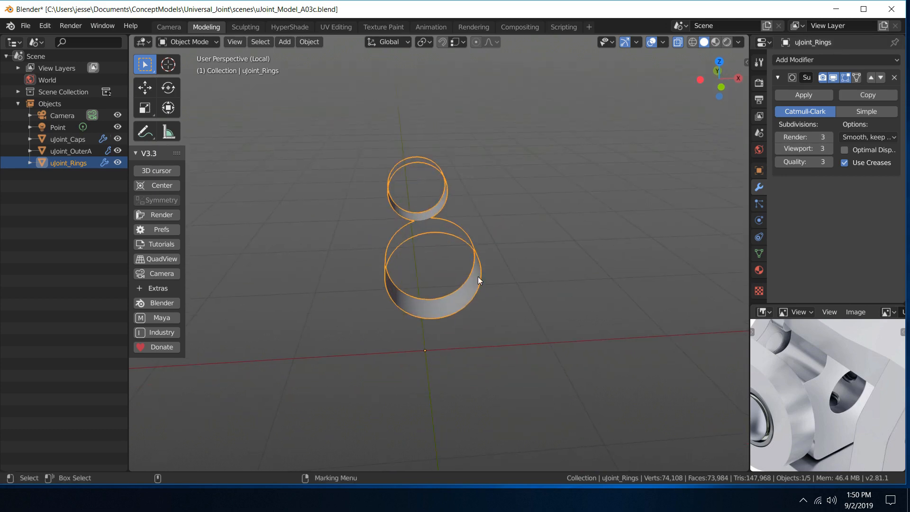
pyautogui.moveTo(437, 319); pyautogui.dragTo(466, 248, button='middle')
pyautogui.scroll(4, 467, 251)
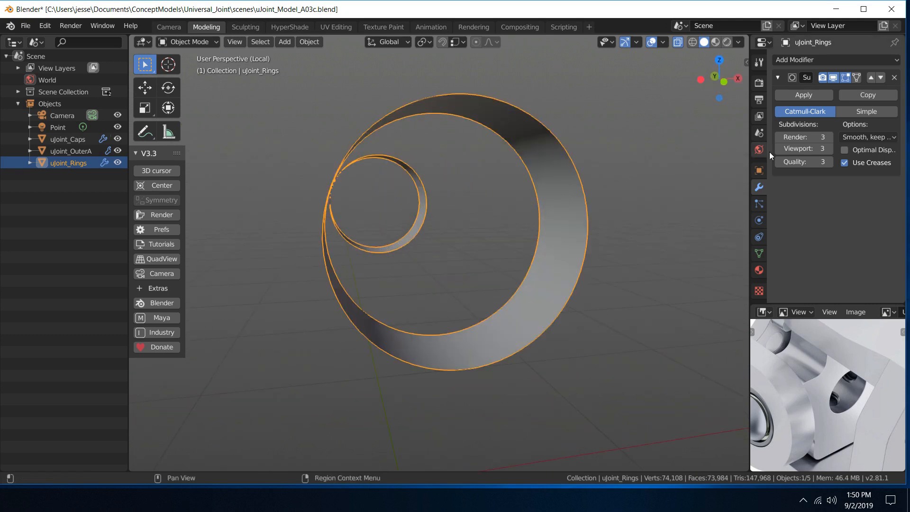
pyautogui.click(896, 78)
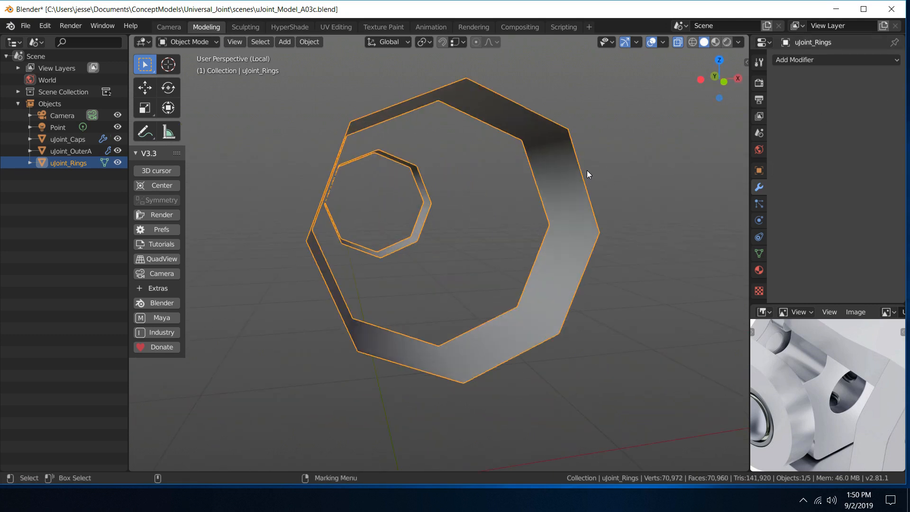
# Examine the two octagonal rings from the front and the side
pyautogui.scroll(-4, 587, 169)
pyautogui.moveTo(584, 169); pyautogui.dragTo(490, 209, button='middle')
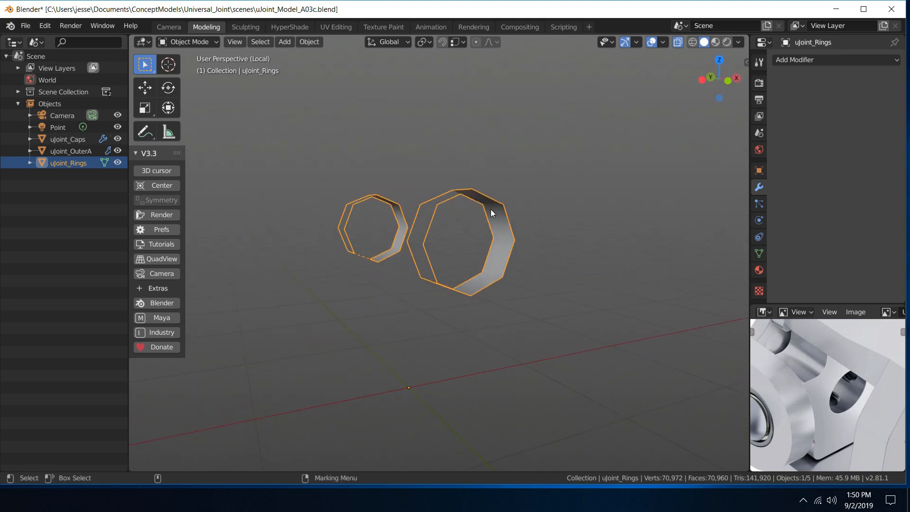
pyautogui.rightClick(490, 209)
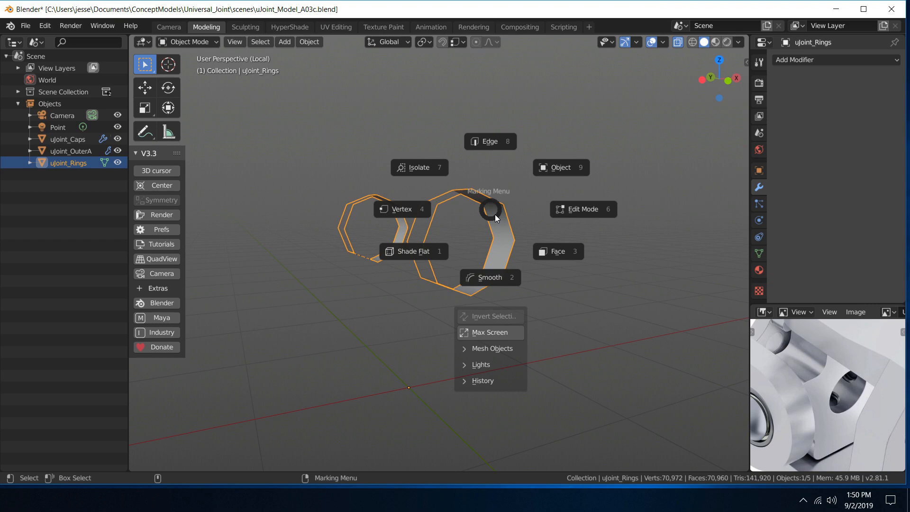
pyautogui.moveTo(492, 225); pyautogui.dragTo(368, 219, button='middle')
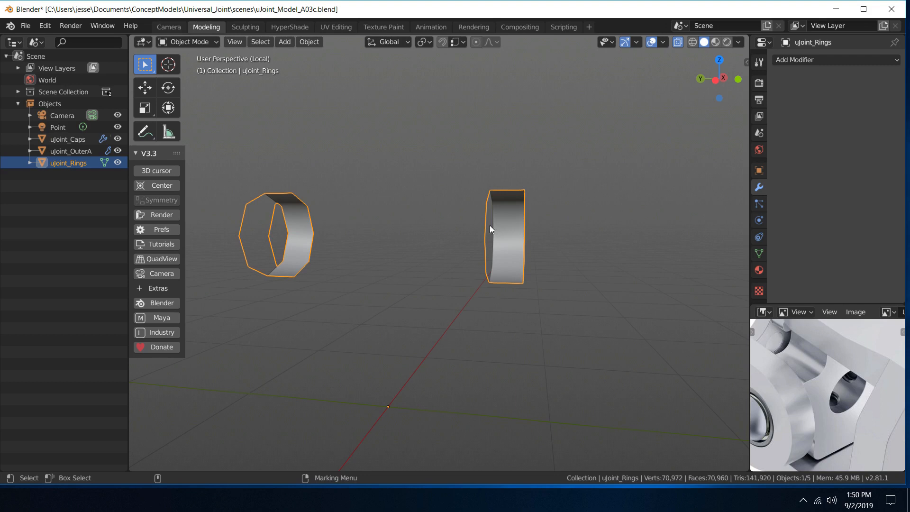
pyautogui.moveTo(490, 226)
pyautogui.mouseDown(button='middle')
pyautogui.moveTo(434, 212)
pyautogui.moveTo(486, 220)
pyautogui.mouseUp(button='middle')
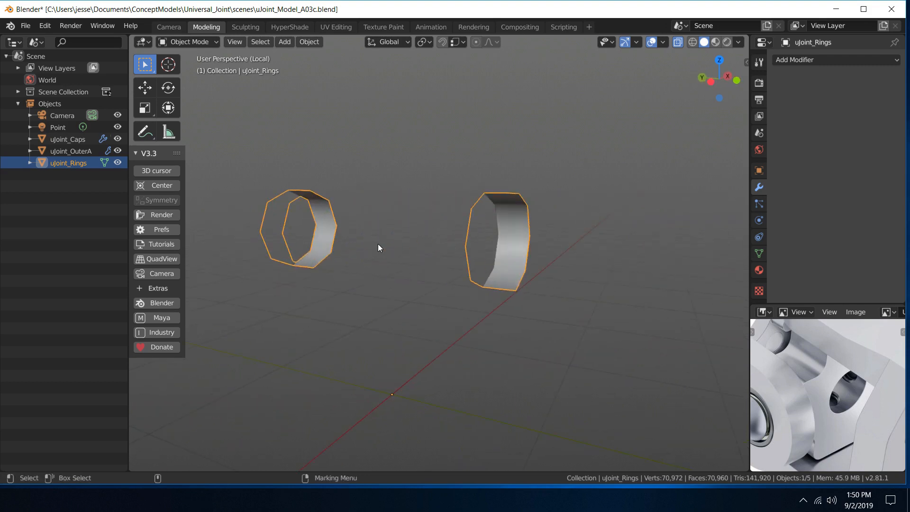
pyautogui.moveTo(314, 217); pyautogui.dragTo(431, 204, button='middle')
pyautogui.moveTo(377, 237); pyautogui.dragTo(365, 264, button='middle')
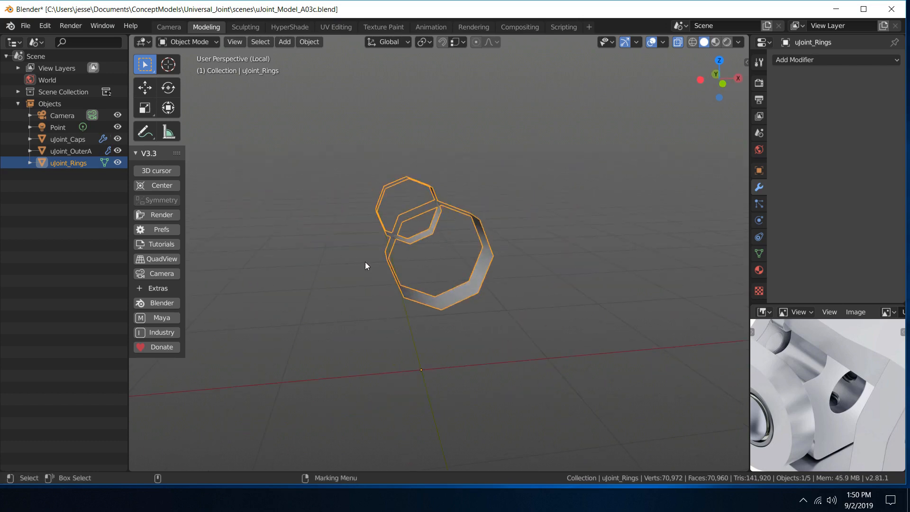
# Switch the uJoint_Rings object to Edit Mode
pyautogui.scroll(6, 379, 256)
pyautogui.moveTo(566, 203); pyautogui.dragTo(608, 246, button='right')
pyautogui.click(557, 212)
pyautogui.scroll(-6, 558, 211)
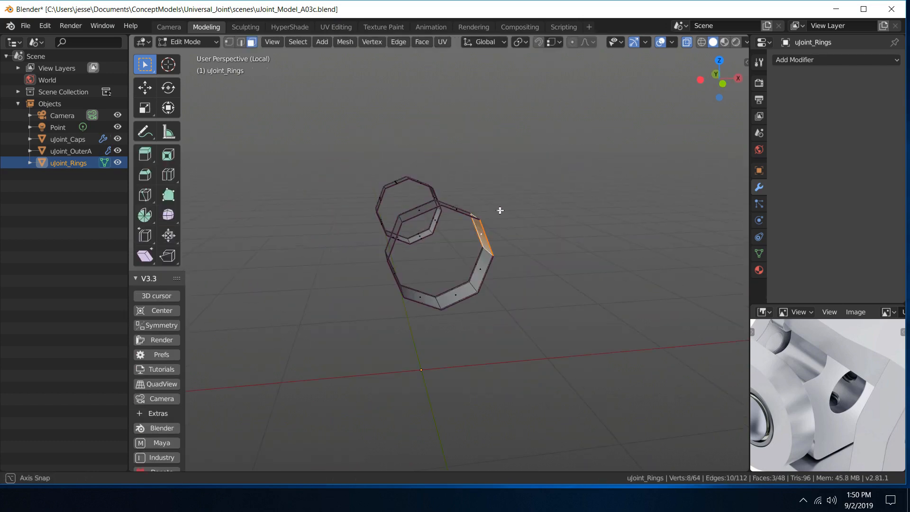
# Try to extrude all faces of both rings together, and undo the extrusion and selection
pyautogui.moveTo(499, 209); pyautogui.dragTo(566, 216, button='middle')
pyautogui.moveTo(219, 153); pyautogui.dragTo(653, 355)
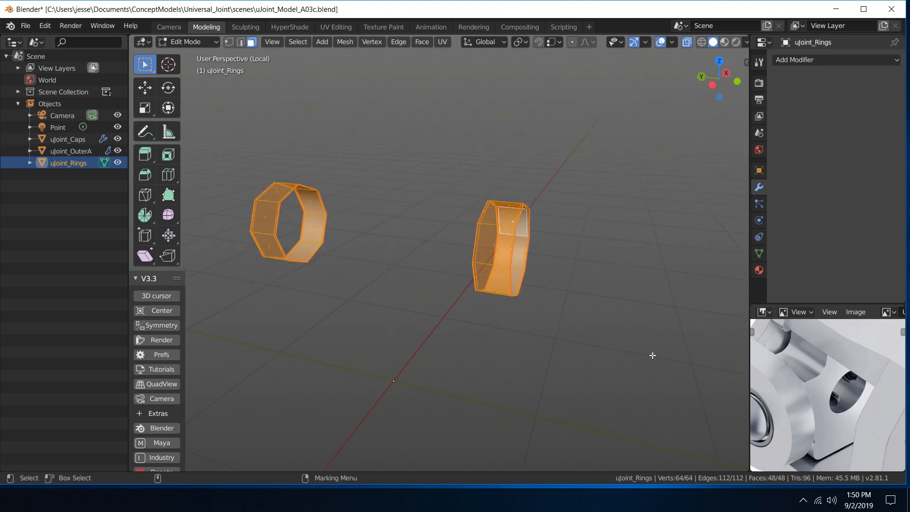
pyautogui.moveTo(653, 355); pyautogui.dragTo(555, 309, button='middle')
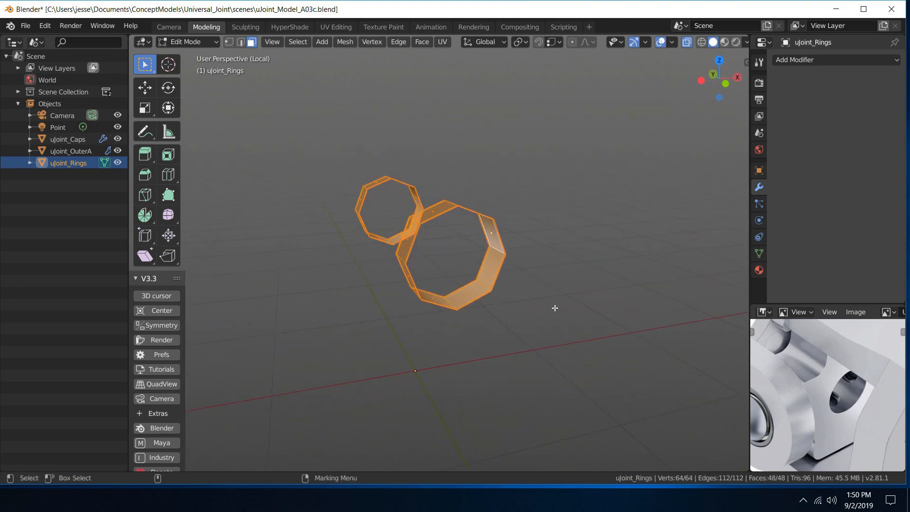
pyautogui.press('e')
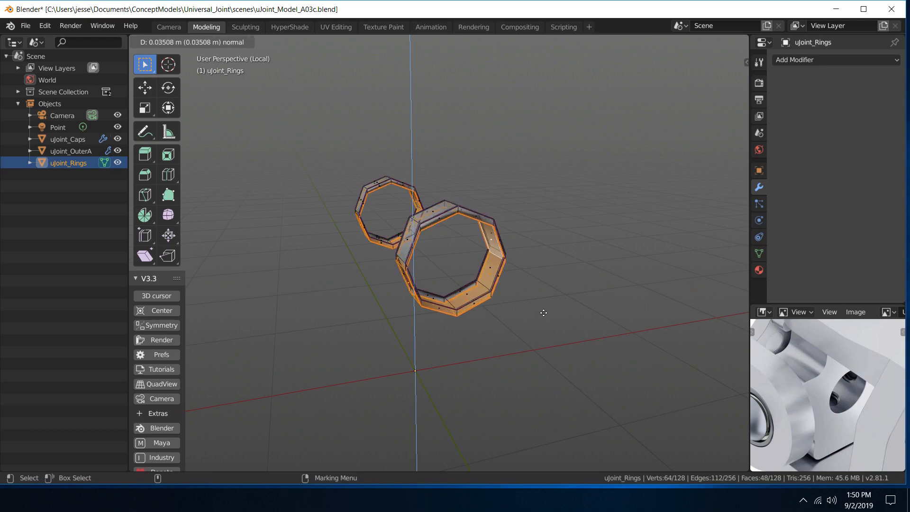
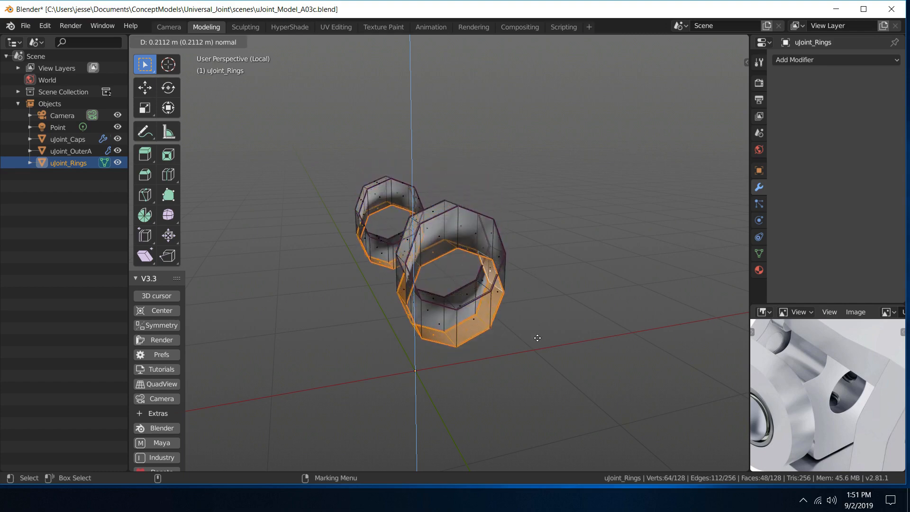
pyautogui.click(524, 282)
pyautogui.moveTo(506, 299); pyautogui.dragTo(522, 318, button='middle')
pyautogui.moveTo(460, 285); pyautogui.dragTo(545, 298, button='middle')
pyautogui.hotkey('ctrl', 'z')
pyautogui.hotkey('ctrl', 'z')
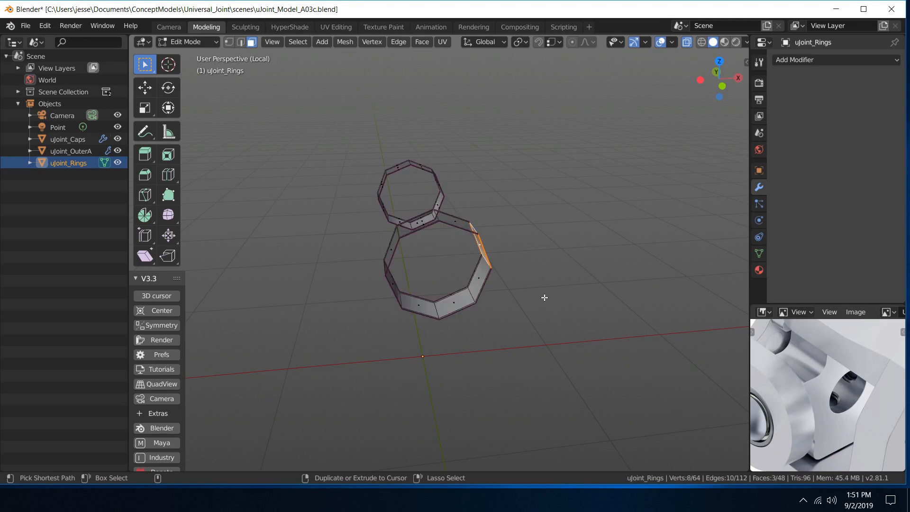
# Delete all faces of the farther ring, keeping only the nearer one
pyautogui.moveTo(543, 299); pyautogui.dragTo(552, 261, button='middle')
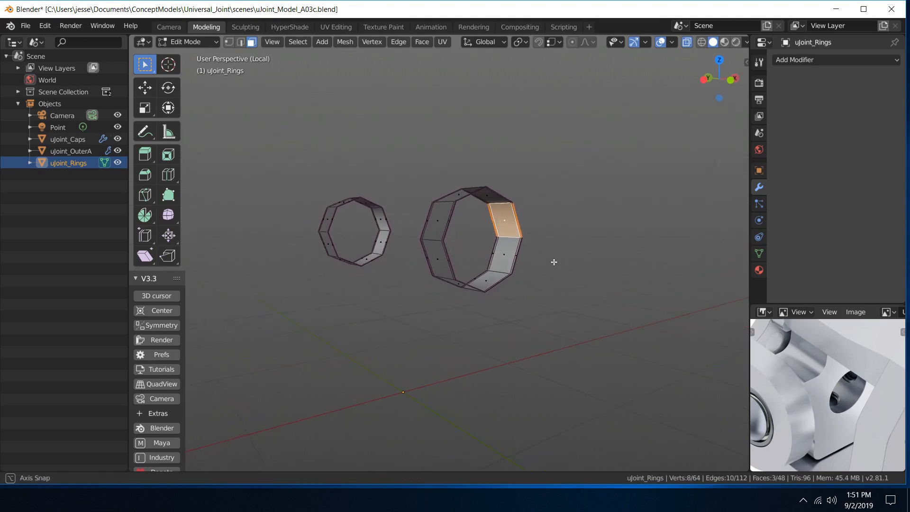
pyautogui.moveTo(299, 166); pyautogui.dragTo(407, 294)
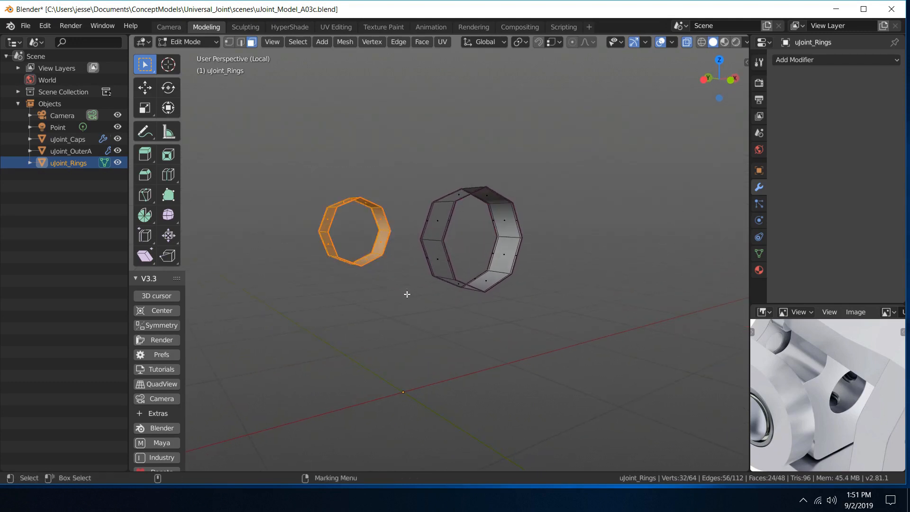
pyautogui.press('x')
pyautogui.click(398, 320)
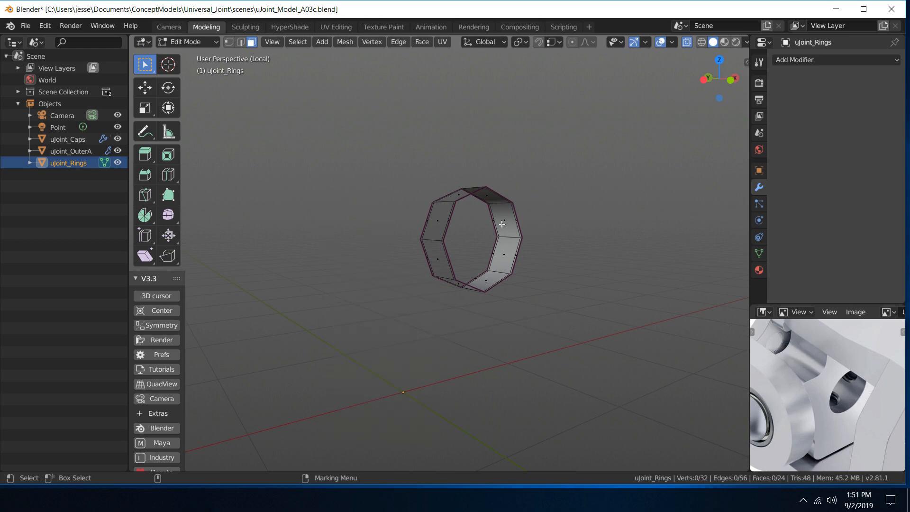
# Extrude all faces of the remaining ring in place and scale them uniformly to about 0.804 to form an inner wall
pyautogui.moveTo(503, 223); pyautogui.dragTo(521, 220, button='middle')
pyautogui.moveTo(392, 158); pyautogui.dragTo(589, 310)
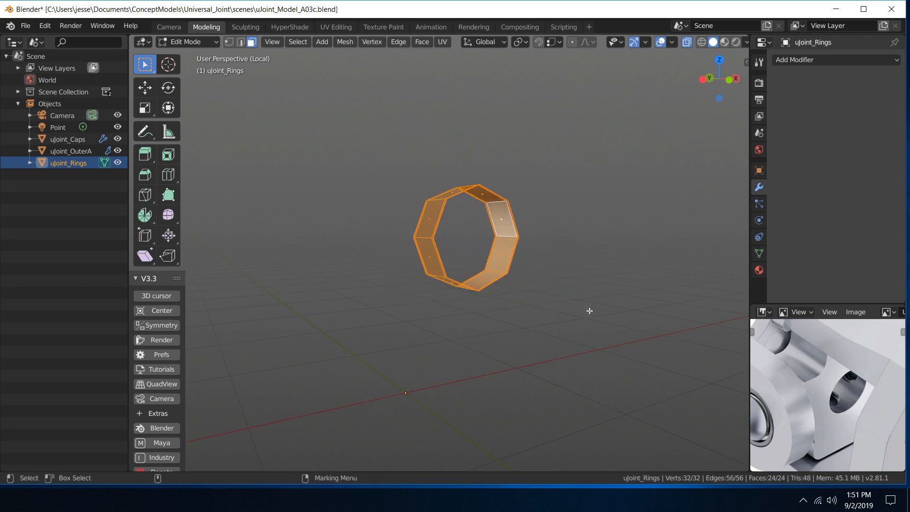
pyautogui.press('e')
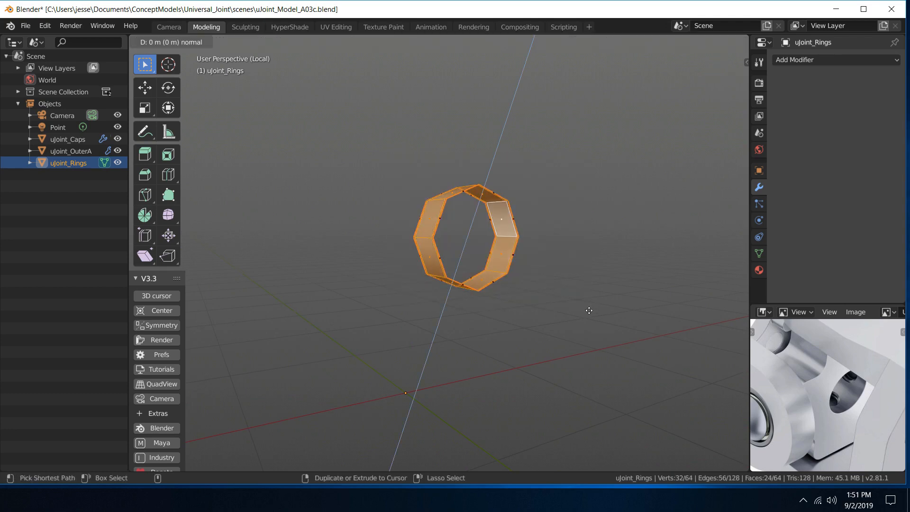
pyautogui.rightClick(589, 311)
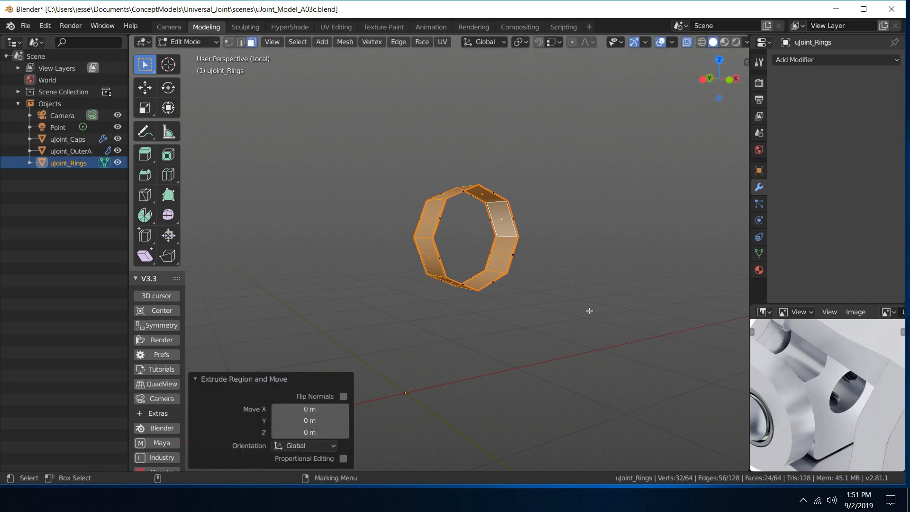
pyautogui.hotkey('shift', 'space')
pyautogui.press('s')
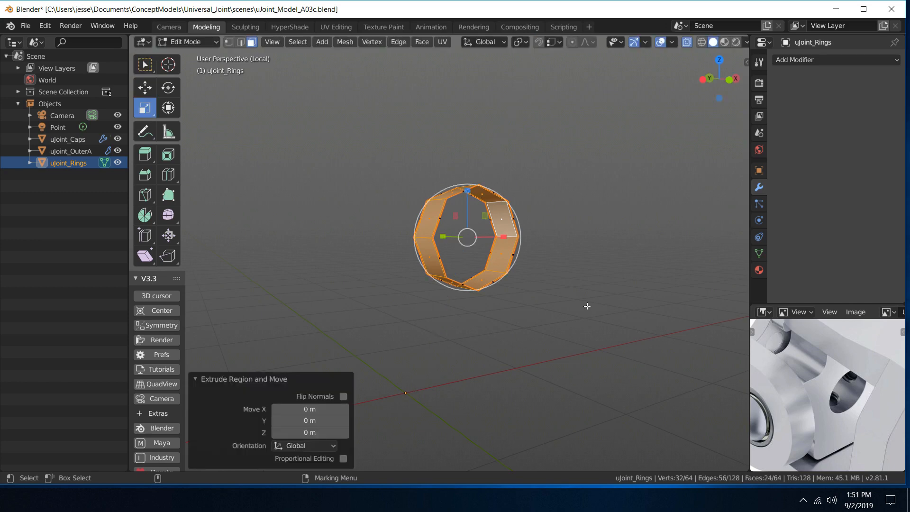
pyautogui.scroll(5, 571, 288)
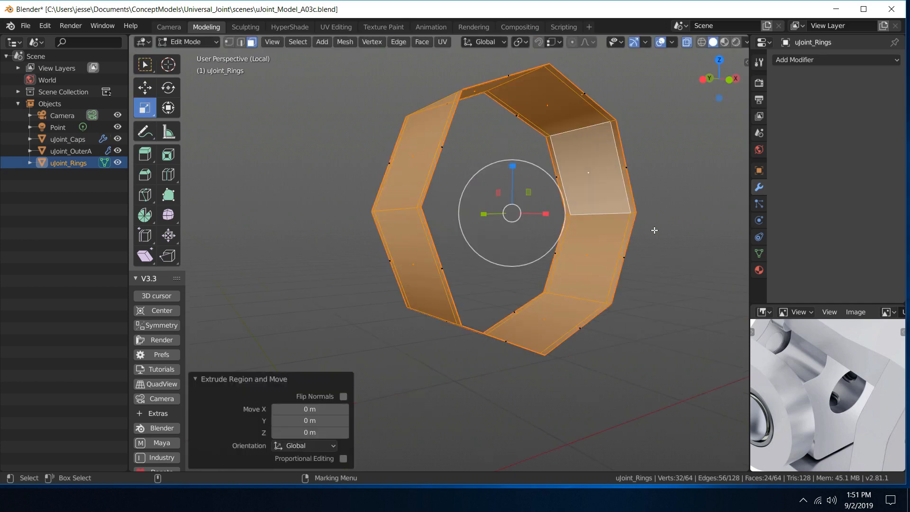
pyautogui.moveTo(514, 211); pyautogui.dragTo(515, 207)
pyautogui.moveTo(516, 206); pyautogui.dragTo(666, 204, button='middle')
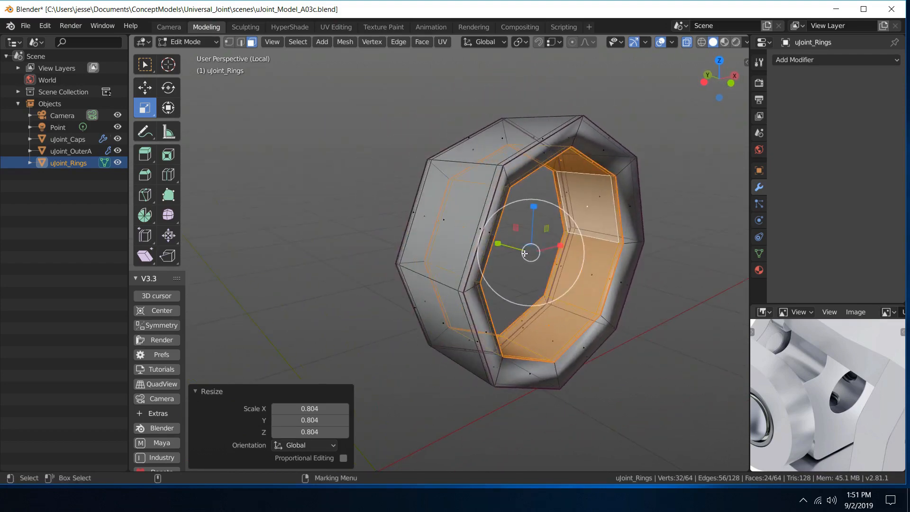
# Widen the ring's inner wall faces along the Y axis by a scale of about 1.194
pyautogui.moveTo(525, 254); pyautogui.dragTo(494, 245)
pyautogui.moveTo(494, 244); pyautogui.dragTo(487, 227, button='middle')
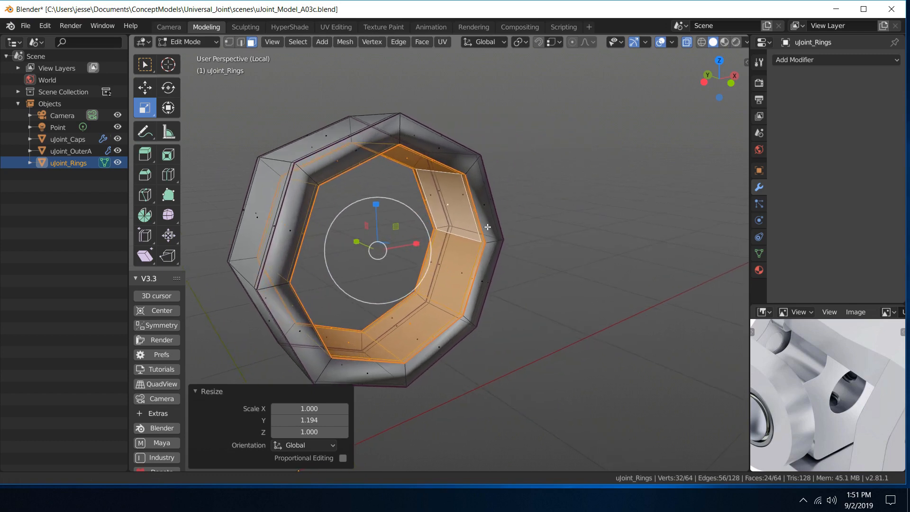
# In a right orthographic wireframe view, scale the inner wall faces along Y by about 1.033 to match the outer rim's width
pyautogui.rightClick(487, 226)
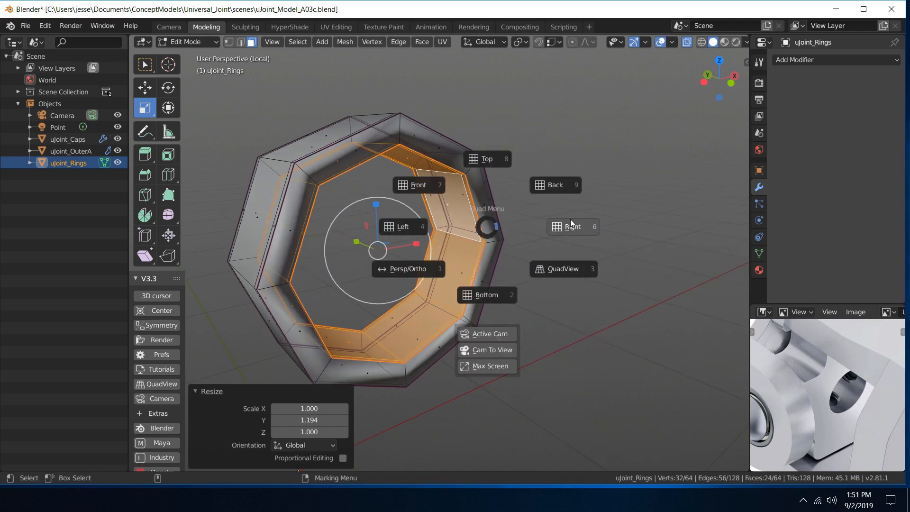
pyautogui.click(585, 230)
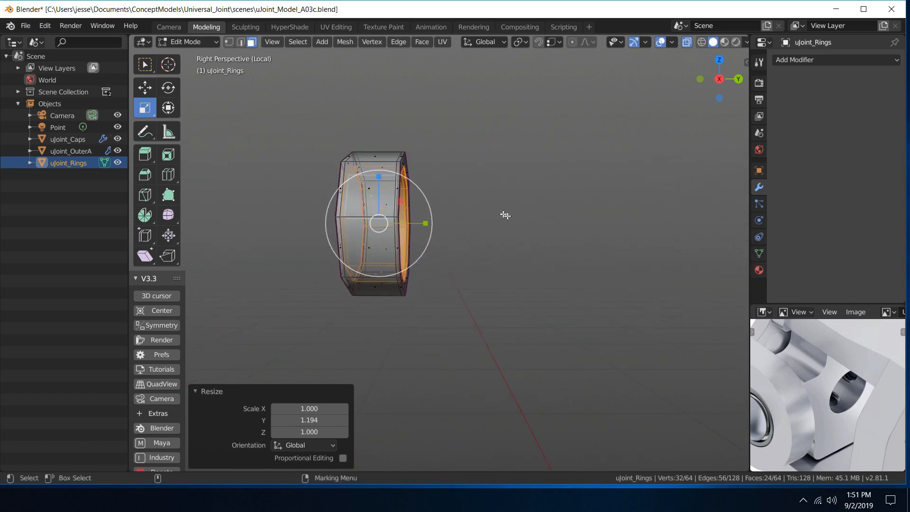
pyautogui.press('space')
pyautogui.click(421, 242)
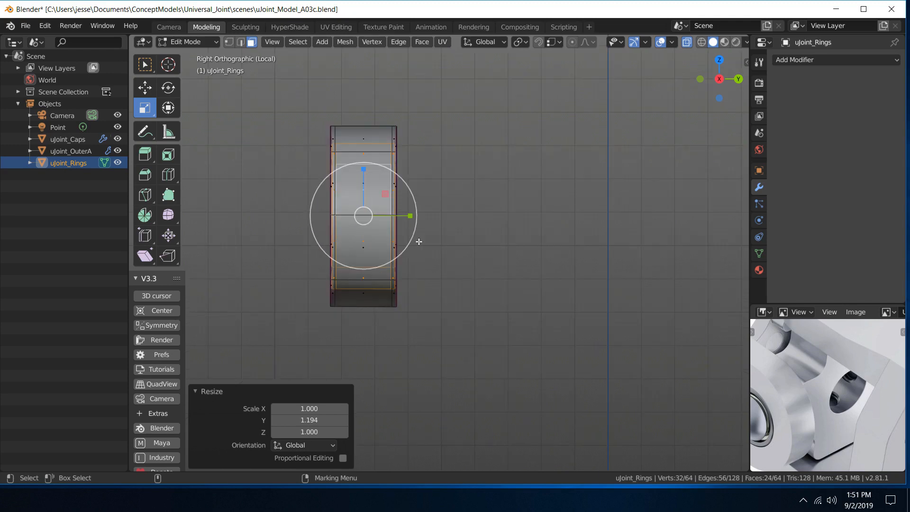
pyautogui.moveTo(445, 199)
pyautogui.keyDown('shift'); pyautogui.mouseDown(button='middle')
pyautogui.moveTo(547, 252)
pyautogui.moveTo(518, 190)
pyautogui.mouseUp(button='middle'); pyautogui.keyUp('shift')
pyautogui.scroll(4, 551, 252)
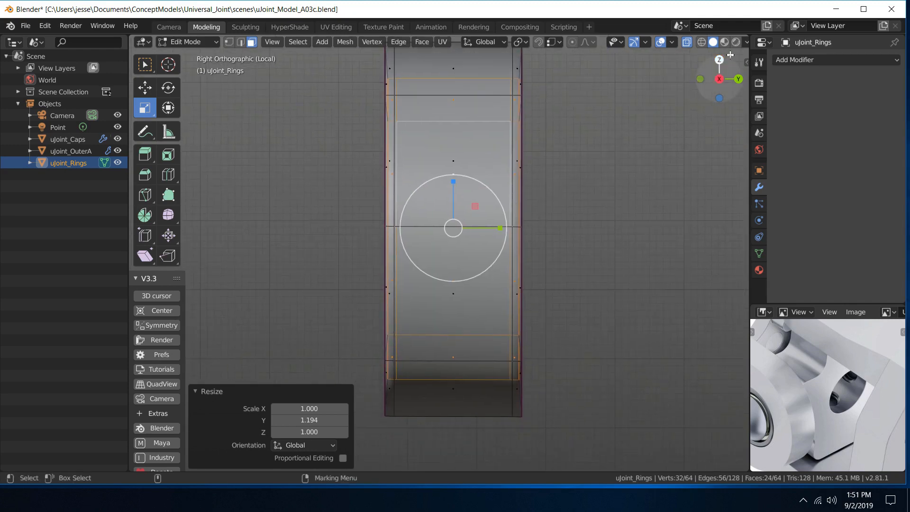
pyautogui.click(702, 42)
pyautogui.press('s')
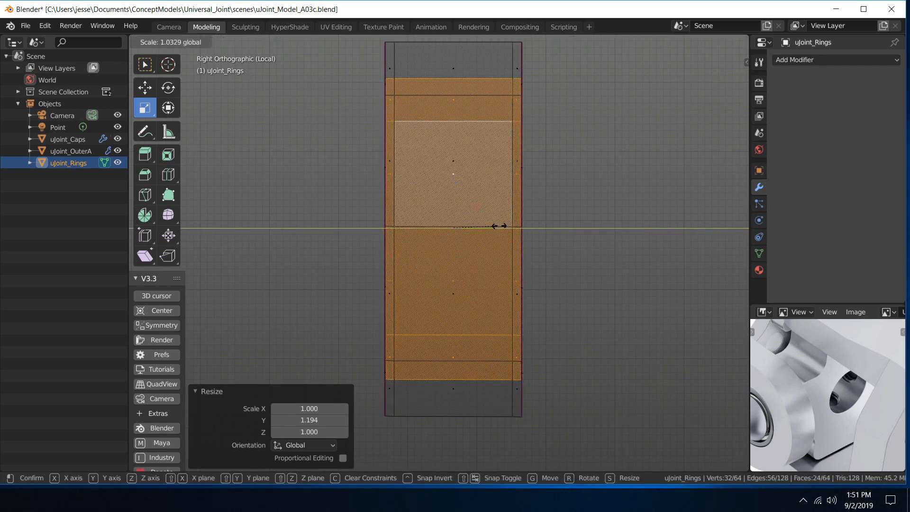
pyautogui.click(499, 226)
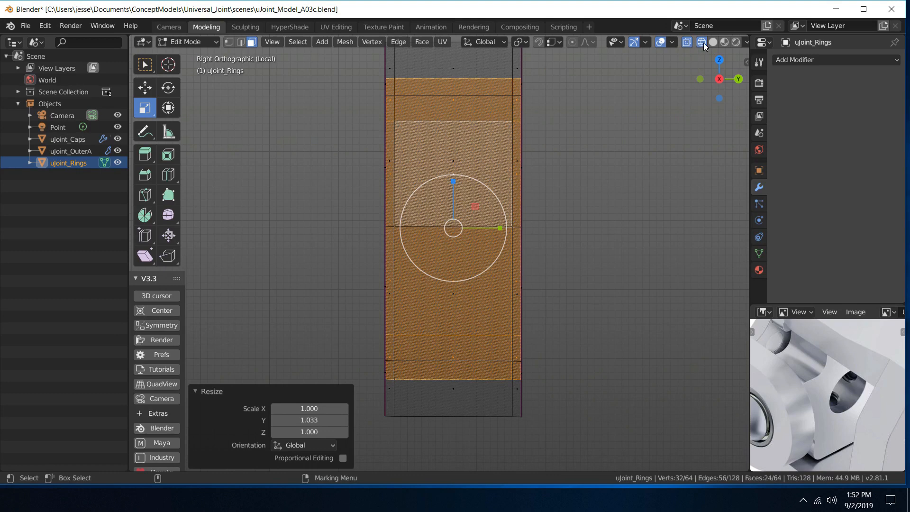
# Restore the solid-shaded perspective view and return the uJoint_Rings object to Object Mode
pyautogui.rightClick(588, 157)
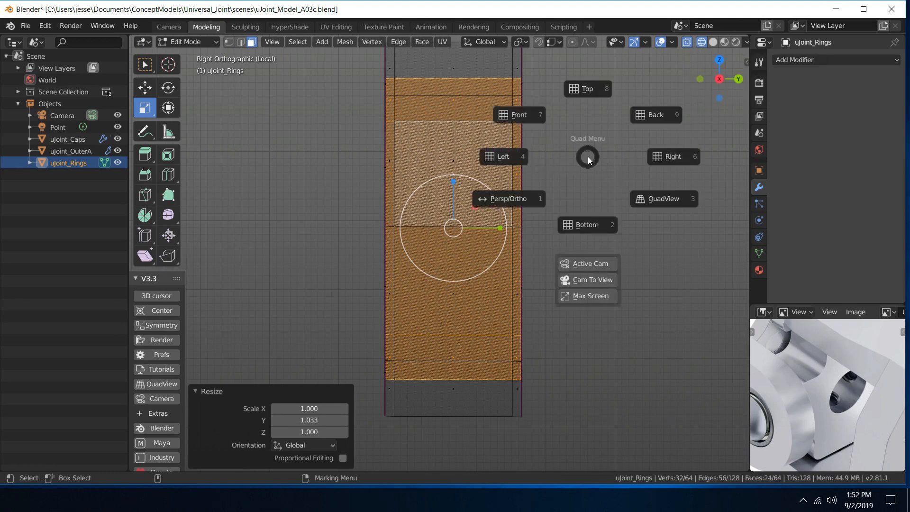
pyautogui.click(503, 199)
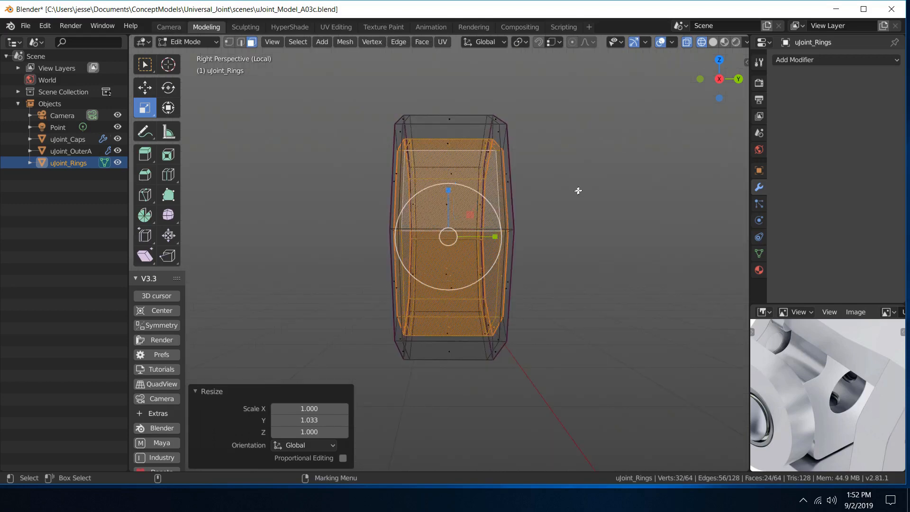
pyautogui.moveTo(578, 191); pyautogui.dragTo(612, 93, button='middle')
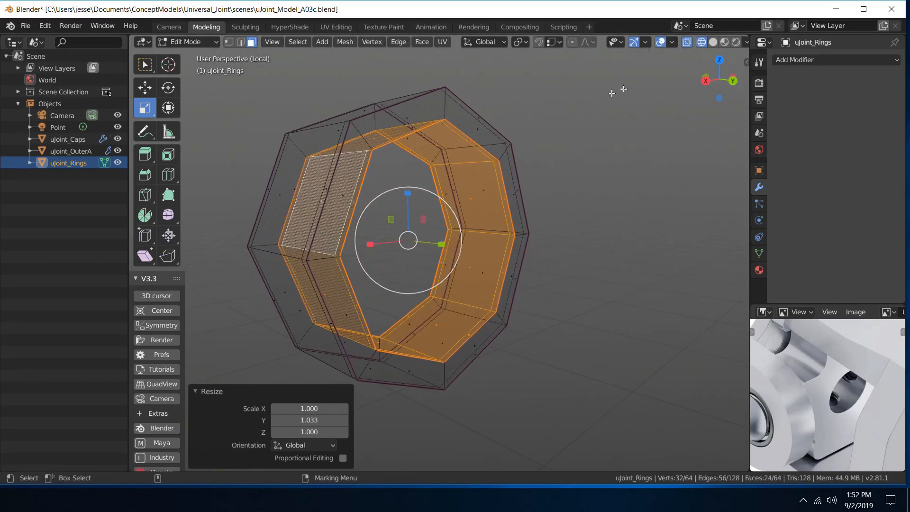
pyautogui.click(713, 42)
pyautogui.press('w')
pyautogui.scroll(-3, 507, 177)
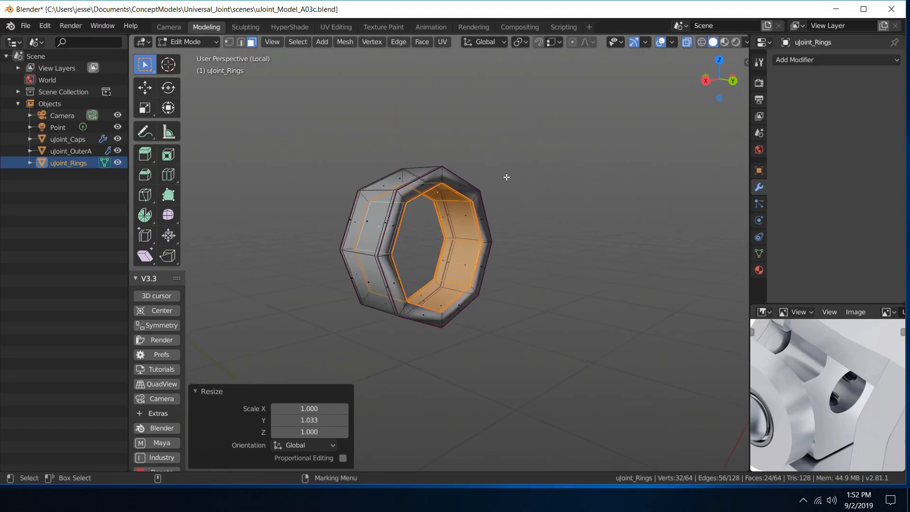
pyautogui.rightClick(437, 192)
pyautogui.click(483, 158)
pyautogui.moveTo(529, 161); pyautogui.dragTo(476, 161, button='middle')
pyautogui.click(476, 176)
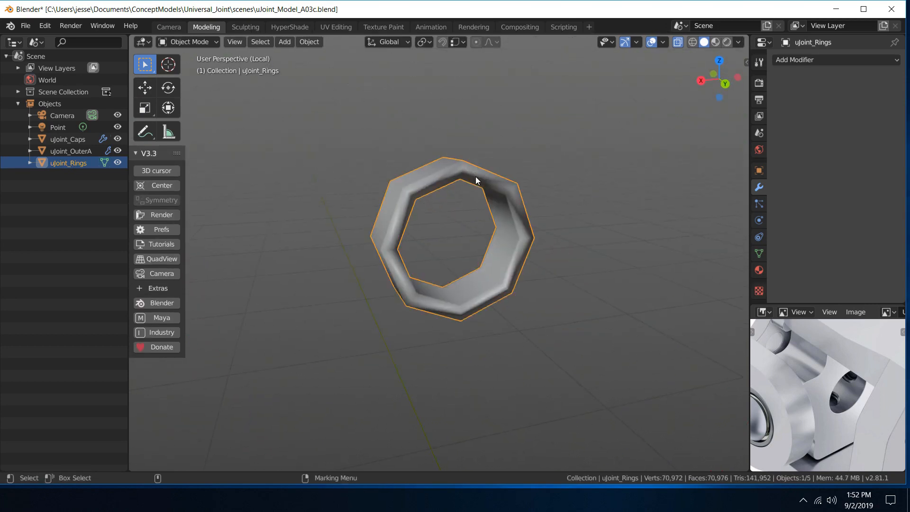
# Add a Subdivision Surface modifier to the single thickened ring, with viewport and render subdivisions set to 3
pyautogui.click(789, 60)
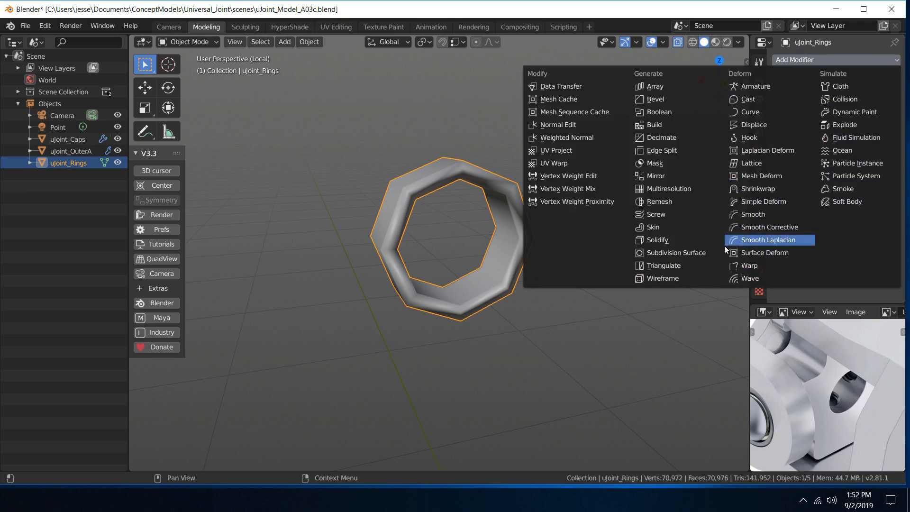
pyautogui.click(704, 253)
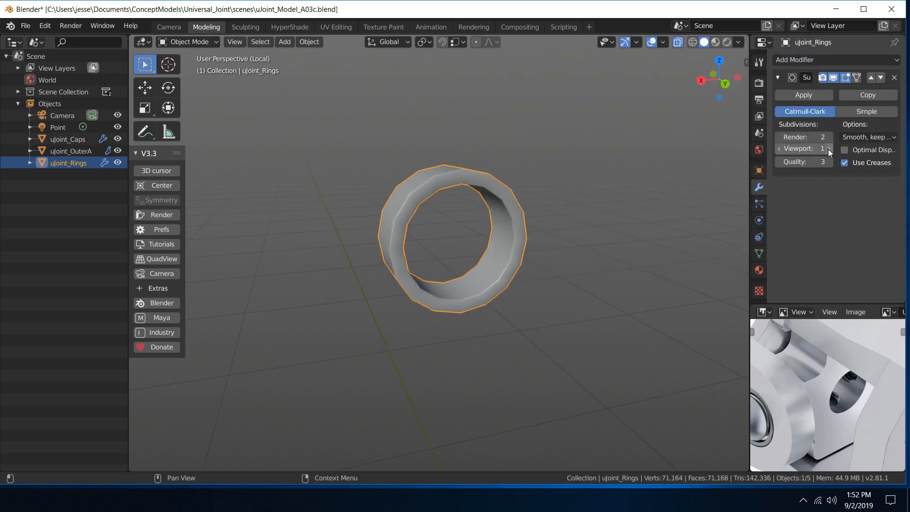
pyautogui.click(829, 149)
pyautogui.click(829, 149)
pyautogui.click(829, 138)
# Deselect the ring and exit local view to show it inside the yoke's pin hole
pyautogui.click(627, 150)
pyautogui.moveTo(627, 149); pyautogui.dragTo(588, 139, button='middle')
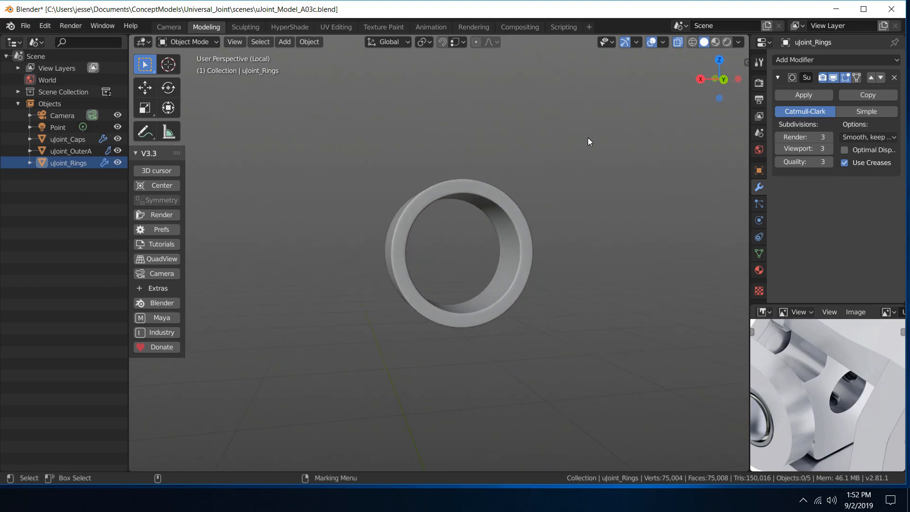
pyautogui.press('KP_Divide')
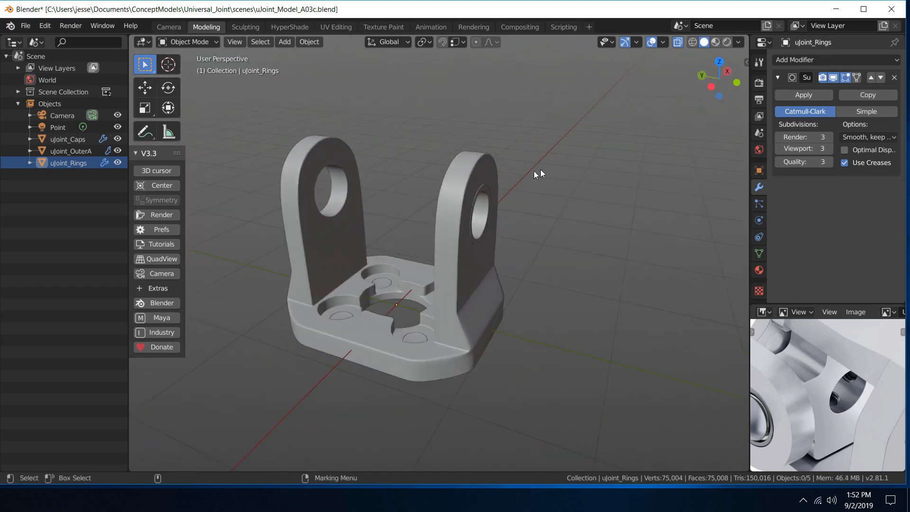
pyautogui.moveTo(540, 170); pyautogui.dragTo(507, 141, button='middle')
pyautogui.scroll(-5, 824, 373)
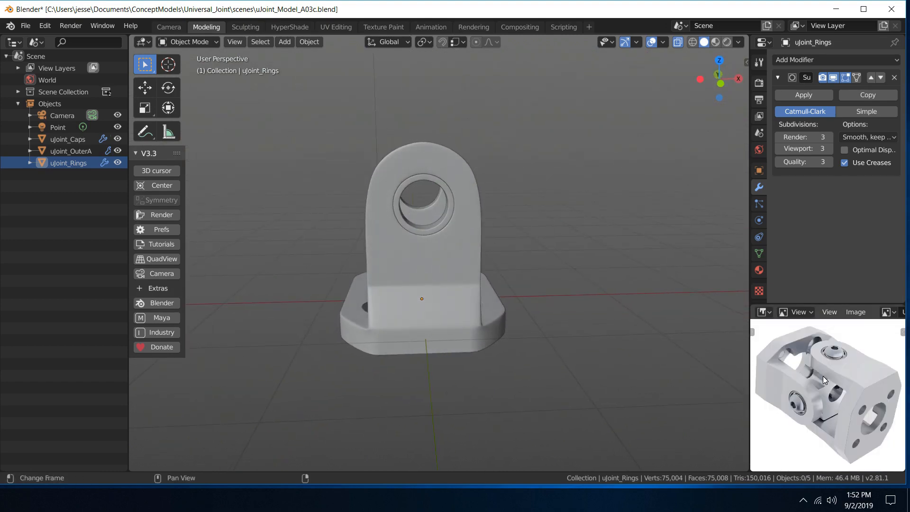
# Enlarge the reference image U_Joint_A01.JPG and examine the rings around the pin bolts
pyautogui.hotkey('ctrl', 'space')
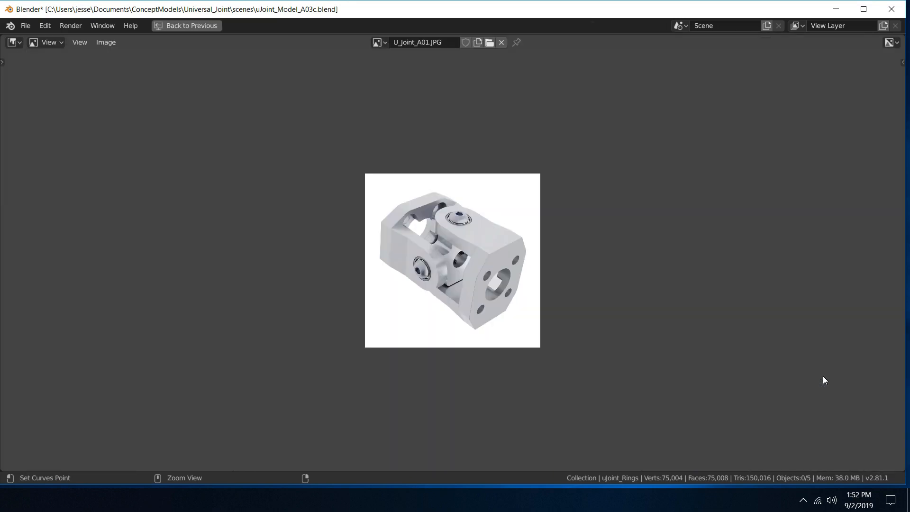
pyautogui.press('Home')
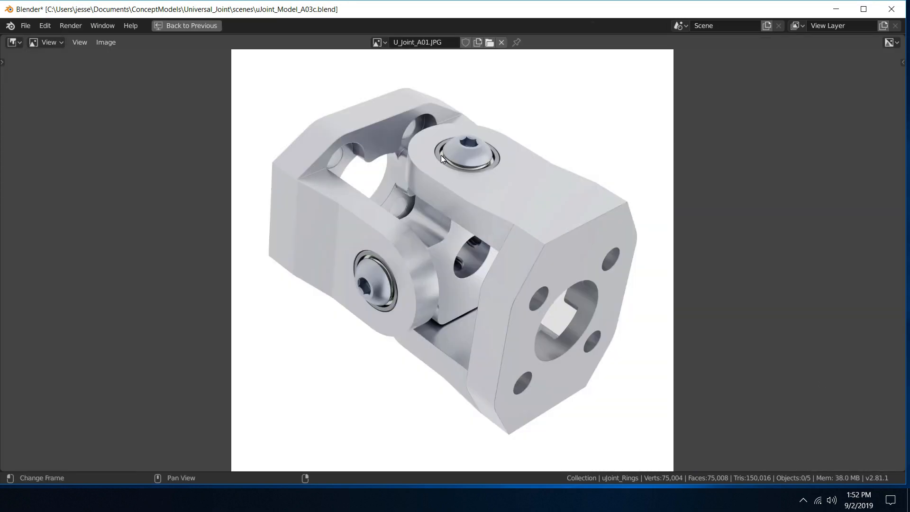
pyautogui.hotkey('ctrl', 'space')
# Select the uJoint_Rings object inside the nearer arm's pin hole
pyautogui.moveTo(448, 192); pyautogui.dragTo(476, 190, button='middle')
pyautogui.click(466, 199)
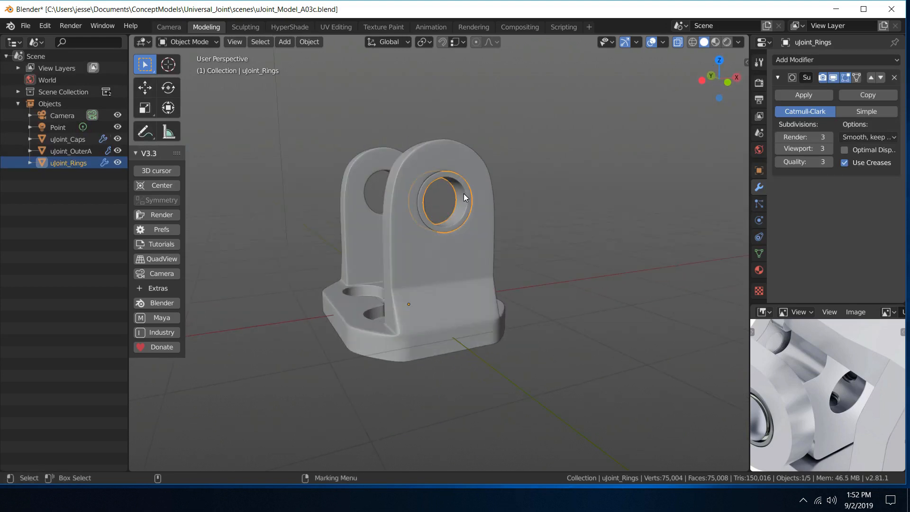
# Enter vertex editing on the ring and scale its inner loops uniformly by about 1.042 to thin the wall
pyautogui.rightClick(464, 195)
pyautogui.click(393, 194)
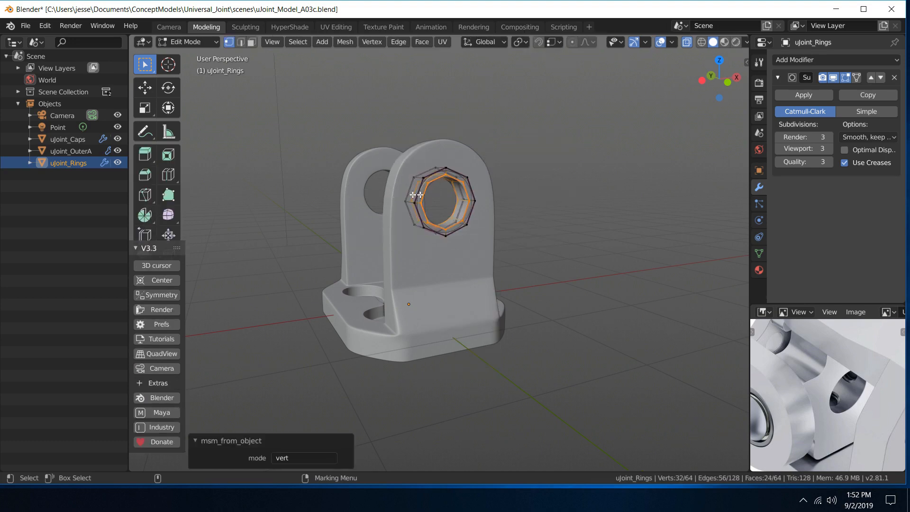
pyautogui.moveTo(501, 182); pyautogui.dragTo(444, 209, button='middle')
pyautogui.scroll(5, 488, 198)
pyautogui.press('r')
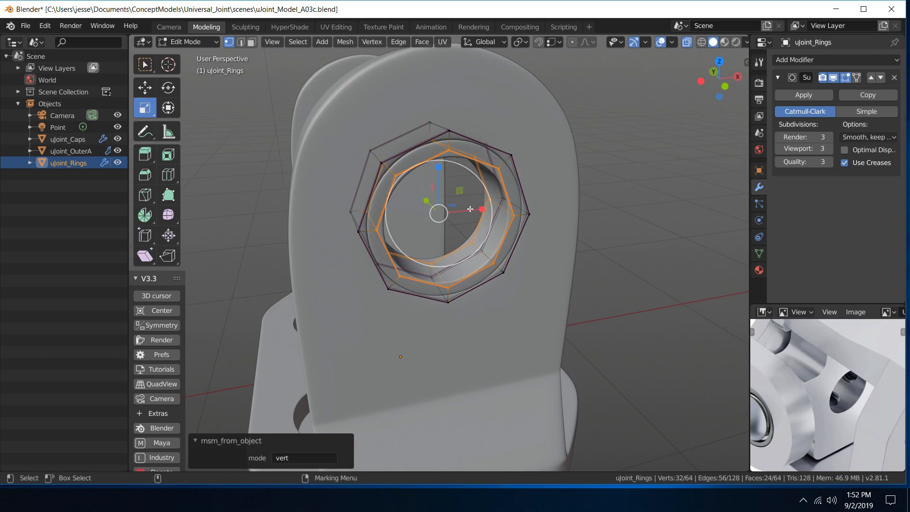
pyautogui.press('s')
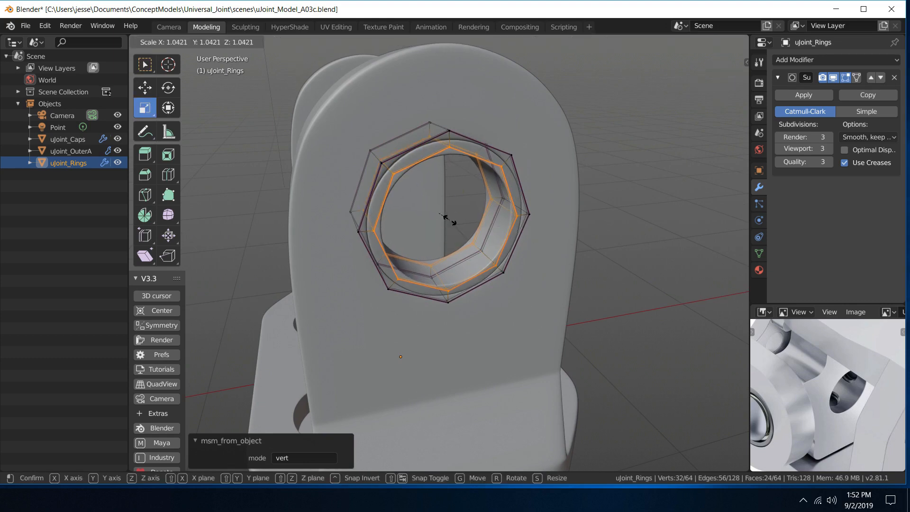
pyautogui.click(448, 219)
pyautogui.moveTo(448, 220); pyautogui.dragTo(519, 231, button='middle')
pyautogui.press('s')
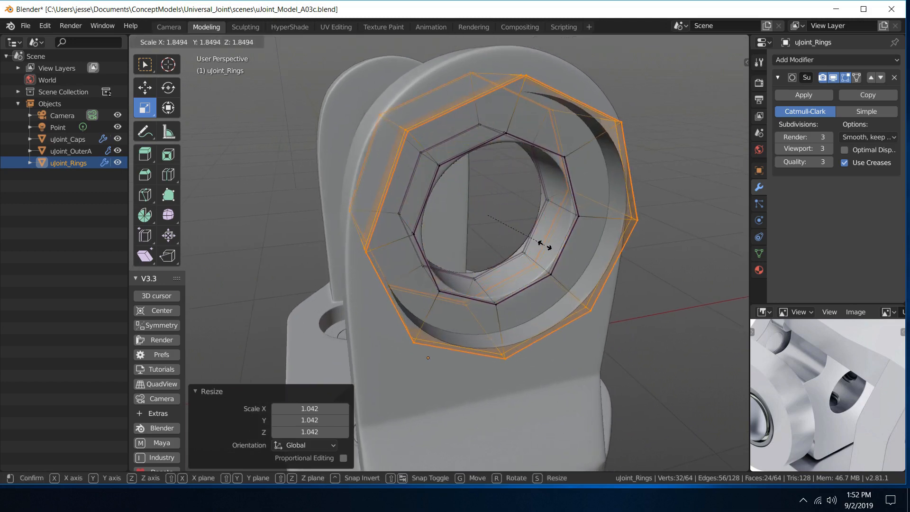
pyautogui.rightClick(544, 245)
# Scale the ring's selected inner loops along the Y axis by 0.964
pyautogui.scroll(-3, 557, 244)
pyautogui.moveTo(655, 181); pyautogui.dragTo(571, 186, button='middle')
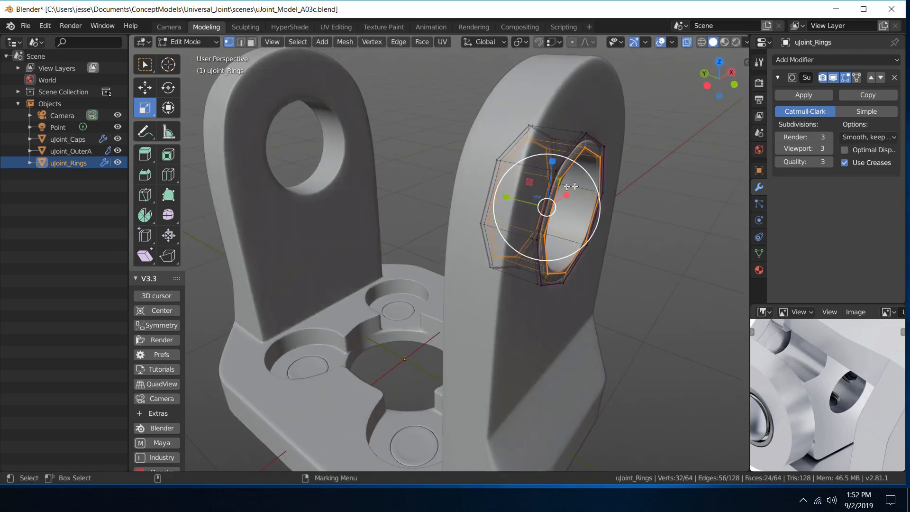
pyautogui.press('s')
pyautogui.press('y')
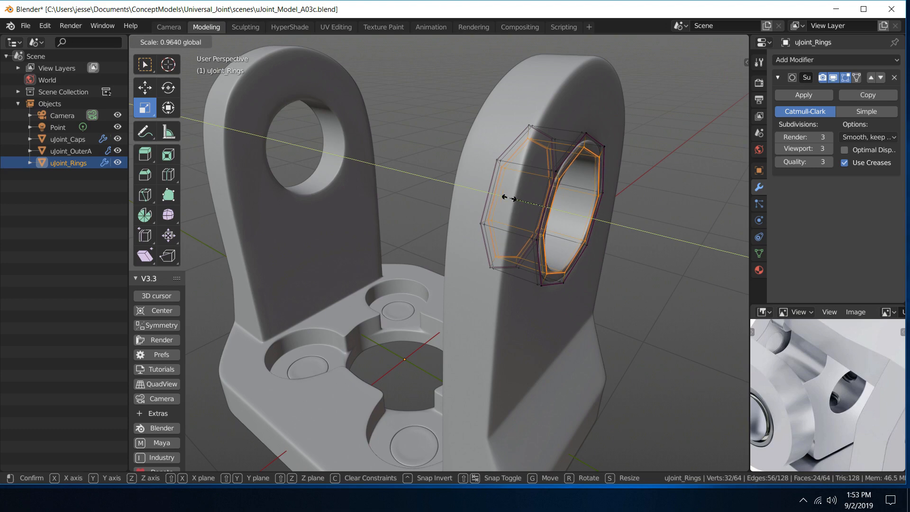
pyautogui.click(509, 199)
pyautogui.moveTo(508, 198); pyautogui.dragTo(589, 150, button='middle')
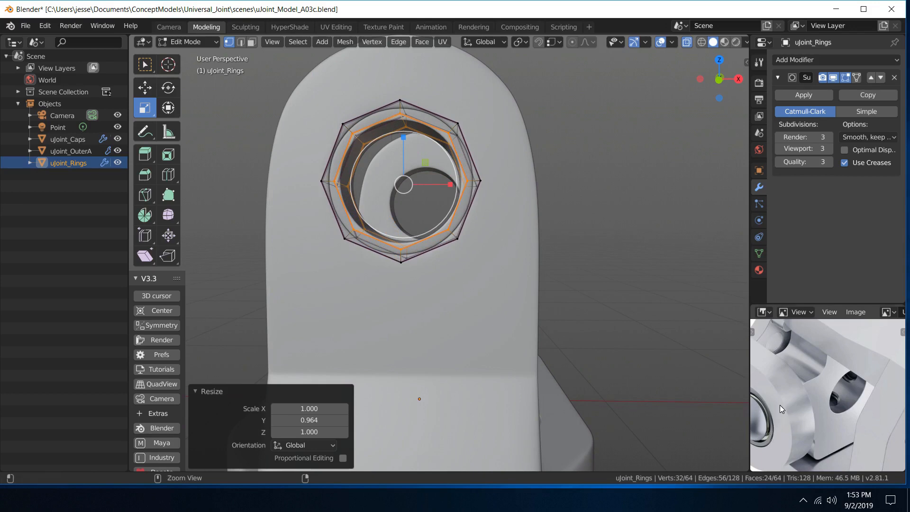
# Examine the bearing rings around the bolts in the reference image U_Joint_A01.JPG against the modelled ring
pyautogui.hotkey('ctrl', 'space')
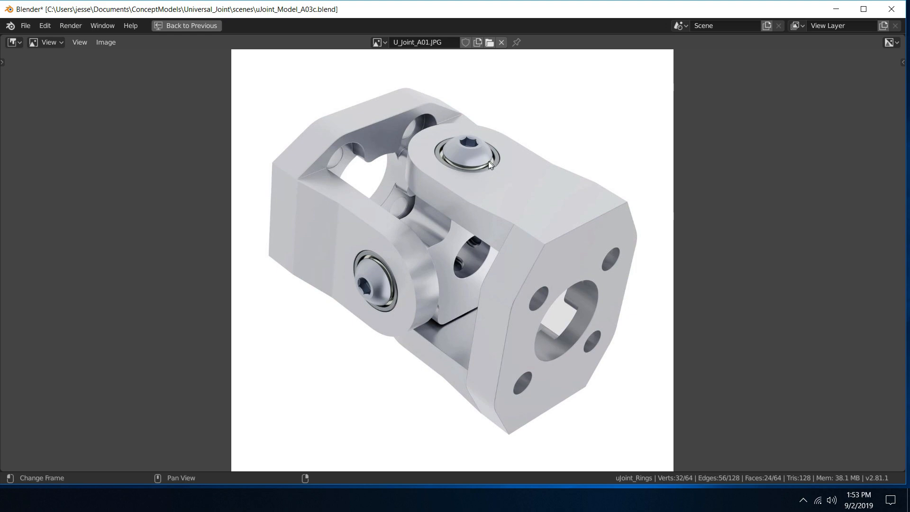
pyautogui.hotkey('ctrl', 'space')
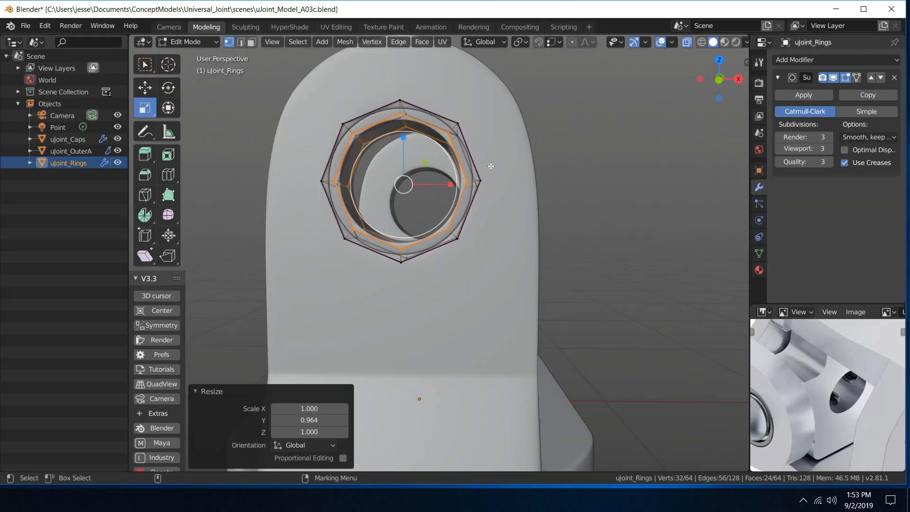
pyautogui.keyDown('alt'); pyautogui.moveTo(621, 147); pyautogui.dragTo(618, 151); pyautogui.keyUp('alt')
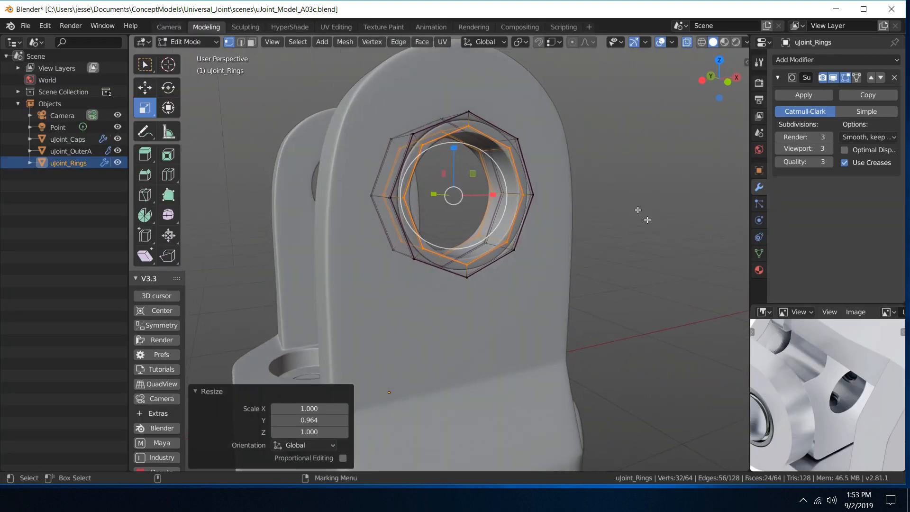
pyautogui.hotkey('ctrl', 'space')
# Add two single loop cuts around the ring's inner wall, with slide factors of -0.242 and -0.372
pyautogui.press('w')
pyautogui.moveTo(581, 199); pyautogui.dragTo(548, 203, button='middle')
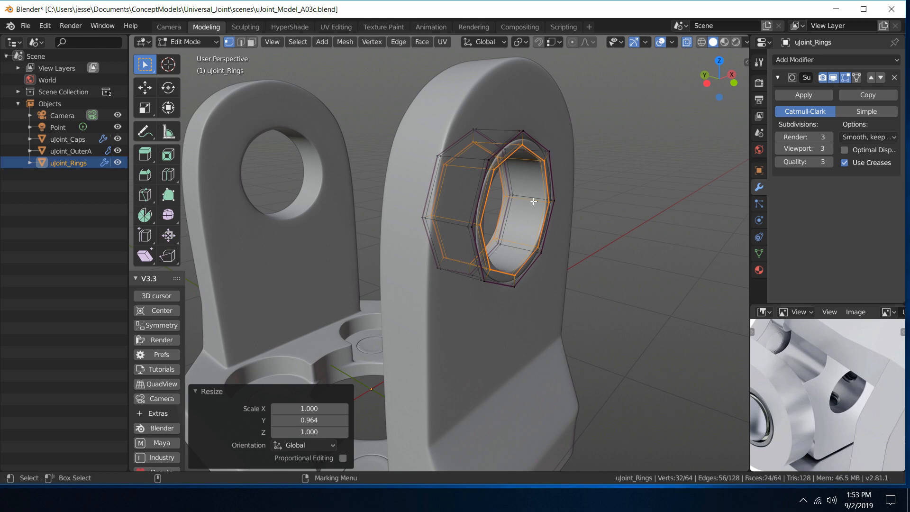
pyautogui.hotkey('ctrl', 'r')
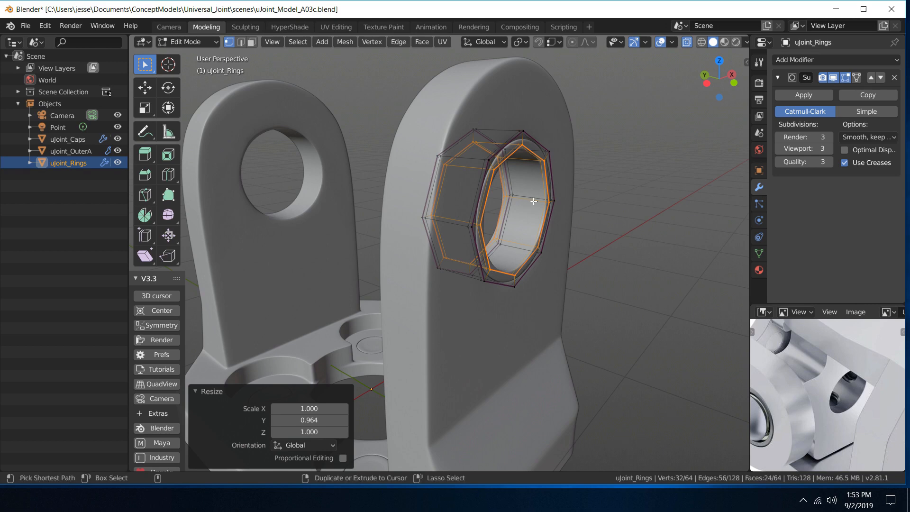
pyautogui.click(533, 201)
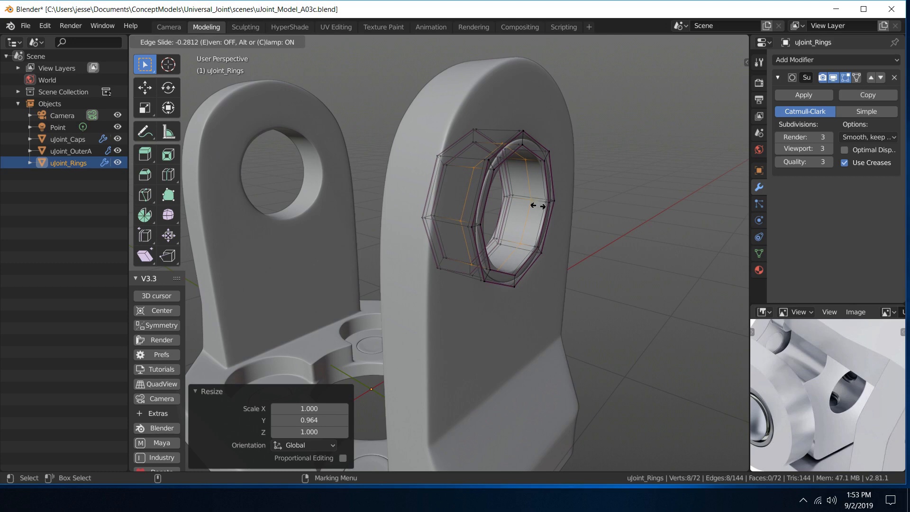
pyautogui.click(538, 204)
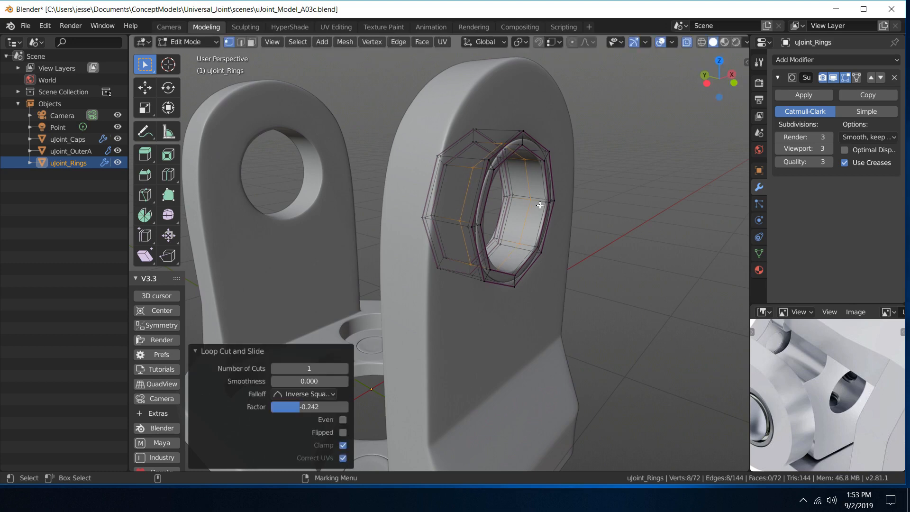
pyautogui.hotkey('ctrl', 'r')
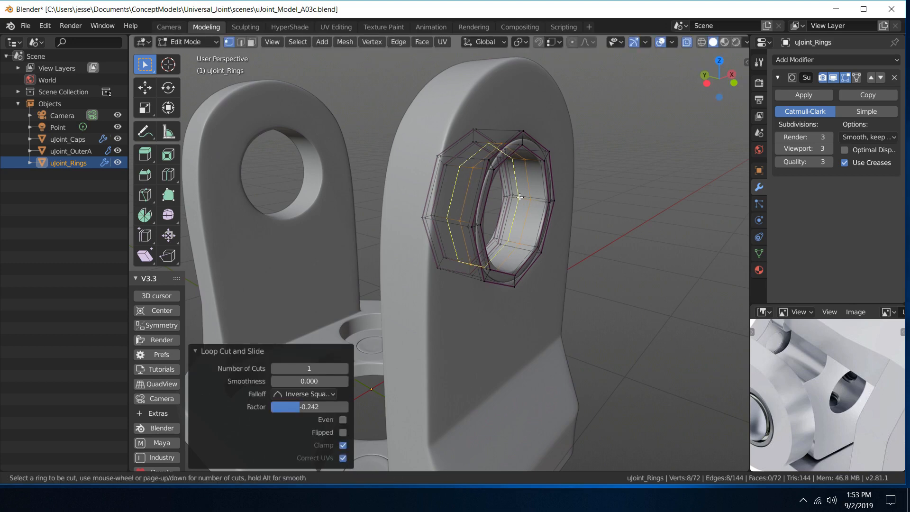
pyautogui.click(521, 199)
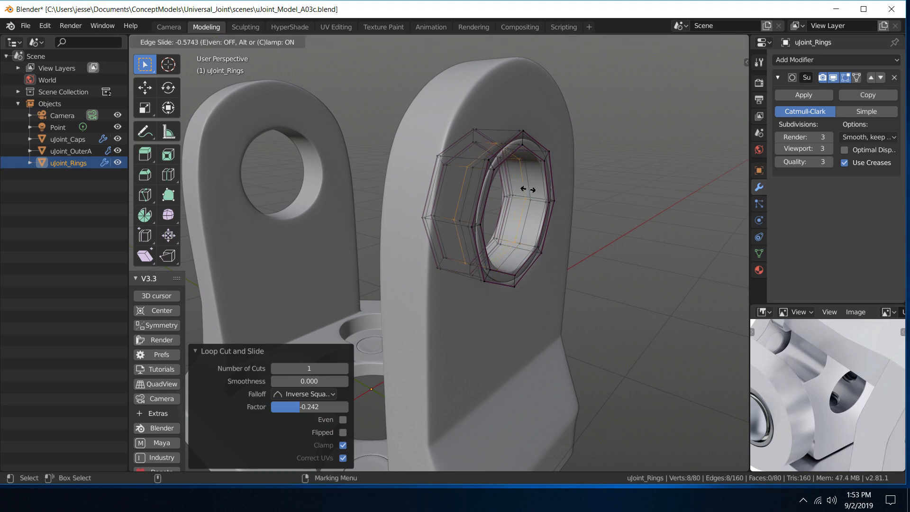
pyautogui.click(526, 198)
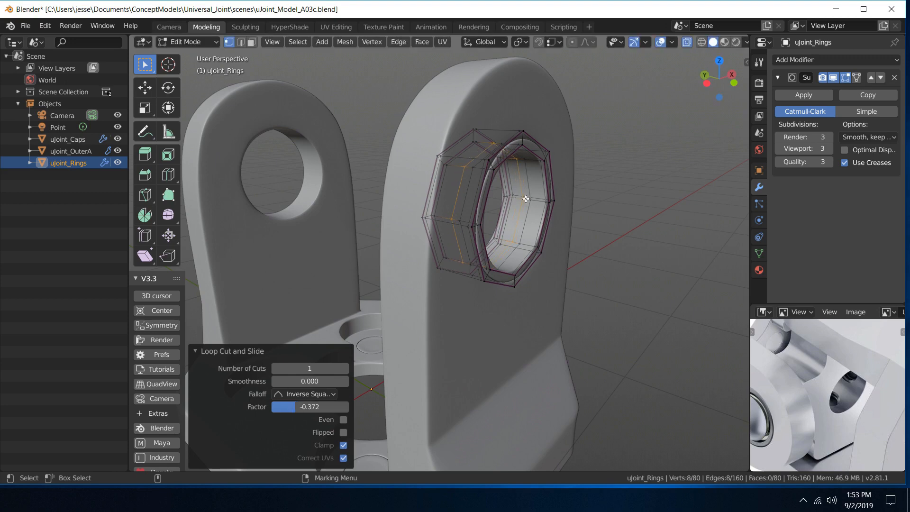
# Return the ring to Object Mode and isolate it in local view
pyautogui.press('Tab')
pyautogui.click(561, 186)
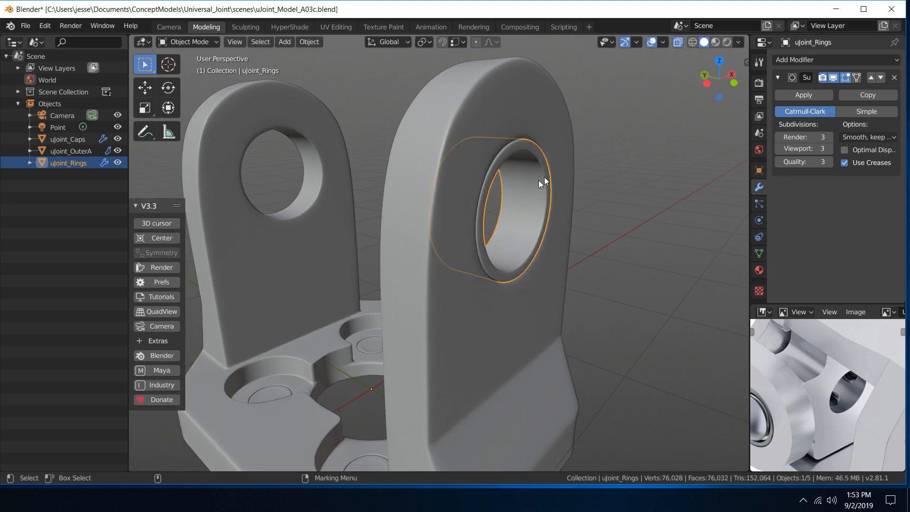
pyautogui.press('KP_Divide')
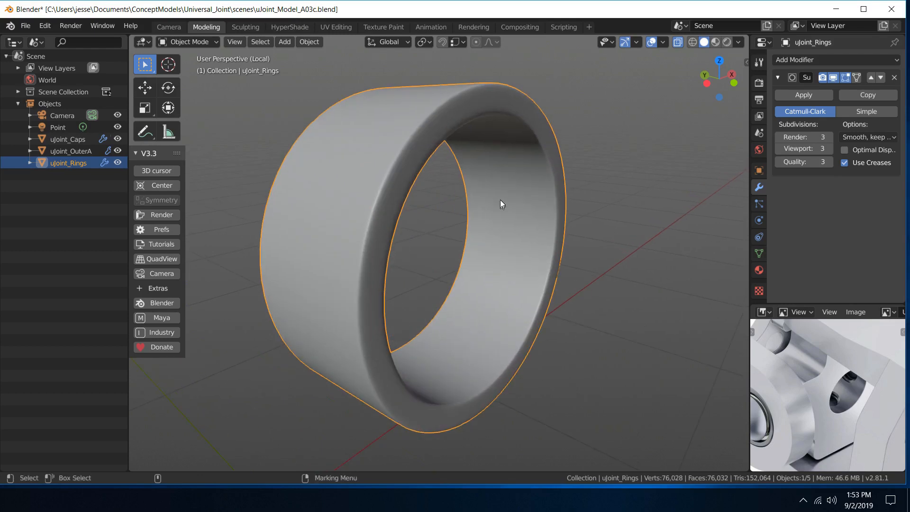
# In edge mode, select the inner rim loop plus the two adjoining inner loops at one end and scale them uniformly by 0.806
pyautogui.rightClick(500, 200)
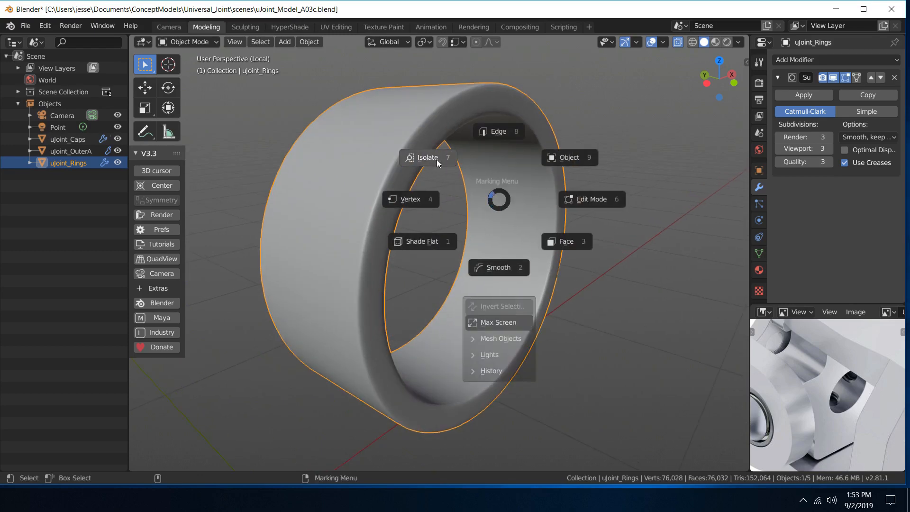
pyautogui.click(493, 132)
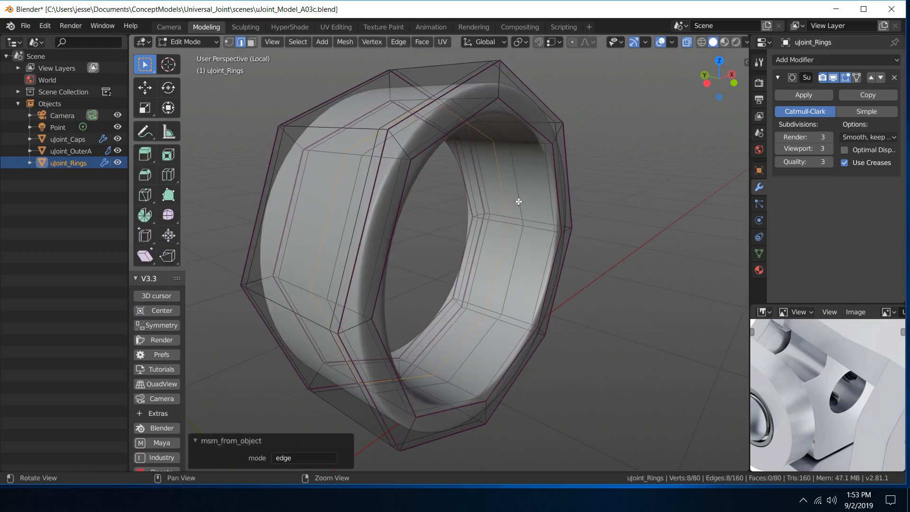
pyautogui.moveTo(518, 199); pyautogui.dragTo(571, 186, button='middle')
pyautogui.scroll(-4, 552, 206)
pyautogui.scroll(4, 455, 230)
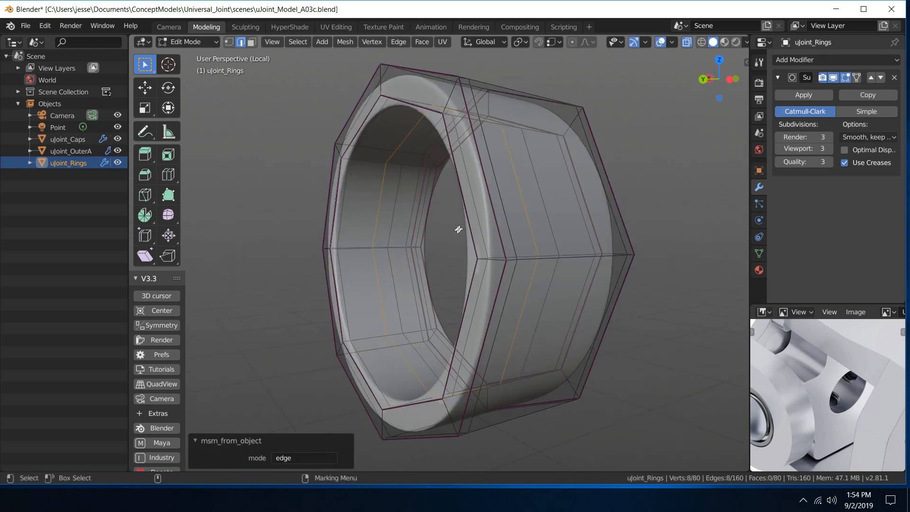
pyautogui.keyDown('alt'); pyautogui.keyDown('shift'); pyautogui.click(368, 130); pyautogui.keyUp('shift'); pyautogui.keyUp('alt')
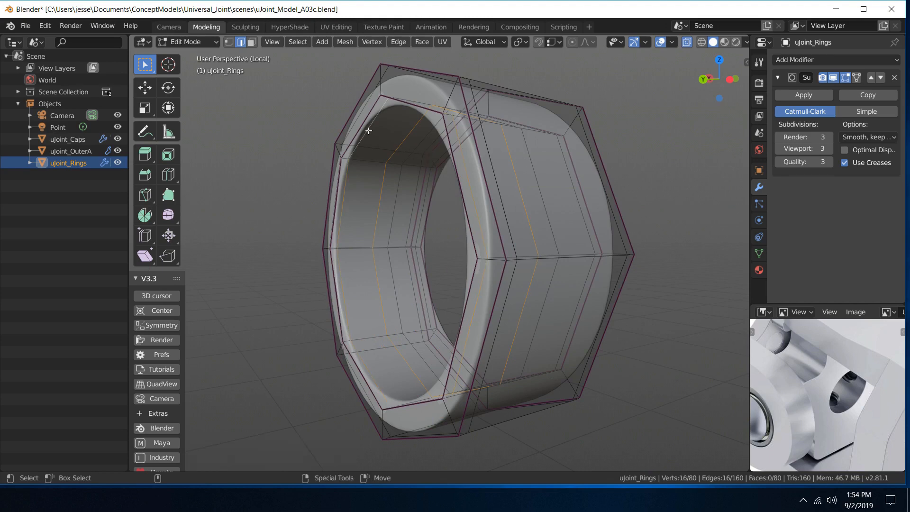
pyautogui.keyDown('alt'); pyautogui.keyDown('shift'); pyautogui.click(365, 139); pyautogui.keyUp('shift'); pyautogui.keyUp('alt')
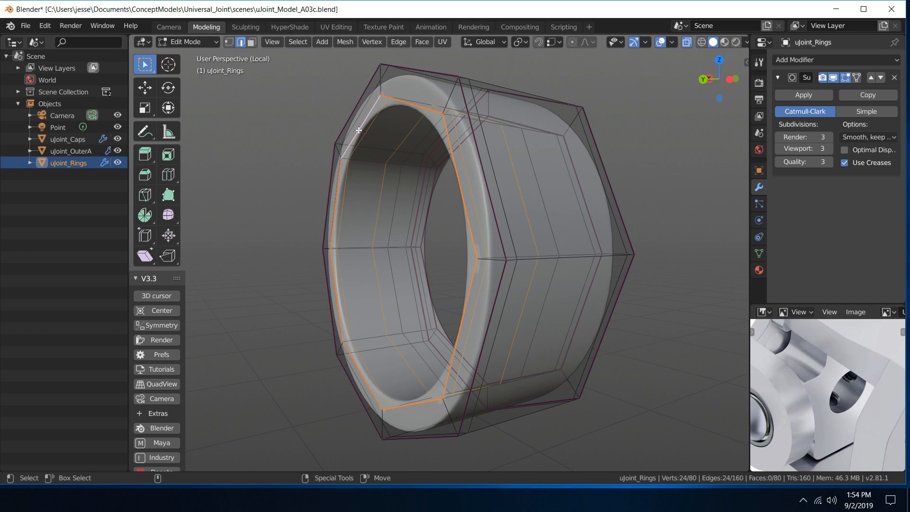
pyautogui.moveTo(429, 169); pyautogui.dragTo(408, 196, button='middle')
pyautogui.press('r')
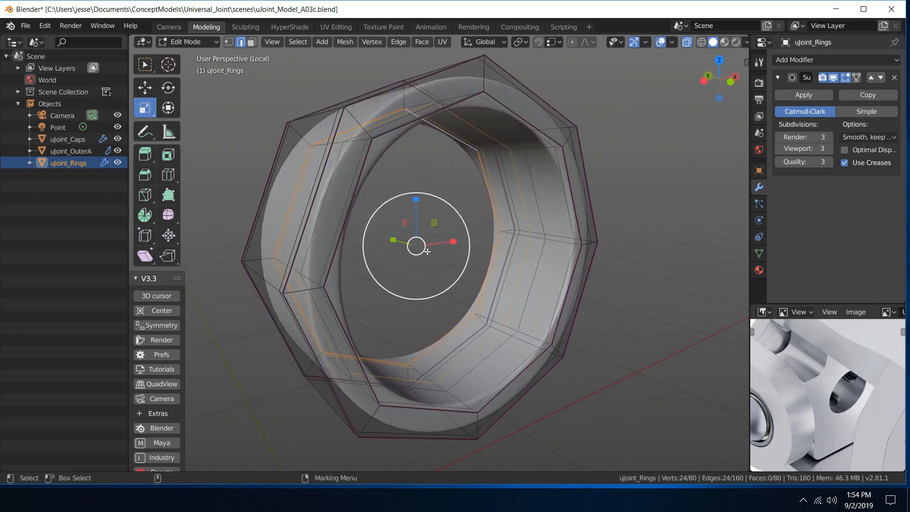
pyautogui.moveTo(422, 246); pyautogui.dragTo(424, 251)
# Compress the narrowed inner loops along the Y axis, finishing with a scale of 0.971
pyautogui.moveTo(423, 252); pyautogui.dragTo(586, 223, button='middle')
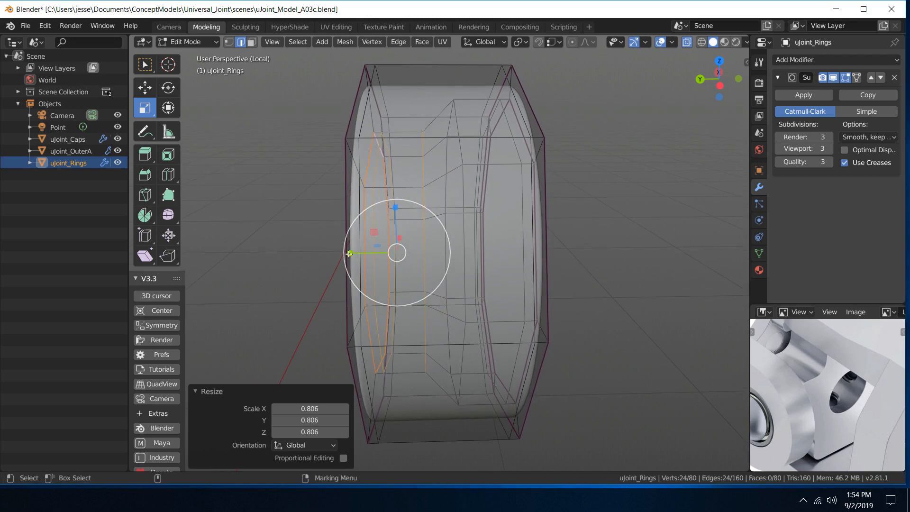
pyautogui.moveTo(349, 253); pyautogui.dragTo(330, 255)
pyautogui.moveTo(323, 213); pyautogui.dragTo(286, 166, button='middle')
pyautogui.moveTo(349, 254); pyautogui.dragTo(346, 254)
pyautogui.moveTo(311, 183); pyautogui.dragTo(424, 149, button='middle')
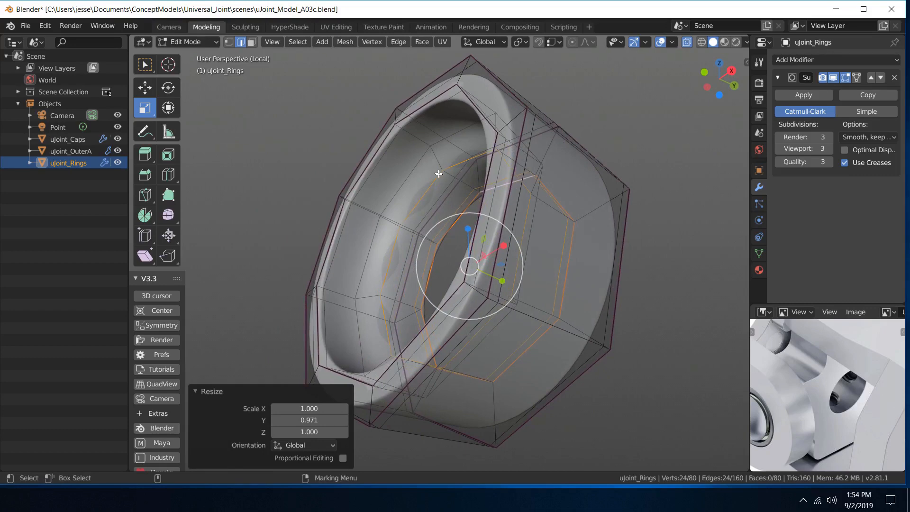
# Add loop cuts on both sides of the ring's inner step, one slid by 0.463 and one by about 0.65, to sharpen it
pyautogui.moveTo(669, 295); pyautogui.dragTo(691, 279, button='middle')
pyautogui.press('w')
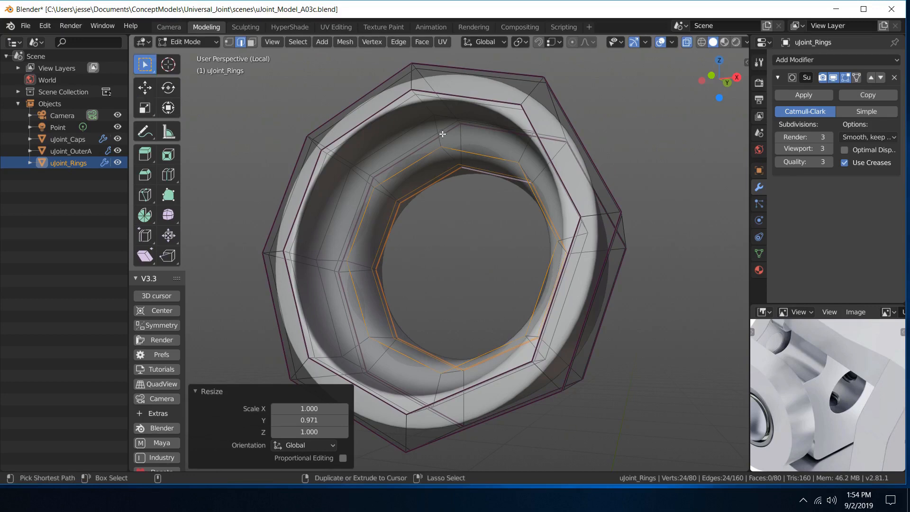
pyautogui.hotkey('ctrl', 'r')
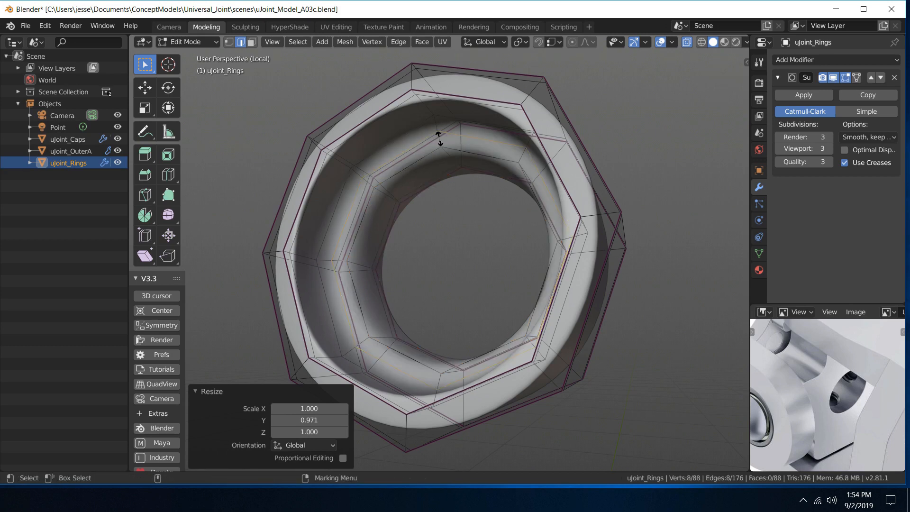
pyautogui.click(440, 139)
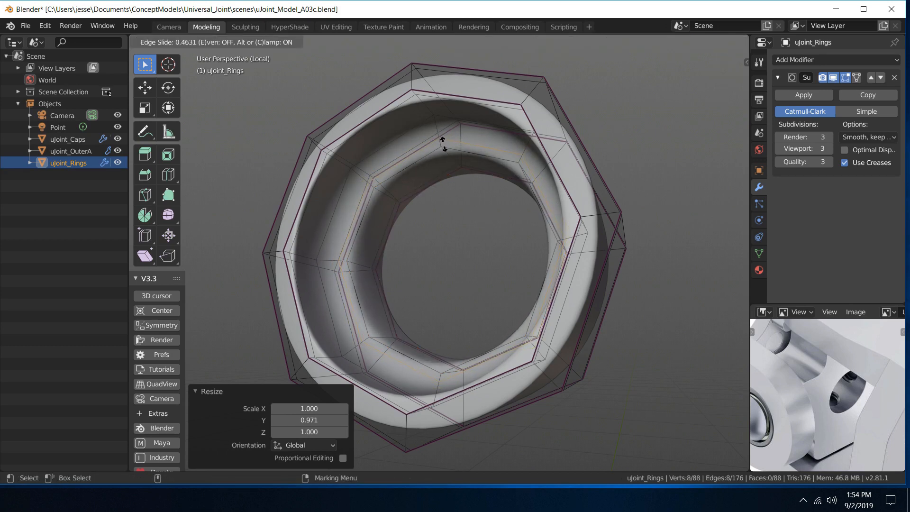
pyautogui.click(443, 142)
pyautogui.moveTo(463, 197); pyautogui.dragTo(448, 158, button='middle')
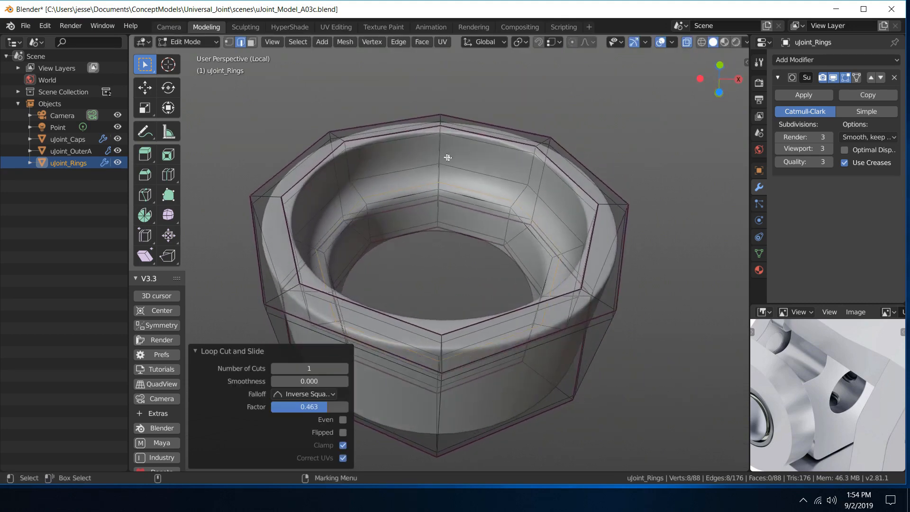
pyautogui.hotkey('ctrl', 'r')
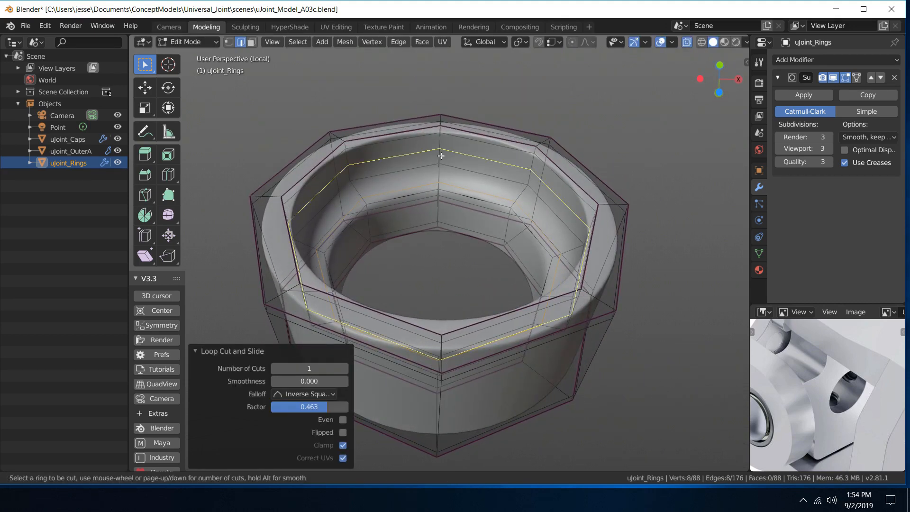
pyautogui.click(442, 155)
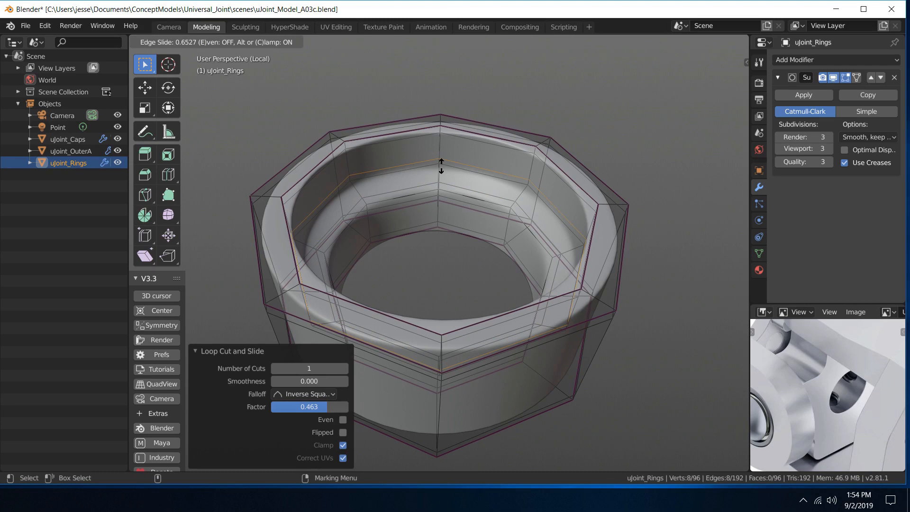
pyautogui.click(441, 165)
# Return to Object Mode, deselect the stepped ring and exit local view to show it in the yoke
pyautogui.moveTo(441, 166); pyautogui.dragTo(489, 184, button='middle')
pyautogui.hotkey('ctrl', 'Tab')
pyautogui.click(566, 151)
pyautogui.hotkey('alt', 'a')
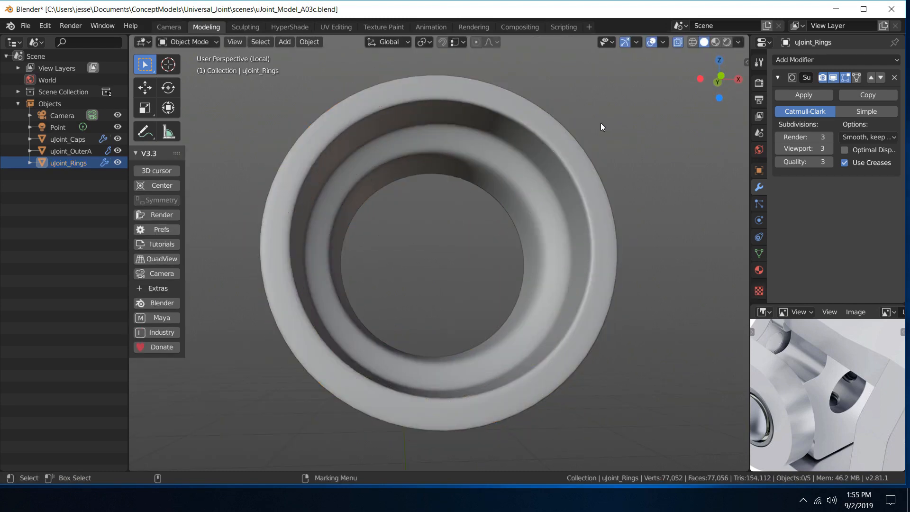
pyautogui.moveTo(601, 123); pyautogui.dragTo(584, 135, button='middle')
pyautogui.press('KP_Divide')
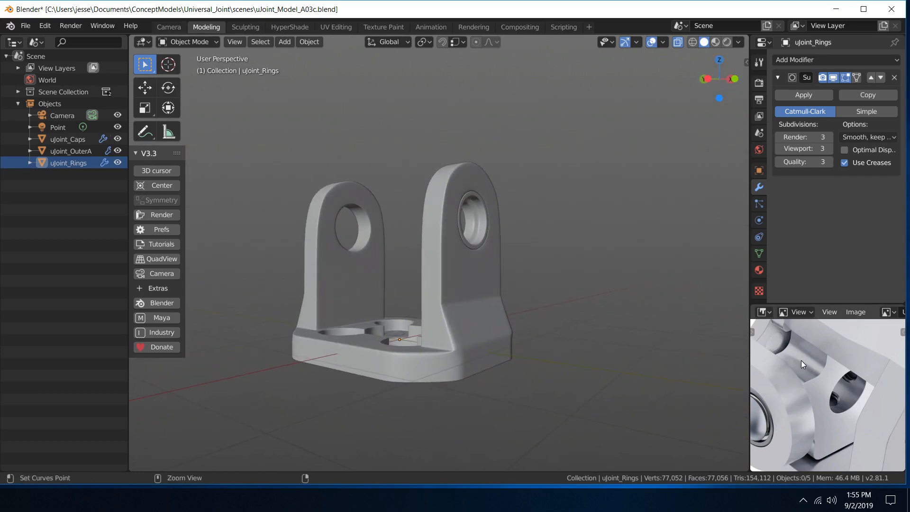
# Check the whole joint in the reference image, then edit the stepped ring in edge selection mode
pyautogui.hotkey('ctrl', 'space')
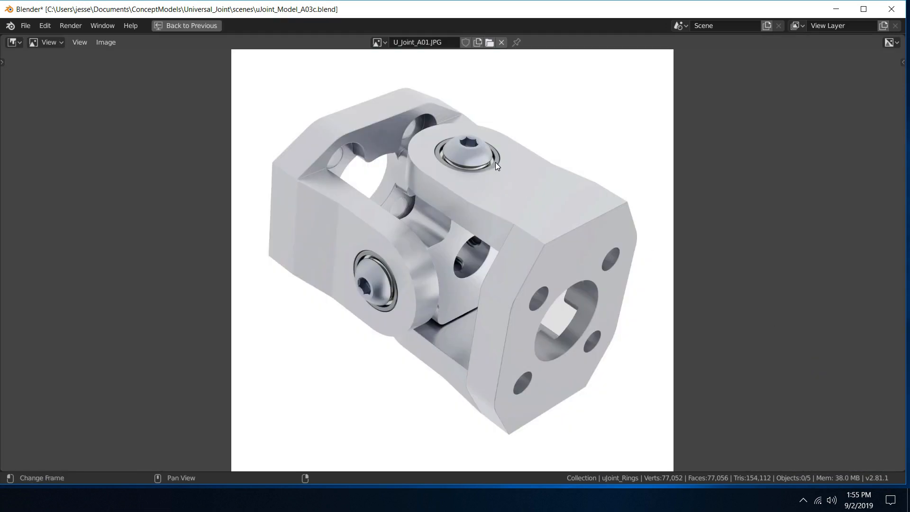
pyautogui.hotkey('ctrl', 'space')
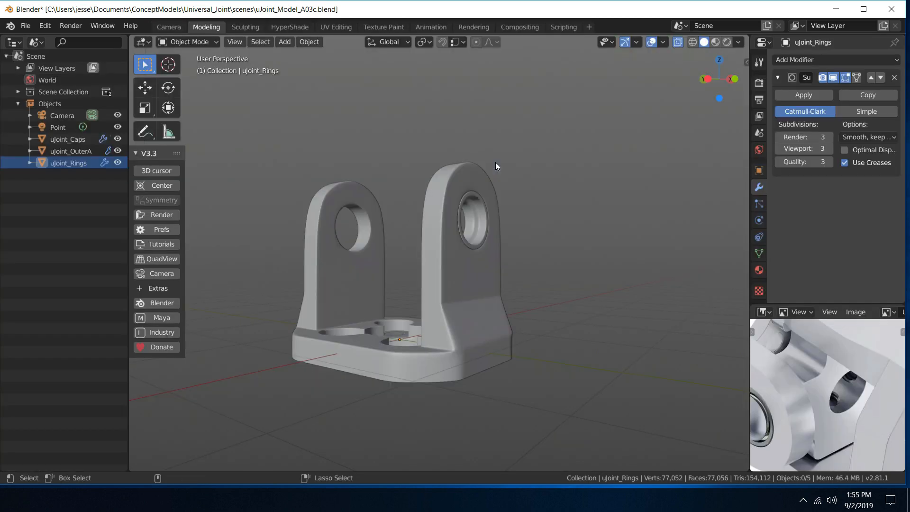
pyautogui.scroll(5, 489, 204)
pyautogui.scroll(-6, 517, 186)
pyautogui.click(469, 218)
pyautogui.scroll(8, 488, 234)
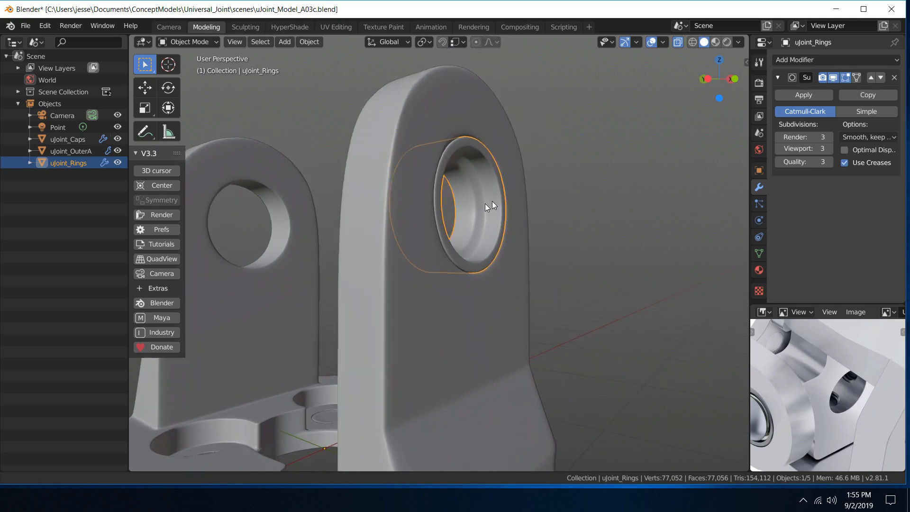
pyautogui.rightClick(406, 236)
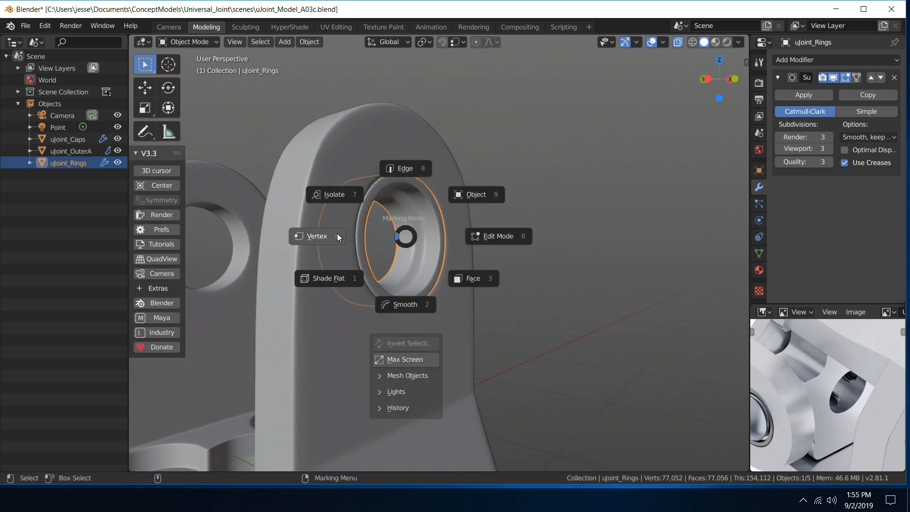
pyautogui.click(315, 236)
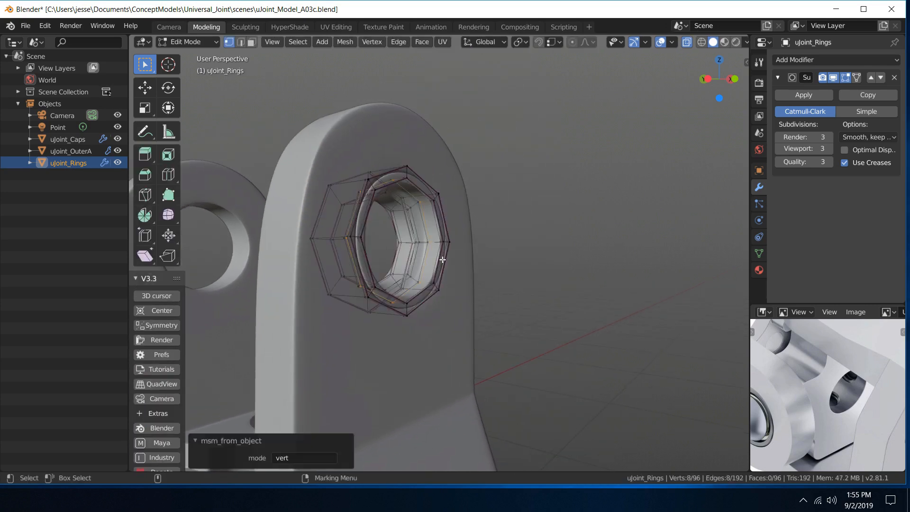
pyautogui.rightClick(414, 242)
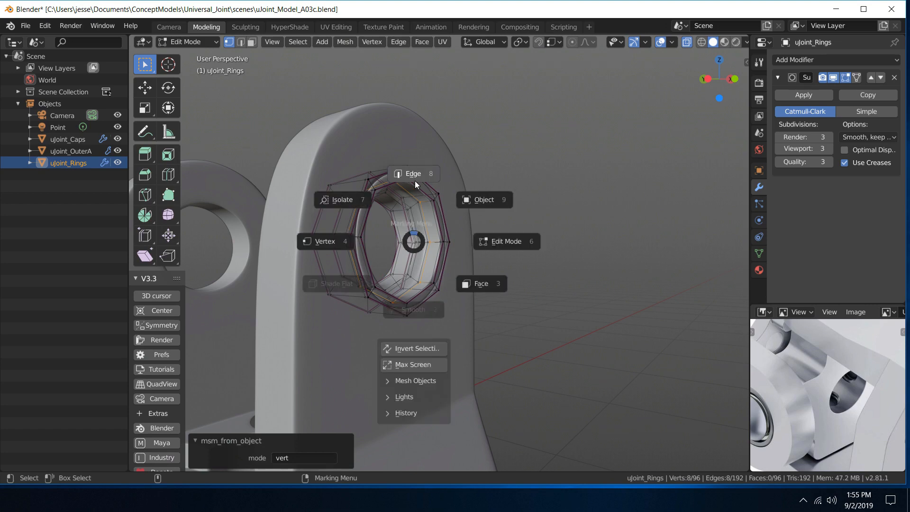
pyautogui.click(414, 181)
# Add the three neighbouring inner step loops to the selected loop and move all four slightly along Y toward the ring's outer face
pyautogui.scroll(4, 436, 238)
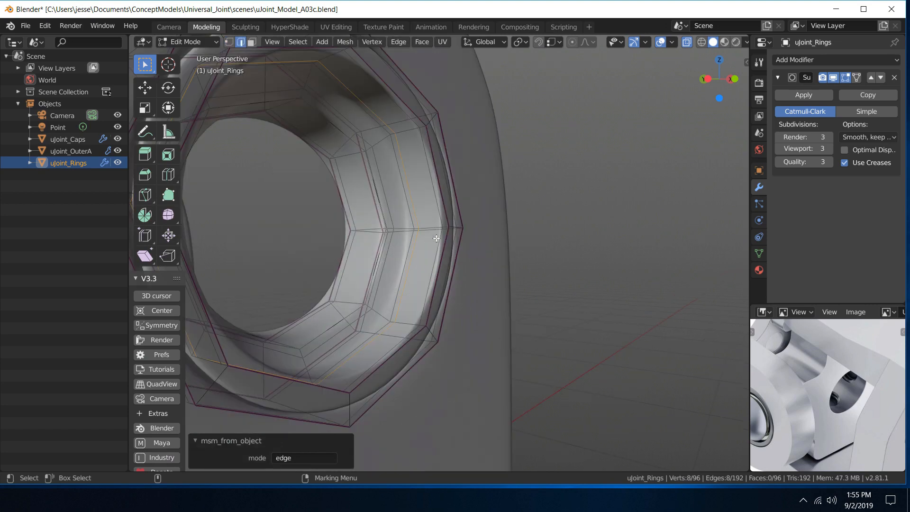
pyautogui.keyDown('alt'); pyautogui.keyDown('shift'); pyautogui.click(405, 206); pyautogui.keyUp('shift'); pyautogui.keyUp('alt')
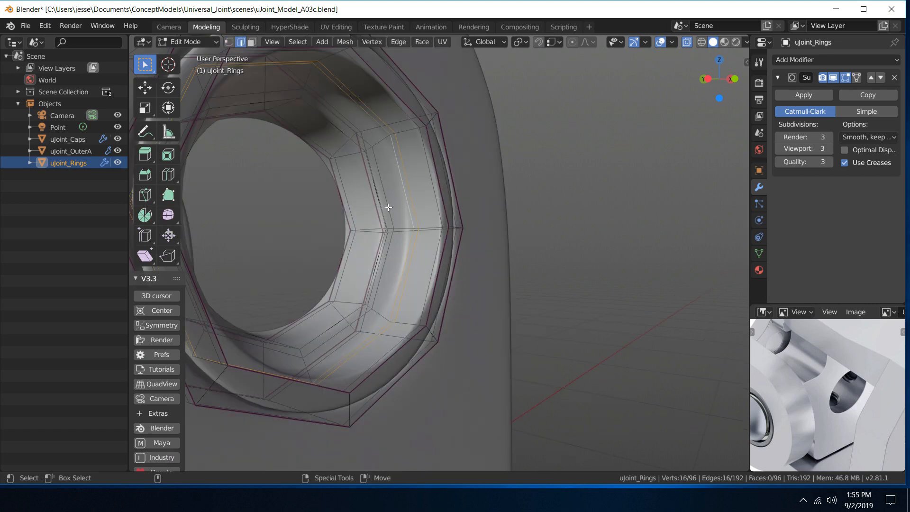
pyautogui.keyDown('alt'); pyautogui.keyDown('shift'); pyautogui.click(389, 208); pyautogui.keyUp('shift'); pyautogui.keyUp('alt')
pyautogui.moveTo(413, 205); pyautogui.dragTo(439, 188, button='middle')
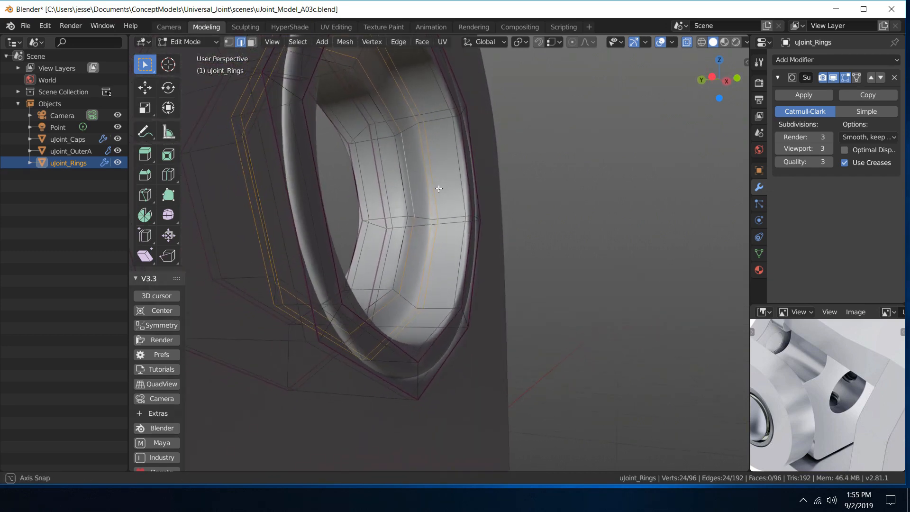
pyautogui.keyDown('alt'); pyautogui.keyDown('shift'); pyautogui.click(403, 190); pyautogui.keyUp('shift'); pyautogui.keyUp('alt')
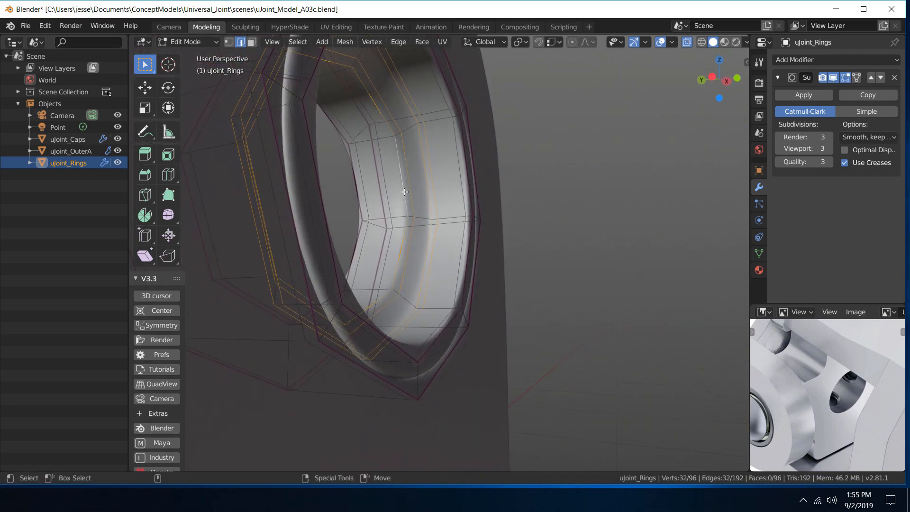
pyautogui.press('w')
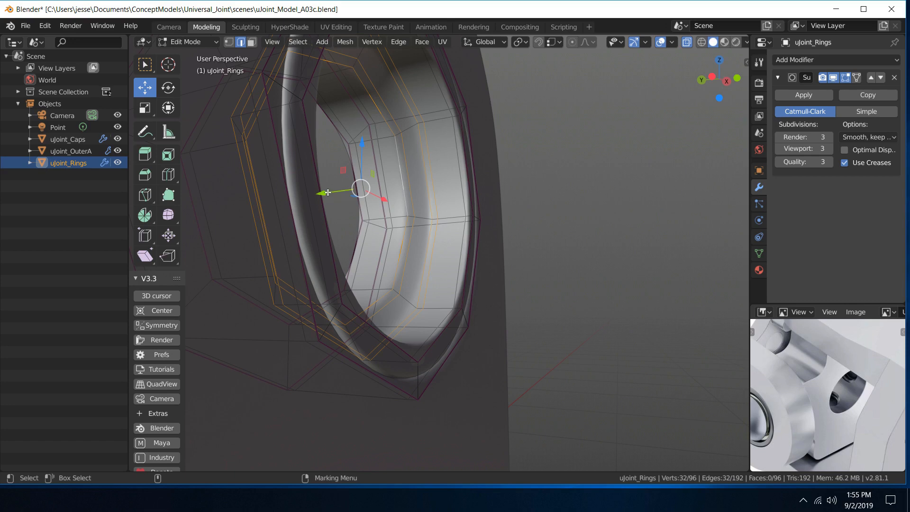
pyautogui.moveTo(328, 193); pyautogui.dragTo(345, 197)
pyautogui.moveTo(536, 201); pyautogui.dragTo(498, 192, button='middle')
# Return to Object Mode with the Select tool active and deselect the ring
pyautogui.press('q')
pyautogui.moveTo(424, 203); pyautogui.dragTo(493, 164, button='right')
pyautogui.click(524, 178)
pyautogui.moveTo(513, 164); pyautogui.dragTo(527, 181, button='middle')
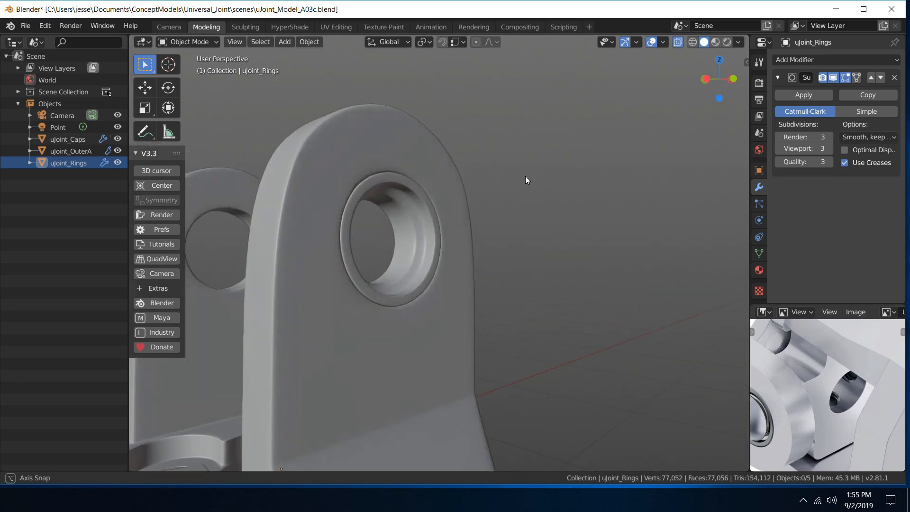
# Save the scene as a new version named uJoint_Model_A04.blend
pyautogui.click(26, 27)
pyautogui.click(72, 118)
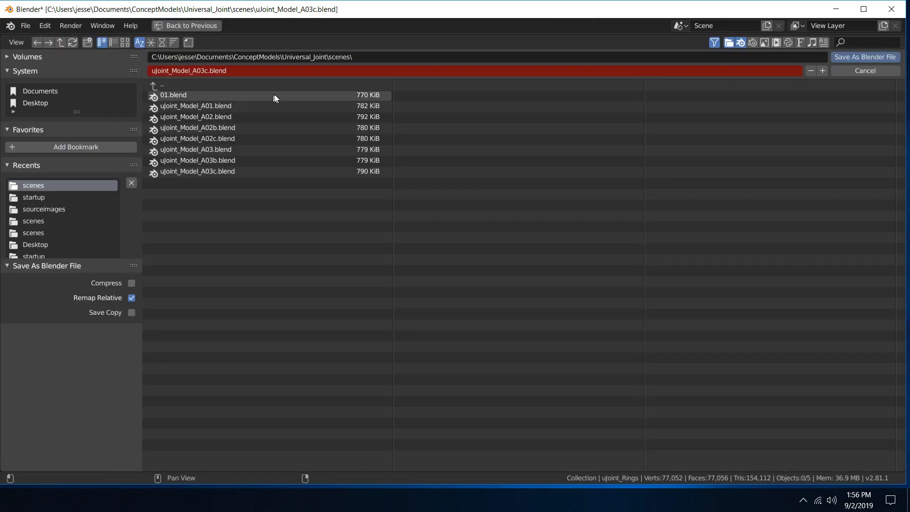
pyautogui.click(206, 71)
pyautogui.click(208, 71)
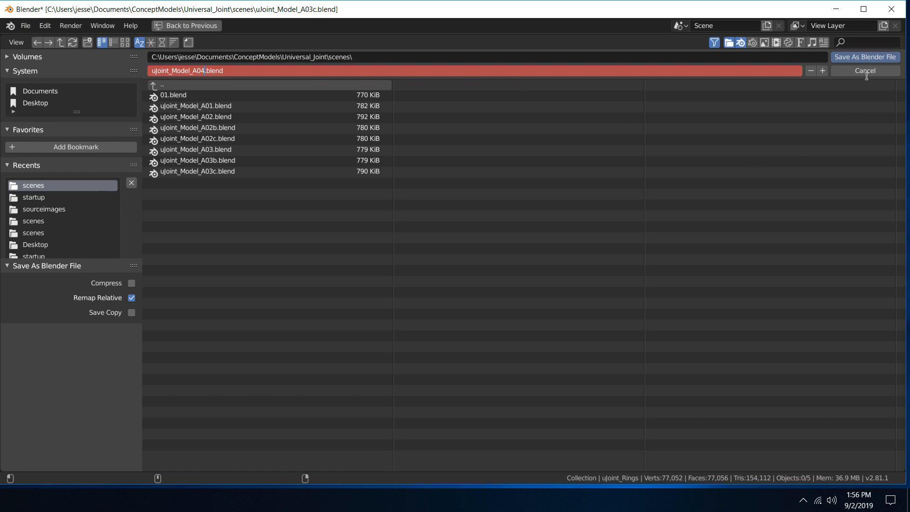
pyautogui.click(860, 59)
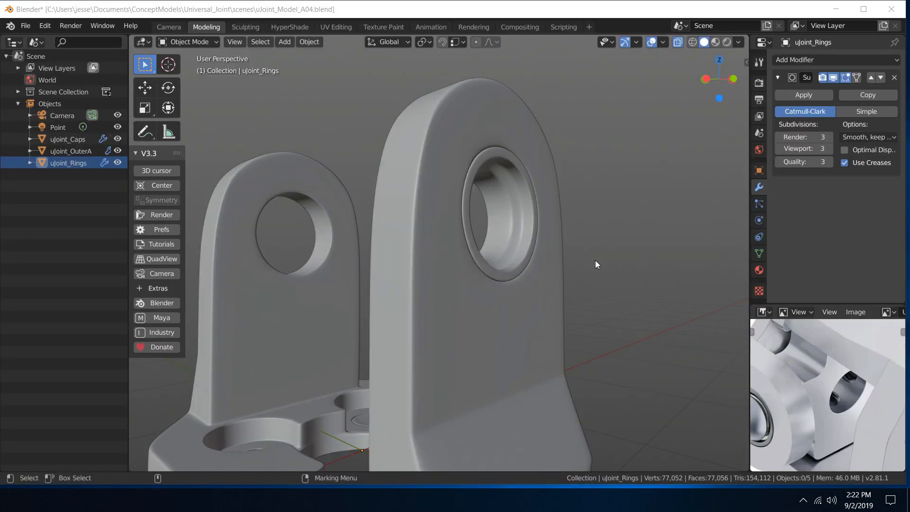
# Examine the ring in the yoke leg and compare it with the bearings around the pins in the reference image
pyautogui.scroll(4, 545, 286)
pyautogui.moveTo(580, 271); pyautogui.dragTo(554, 287)
pyautogui.scroll(-4, 585, 257)
pyautogui.keyDown('alt'); pyautogui.moveTo(585, 256); pyautogui.dragTo(557, 261); pyautogui.keyUp('alt')
pyautogui.click(510, 241)
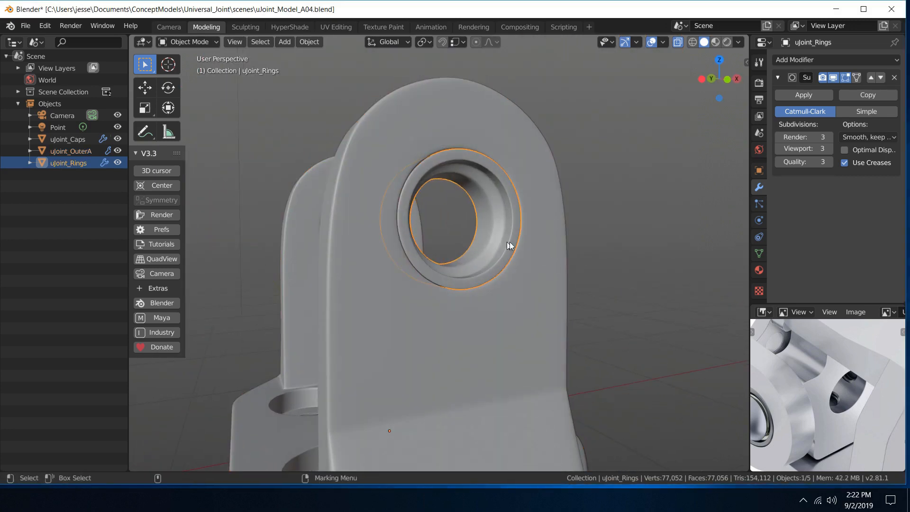
pyautogui.moveTo(605, 230)
pyautogui.keyDown('alt'); pyautogui.mouseDown()
pyautogui.moveTo(613, 234)
pyautogui.moveTo(567, 183)
pyautogui.moveTo(579, 144)
pyautogui.moveTo(610, 212)
pyautogui.mouseUp(); pyautogui.keyUp('alt')
pyautogui.click(614, 233)
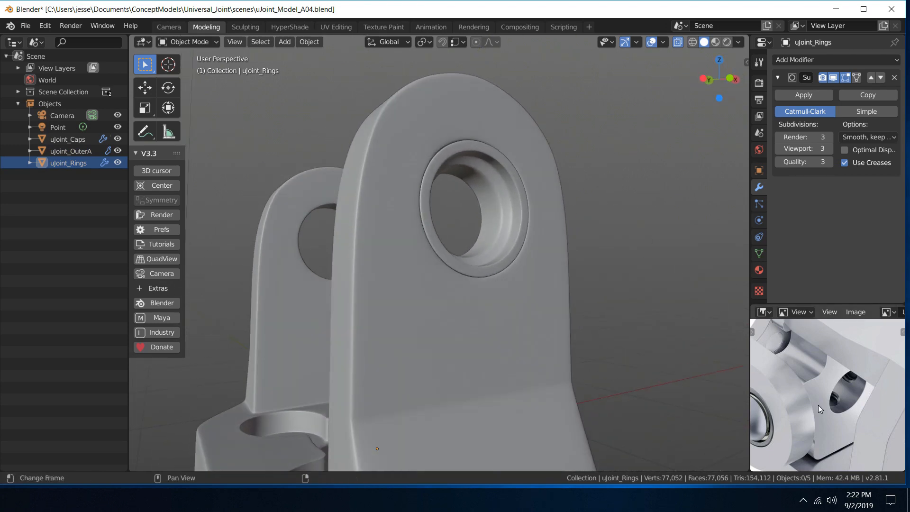
pyautogui.hotkey('ctrl', 'space')
pyautogui.scroll(4, 488, 271)
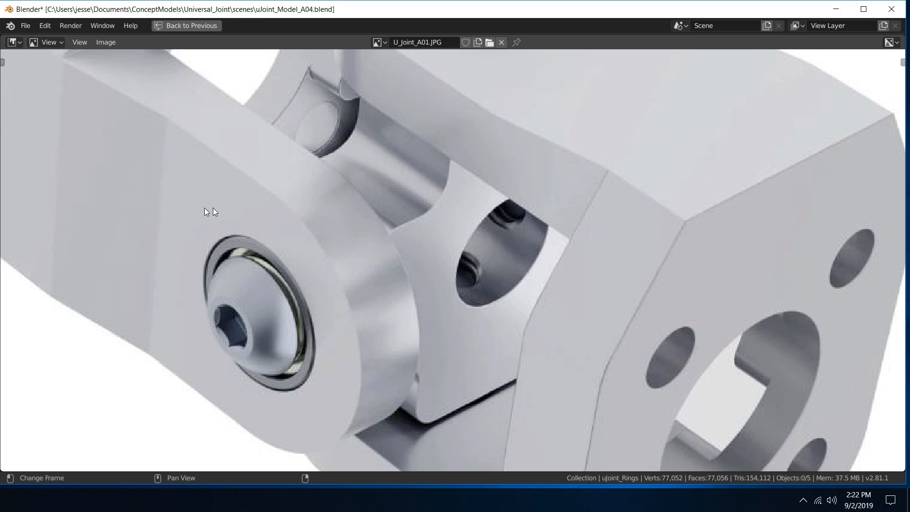
pyautogui.press('Home')
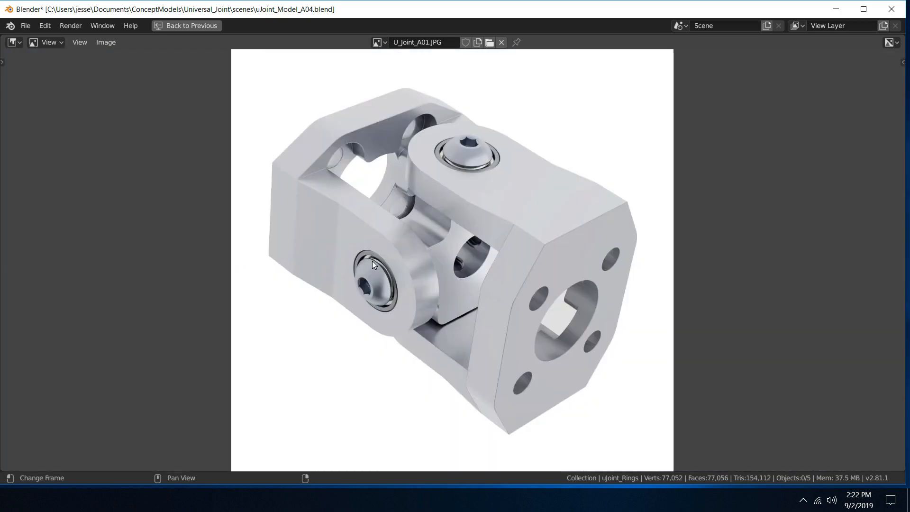
pyautogui.hotkey('ctrl', 'space')
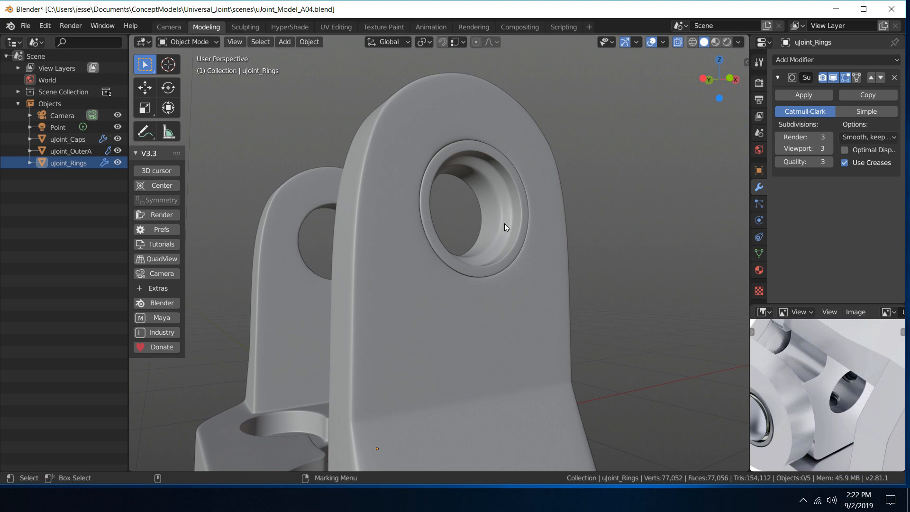
# Select the stepped ring in the yoke's pin hole
pyautogui.moveTo(534, 178); pyautogui.dragTo(459, 213, button='middle')
pyautogui.click(519, 204)
pyautogui.scroll(5, 519, 203)
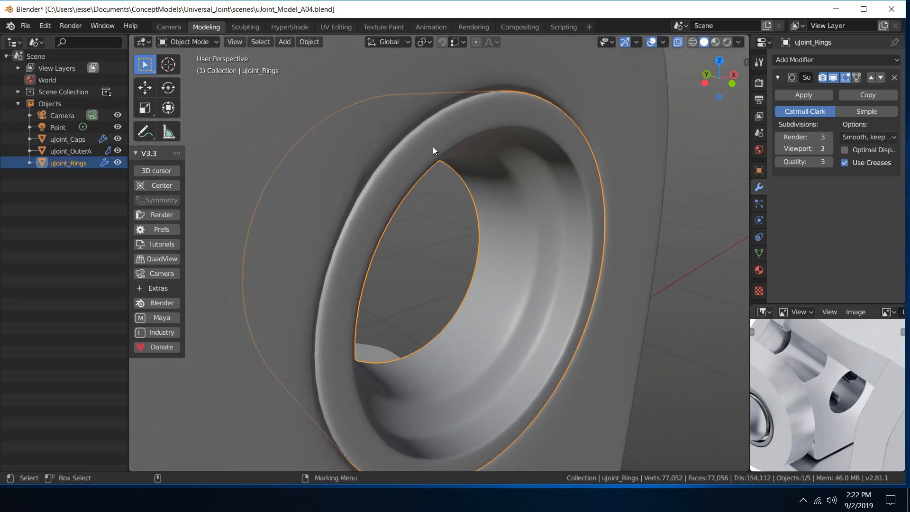
pyautogui.moveTo(433, 146); pyautogui.dragTo(352, 147, button='right')
pyautogui.scroll(-4, 469, 148)
pyautogui.keyDown('alt'); pyautogui.moveTo(468, 147); pyautogui.dragTo(445, 143); pyautogui.keyUp('alt')
pyautogui.scroll(4, 411, 135)
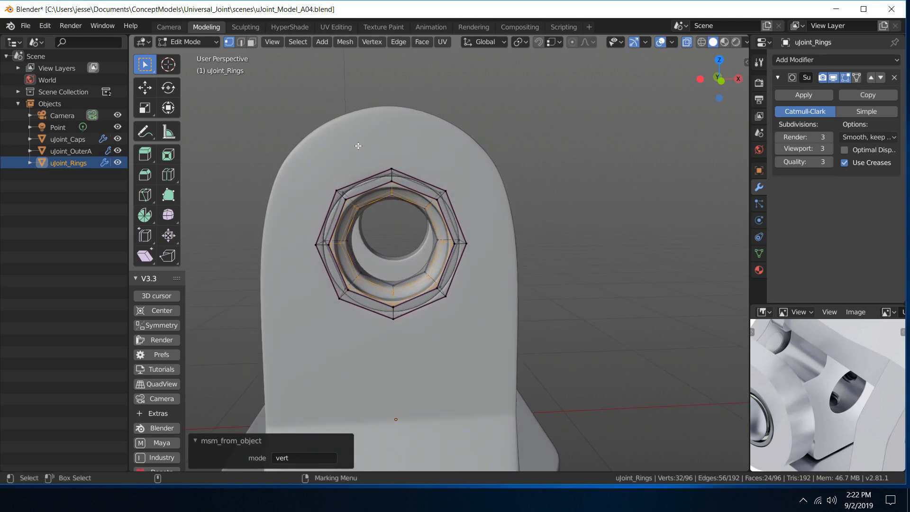
pyautogui.moveTo(366, 151); pyautogui.dragTo(419, 176)
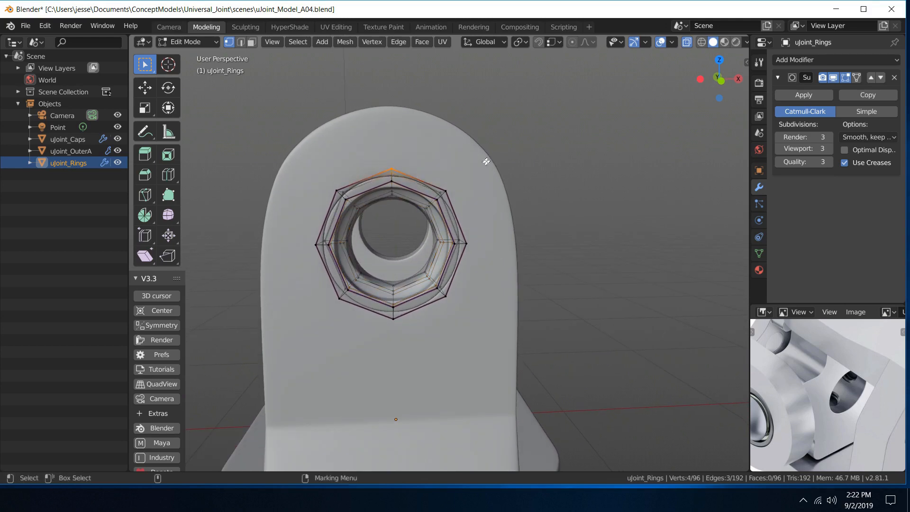
pyautogui.keyDown('alt'); pyautogui.moveTo(488, 158); pyautogui.dragTo(450, 215); pyautogui.keyUp('alt')
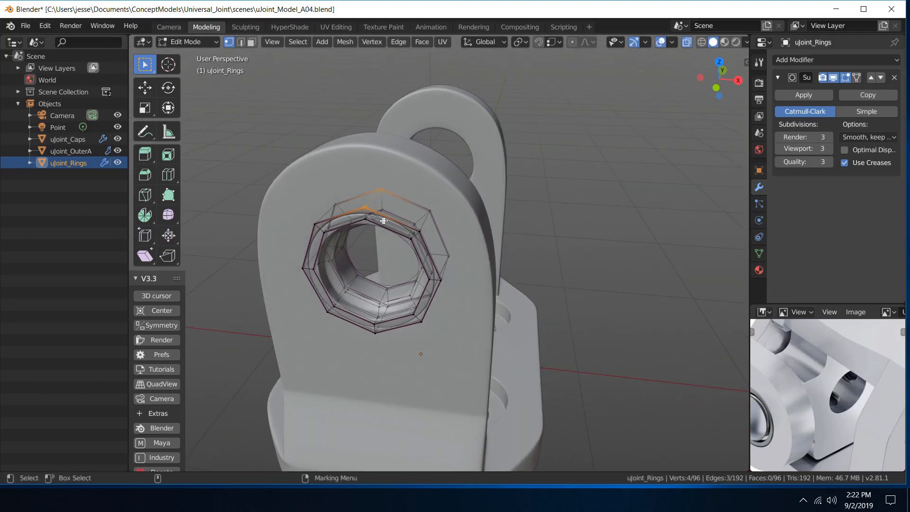
pyautogui.moveTo(383, 220); pyautogui.dragTo(434, 182, button='right')
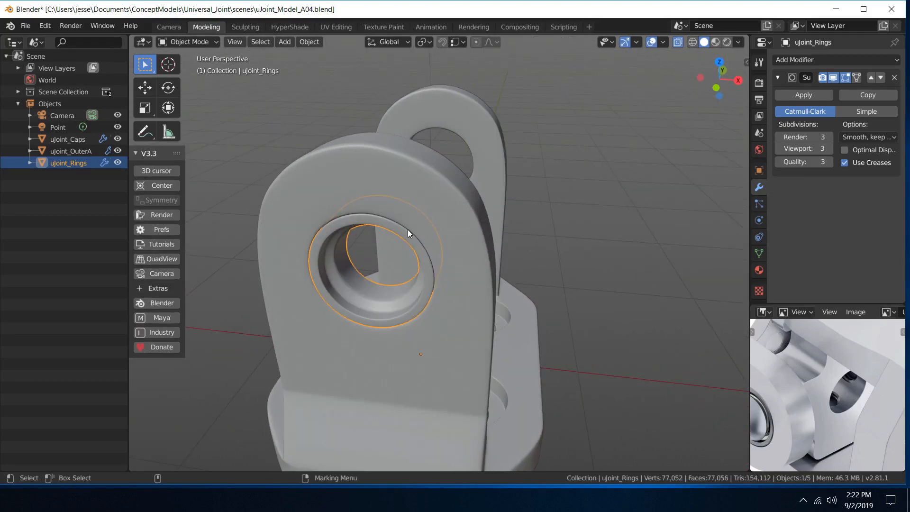
# Isolate the stepped ring in local view and edit it in face selection mode
pyautogui.press('KP_Divide')
pyautogui.moveTo(490, 137); pyautogui.dragTo(571, 185, button='right')
pyautogui.keyDown('alt'); pyautogui.moveTo(571, 184); pyautogui.dragTo(476, 211); pyautogui.keyUp('alt')
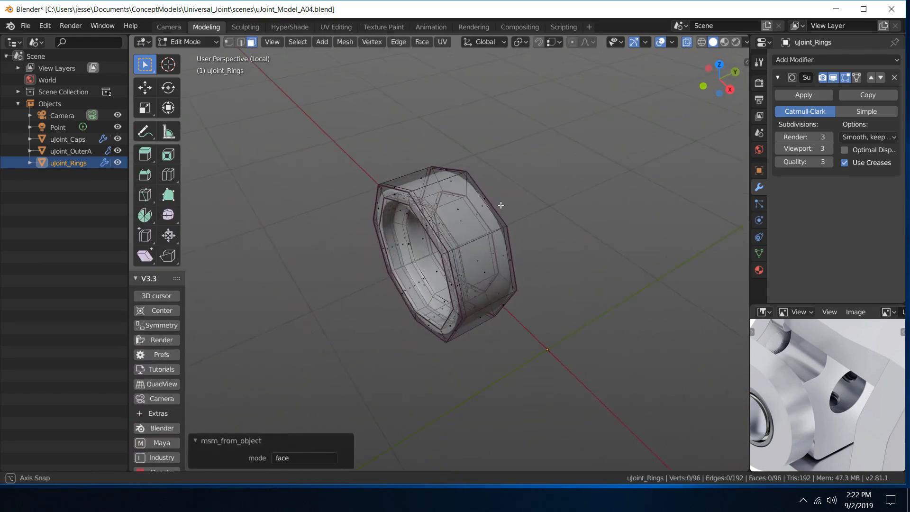
pyautogui.doubleClick(460, 211)
pyautogui.moveTo(459, 210); pyautogui.dragTo(519, 183, button='middle')
# Select all eight faces of the wide outer wall around the ring
pyautogui.click(463, 182)
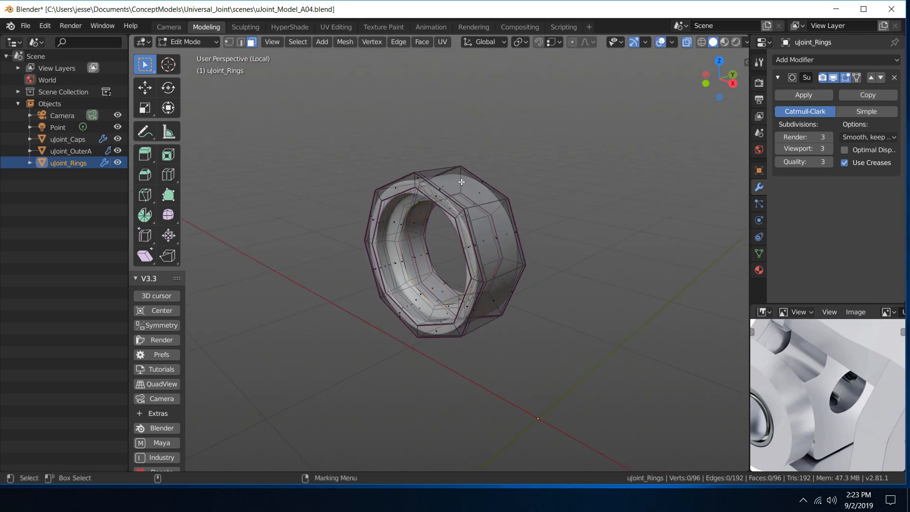
pyautogui.keyDown('shift'); pyautogui.click(501, 239); pyautogui.keyUp('shift')
pyautogui.scroll(-5, 497, 237)
pyautogui.moveTo(540, 233); pyautogui.dragTo(501, 162, button='middle')
pyautogui.keyDown('shift'); pyautogui.click(441, 278); pyautogui.keyUp('shift')
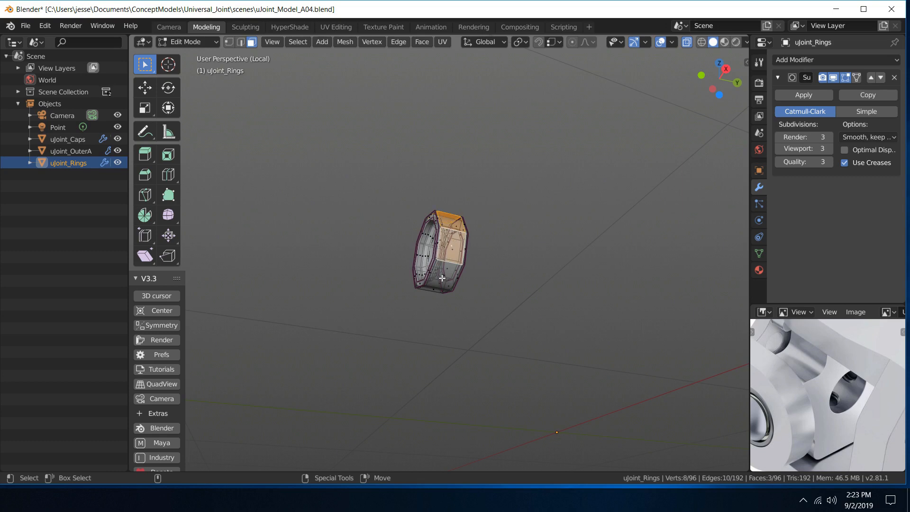
pyautogui.keyDown('shift'); pyautogui.click(445, 278); pyautogui.keyUp('shift')
pyautogui.moveTo(445, 278); pyautogui.dragTo(628, 205, button='middle')
pyautogui.scroll(4, 433, 275)
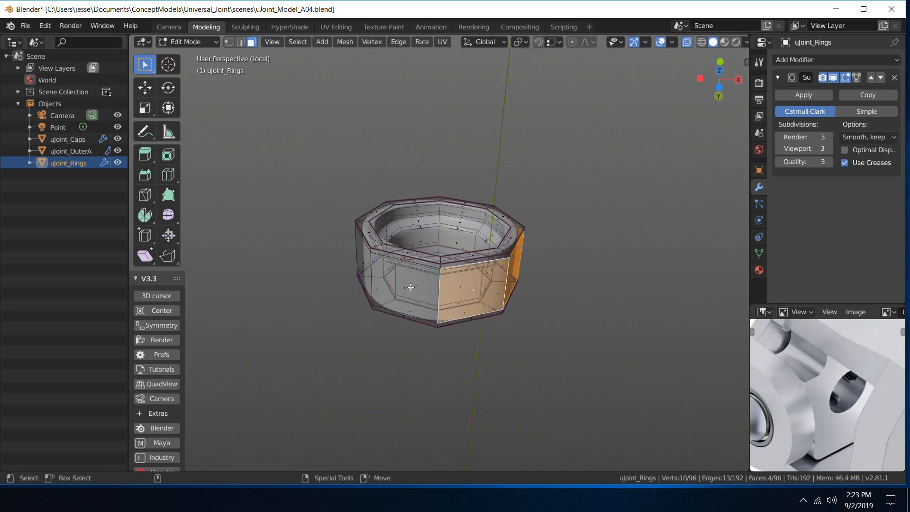
pyautogui.keyDown('shift'); pyautogui.click(410, 287); pyautogui.keyUp('shift')
pyautogui.moveTo(410, 287); pyautogui.dragTo(452, 279, button='middle')
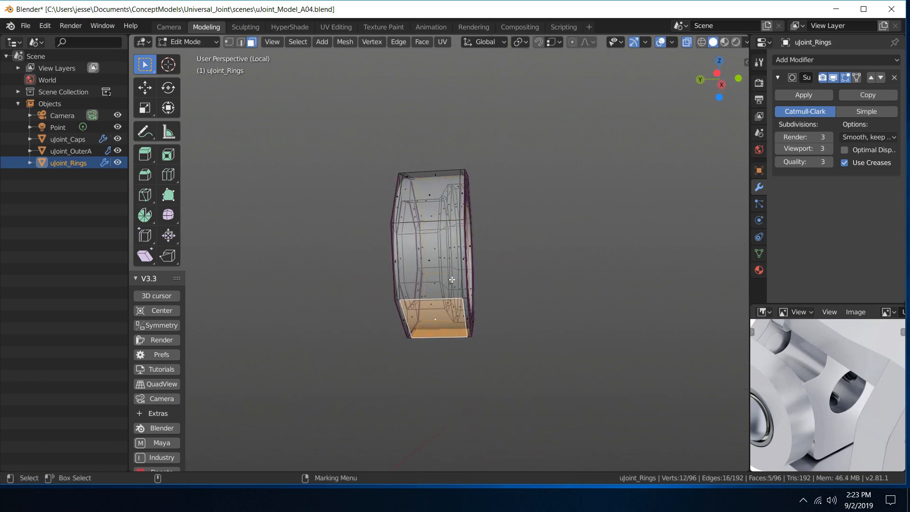
pyautogui.keyDown('shift'); pyautogui.click(432, 260); pyautogui.keyUp('shift')
pyautogui.keyDown('shift'); pyautogui.click(435, 195); pyautogui.keyUp('shift')
pyautogui.moveTo(435, 194)
pyautogui.mouseDown(button='middle')
pyautogui.moveTo(559, 197)
pyautogui.moveTo(503, 285)
pyautogui.moveTo(431, 206)
pyautogui.mouseUp(button='middle')
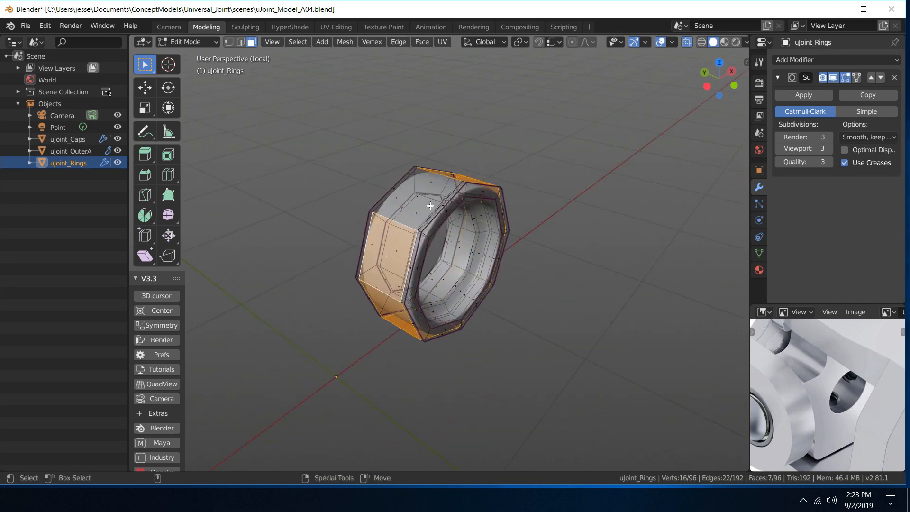
pyautogui.keyDown('shift'); pyautogui.click(419, 199); pyautogui.keyUp('shift')
pyautogui.moveTo(568, 177); pyautogui.dragTo(462, 195, button='middle')
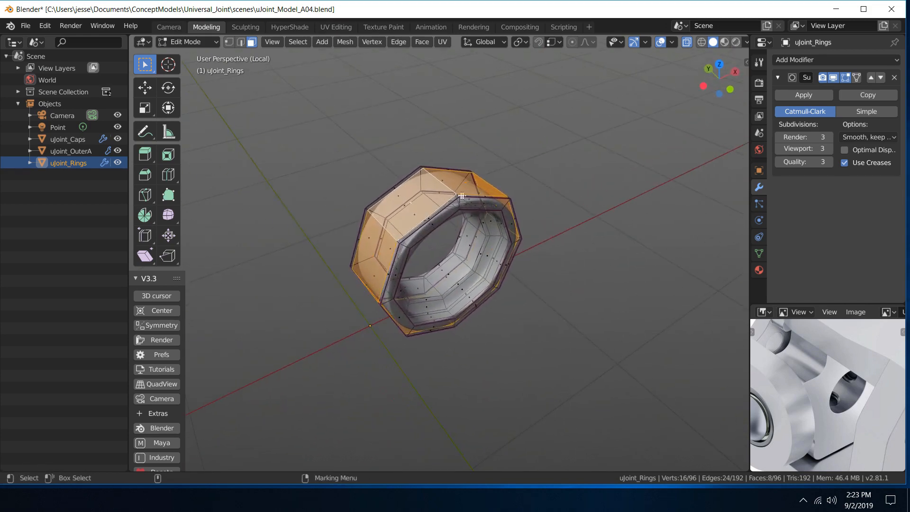
# In vertex mode, grow the outer wall selection by one ring of faces and scale it uniformly by 0.976
pyautogui.moveTo(444, 194); pyautogui.dragTo(380, 192, button='right')
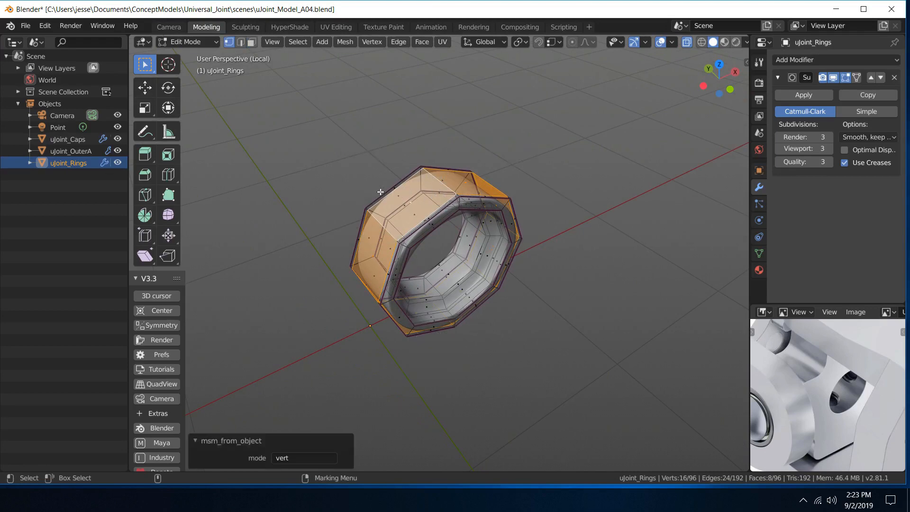
pyautogui.moveTo(563, 167); pyautogui.dragTo(536, 132, button='middle')
pyautogui.hotkey('shift', '.')
pyautogui.press('r')
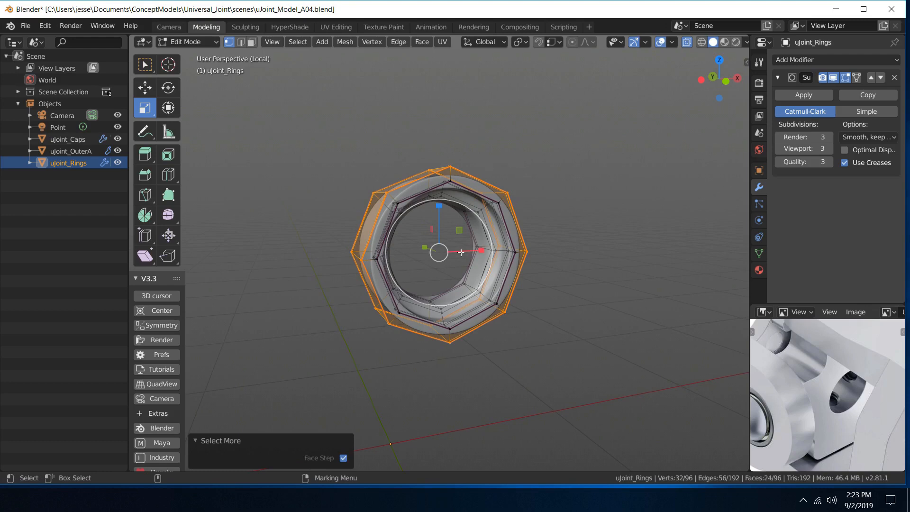
pyautogui.moveTo(449, 246); pyautogui.dragTo(446, 247)
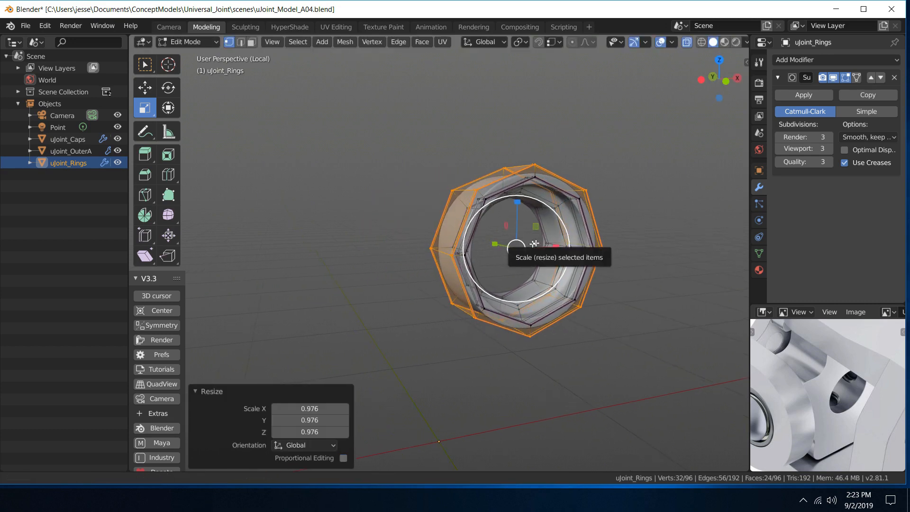
# Scale the selected outer wall of the ring uniformly by 1.035
pyautogui.moveTo(499, 237); pyautogui.dragTo(559, 250, button='middle')
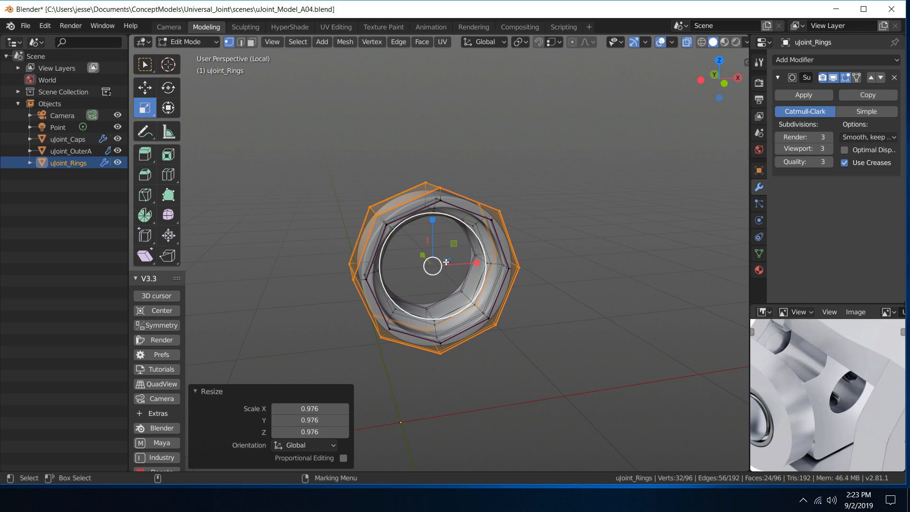
pyautogui.press('s')
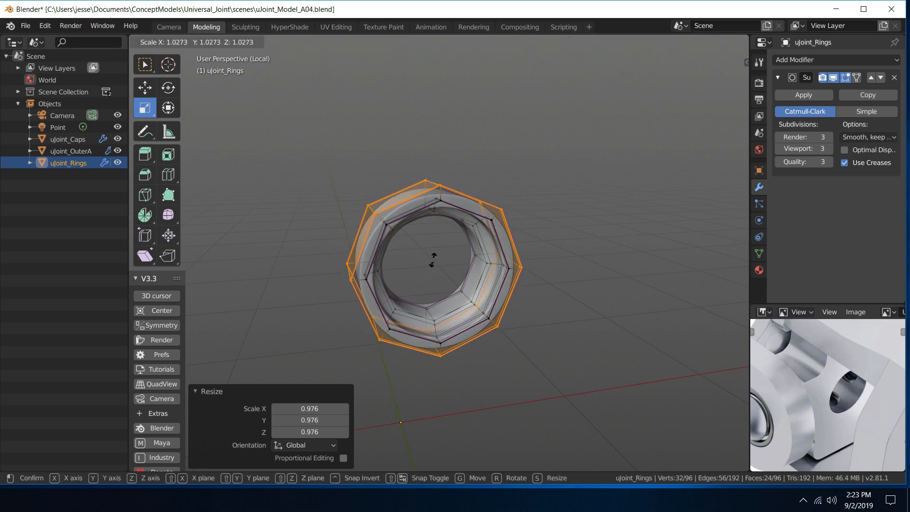
pyautogui.click(434, 259)
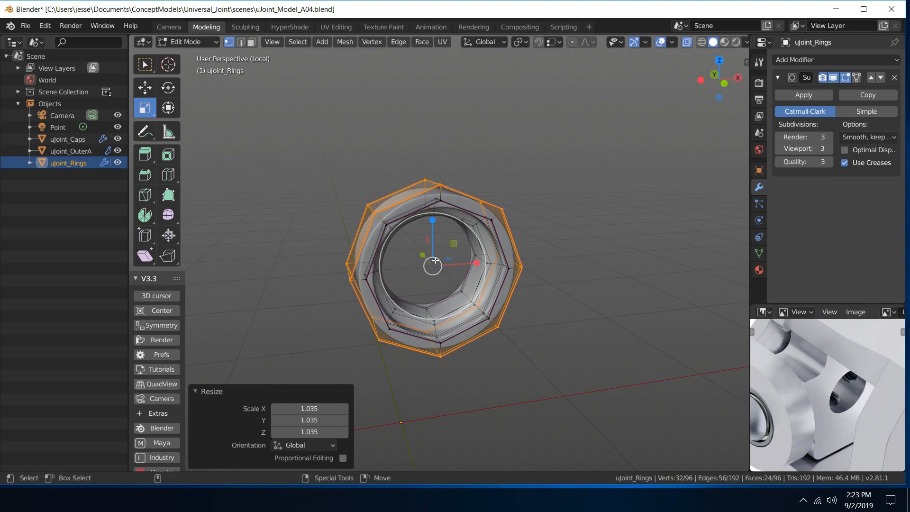
# Leave local view and scale the ring's outer wall down slightly to fit inside the yoke's pin hole
pyautogui.moveTo(455, 213); pyautogui.dragTo(646, 227, button='middle')
pyautogui.press('KP_Divide')
pyautogui.scroll(5, 564, 149)
pyautogui.scroll(1, 443, 322)
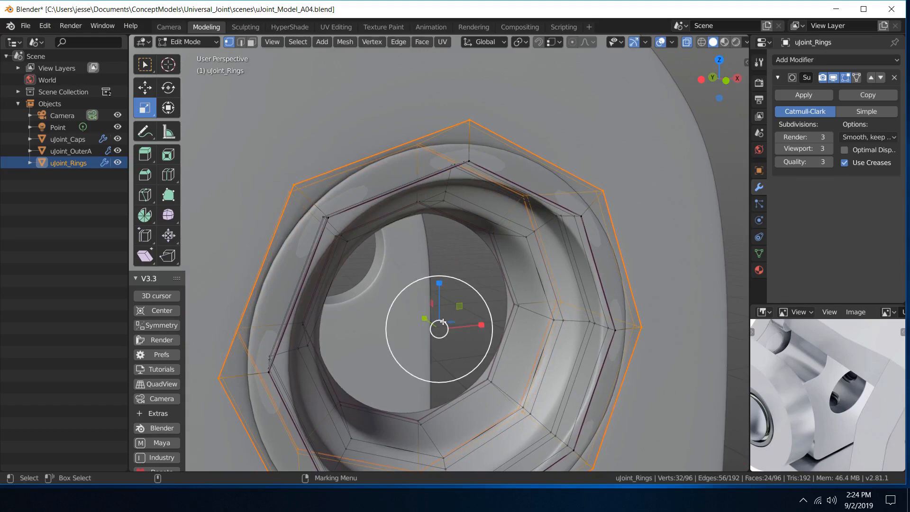
pyautogui.press('s')
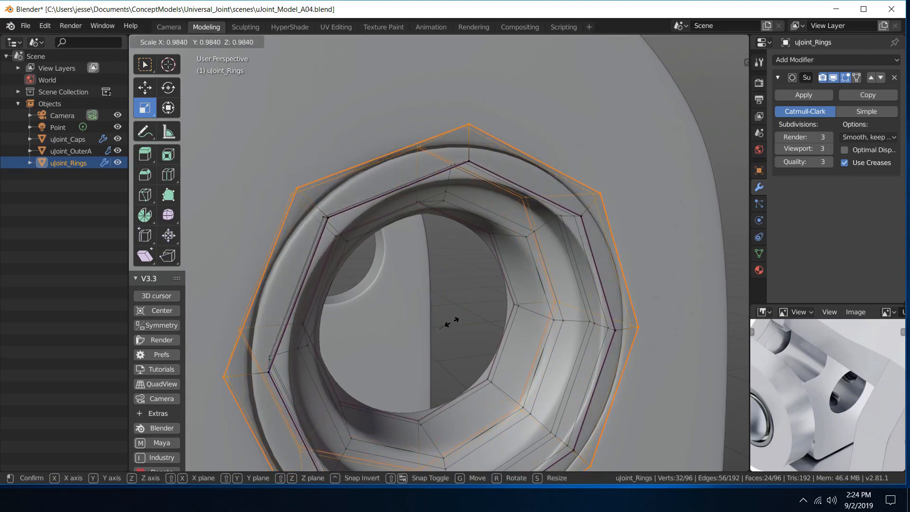
pyautogui.click(451, 323)
pyautogui.keyDown('shift'); pyautogui.moveTo(452, 322); pyautogui.dragTo(564, 250, button='middle'); pyautogui.keyUp('shift')
pyautogui.press('s')
pyautogui.click(449, 280)
pyautogui.press('w')
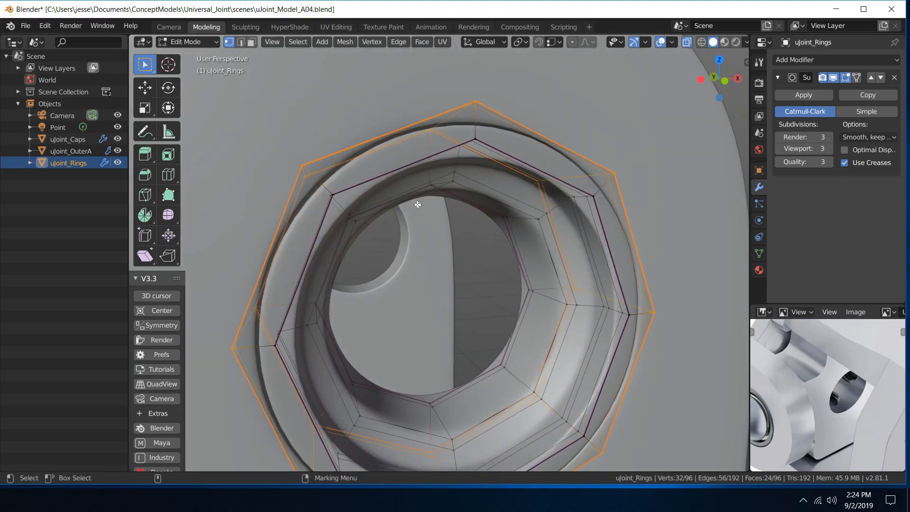
# In edge mode, select the ring's front outer edge loop and bevel it by 0.00333 m with one segment
pyautogui.moveTo(382, 185); pyautogui.dragTo(371, 122, button='right')
pyautogui.moveTo(371, 121); pyautogui.dragTo(401, 125, button='middle')
pyautogui.keyDown('alt'); pyautogui.click(576, 162); pyautogui.keyUp('alt')
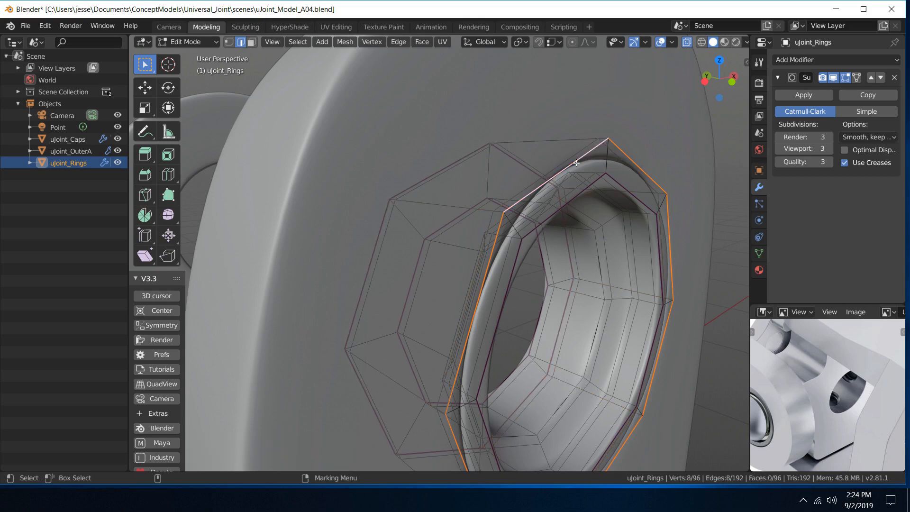
pyautogui.moveTo(647, 249); pyautogui.dragTo(637, 246, button='middle')
pyautogui.hotkey('ctrl', 'b')
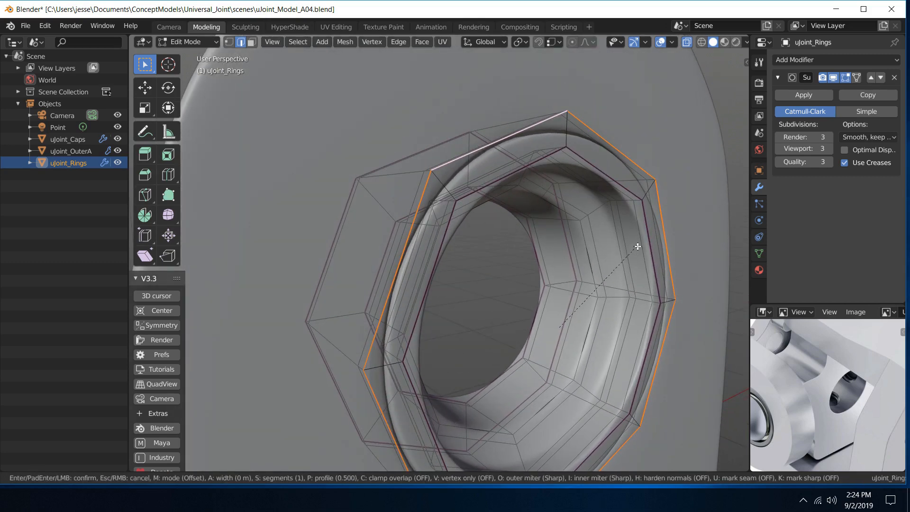
pyautogui.click(662, 271)
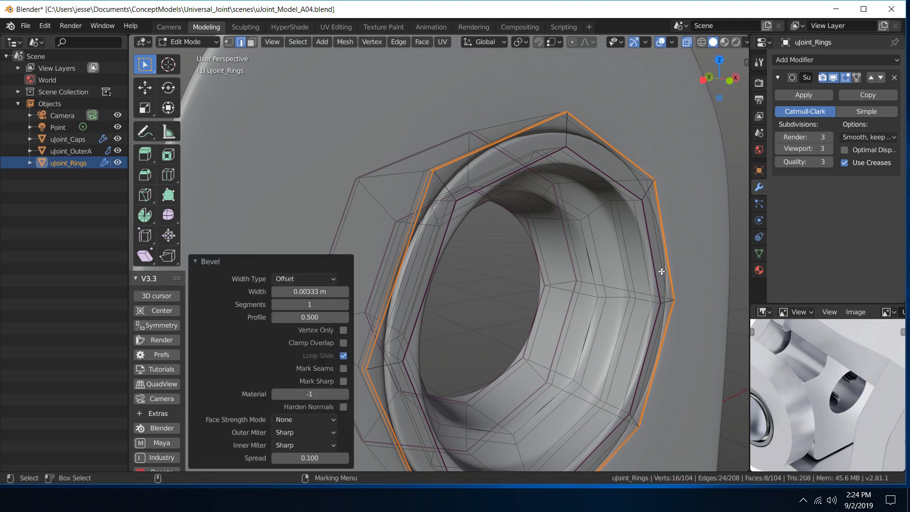
# Select the front edge loop of the ring's new bevel and scale it uniformly by 0.981
pyautogui.keyDown('alt'); pyautogui.click(460, 160); pyautogui.keyUp('alt')
pyautogui.scroll(-4, 460, 160)
pyautogui.scroll(5, 505, 248)
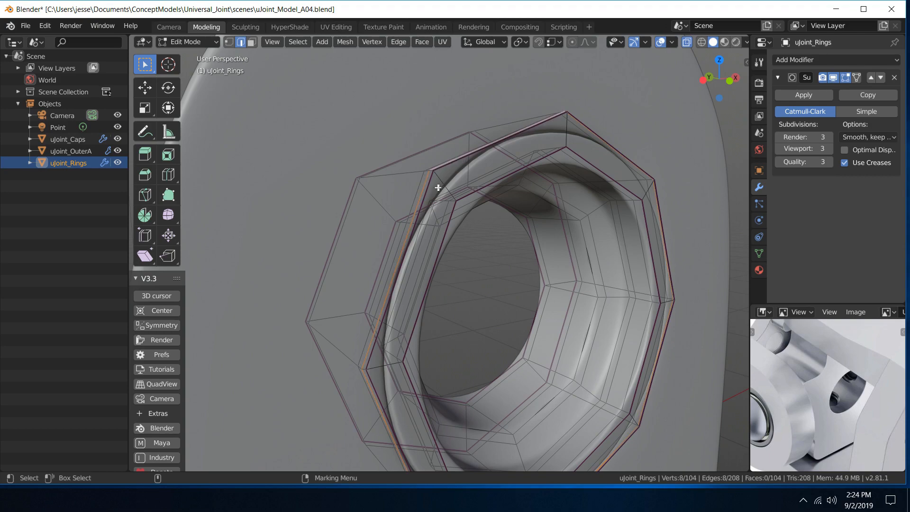
pyautogui.moveTo(439, 190); pyautogui.dragTo(563, 207, button='middle')
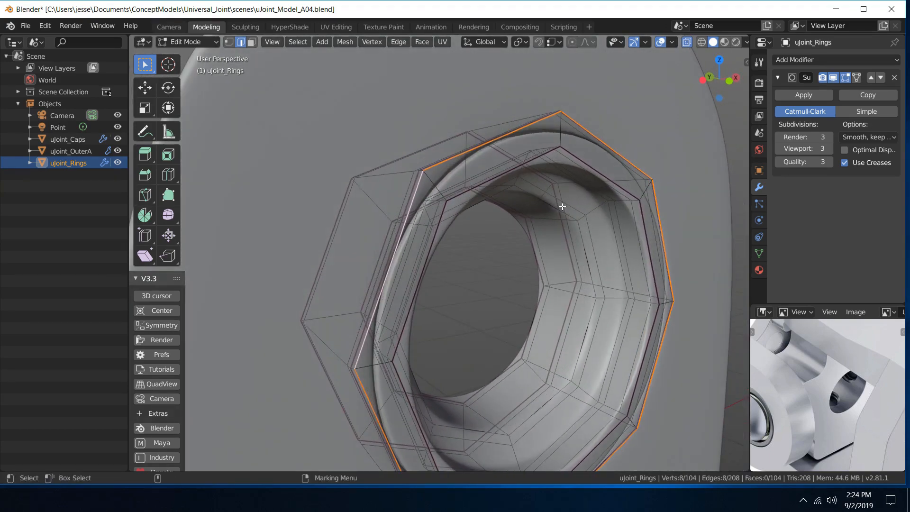
pyautogui.press('r')
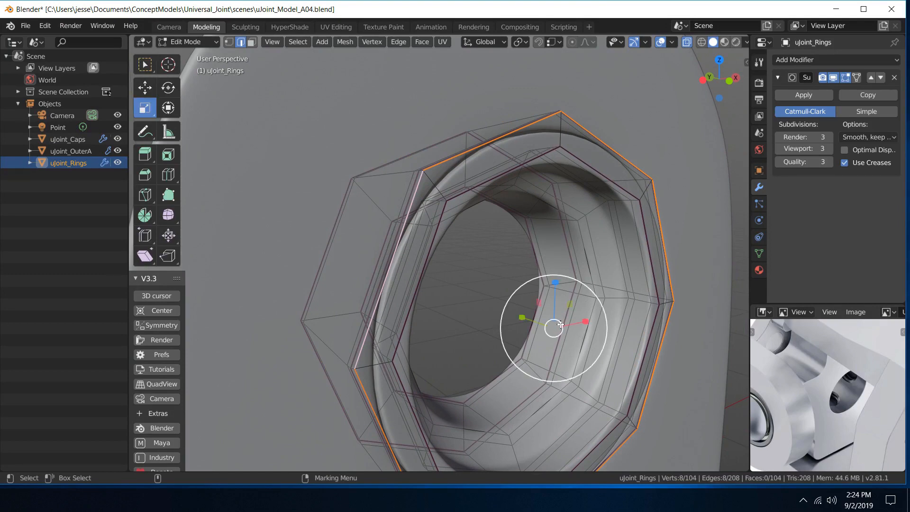
pyautogui.moveTo(561, 334); pyautogui.dragTo(561, 333)
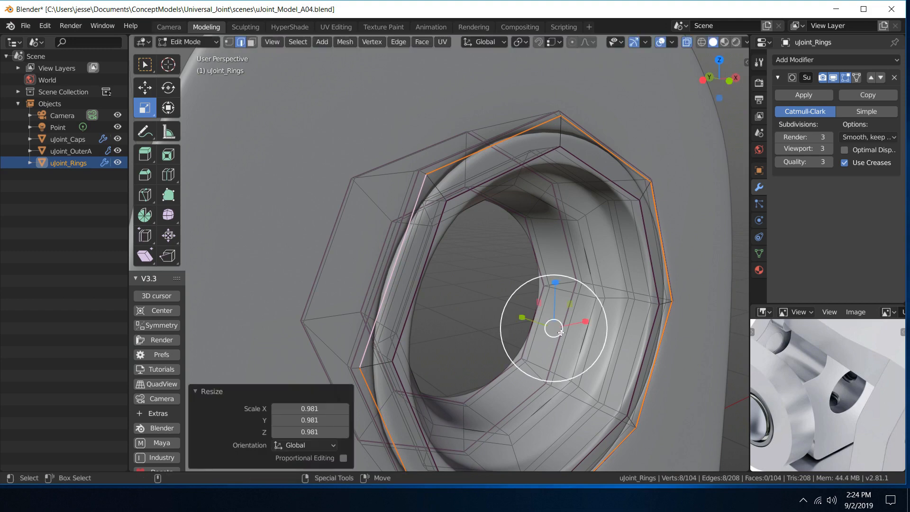
# Return to object mode, deselect the ring and examine how it fits in the yoke's pin hole from several angles
pyautogui.moveTo(559, 327); pyautogui.dragTo(483, 184, button='middle')
pyautogui.moveTo(363, 164); pyautogui.dragTo(416, 130, button='right')
pyautogui.click(371, 235)
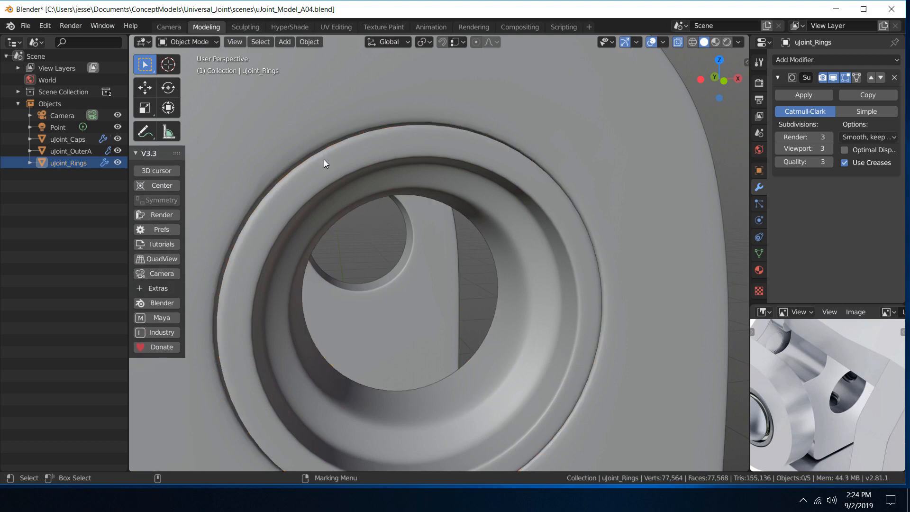
pyautogui.scroll(-5, 323, 160)
pyautogui.moveTo(474, 200); pyautogui.dragTo(598, 191, button='middle')
pyautogui.scroll(5, 435, 190)
pyautogui.scroll(-5, 432, 164)
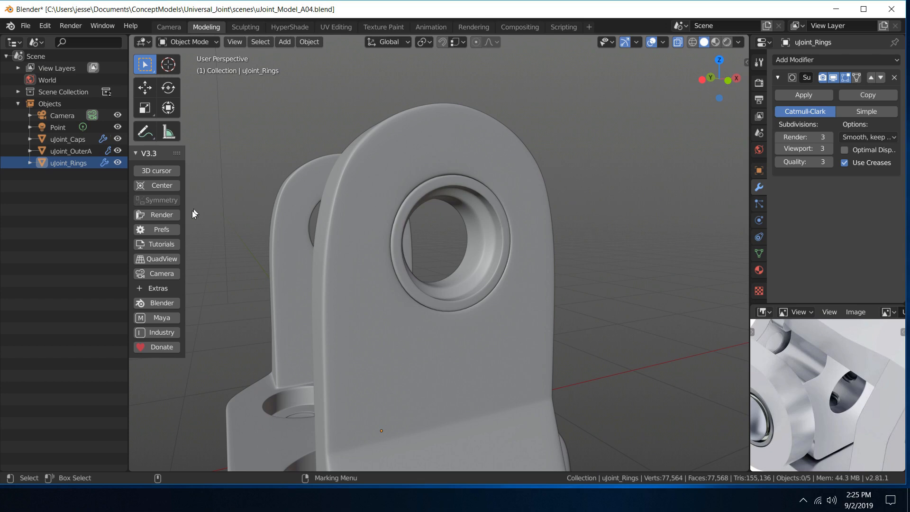
pyautogui.moveTo(193, 211); pyautogui.dragTo(385, 229, button='middle')
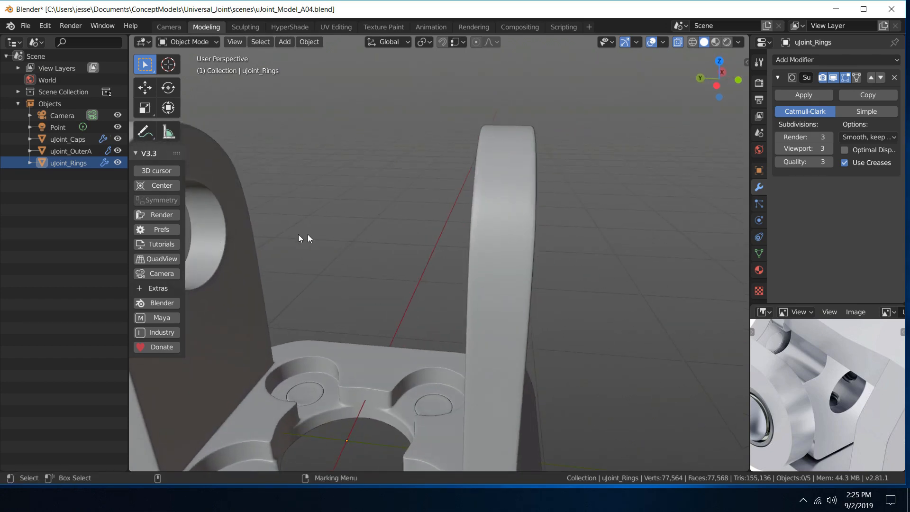
pyautogui.moveTo(303, 238); pyautogui.dragTo(485, 210, button='middle')
# Select the ring in the yoke's pin hole and remove its Subdivision Surface modifier
pyautogui.click(484, 209)
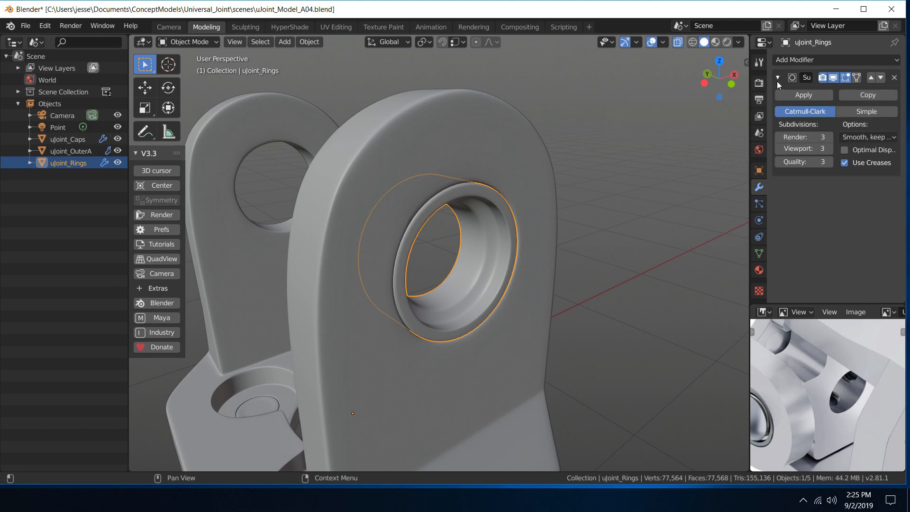
pyautogui.click(895, 78)
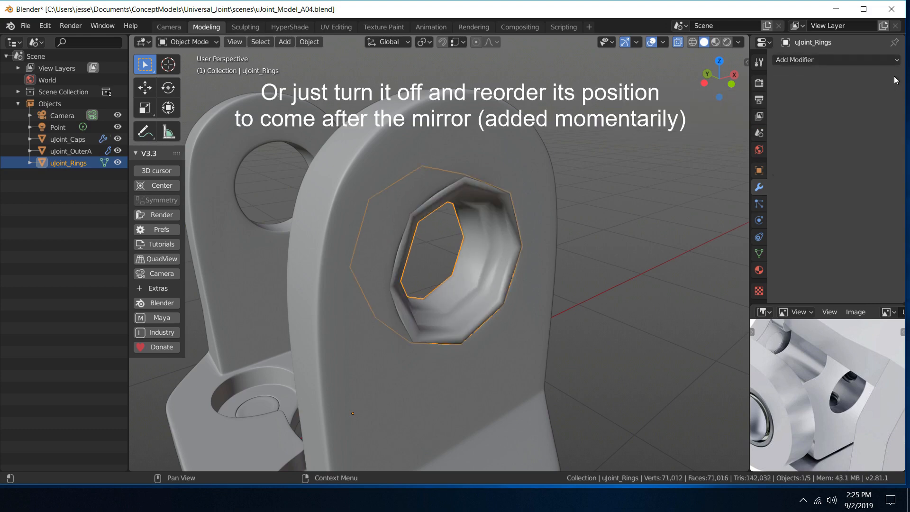
pyautogui.moveTo(622, 130)
pyautogui.mouseDown(button='middle')
pyautogui.moveTo(614, 123)
pyautogui.moveTo(631, 128)
pyautogui.mouseUp(button='middle')
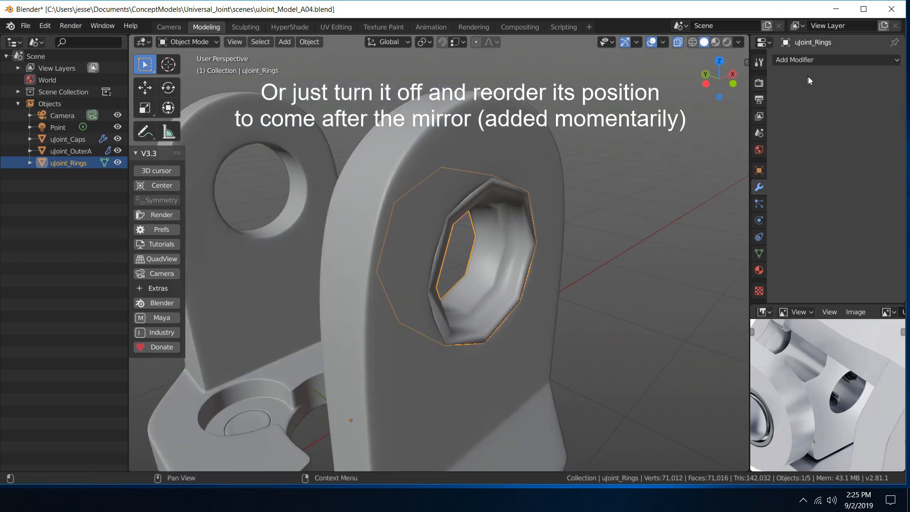
# Add a Mirror modifier to the ring, mirroring on the Y axis only, to fill the opposite yoke arm's hole
pyautogui.click(817, 58)
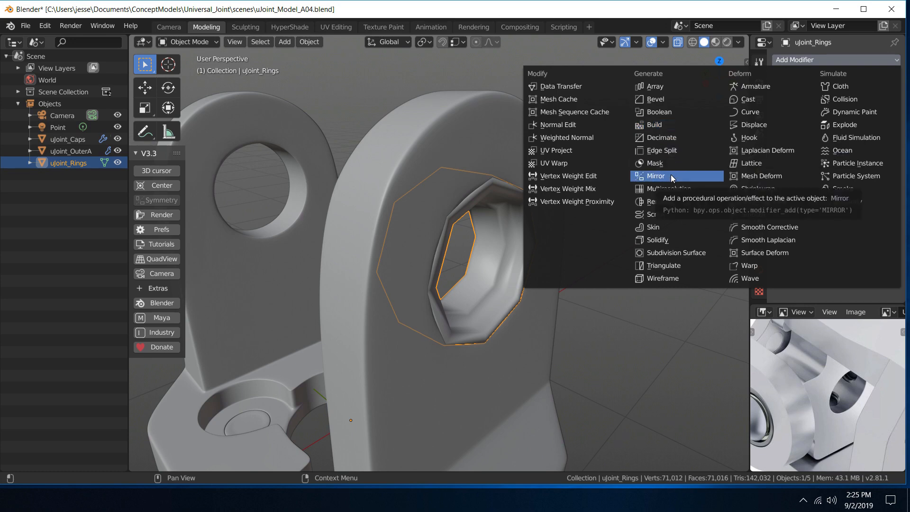
pyautogui.click(684, 176)
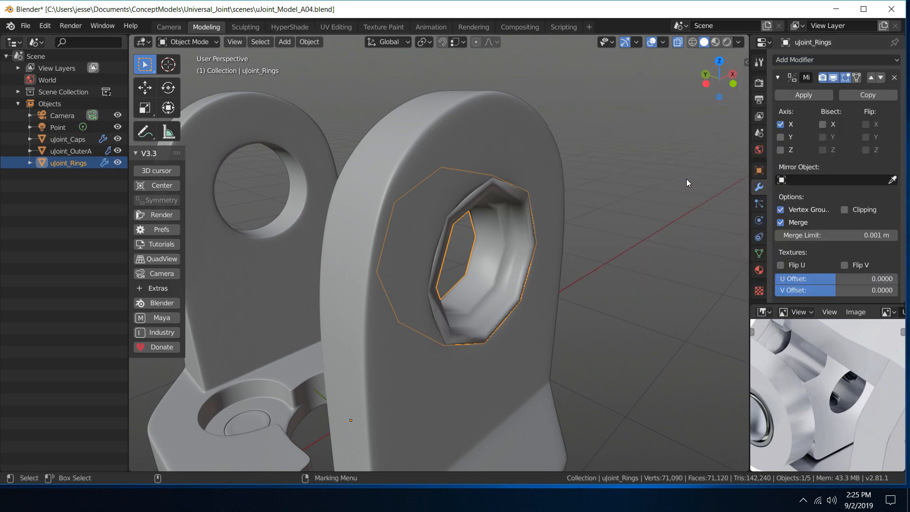
pyautogui.scroll(-8, 644, 184)
pyautogui.scroll(4, 644, 188)
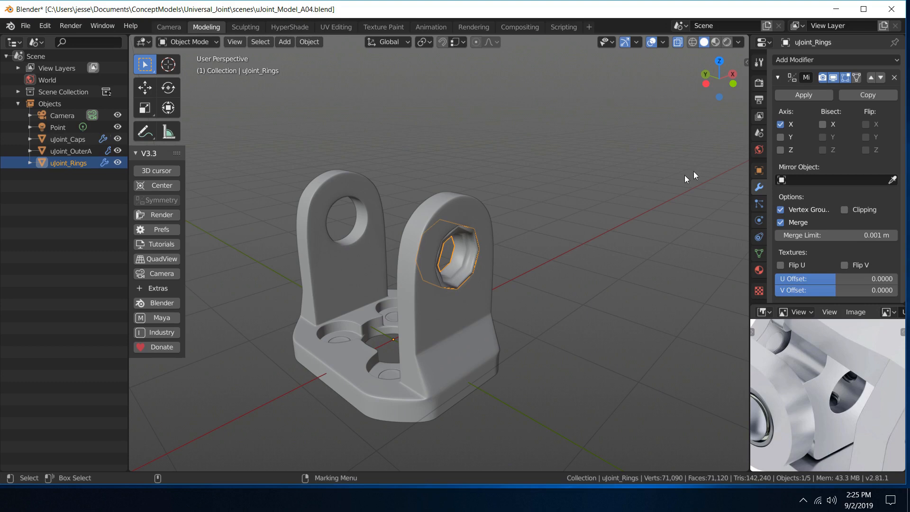
pyautogui.click(781, 137)
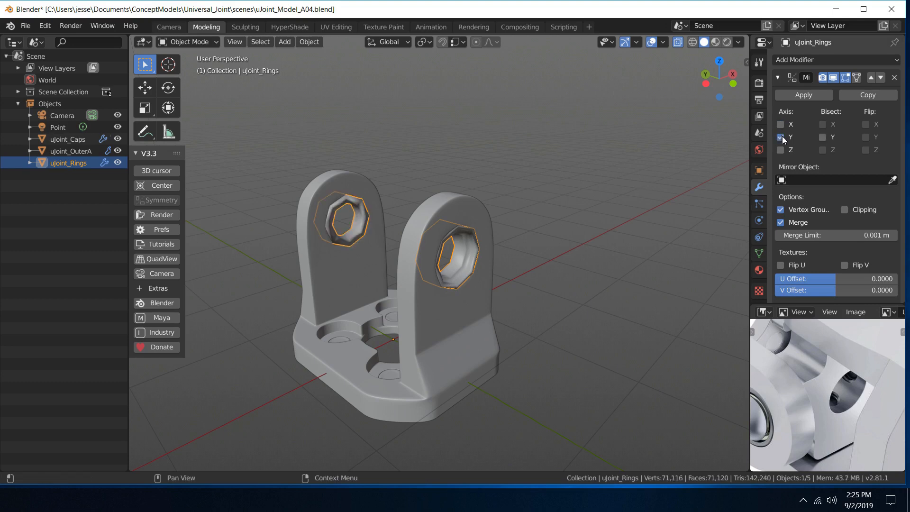
pyautogui.moveTo(483, 159); pyautogui.dragTo(525, 151, button='middle')
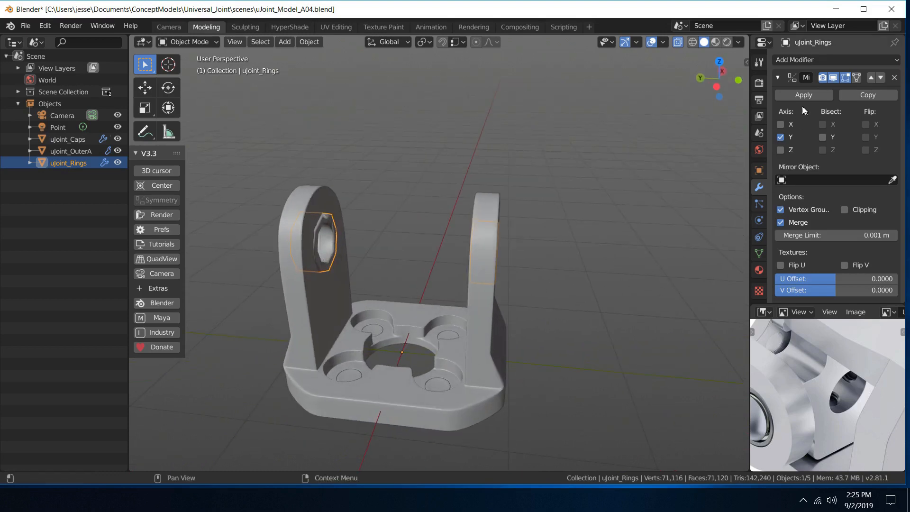
# Add a Subdivision Surface modifier after the mirror, with viewport and render subdivisions of 3
pyautogui.click(781, 78)
pyautogui.click(794, 61)
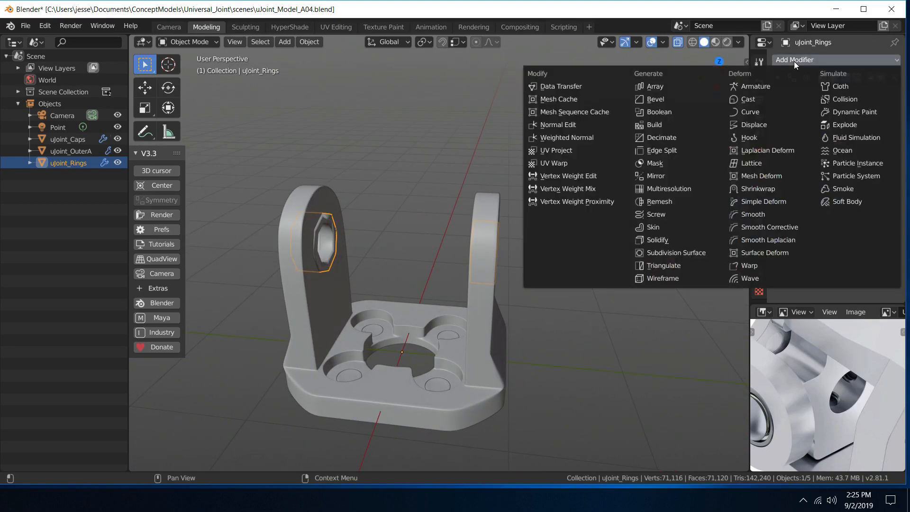
pyautogui.click(684, 254)
pyautogui.click(832, 169)
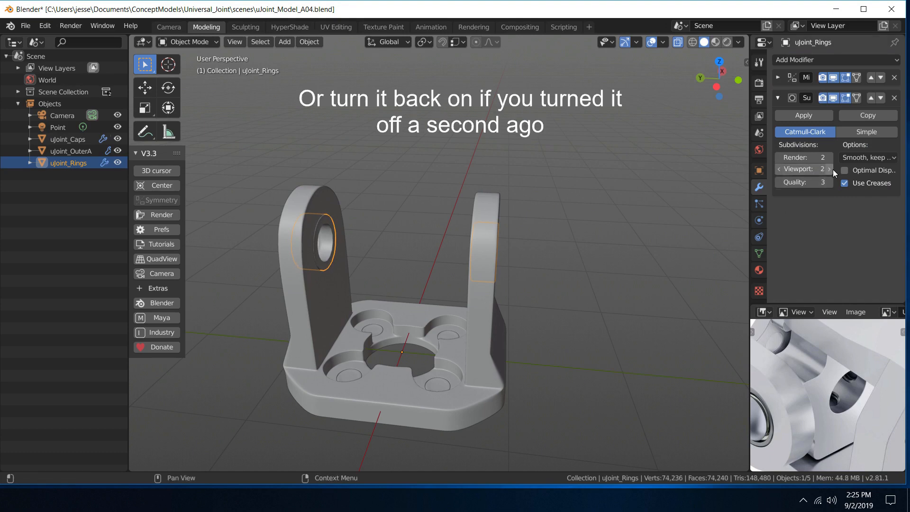
pyautogui.click(832, 170)
pyautogui.click(830, 160)
# Deselect the ring and examine the mirrored rings in both yoke arms
pyautogui.keyDown('alt'); pyautogui.moveTo(679, 221); pyautogui.dragTo(564, 206); pyautogui.keyUp('alt')
pyautogui.click(554, 212)
pyautogui.scroll(5, 556, 229)
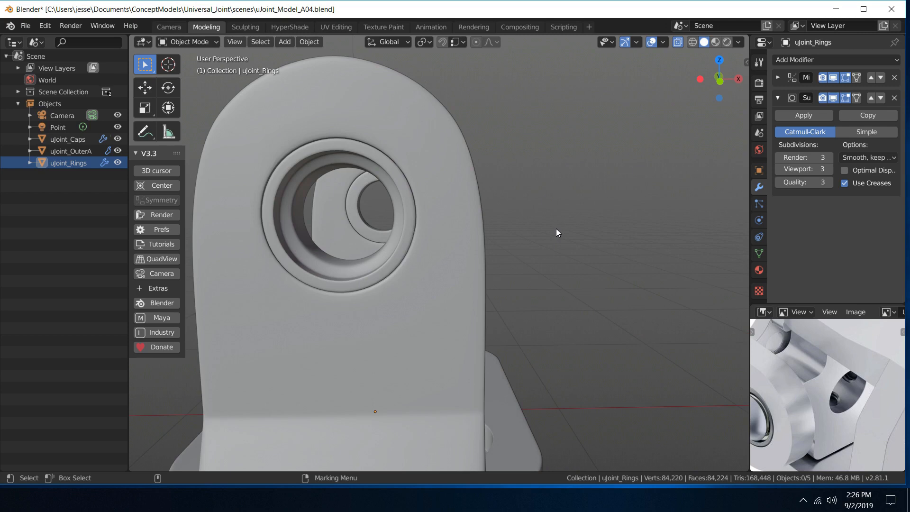
pyautogui.scroll(-5, 616, 234)
pyautogui.keyDown('alt'); pyautogui.moveTo(522, 243); pyautogui.dragTo(561, 150); pyautogui.keyUp('alt')
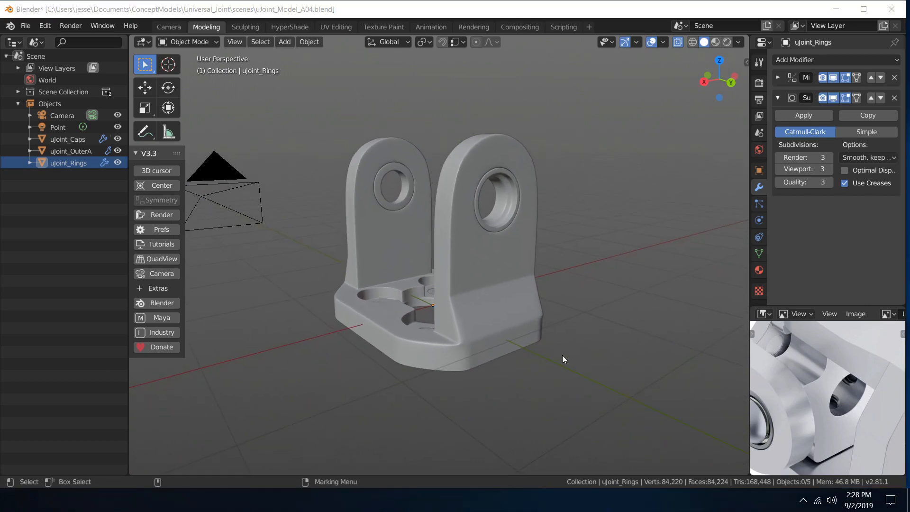
# Enlarge the joint's reference image and check the goBILDA product page in Chrome, then return to the yoke model in Blender
pyautogui.click(795, 366)
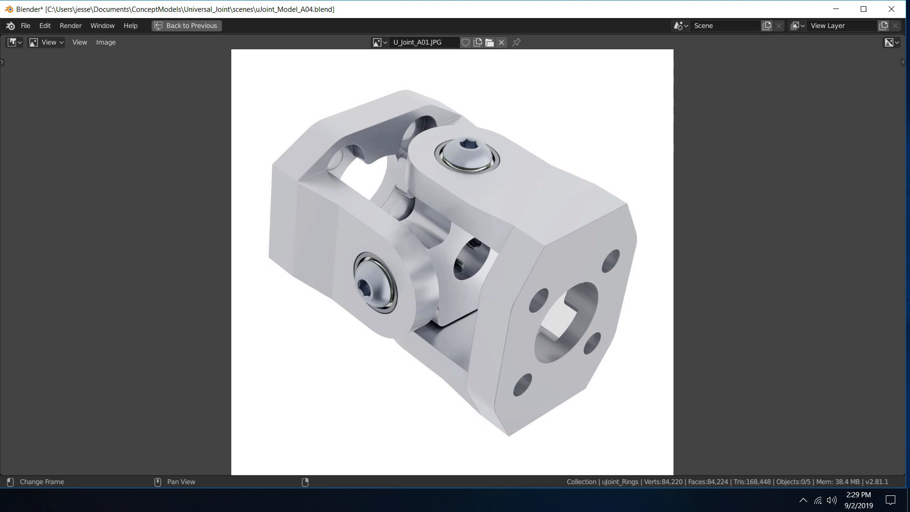
pyautogui.hotkey('alt', 'Tab')
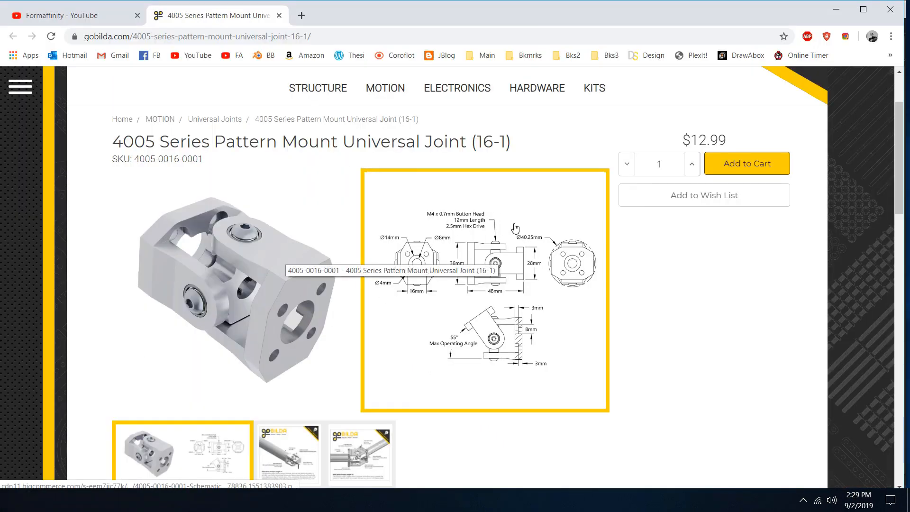
pyautogui.scroll(-1, 185, 327)
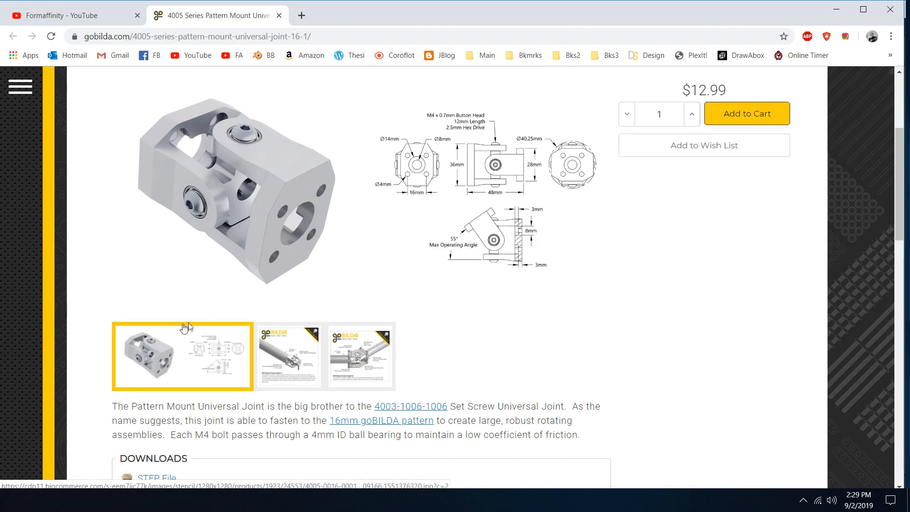
pyautogui.click(315, 359)
pyautogui.click(376, 219)
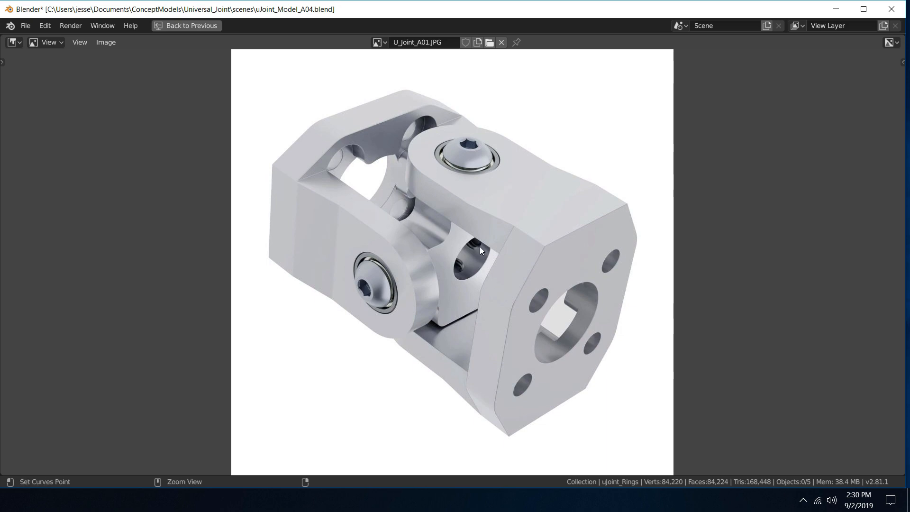
pyautogui.hotkey('ctrl', 'alt', 'space')
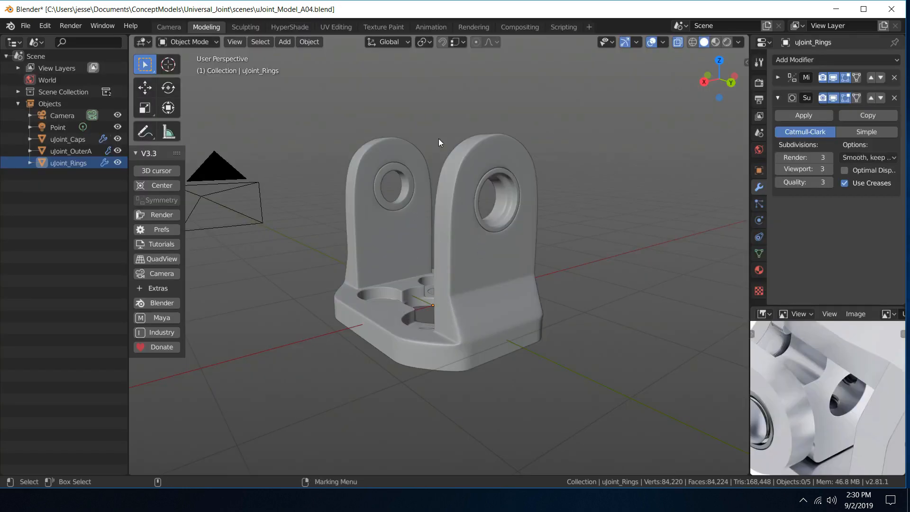
# Add a 2 m cube at the origin and raise it about 1.34 m along Z to the height of the yoke arms
pyautogui.moveTo(439, 139); pyautogui.dragTo(494, 127, button='middle')
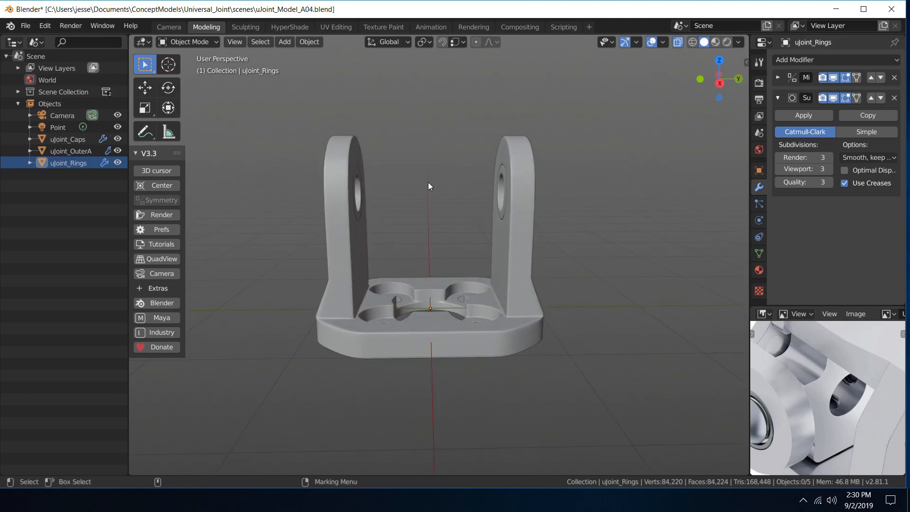
pyautogui.hotkey('shift', 'a')
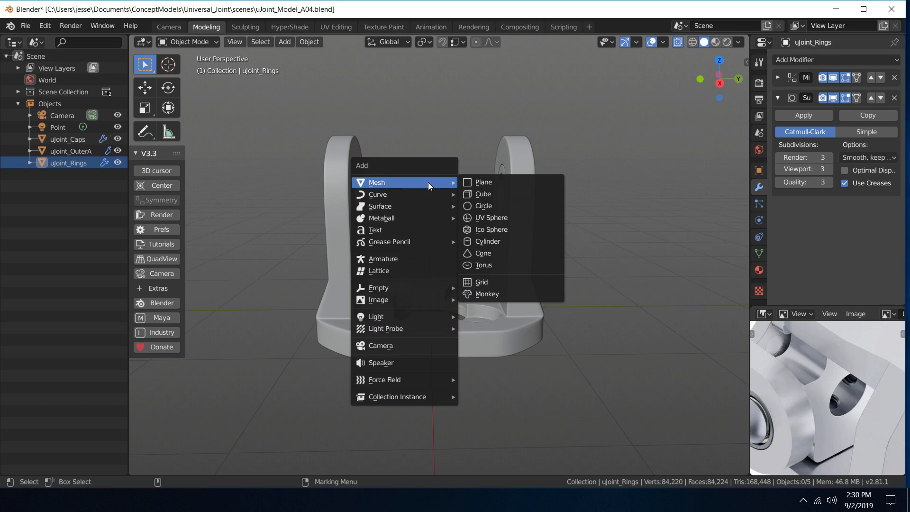
pyautogui.click(506, 195)
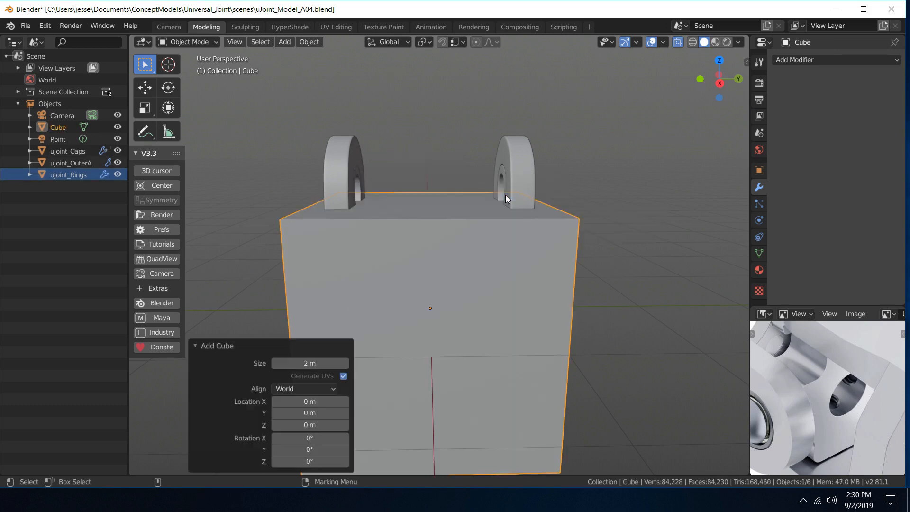
pyautogui.scroll(-5, 545, 175)
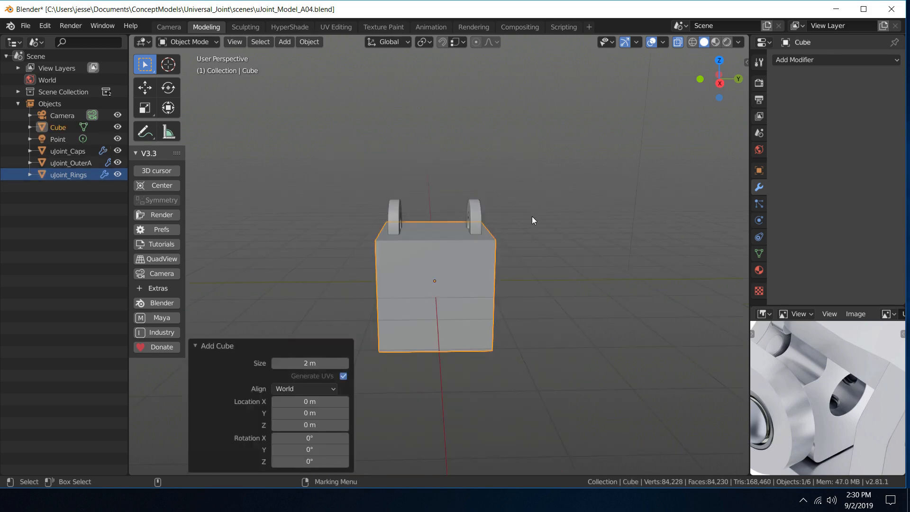
pyautogui.press('w')
pyautogui.moveTo(436, 236); pyautogui.dragTo(443, 167)
# Scale the cube uniformly by about 0.513 to fit between the yoke arms, and show it with the yoke in right orthographic view
pyautogui.press('r')
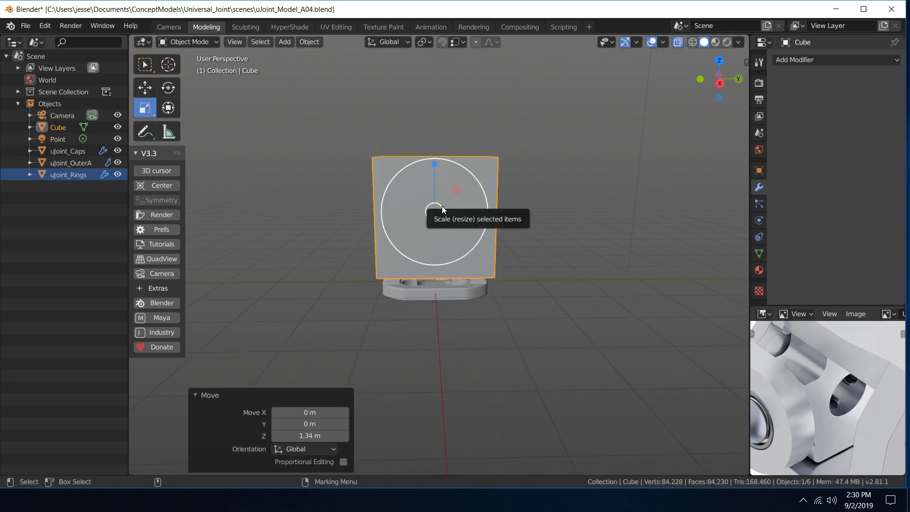
pyautogui.moveTo(446, 205); pyautogui.dragTo(435, 207)
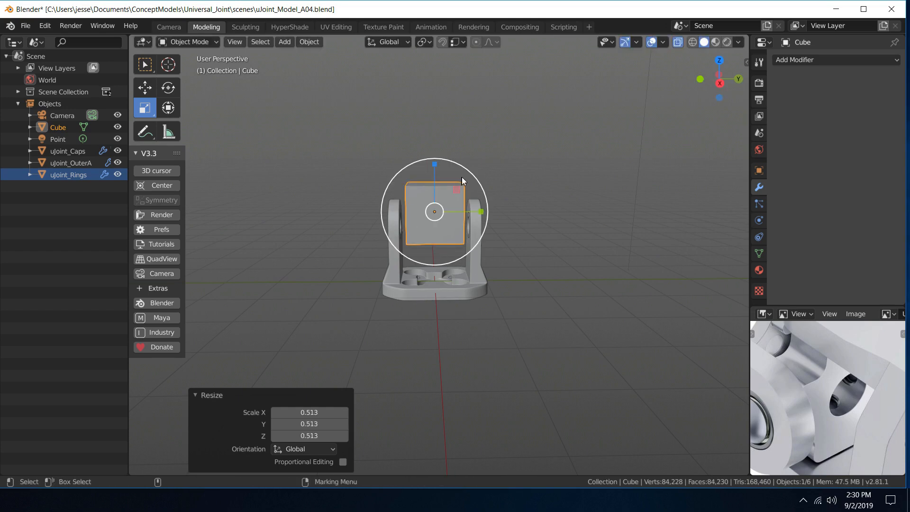
pyautogui.rightClick(517, 162)
pyautogui.click(564, 130)
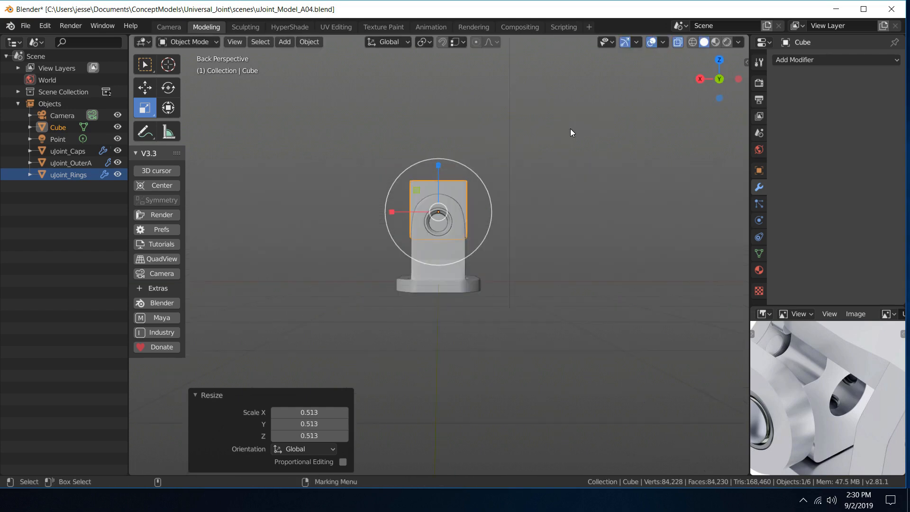
pyautogui.rightClick(570, 129)
pyautogui.click(630, 131)
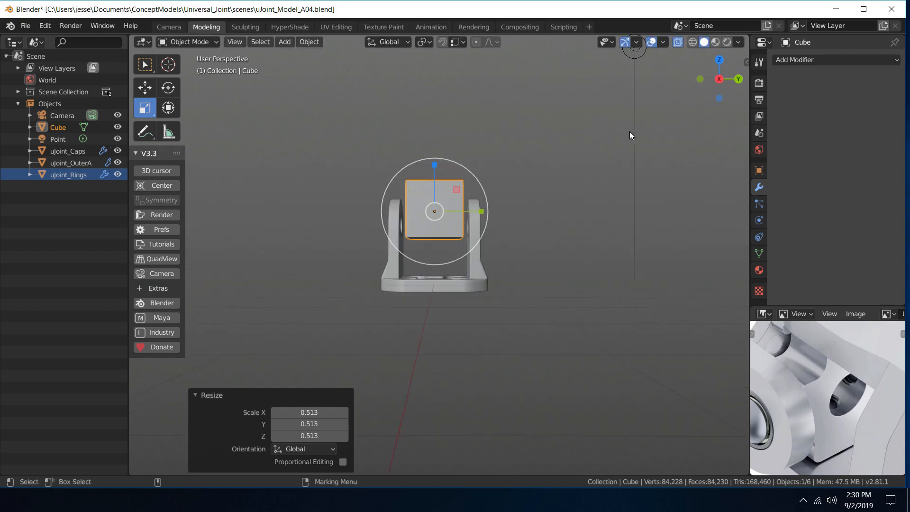
pyautogui.rightClick(528, 205)
pyautogui.click(469, 241)
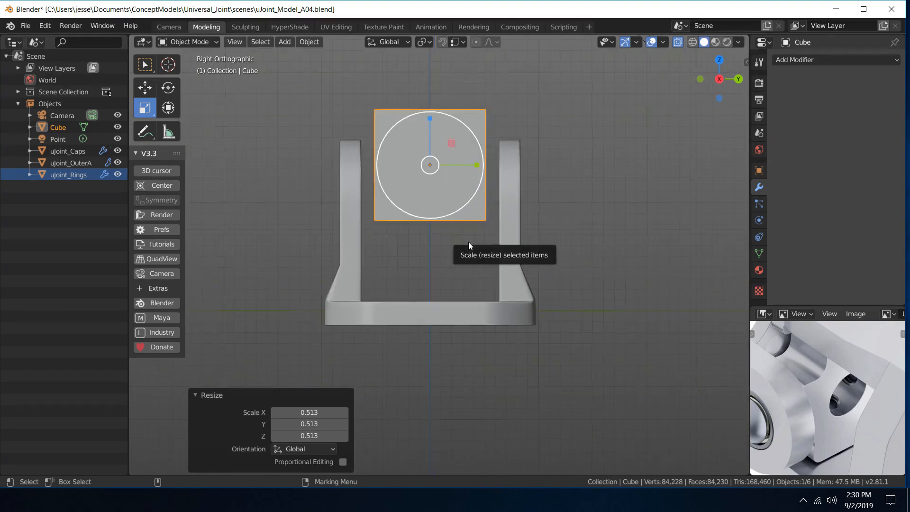
pyautogui.keyDown('shift'); pyautogui.moveTo(573, 170); pyautogui.dragTo(572, 261, button='middle'); pyautogui.keyUp('shift')
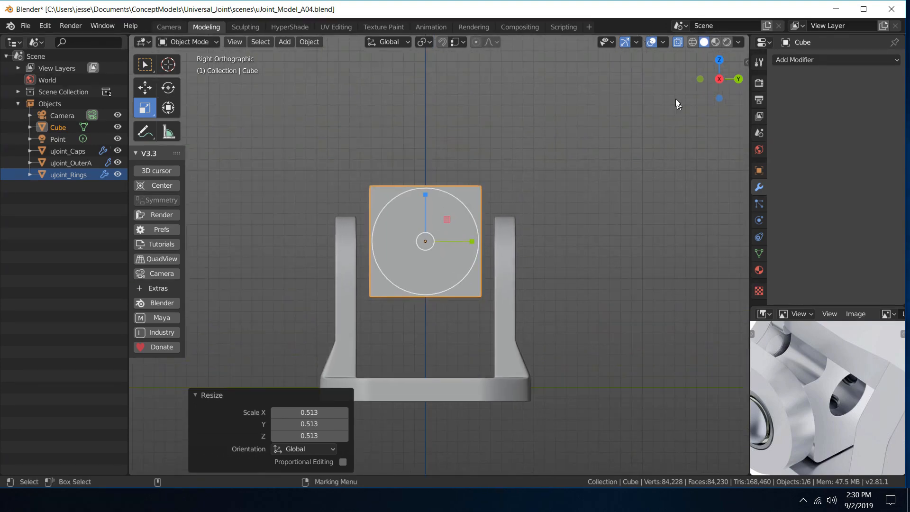
# Lower the cube along Z by about 0.245 m and a further 0.021 m, between the bracket arms in wireframe display
pyautogui.click(693, 42)
pyautogui.press('w')
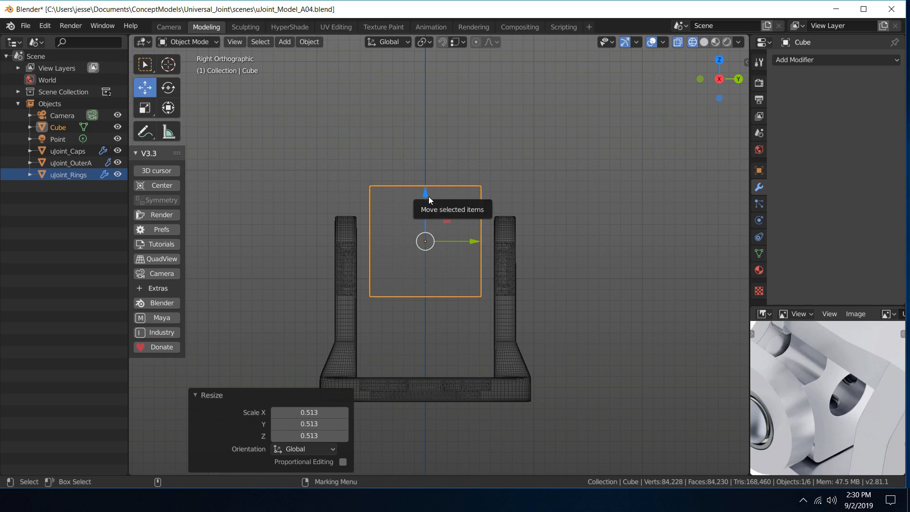
pyautogui.moveTo(428, 196); pyautogui.dragTo(429, 223)
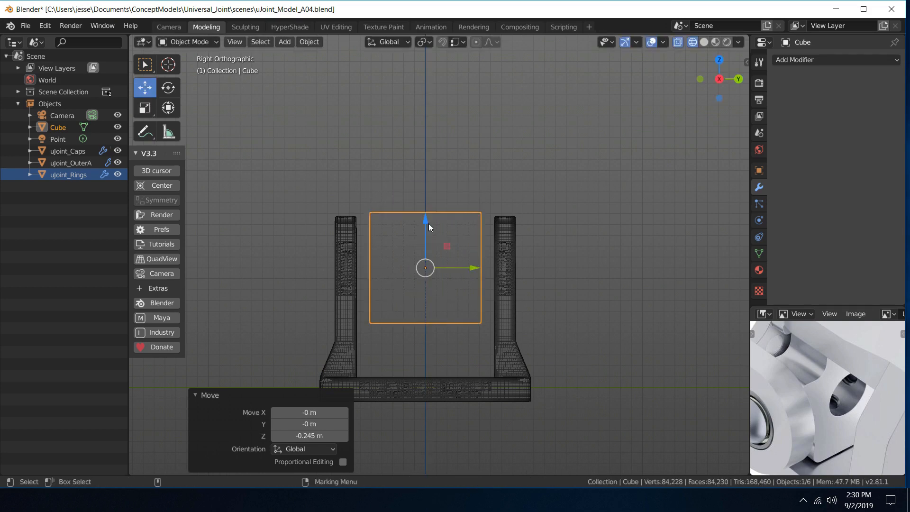
pyautogui.scroll(4, 517, 253)
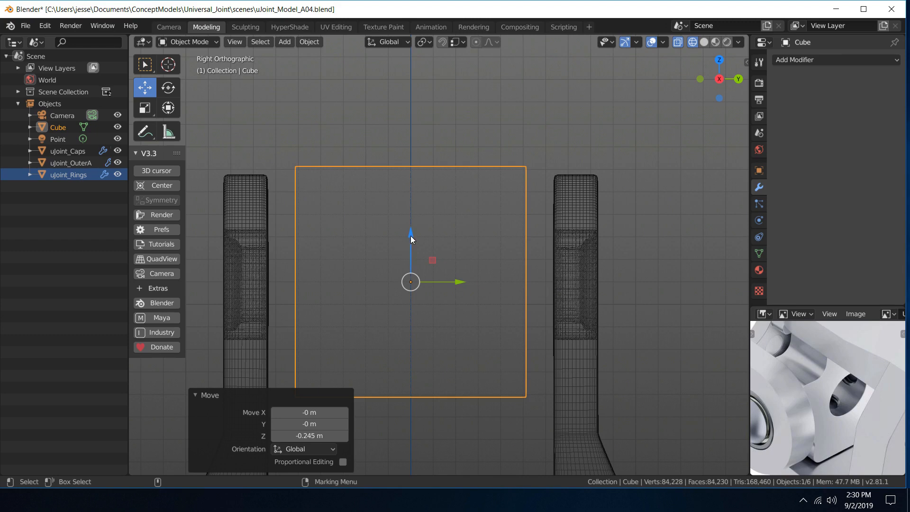
pyautogui.moveTo(410, 235); pyautogui.dragTo(412, 240)
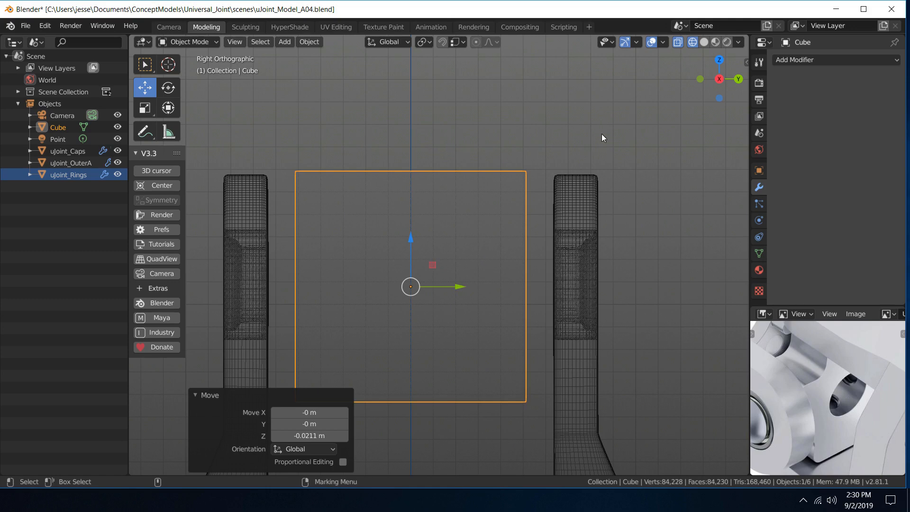
# Return to a solid perspective view and flatten the cube to 0.290 of its height along Z
pyautogui.click(704, 43)
pyautogui.press('`')
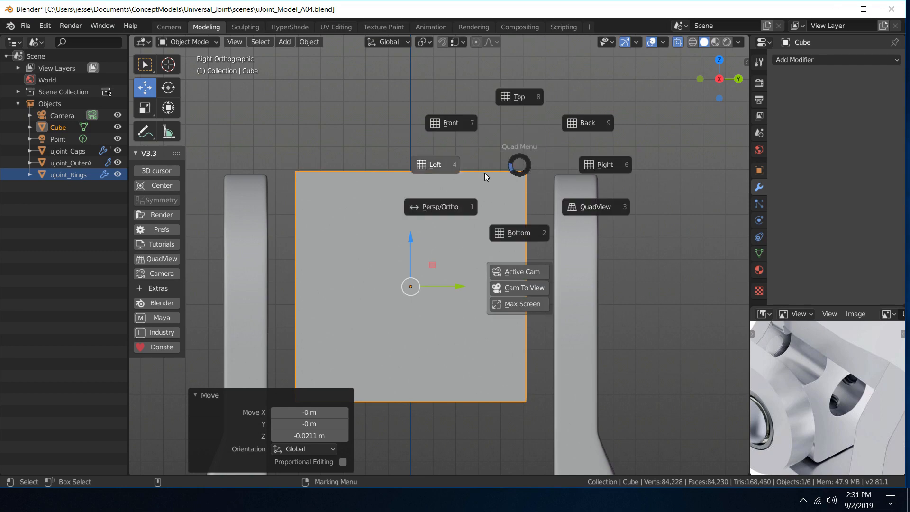
pyautogui.click(451, 206)
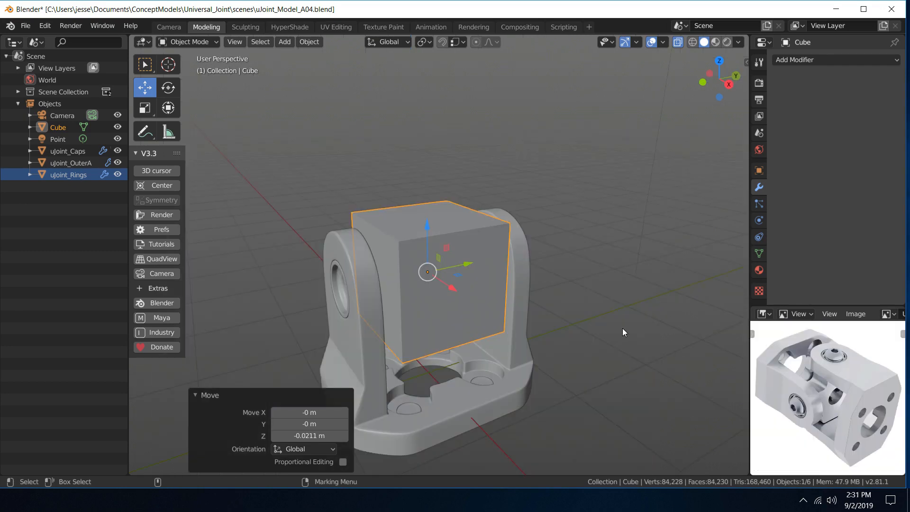
pyautogui.press('r')
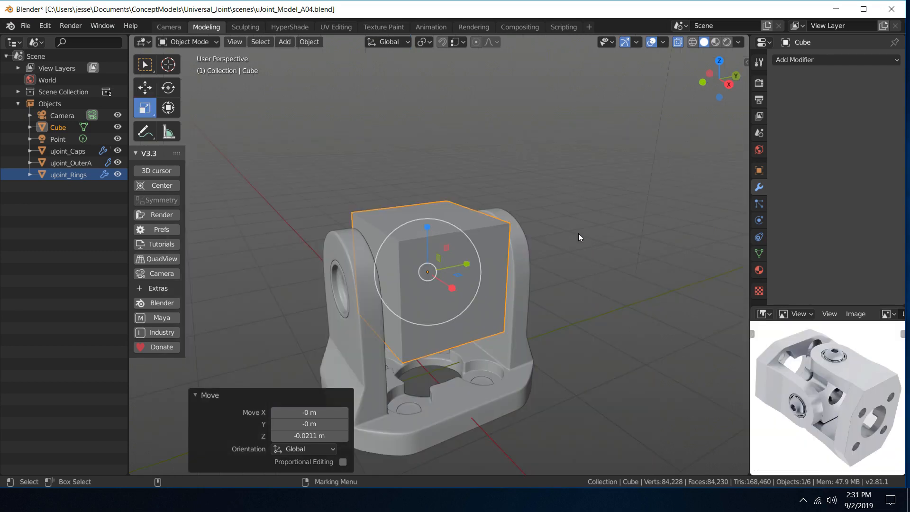
pyautogui.moveTo(579, 233); pyautogui.dragTo(587, 194, button='middle')
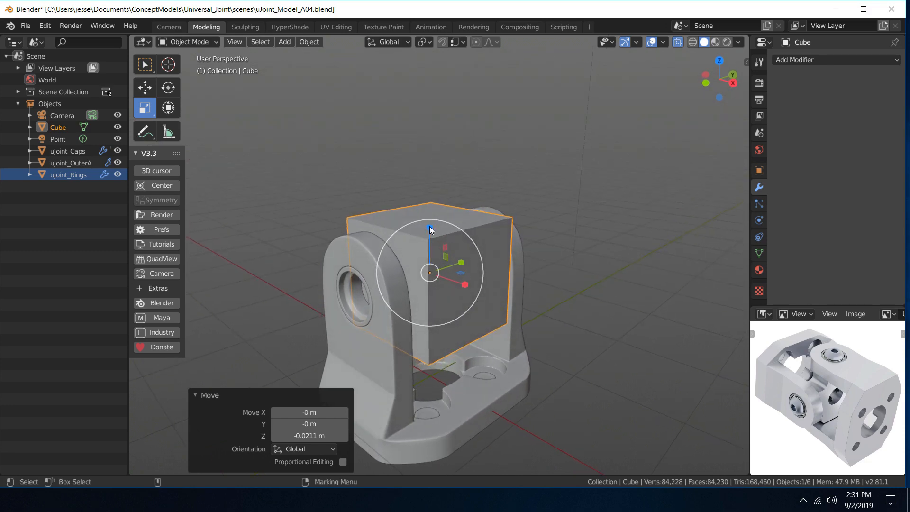
pyautogui.moveTo(429, 227); pyautogui.dragTo(435, 262)
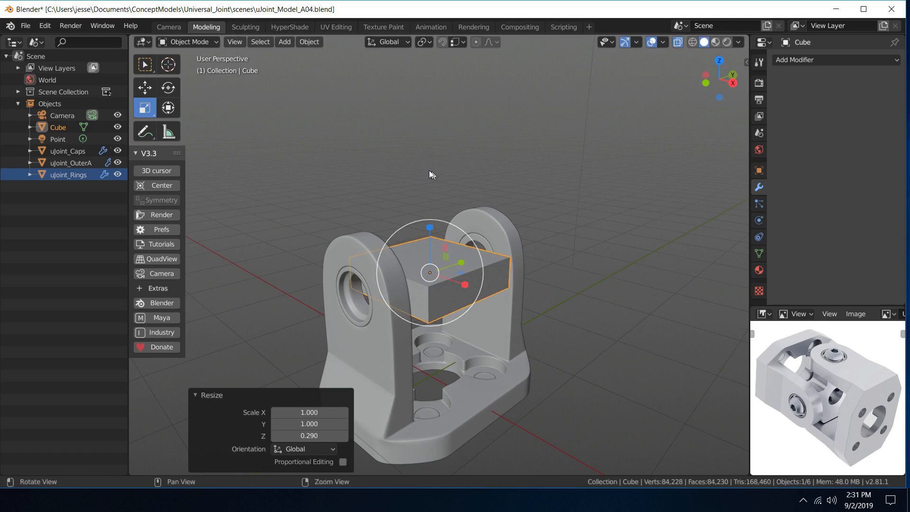
# Scale the flattened cube uniformly to about 0.674
pyautogui.keyDown('alt'); pyautogui.moveTo(626, 172); pyautogui.dragTo(514, 143); pyautogui.keyUp('alt')
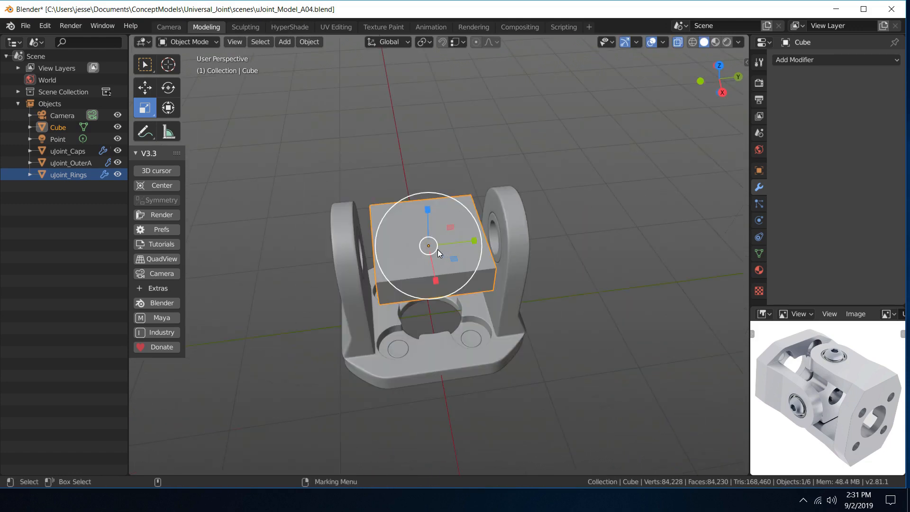
pyautogui.moveTo(439, 252); pyautogui.dragTo(431, 243)
pyautogui.moveTo(436, 256)
pyautogui.keyDown('shift'); pyautogui.mouseDown(button='middle')
pyautogui.moveTo(463, 268)
pyautogui.moveTo(442, 254)
pyautogui.mouseUp(button='middle'); pyautogui.keyUp('shift')
# Enlarge the flattened cube uniformly by 1.090 in the top orthographic wireframe view, to slightly exceed the base's central hole
pyautogui.rightClick(487, 231)
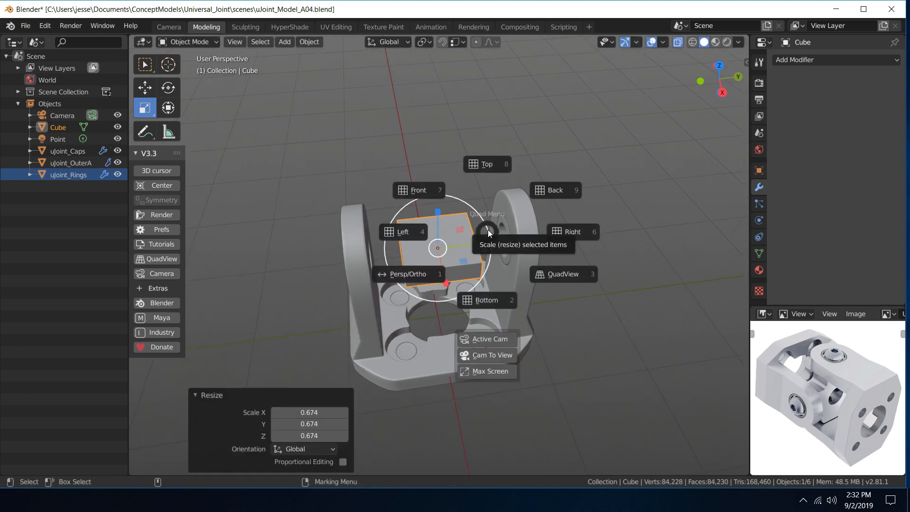
pyautogui.click(481, 170)
pyautogui.press('space')
pyautogui.click(439, 263)
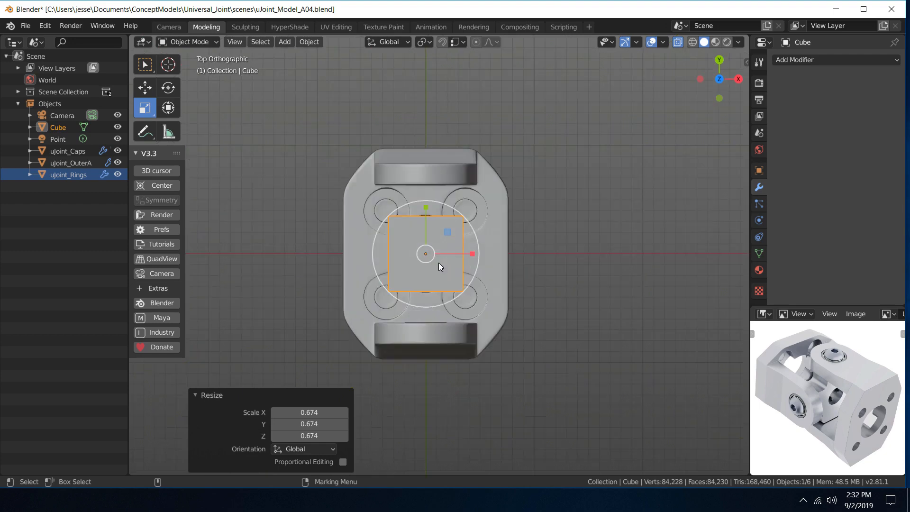
pyautogui.click(692, 42)
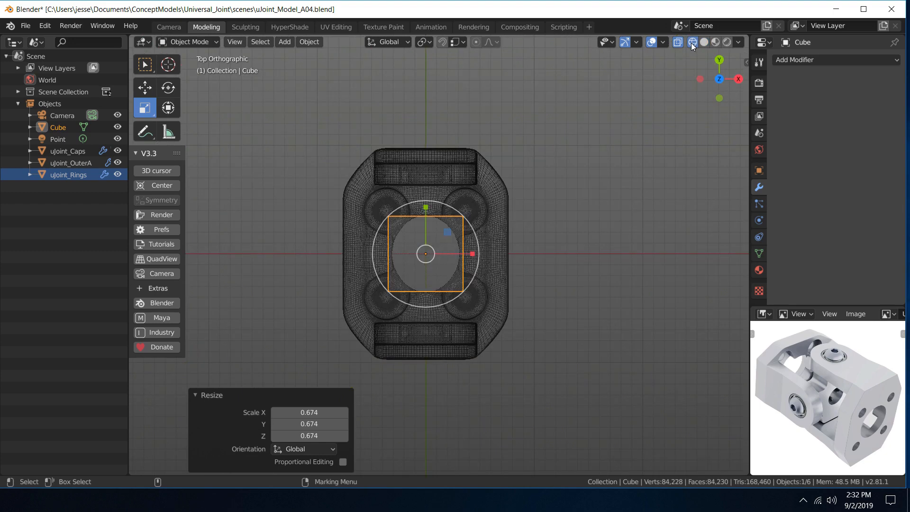
pyautogui.scroll(4, 600, 209)
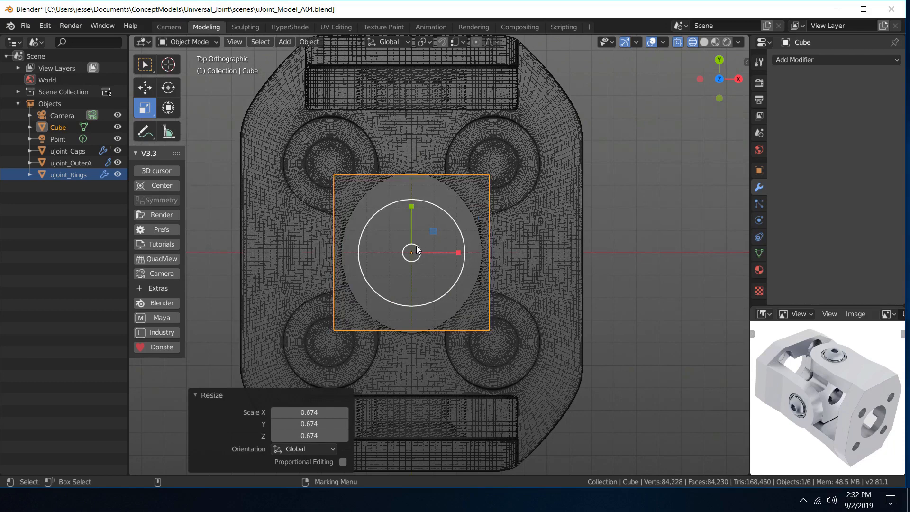
pyautogui.moveTo(417, 249); pyautogui.dragTo(400, 244)
pyautogui.moveTo(401, 244)
pyautogui.keyDown('shift'); pyautogui.mouseDown(button='middle')
pyautogui.moveTo(431, 244)
pyautogui.moveTo(403, 238)
pyautogui.mouseUp(button='middle'); pyautogui.keyUp('shift')
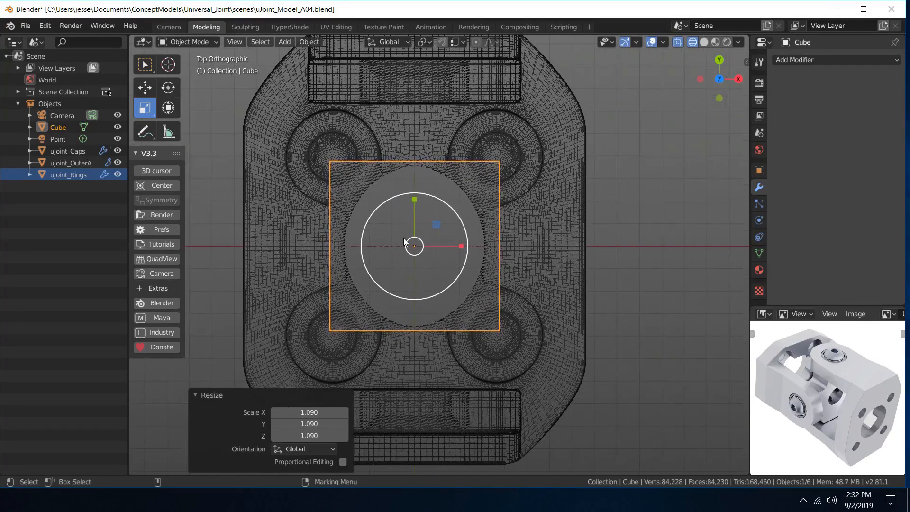
pyautogui.press('q')
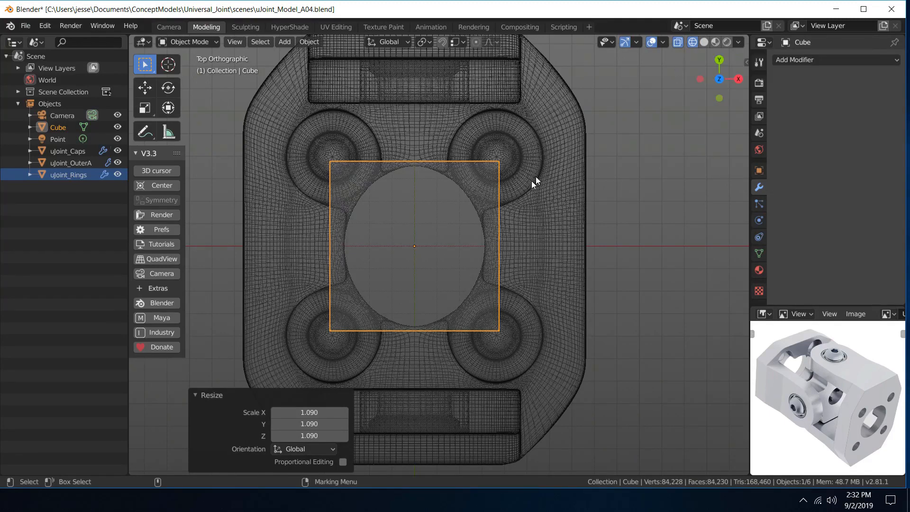
# Examine the block's size and position between the bracket arms from several angles in solid perspective view
pyautogui.rightClick(521, 194)
pyautogui.click(463, 239)
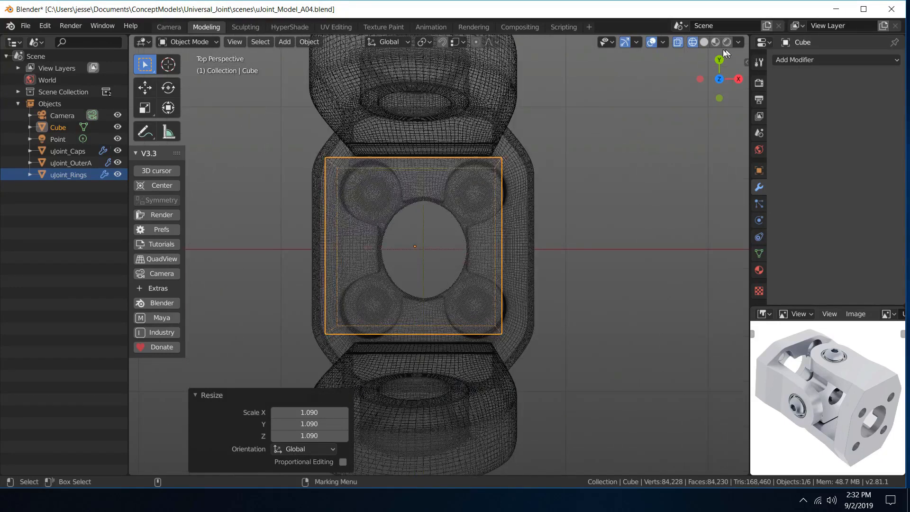
pyautogui.click(704, 42)
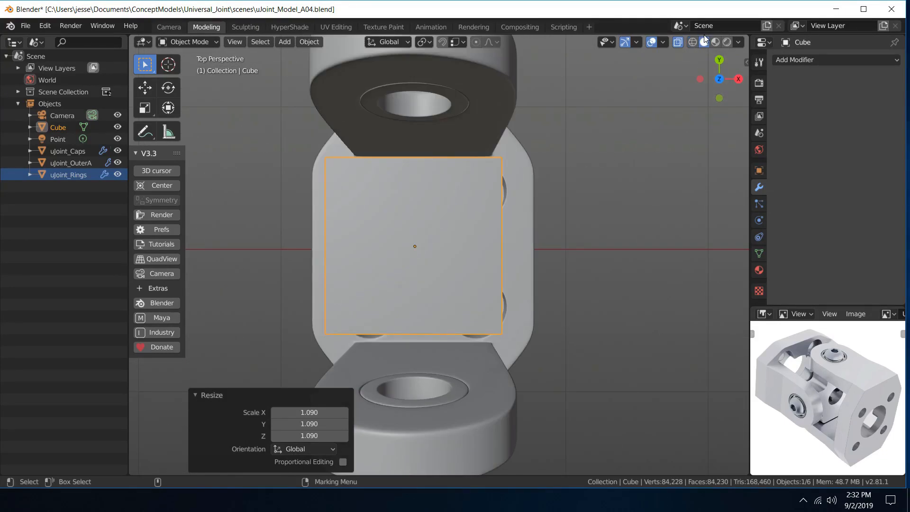
pyautogui.moveTo(488, 123); pyautogui.dragTo(500, 97, button='middle')
pyautogui.moveTo(470, 201); pyautogui.dragTo(456, 137, button='middle')
pyautogui.scroll(-5, 483, 97)
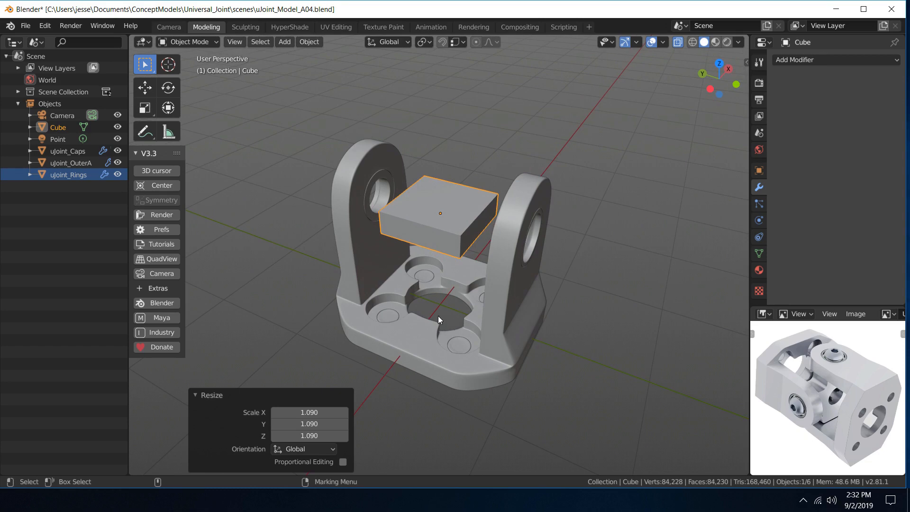
pyautogui.scroll(3, 447, 329)
pyautogui.moveTo(402, 326); pyautogui.dragTo(385, 251, button='middle')
pyautogui.scroll(-4, 443, 331)
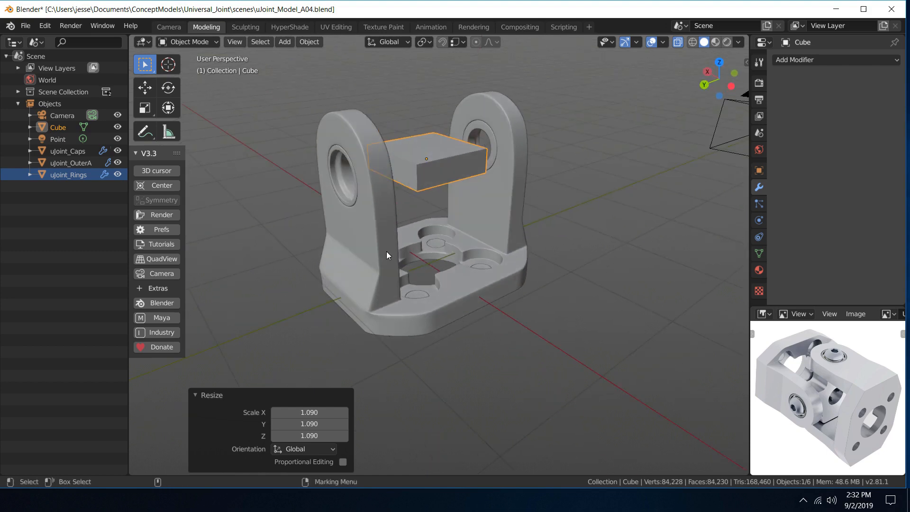
# Isolate the uJoint_OuterA bracket and enter vertex editing on it
pyautogui.click(366, 247)
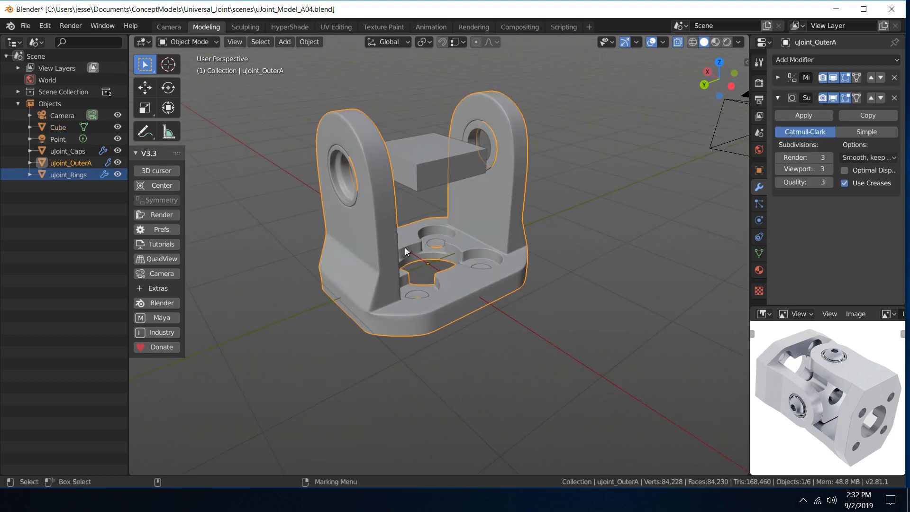
pyautogui.rightClick(408, 223)
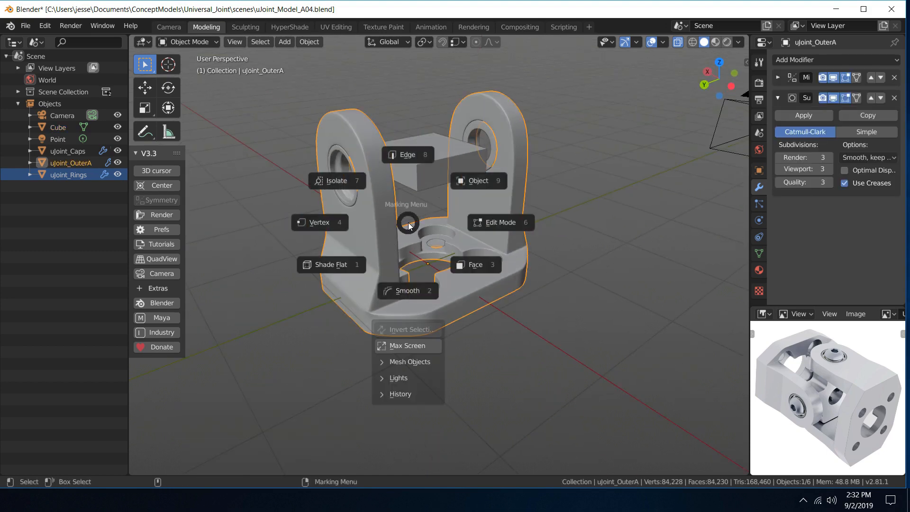
pyautogui.click(354, 186)
pyautogui.moveTo(437, 237); pyautogui.dragTo(407, 303, button='middle')
pyautogui.rightClick(417, 306)
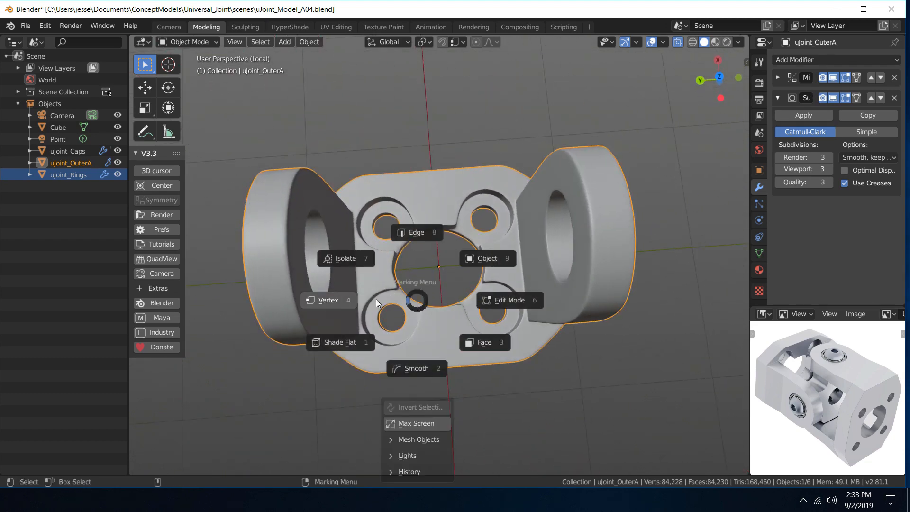
pyautogui.click(346, 296)
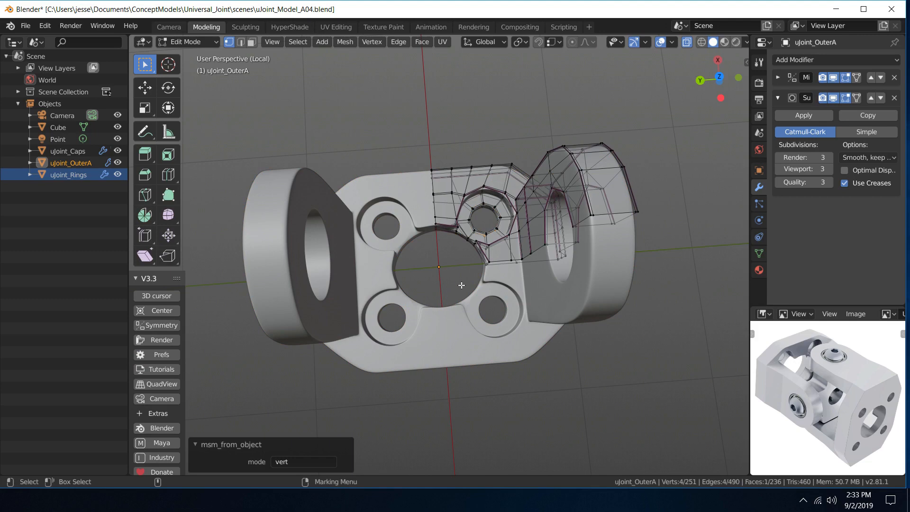
# Select the vertices between the central hole's rim and the adjacent bolt recess, ready for moving
pyautogui.moveTo(462, 286); pyautogui.dragTo(404, 280, button='middle')
pyautogui.scroll(4, 404, 281)
pyautogui.press('b')
pyautogui.moveTo(398, 287); pyautogui.dragTo(438, 232)
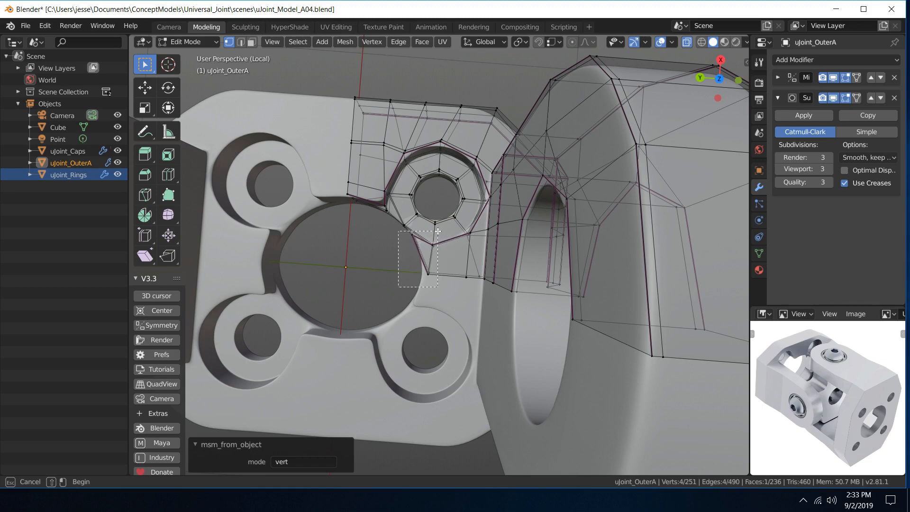
pyautogui.keyDown('ctrl'); pyautogui.click(408, 218); pyautogui.keyUp('ctrl')
pyautogui.press('w')
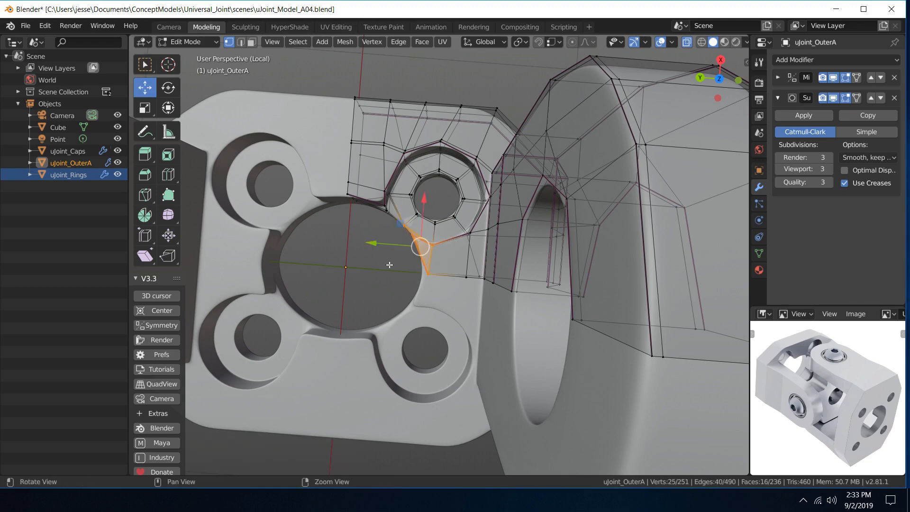
# Narrow the selection to the central hole's rim vertices and shift them along Y by about 0.0067 m and 0.0243 m
pyautogui.moveTo(371, 254); pyautogui.dragTo(376, 282, button='middle')
pyautogui.moveTo(376, 282); pyautogui.dragTo(381, 303)
pyautogui.keyDown('alt'); pyautogui.click(406, 295); pyautogui.keyUp('alt')
pyautogui.moveTo(381, 303); pyautogui.dragTo(429, 325, button='middle')
pyautogui.press('g')
pyautogui.press('y')
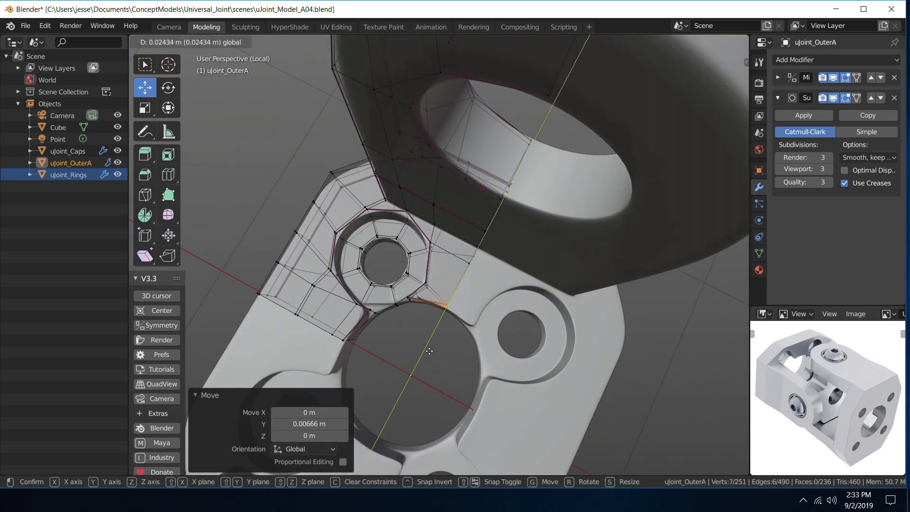
pyautogui.click(430, 351)
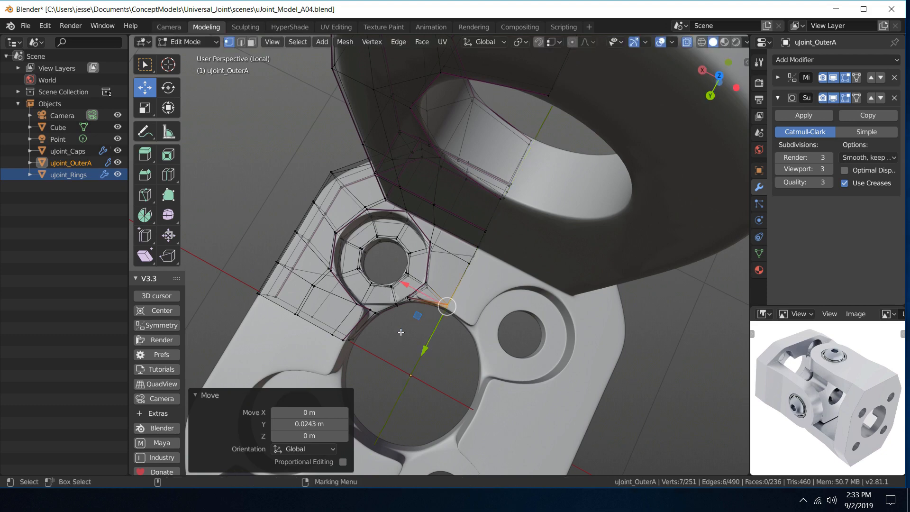
# Nudge the selected rim vertices of the central hole a further 0.0077 m or so along Y
pyautogui.moveTo(405, 310); pyautogui.dragTo(414, 296)
pyautogui.moveTo(387, 341); pyautogui.dragTo(388, 343)
pyautogui.scroll(-4, 388, 343)
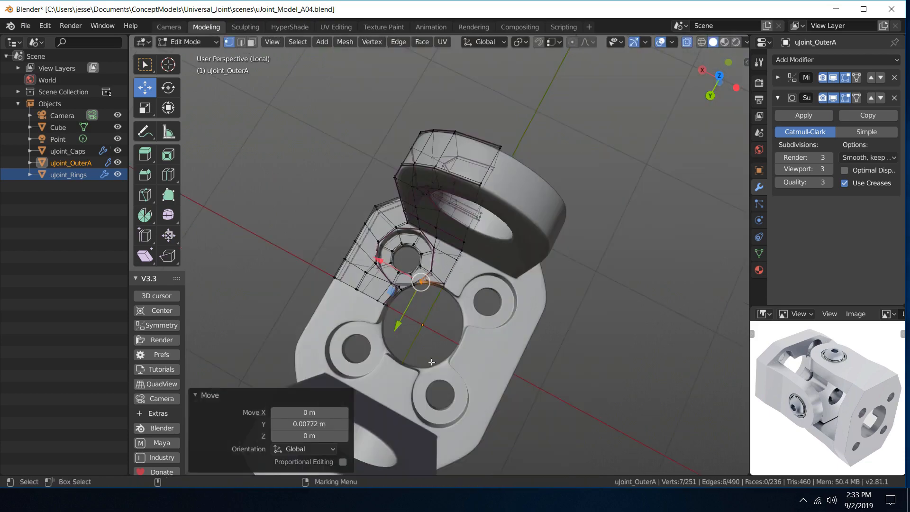
pyautogui.moveTo(387, 343); pyautogui.dragTo(356, 313, button='middle')
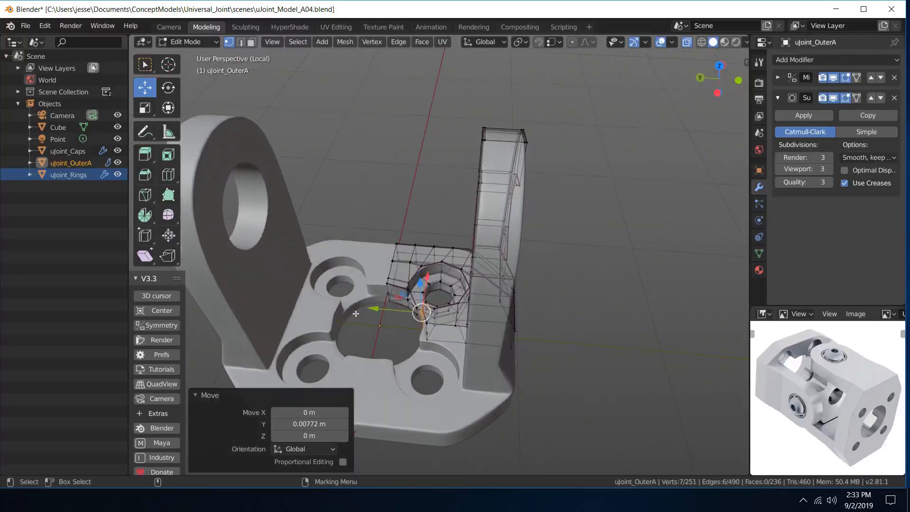
# Return the bracket to object mode, deselect it and end its isolation to show all parts
pyautogui.press('w')
pyautogui.rightClick(402, 302)
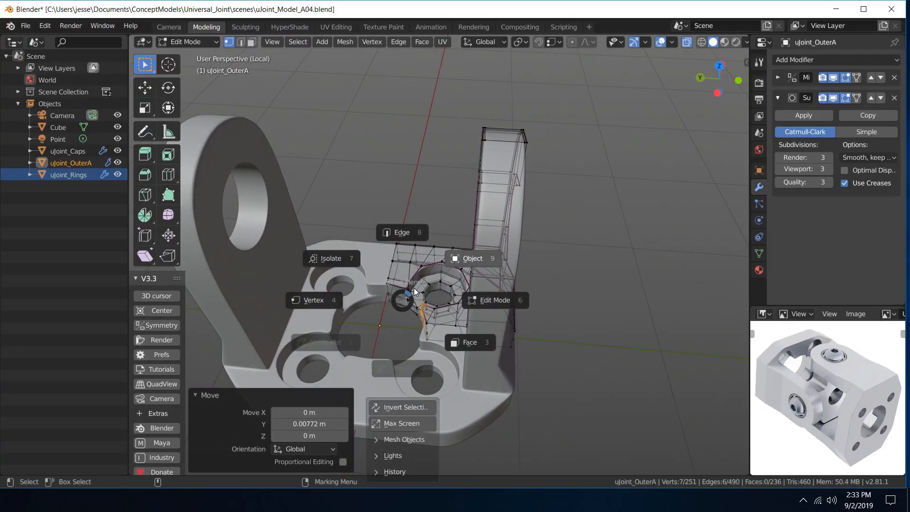
pyautogui.click(447, 261)
pyautogui.click(384, 216)
pyautogui.scroll(-4, 384, 216)
pyautogui.moveTo(383, 216)
pyautogui.mouseDown(button='middle')
pyautogui.moveTo(400, 286)
pyautogui.moveTo(411, 271)
pyautogui.moveTo(453, 259)
pyautogui.moveTo(429, 203)
pyautogui.moveTo(401, 217)
pyautogui.mouseUp(button='middle')
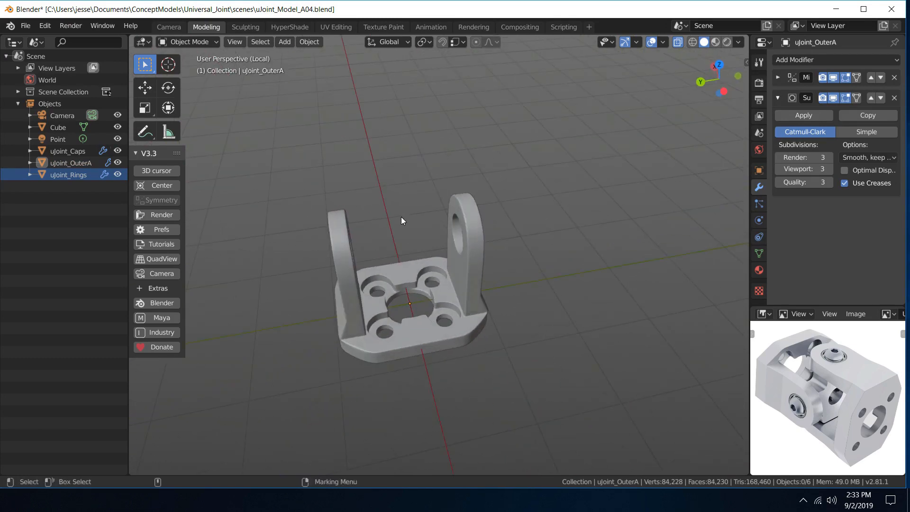
pyautogui.press('KP_Divide')
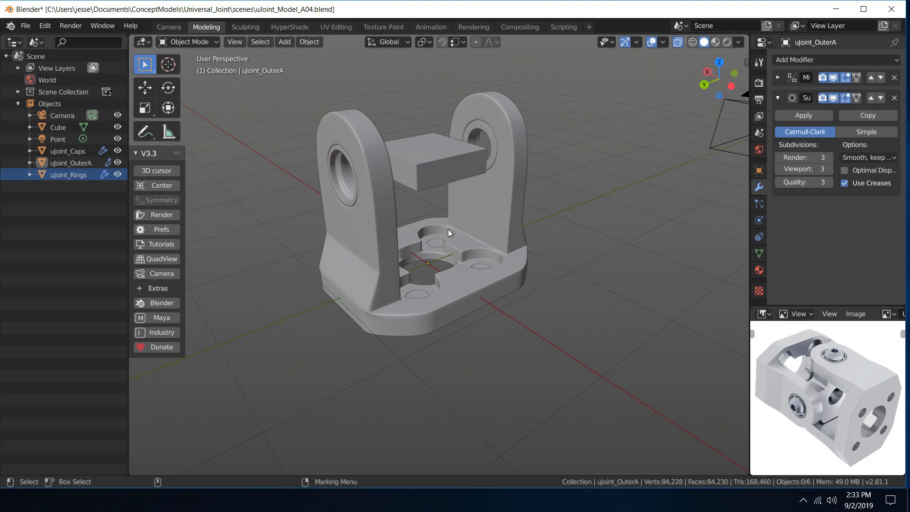
# Select the flattened cube between the bracket arms
pyautogui.moveTo(448, 229); pyautogui.dragTo(510, 245, button='middle')
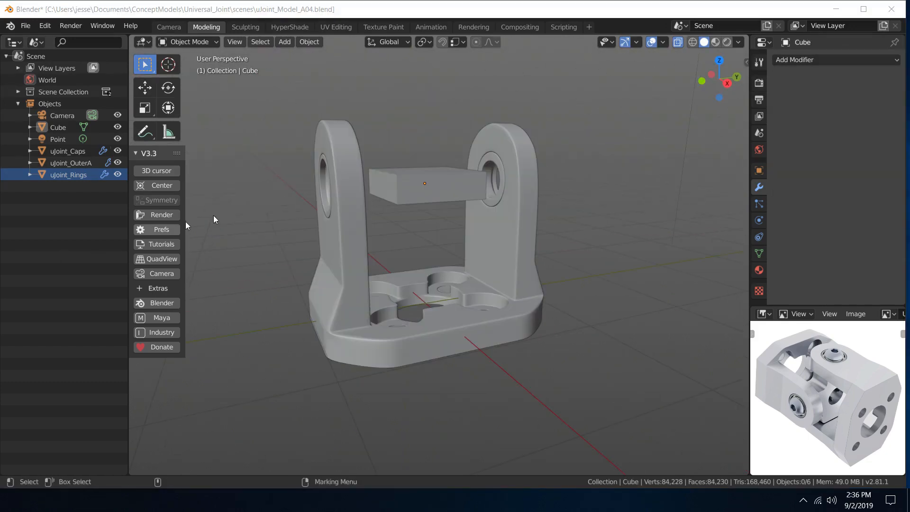
pyautogui.click(437, 177)
pyautogui.moveTo(444, 177); pyautogui.dragTo(479, 185, button='middle')
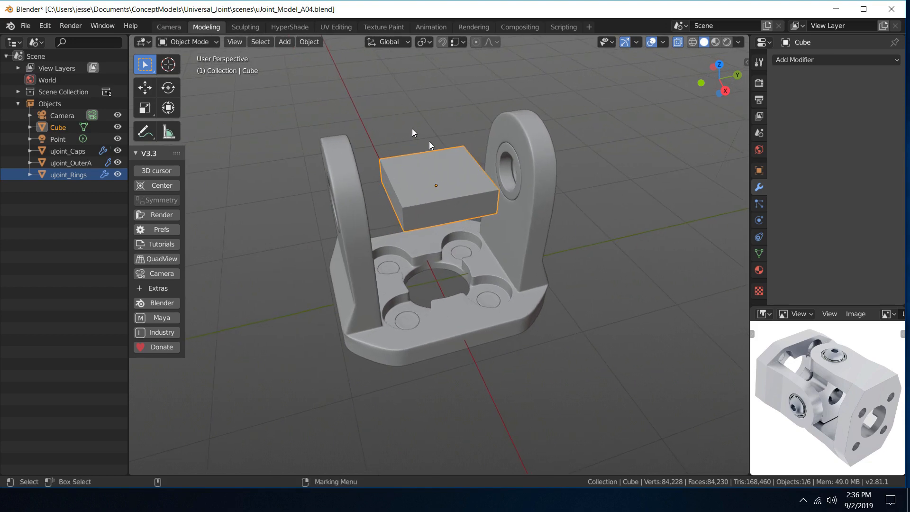
# Switch the flattened cube to face editing and select its four side faces
pyautogui.moveTo(445, 202); pyautogui.dragTo(484, 183, button='middle')
pyautogui.moveTo(431, 198); pyautogui.dragTo(488, 235, button='right')
pyautogui.moveTo(489, 235); pyautogui.dragTo(482, 204, button='middle')
pyautogui.press('b')
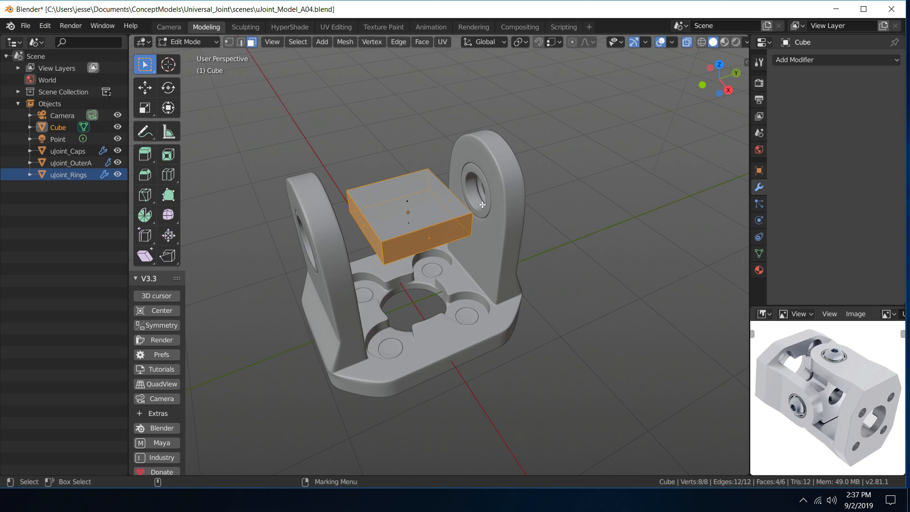
# Try extruding the cube's four side faces as a region and scaling them by 1.583, and undo both operations
pyautogui.rightClick(440, 187)
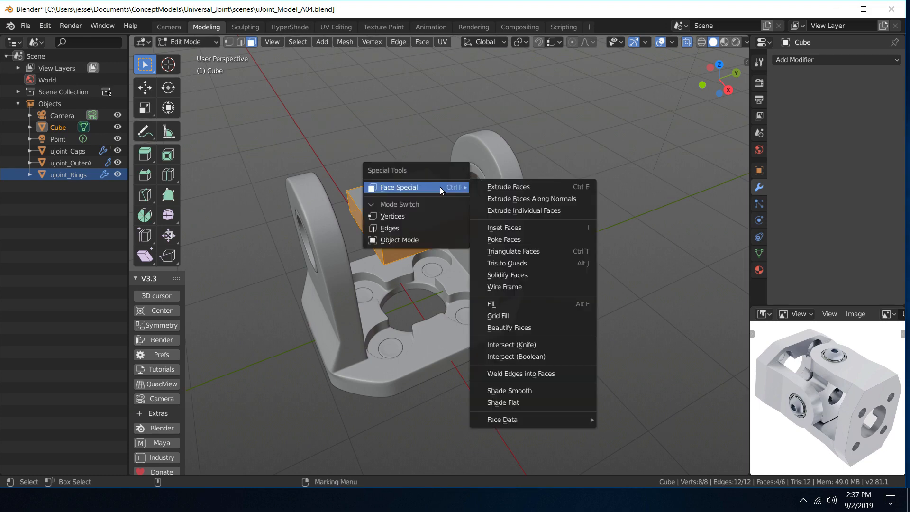
pyautogui.click(498, 184)
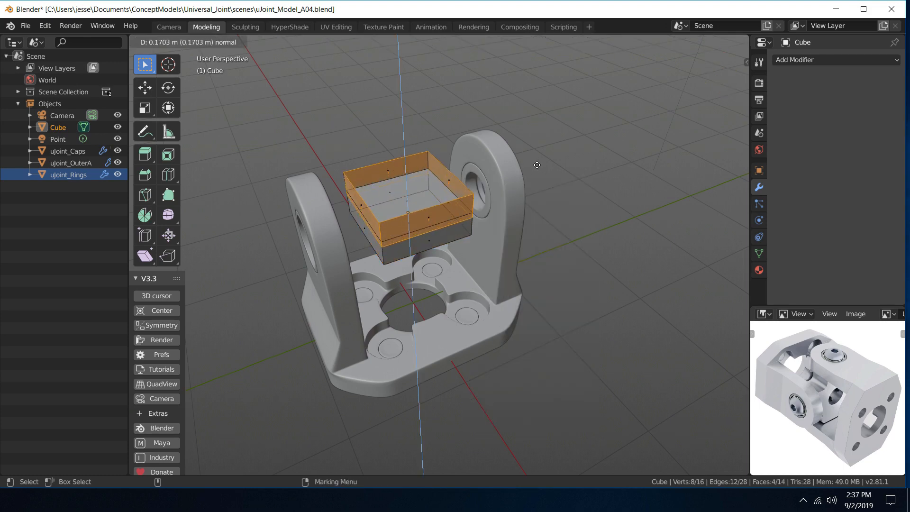
pyautogui.rightClick(537, 165)
pyautogui.press('r')
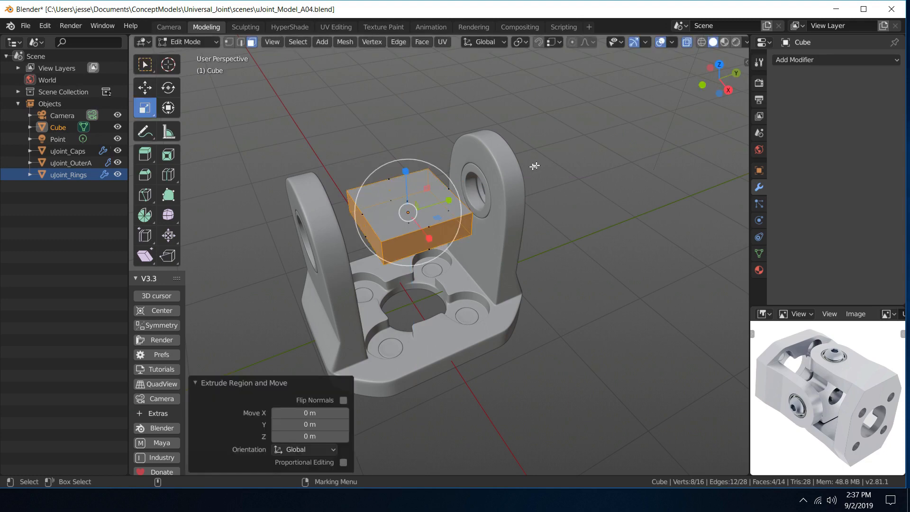
pyautogui.press('s')
pyautogui.click(418, 216)
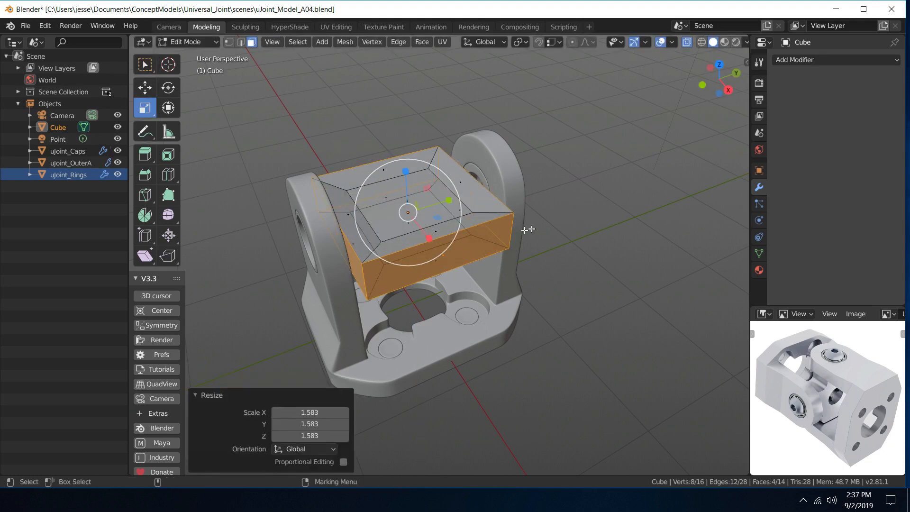
pyautogui.moveTo(528, 229); pyautogui.dragTo(550, 171, button='middle')
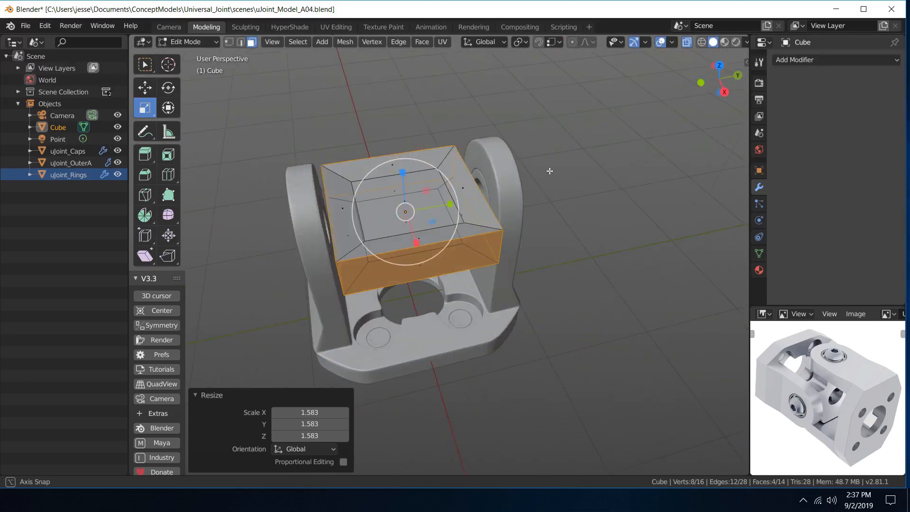
pyautogui.hotkey('ctrl', 'z')
pyautogui.hotkey('ctrl', 'z')
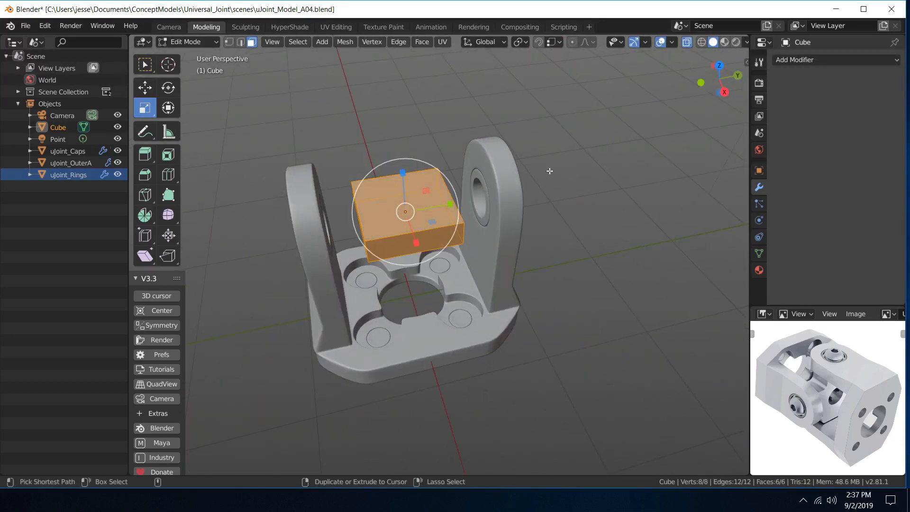
# Reselect the cube's four side faces and extrude them individually with no offset
pyautogui.moveTo(545, 157); pyautogui.dragTo(551, 122, button='middle')
pyautogui.press('w')
pyautogui.moveTo(514, 173); pyautogui.dragTo(396, 182, button='middle')
pyautogui.moveTo(396, 182); pyautogui.dragTo(422, 211)
pyautogui.moveTo(479, 144); pyautogui.dragTo(426, 169, button='middle')
pyautogui.scroll(5, 484, 175)
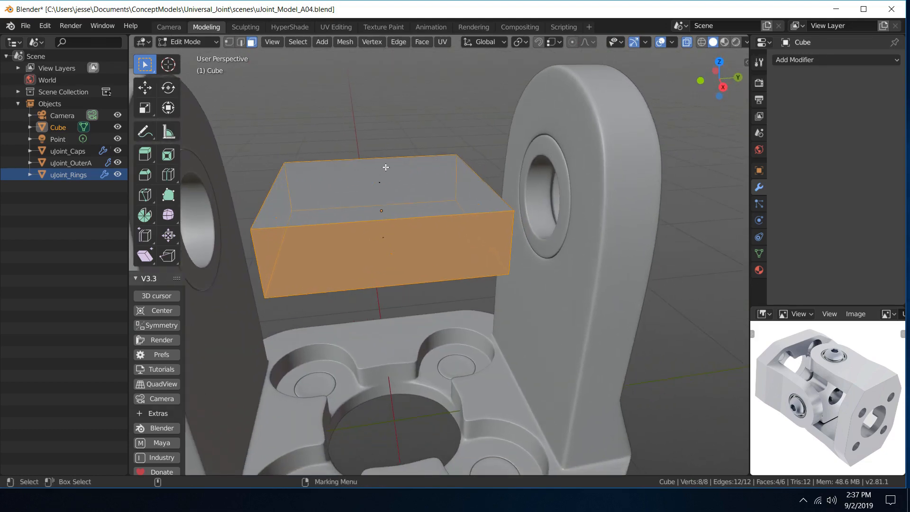
pyautogui.rightClick(406, 118)
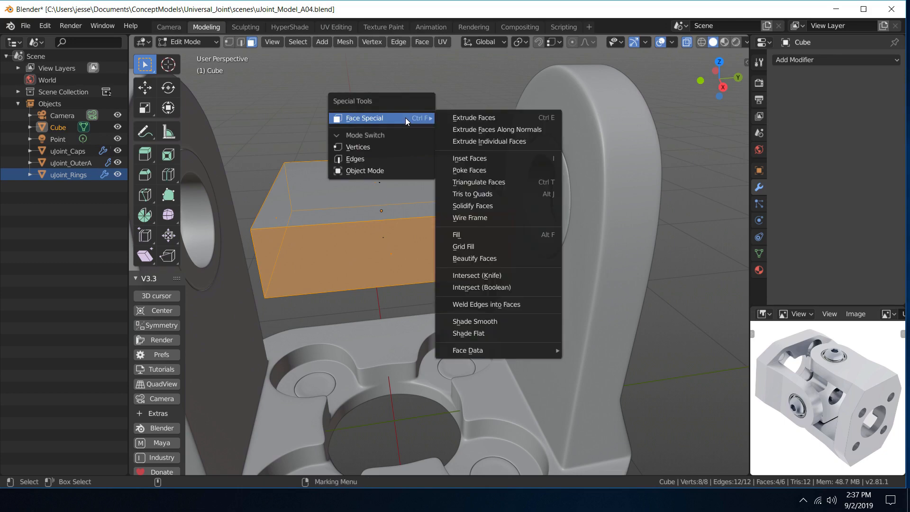
pyautogui.click(536, 141)
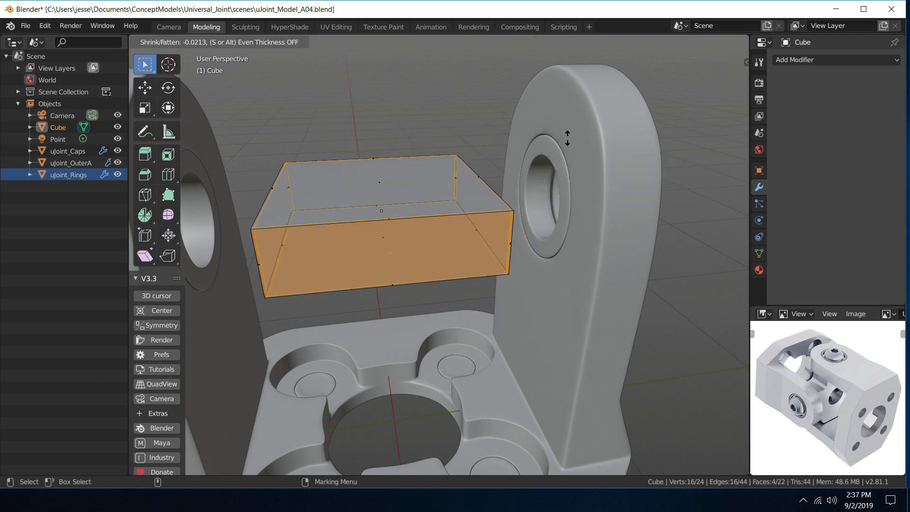
pyautogui.press('Escape')
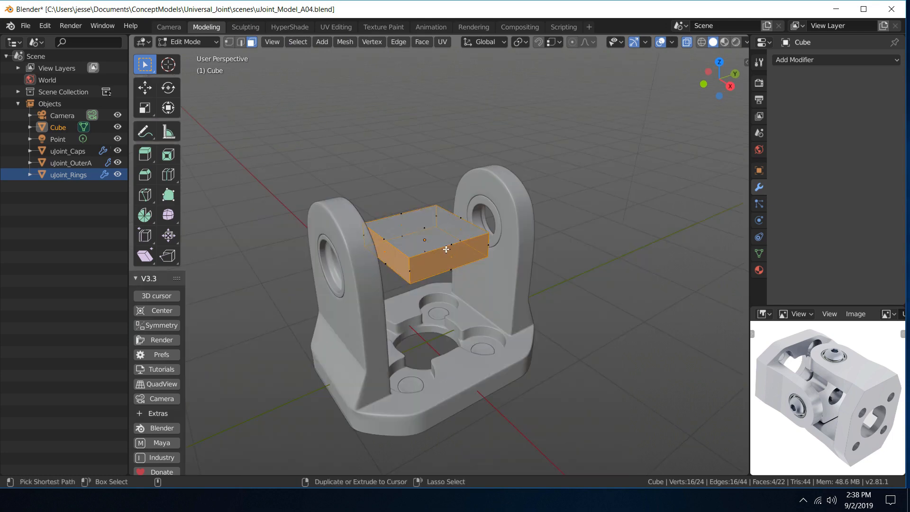
# Narrow the selection to the two extruded faces facing the bracket arms and scale them by 1.664 along Y
pyautogui.keyDown('ctrl'); pyautogui.click(447, 248); pyautogui.keyUp('ctrl')
pyautogui.keyDown('alt'); pyautogui.moveTo(495, 258); pyautogui.dragTo(444, 245); pyautogui.keyUp('alt')
pyautogui.keyDown('ctrl'); pyautogui.click(422, 226); pyautogui.keyUp('ctrl')
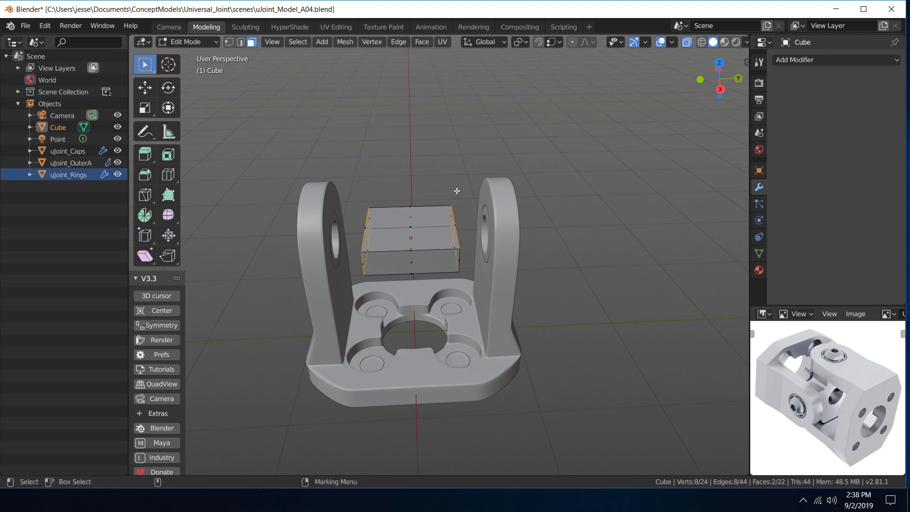
pyautogui.press('r')
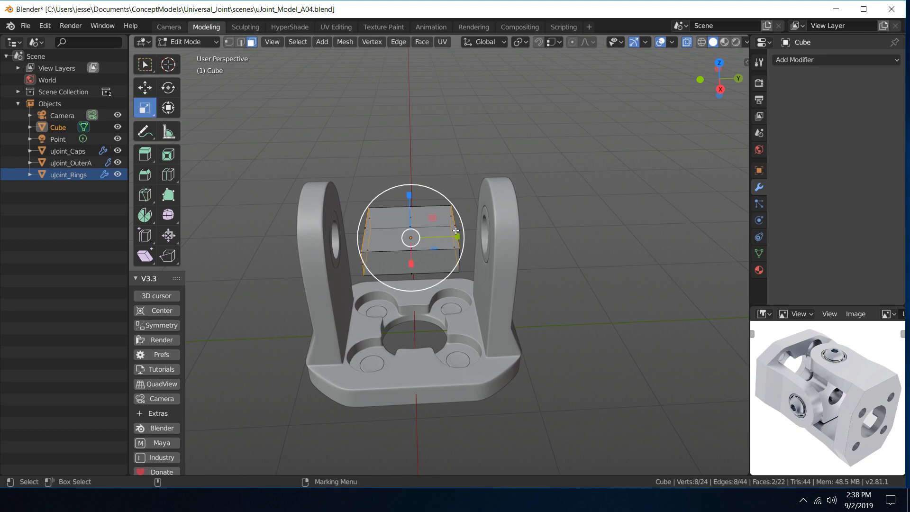
pyautogui.keyDown('shift'); pyautogui.moveTo(459, 236); pyautogui.dragTo(486, 237); pyautogui.keyUp('shift')
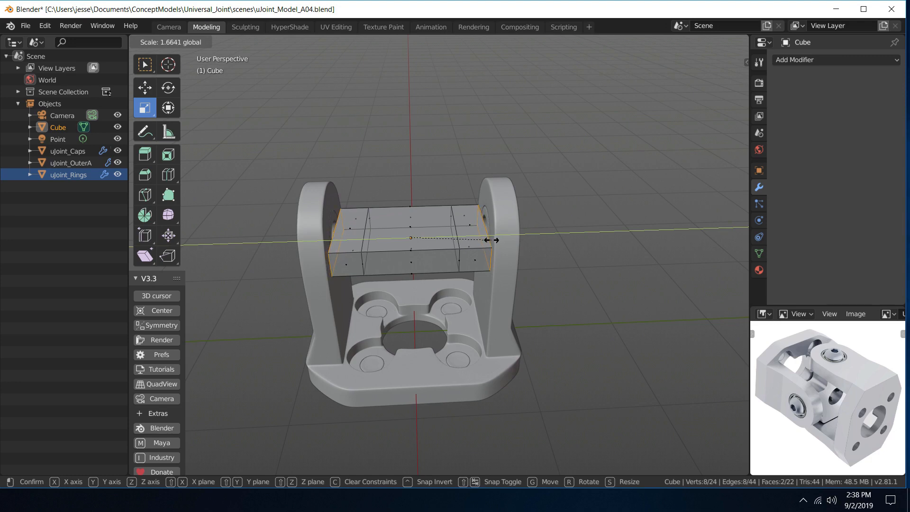
pyautogui.moveTo(491, 239); pyautogui.dragTo(492, 240)
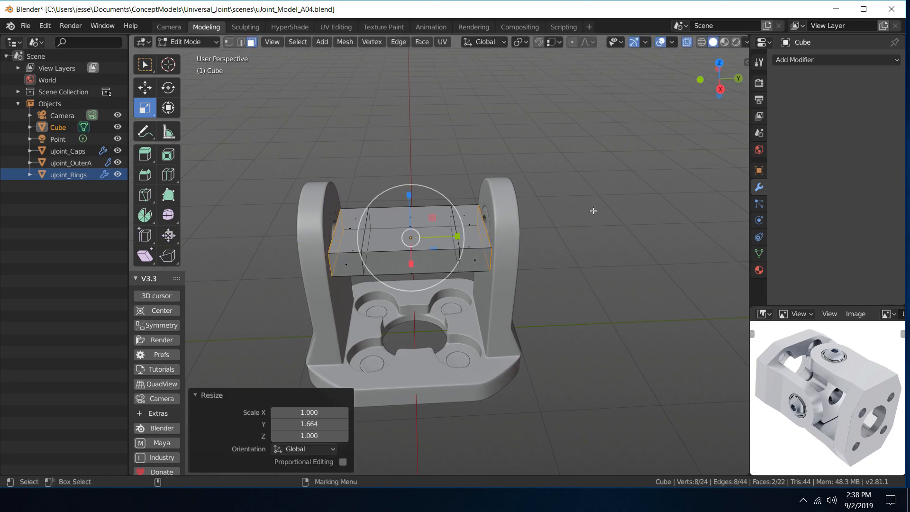
# Copy the Y scale factor of the last resize and return to the selection tool
pyautogui.moveTo(576, 193); pyautogui.dragTo(529, 163, button='middle')
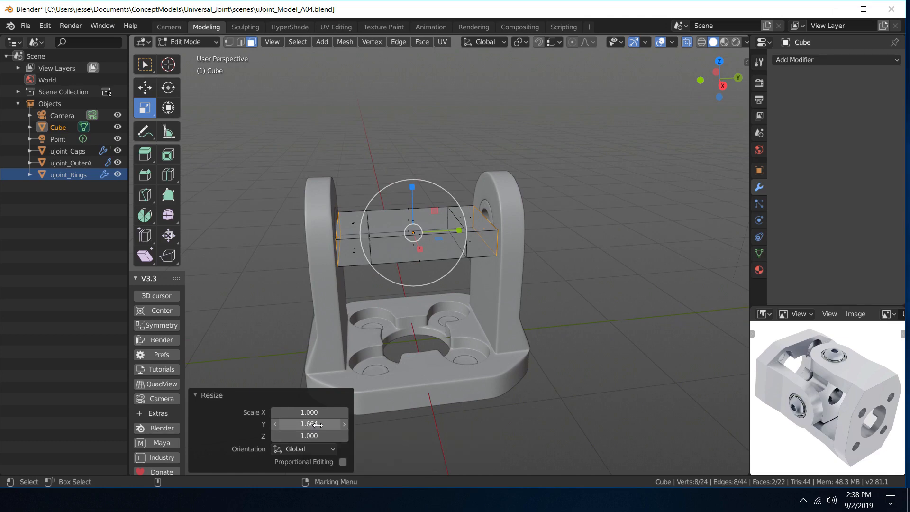
pyautogui.click(317, 425)
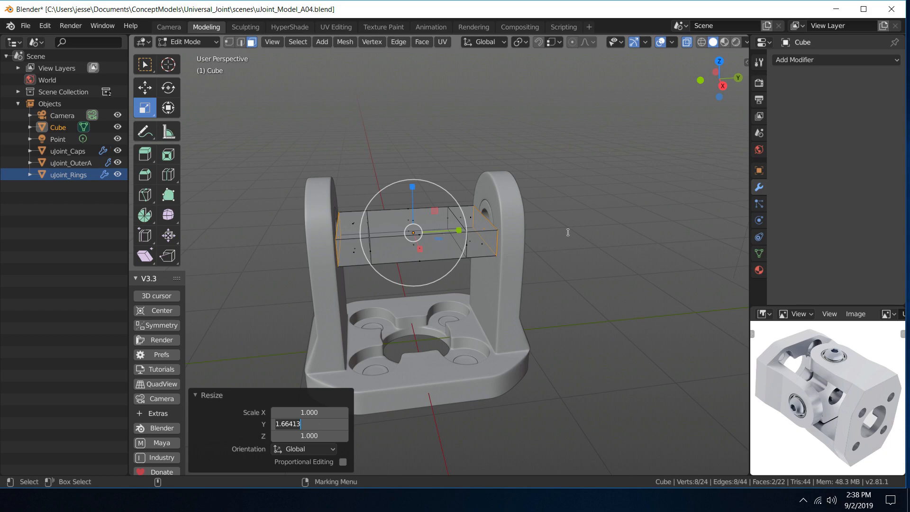
pyautogui.press('Return')
pyautogui.press('w')
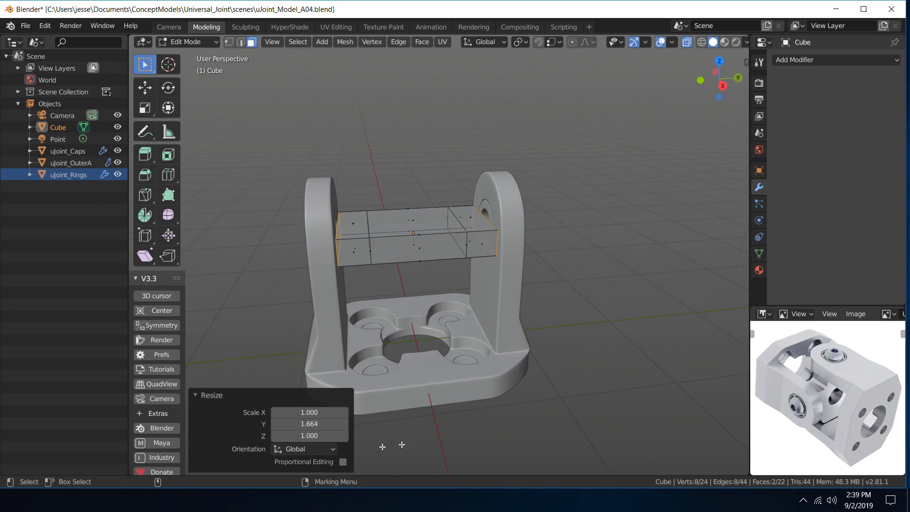
# Select the two extruded side faces at the block's open ends and scale them by 1.664 along X
pyautogui.moveTo(517, 130); pyautogui.dragTo(661, 157, button='middle')
pyautogui.click(488, 256)
pyautogui.keyDown('shift'); pyautogui.click(438, 239); pyautogui.keyUp('shift')
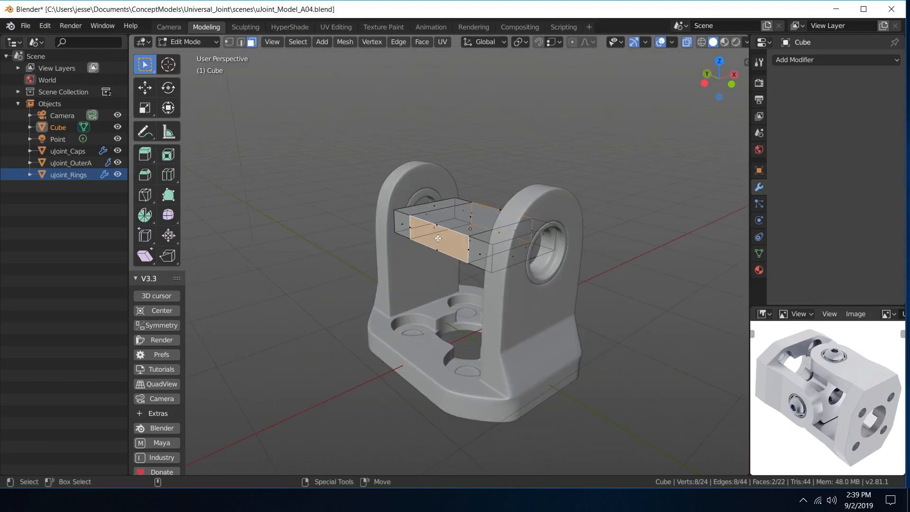
pyautogui.moveTo(583, 144); pyautogui.dragTo(544, 173, button='middle')
pyautogui.press('r')
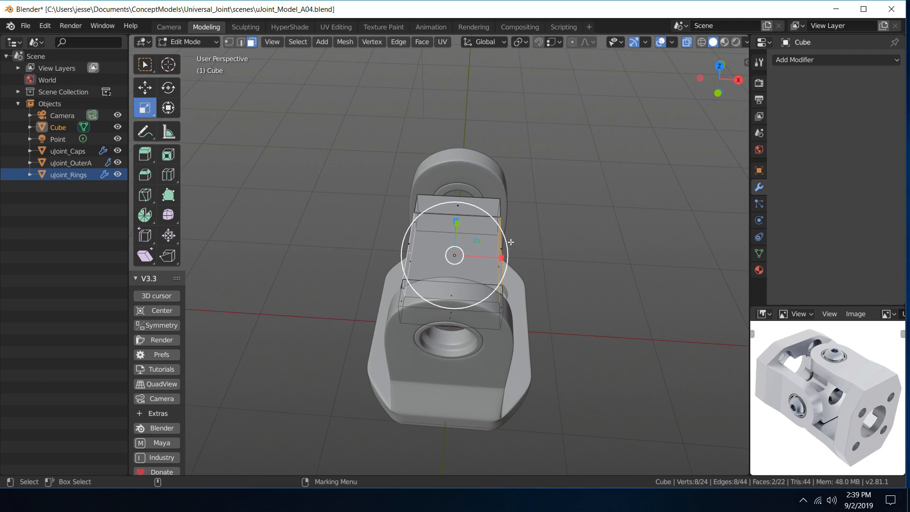
pyautogui.moveTo(501, 258); pyautogui.dragTo(529, 268)
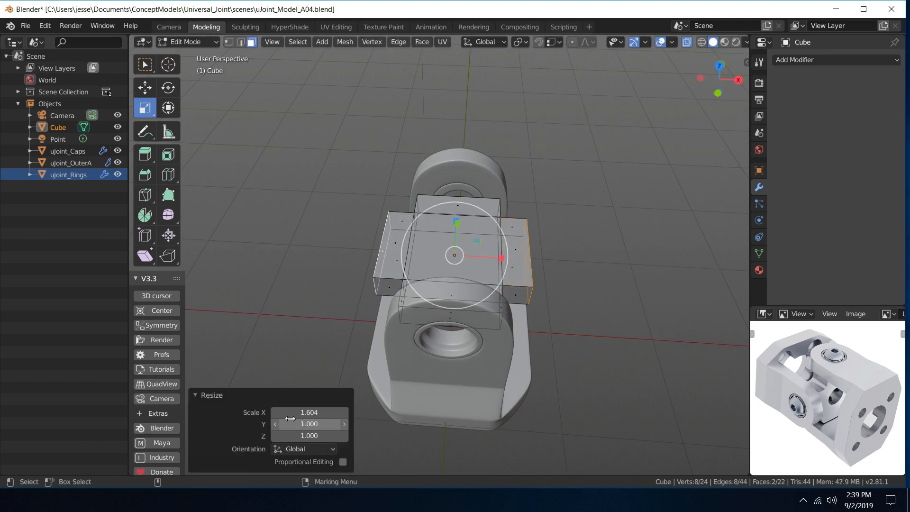
pyautogui.click(315, 413)
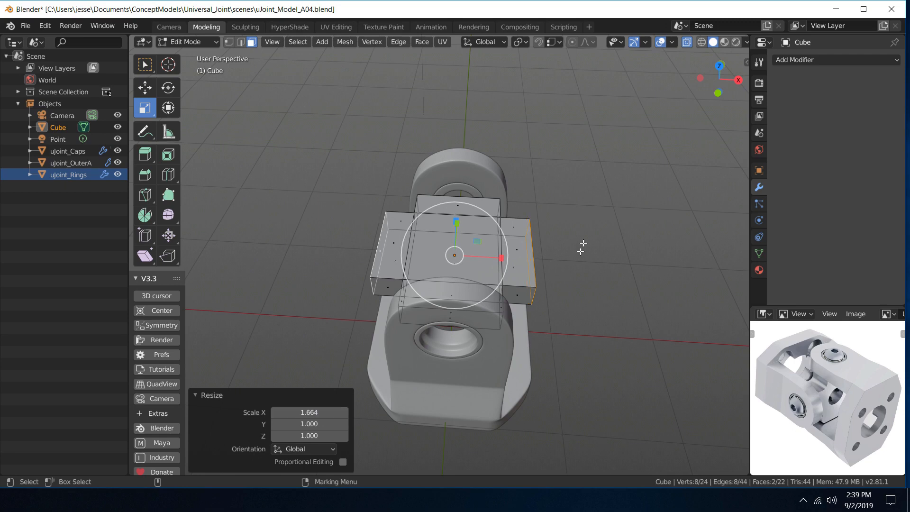
# Return the cross-shaped block to object mode
pyautogui.moveTo(584, 248); pyautogui.dragTo(431, 183, button='middle')
pyautogui.press('w')
pyautogui.moveTo(404, 209); pyautogui.dragTo(474, 164, button='right')
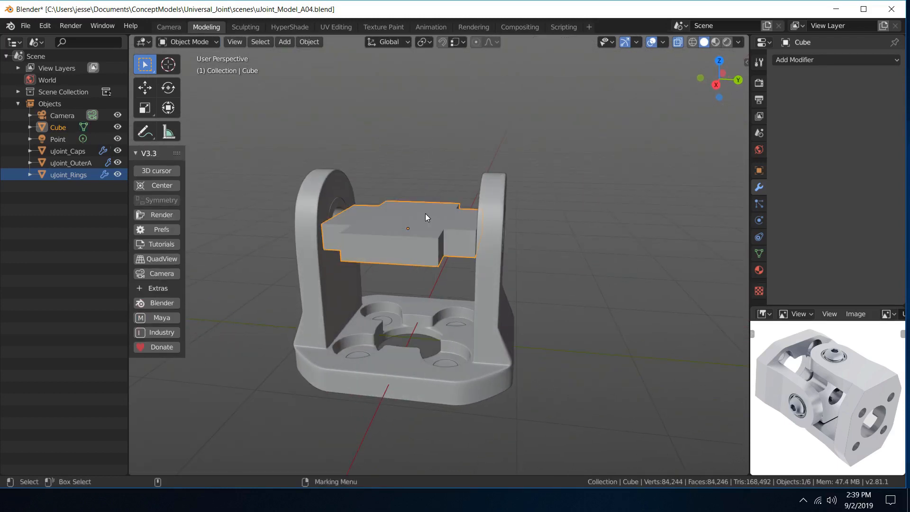
# Thicken the cross-shaped block by scaling it about 1.619 along Z, and check it against the arm hole
pyautogui.press('r')
pyautogui.moveTo(407, 188); pyautogui.dragTo(401, 151)
pyautogui.keyDown('alt'); pyautogui.moveTo(484, 157); pyautogui.dragTo(557, 158, button='right'); pyautogui.keyUp('alt')
pyautogui.keyDown('alt'); pyautogui.moveTo(558, 159); pyautogui.dragTo(468, 142); pyautogui.keyUp('alt')
pyautogui.keyDown('alt'); pyautogui.moveTo(560, 103); pyautogui.dragTo(591, 106); pyautogui.keyUp('alt')
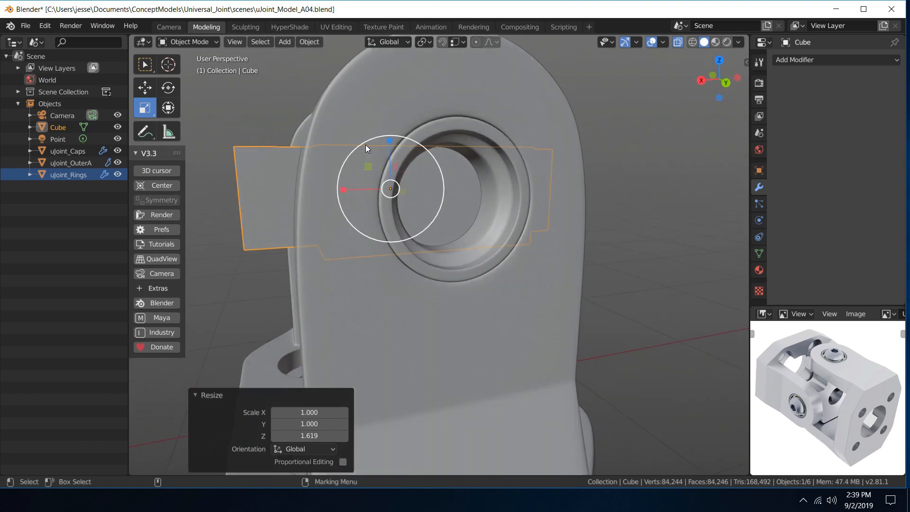
pyautogui.scroll(-4, 529, 138)
pyautogui.moveTo(507, 137)
pyautogui.keyDown('alt'); pyautogui.mouseDown()
pyautogui.moveTo(592, 138)
pyautogui.moveTo(593, 149)
pyautogui.moveTo(587, 109)
pyautogui.moveTo(595, 143)
pyautogui.moveTo(495, 149)
pyautogui.mouseUp(); pyautogui.keyUp('alt')
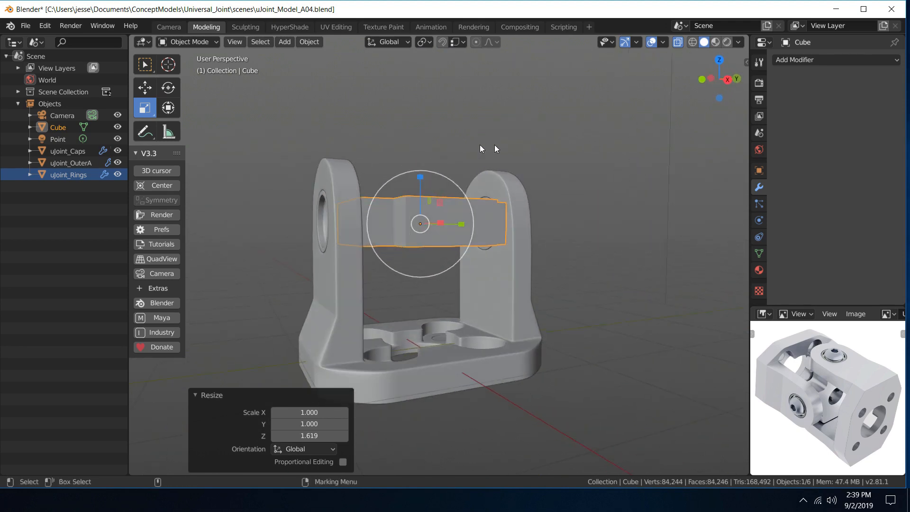
# Thicken the block further by scaling it along Z by about 1.279 and another 1.150
pyautogui.moveTo(420, 176); pyautogui.dragTo(424, 162)
pyautogui.moveTo(635, 153)
pyautogui.keyDown('alt'); pyautogui.mouseDown()
pyautogui.moveTo(617, 176)
pyautogui.moveTo(621, 149)
pyautogui.mouseUp(); pyautogui.keyUp('alt')
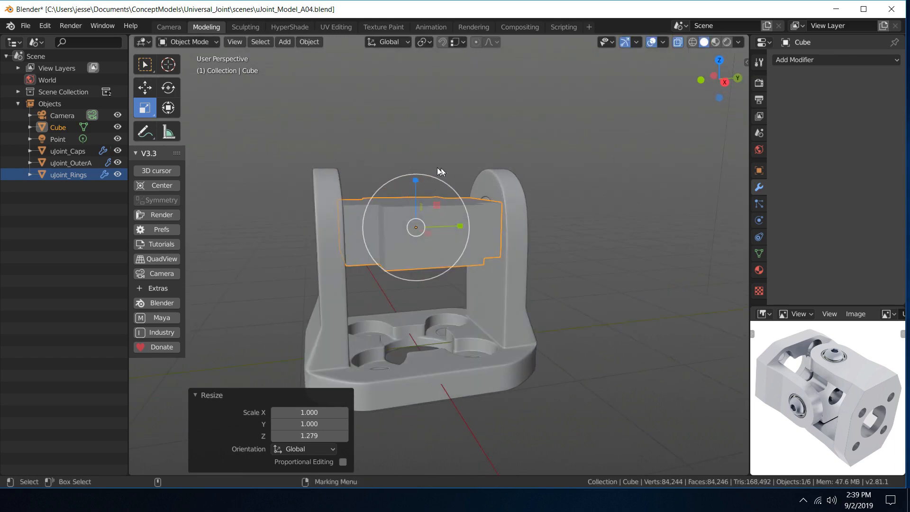
pyautogui.moveTo(417, 181); pyautogui.dragTo(417, 173)
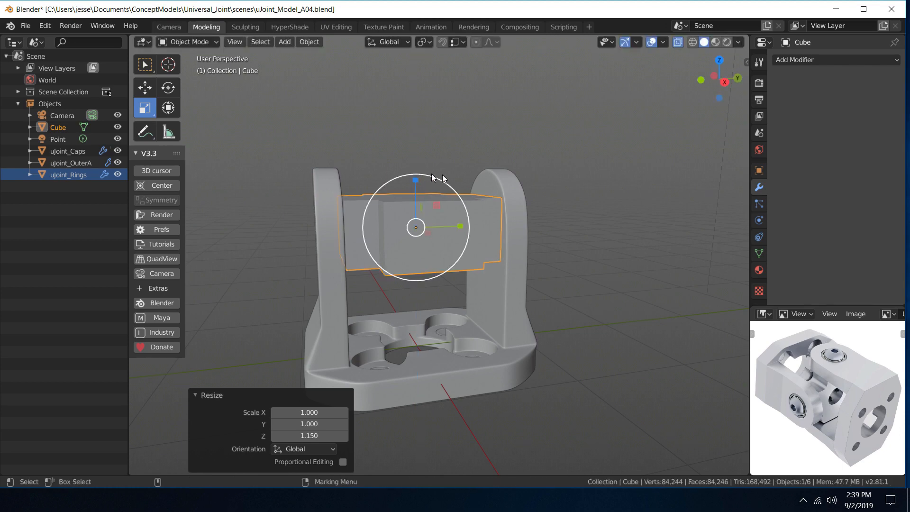
pyautogui.moveTo(588, 156)
pyautogui.keyDown('alt'); pyautogui.mouseDown()
pyautogui.moveTo(586, 128)
pyautogui.moveTo(582, 163)
pyautogui.mouseUp(); pyautogui.keyUp('alt')
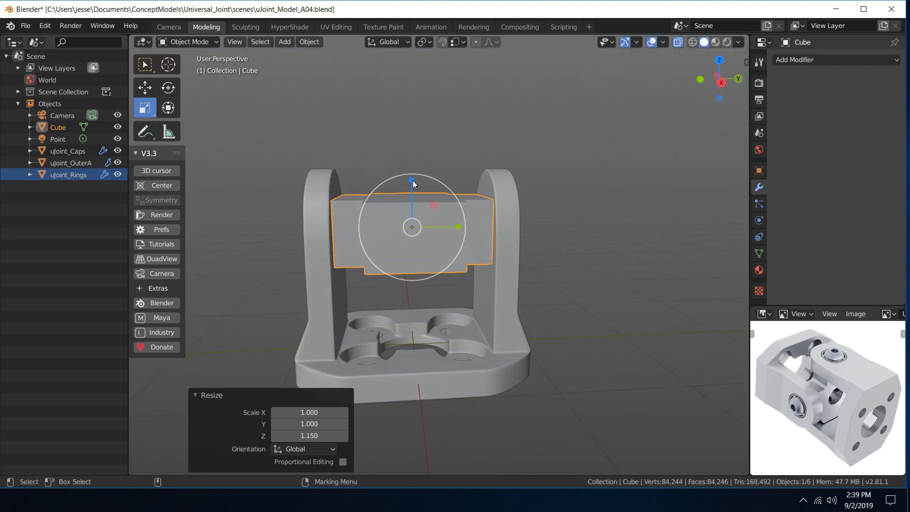
# Adjust the block's height between the arms by moving it 0.0373 m up and 0.0251 m down along Z
pyautogui.moveTo(413, 180)
pyautogui.mouseDown()
pyautogui.moveTo(414, 190)
pyautogui.moveTo(412, 175)
pyautogui.mouseUp()
pyautogui.press('w')
pyautogui.moveTo(604, 154); pyautogui.dragTo(482, 146, button='middle')
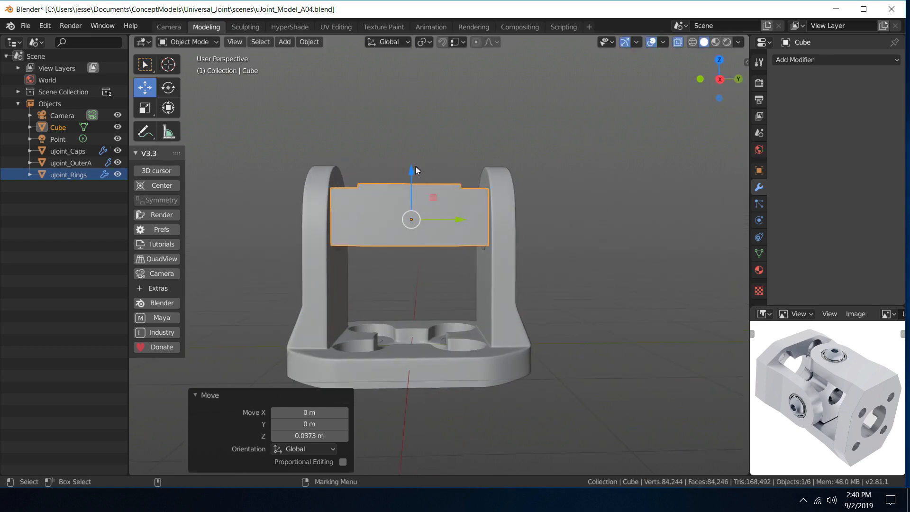
pyautogui.moveTo(415, 170); pyautogui.dragTo(415, 174)
pyautogui.moveTo(541, 137); pyautogui.dragTo(513, 160, button='middle')
pyautogui.press('w')
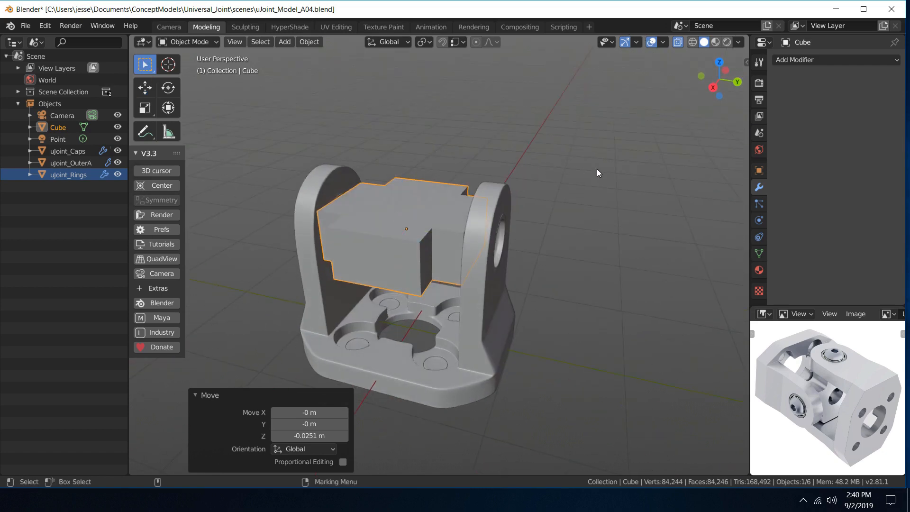
# Select the four inner vertical corner edges of the cross-shaped block and bevel them about 0.331 m wide with one segment
pyautogui.moveTo(597, 173); pyautogui.dragTo(535, 147, button='middle')
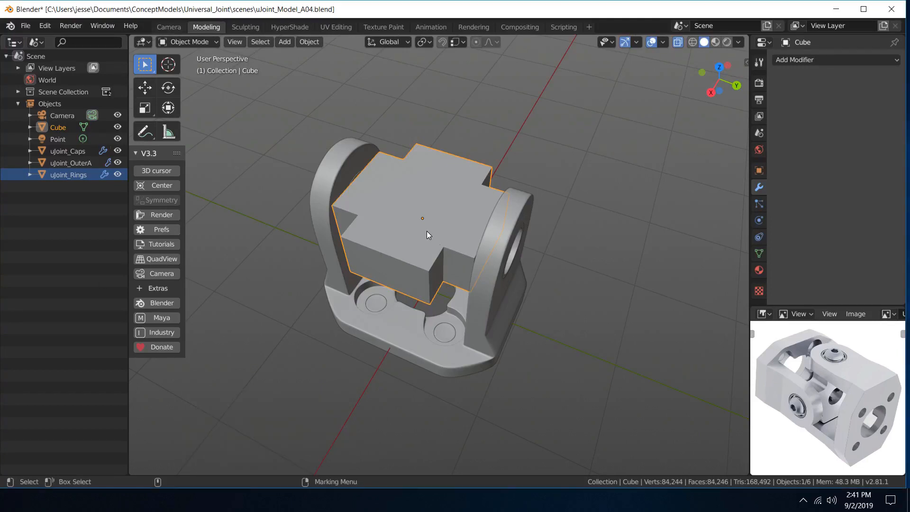
pyautogui.moveTo(426, 231); pyautogui.dragTo(402, 173, button='right')
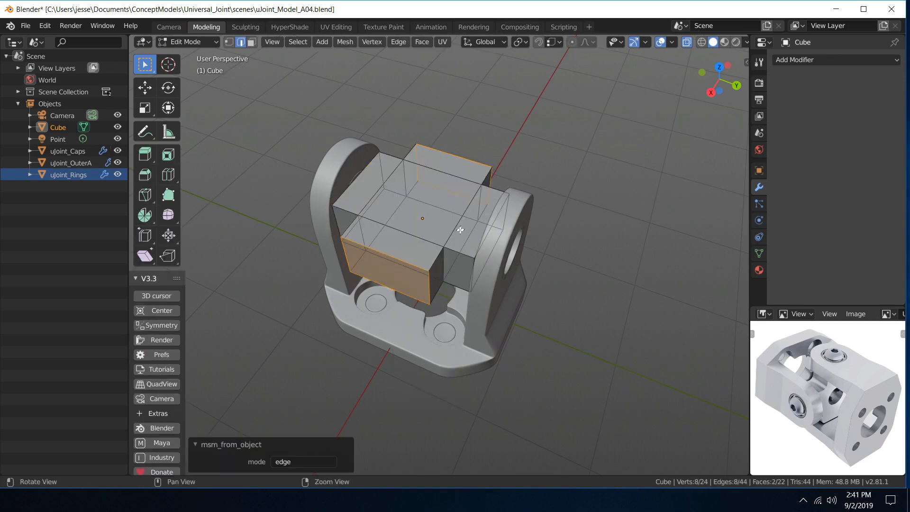
pyautogui.moveTo(426, 213); pyautogui.dragTo(614, 252, button='middle')
pyautogui.click(415, 228)
pyautogui.keyDown('shift'); pyautogui.click(411, 251); pyautogui.keyUp('shift')
pyautogui.keyDown('shift'); pyautogui.click(449, 246); pyautogui.keyUp('shift')
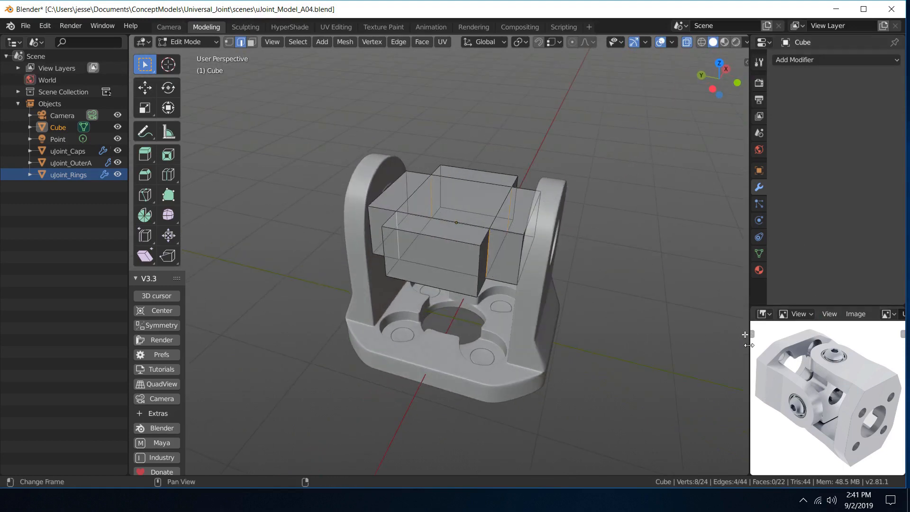
pyautogui.hotkey('ctrl', 'b')
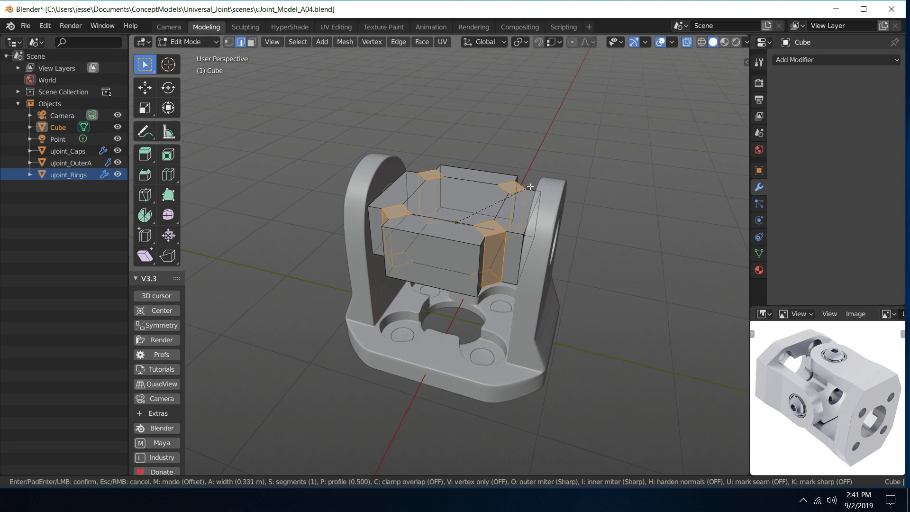
pyautogui.click(530, 187)
pyautogui.moveTo(557, 145)
pyautogui.mouseDown(button='middle')
pyautogui.moveTo(575, 193)
pyautogui.moveTo(588, 191)
pyautogui.moveTo(545, 152)
pyautogui.mouseUp(button='middle')
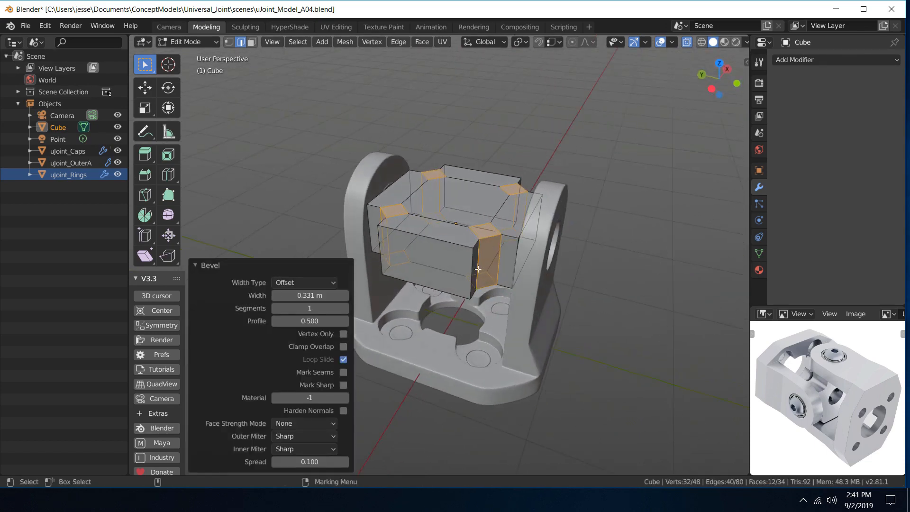
# Select the eight outer vertical corner edges of the cross-shaped block's arms and bevel them about 0.106 m wide with one segment
pyautogui.click(473, 267)
pyautogui.moveTo(481, 251); pyautogui.dragTo(458, 262, button='middle')
pyautogui.keyDown('shift'); pyautogui.click(457, 262); pyautogui.keyUp('shift')
pyautogui.moveTo(561, 237); pyautogui.dragTo(541, 248, button='middle')
pyautogui.keyDown('shift'); pyautogui.click(525, 246); pyautogui.keyUp('shift')
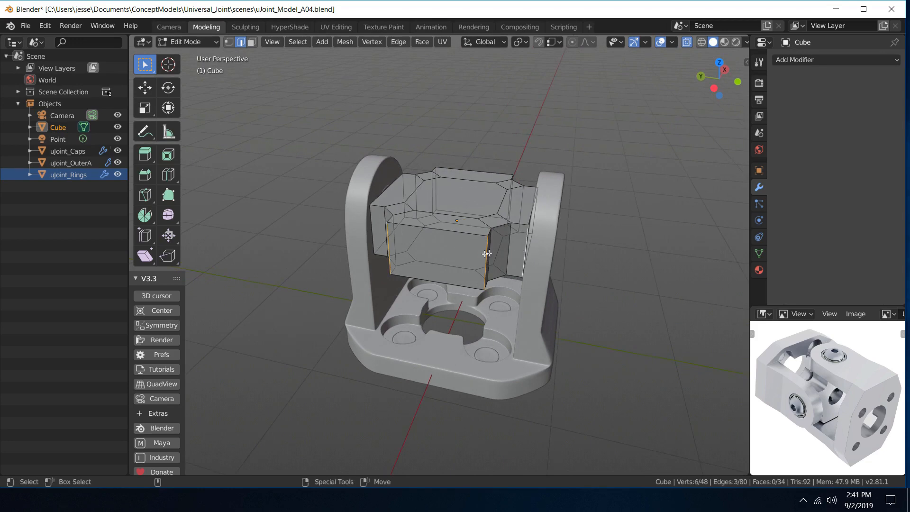
pyautogui.keyDown('shift'); pyautogui.click(373, 233); pyautogui.keyUp('shift')
pyautogui.moveTo(373, 233); pyautogui.dragTo(533, 238, button='middle')
pyautogui.keyDown('shift'); pyautogui.click(483, 250); pyautogui.keyUp('shift')
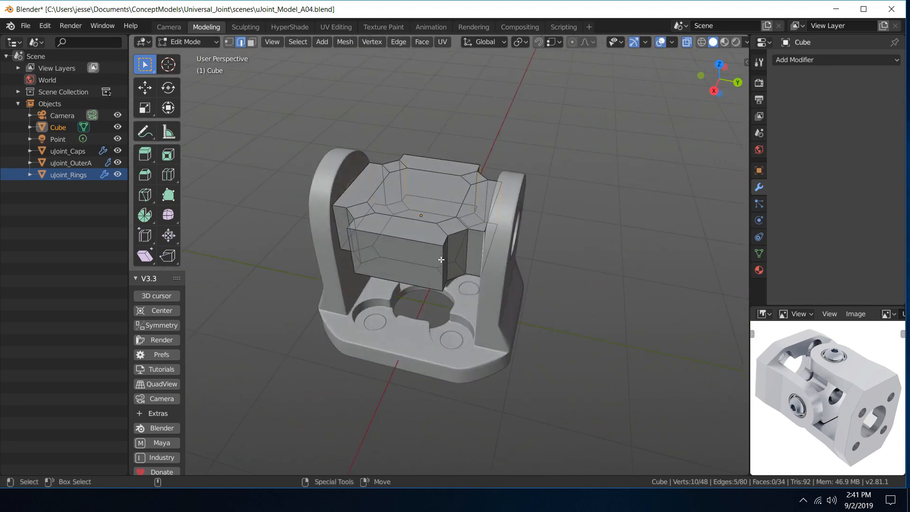
pyautogui.moveTo(442, 259); pyautogui.dragTo(469, 225, button='middle')
pyautogui.keyDown('shift'); pyautogui.click(447, 284); pyautogui.keyUp('shift')
pyautogui.keyDown('shift'); pyautogui.click(344, 253); pyautogui.keyUp('shift')
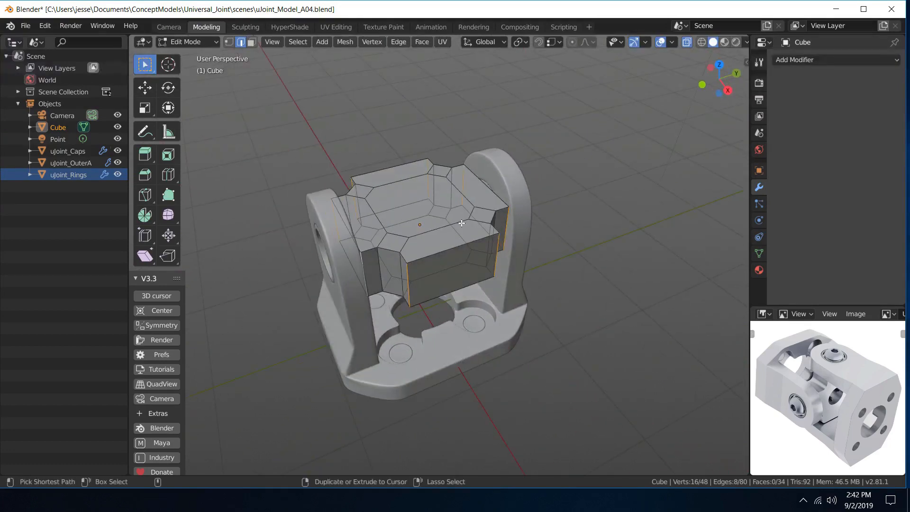
pyautogui.hotkey('ctrl', 'b')
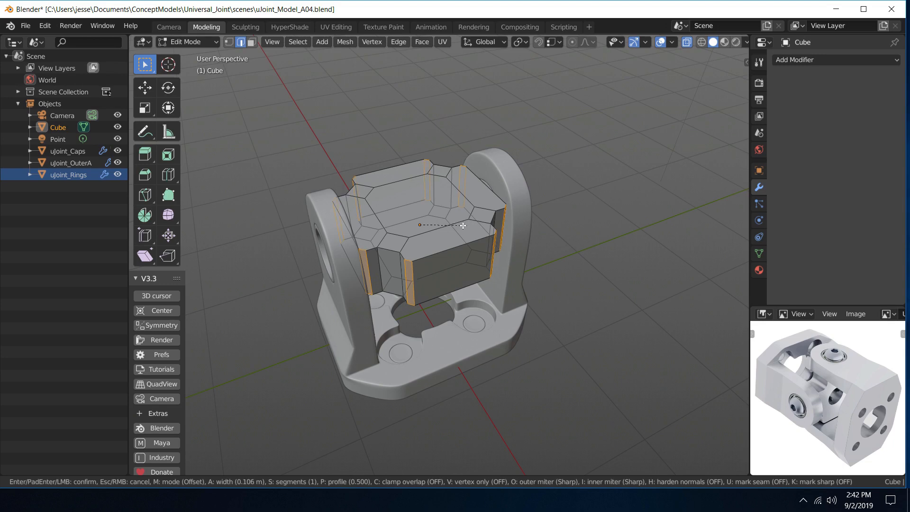
pyautogui.click(462, 225)
pyautogui.moveTo(534, 208); pyautogui.dragTo(560, 229, button='middle')
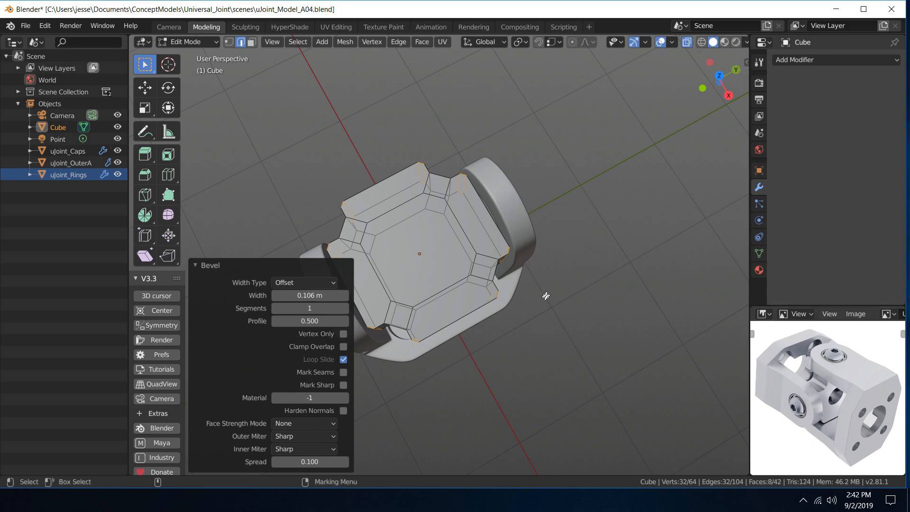
pyautogui.moveTo(603, 204); pyautogui.dragTo(614, 140, button='middle')
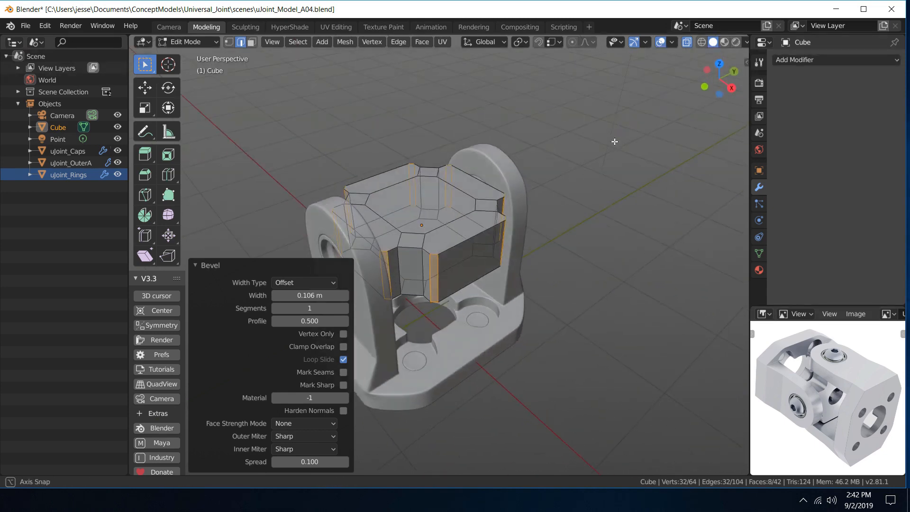
# Return the block to Object Mode and save the scene file
pyautogui.moveTo(433, 199); pyautogui.dragTo(482, 161, button='right')
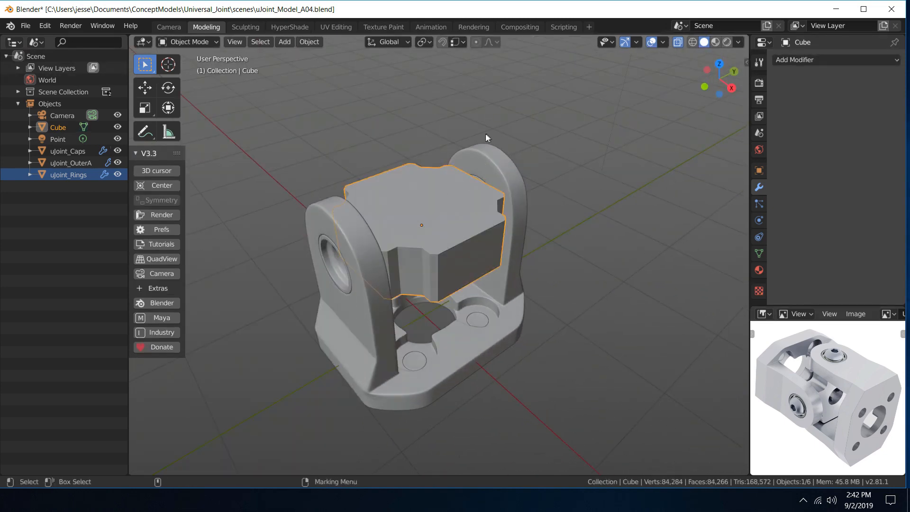
pyautogui.moveTo(486, 133); pyautogui.dragTo(462, 112, button='middle')
pyautogui.hotkey('ctrl', 's')
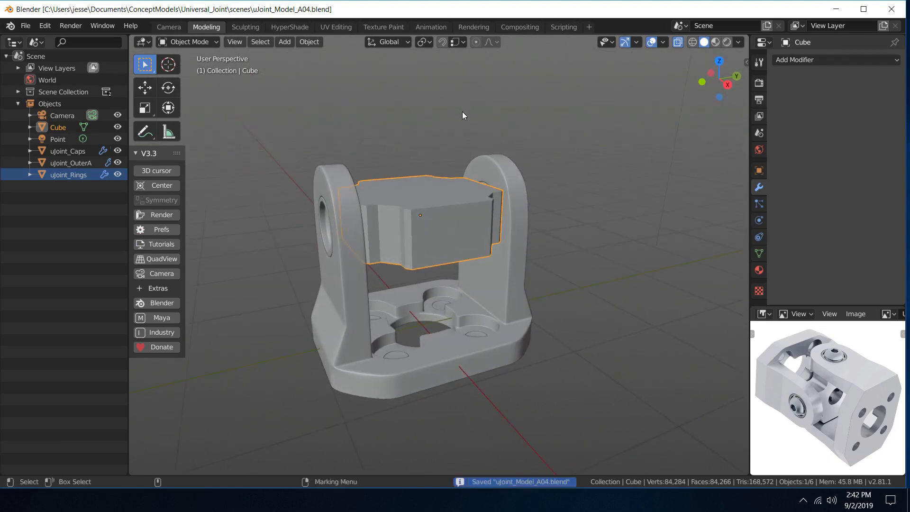
# Add a Subdivision Surface modifier to the block with render and viewport levels of 3, and shade the block smooth
pyautogui.click(792, 61)
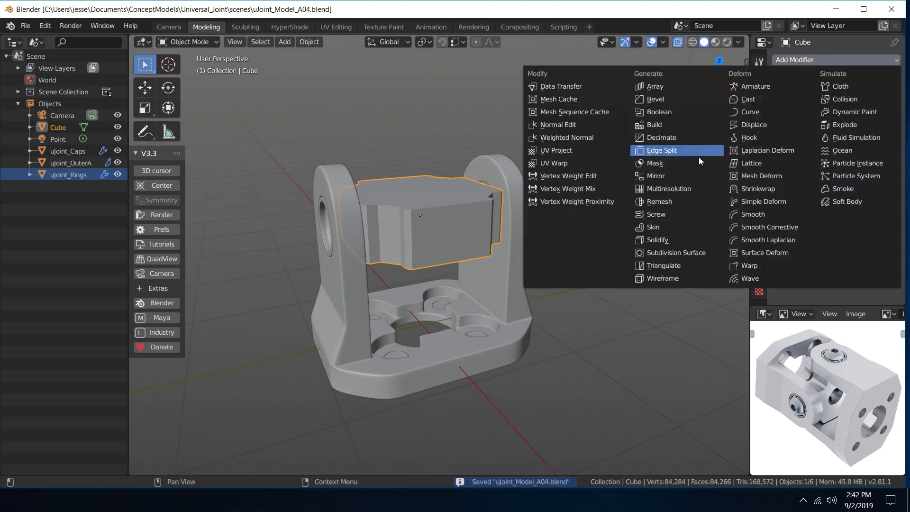
pyautogui.click(702, 252)
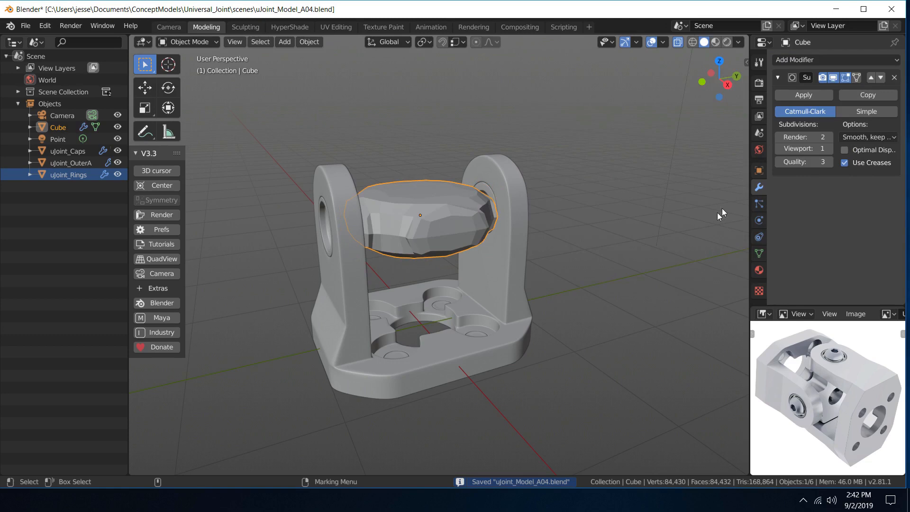
pyautogui.click(830, 137)
pyautogui.click(830, 149)
pyautogui.click(830, 149)
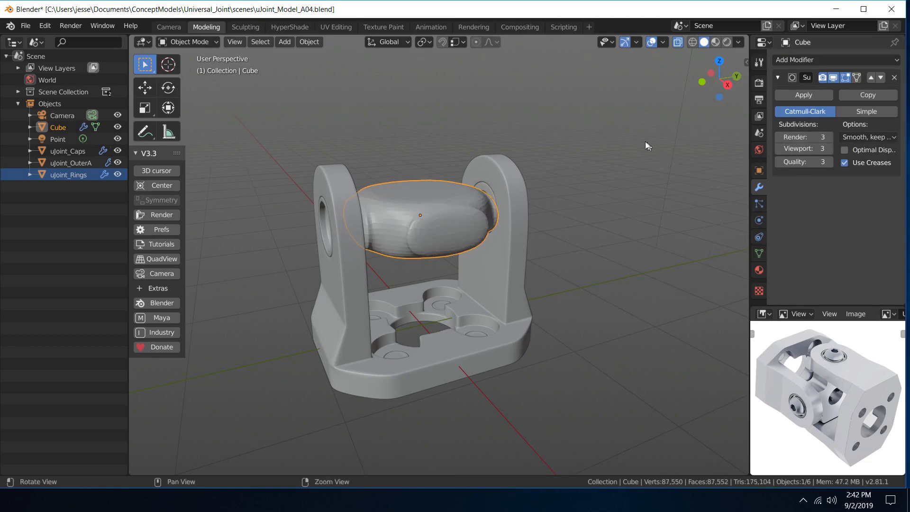
pyautogui.moveTo(644, 141); pyautogui.dragTo(595, 155, button='middle')
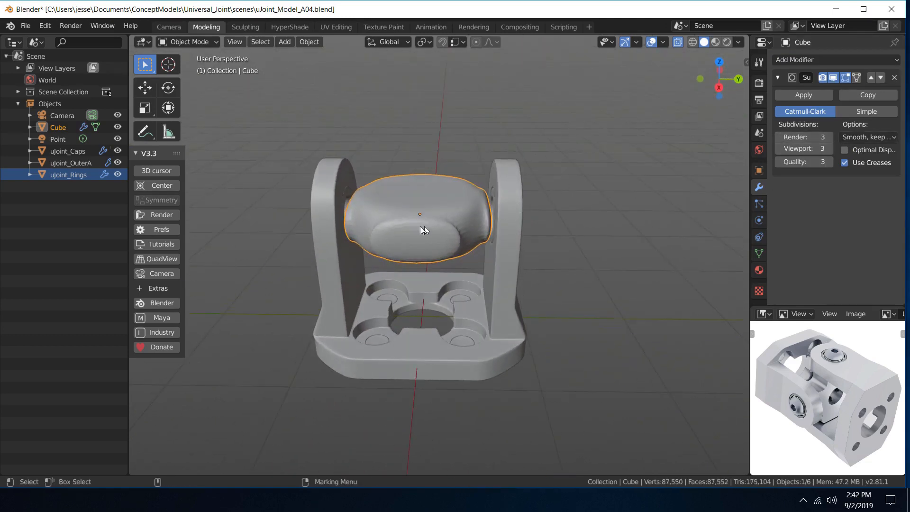
pyautogui.rightClick(395, 212)
pyautogui.click(399, 274)
pyautogui.moveTo(440, 206)
pyautogui.mouseDown(button='middle')
pyautogui.moveTo(471, 169)
pyautogui.moveTo(444, 197)
pyautogui.mouseUp(button='middle')
# Clear the face selection in Edit Mode and add two horizontal loop cuts around the block's sides without sliding them
pyautogui.rightClick(445, 197)
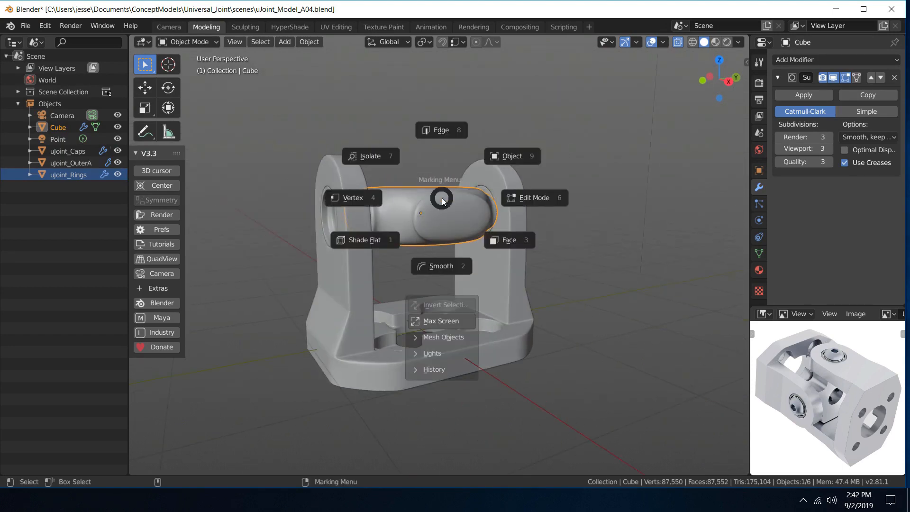
pyautogui.click(517, 221)
pyautogui.keyDown('shift'); pyautogui.moveTo(518, 221); pyautogui.dragTo(499, 263, button='middle'); pyautogui.keyUp('shift')
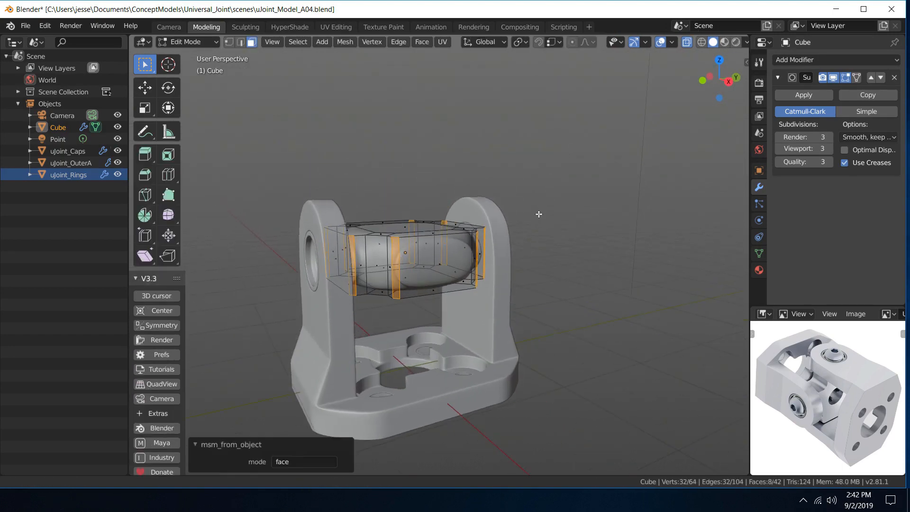
pyautogui.hotkey('alt', 'a')
pyautogui.scroll(4, 408, 255)
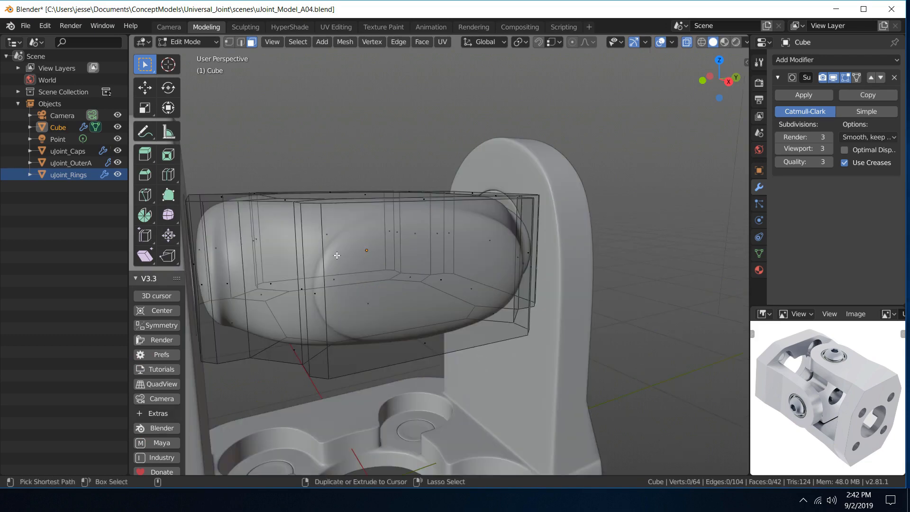
pyautogui.hotkey('ctrl', 'r')
pyautogui.scroll(4, 322, 253)
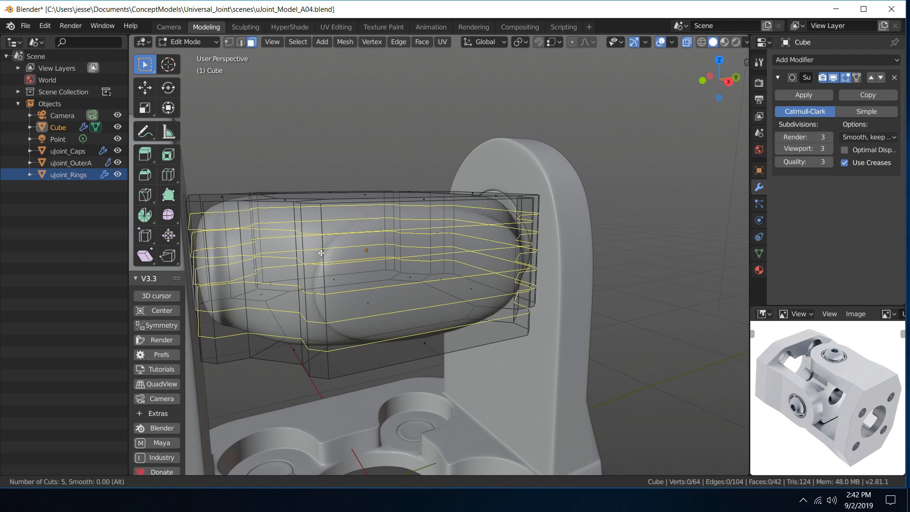
pyautogui.click(321, 251)
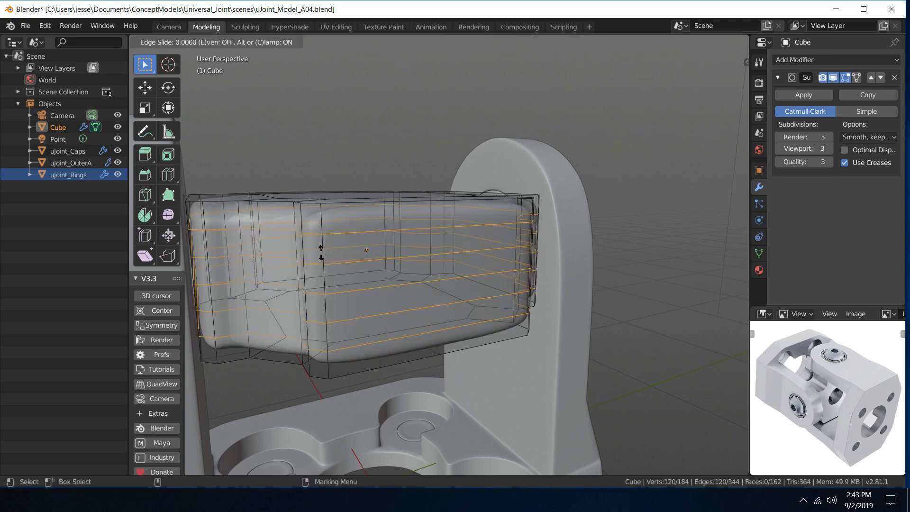
pyautogui.rightClick(321, 252)
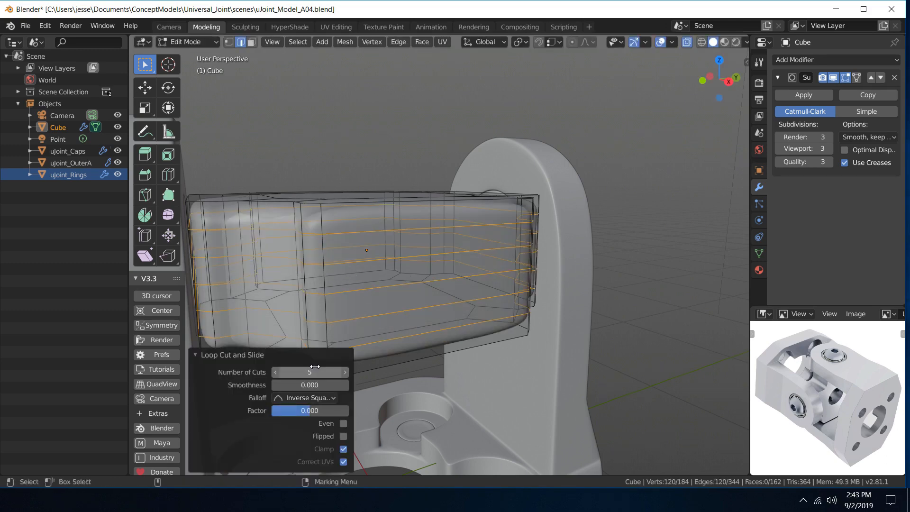
pyautogui.click(275, 373)
pyautogui.click(276, 372)
pyautogui.click(276, 373)
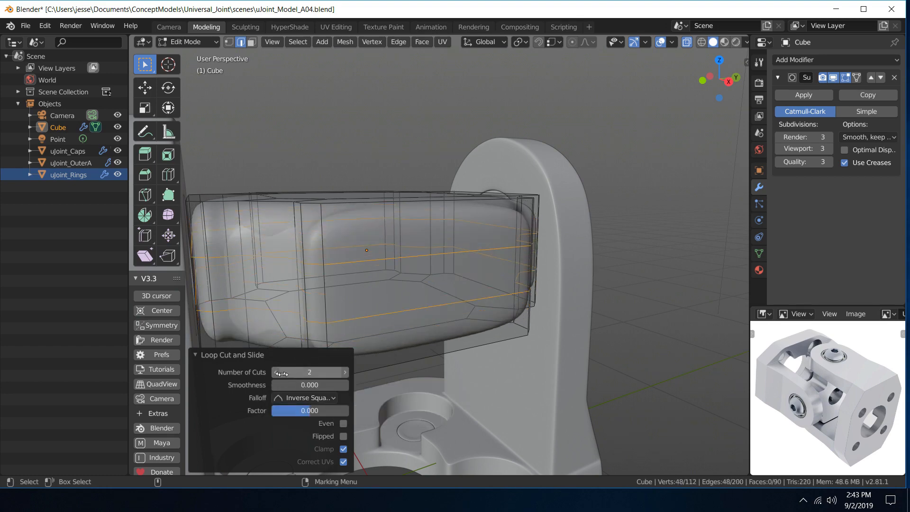
# Spread the two loop cuts towards the block's upper and lower rims by scaling them about 2.698 along Z
pyautogui.press('r')
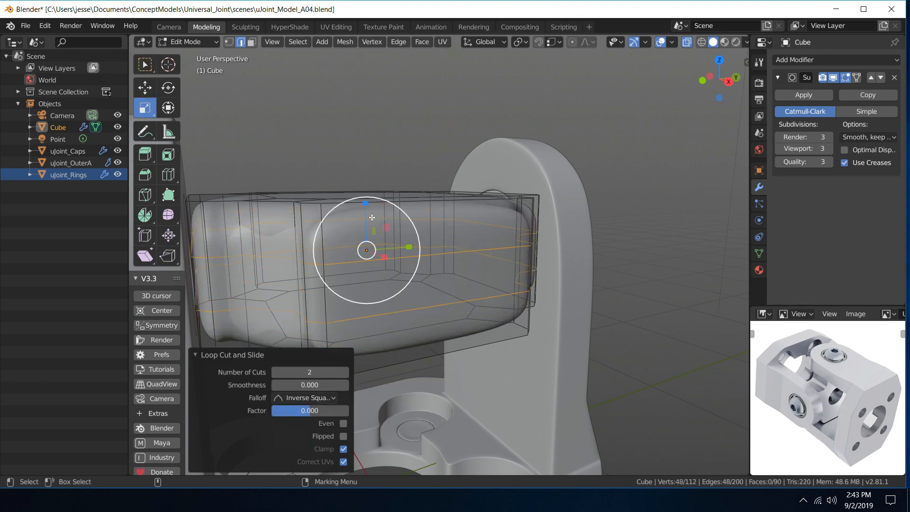
pyautogui.moveTo(365, 209); pyautogui.dragTo(369, 131)
pyautogui.scroll(-5, 424, 144)
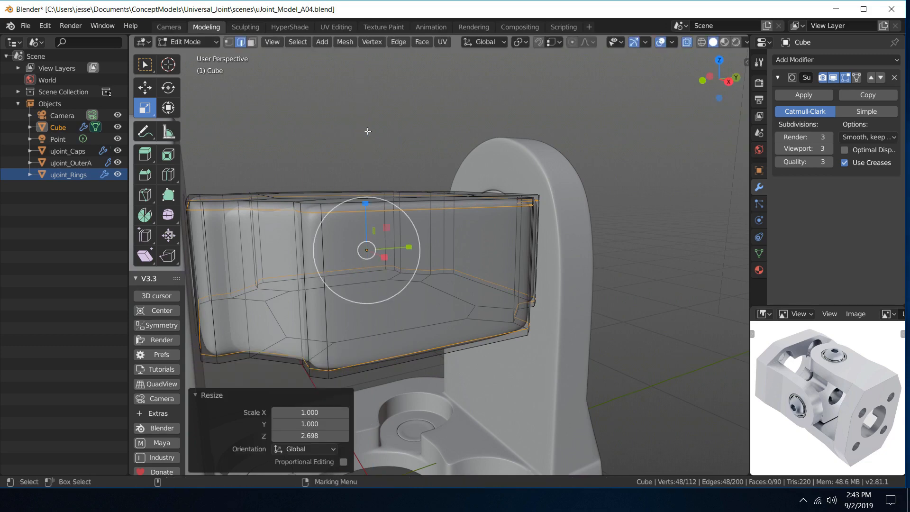
pyautogui.moveTo(423, 143); pyautogui.dragTo(489, 163, button='middle')
# Select the upper rim edge run of one arm in edge mode, and isolate the block in local view from Object Mode
pyautogui.scroll(4, 427, 197)
pyautogui.press('w')
pyautogui.moveTo(471, 263); pyautogui.dragTo(466, 191, button='right')
pyautogui.keyDown('alt'); pyautogui.click(448, 258); pyautogui.keyUp('alt')
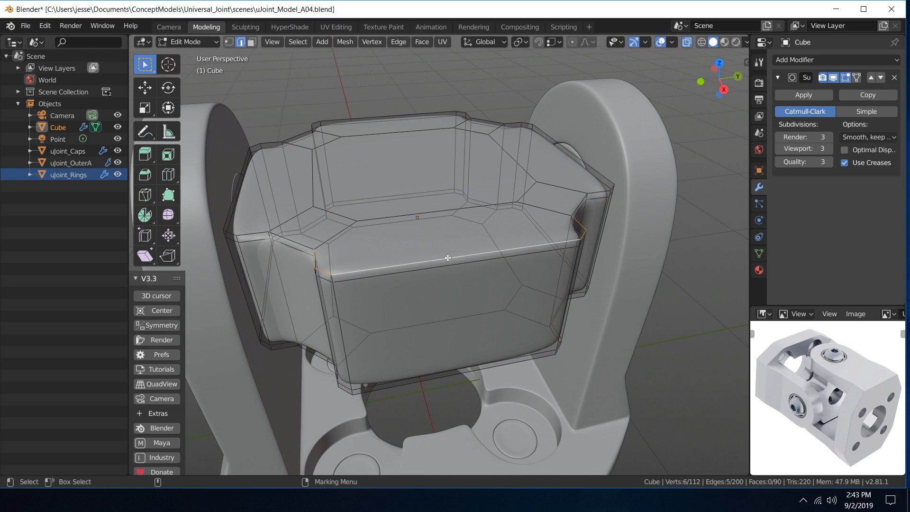
pyautogui.moveTo(448, 258); pyautogui.dragTo(440, 238, button='middle')
pyautogui.moveTo(440, 238); pyautogui.dragTo(499, 187, button='right')
pyautogui.press('KP_Divide')
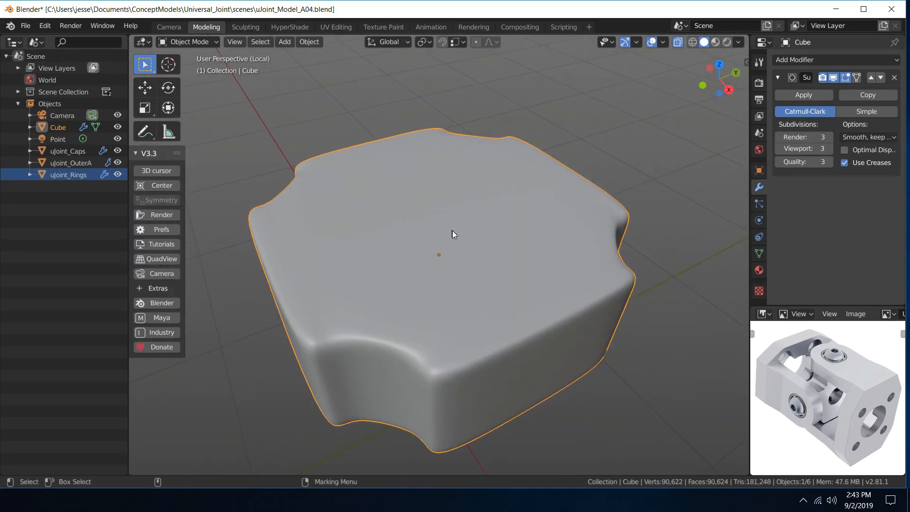
# Extend the edge selection around the block's entire top outer rim and apply an Edge Crease of about 0.457
pyautogui.moveTo(454, 234); pyautogui.dragTo(438, 173, button='right')
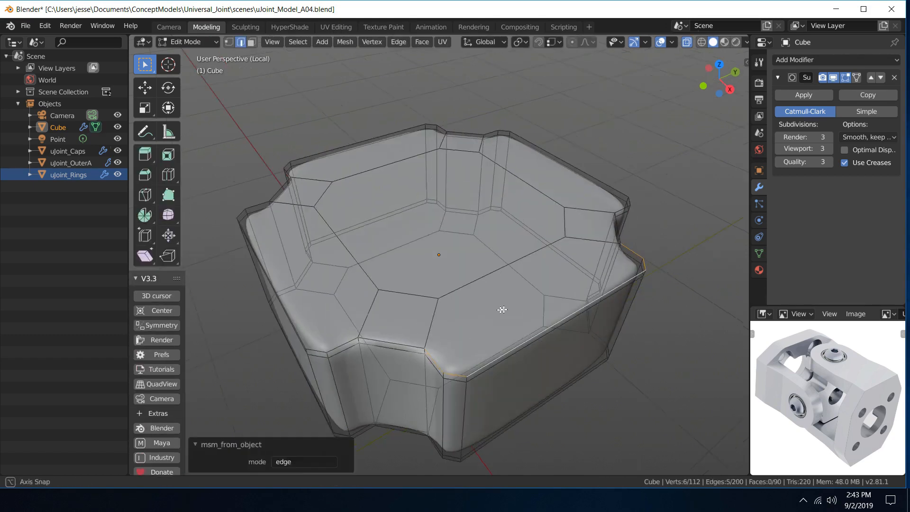
pyautogui.moveTo(502, 310); pyautogui.dragTo(527, 295, button='middle')
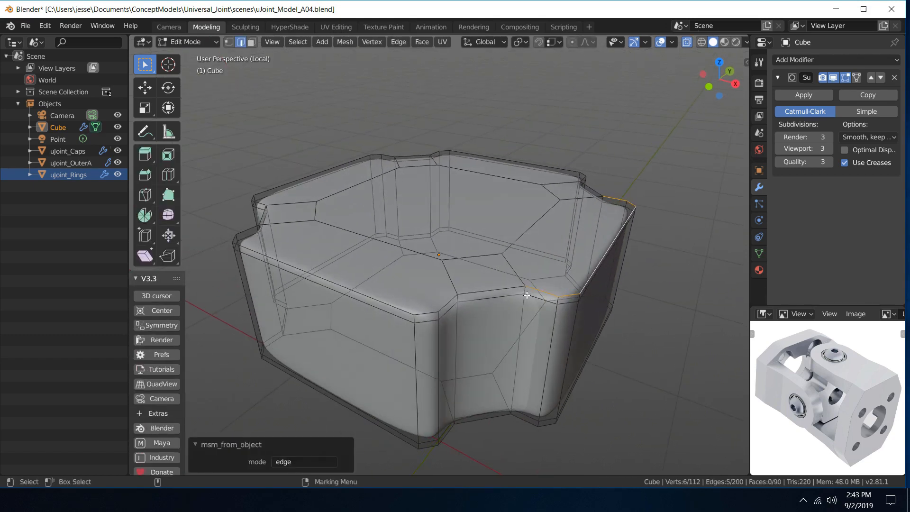
pyautogui.keyDown('shift'); pyautogui.click(495, 288); pyautogui.keyUp('shift')
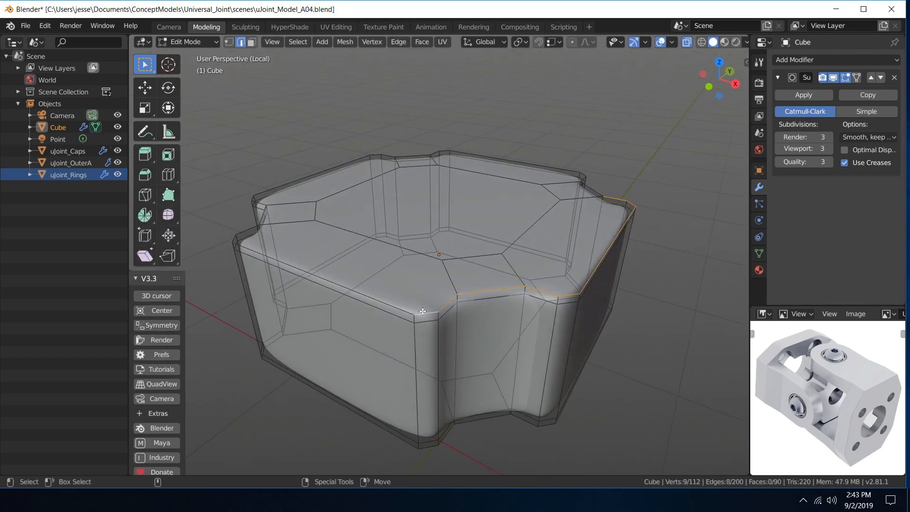
pyautogui.keyDown('ctrl'); pyautogui.click(335, 252); pyautogui.keyUp('ctrl')
pyautogui.keyDown('alt'); pyautogui.keyDown('shift'); pyautogui.click(280, 188); pyautogui.keyUp('shift'); pyautogui.keyUp('alt')
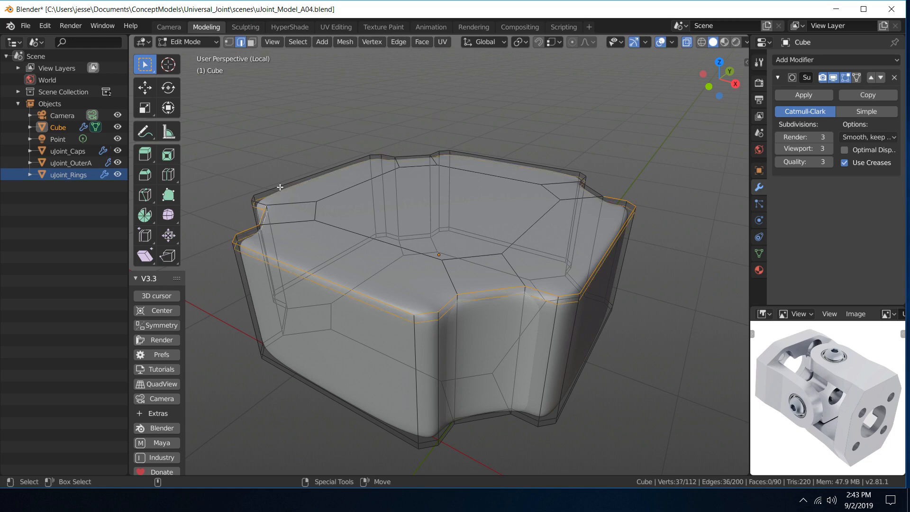
pyautogui.hotkey('ctrl', 'z')
pyautogui.keyDown('alt'); pyautogui.moveTo(293, 191); pyautogui.dragTo(380, 175); pyautogui.keyUp('alt')
pyautogui.keyDown('ctrl'); pyautogui.click(260, 207); pyautogui.keyUp('ctrl')
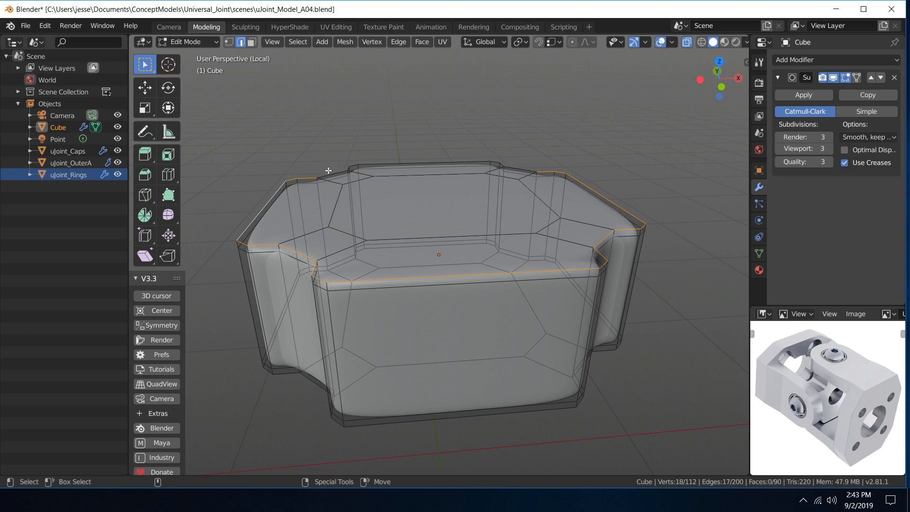
pyautogui.keyDown('ctrl'); pyautogui.click(334, 172); pyautogui.keyUp('ctrl')
pyautogui.keyDown('ctrl'); pyautogui.click(444, 161); pyautogui.keyUp('ctrl')
pyautogui.keyDown('ctrl'); pyautogui.click(519, 166); pyautogui.keyUp('ctrl')
pyautogui.keyDown('alt'); pyautogui.moveTo(641, 160); pyautogui.dragTo(578, 157); pyautogui.keyUp('alt')
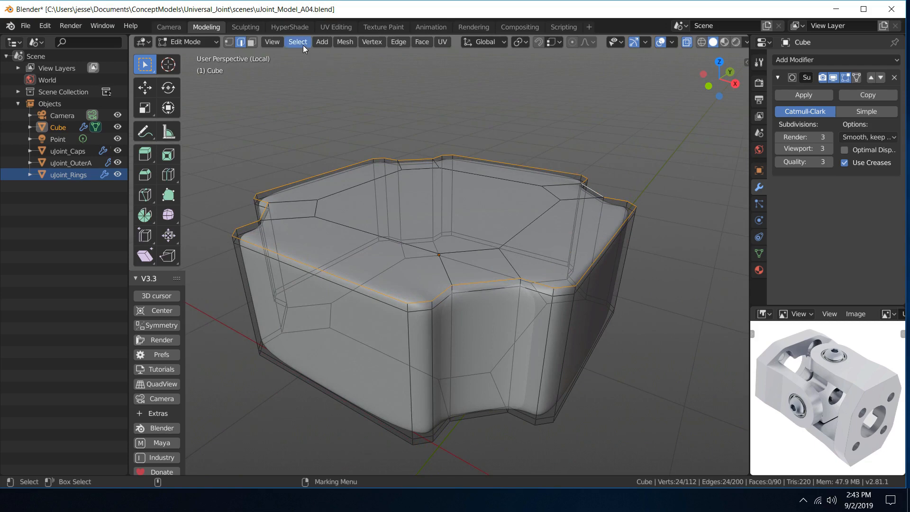
pyautogui.click(407, 43)
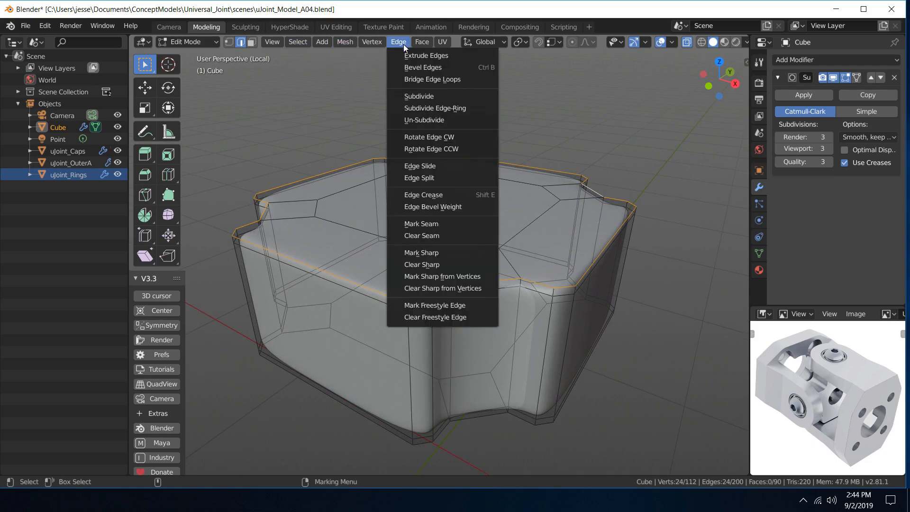
pyautogui.click(422, 166)
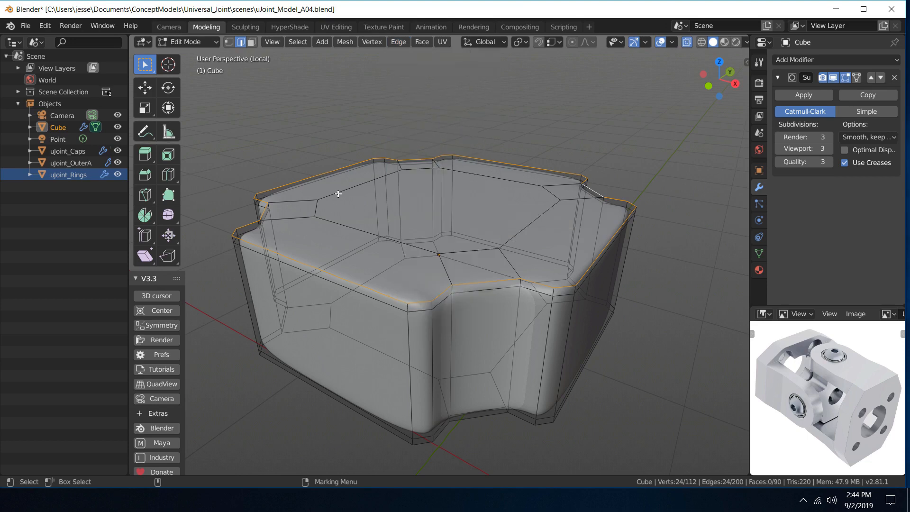
pyautogui.rightClick(397, 202)
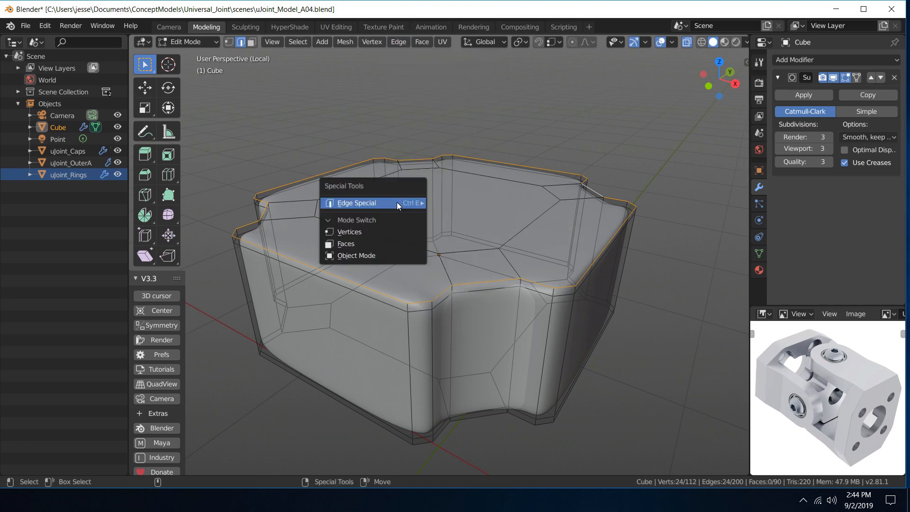
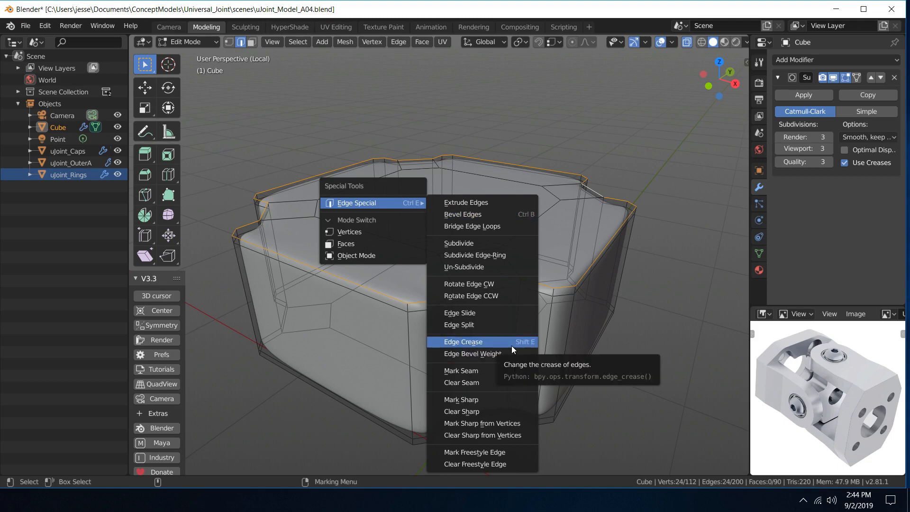
pyautogui.click(510, 343)
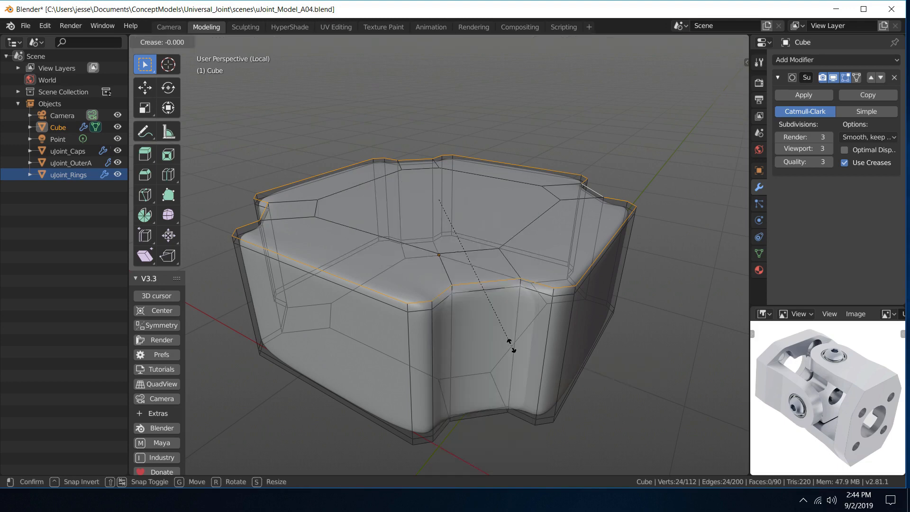
pyautogui.click(650, 309)
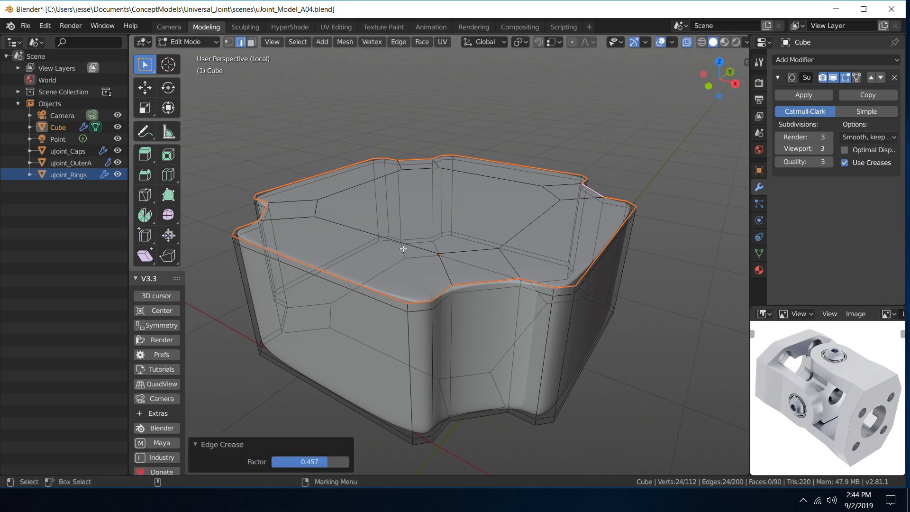
# Copy the top rim's crease factor of 0.45721 from the Edge Crease settings
pyautogui.moveTo(485, 215)
pyautogui.mouseDown(button='middle')
pyautogui.moveTo(474, 175)
pyautogui.moveTo(465, 193)
pyautogui.moveTo(482, 198)
pyautogui.mouseUp(button='middle')
pyautogui.click(317, 462)
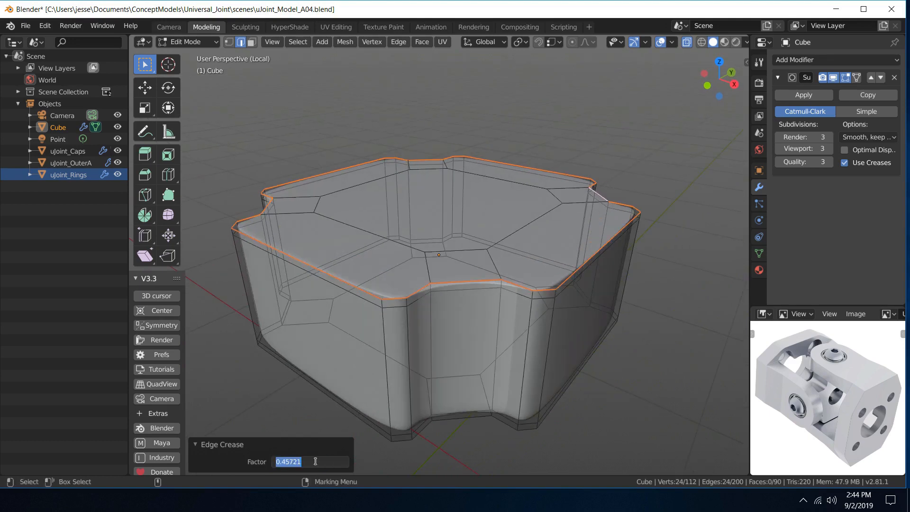
pyautogui.click(491, 325)
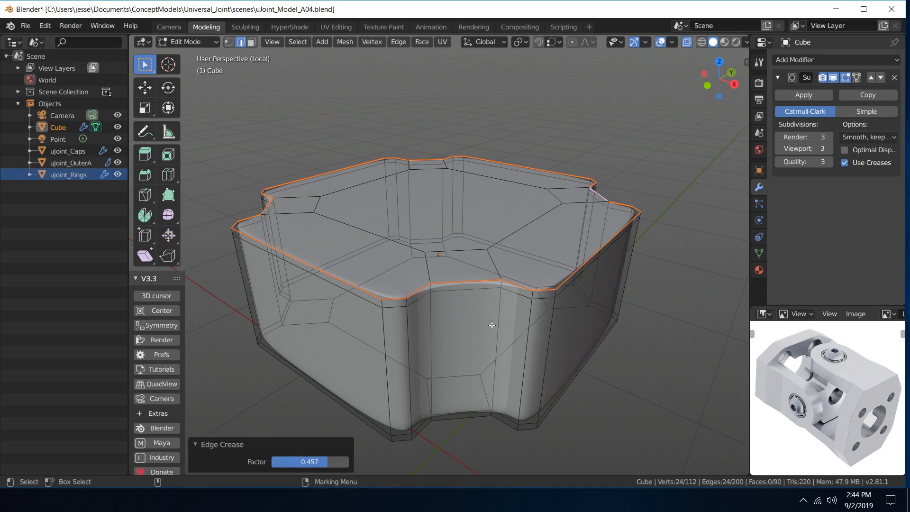
# Select all the edges around the block's entire lower outer rim
pyautogui.moveTo(512, 322); pyautogui.dragTo(526, 223, button='middle')
pyautogui.keyDown('alt'); pyautogui.click(544, 175); pyautogui.keyUp('alt')
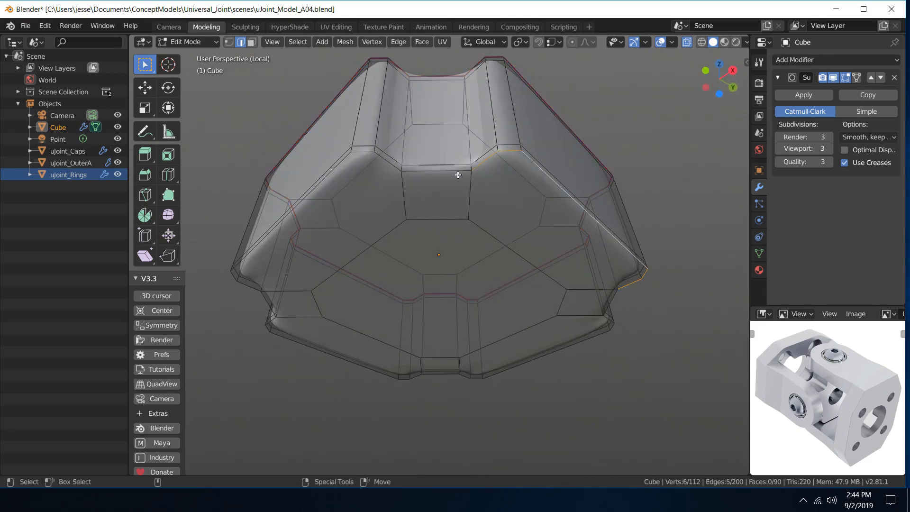
pyautogui.keyDown('alt'); pyautogui.keyDown('shift'); pyautogui.click(386, 160); pyautogui.keyUp('shift'); pyautogui.keyUp('alt')
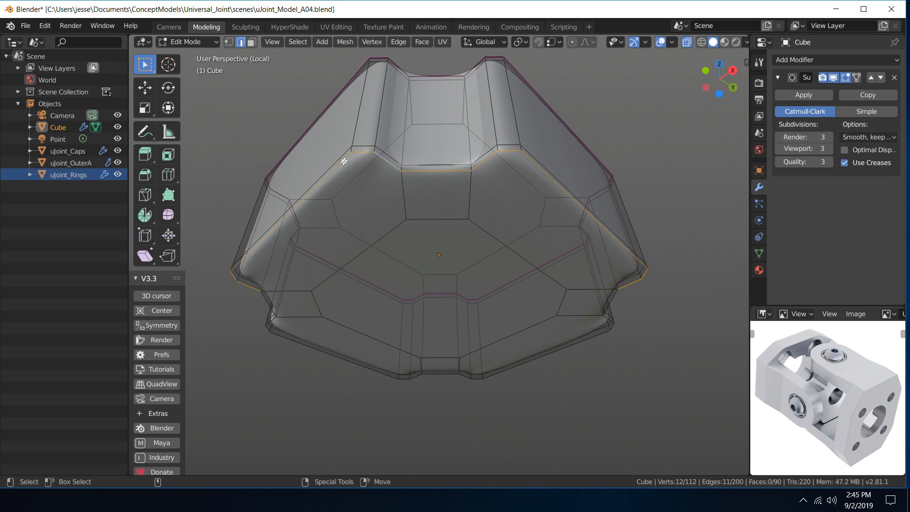
pyautogui.moveTo(441, 293); pyautogui.dragTo(555, 253, button='middle')
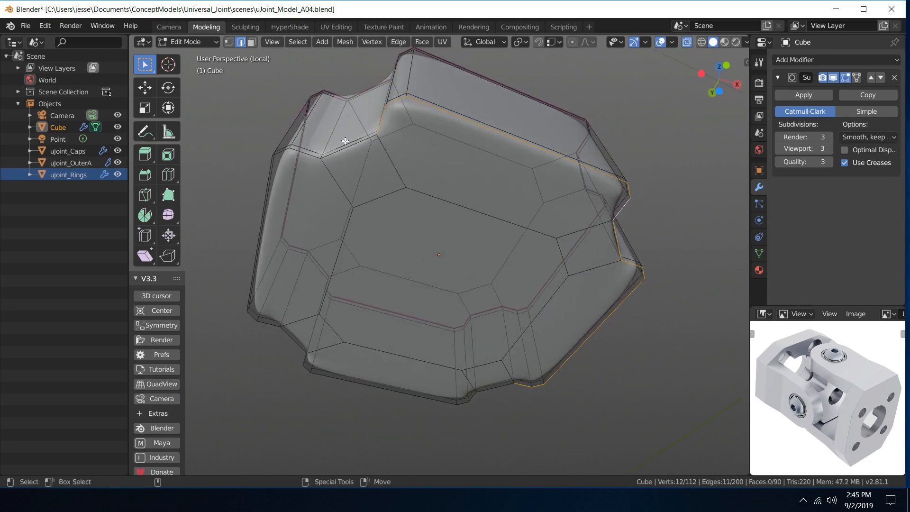
pyautogui.moveTo(348, 148); pyautogui.dragTo(483, 165, button='middle')
pyautogui.keyDown('alt'); pyautogui.keyDown('shift'); pyautogui.click(421, 129); pyautogui.keyUp('shift'); pyautogui.keyUp('alt')
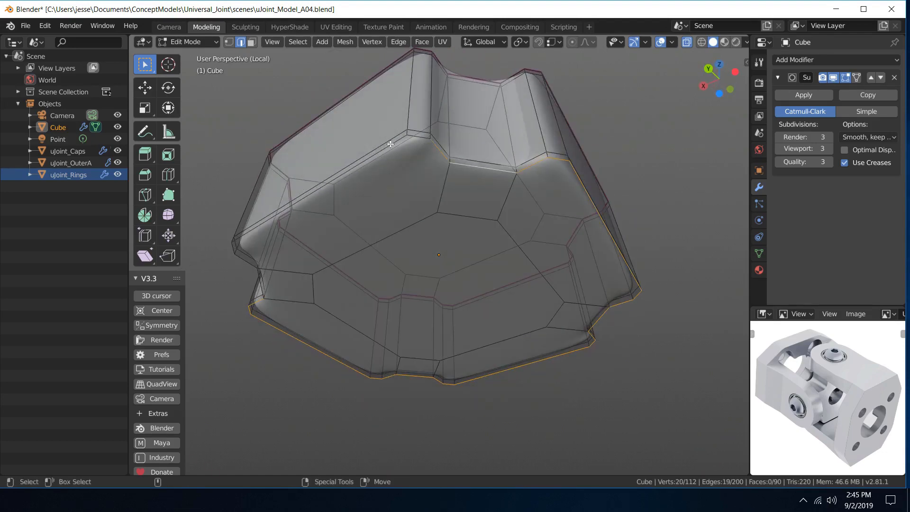
pyautogui.keyDown('alt'); pyautogui.keyDown('shift'); pyautogui.click(391, 144); pyautogui.keyUp('shift'); pyautogui.keyUp('alt')
pyautogui.moveTo(415, 172); pyautogui.dragTo(417, 195, button='middle')
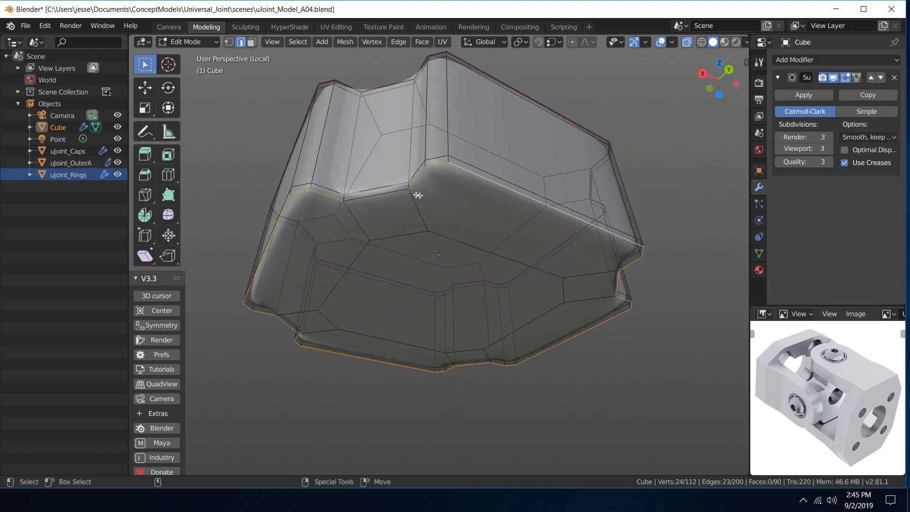
pyautogui.keyDown('shift'); pyautogui.click(408, 191); pyautogui.keyUp('shift')
# Apply an Edge Crease to the lower rim and set its factor to 0.45721
pyautogui.rightClick(450, 214)
pyautogui.moveTo(450, 215)
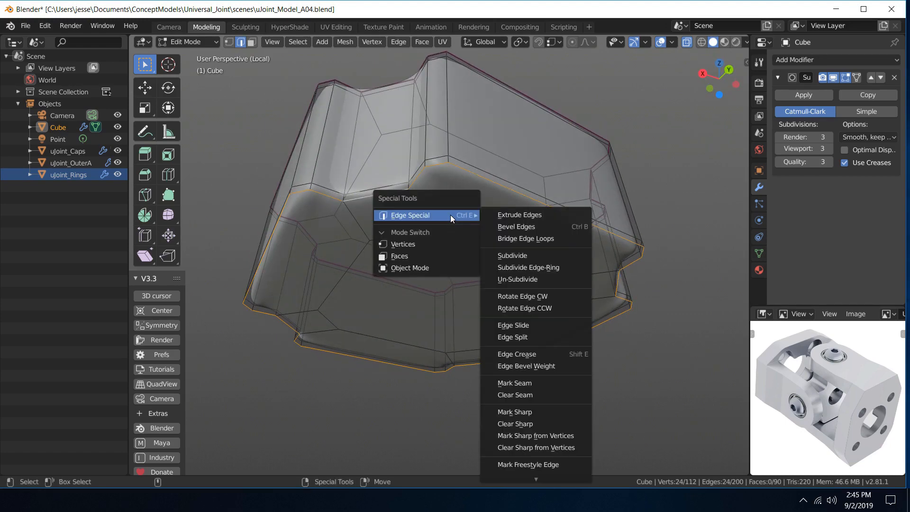
pyautogui.click(553, 353)
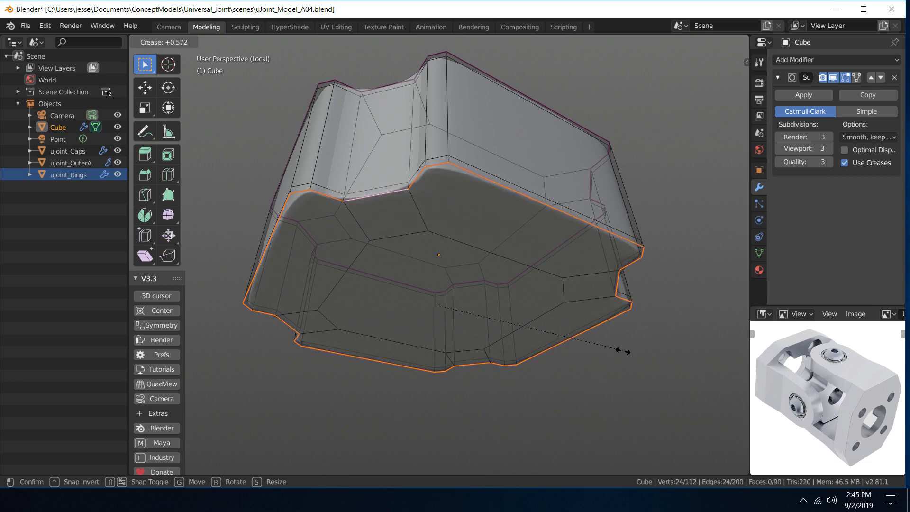
pyautogui.click(613, 350)
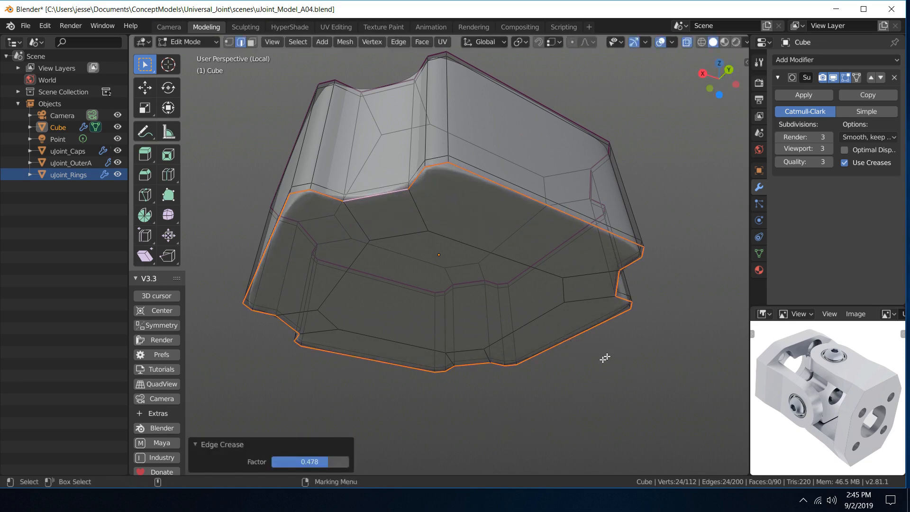
pyautogui.click(316, 466)
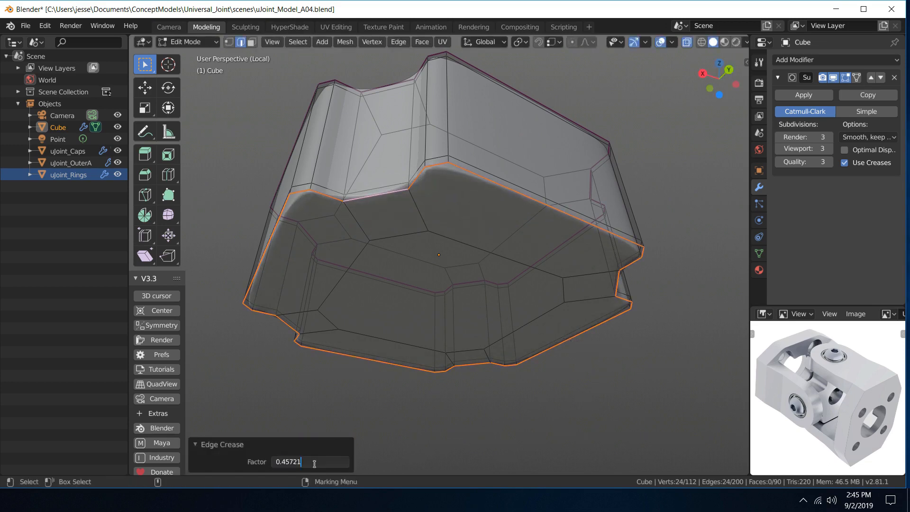
pyautogui.write('0.45721')
pyautogui.press('Return')
# Return to Object Mode, deselect the block and examine its creased rims from several sides
pyautogui.moveTo(448, 296); pyautogui.dragTo(479, 317, button='middle')
pyautogui.moveTo(479, 317); pyautogui.dragTo(543, 258, button='right')
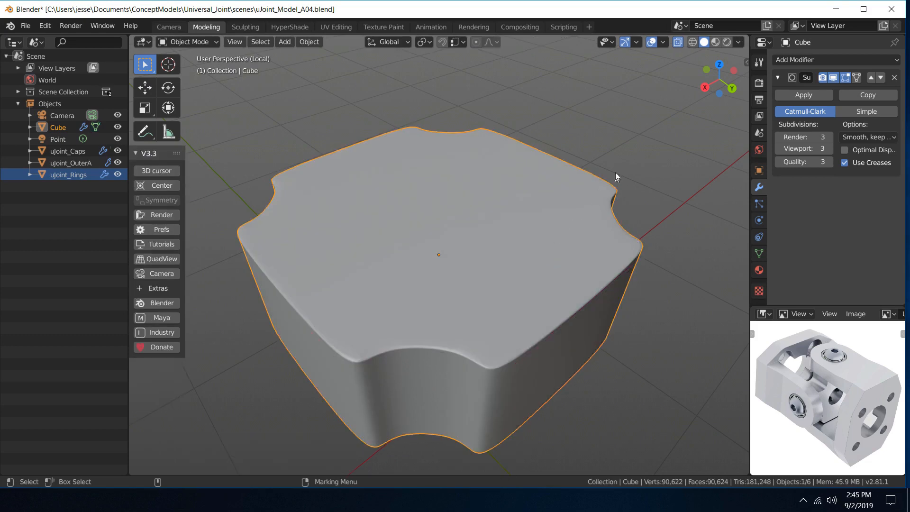
pyautogui.click(603, 141)
pyautogui.moveTo(604, 140); pyautogui.dragTo(570, 185, button='middle')
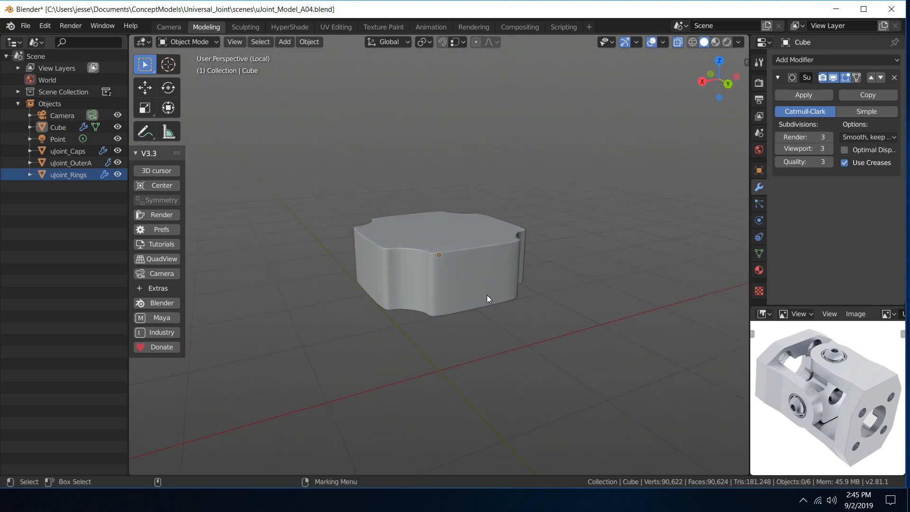
pyautogui.moveTo(488, 295); pyautogui.dragTo(320, 243, button='middle')
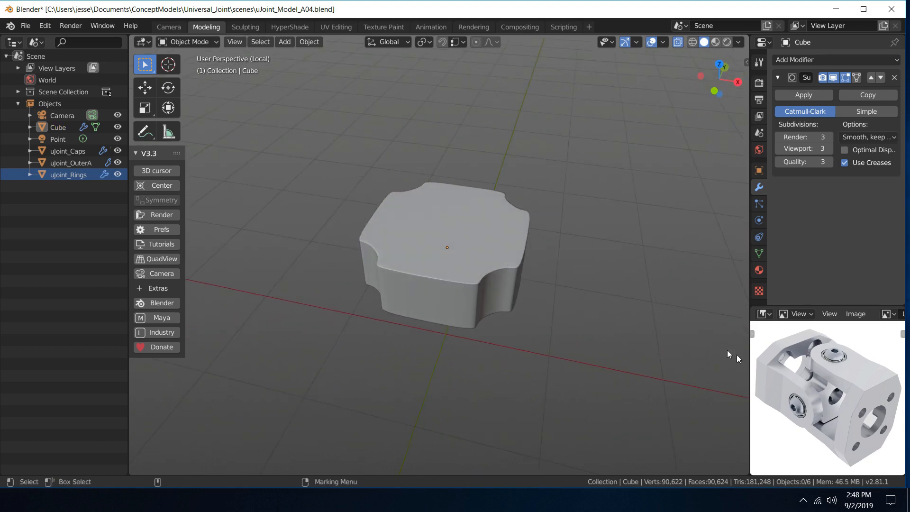
# Exit local view, select the centre block between the yoke arms and enter face mode on it
pyautogui.press('KP_Divide')
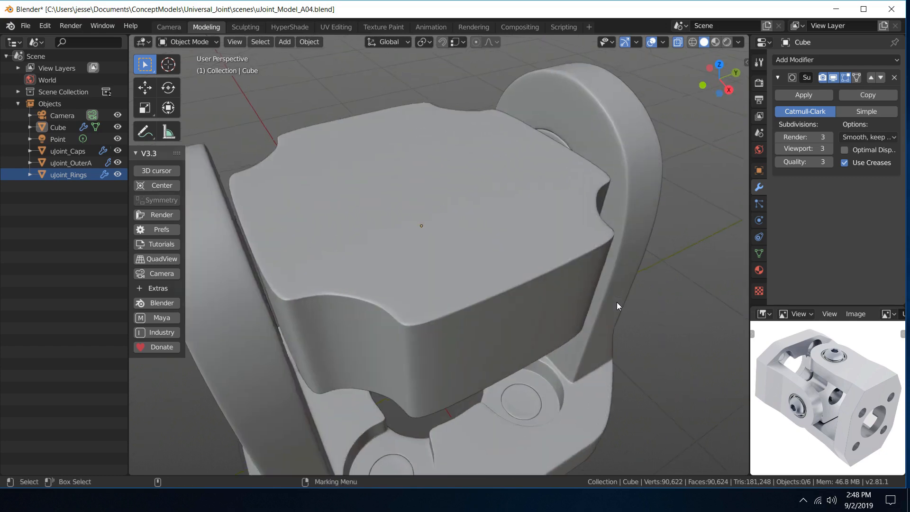
pyautogui.moveTo(582, 272); pyautogui.dragTo(551, 268, button='middle')
pyautogui.scroll(4, 550, 268)
pyautogui.click(458, 254)
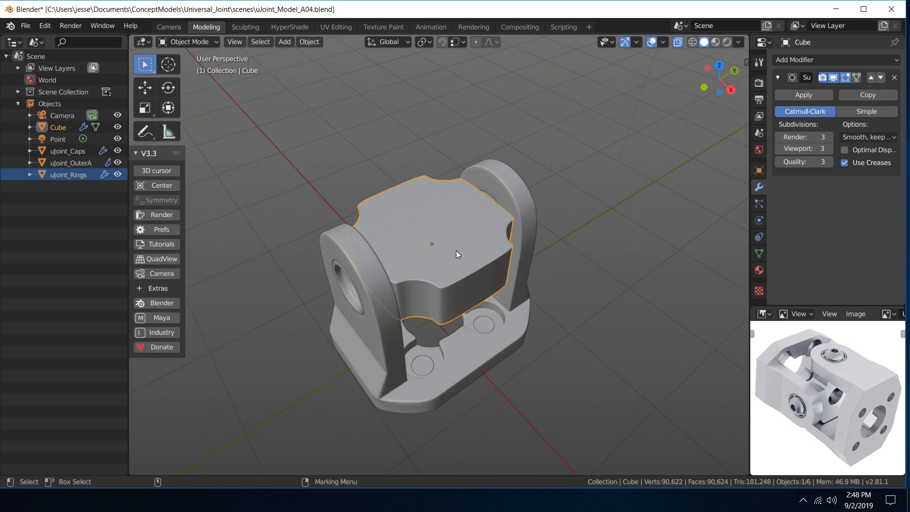
pyautogui.moveTo(456, 250); pyautogui.dragTo(519, 290, button='right')
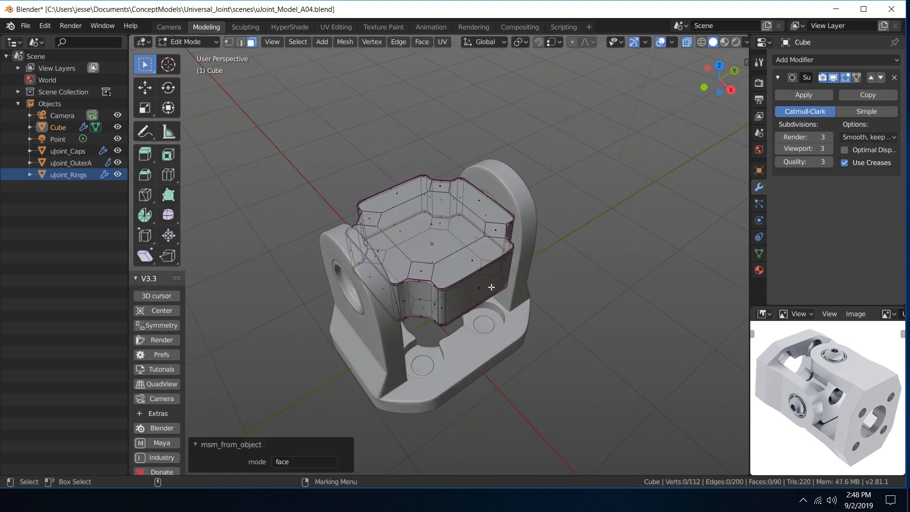
# Remove the block's subdivision modifier and apply Shade Flat to it in Object Mode
pyautogui.scroll(4, 492, 287)
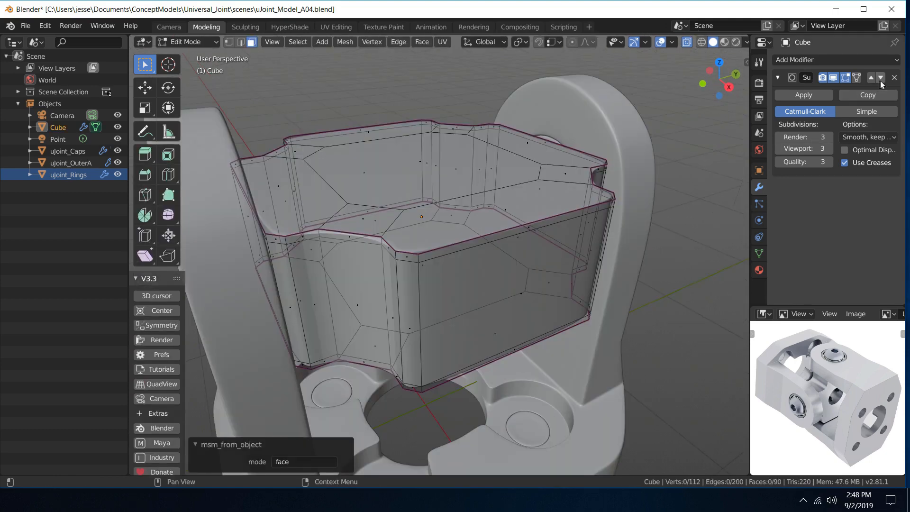
pyautogui.click(894, 78)
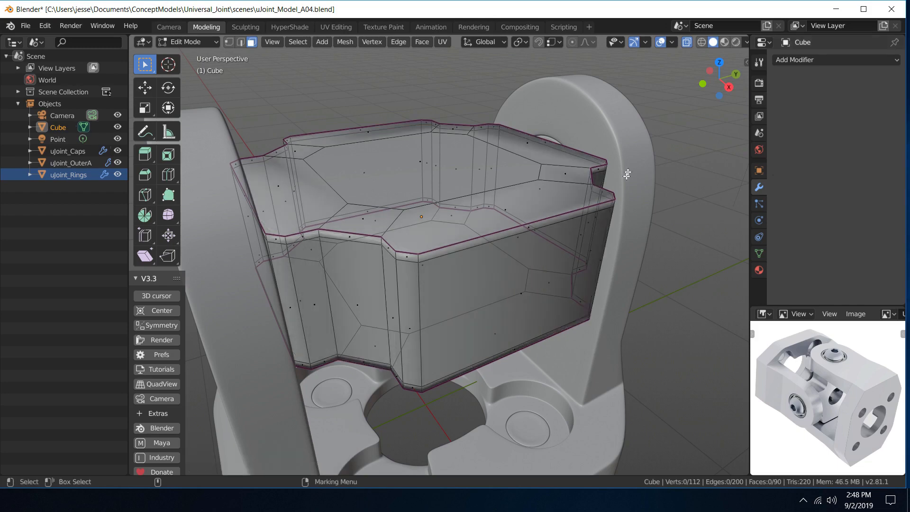
pyautogui.moveTo(475, 251); pyautogui.dragTo(525, 214, button='right')
pyautogui.rightClick(486, 261)
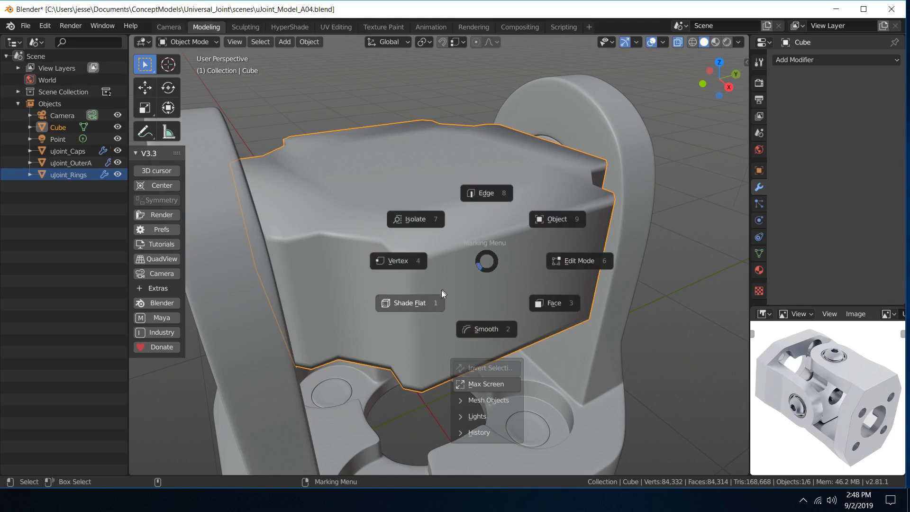
pyautogui.click(428, 299)
# In face mode, select the end face of one X-axis arm together with its narrow upper and lower strips
pyautogui.moveTo(438, 266); pyautogui.dragTo(508, 293, button='right')
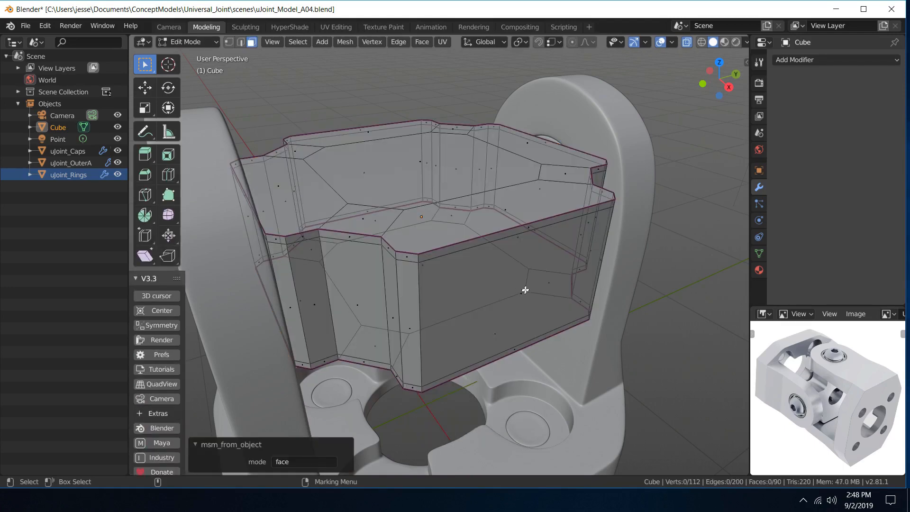
pyautogui.scroll(-6, 525, 290)
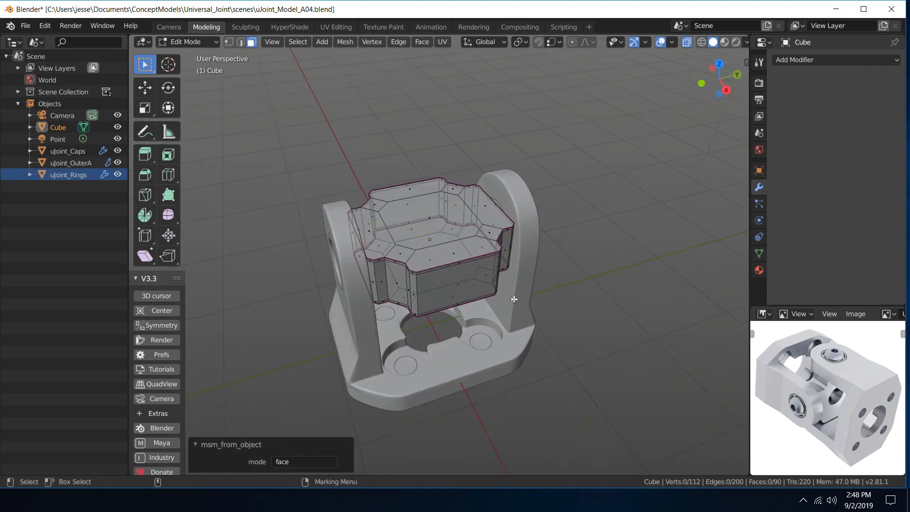
pyautogui.moveTo(514, 299); pyautogui.dragTo(497, 332, button='middle')
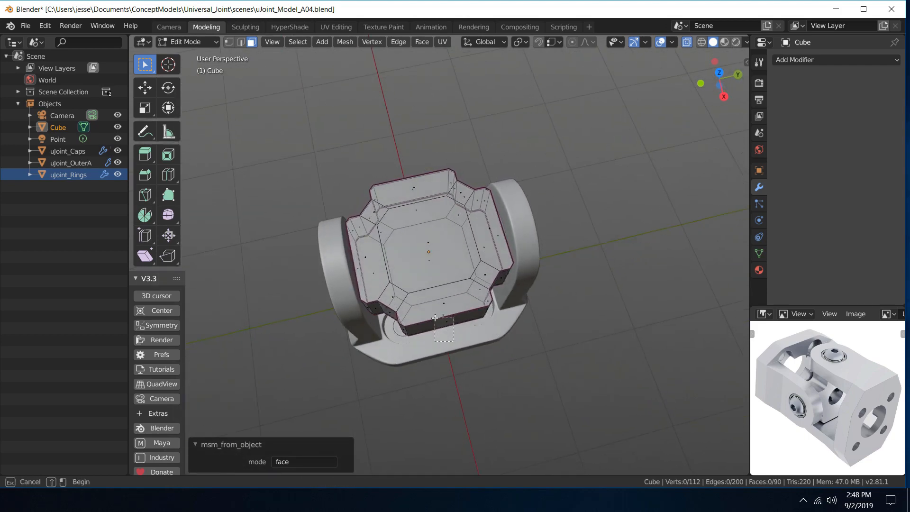
pyautogui.moveTo(435, 317); pyautogui.dragTo(454, 341)
pyautogui.moveTo(454, 341); pyautogui.dragTo(520, 234, button='middle')
pyautogui.keyDown('shift'); pyautogui.click(455, 195); pyautogui.keyUp('shift')
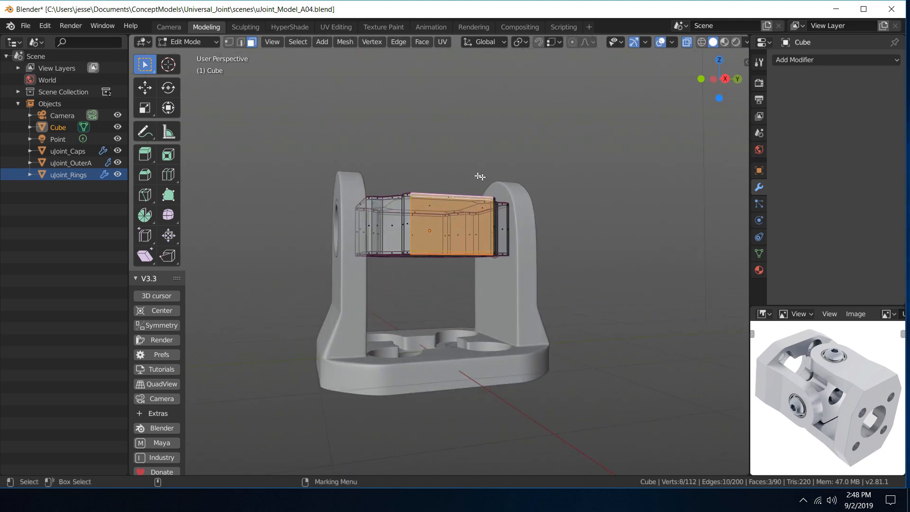
# Add the opposite X-axis arm's end face and its upper and lower strips to the selection
pyautogui.moveTo(455, 196); pyautogui.dragTo(465, 253, button='middle')
pyautogui.keyDown('shift'); pyautogui.click(465, 253); pyautogui.keyUp('shift')
pyautogui.scroll(3, 465, 253)
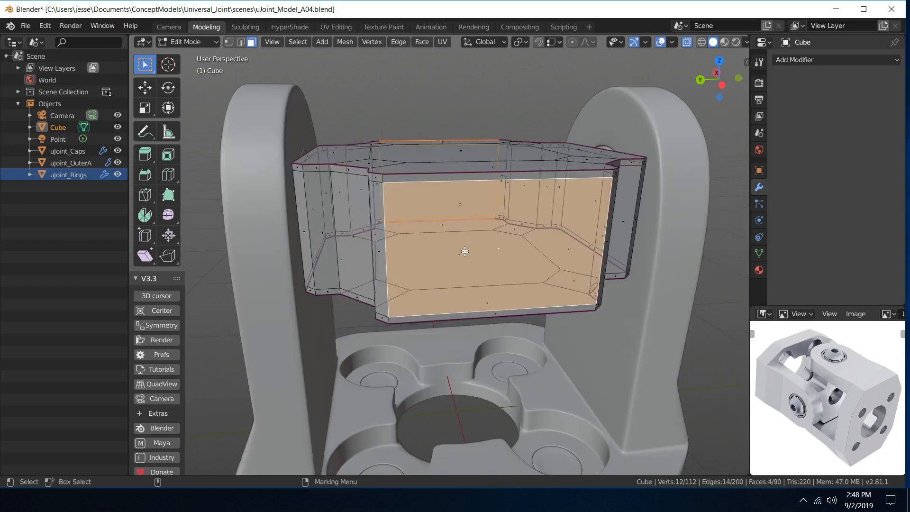
pyautogui.keyDown('shift'); pyautogui.click(501, 181); pyautogui.keyUp('shift')
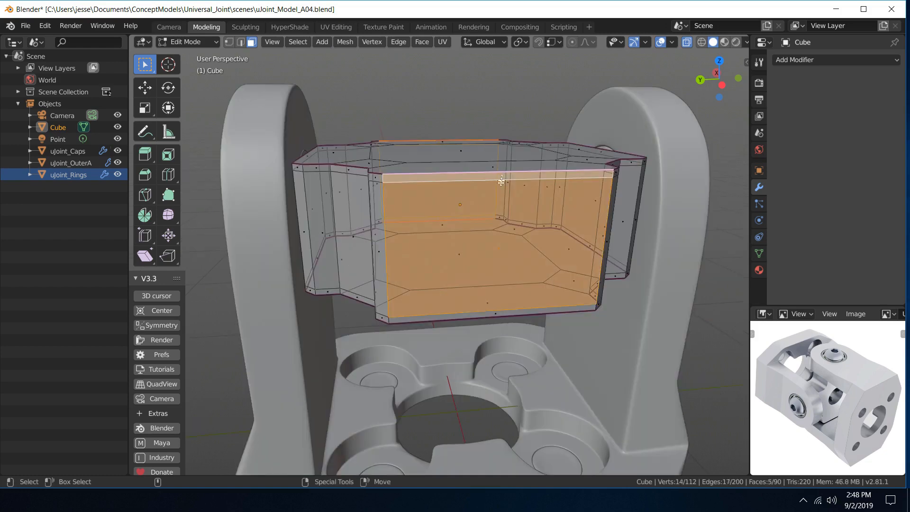
pyautogui.keyDown('shift'); pyautogui.click(491, 314); pyautogui.keyUp('shift')
pyautogui.scroll(-4, 491, 315)
pyautogui.moveTo(491, 315); pyautogui.dragTo(416, 335, button='middle')
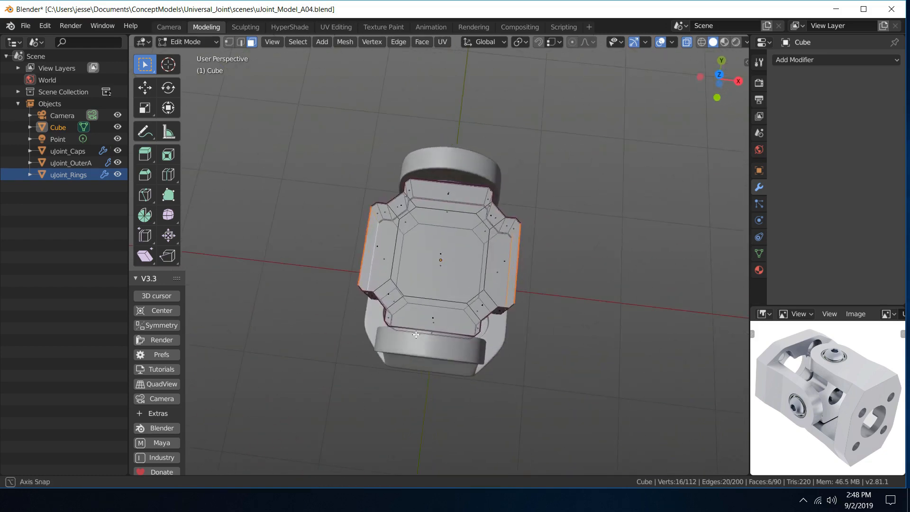
# Lengthen both X-axis arms by scaling the selected end faces about 1.289 along X
pyautogui.press('r')
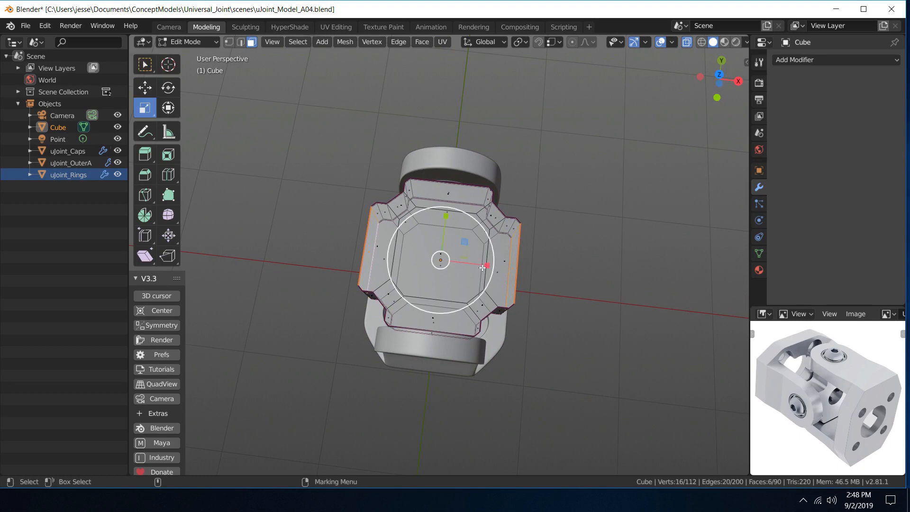
pyautogui.moveTo(487, 265); pyautogui.dragTo(499, 270)
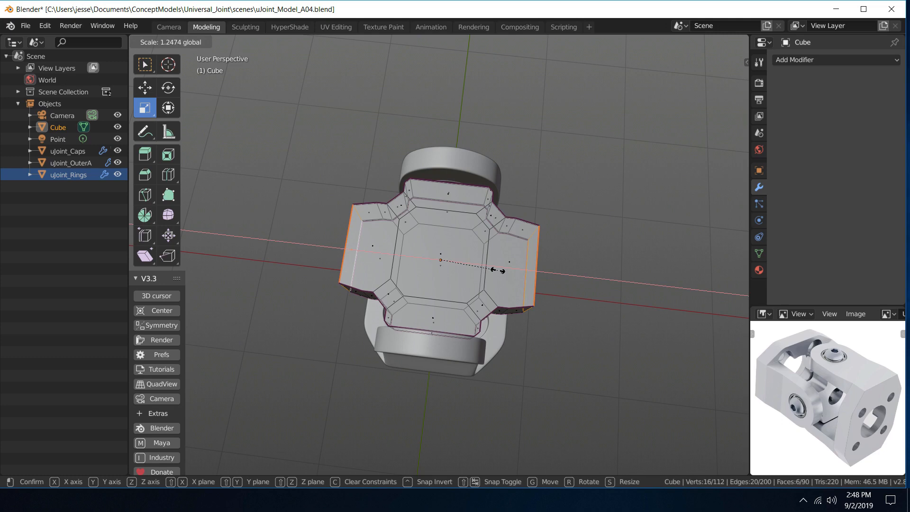
pyautogui.moveTo(498, 270)
pyautogui.mouseDown()
pyautogui.moveTo(492, 266)
pyautogui.moveTo(503, 269)
pyautogui.mouseUp()
pyautogui.press('Escape')
pyautogui.hotkey('ctrl', 'z')
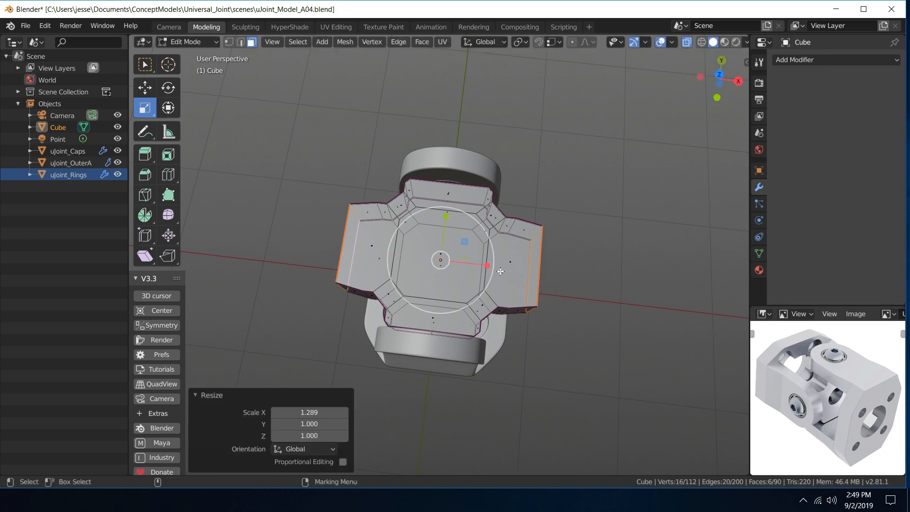
pyautogui.click(317, 417)
pyautogui.press('Return')
pyautogui.moveTo(549, 255); pyautogui.dragTo(521, 190, button='middle')
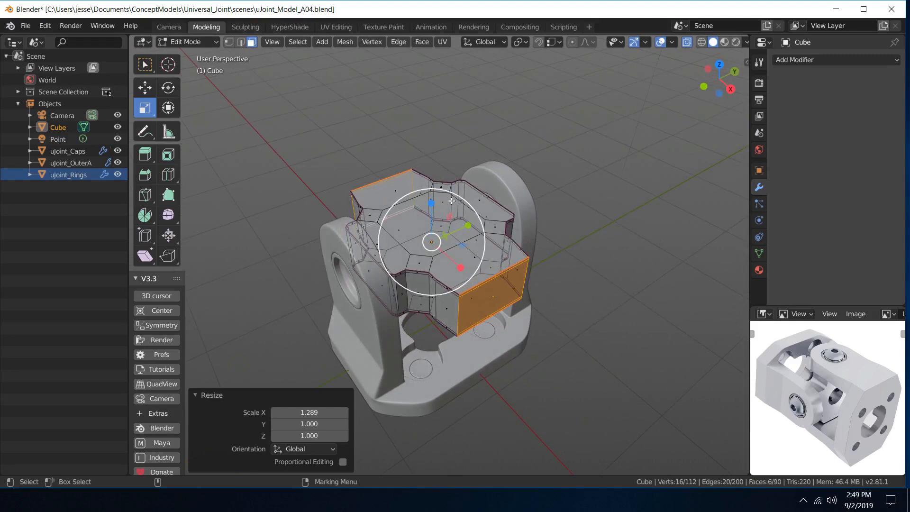
# Switch to the Select tool, isolate the block in local view from Object Mode and re-enter face mode
pyautogui.press('w')
pyautogui.moveTo(441, 201); pyautogui.dragTo(471, 159, button='right')
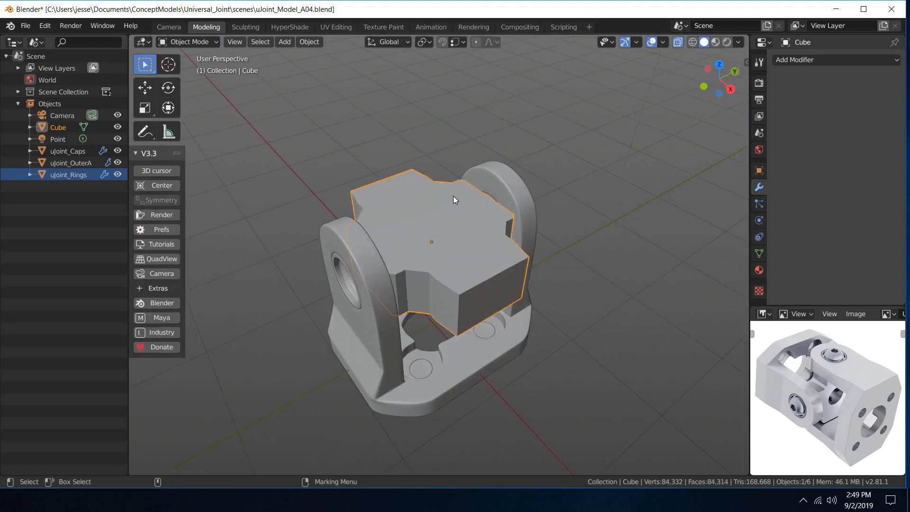
pyautogui.press('KP_Divide')
pyautogui.moveTo(600, 162); pyautogui.dragTo(468, 202, button='middle')
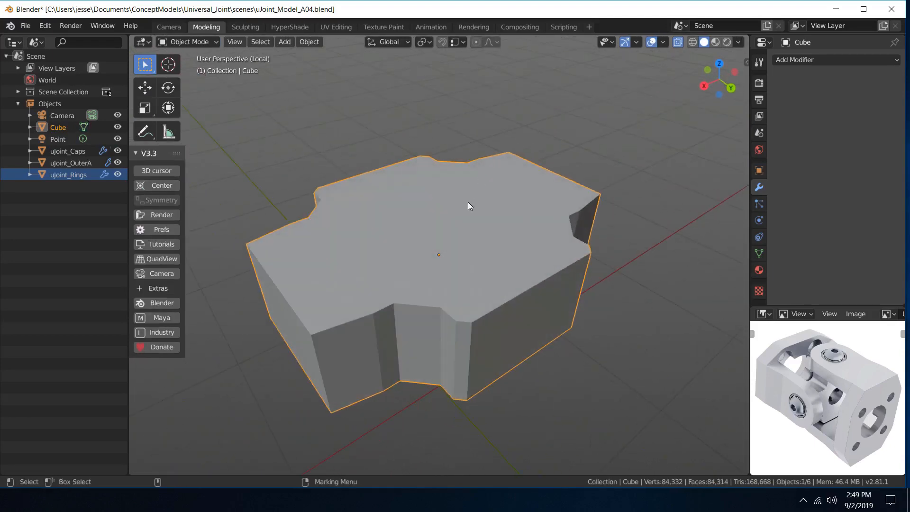
pyautogui.moveTo(468, 202); pyautogui.dragTo(547, 305, button='right')
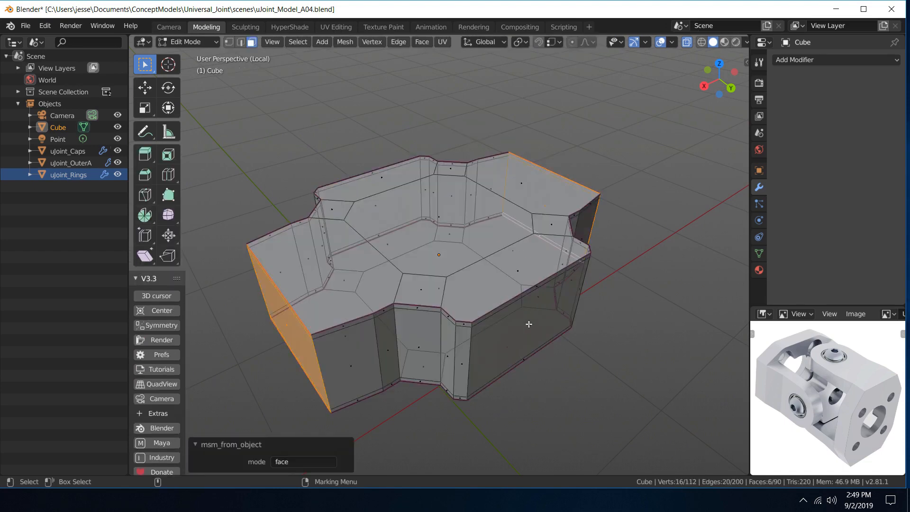
# Select the end faces of both Y-axis arms together with their narrow upper and lower strips
pyautogui.click(529, 323)
pyautogui.moveTo(529, 324); pyautogui.dragTo(589, 294, button='middle')
pyautogui.keyDown('shift'); pyautogui.click(451, 351); pyautogui.keyUp('shift')
pyautogui.scroll(-5, 500, 319)
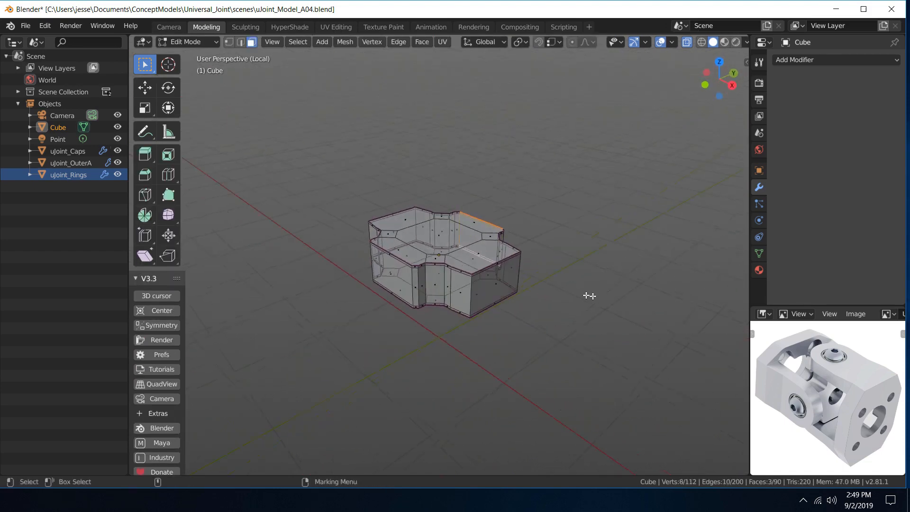
pyautogui.keyDown('shift'); pyautogui.click(394, 274); pyautogui.keyUp('shift')
pyautogui.moveTo(393, 273); pyautogui.dragTo(417, 238, button='middle')
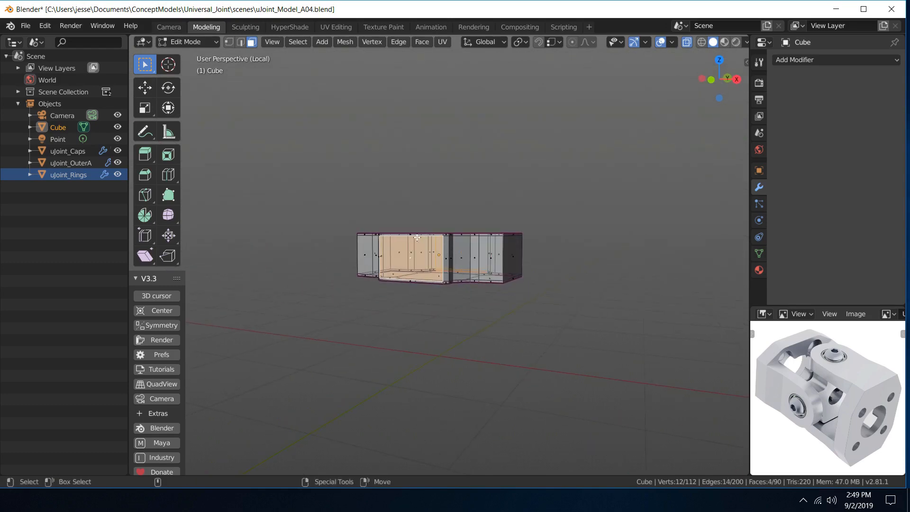
pyautogui.keyDown('shift'); pyautogui.click(411, 234); pyautogui.keyUp('shift')
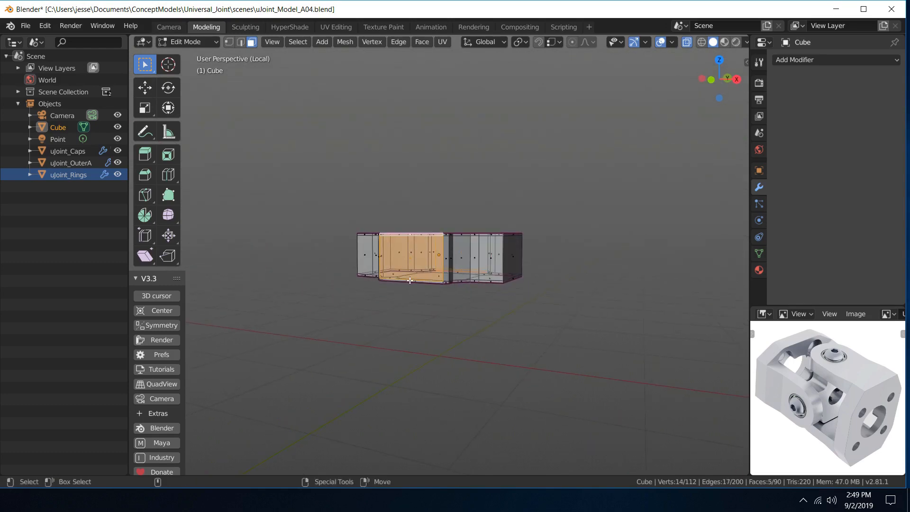
pyautogui.keyDown('shift'); pyautogui.click(410, 281); pyautogui.keyUp('shift')
# Lengthen both Y-axis arms by scaling the selected end faces by 1.28931 along Y, then clear the selection with the Select tool
pyautogui.scroll(3, 522, 280)
pyautogui.moveTo(523, 280); pyautogui.dragTo(477, 286, button='middle')
pyautogui.press('r')
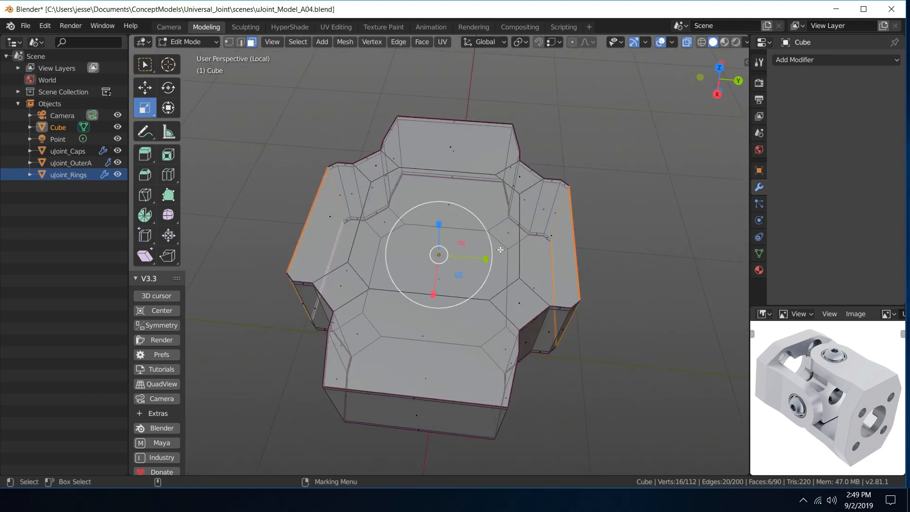
pyautogui.moveTo(485, 260); pyautogui.dragTo(500, 261)
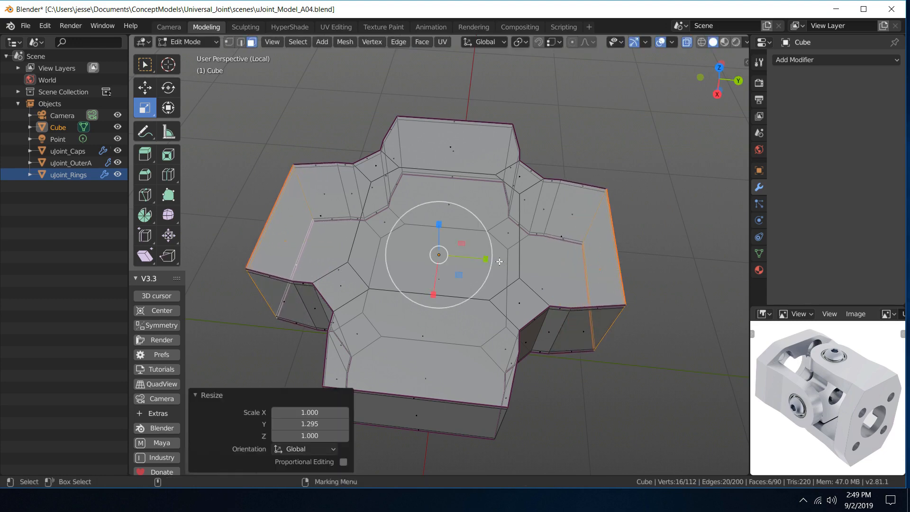
pyautogui.click(332, 423)
pyautogui.click(332, 423)
pyautogui.write('1.28931')
pyautogui.press('Return')
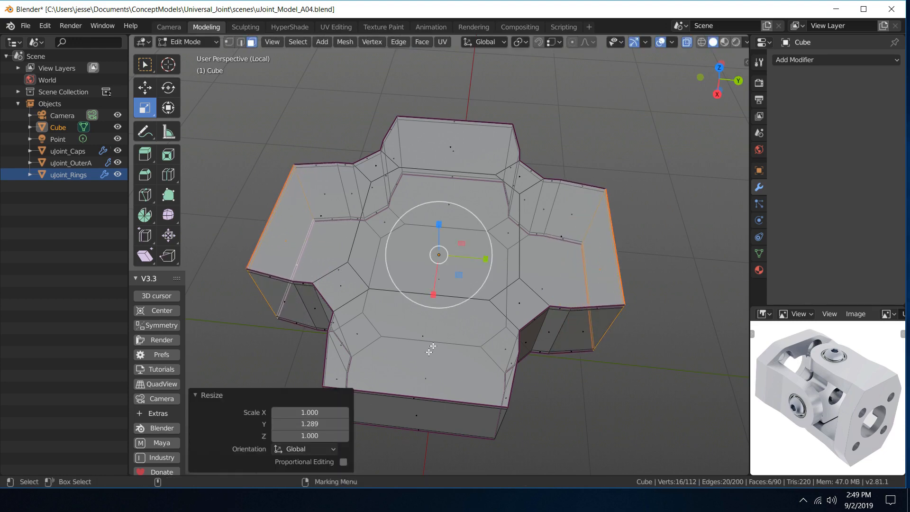
pyautogui.click(548, 154)
pyautogui.press('w')
pyautogui.hotkey('alt', 'a')
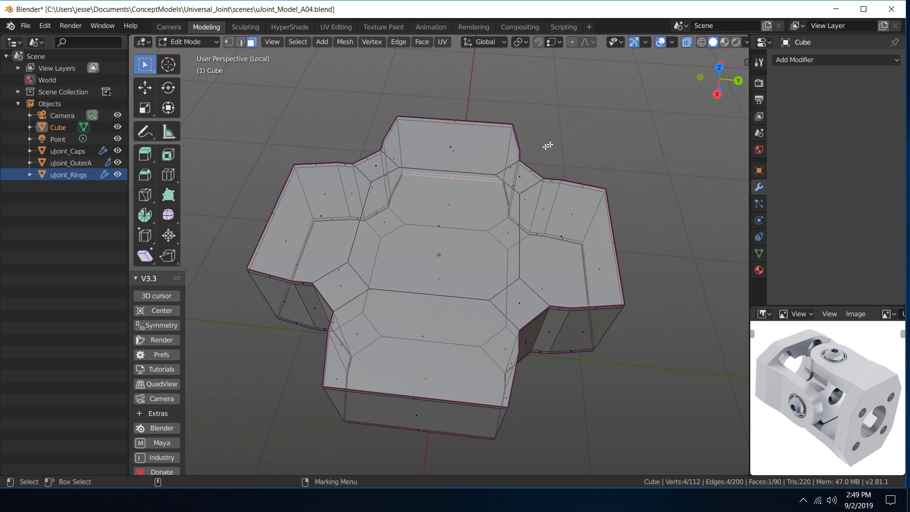
# Return to Object Mode with nothing selected and leave local view to show the rest of the joint
pyautogui.rightClick(459, 160)
pyautogui.click(501, 134)
pyautogui.hotkey('alt', 'a')
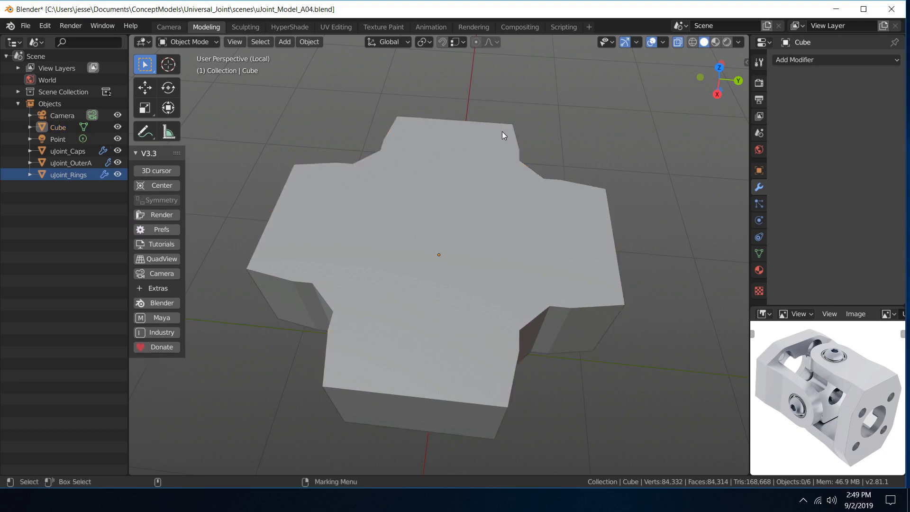
pyautogui.scroll(-4, 502, 131)
pyautogui.moveTo(505, 160); pyautogui.dragTo(495, 183, button='middle')
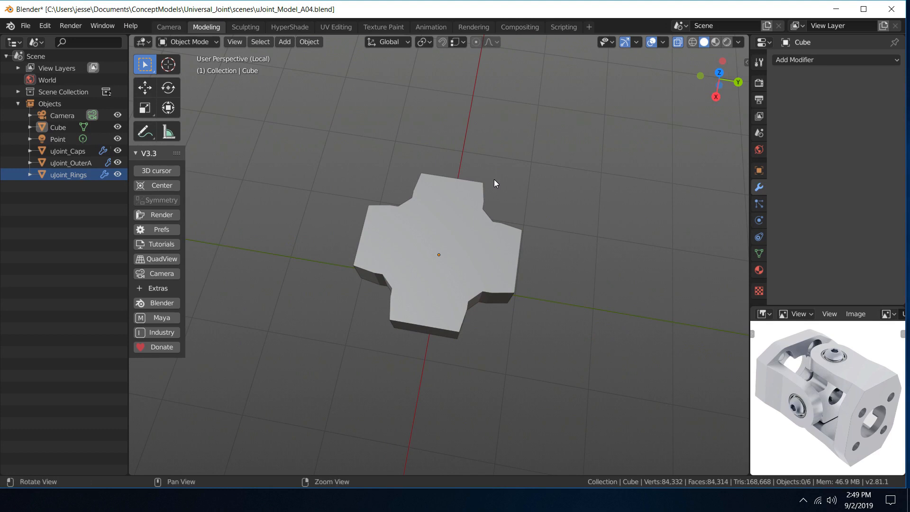
pyautogui.press('KP_Divide')
pyautogui.moveTo(494, 179)
pyautogui.mouseDown(button='middle')
pyautogui.moveTo(499, 124)
pyautogui.moveTo(459, 117)
pyautogui.moveTo(479, 186)
pyautogui.mouseUp(button='middle')
# Scale the centre cross uniformly by about 0.786 so it fits between the yoke arms
pyautogui.click(446, 211)
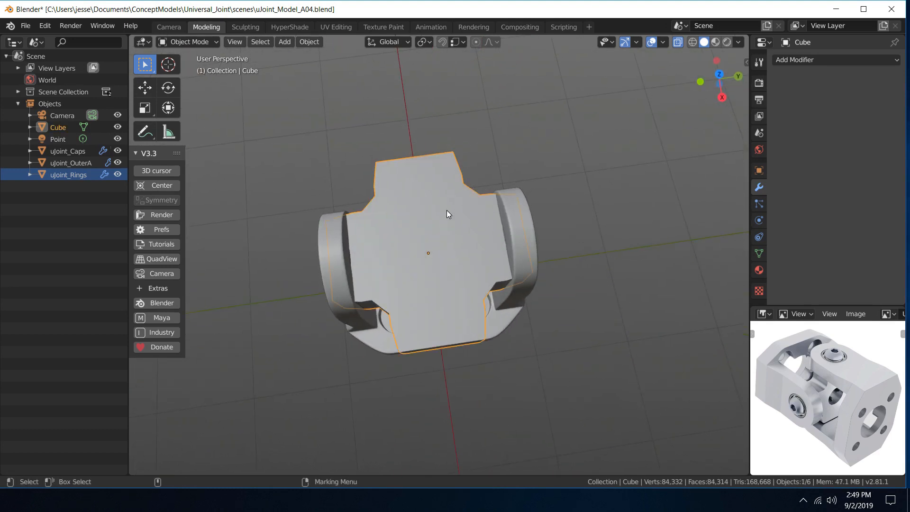
pyautogui.press('r')
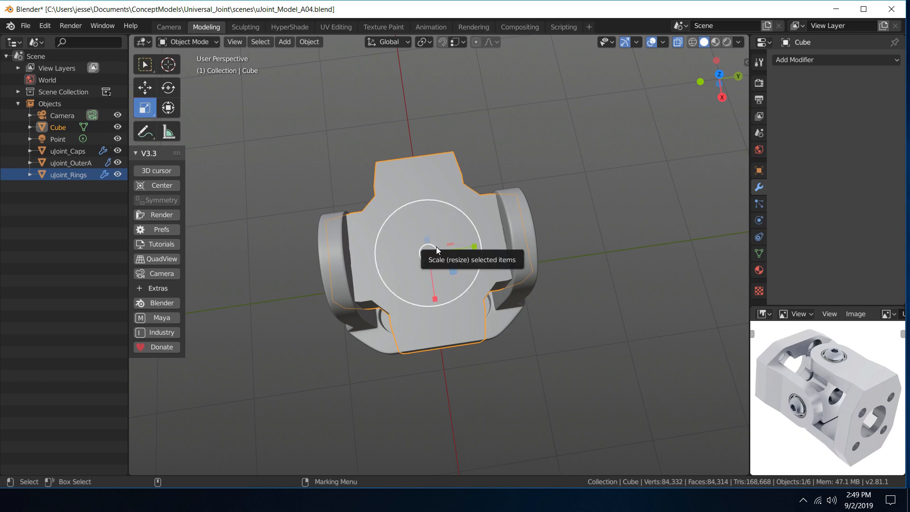
pyautogui.moveTo(436, 246); pyautogui.dragTo(433, 247)
pyautogui.keyDown('alt'); pyautogui.moveTo(433, 247); pyautogui.dragTo(416, 251, button='middle'); pyautogui.keyUp('alt')
pyautogui.moveTo(525, 252); pyautogui.dragTo(573, 212, button='middle')
pyautogui.press('q')
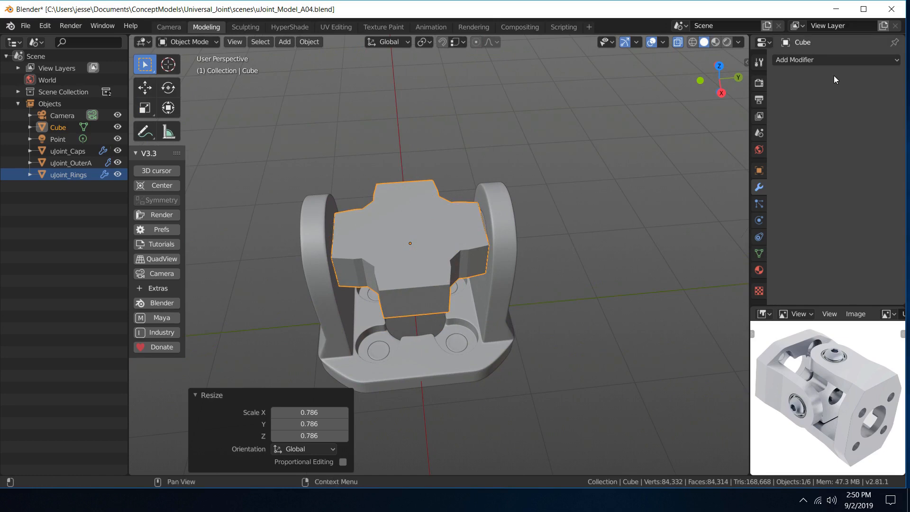
# Add a Subdivision Surface modifier to the cross with Render and Viewport subdivisions set to 3
pyautogui.click(813, 62)
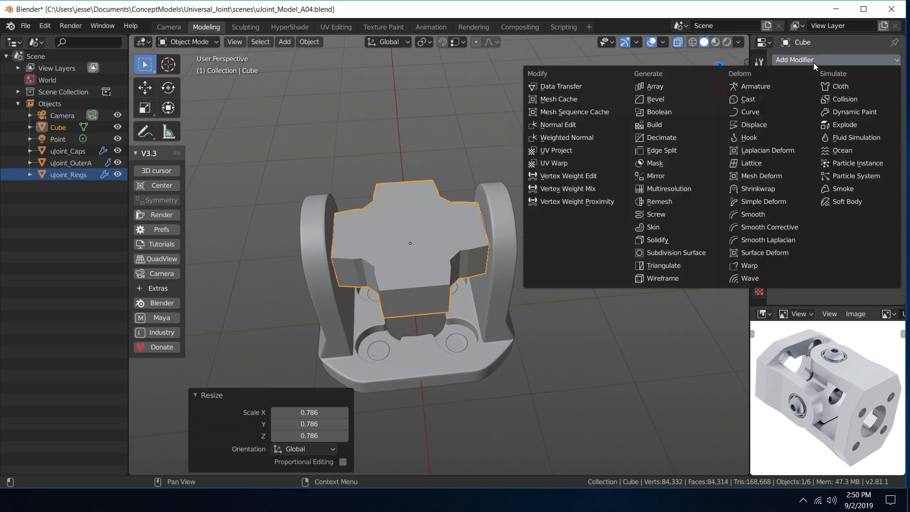
pyautogui.click(702, 255)
pyautogui.click(829, 137)
pyautogui.click(829, 148)
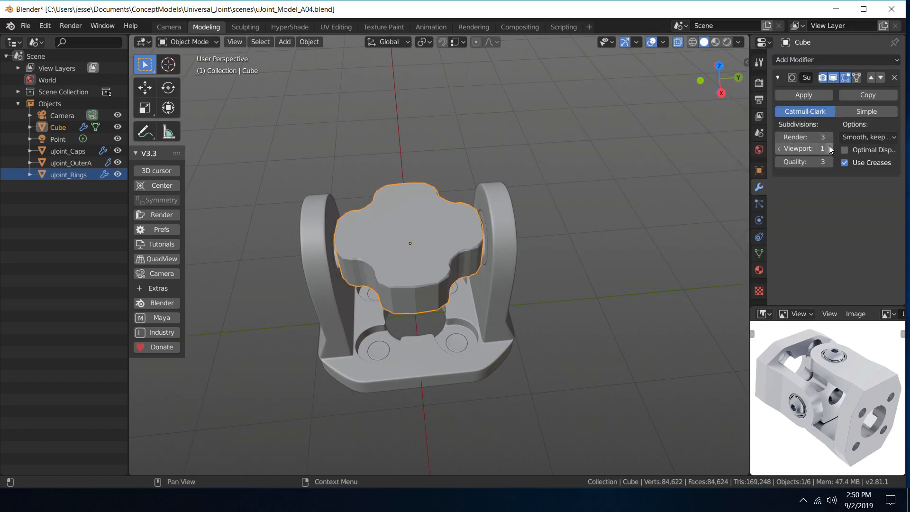
pyautogui.click(829, 148)
# Apply smooth shading to the cross and deselect it
pyautogui.rightClick(423, 225)
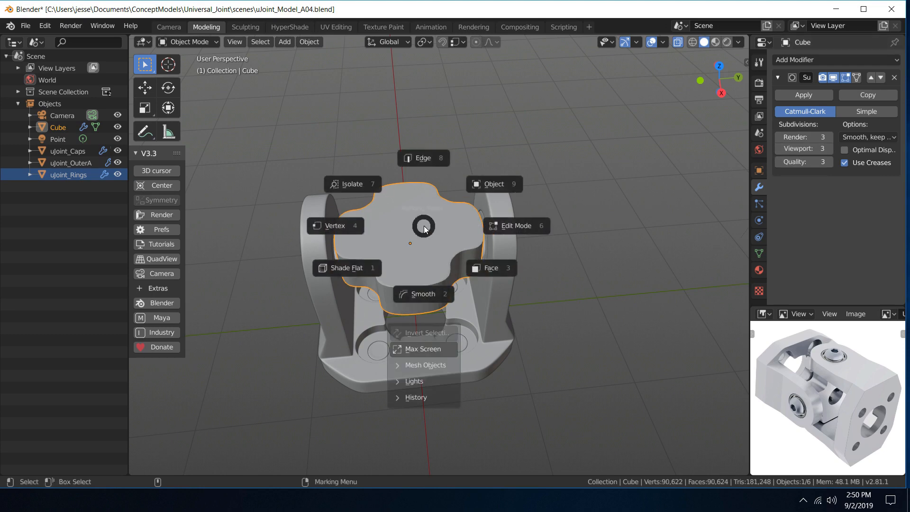
pyautogui.click(431, 286)
pyautogui.click(522, 142)
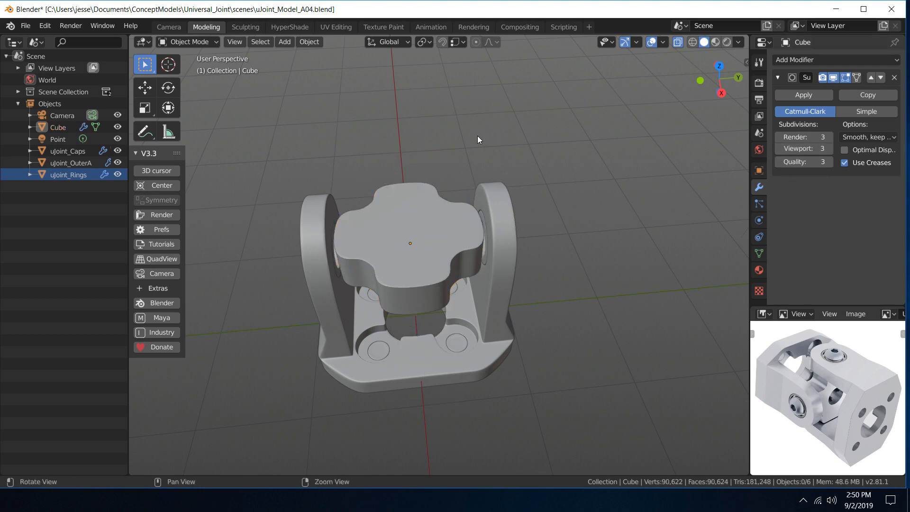
# Examine the rounded cross against the universal joint picture on the goBILDA product page in the browser
pyautogui.moveTo(477, 136); pyautogui.dragTo(460, 155, button='middle')
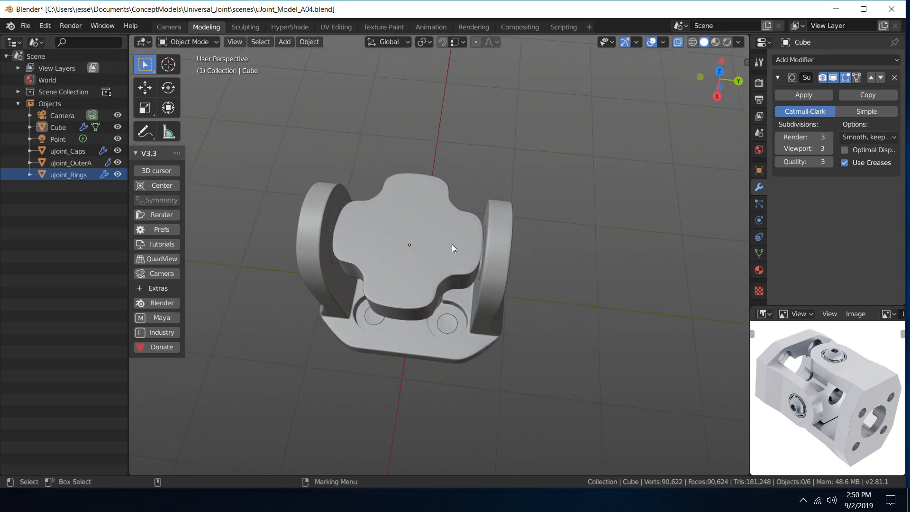
pyautogui.moveTo(456, 263); pyautogui.dragTo(493, 214, button='middle')
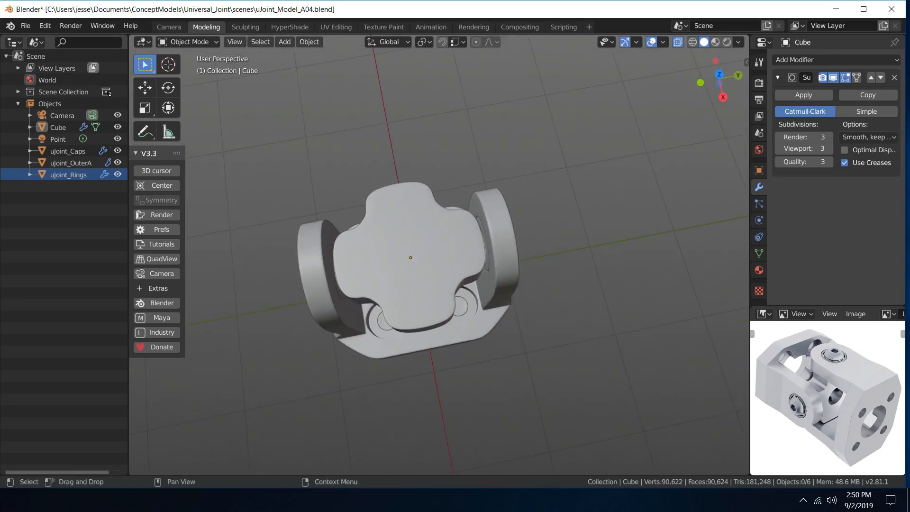
pyautogui.hotkey('alt', 'Tab')
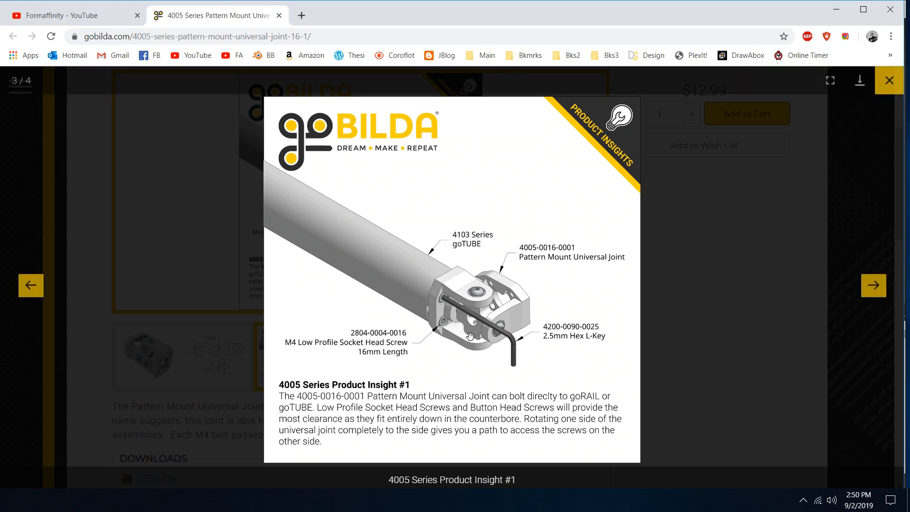
pyautogui.click(837, 10)
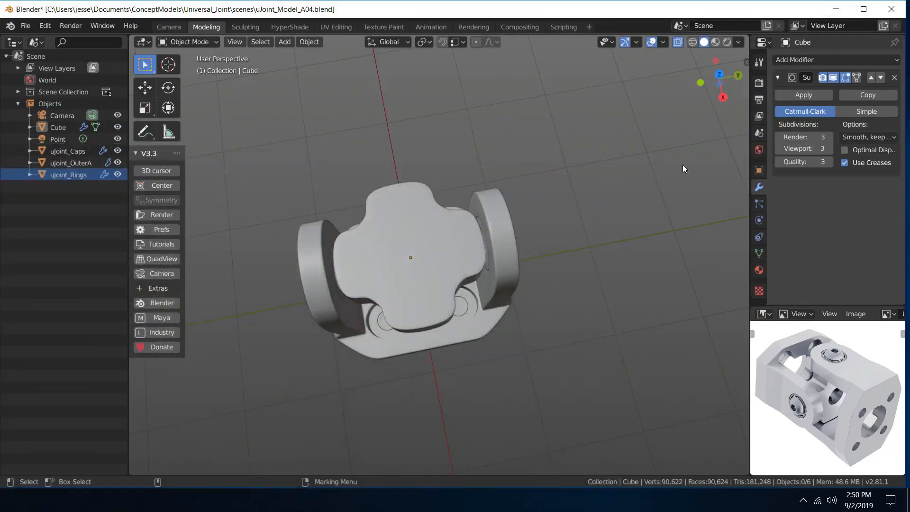
pyautogui.moveTo(454, 237); pyautogui.dragTo(524, 162, button='middle')
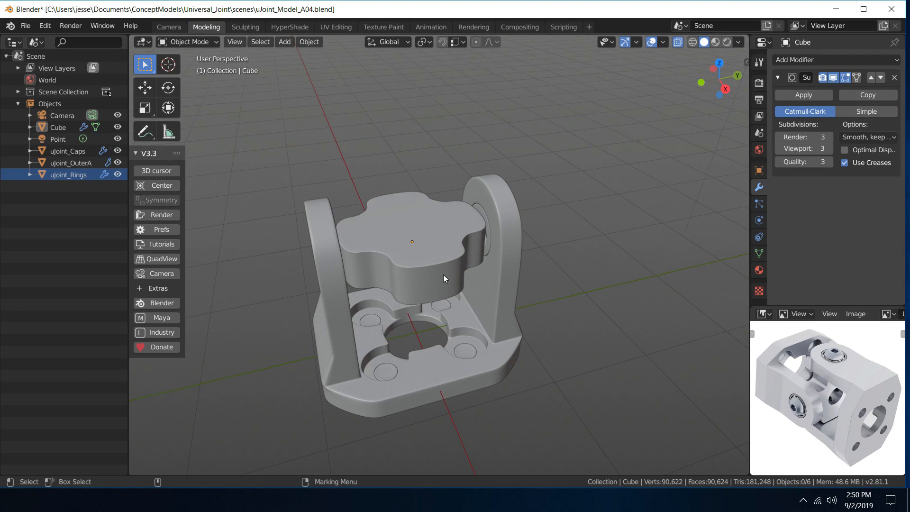
pyautogui.click(431, 275)
pyautogui.rightClick(430, 275)
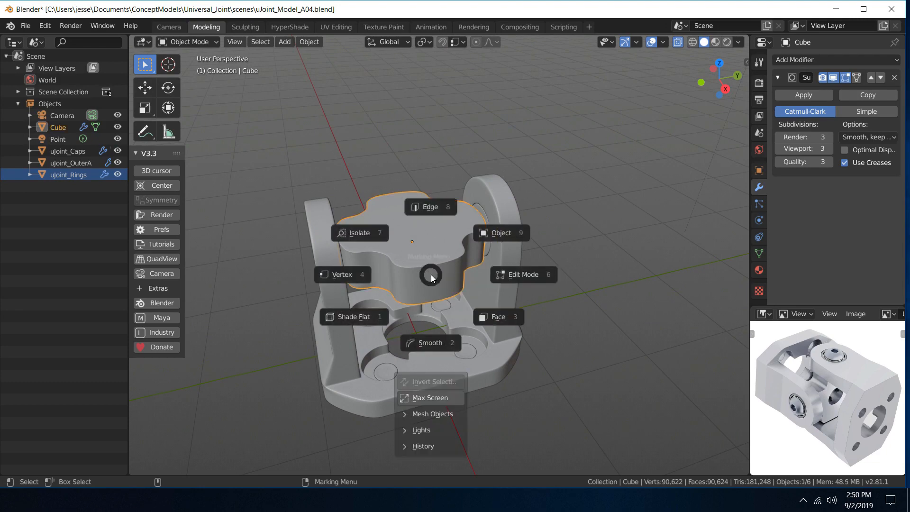
pyautogui.click(485, 304)
pyautogui.scroll(4, 489, 278)
pyautogui.moveTo(490, 278); pyautogui.dragTo(460, 279, button='middle')
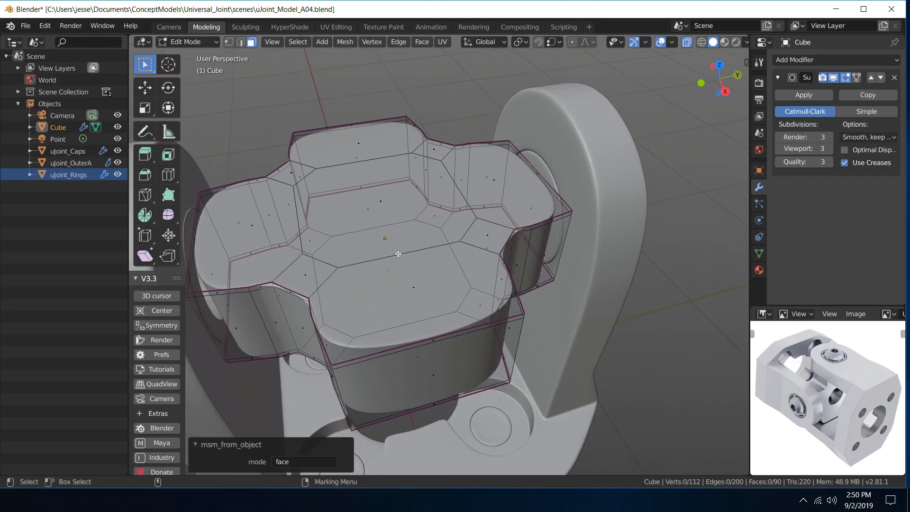
pyautogui.moveTo(397, 252); pyautogui.dragTo(377, 272, button='middle')
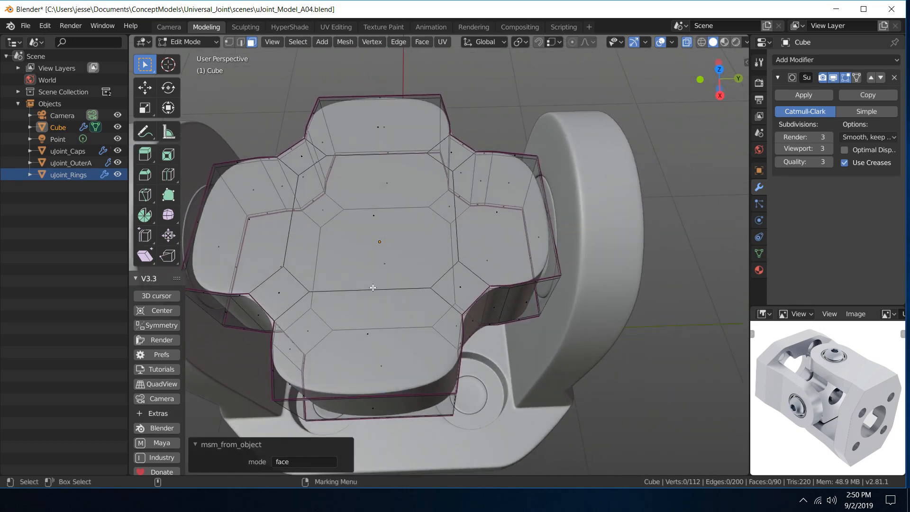
pyautogui.hotkey('ctrl', 'r')
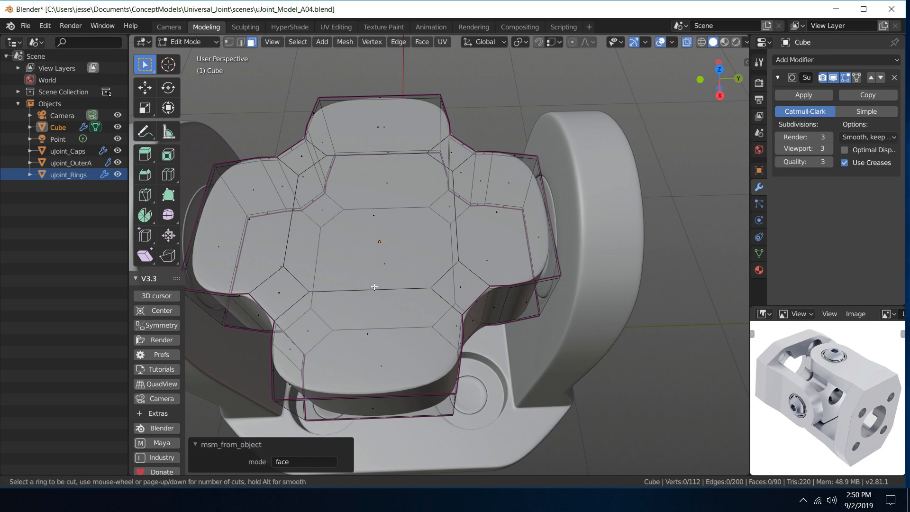
pyautogui.press('Escape')
# Return to Object Mode, isolate the cross in local view and re-enter face mode
pyautogui.moveTo(379, 306); pyautogui.dragTo(452, 258, button='middle')
pyautogui.rightClick(453, 259)
pyautogui.click(509, 218)
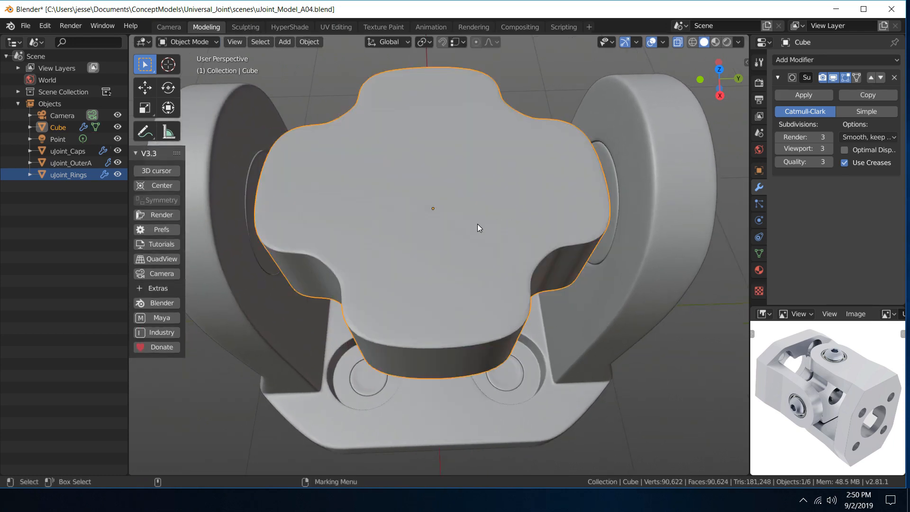
pyautogui.press('KP_Divide')
pyautogui.rightClick(468, 243)
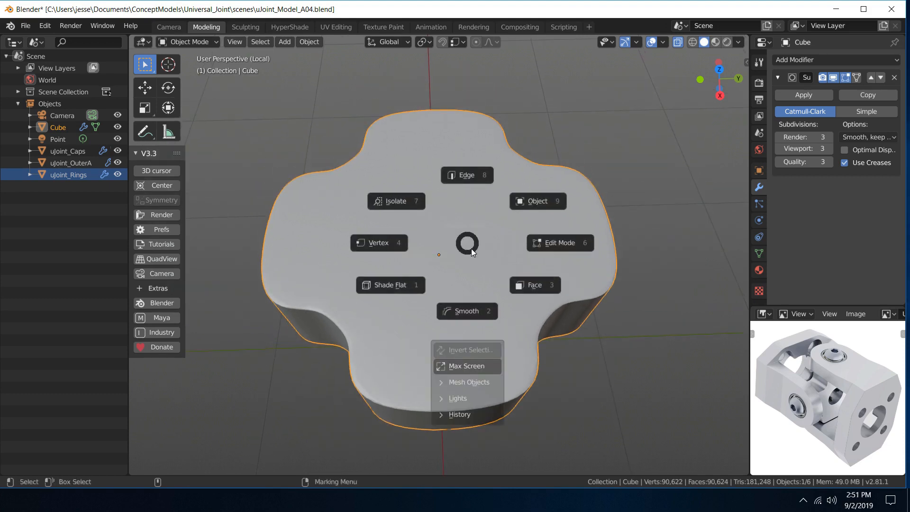
pyautogui.click(509, 280)
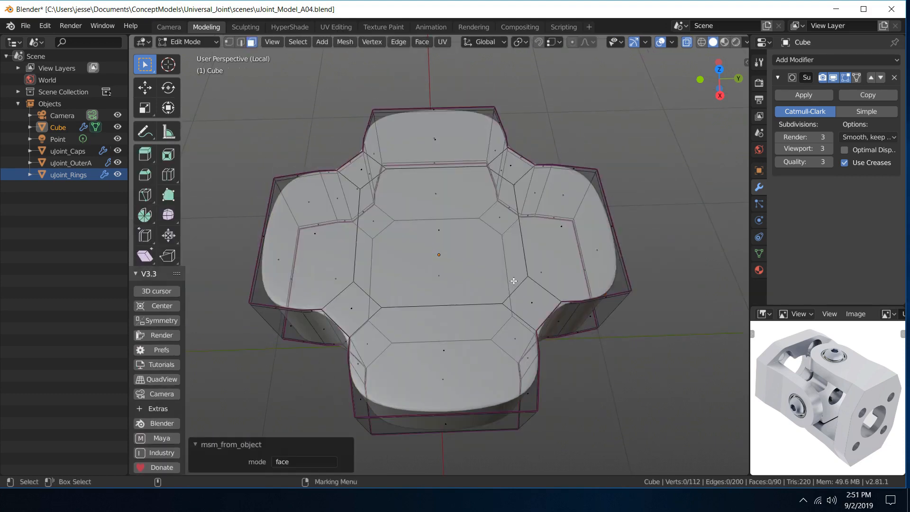
pyautogui.moveTo(489, 302); pyautogui.dragTo(453, 264, button='middle')
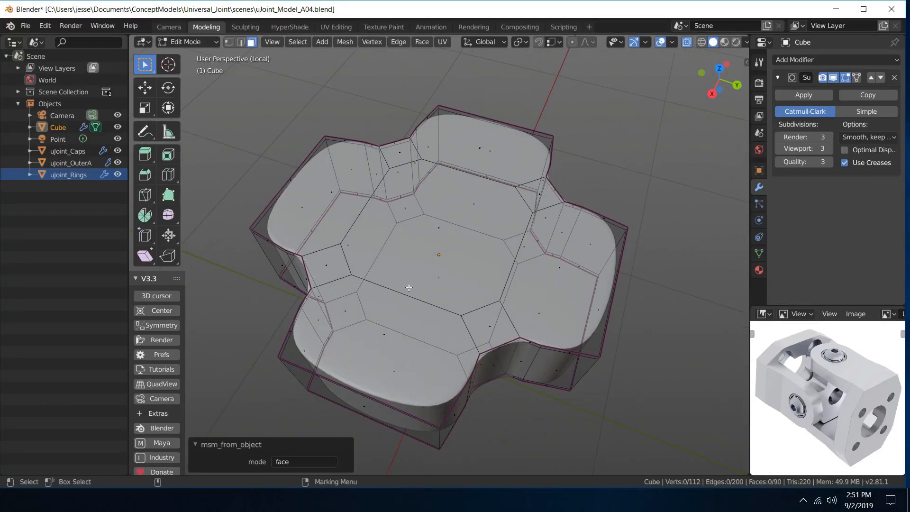
pyautogui.moveTo(409, 287); pyautogui.dragTo(373, 274, button='middle')
pyautogui.hotkey('ctrl', 'r')
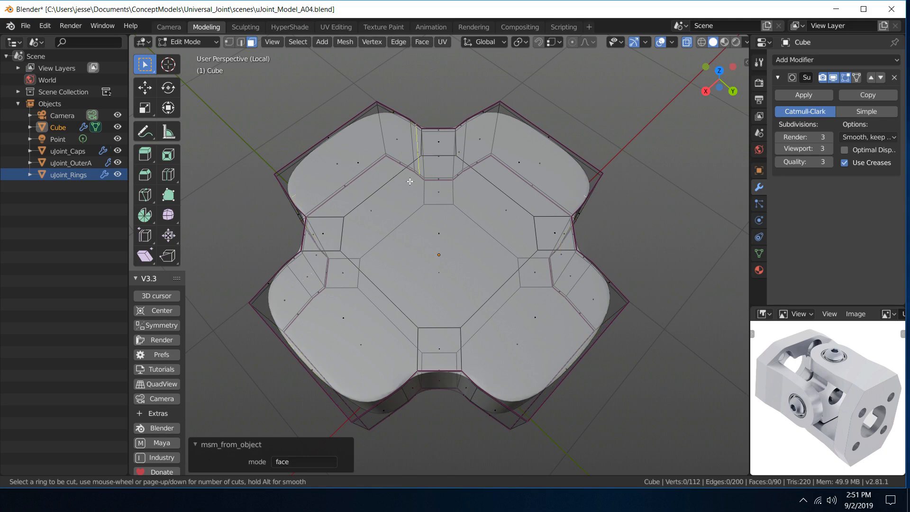
pyautogui.press('Escape')
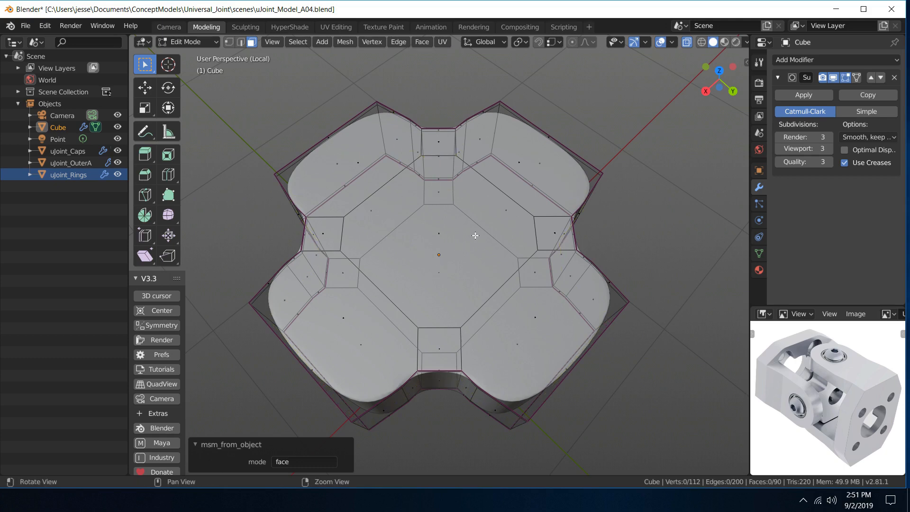
# Return to Object Mode and remove the Subdivision Surface modifier from the cross
pyautogui.moveTo(440, 197); pyautogui.dragTo(376, 258, button='middle')
pyautogui.press('Tab')
pyautogui.click(437, 219)
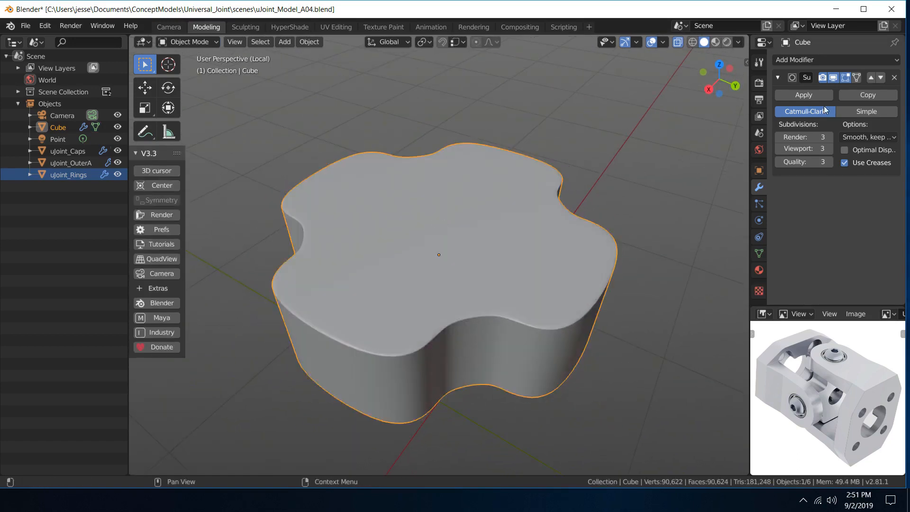
pyautogui.click(894, 77)
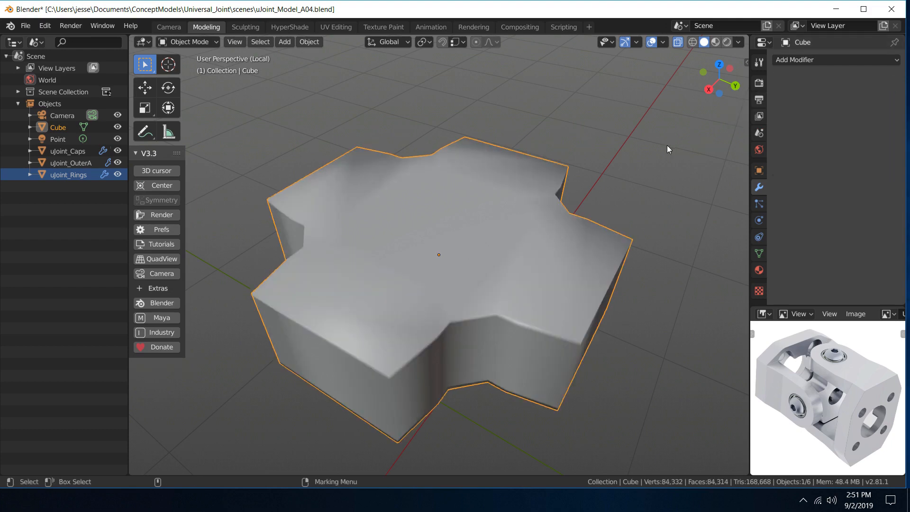
# Switch the isolated cross back to face mode to continue editing its unsubdivided mesh
pyautogui.press('Tab')
pyautogui.click(439, 228)
pyautogui.moveTo(439, 227)
pyautogui.mouseDown(button='middle')
pyautogui.moveTo(424, 203)
pyautogui.moveTo(398, 220)
pyautogui.mouseUp(button='middle')
pyautogui.press('Tab')
pyautogui.click(447, 255)
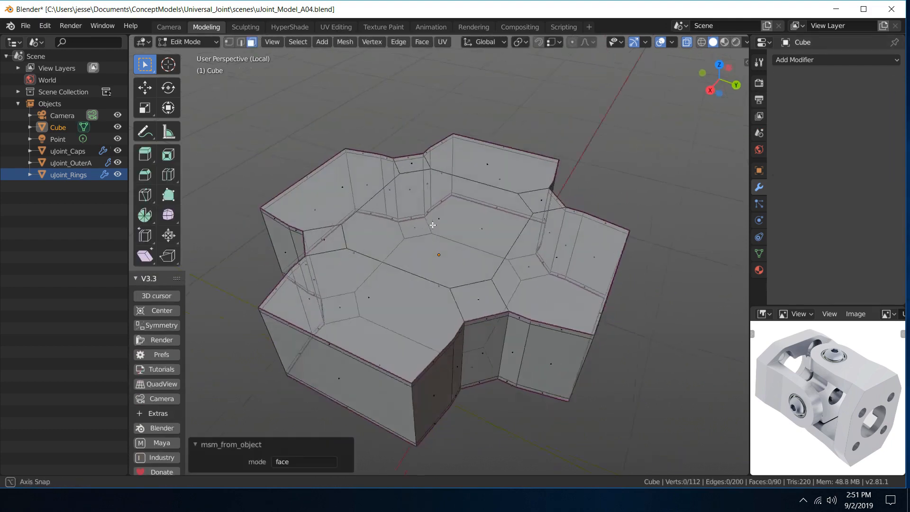
pyautogui.moveTo(447, 255); pyautogui.dragTo(408, 226, button='middle')
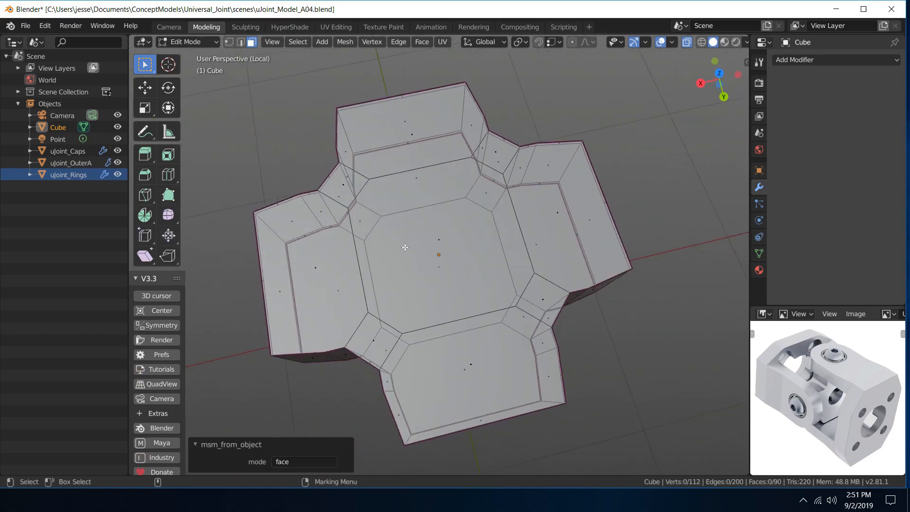
# Delete the large central faces on the cross's upper and lower sides, opening its middle
pyautogui.moveTo(408, 227); pyautogui.dragTo(458, 274)
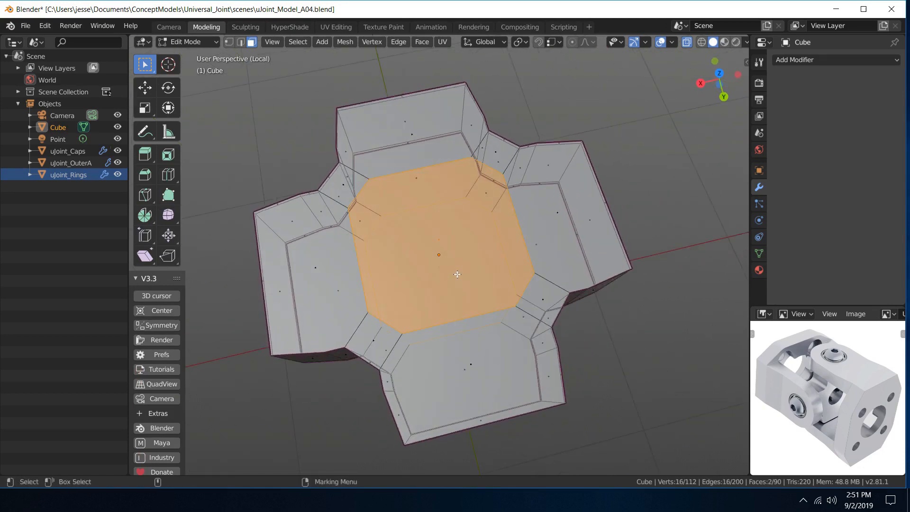
pyautogui.press('Delete')
pyautogui.moveTo(458, 273); pyautogui.dragTo(472, 221, button='middle')
pyautogui.hotkey('ctrl', 'r')
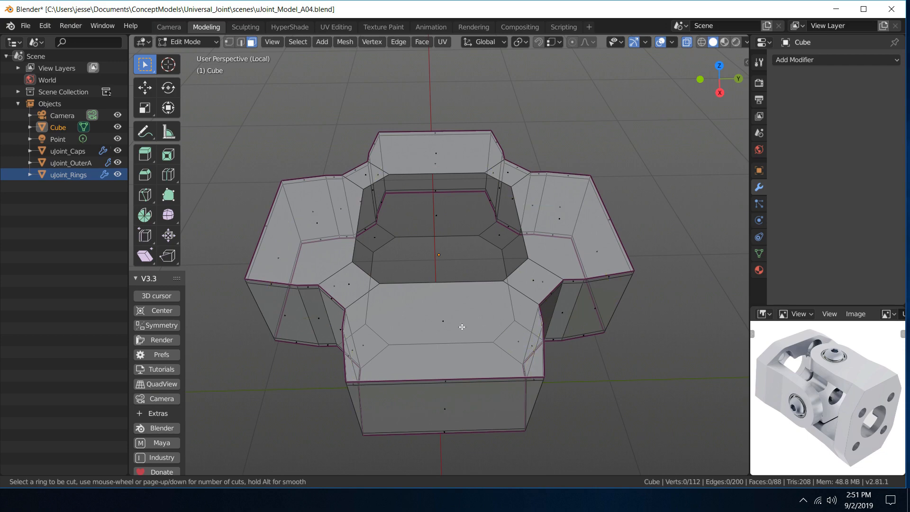
pyautogui.press('Escape')
# In face mode, delete the upper and lower faces of one arm of the cross
pyautogui.moveTo(495, 301); pyautogui.dragTo(443, 250, button='middle')
pyautogui.moveTo(349, 247); pyautogui.dragTo(419, 283, button='middle')
pyautogui.moveTo(419, 283); pyautogui.dragTo(478, 325, button='right')
pyautogui.moveTo(492, 284); pyautogui.dragTo(417, 323, button='middle')
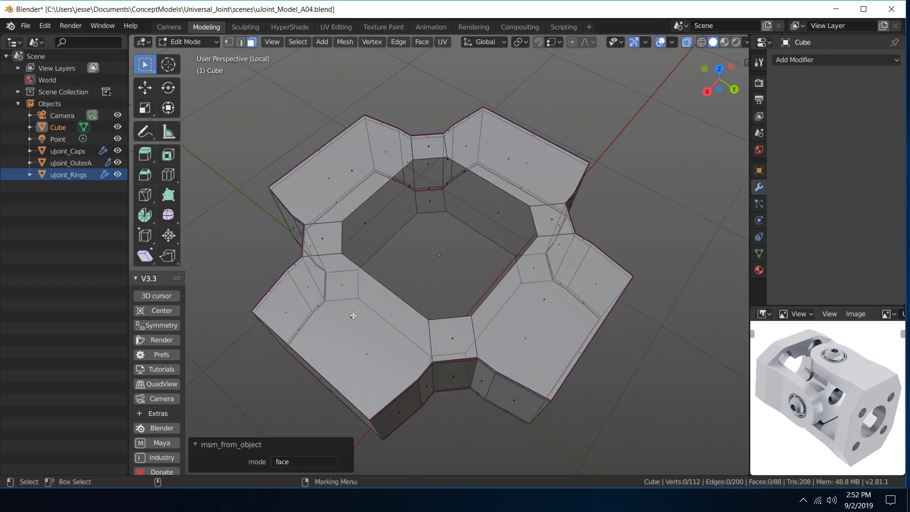
pyautogui.moveTo(342, 310); pyautogui.dragTo(356, 325)
pyautogui.moveTo(380, 358); pyautogui.dragTo(381, 355)
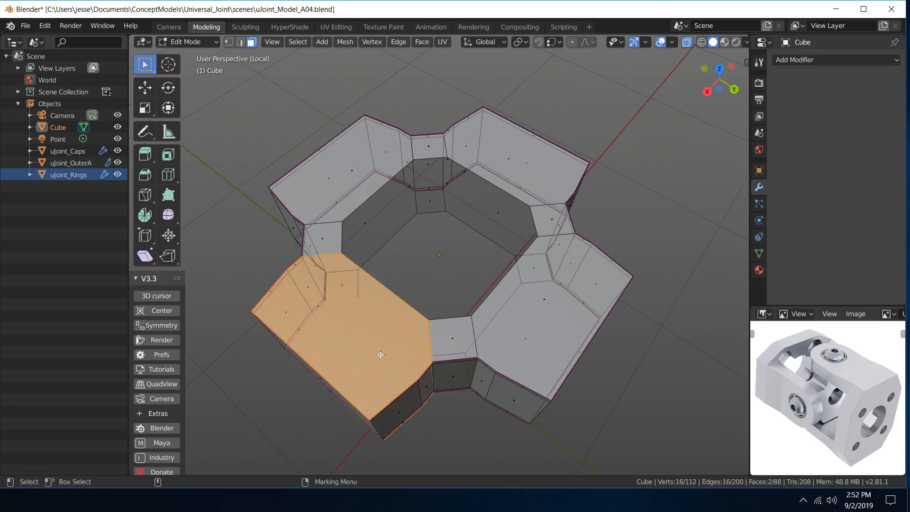
pyautogui.press('Delete')
# Add two vertical loop cuts across the opened arm's end wall
pyautogui.moveTo(407, 298); pyautogui.dragTo(441, 321, button='middle')
pyautogui.hotkey('ctrl', 'r')
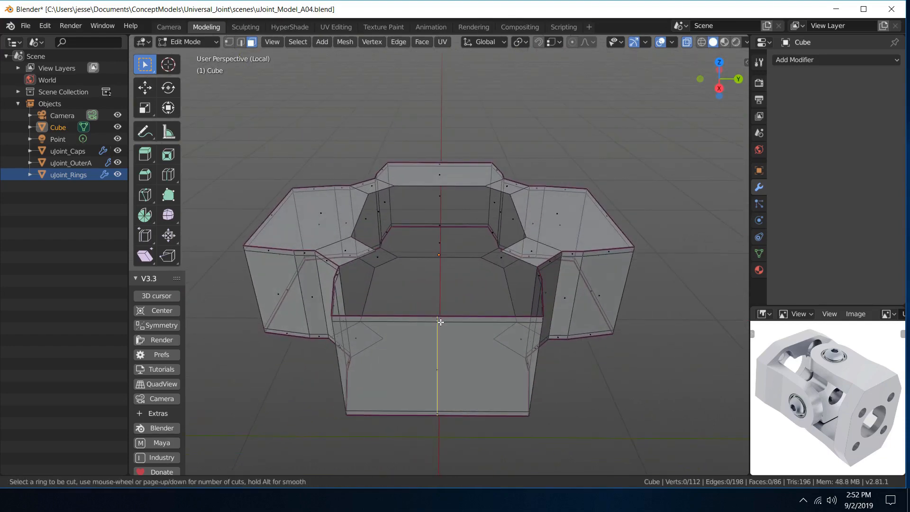
pyautogui.scroll(4, 441, 322)
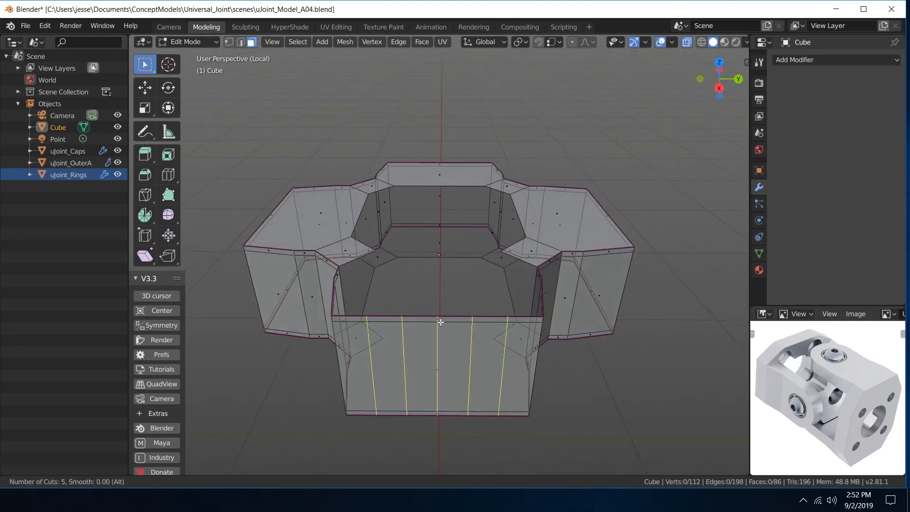
pyautogui.click(441, 322)
pyautogui.click(440, 322)
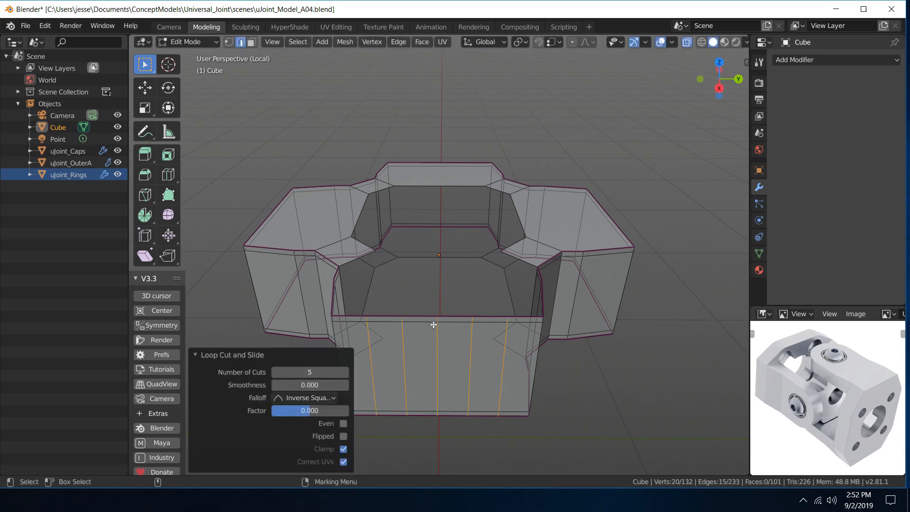
pyautogui.click(309, 371)
pyautogui.write('2')
pyautogui.press('Return')
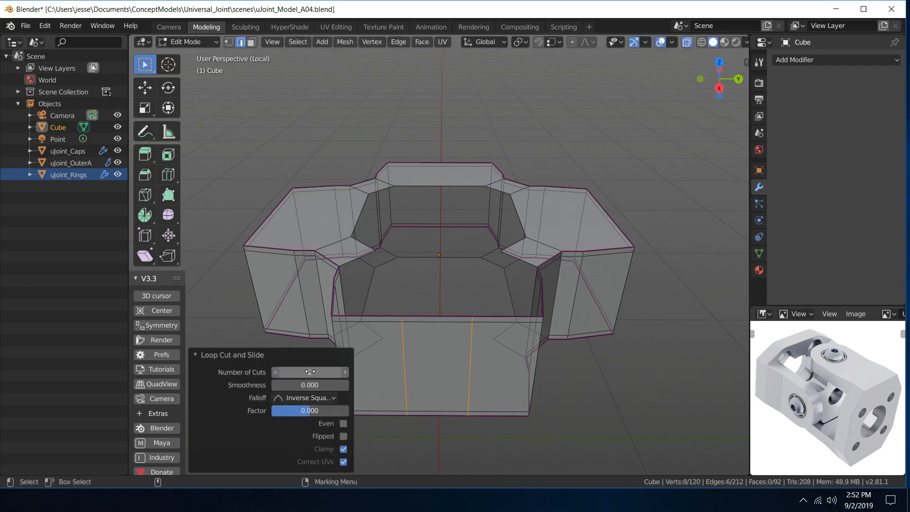
# Spread the two end-wall cuts apart along Y, scaling them by about 1.939 and again by about 1.039
pyautogui.press('r')
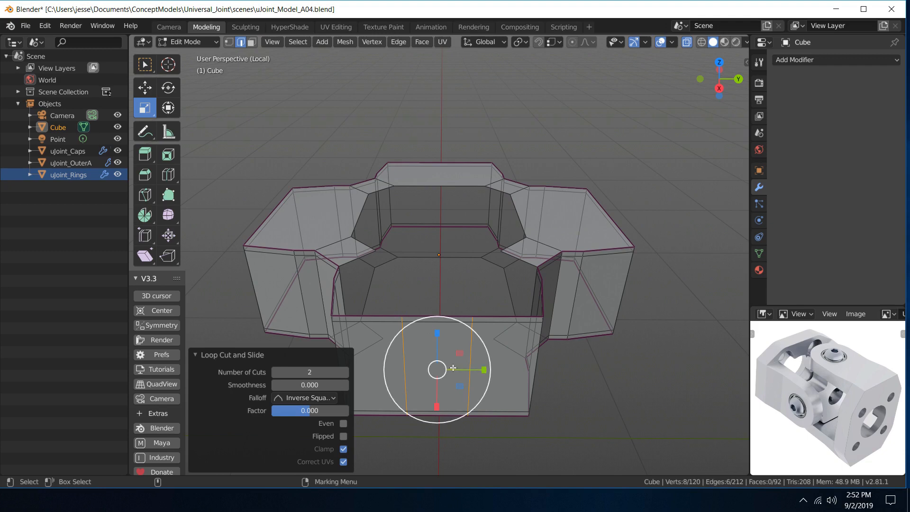
pyautogui.moveTo(484, 368); pyautogui.dragTo(529, 375)
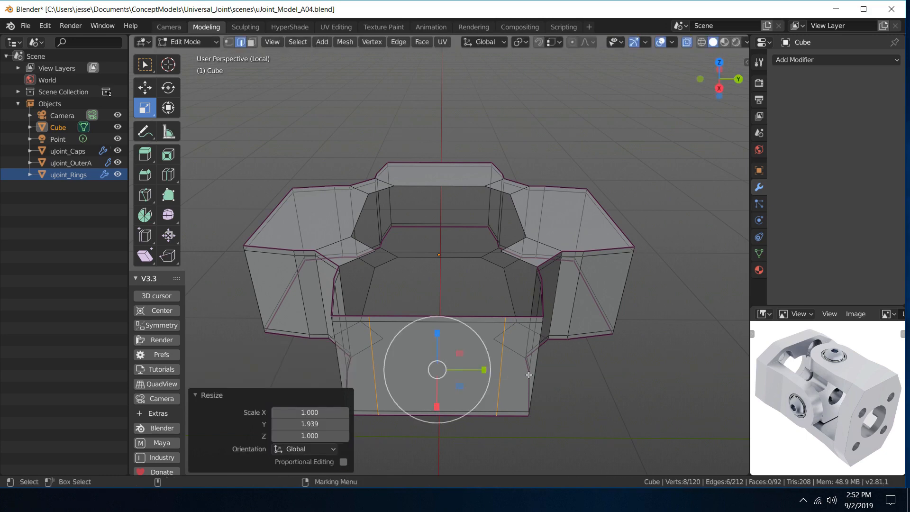
pyautogui.moveTo(632, 366); pyautogui.dragTo(607, 347, button='middle')
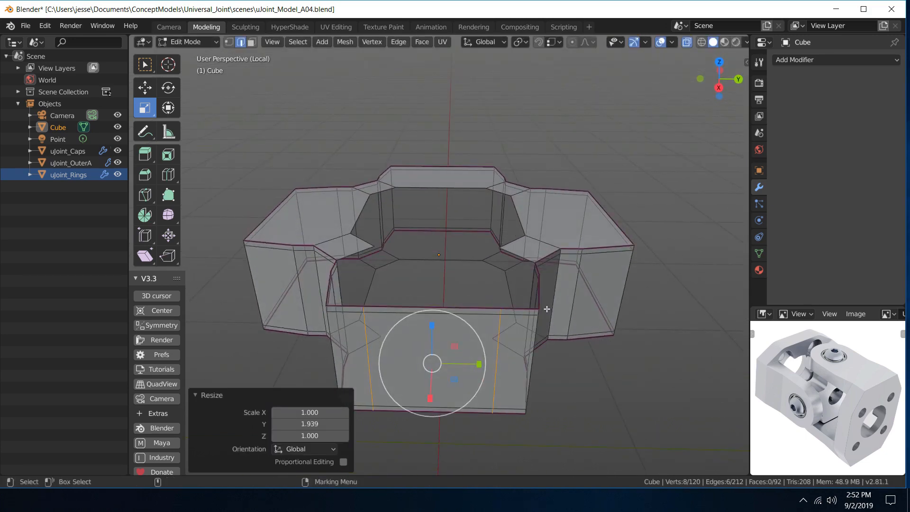
pyautogui.moveTo(547, 309); pyautogui.dragTo(599, 347, button='middle')
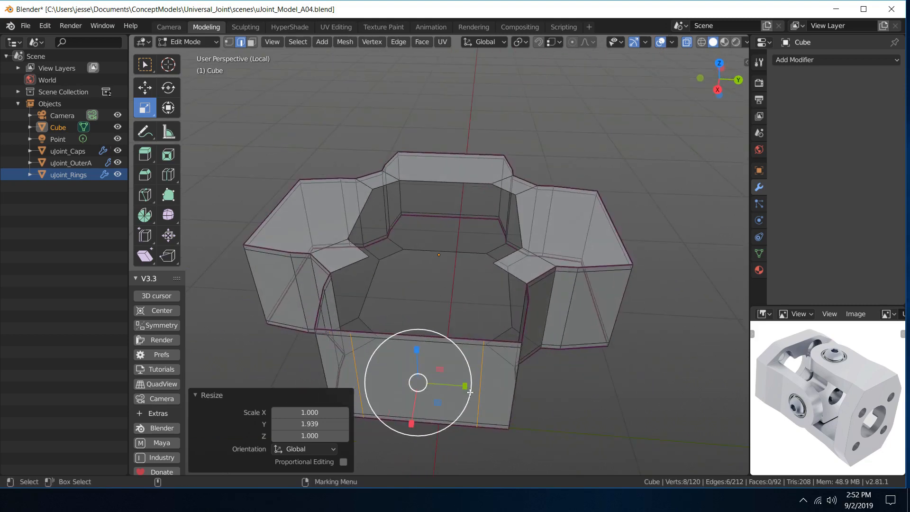
pyautogui.moveTo(467, 387); pyautogui.dragTo(468, 386)
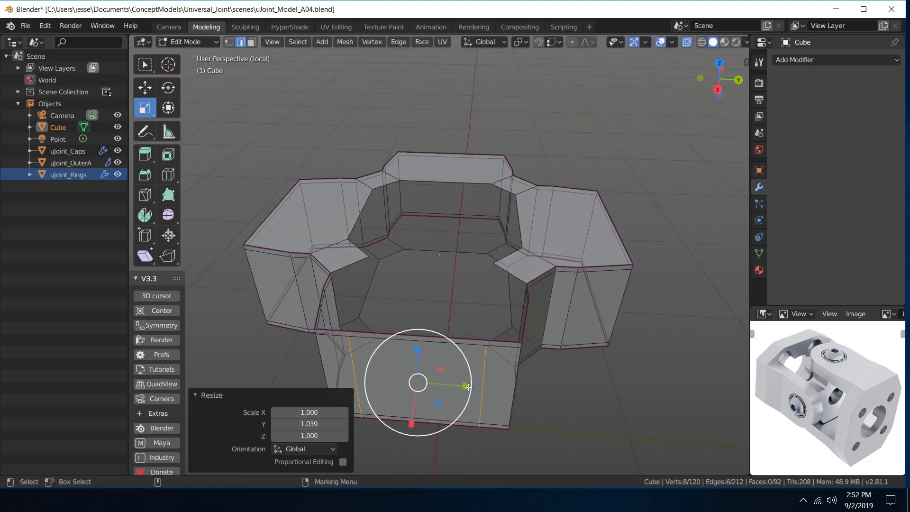
pyautogui.moveTo(565, 374); pyautogui.dragTo(543, 370, button='middle')
# Dissolve the extra vertical edge loops on both side walls of the opened arm
pyautogui.press('q')
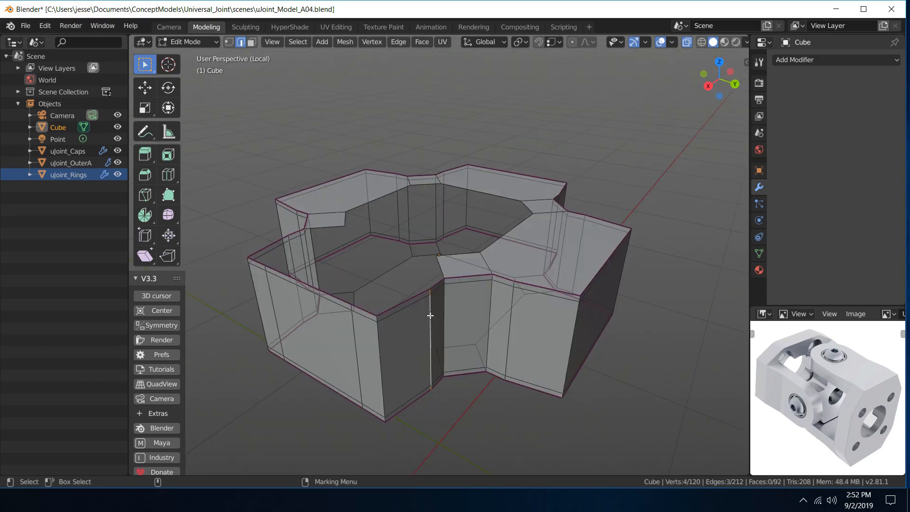
pyautogui.moveTo(430, 315); pyautogui.dragTo(512, 303, button='middle')
pyautogui.keyDown('shift'); pyautogui.doubleClick(512, 304); pyautogui.keyUp('shift')
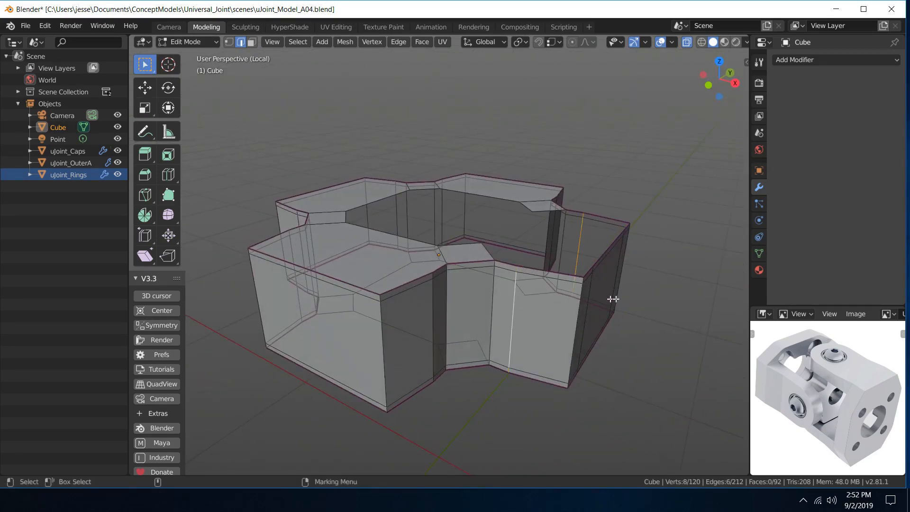
pyautogui.moveTo(654, 295); pyautogui.dragTo(544, 293, button='middle')
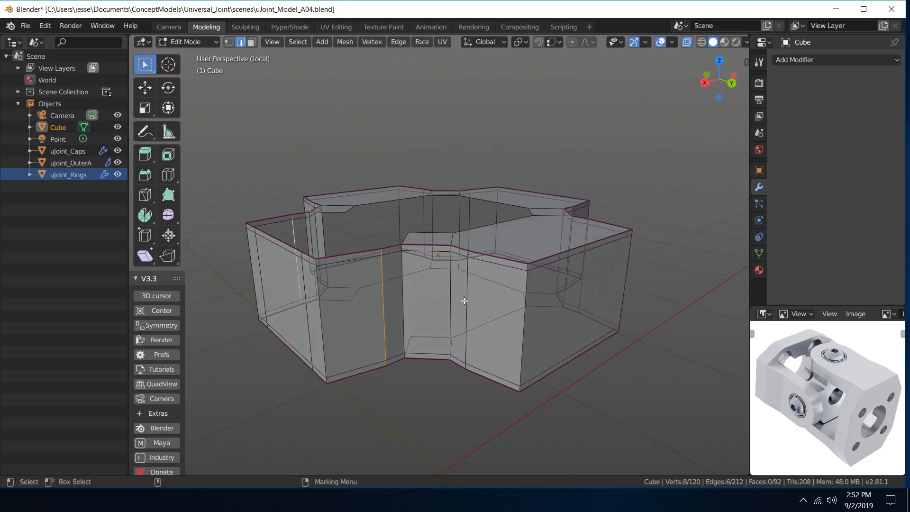
pyautogui.hotkey('ctrl', 'x')
pyautogui.moveTo(465, 300); pyautogui.dragTo(463, 287, button='middle')
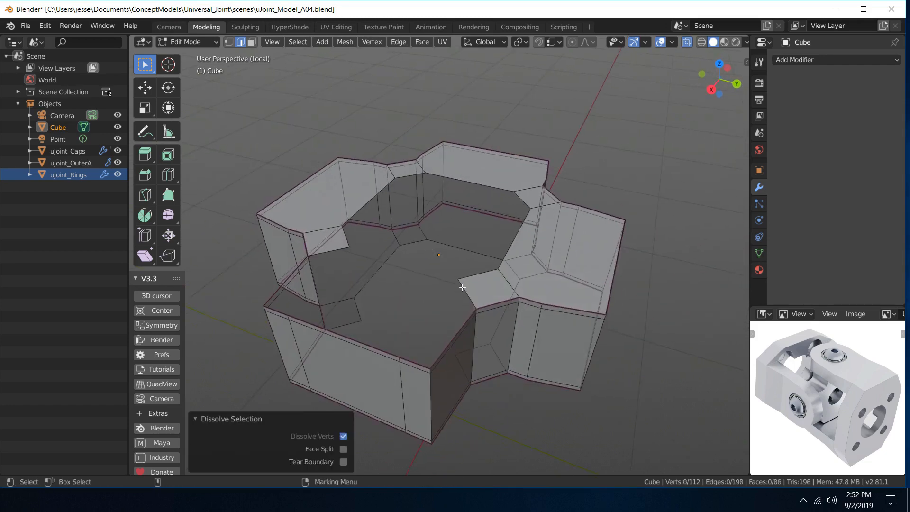
# Rebuild the opened arm's upper side with a narrow face along each side wall and one wide face between them
pyautogui.click(463, 287)
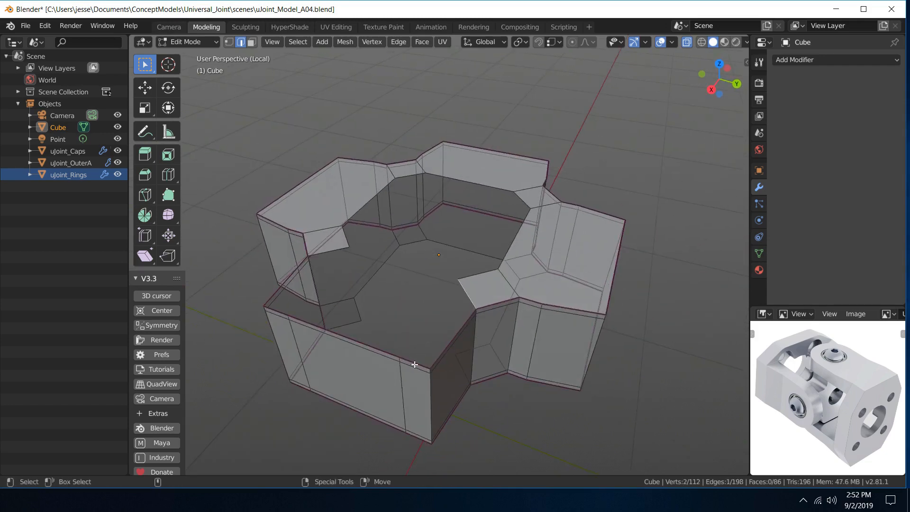
pyautogui.press('f')
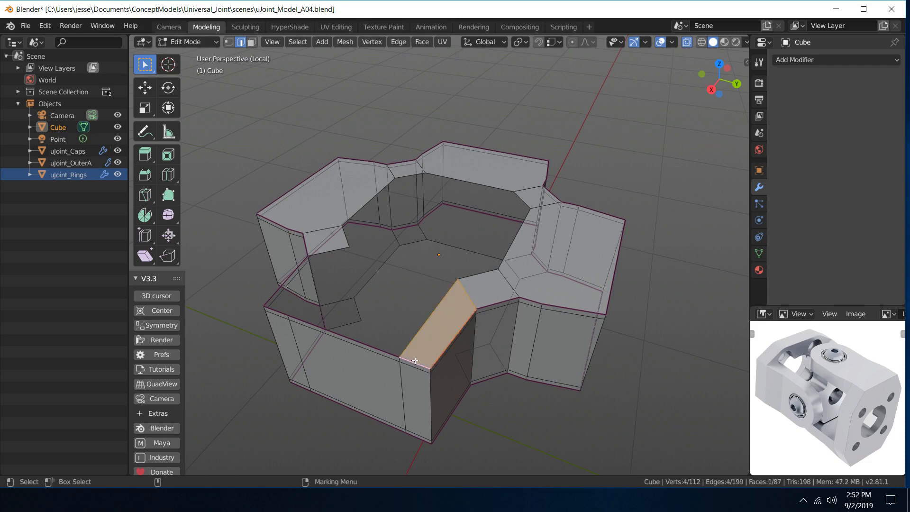
pyautogui.moveTo(357, 309); pyautogui.dragTo(392, 348, button='middle')
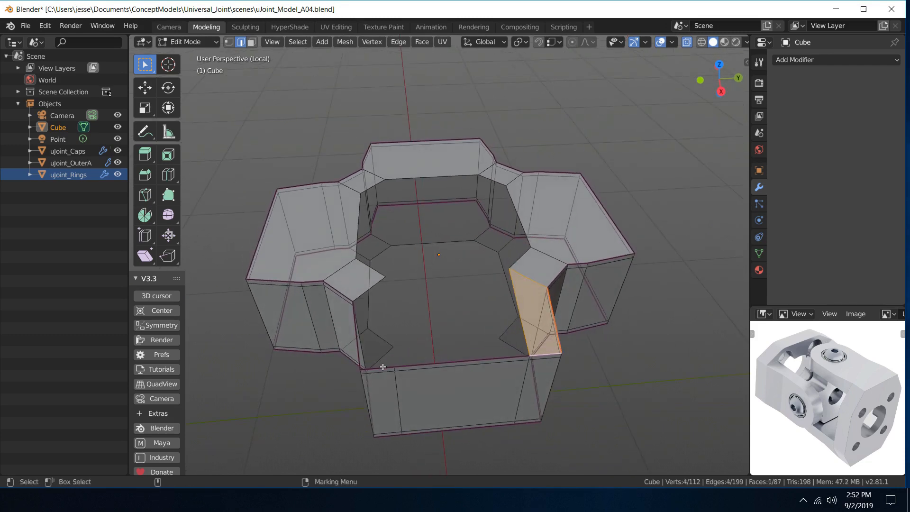
pyautogui.click(383, 368)
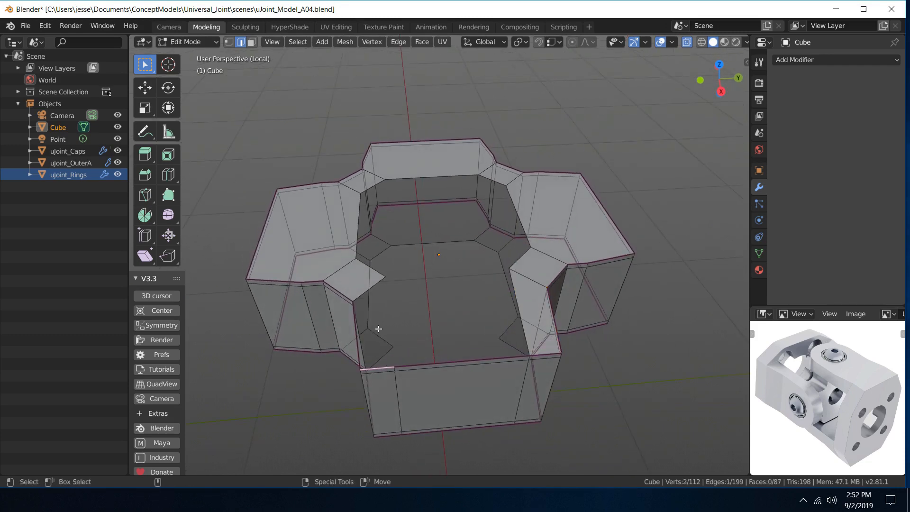
pyautogui.click(381, 292)
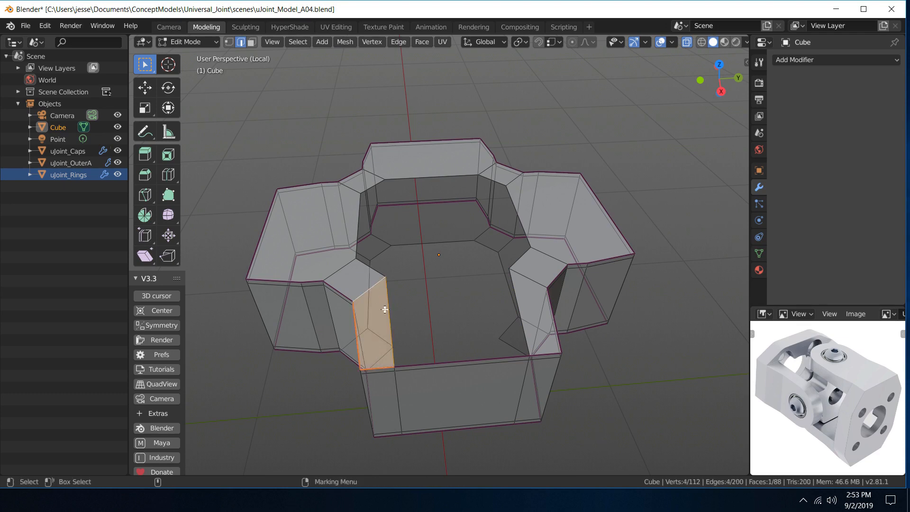
pyautogui.click(392, 309)
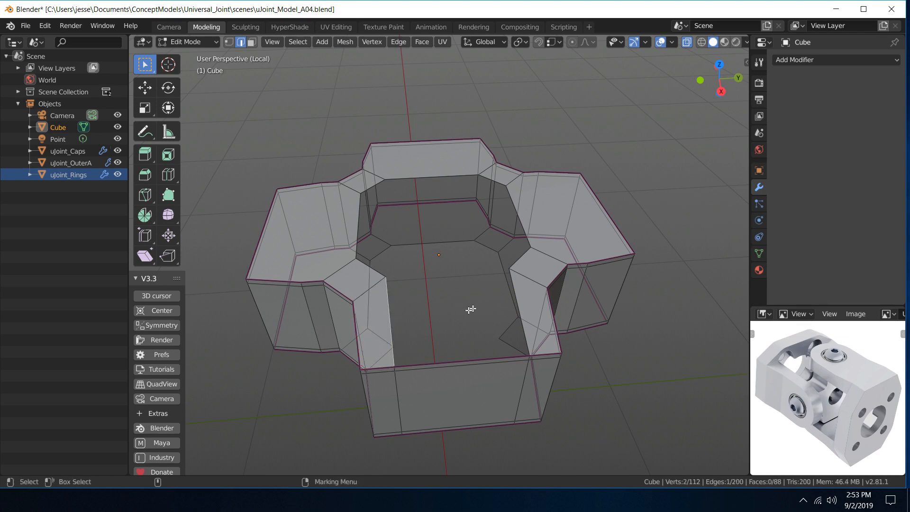
pyautogui.click(521, 301)
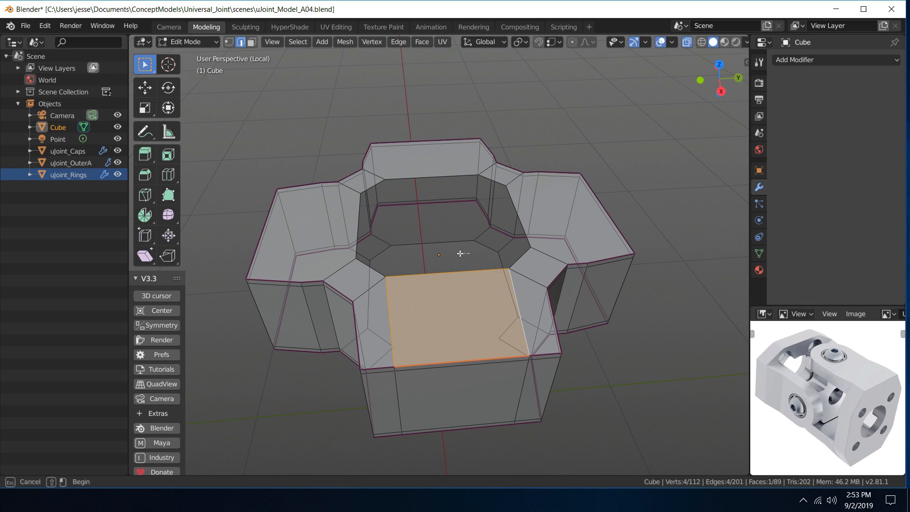
# Rebuild the same arm's underside with two narrow side faces and a wide middle face
pyautogui.moveTo(490, 256); pyautogui.dragTo(459, 156, button='middle')
pyautogui.click(484, 218)
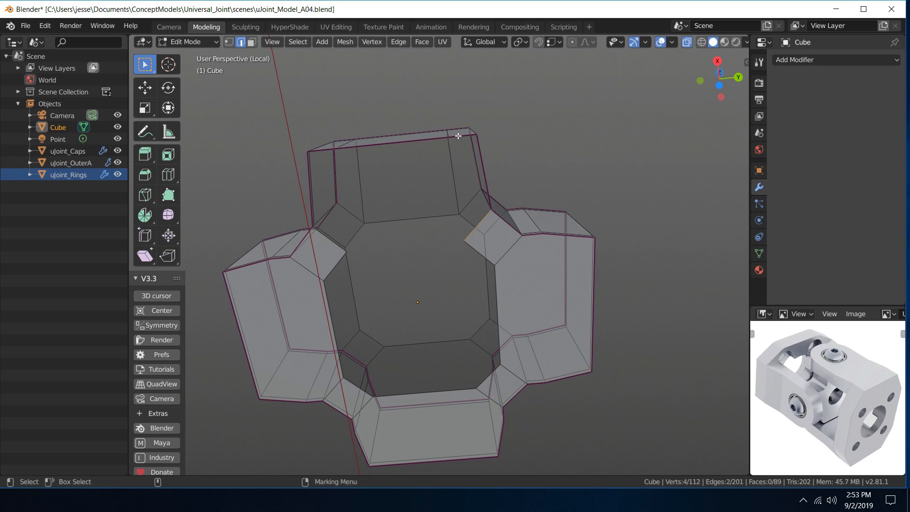
pyautogui.keyDown('alt'); pyautogui.moveTo(461, 148); pyautogui.dragTo(418, 178); pyautogui.keyUp('alt')
pyautogui.press('f')
pyautogui.click(326, 284)
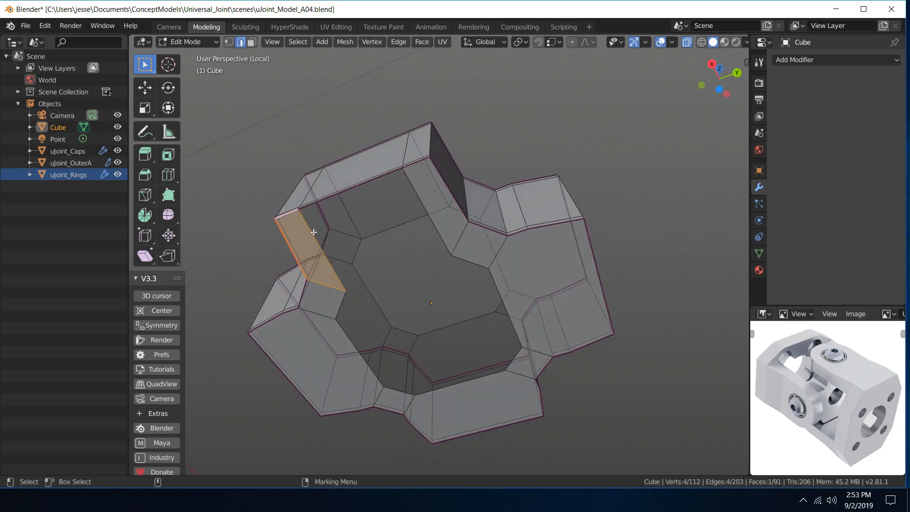
pyautogui.press('f')
pyautogui.moveTo(423, 203); pyautogui.dragTo(329, 310, button='middle')
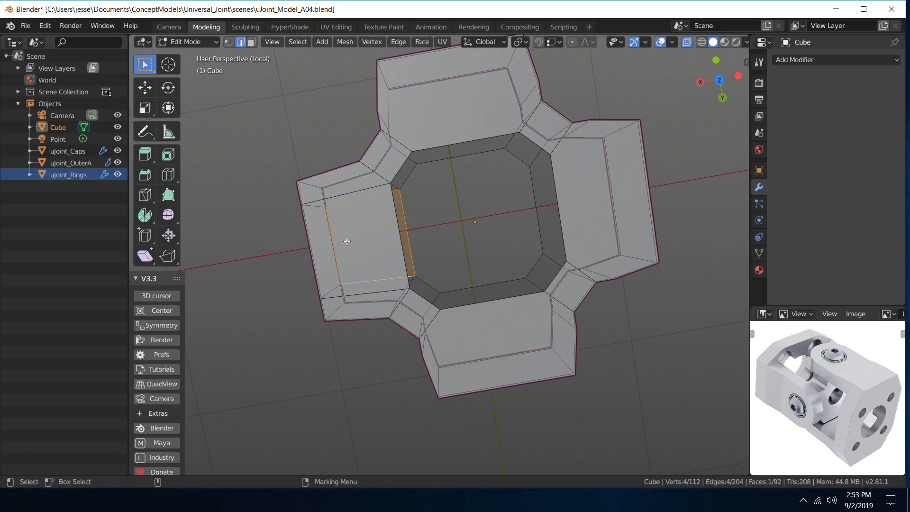
# Add a single centred loop cut lengthwise around the rebuilt arm
pyautogui.moveTo(347, 242); pyautogui.dragTo(413, 258, button='middle')
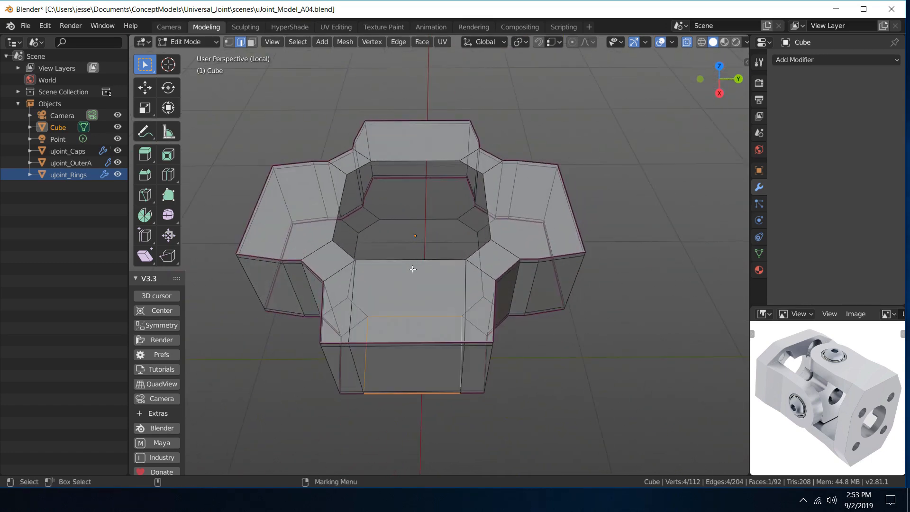
pyautogui.moveTo(413, 269); pyautogui.dragTo(477, 311, button='right')
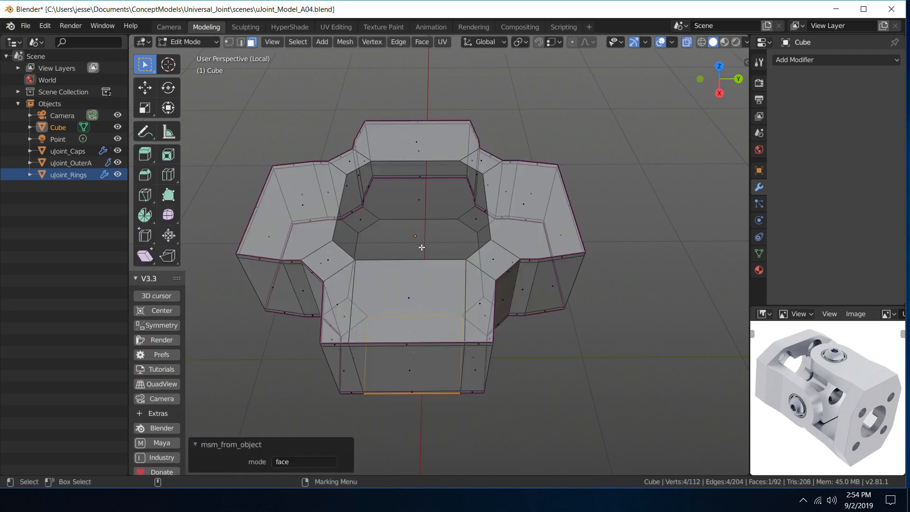
pyautogui.hotkey('ctrl', 'r')
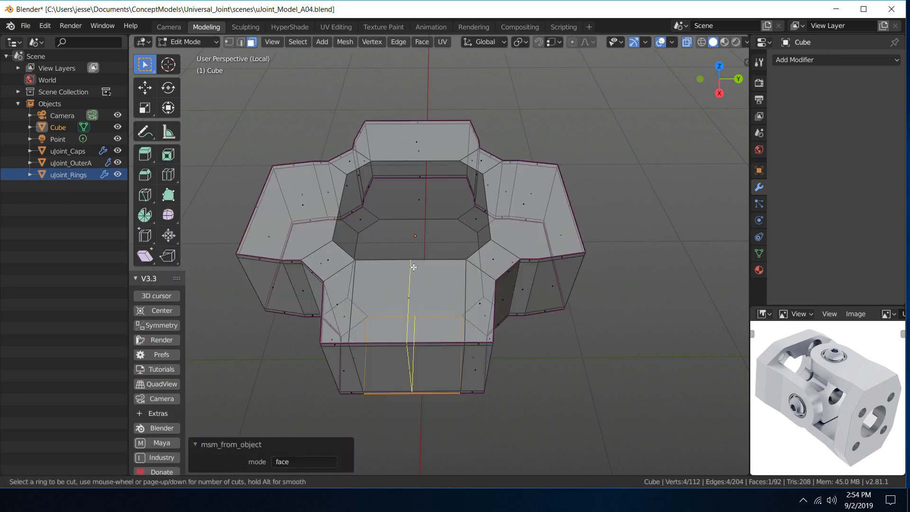
pyautogui.click(413, 267)
pyautogui.rightClick(413, 266)
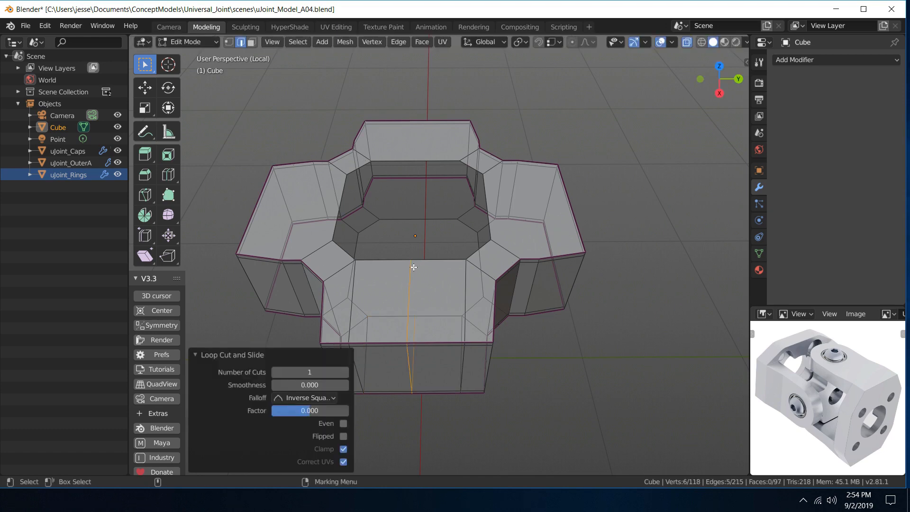
# Delete the upper and lower faces of the neighbouring arm in face mode
pyautogui.moveTo(503, 240); pyautogui.dragTo(374, 266, button='middle')
pyautogui.moveTo(405, 223); pyautogui.dragTo(494, 238, button='middle')
pyautogui.press('Tab')
pyautogui.click(485, 294)
pyautogui.moveTo(485, 294); pyautogui.dragTo(455, 306, button='middle')
pyautogui.click(431, 364)
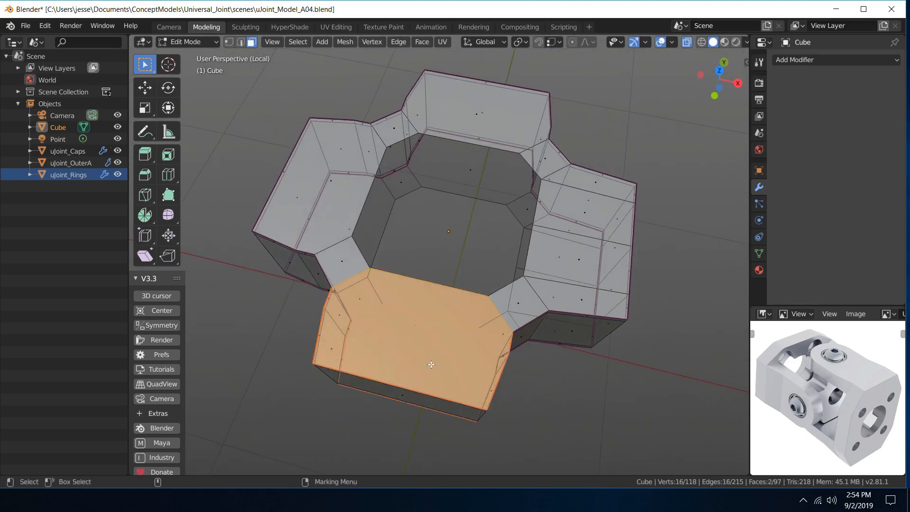
pyautogui.press('Delete')
# Add a loop cut across the open arm's outer end face and set the number of cuts to 2
pyautogui.moveTo(431, 365); pyautogui.dragTo(453, 295, button='middle')
pyautogui.hotkey('ctrl', 'r')
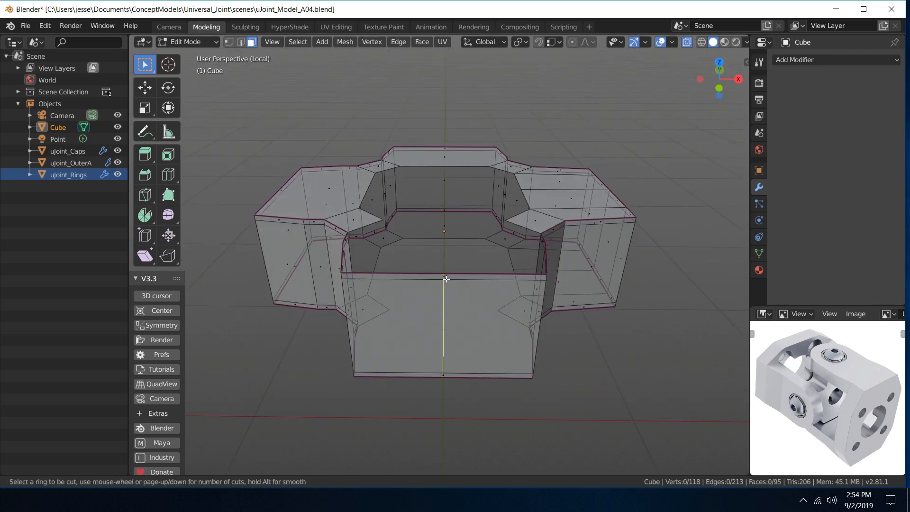
pyautogui.scroll(4, 446, 278)
pyautogui.click(446, 279)
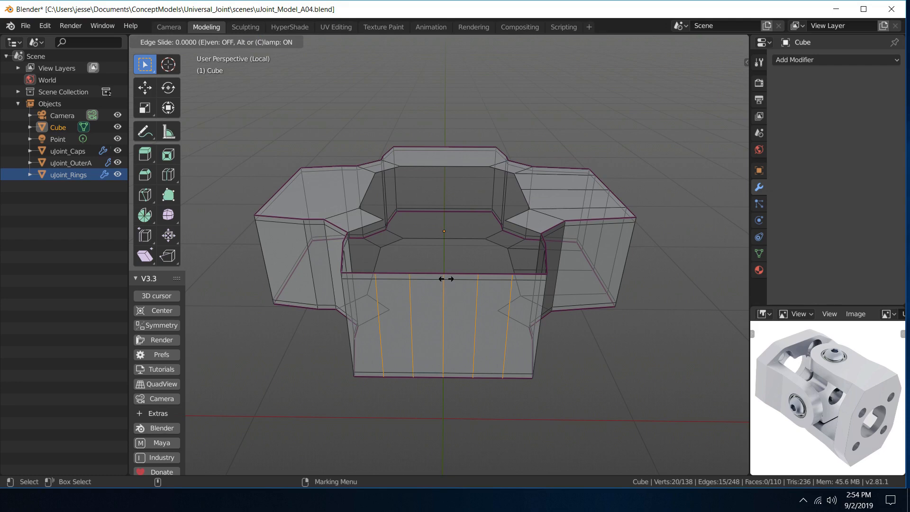
pyautogui.rightClick(446, 279)
pyautogui.click(300, 370)
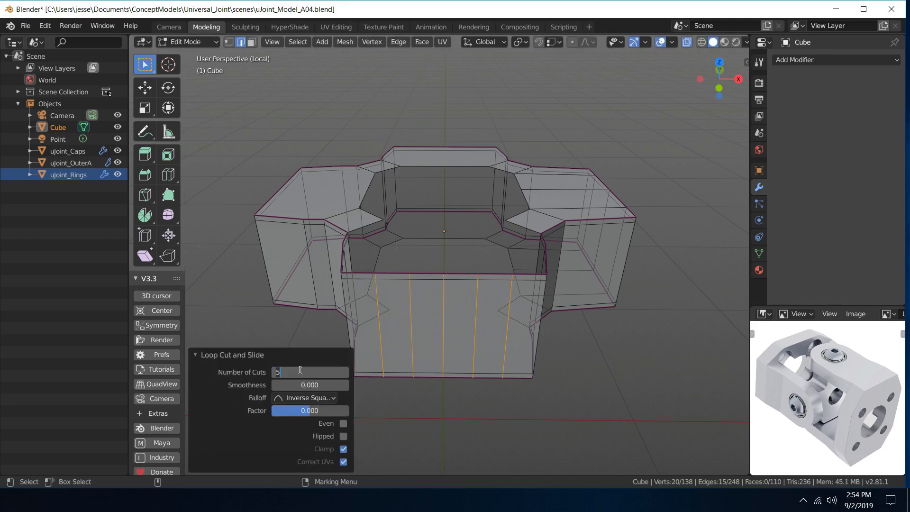
pyautogui.write('2')
pyautogui.press('Return')
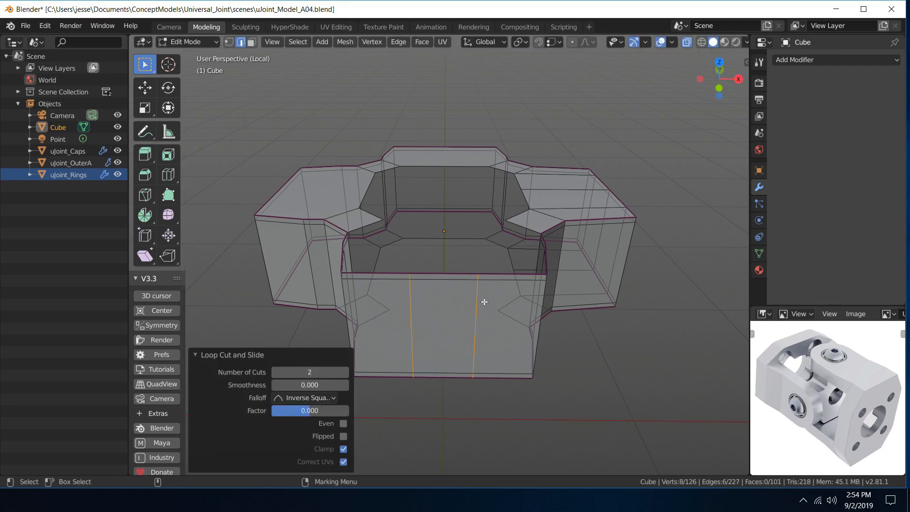
# Spread the two new cuts outward so they lie close to the side walls of the open arm
pyautogui.press('r')
pyautogui.moveTo(493, 332); pyautogui.dragTo(538, 334)
pyautogui.moveTo(544, 331); pyautogui.dragTo(577, 372, button='middle')
pyautogui.press('q')
pyautogui.moveTo(482, 333); pyautogui.dragTo(428, 262, button='middle')
# Dissolve the surplus vertical edges on the open arm's two side walls in edge mode
pyautogui.rightClick(401, 301)
pyautogui.click(393, 240)
pyautogui.click(376, 295)
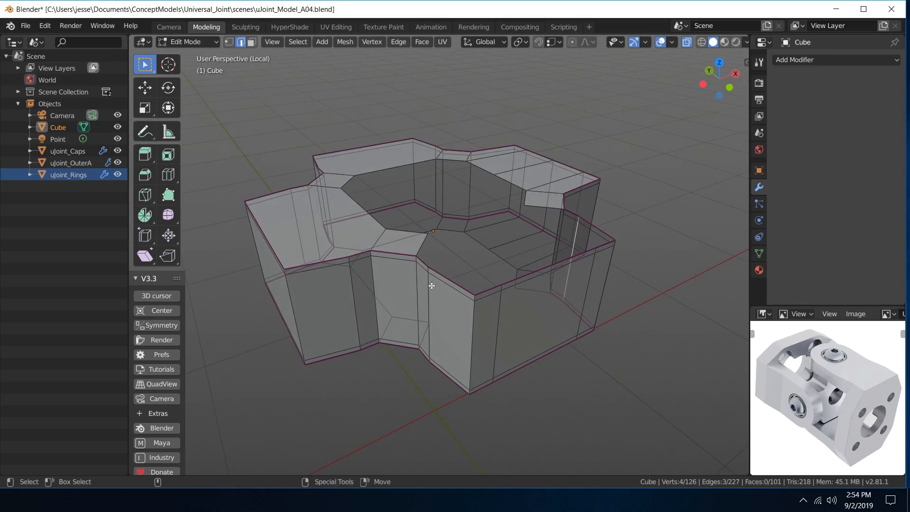
pyautogui.keyDown('shift'); pyautogui.click(430, 285); pyautogui.keyUp('shift')
pyautogui.hotkey('ctrl', 'x')
pyautogui.moveTo(562, 218); pyautogui.dragTo(463, 235, button='middle')
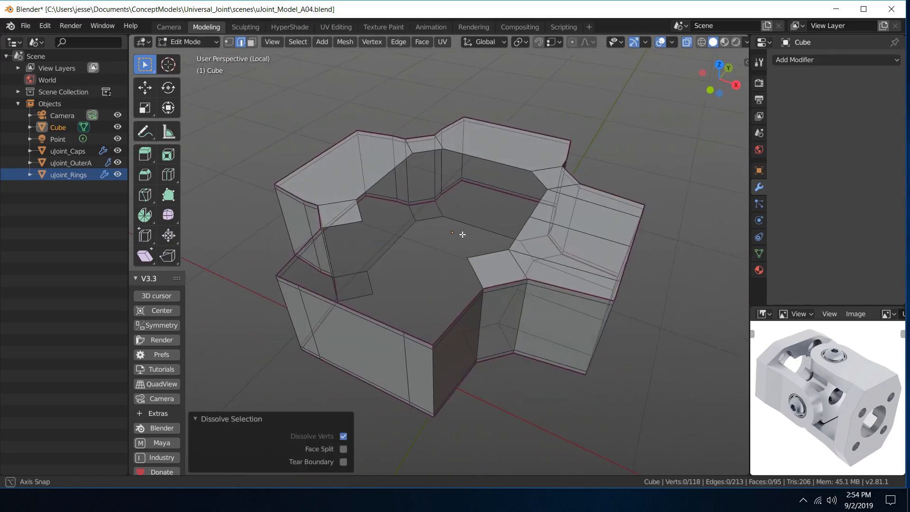
# Fill narrow faces along one side wall of the open arm, on both its upper side and underside
pyautogui.moveTo(422, 309); pyautogui.dragTo(419, 237, button='right')
pyautogui.click(417, 334)
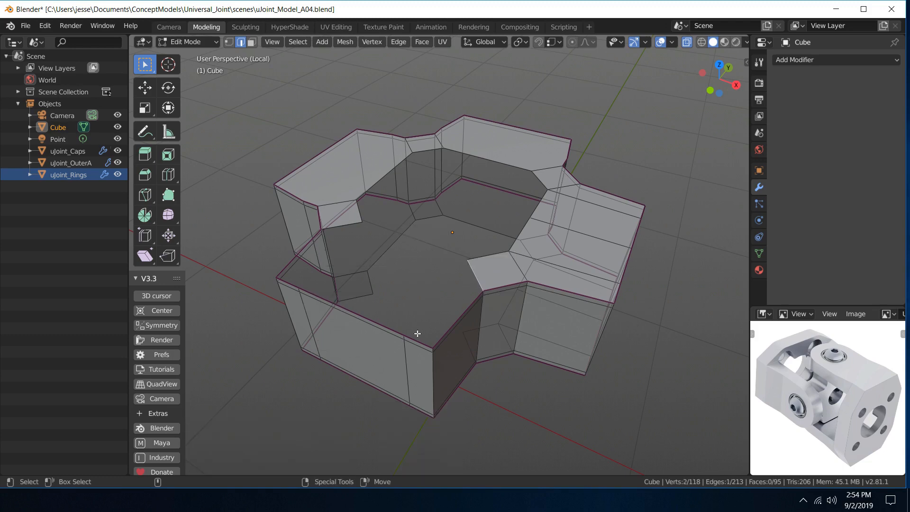
pyautogui.press('f')
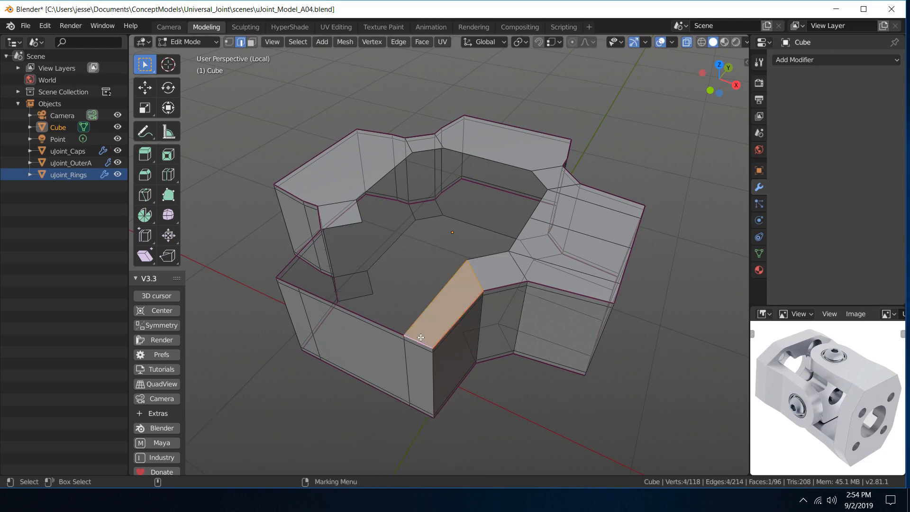
pyautogui.moveTo(389, 309); pyautogui.dragTo(428, 195, button='middle')
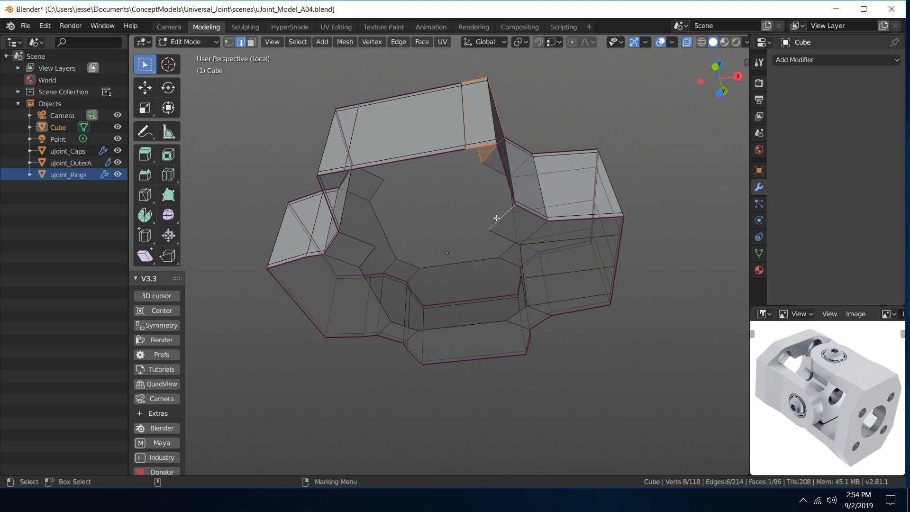
pyautogui.press('f')
# Fill matching narrow faces along the opposite side wall, on both the upper side and underside
pyautogui.moveTo(443, 211); pyautogui.dragTo(414, 160, button='middle')
pyautogui.click(422, 338)
pyautogui.press('f')
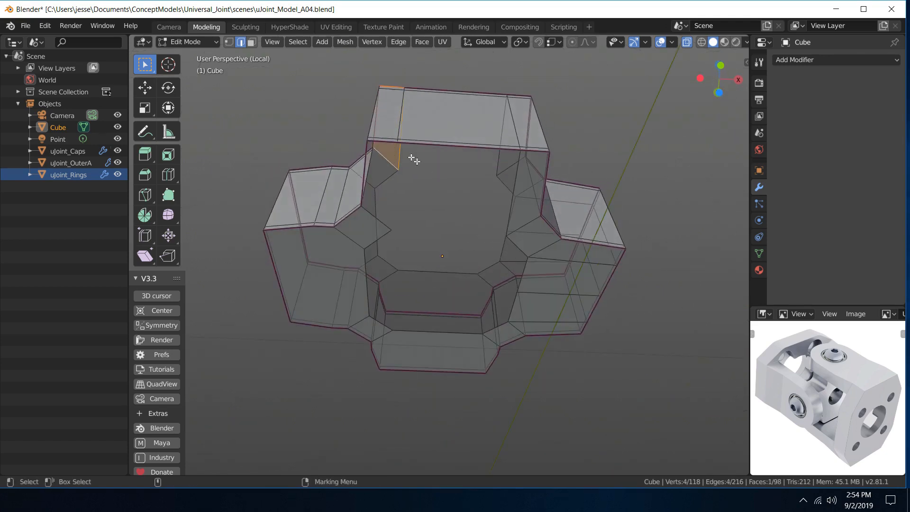
pyautogui.click(382, 142)
pyautogui.keyDown('shift'); pyautogui.click(379, 219); pyautogui.keyUp('shift')
pyautogui.press('f')
# Close the arm's upper side and underside with one wide face each between the narrow side faces
pyautogui.moveTo(482, 145); pyautogui.dragTo(313, 287, button='middle')
pyautogui.click(311, 290)
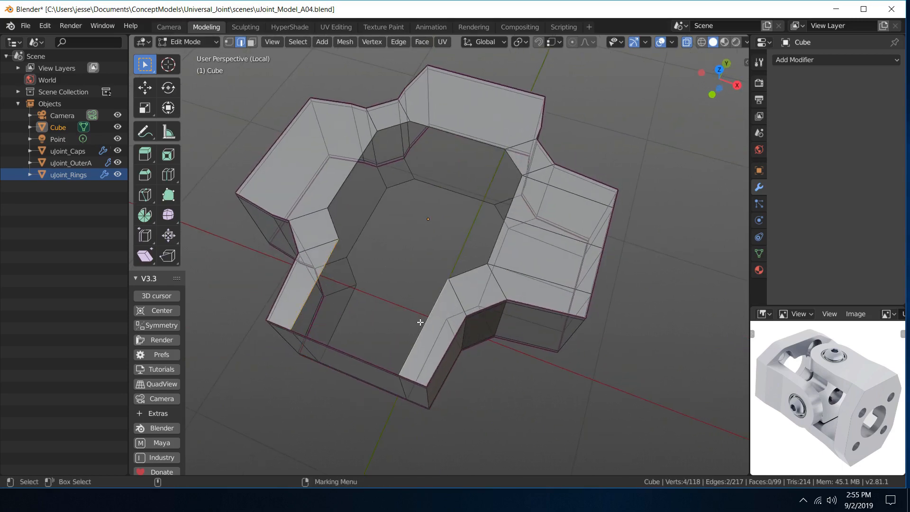
pyautogui.press('f')
pyautogui.moveTo(420, 322); pyautogui.dragTo(455, 175, button='middle')
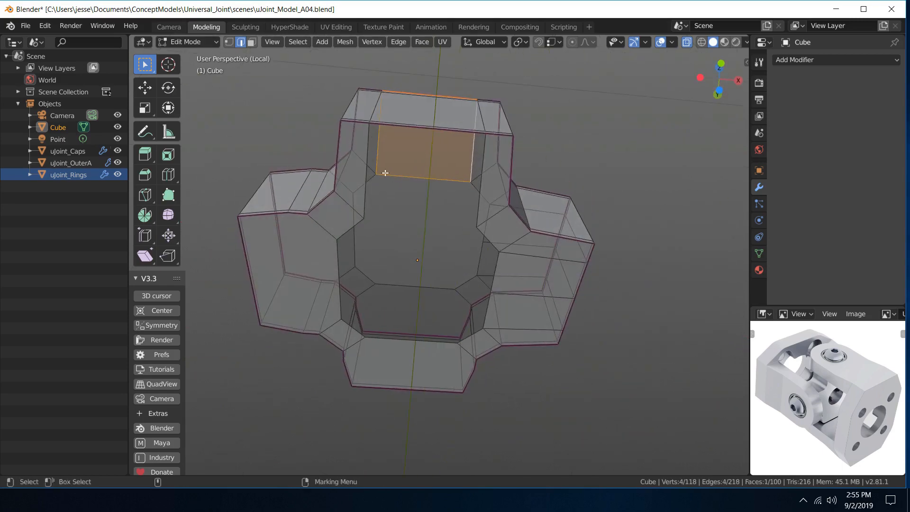
pyautogui.click(366, 157)
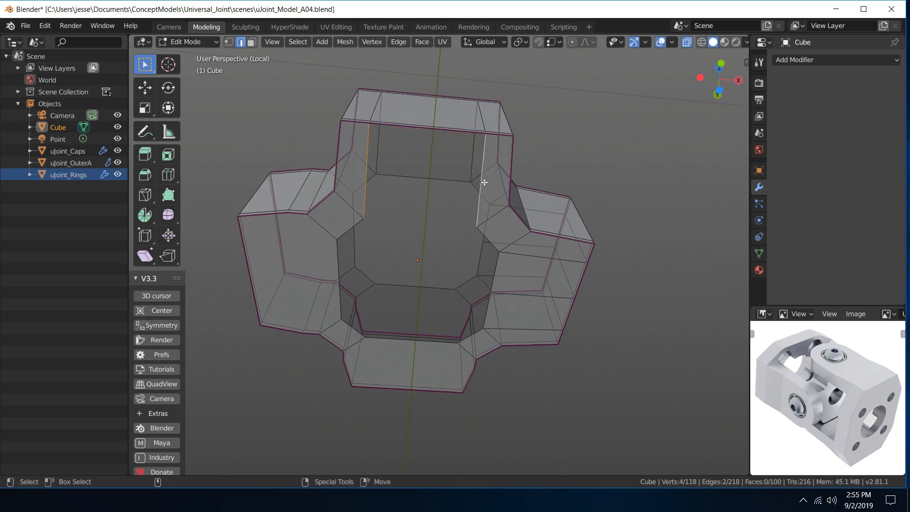
pyautogui.press('f')
# Add one centred lengthwise loop cut around the second rebuilt arm and switch to face selection
pyautogui.moveTo(528, 148); pyautogui.dragTo(522, 292, button='middle')
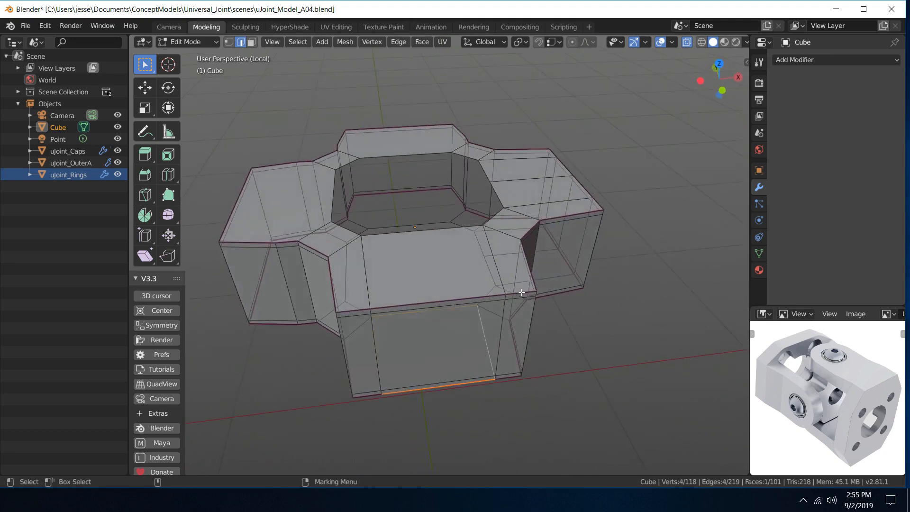
pyautogui.moveTo(419, 232); pyautogui.dragTo(481, 272, button='right')
pyautogui.hotkey('ctrl', 'r')
pyautogui.click(431, 255)
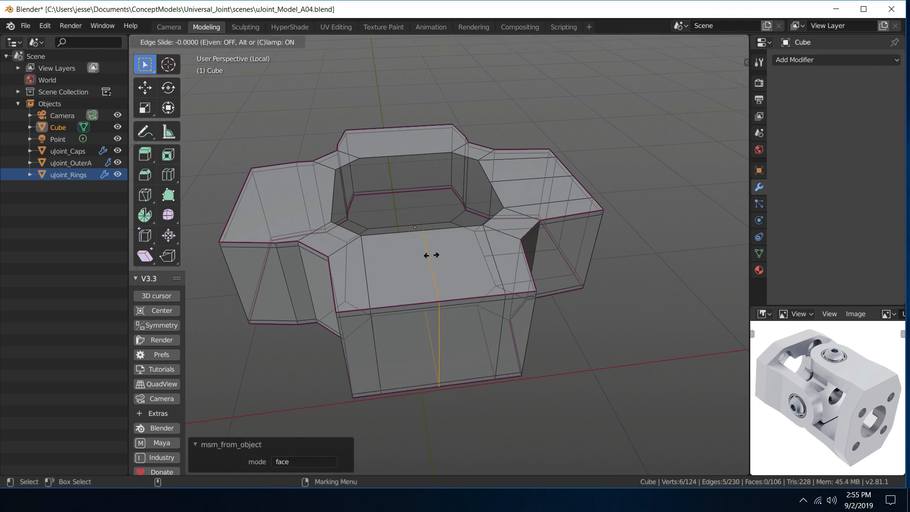
pyautogui.click(431, 255)
pyautogui.moveTo(496, 269); pyautogui.dragTo(386, 273, button='middle')
pyautogui.scroll(-5, 402, 316)
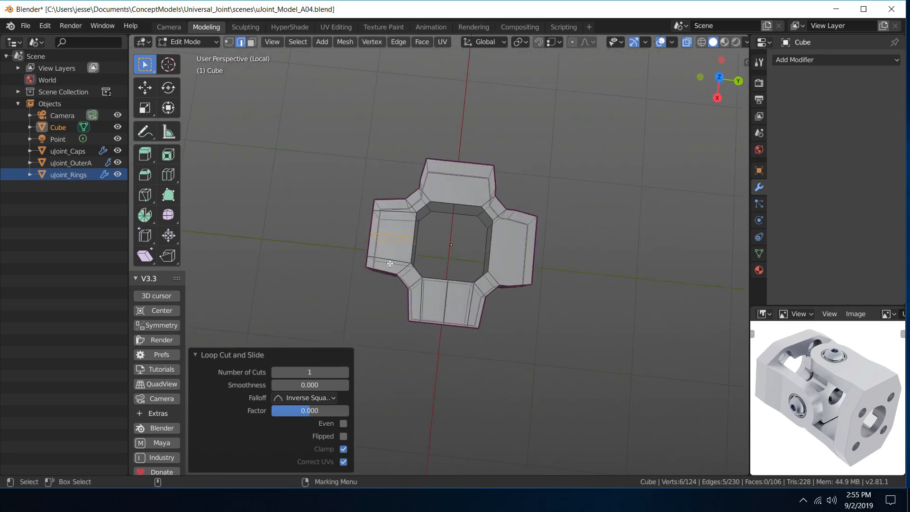
pyautogui.rightClick(389, 263)
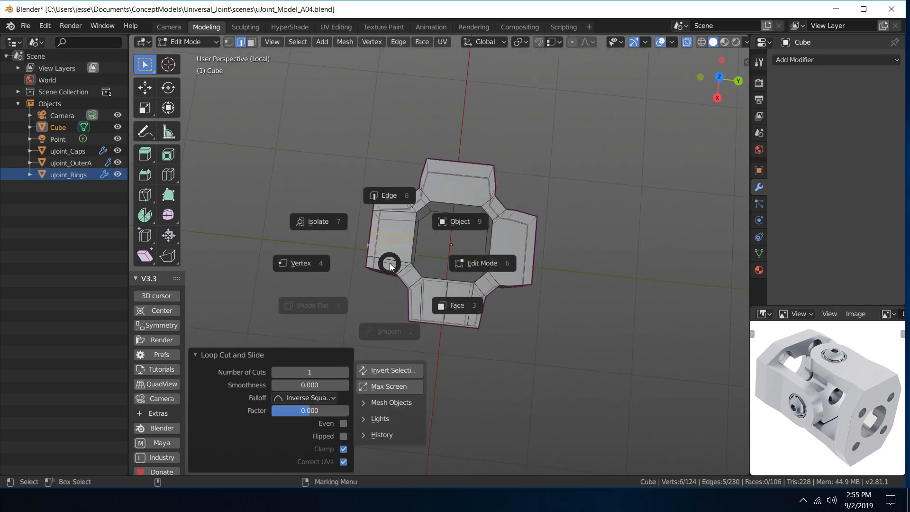
pyautogui.click(431, 301)
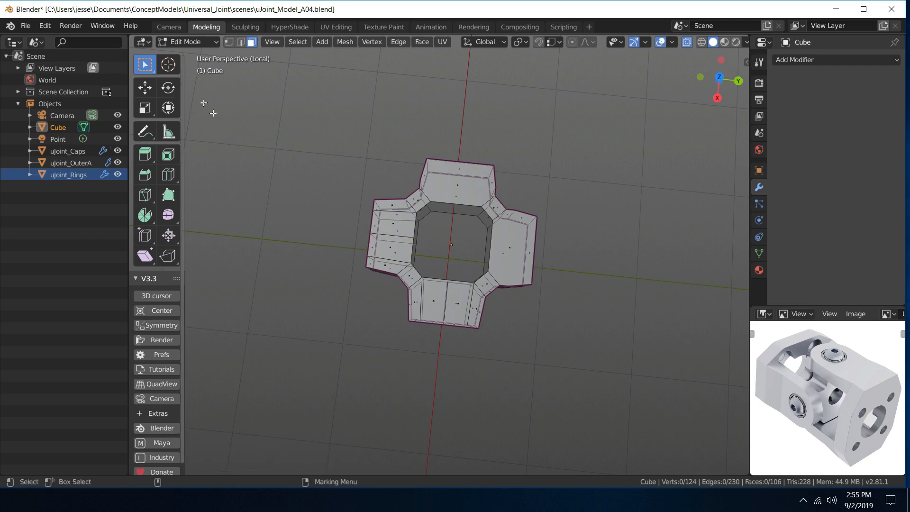
# Save the scene as uJoint_Model_A04b.blend
pyautogui.click(26, 25)
pyautogui.click(49, 116)
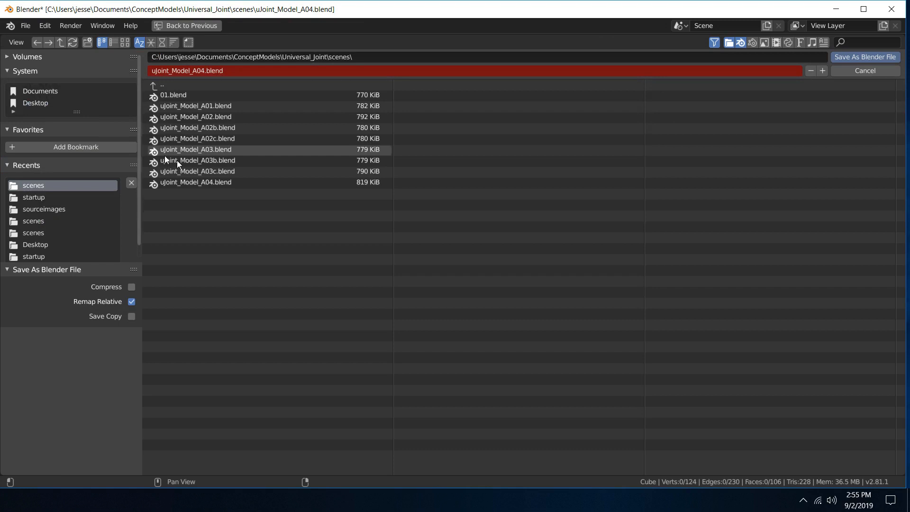
pyautogui.click(209, 72)
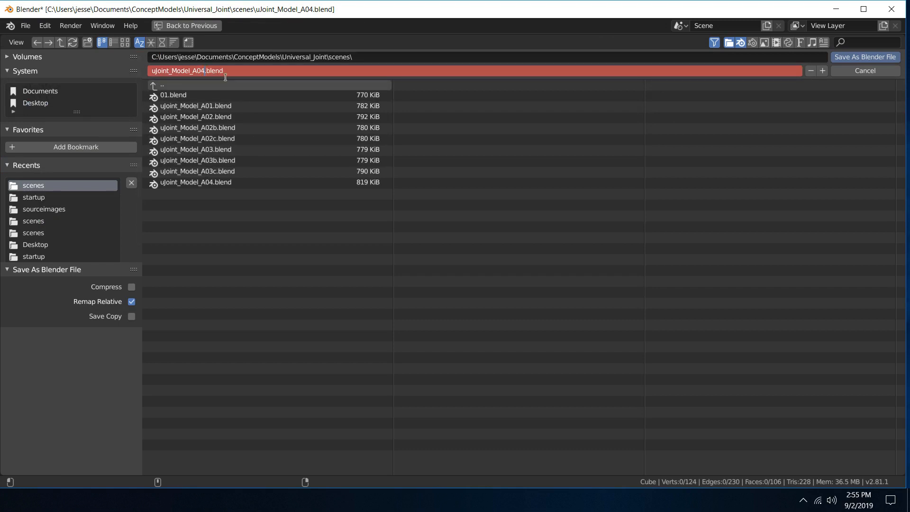
pyautogui.write('b')
pyautogui.press('Return')
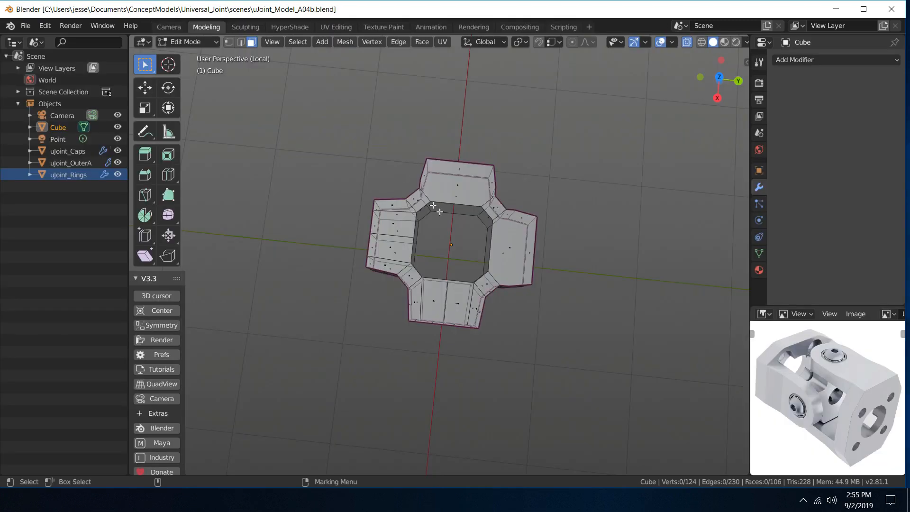
# Delete all faces outside the quarter spanning the two rebuilt arms' adjoining halves, and return to Object Mode
pyautogui.moveTo(442, 190); pyautogui.dragTo(357, 203, button='middle')
pyautogui.moveTo(311, 348); pyautogui.dragTo(432, 272)
pyautogui.keyDown('shift'); pyautogui.moveTo(379, 368); pyautogui.dragTo(541, 283); pyautogui.keyUp('shift')
pyautogui.keyDown('shift'); pyautogui.moveTo(585, 356); pyautogui.dragTo(455, 146); pyautogui.keyUp('shift')
pyautogui.moveTo(545, 180); pyautogui.dragTo(616, 149, button='middle')
pyautogui.press('Delete')
pyautogui.moveTo(433, 223); pyautogui.dragTo(512, 206, button='middle')
pyautogui.moveTo(413, 242); pyautogui.dragTo(467, 214, button='right')
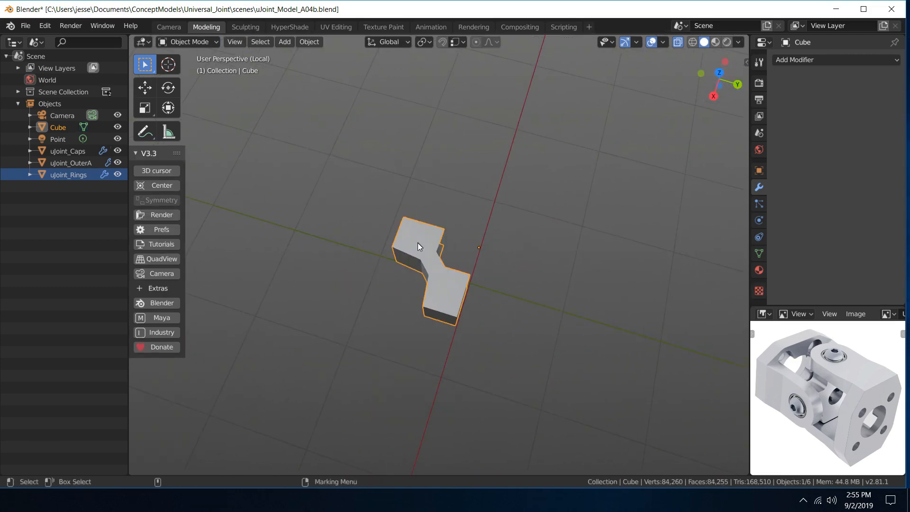
# Add a Mirror modifier to the quarter cross with the X and Y axes enabled
pyautogui.click(805, 59)
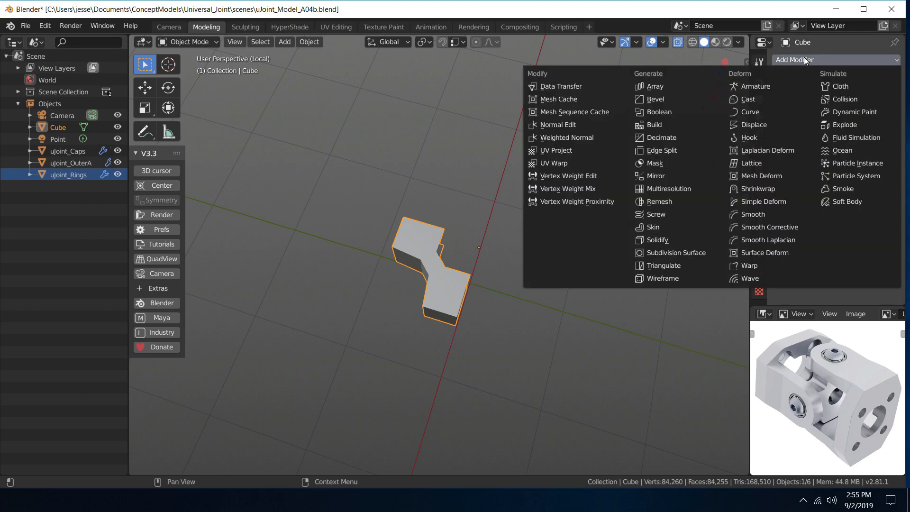
pyautogui.click(667, 176)
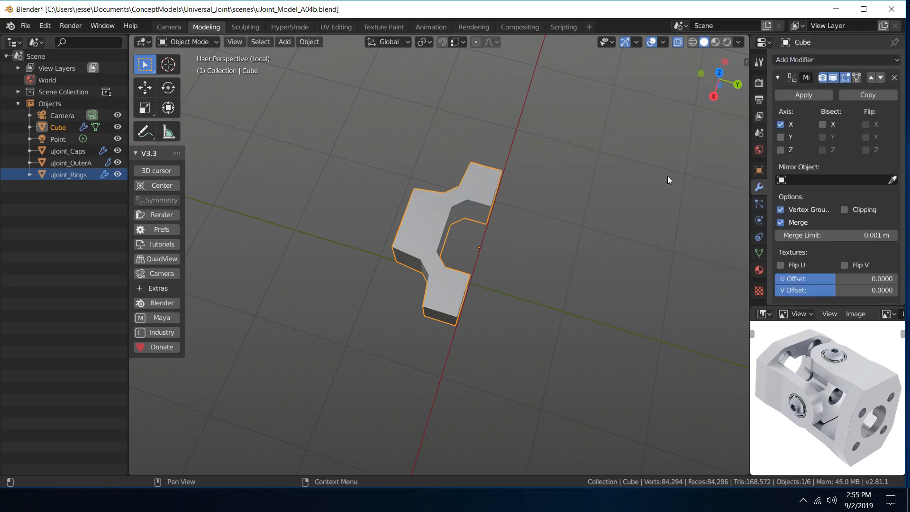
pyautogui.click(780, 137)
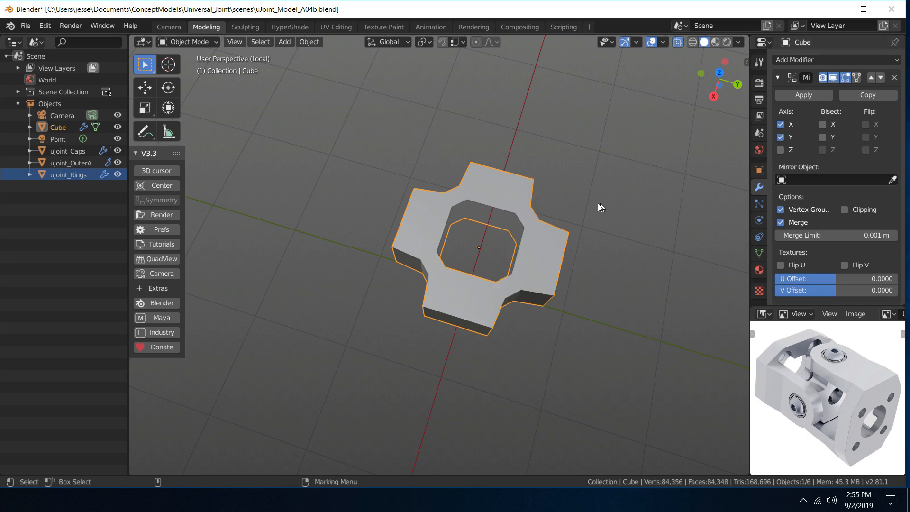
pyautogui.moveTo(507, 218); pyautogui.dragTo(488, 203, button='middle')
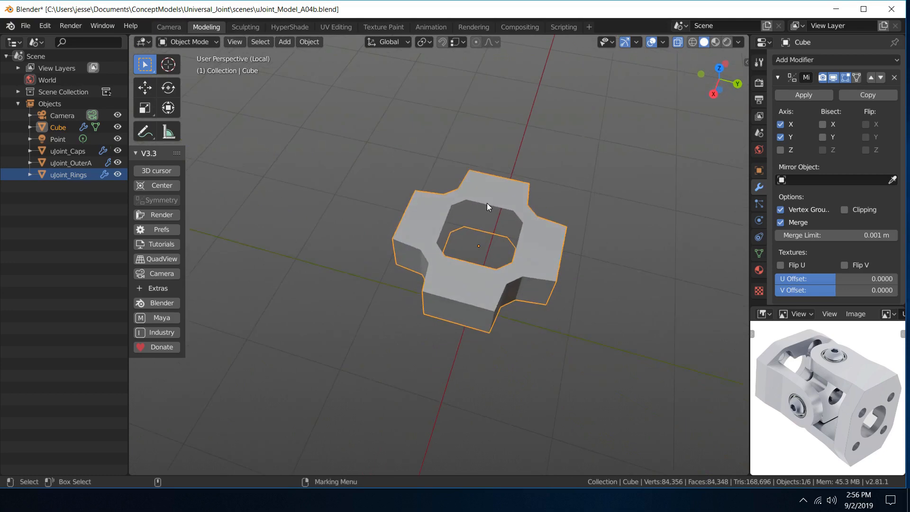
# Collapse the Mirror modifier's settings and examine the quarter's topology in Edit Mode
pyautogui.moveTo(487, 203); pyautogui.dragTo(532, 239, button='right')
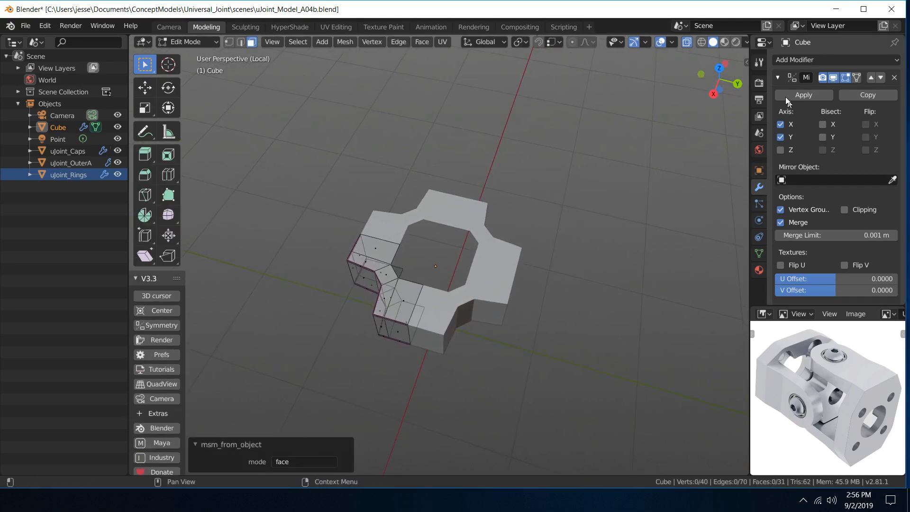
pyautogui.click(777, 77)
pyautogui.scroll(4, 637, 236)
pyautogui.moveTo(637, 236); pyautogui.dragTo(502, 205, button='middle')
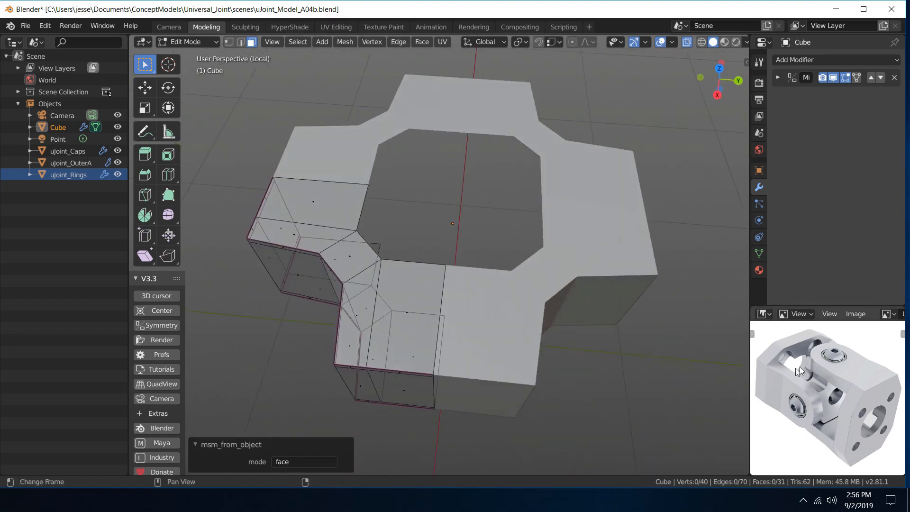
pyautogui.moveTo(559, 229)
pyautogui.mouseDown(button='middle')
pyautogui.moveTo(583, 223)
pyautogui.moveTo(562, 235)
pyautogui.mouseUp(button='middle')
# Return to Object Mode and add a Subdivision Surface modifier with the viewport level set to 3
pyautogui.click(821, 60)
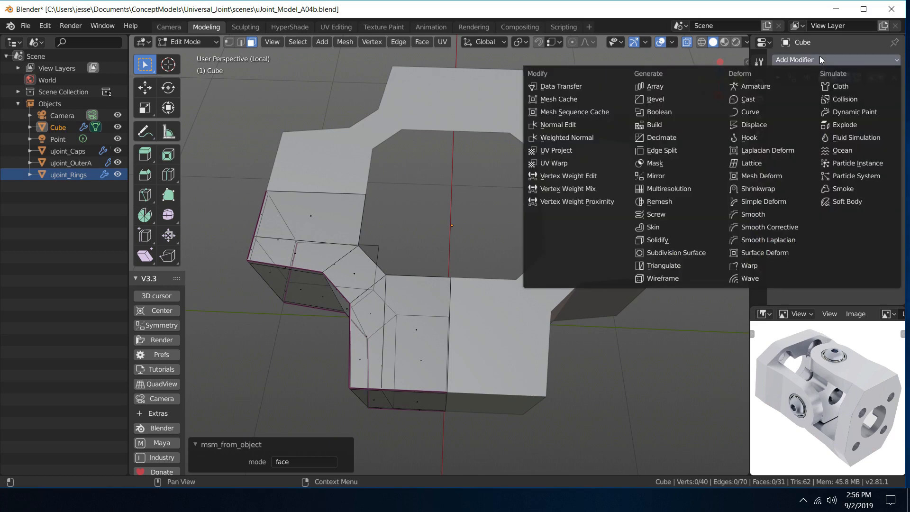
pyautogui.moveTo(504, 122); pyautogui.dragTo(559, 81, button='right')
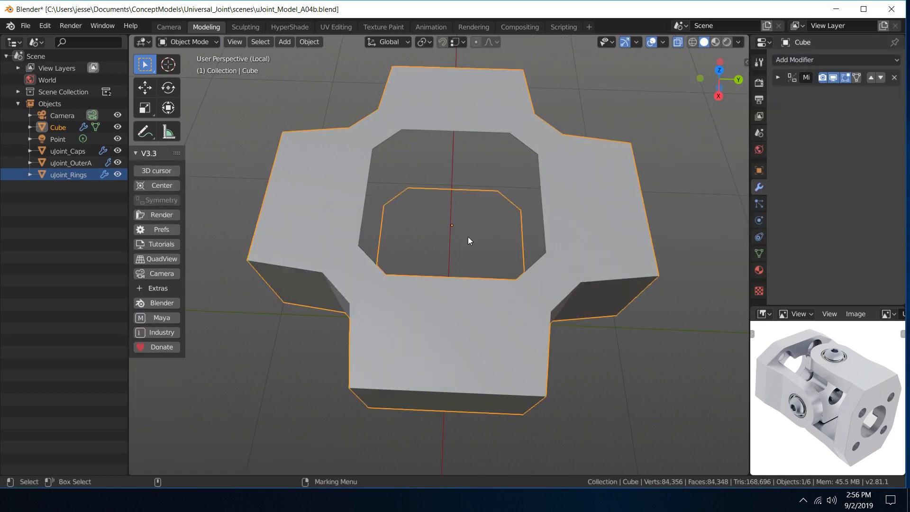
pyautogui.click(792, 60)
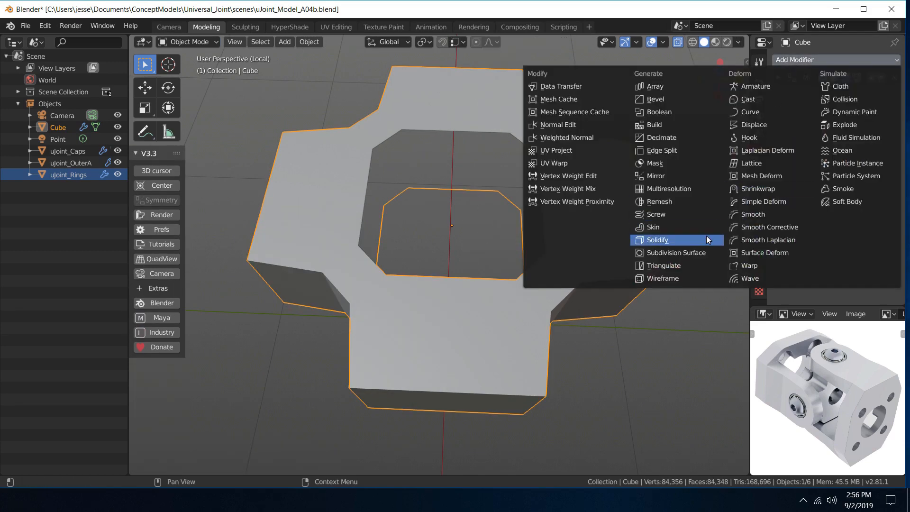
pyautogui.click(707, 248)
pyautogui.click(829, 169)
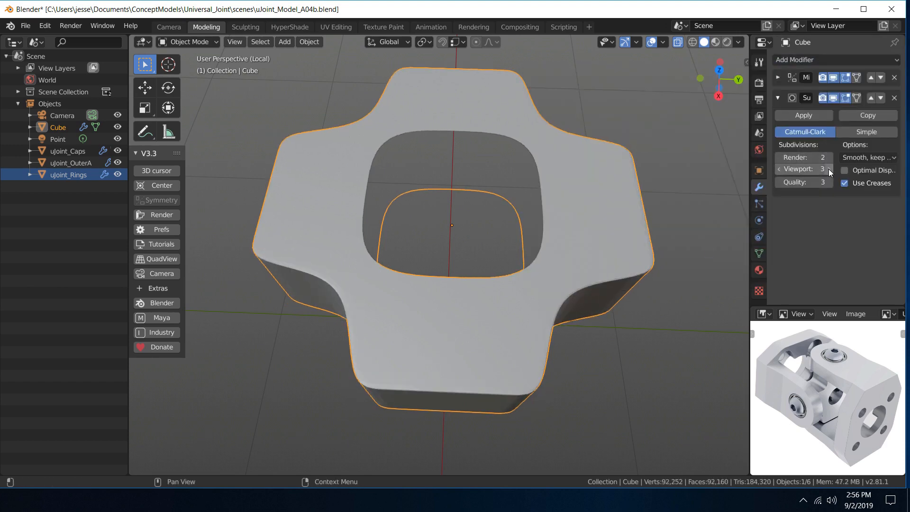
# Deselect the smoothed cross and leave local view to show it among the other joint parts
pyautogui.moveTo(551, 207); pyautogui.dragTo(497, 246, button='middle')
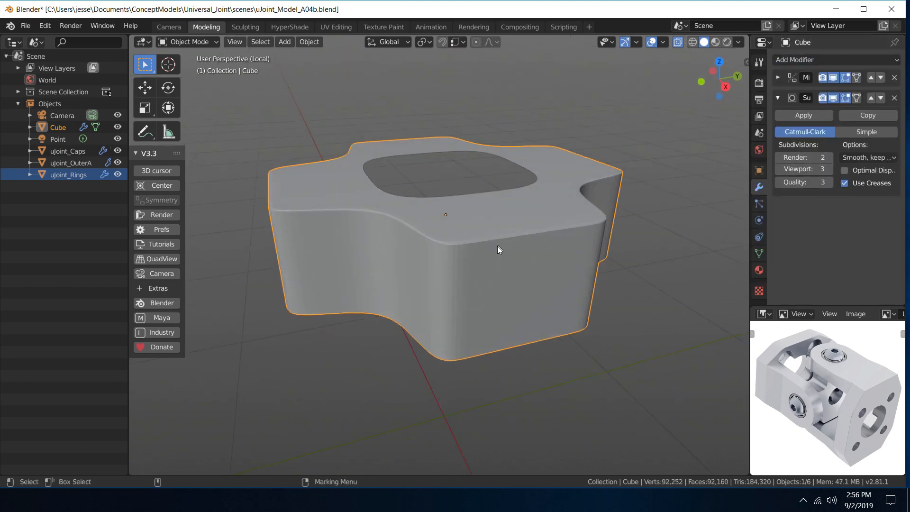
pyautogui.moveTo(497, 246); pyautogui.dragTo(496, 300, button='right')
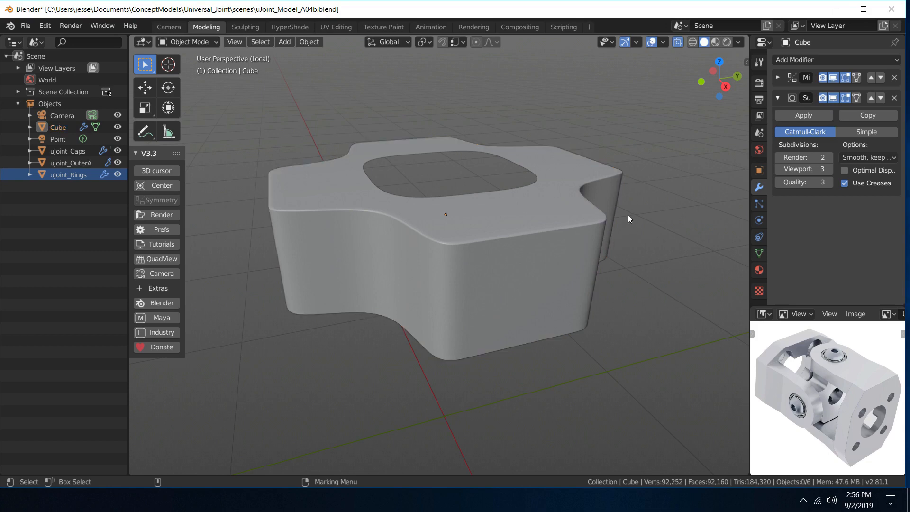
pyautogui.press('KP_Divide')
pyautogui.scroll(4, 550, 244)
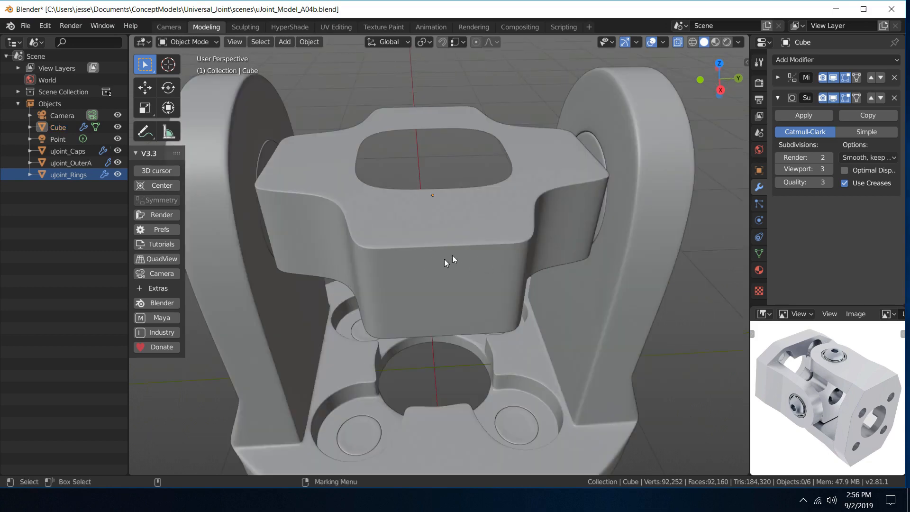
# Select the centre cross and isolate it in local view
pyautogui.moveTo(445, 259); pyautogui.dragTo(464, 307, button='middle')
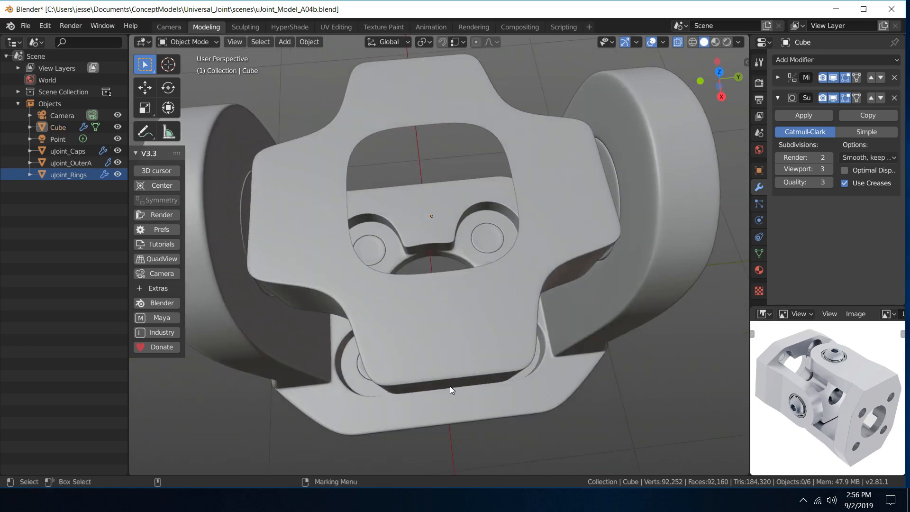
pyautogui.moveTo(450, 386); pyautogui.dragTo(465, 349, button='middle')
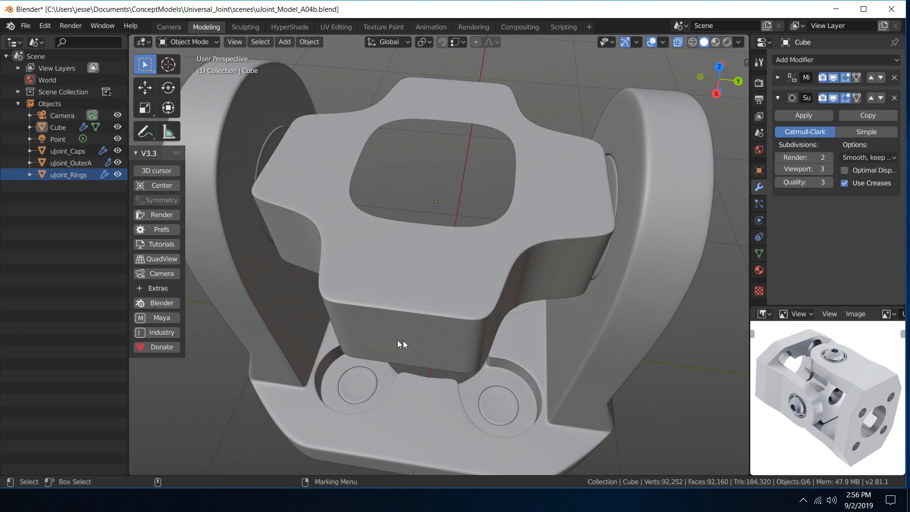
pyautogui.moveTo(473, 325); pyautogui.dragTo(523, 244, button='middle')
pyautogui.click(517, 243)
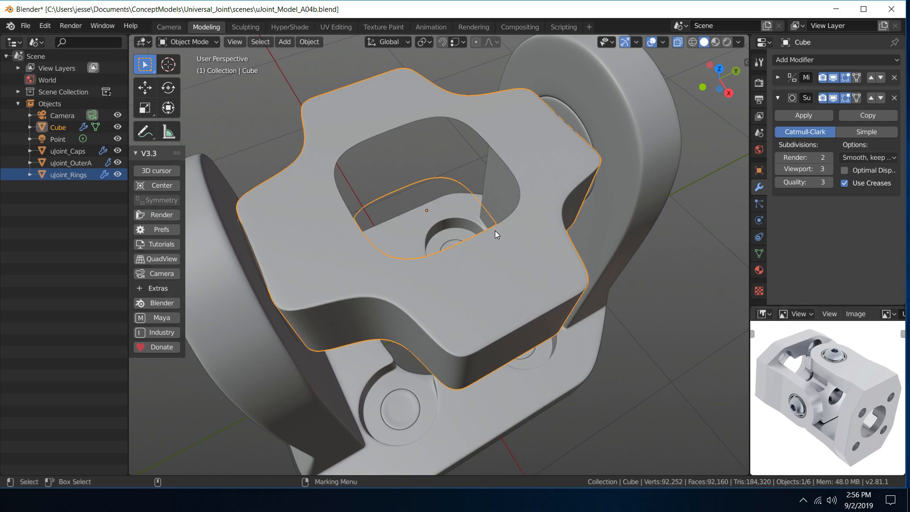
pyautogui.press('KP_Divide')
# Enter vertex editing on the cross and remove its Subdivision Surface modifier
pyautogui.rightClick(479, 263)
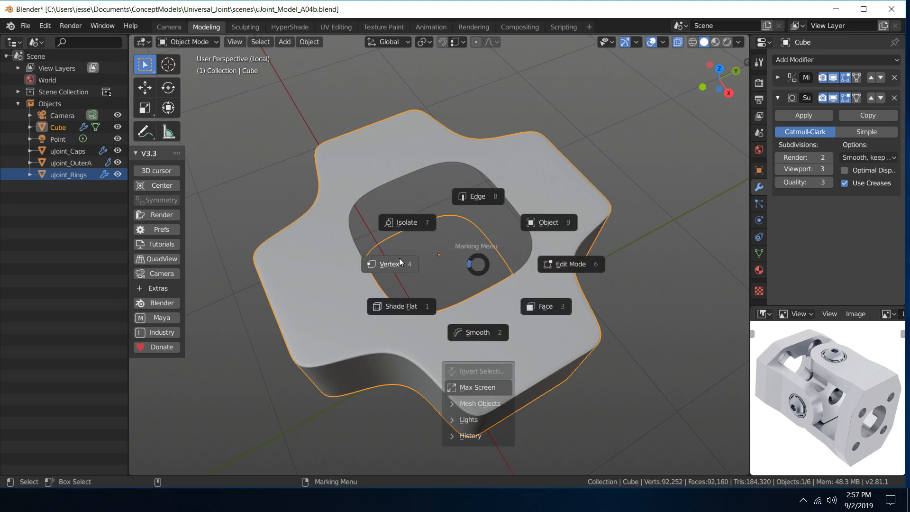
pyautogui.click(402, 263)
pyautogui.moveTo(402, 263); pyautogui.dragTo(410, 288, button='middle')
pyautogui.click(894, 97)
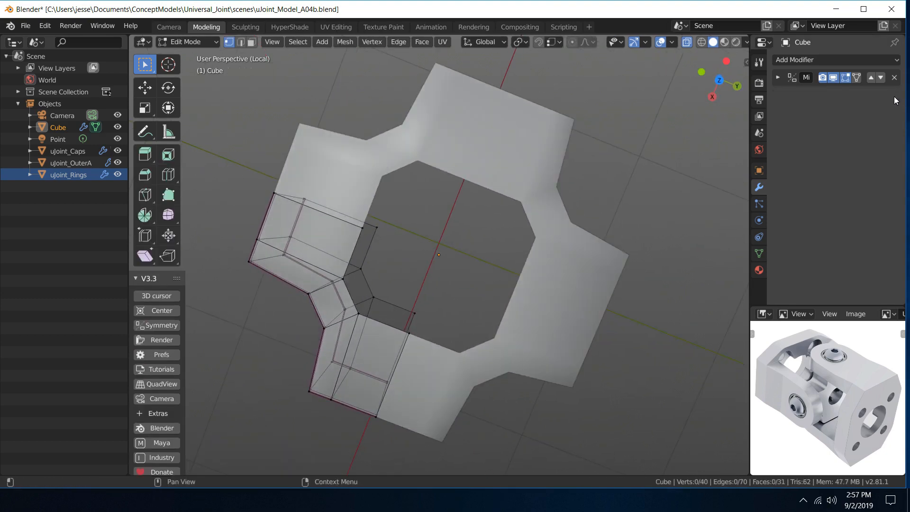
# Return to Object Mode and apply flat shading to the cross
pyautogui.moveTo(410, 187); pyautogui.dragTo(353, 173, button='middle')
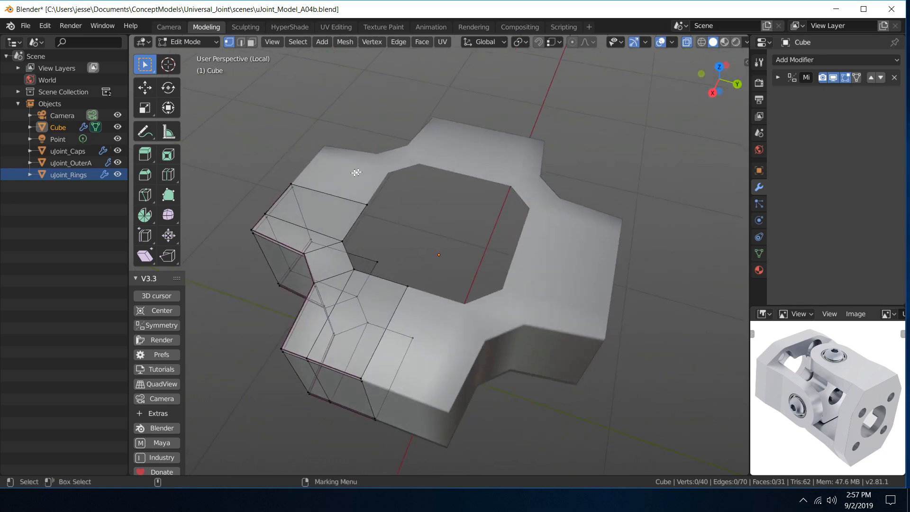
pyautogui.moveTo(354, 173); pyautogui.dragTo(305, 226, button='right')
pyautogui.moveTo(305, 226); pyautogui.dragTo(365, 215, button='middle')
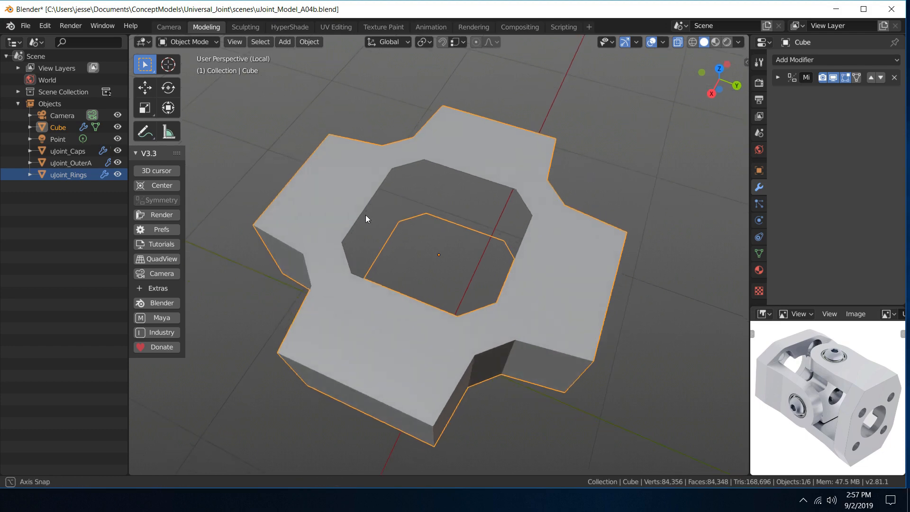
pyautogui.moveTo(328, 209); pyautogui.dragTo(414, 241, button='right')
pyautogui.moveTo(414, 241); pyautogui.dragTo(351, 223, button='middle')
# In top orthographic view, move the quarter's upper and lower inner corner edges about -0.0295 m in X and 0.0295 m in Y
pyautogui.moveTo(408, 176); pyautogui.dragTo(409, 107, button='right')
pyautogui.click(412, 163)
pyautogui.keyDown('shift'); pyautogui.click(412, 179); pyautogui.keyUp('shift')
pyautogui.press('w')
pyautogui.keyDown('alt'); pyautogui.moveTo(396, 231); pyautogui.dragTo(404, 235); pyautogui.keyUp('alt')
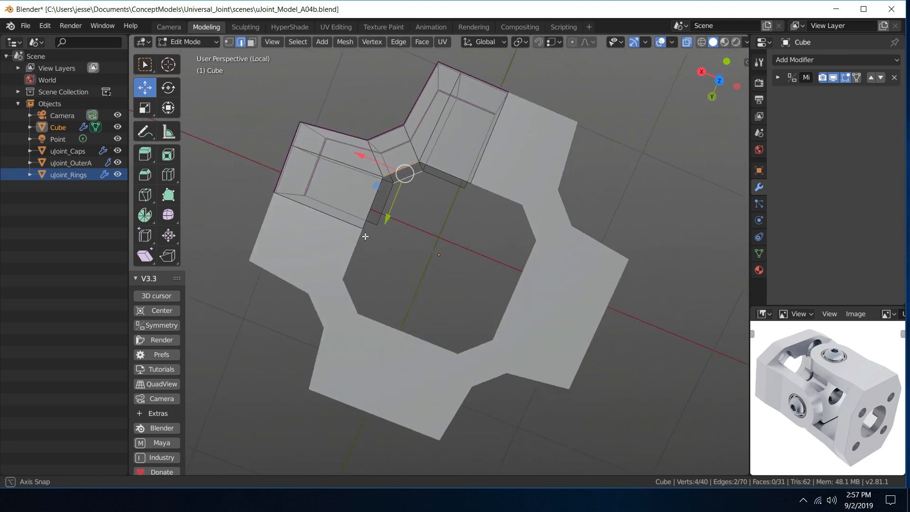
pyautogui.press('`')
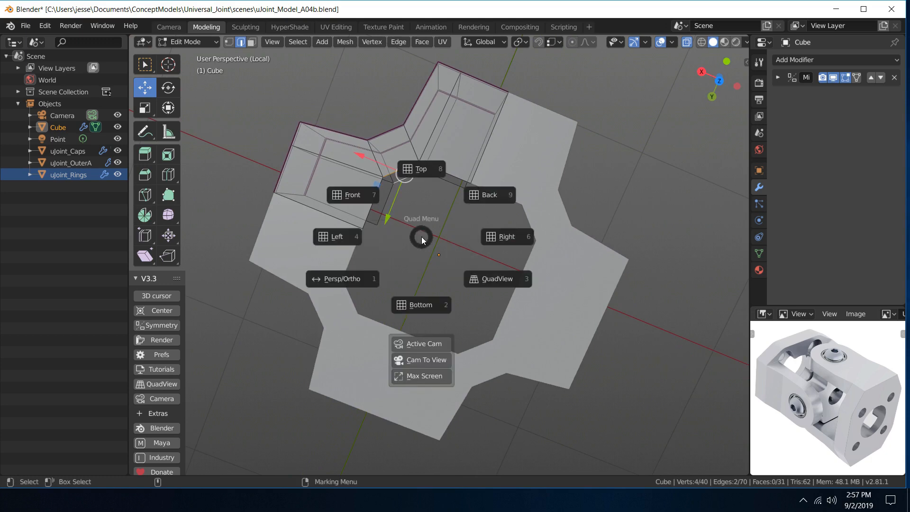
pyautogui.click(423, 168)
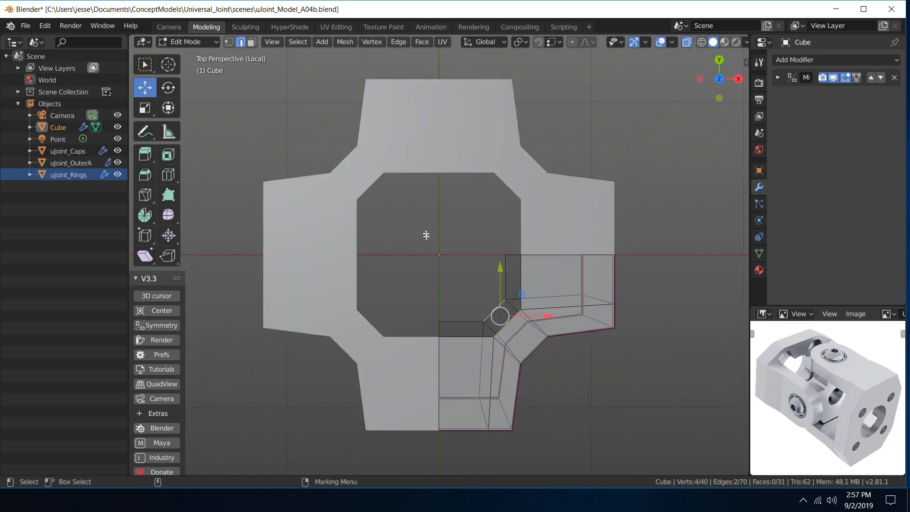
pyautogui.scroll(5, 426, 237)
pyautogui.keyDown('alt'); pyautogui.moveTo(491, 268); pyautogui.dragTo(437, 250, button='middle'); pyautogui.keyUp('alt')
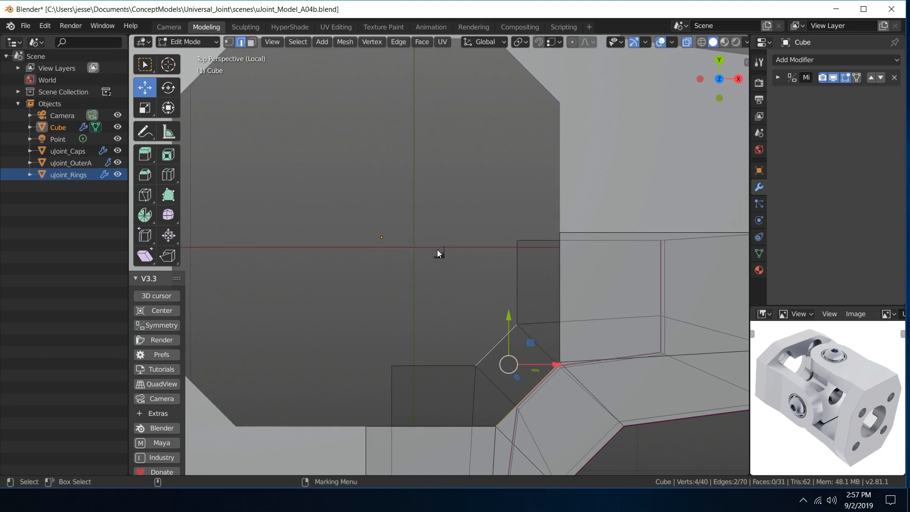
pyautogui.press('`')
pyautogui.click(360, 291)
pyautogui.scroll(4, 406, 260)
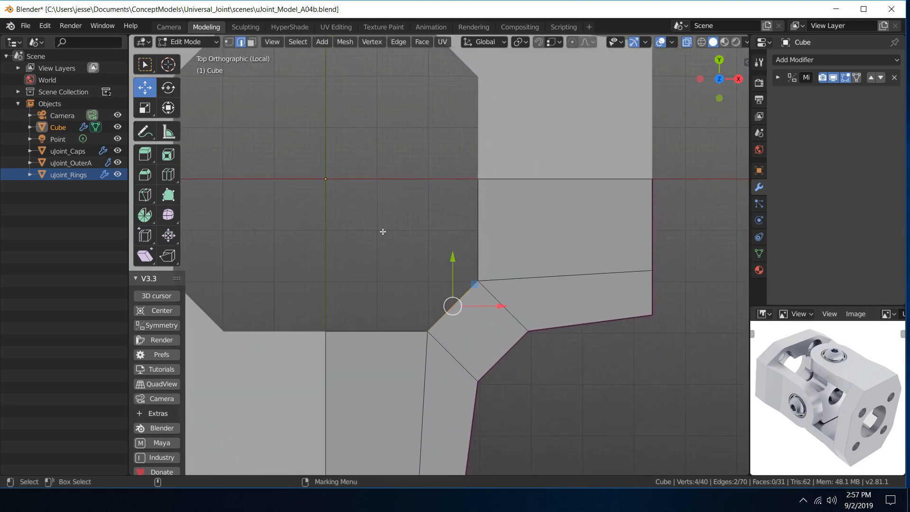
pyautogui.moveTo(445, 301); pyautogui.dragTo(430, 285)
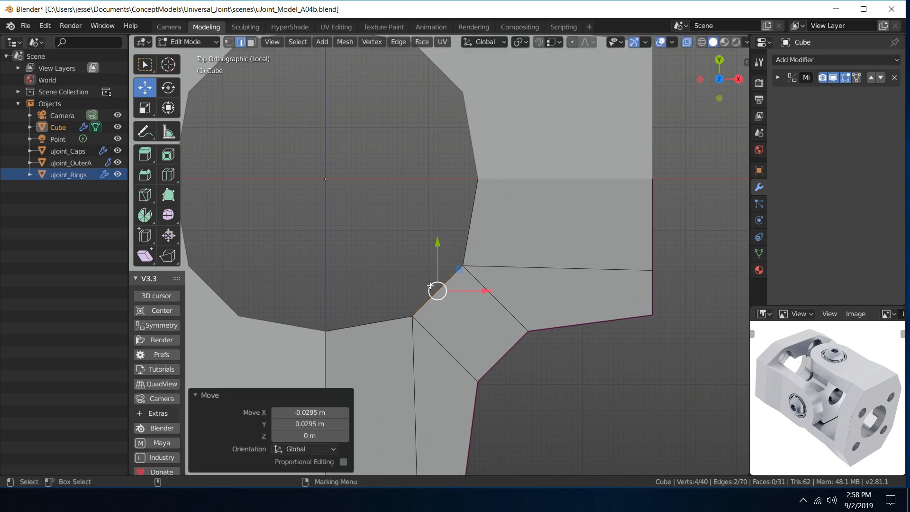
# Select the quarter's six inner hole edges using wireframe display and extrude them in place
pyautogui.press('w')
pyautogui.scroll(-4, 380, 241)
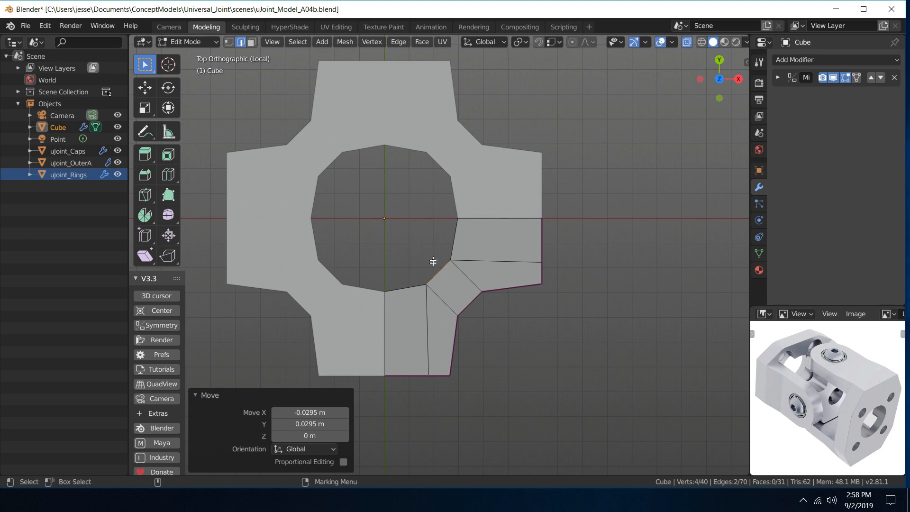
pyautogui.moveTo(421, 277); pyautogui.dragTo(415, 214, button='right')
pyautogui.keyDown('shift'); pyautogui.click(415, 293); pyautogui.keyUp('shift')
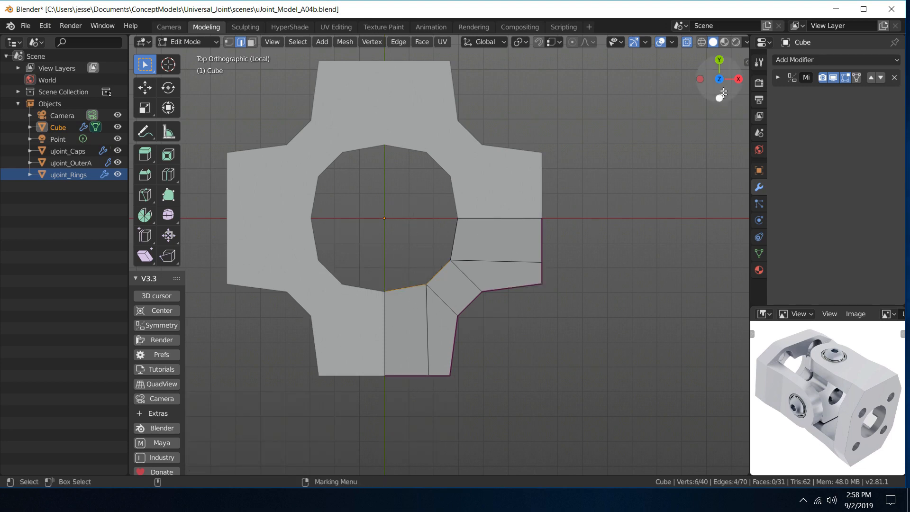
pyautogui.click(702, 42)
pyautogui.keyDown('shift'); pyautogui.moveTo(408, 227); pyautogui.dragTo(484, 241); pyautogui.keyUp('shift')
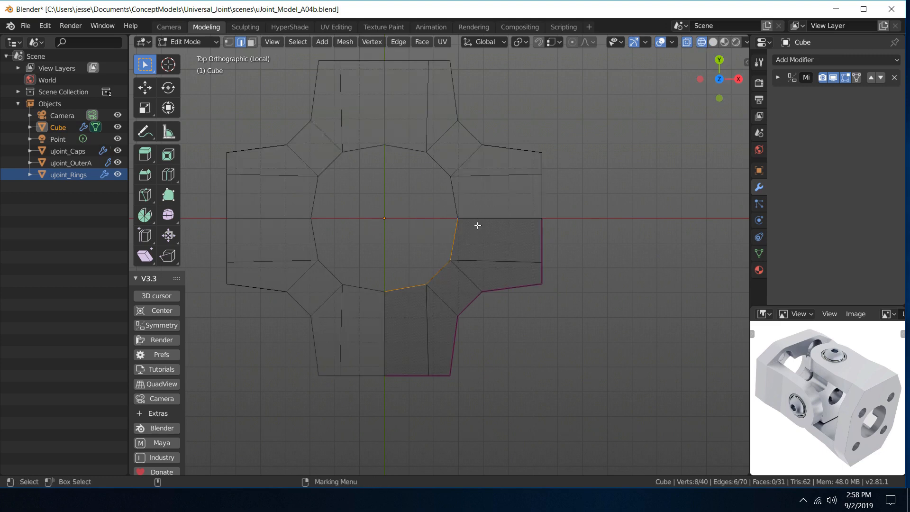
pyautogui.rightClick(431, 228)
pyautogui.moveTo(430, 228)
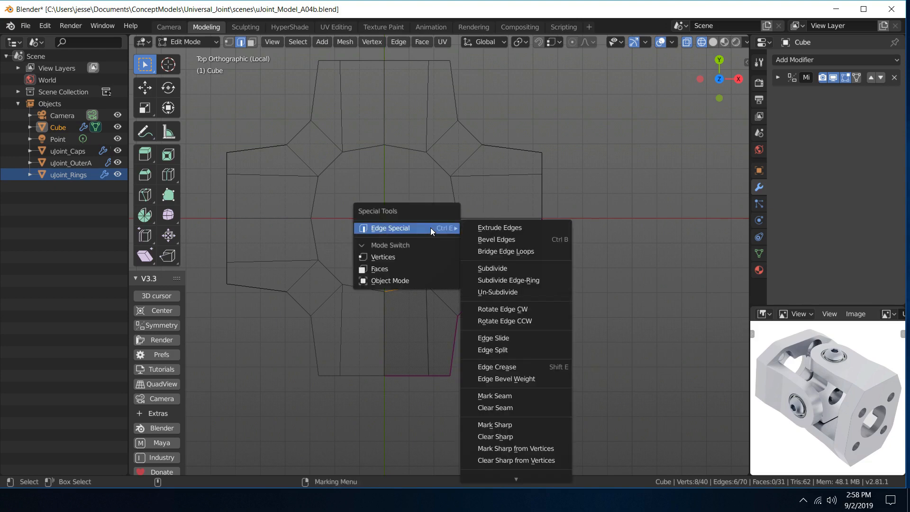
pyautogui.click(500, 227)
pyautogui.click(501, 227)
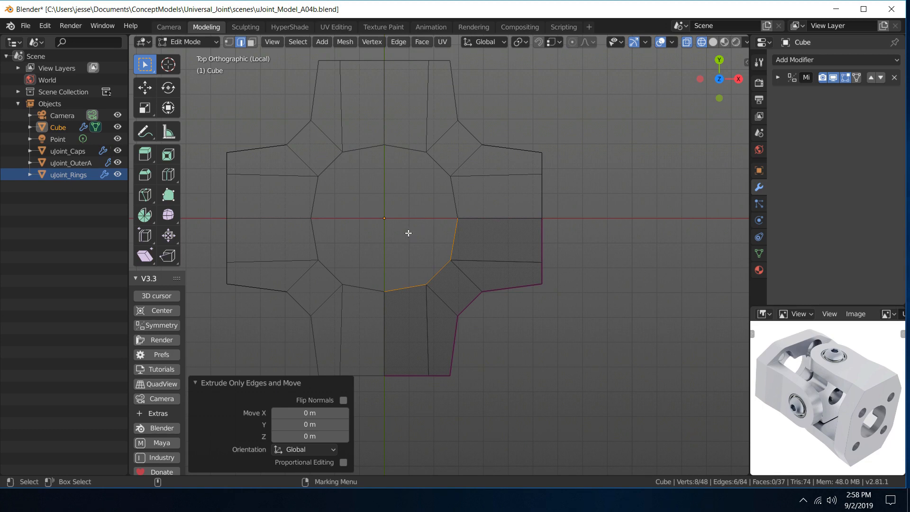
# Move the extruded edges towards the hole's centre, about -0.088 m in X and 0.088 m in Y overall
pyautogui.press('w')
pyautogui.moveTo(419, 260); pyautogui.dragTo(405, 249)
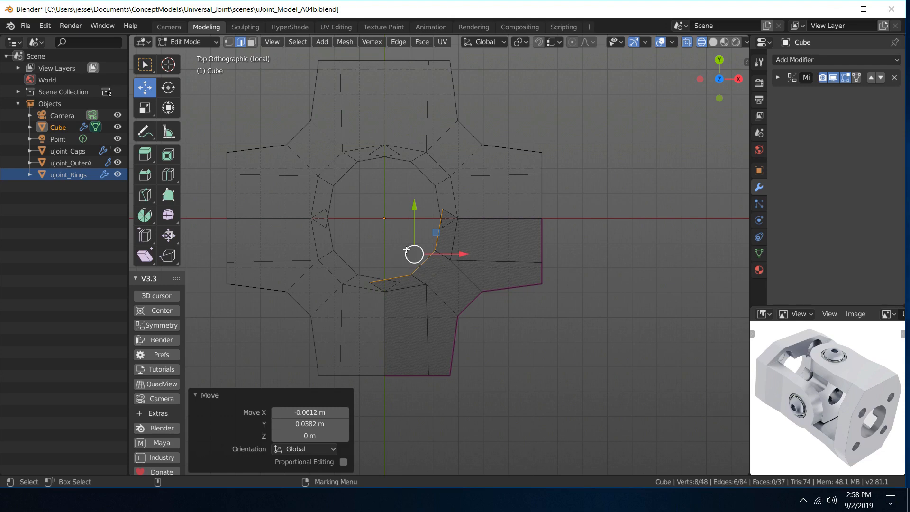
pyautogui.moveTo(413, 252); pyautogui.dragTo(400, 237)
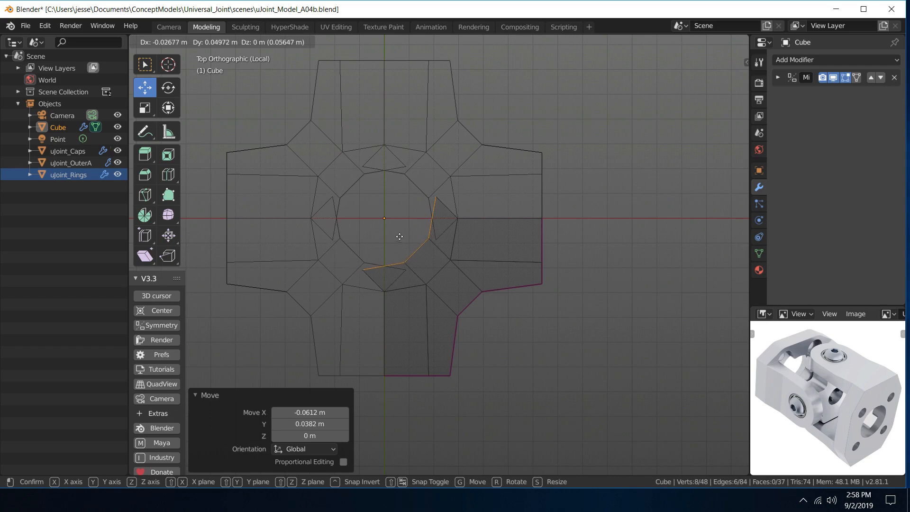
pyautogui.moveTo(400, 237); pyautogui.dragTo(400, 236)
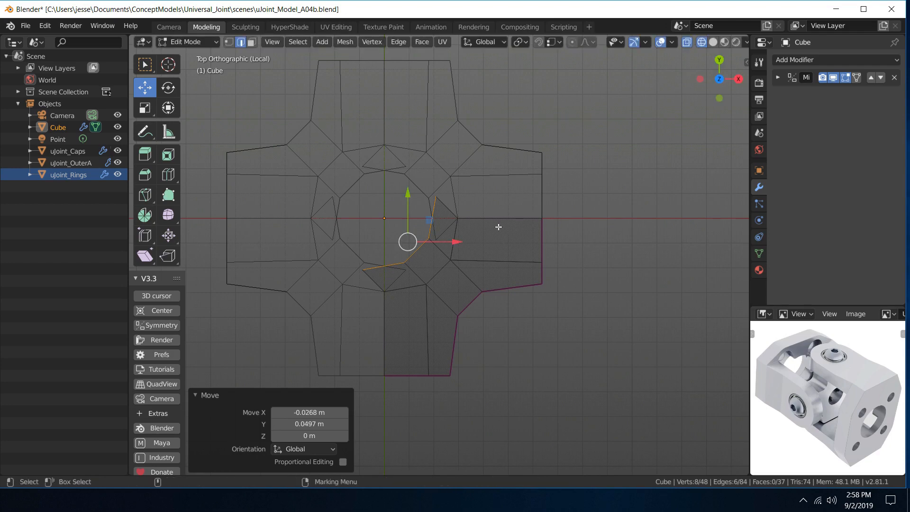
# Select the extruded end vertices above the X axis and move them about -0.0636 m in Y onto the axis
pyautogui.scroll(4, 498, 227)
pyautogui.press('w')
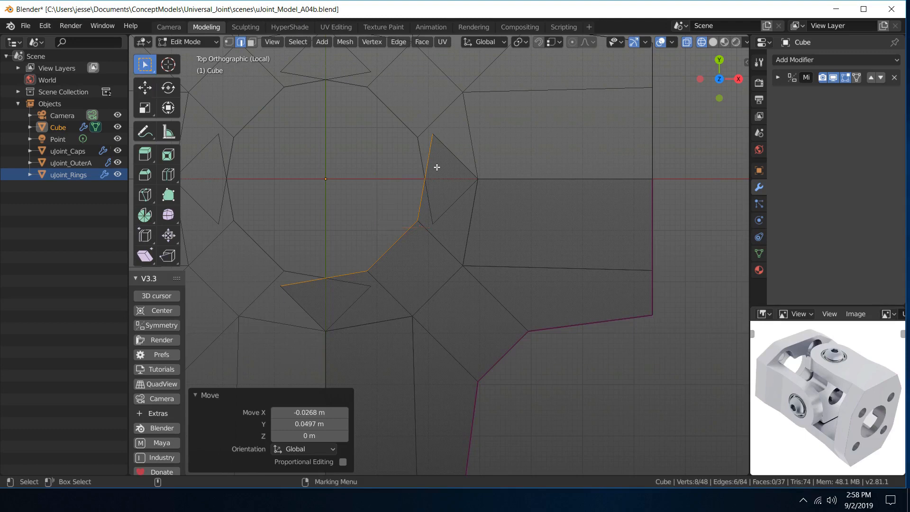
pyautogui.moveTo(429, 183); pyautogui.dragTo(373, 172, button='right')
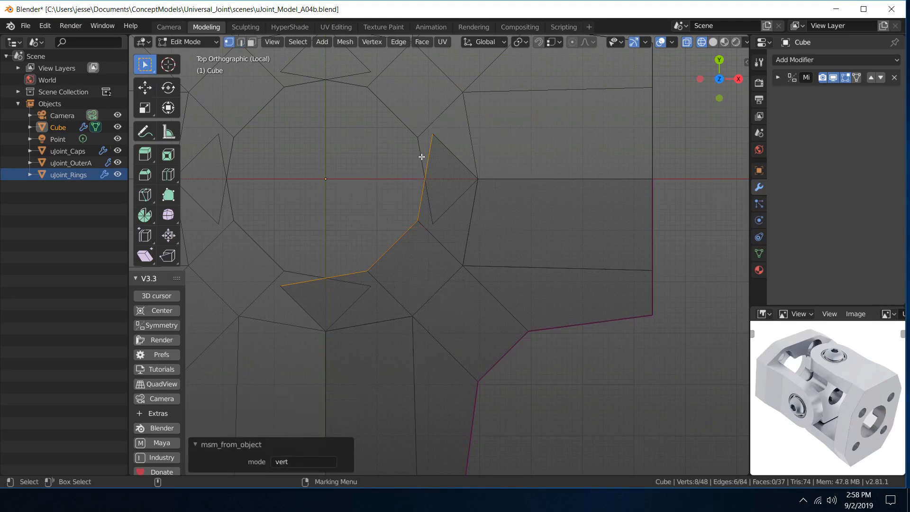
pyautogui.moveTo(442, 147); pyautogui.dragTo(430, 127)
pyautogui.keyDown('shift'); pyautogui.moveTo(268, 279); pyautogui.dragTo(288, 295); pyautogui.keyUp('shift')
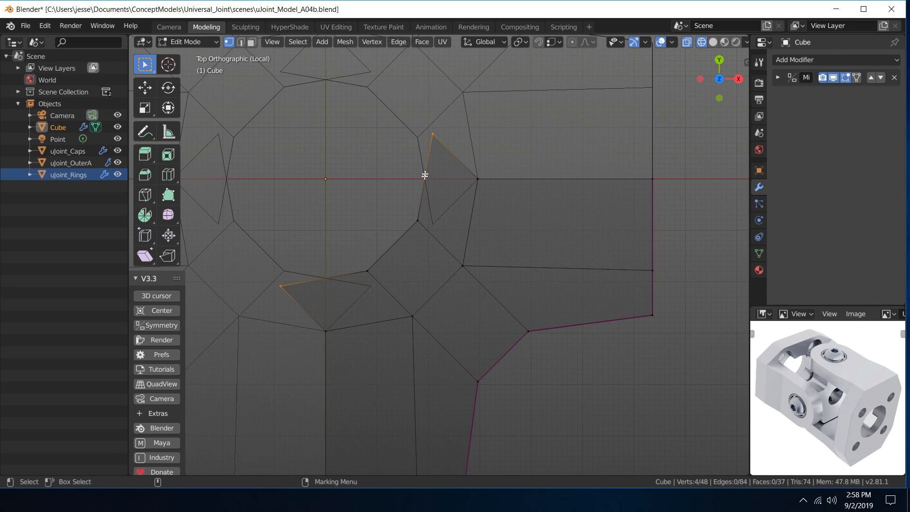
pyautogui.click(427, 128)
pyautogui.press('w')
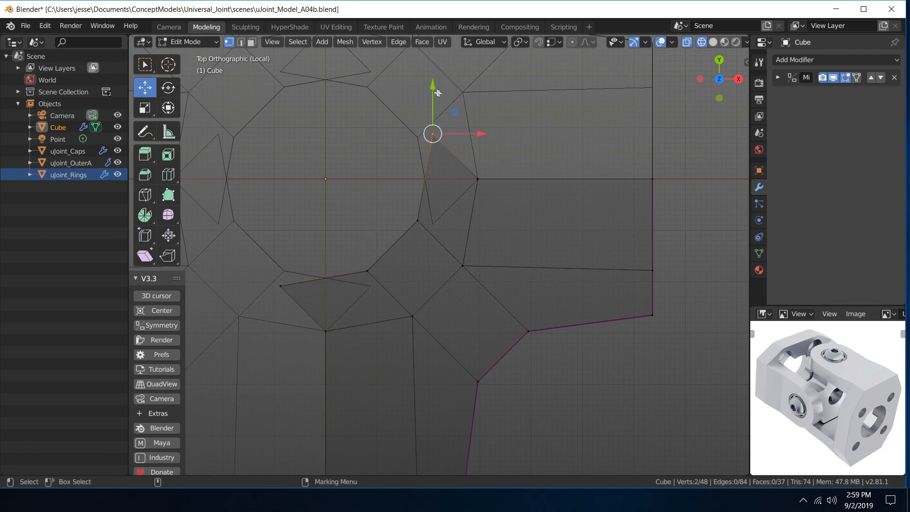
pyautogui.moveTo(438, 92); pyautogui.dragTo(433, 132)
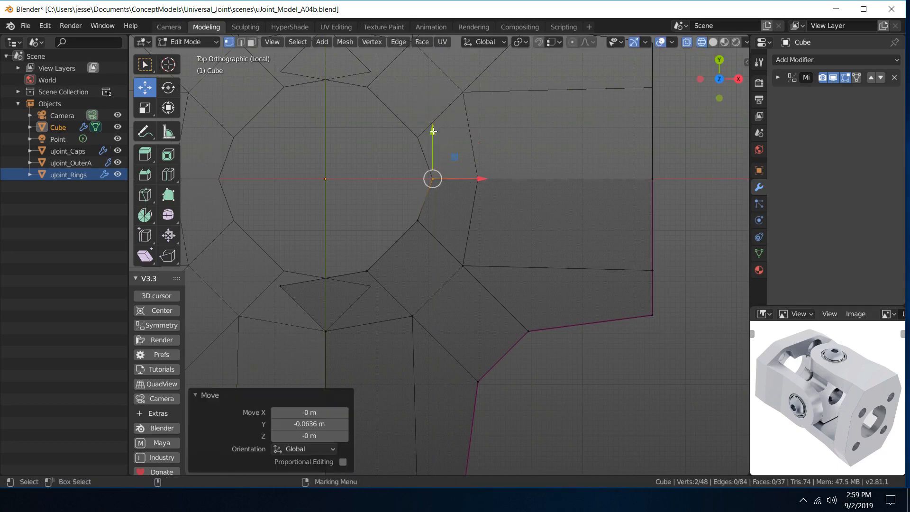
# Move the other extruded end vertices about 0.0885 m in X, then nudge them -0.000425 m in X to align with the Y axis
pyautogui.click(289, 286)
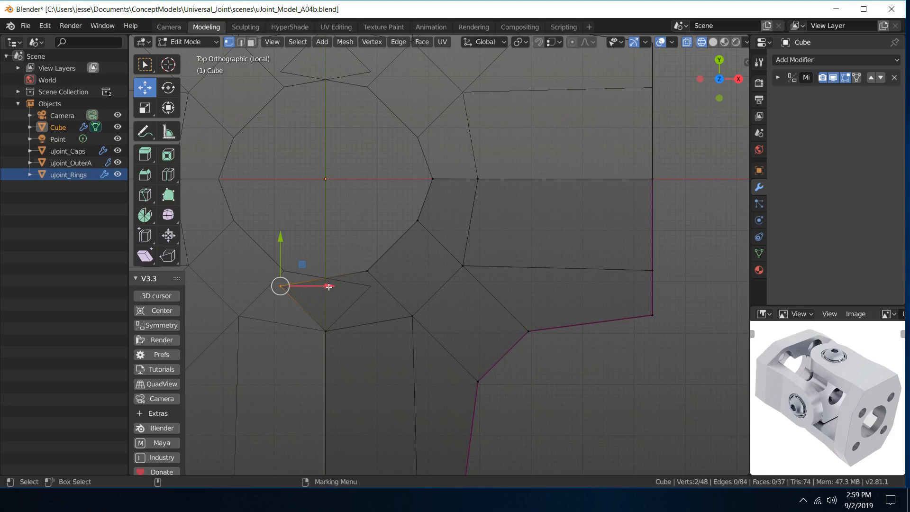
pyautogui.moveTo(329, 287); pyautogui.dragTo(374, 297)
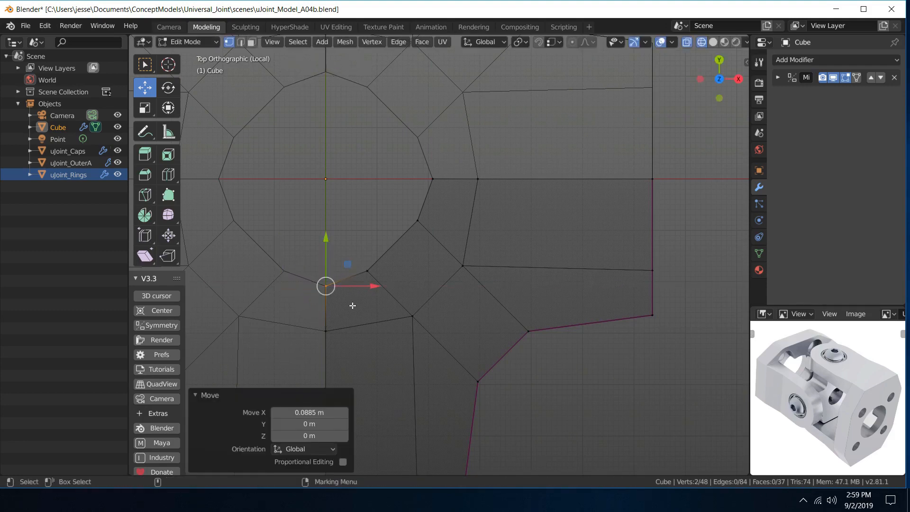
pyautogui.scroll(5, 353, 299)
pyautogui.press('KP_Decimal')
pyautogui.scroll(4, 451, 301)
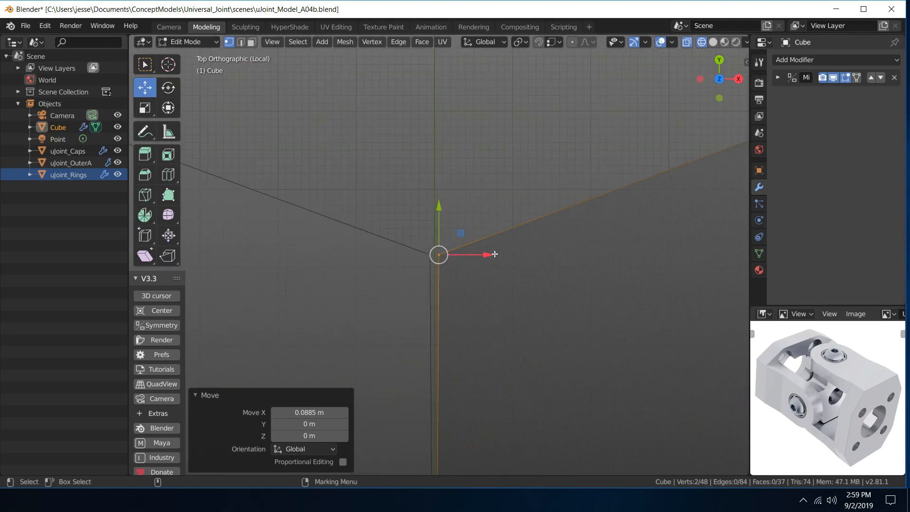
pyautogui.moveTo(494, 254); pyautogui.dragTo(489, 254)
pyautogui.scroll(-4, 548, 203)
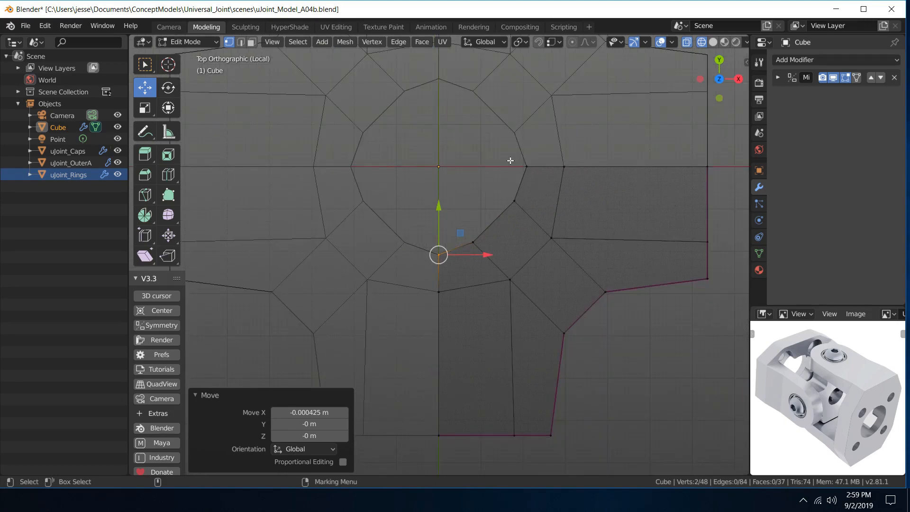
# Nudge the extruded end vertices at the X axis by -0.000231 m in Y to align them with it
pyautogui.click(529, 170)
pyautogui.press('KP_Decimal')
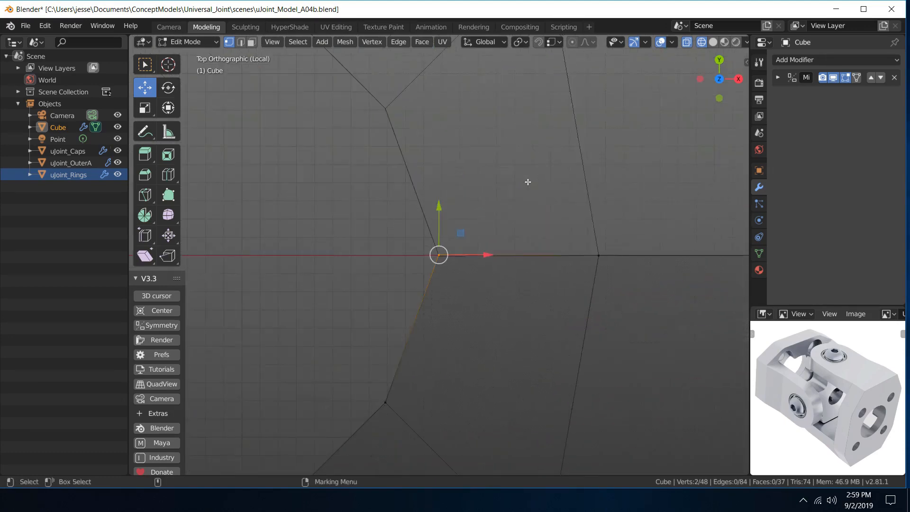
pyautogui.moveTo(435, 201); pyautogui.dragTo(439, 227)
pyautogui.scroll(-4, 413, 227)
pyautogui.scroll(-4, 411, 228)
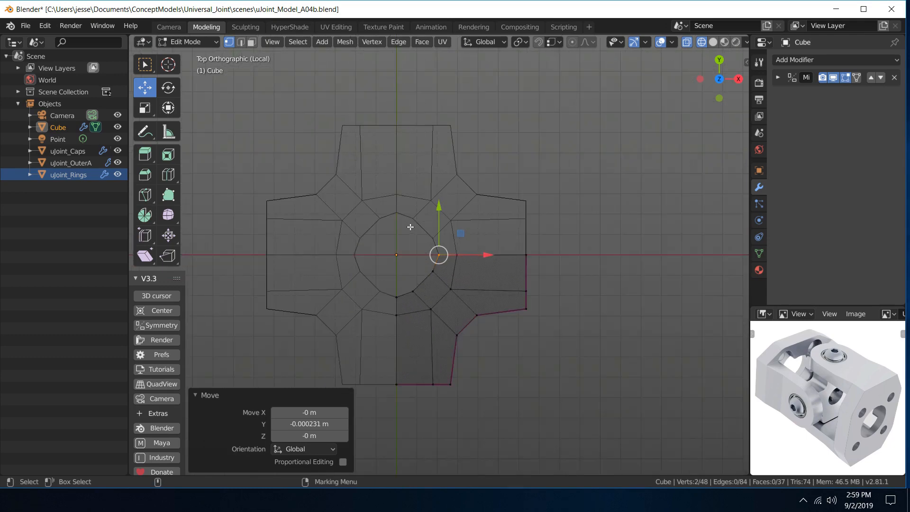
# Restore the selection tool and switch to a perspective view to inspect the extruded inner ring
pyautogui.press('w')
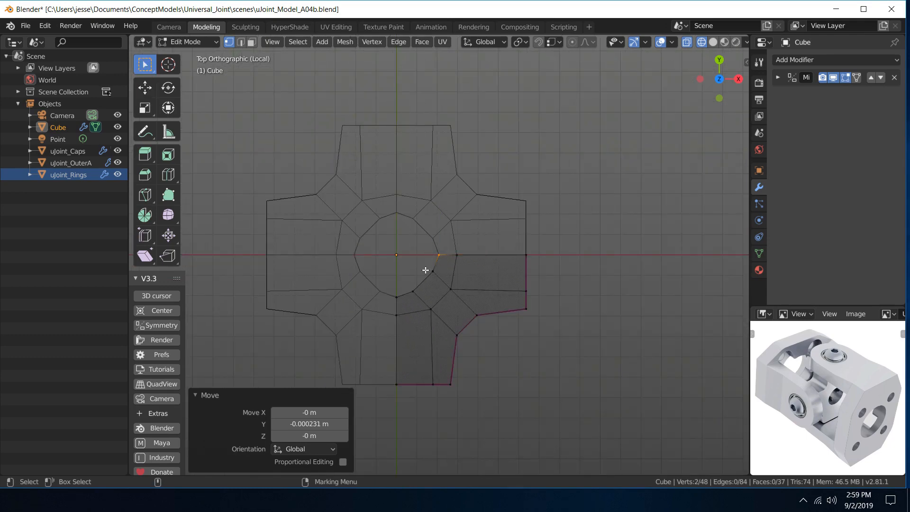
pyautogui.press('space')
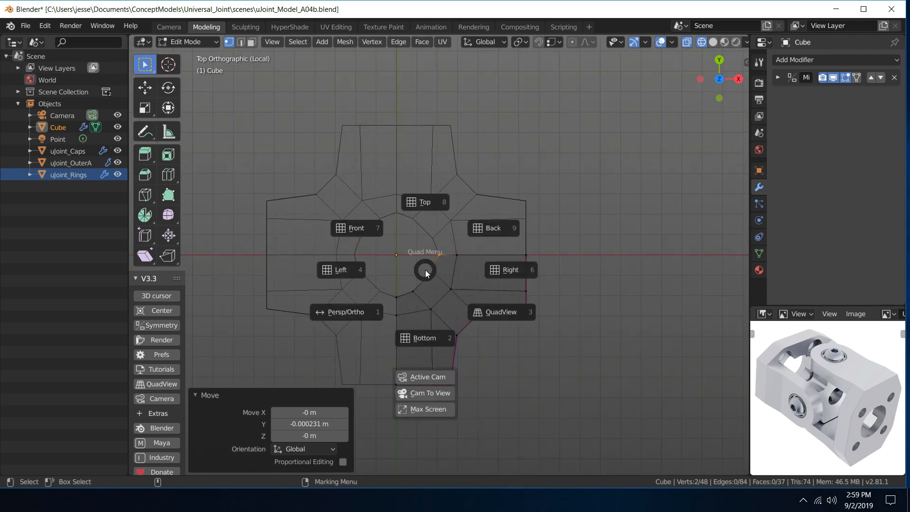
pyautogui.click(374, 307)
pyautogui.keyDown('alt'); pyautogui.moveTo(419, 278); pyautogui.dragTo(457, 227); pyautogui.keyUp('alt')
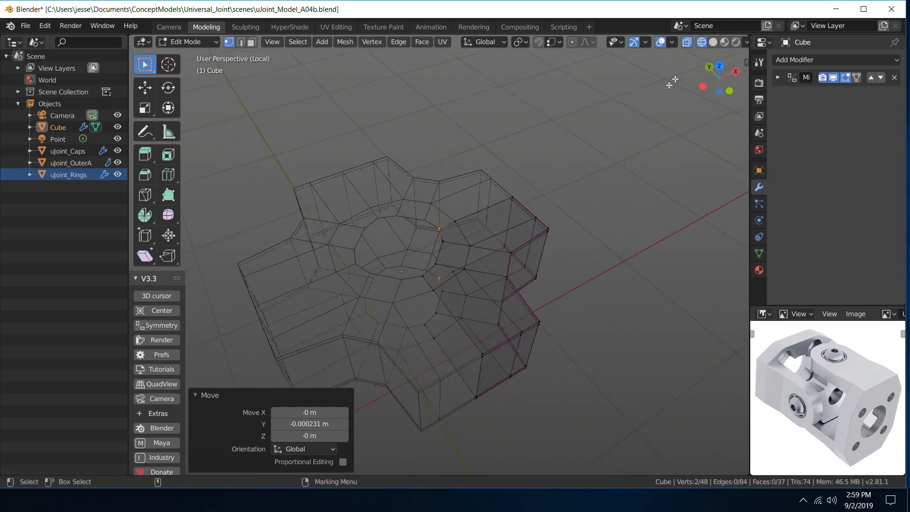
# Show the cross in solid shading and object mode to inspect its mirrored centre hole
pyautogui.click(713, 42)
pyautogui.keyDown('alt'); pyautogui.moveTo(483, 183); pyautogui.dragTo(455, 215); pyautogui.keyUp('alt')
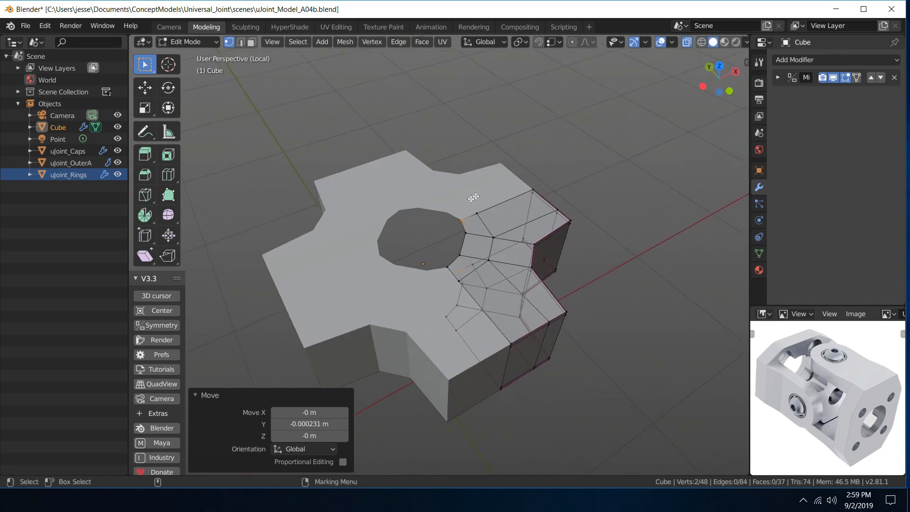
pyautogui.moveTo(455, 214); pyautogui.dragTo(511, 174, button='right')
pyautogui.click(527, 157)
pyautogui.keyDown('alt'); pyautogui.moveTo(528, 158); pyautogui.dragTo(506, 205); pyautogui.keyUp('alt')
pyautogui.click(456, 287)
# Select the diagonal edges at the hole's rim and move them 0.0068 m in X and -0.00919 m in Y
pyautogui.rightClick(456, 286)
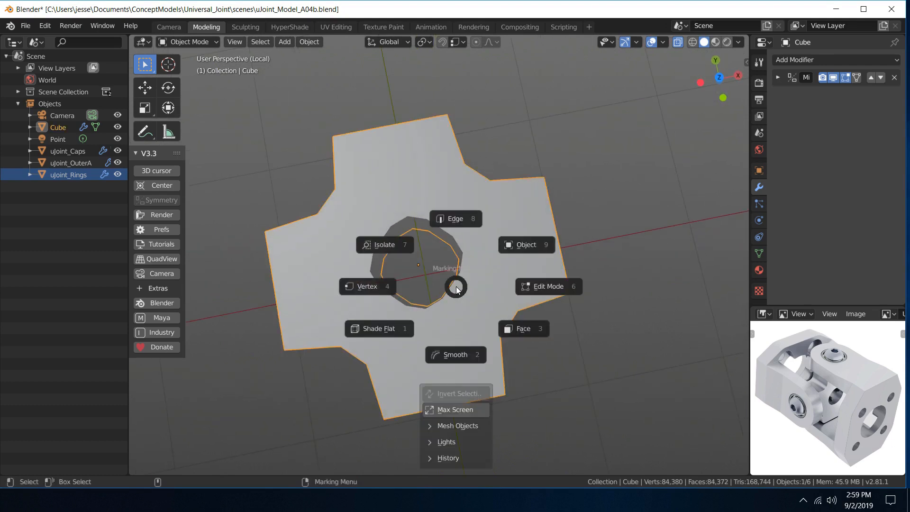
pyautogui.click(404, 286)
pyautogui.moveTo(455, 252)
pyautogui.keyDown('alt'); pyautogui.mouseDown()
pyautogui.moveTo(431, 260)
pyautogui.moveTo(430, 247)
pyautogui.moveTo(443, 258)
pyautogui.mouseUp(); pyautogui.keyUp('alt')
pyautogui.moveTo(450, 299); pyautogui.dragTo(445, 242, button='right')
pyautogui.moveTo(436, 275); pyautogui.dragTo(450, 296)
pyautogui.press('w')
pyautogui.moveTo(620, 238); pyautogui.dragTo(605, 240, button='middle')
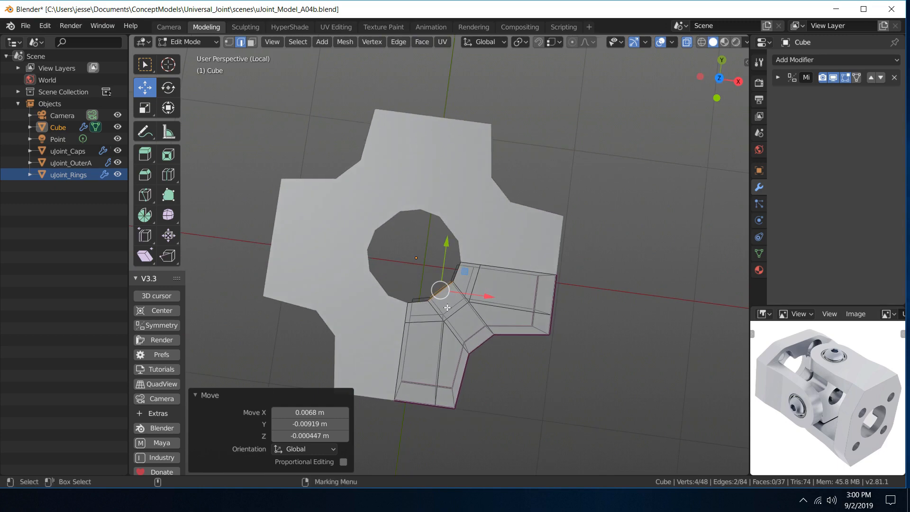
# Select the pair of vertices at the Y-axis end of the diagonal rim edges and move them 0.0104 m in X and 0.00829 m in Y
pyautogui.press('q')
pyautogui.moveTo(448, 307); pyautogui.dragTo(377, 295, button='right')
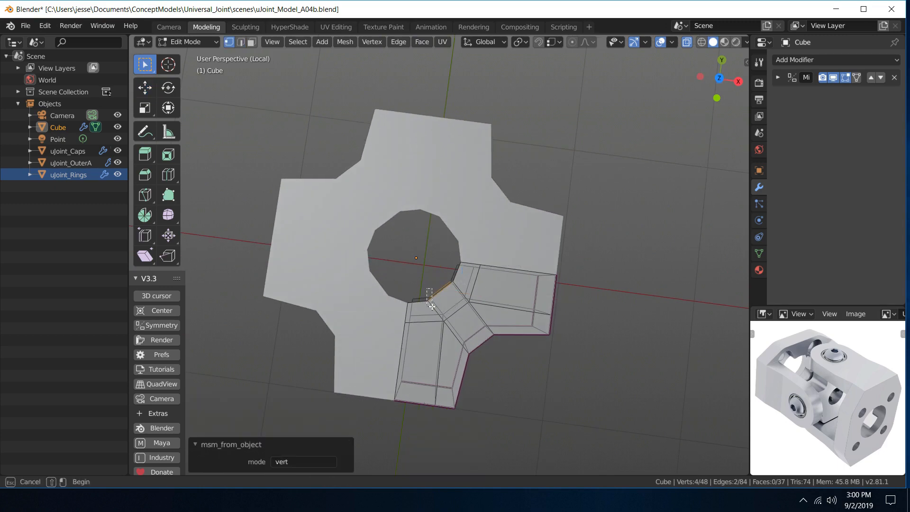
pyautogui.moveTo(431, 306); pyautogui.dragTo(433, 308)
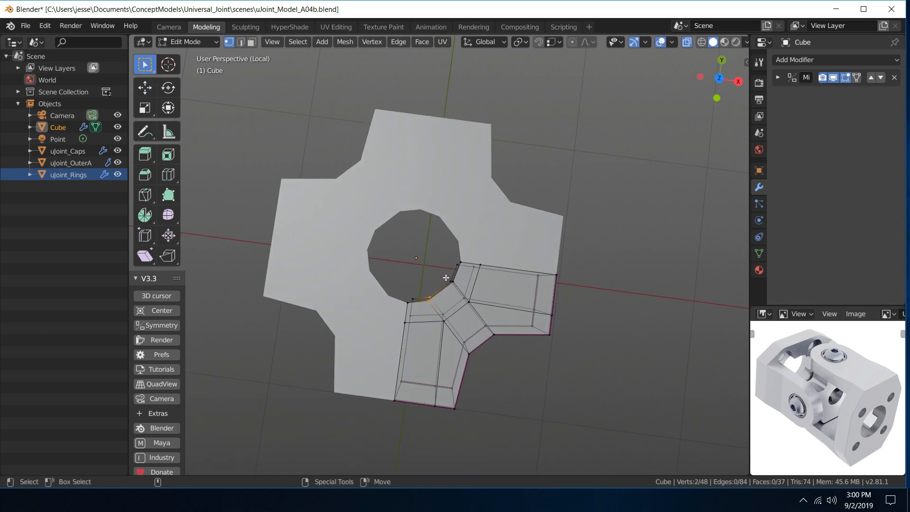
pyautogui.keyDown('shift'); pyautogui.click(452, 284); pyautogui.keyUp('shift')
pyautogui.press('e')
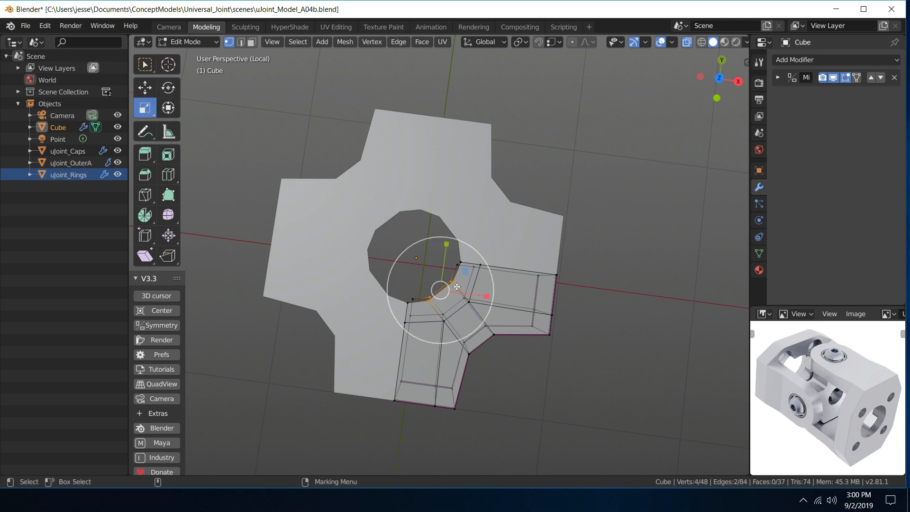
pyautogui.press('q')
pyautogui.moveTo(441, 276)
pyautogui.mouseDown()
pyautogui.moveTo(457, 287)
pyautogui.moveTo(458, 278)
pyautogui.moveTo(440, 290)
pyautogui.mouseUp()
pyautogui.press('w')
pyautogui.hotkey('ctrl', 'z')
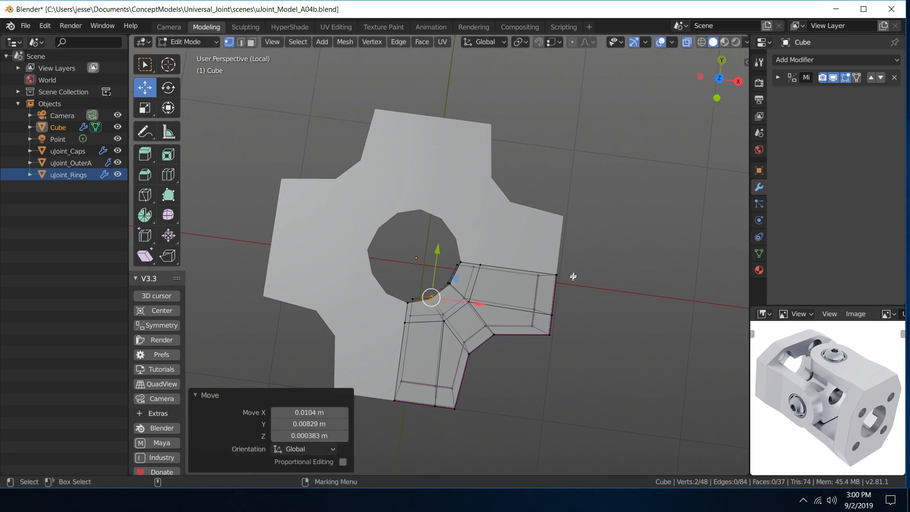
pyautogui.moveTo(573, 276); pyautogui.dragTo(604, 249, button='middle')
pyautogui.press('w')
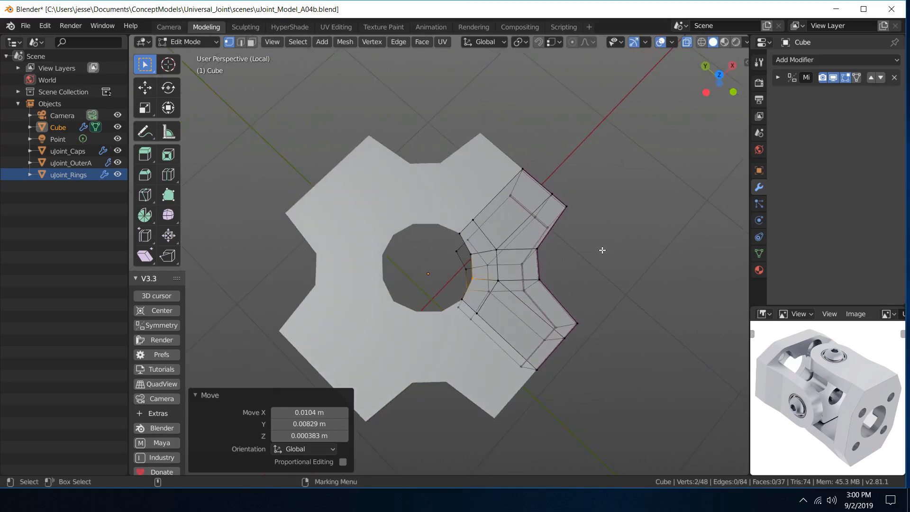
# Fill the hole's inner wall in the modelled quarter with three faces between matching upper and lower rim edges
pyautogui.scroll(5, 603, 250)
pyautogui.moveTo(562, 274); pyautogui.dragTo(522, 206, button='middle')
pyautogui.moveTo(522, 206); pyautogui.dragTo(533, 129, button='right')
pyautogui.keyDown('shift'); pyautogui.click(506, 265); pyautogui.keyUp('shift')
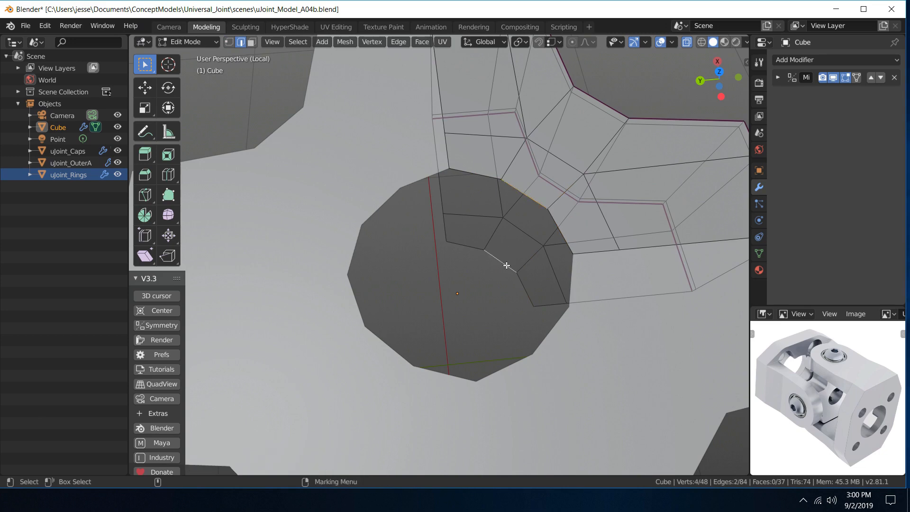
pyautogui.press('f')
pyautogui.click(524, 290)
pyautogui.keyDown('shift'); pyautogui.click(562, 240); pyautogui.keyUp('shift')
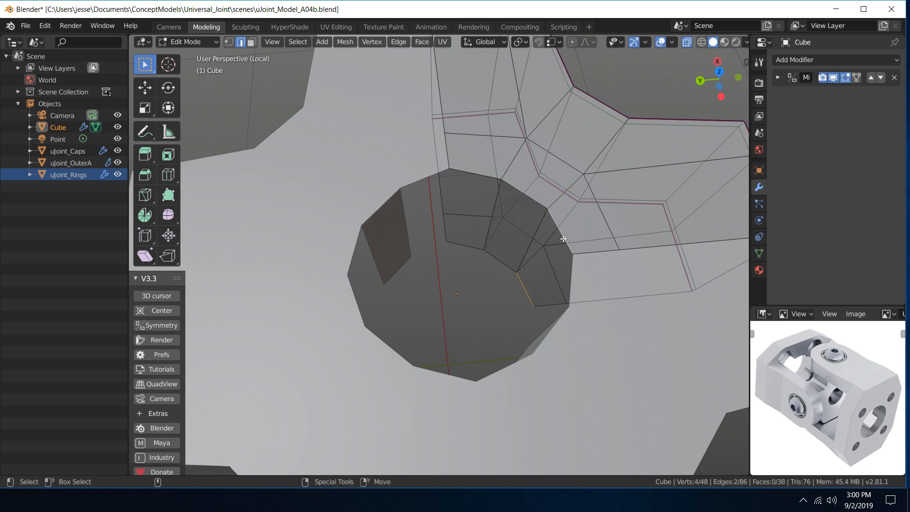
pyautogui.press('f')
pyautogui.click(465, 244)
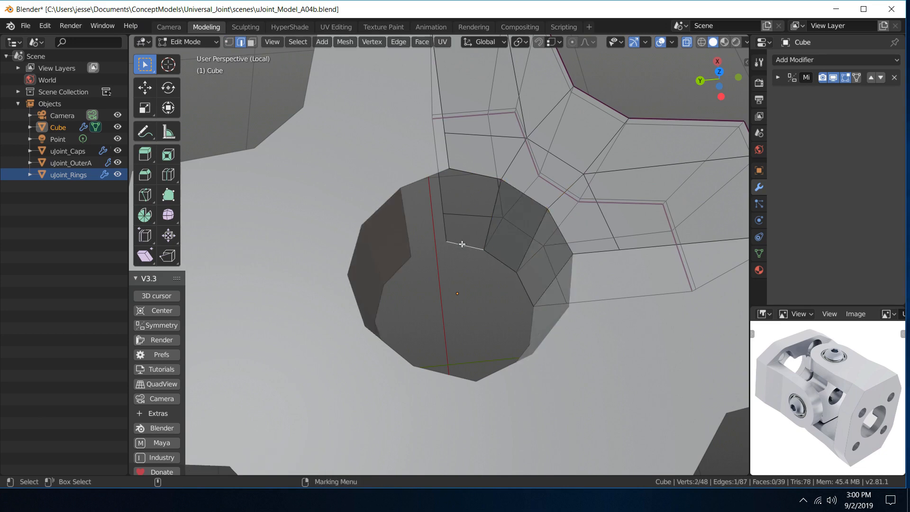
pyautogui.keyDown('shift'); pyautogui.click(477, 175); pyautogui.keyUp('shift')
pyautogui.press('f')
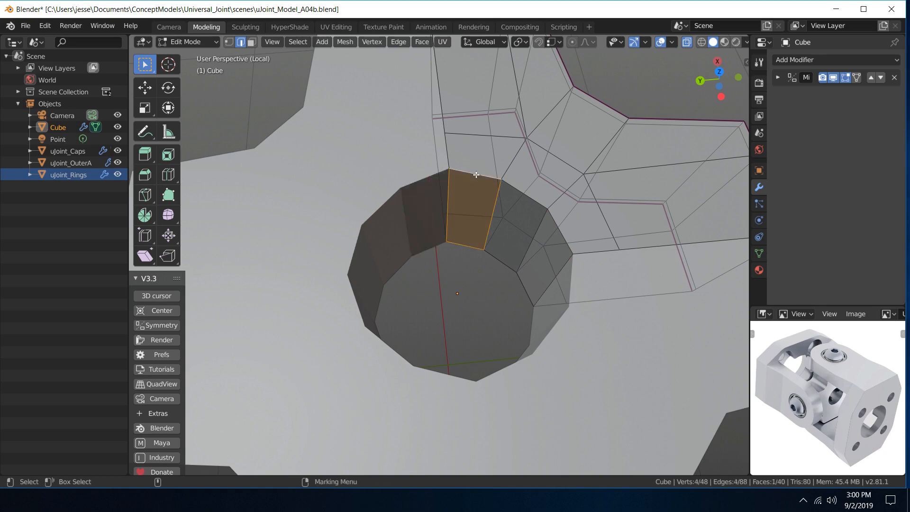
# Return to object mode, save the file and inspect the hole's inner wall
pyautogui.scroll(-5, 476, 175)
pyautogui.moveTo(472, 188); pyautogui.dragTo(529, 150, button='right')
pyautogui.moveTo(529, 149); pyautogui.dragTo(475, 164, button='middle')
pyautogui.hotkey('ctrl', 's')
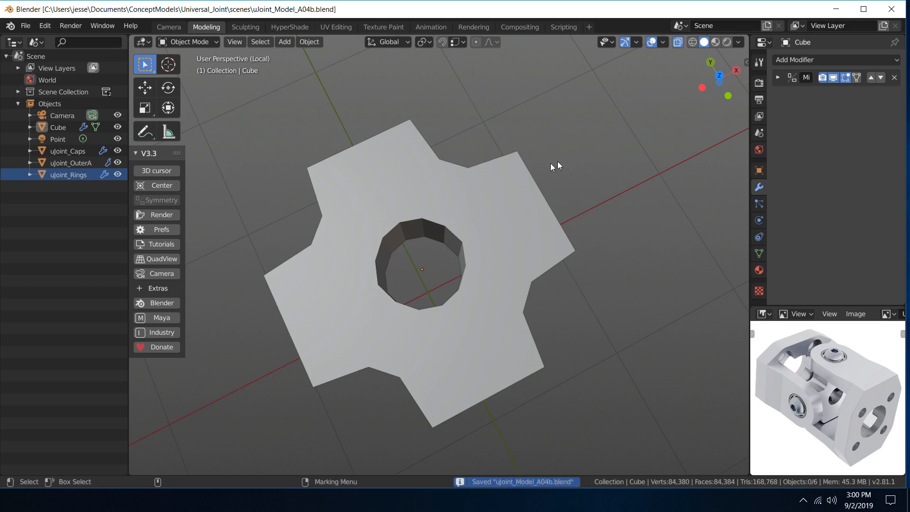
pyautogui.moveTo(557, 161); pyautogui.dragTo(571, 134, button='middle')
pyautogui.scroll(5, 473, 203)
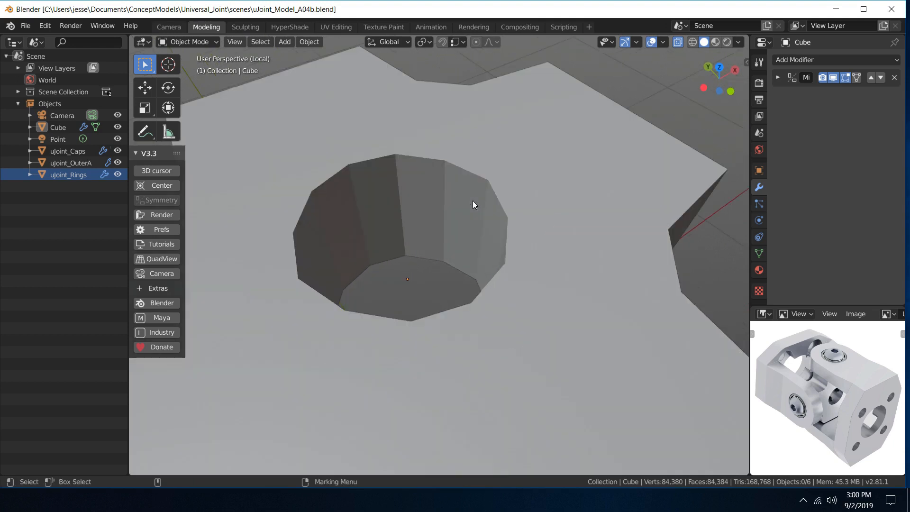
pyautogui.moveTo(473, 203); pyautogui.dragTo(523, 198, button='middle')
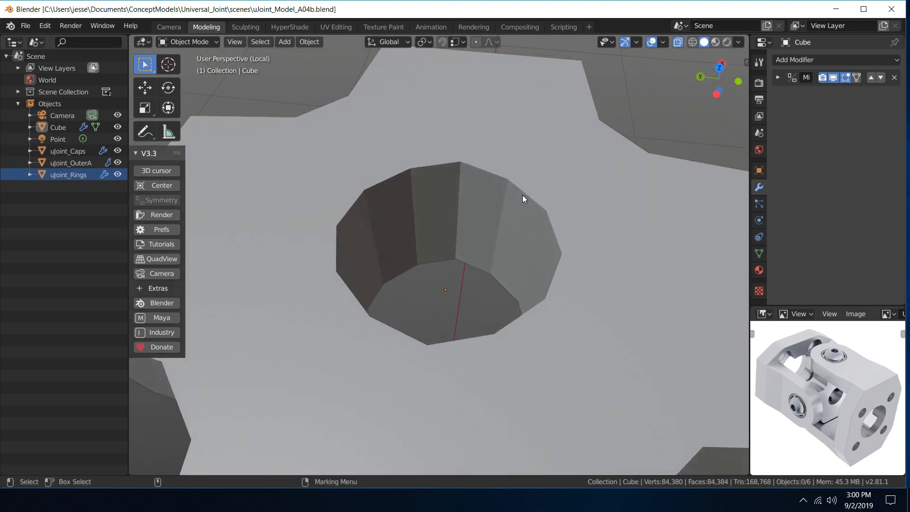
# Apply the Mirror modifier to the cross
pyautogui.click(779, 76)
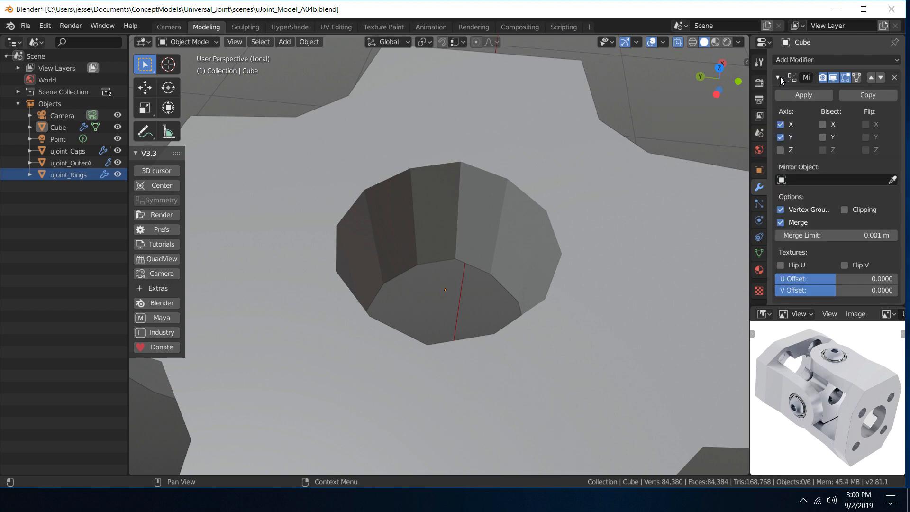
pyautogui.click(801, 96)
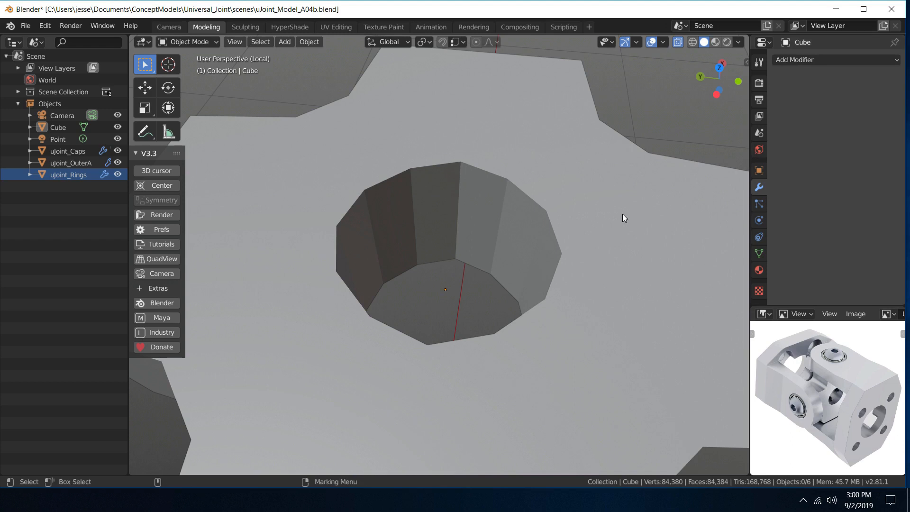
pyautogui.moveTo(621, 214)
pyautogui.mouseDown(button='middle')
pyautogui.moveTo(610, 203)
pyautogui.moveTo(596, 237)
pyautogui.moveTo(616, 218)
pyautogui.mouseUp(button='middle')
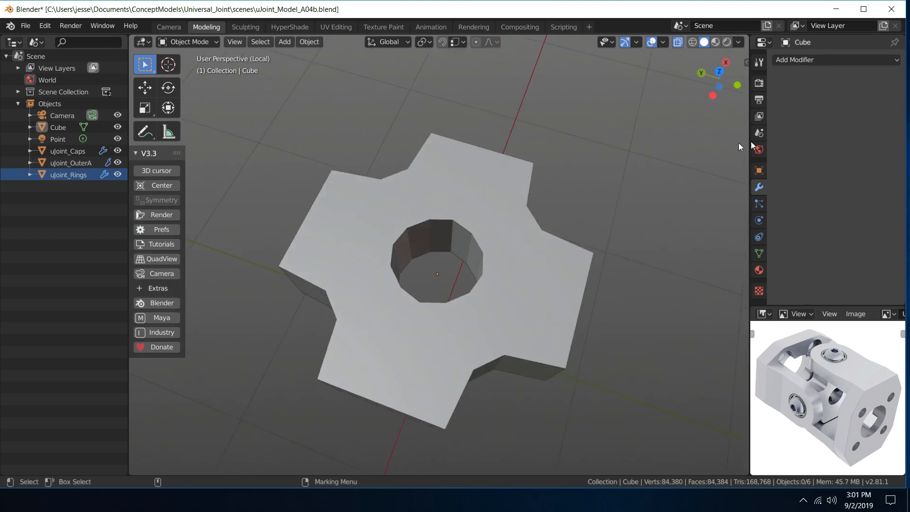
# Add a Subdivision Surface modifier to the cross with 3 viewport and 3 render subdivisions
pyautogui.click(794, 60)
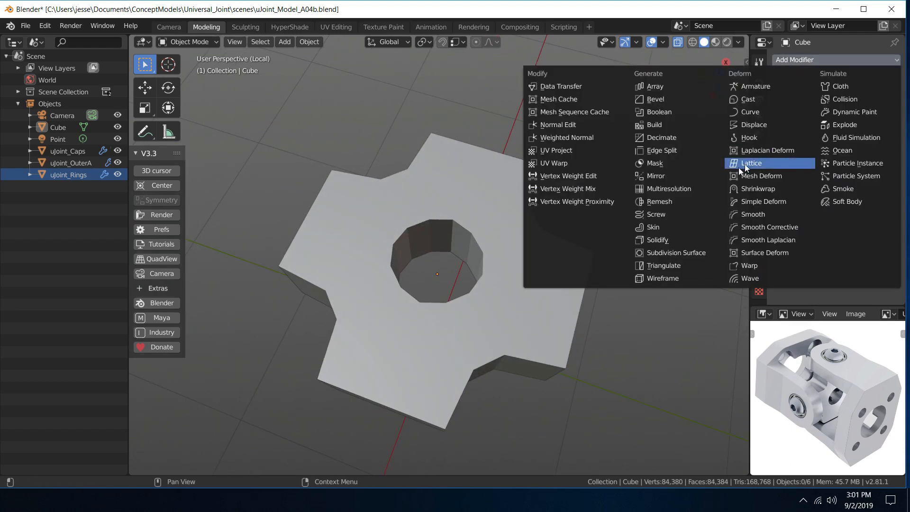
pyautogui.click(687, 251)
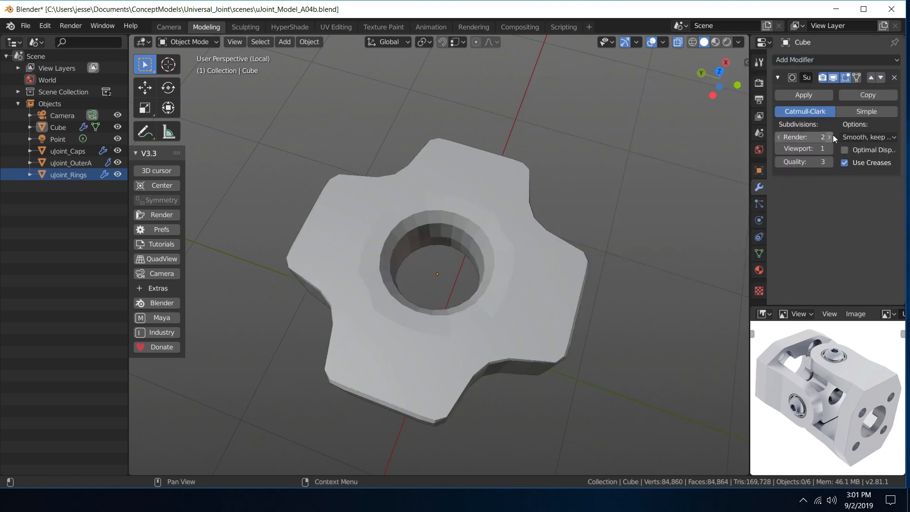
pyautogui.click(830, 150)
pyautogui.click(830, 150)
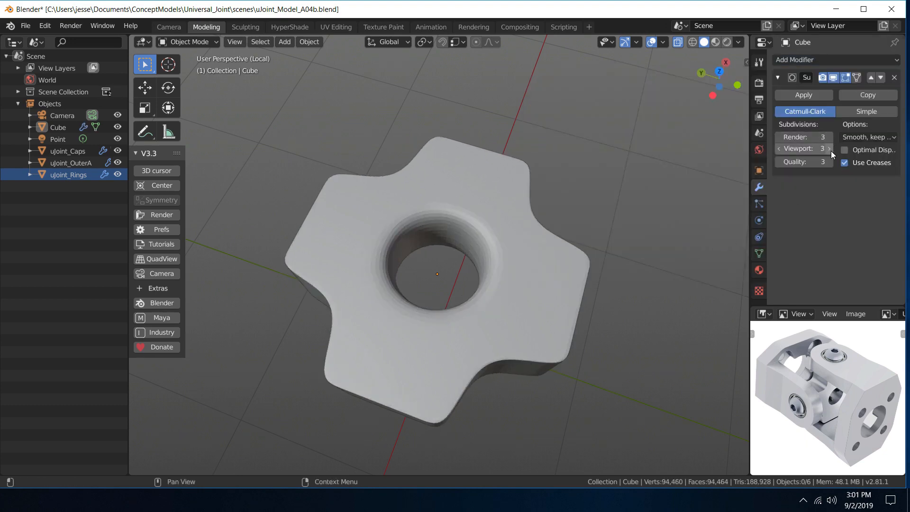
# Apply smooth shading to the subdivided cross and check its surface
pyautogui.rightClick(484, 211)
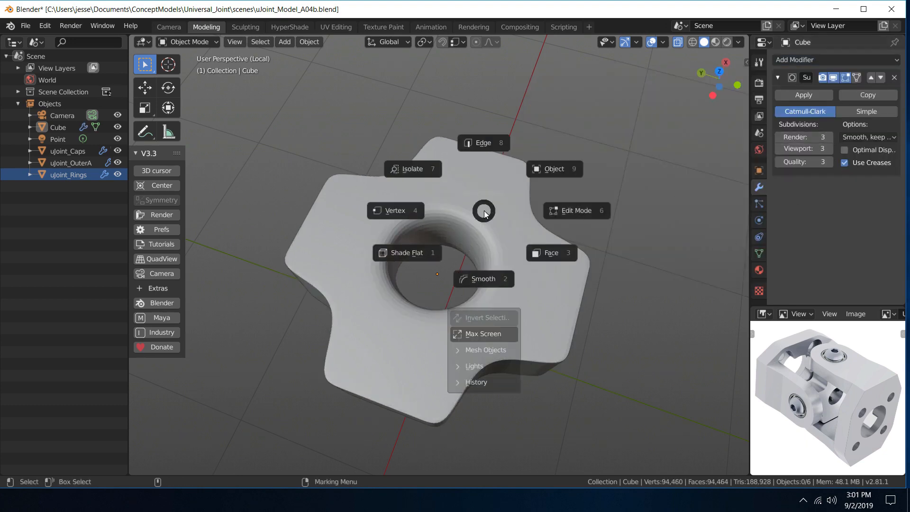
pyautogui.click(473, 272)
pyautogui.moveTo(478, 213); pyautogui.dragTo(473, 213)
pyautogui.moveTo(480, 238); pyautogui.dragTo(482, 296, button='right')
pyautogui.moveTo(551, 188)
pyautogui.mouseDown(button='middle')
pyautogui.moveTo(624, 195)
pyautogui.moveTo(643, 161)
pyautogui.moveTo(622, 125)
pyautogui.moveTo(628, 69)
pyautogui.moveTo(575, 45)
pyautogui.moveTo(557, 140)
pyautogui.moveTo(609, 158)
pyautogui.moveTo(624, 183)
pyautogui.moveTo(559, 189)
pyautogui.mouseUp(button='middle')
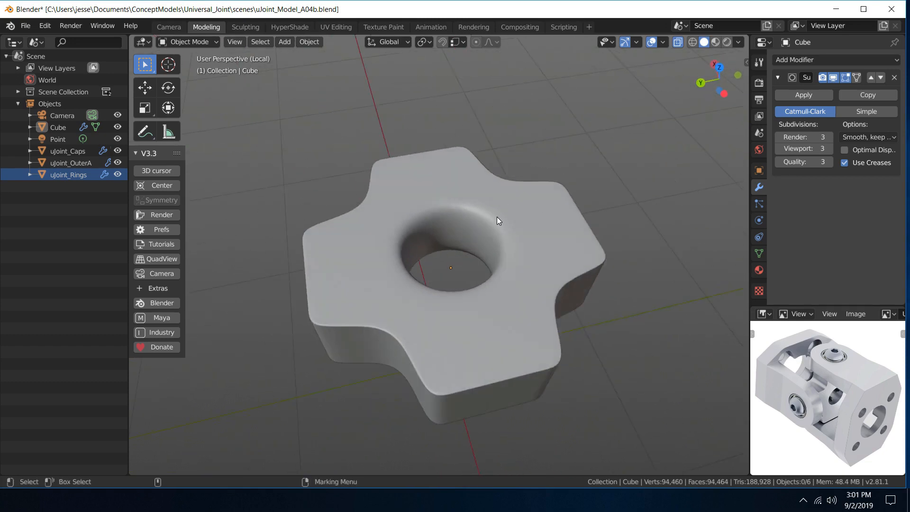
# Edit the cross's edges and add two evenly spaced loop cuts around the hole's inner wall
pyautogui.click(497, 217)
pyautogui.moveTo(497, 217); pyautogui.dragTo(488, 148, button='right')
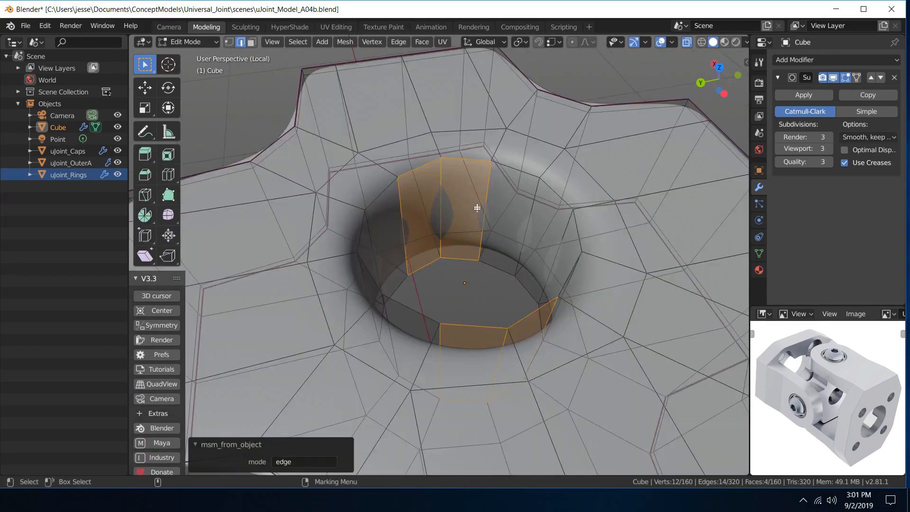
pyautogui.keyDown('alt'); pyautogui.click(471, 158); pyautogui.keyUp('alt')
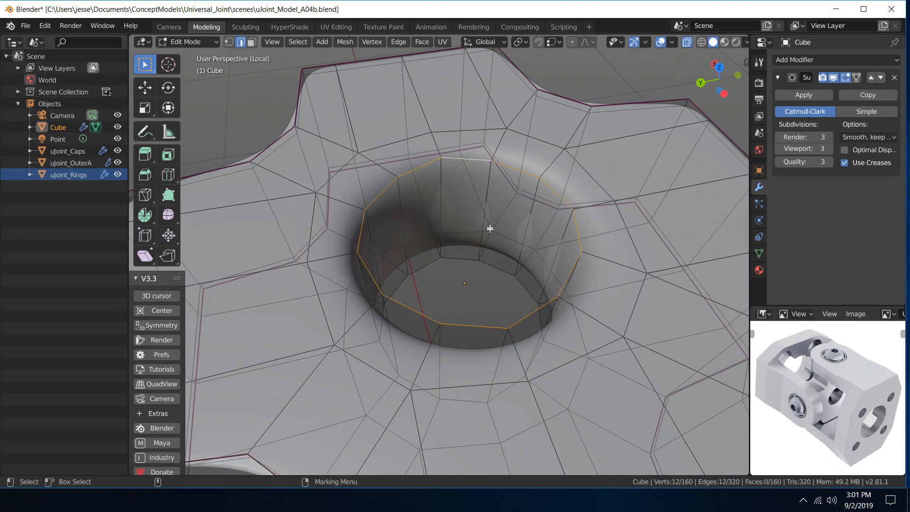
pyautogui.moveTo(490, 229); pyautogui.dragTo(457, 217, button='middle')
pyautogui.click(467, 284)
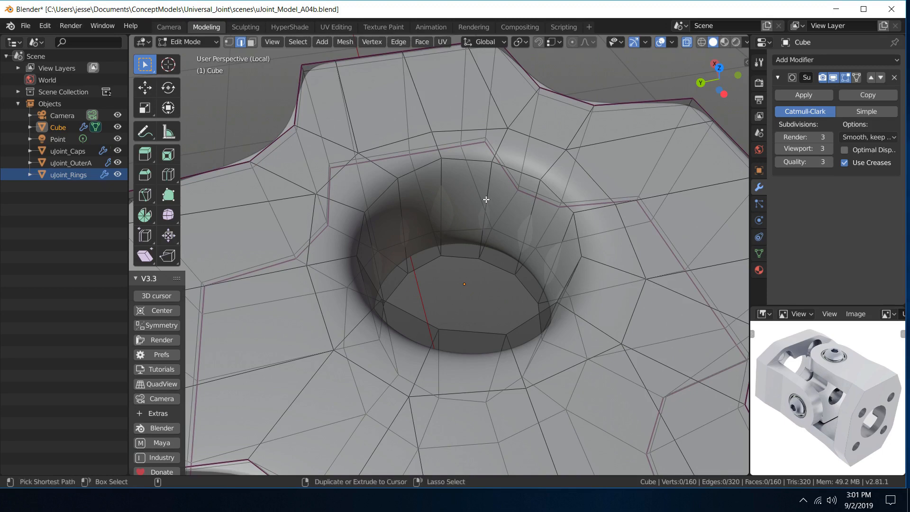
pyautogui.hotkey('ctrl', 'r')
pyautogui.scroll(4, 486, 199)
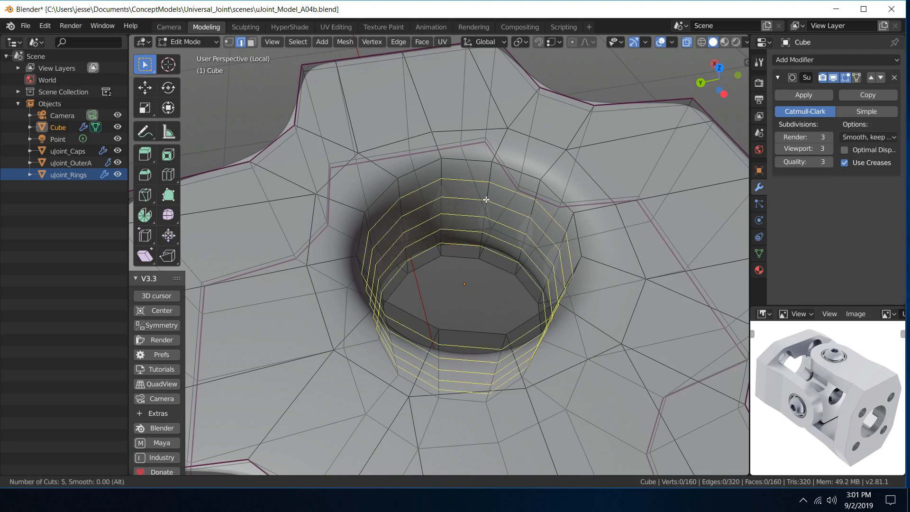
pyautogui.click(486, 200)
pyautogui.rightClick(485, 199)
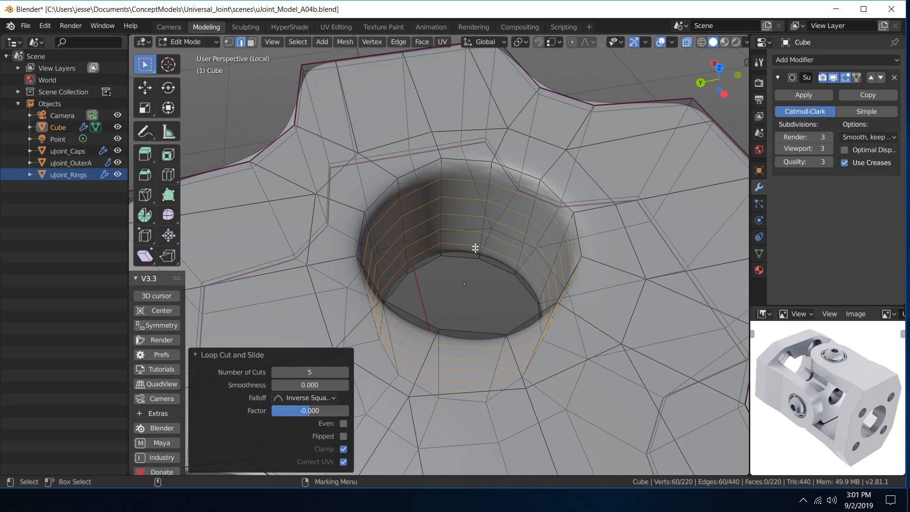
pyautogui.click(325, 374)
pyautogui.write('2')
pyautogui.press('Return')
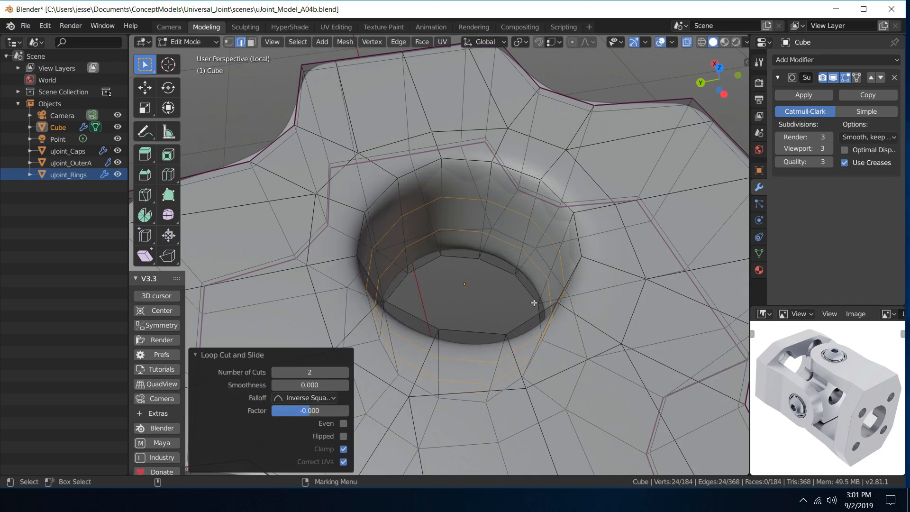
# Scale the two new edge loops by 2.644 in Z so they sit close to the hole's upper and lower rims
pyautogui.press('r')
pyautogui.moveTo(467, 257); pyautogui.dragTo(478, 213)
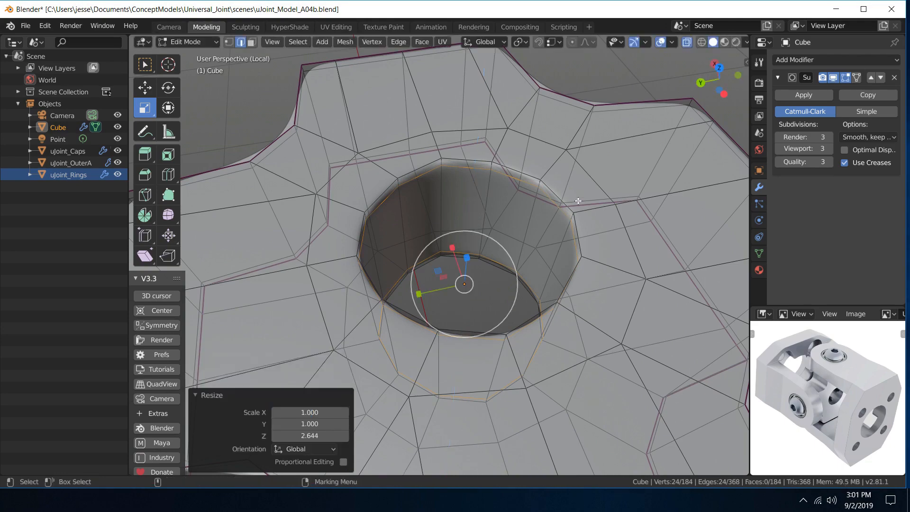
pyautogui.moveTo(610, 175); pyautogui.dragTo(536, 156, button='middle')
pyautogui.press('q')
# Select the edge loops at both rims of the hole and give them an edge crease of 0.411
pyautogui.doubleClick(513, 169)
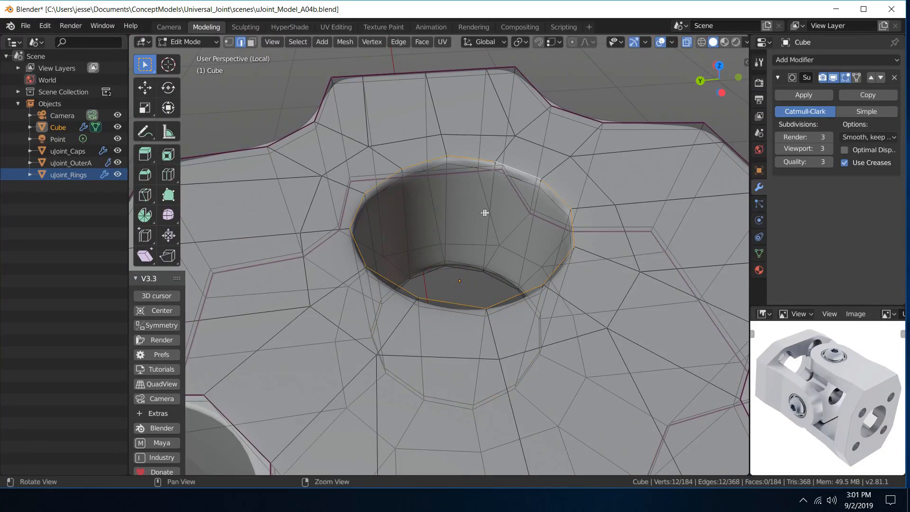
pyautogui.keyDown('alt'); pyautogui.moveTo(486, 211); pyautogui.dragTo(419, 138); pyautogui.keyUp('alt')
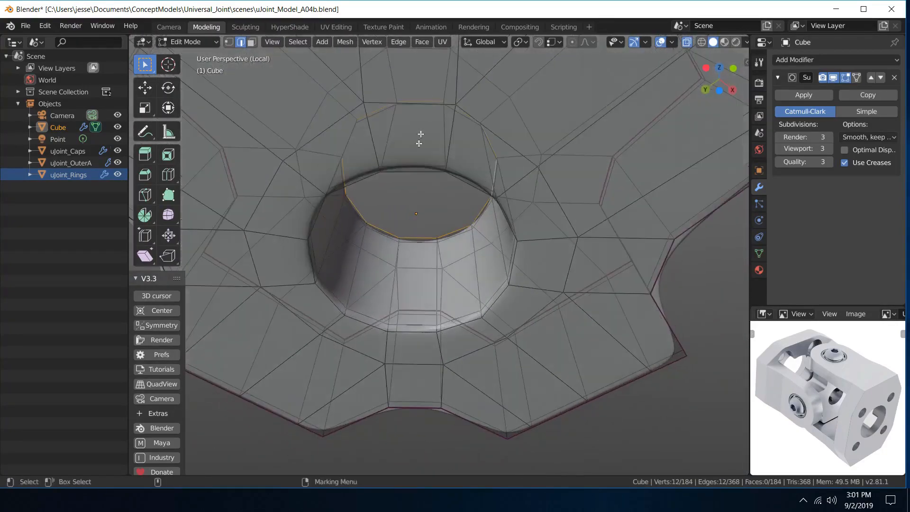
pyautogui.keyDown('alt'); pyautogui.keyDown('shift'); pyautogui.click(358, 320); pyautogui.keyUp('shift'); pyautogui.keyUp('alt')
pyautogui.keyDown('alt'); pyautogui.moveTo(358, 320); pyautogui.dragTo(483, 298); pyautogui.keyUp('alt')
pyautogui.rightClick(451, 223)
pyautogui.moveTo(450, 224)
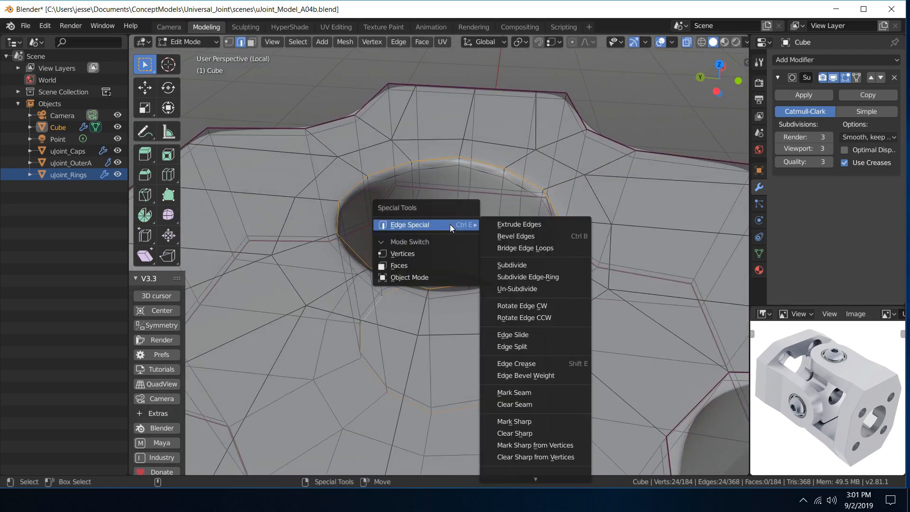
pyautogui.click(561, 365)
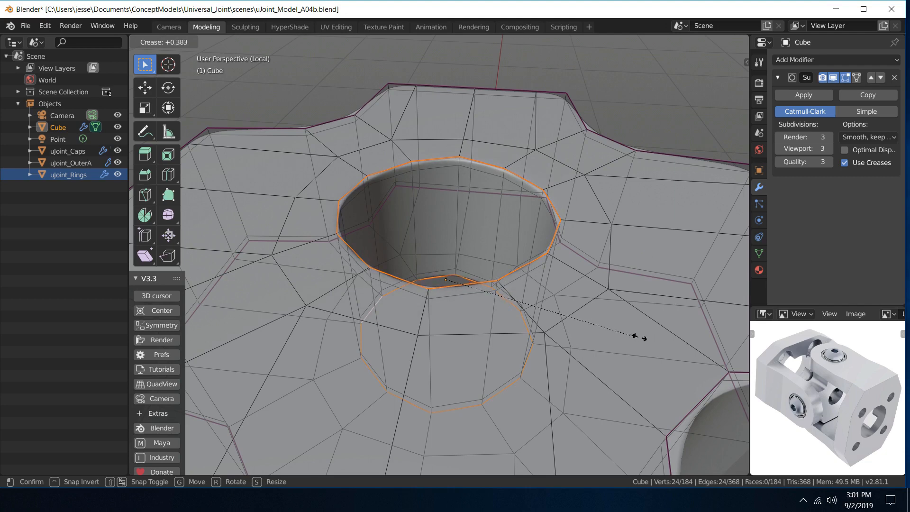
pyautogui.click(642, 337)
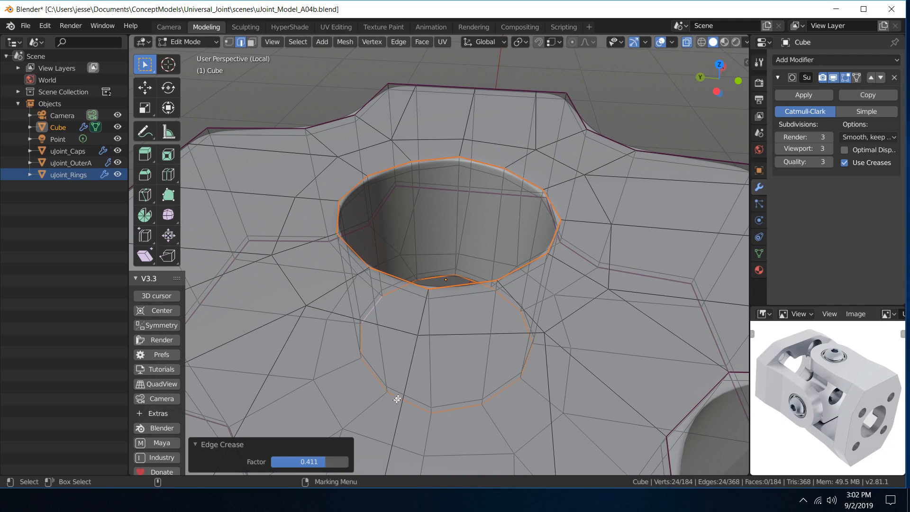
# Leave edit mode and inspect the smoothed centre cross and its creased hole in an orthographic top view
pyautogui.hotkey('ctrl', 'Tab')
pyautogui.click(599, 106)
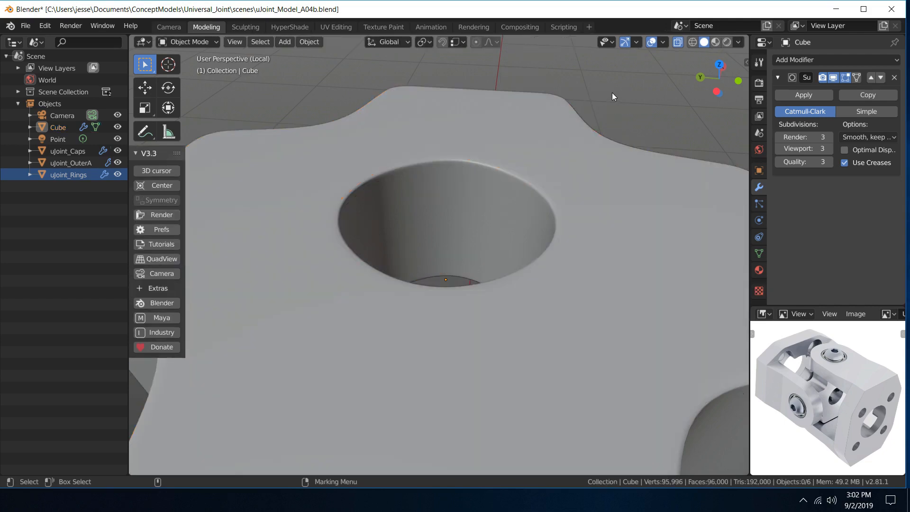
pyautogui.scroll(-5, 568, 123)
pyautogui.moveTo(556, 147); pyautogui.dragTo(562, 221, button='middle')
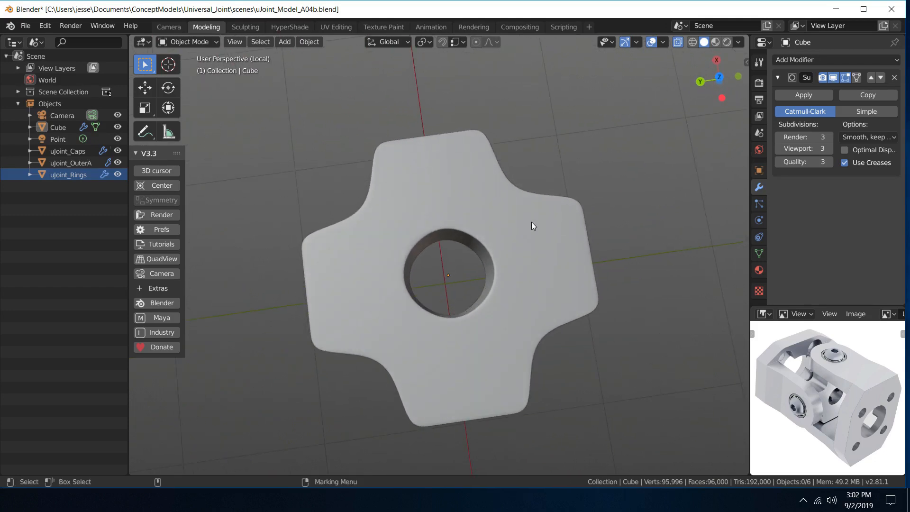
pyautogui.rightClick(379, 248)
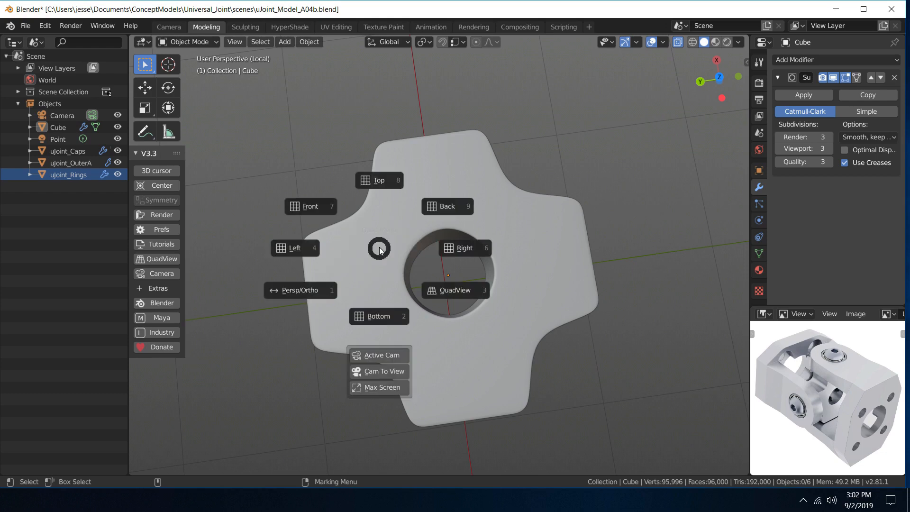
pyautogui.click(377, 194)
pyautogui.rightClick(438, 271)
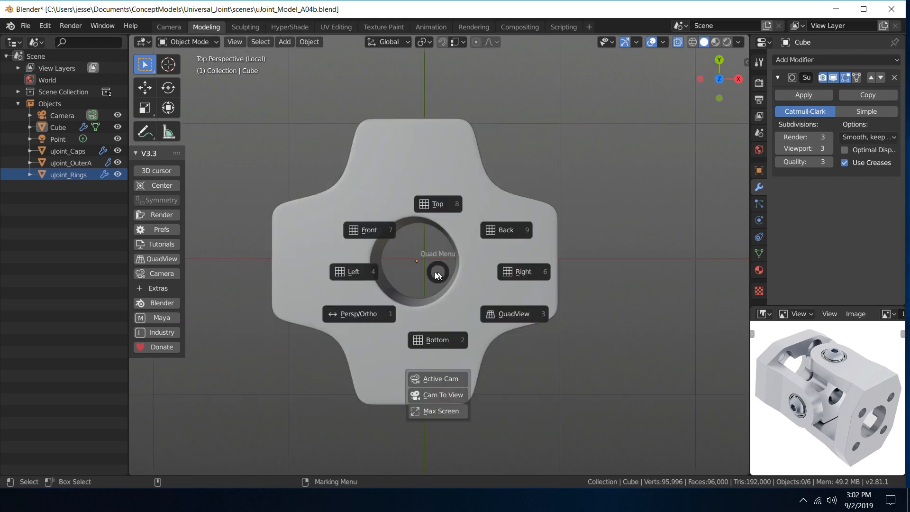
pyautogui.click(388, 306)
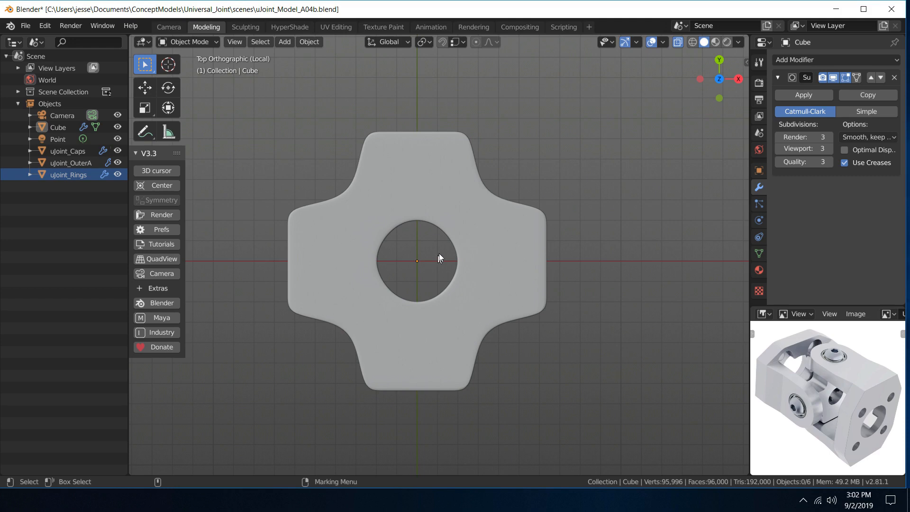
# Edit the cross's edges and select the four diagonal edge segments around the hole through its full depth
pyautogui.click(458, 226)
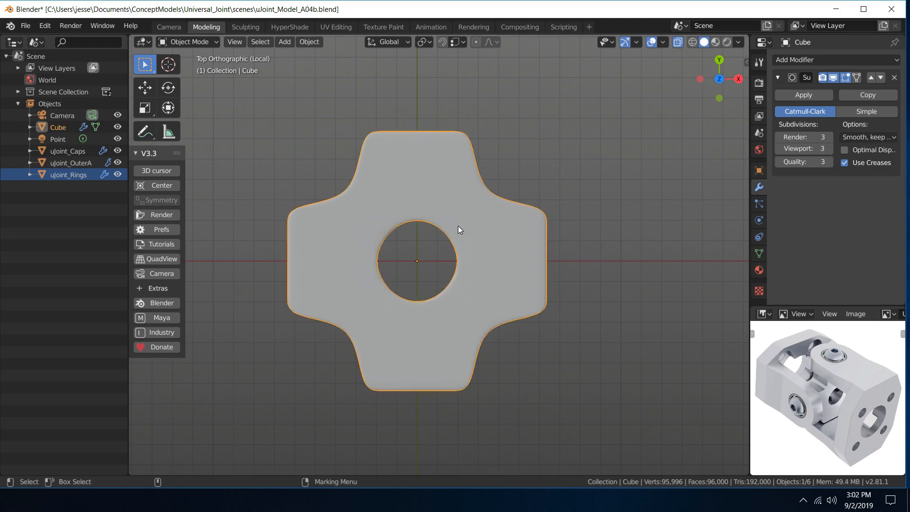
pyautogui.rightClick(457, 225)
pyautogui.click(391, 233)
pyautogui.scroll(4, 391, 232)
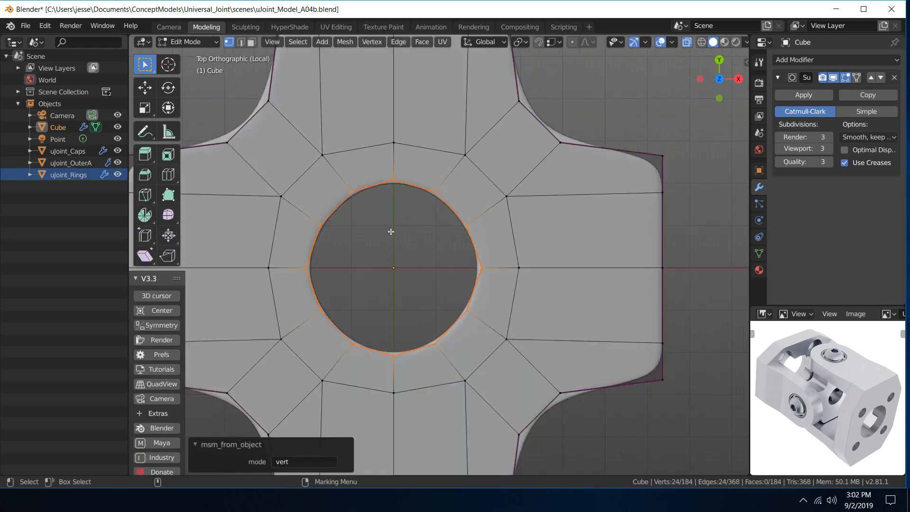
pyautogui.keyDown('shift'); pyautogui.moveTo(391, 231); pyautogui.dragTo(449, 221, button='middle'); pyautogui.keyUp('shift')
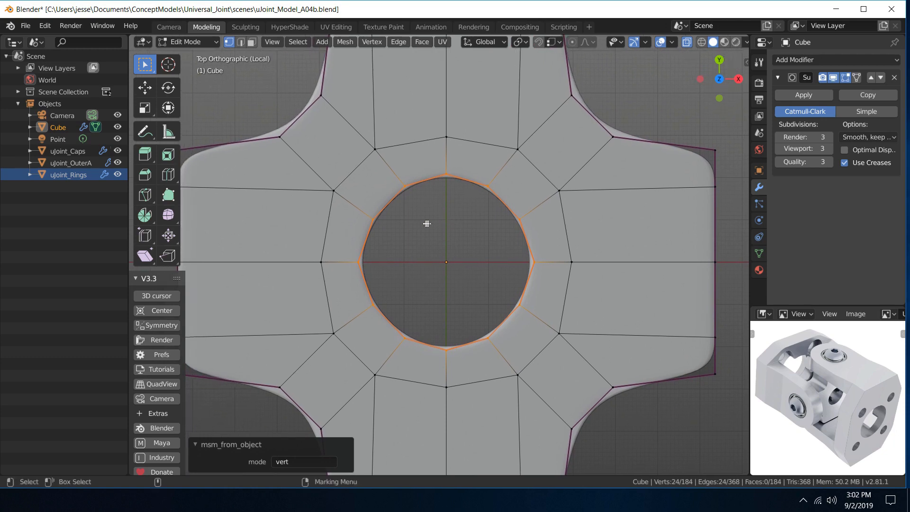
pyautogui.rightClick(413, 223)
pyautogui.click(414, 164)
pyautogui.click(387, 201)
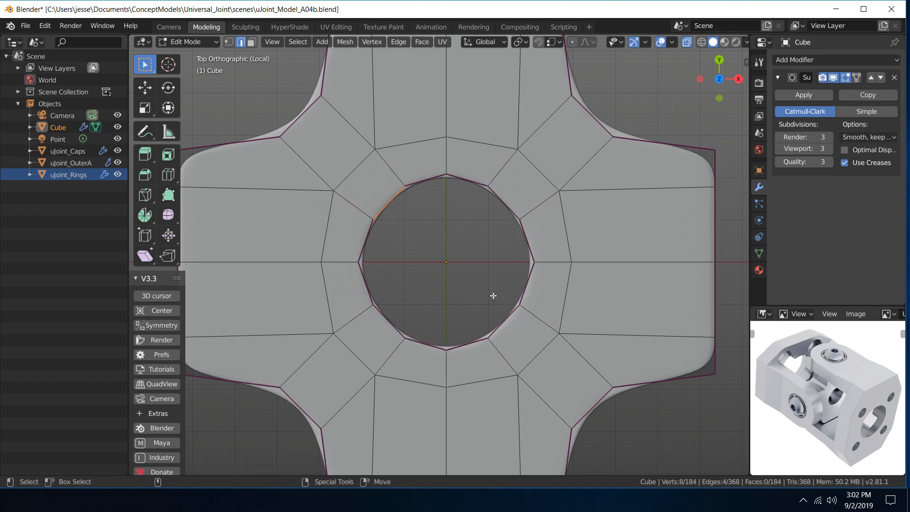
pyautogui.keyDown('shift'); pyautogui.click(510, 325); pyautogui.keyUp('shift')
pyautogui.keyDown('shift'); pyautogui.moveTo(495, 230); pyautogui.dragTo(508, 192); pyautogui.keyUp('shift')
pyautogui.keyDown('shift'); pyautogui.moveTo(399, 305); pyautogui.dragTo(384, 327); pyautogui.keyUp('shift')
# Scale the selected diagonal edges by 1.042 in X and slightly outward in Y to round the hole
pyautogui.press('r')
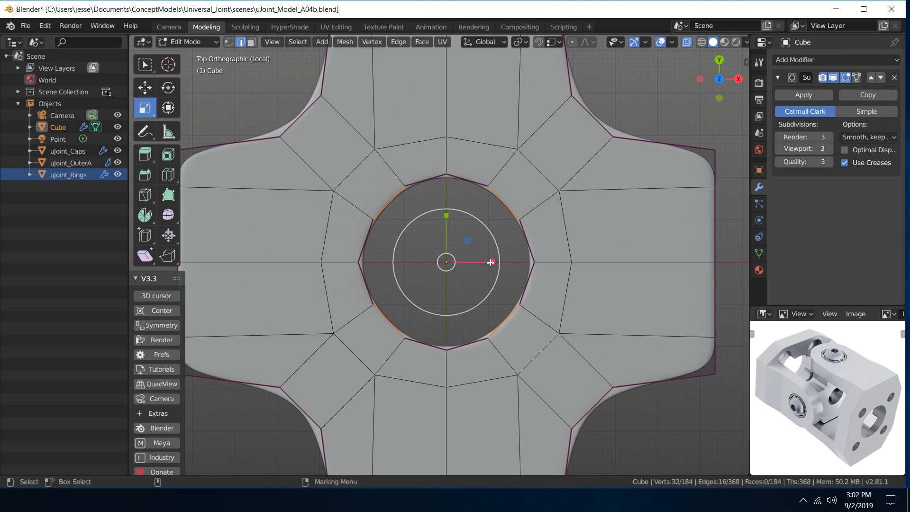
pyautogui.moveTo(491, 263); pyautogui.dragTo(493, 261)
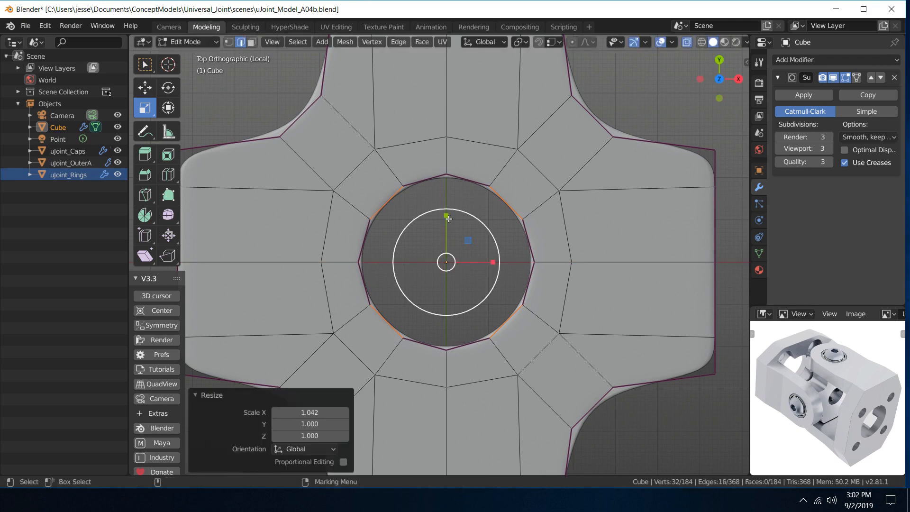
pyautogui.moveTo(447, 217); pyautogui.dragTo(448, 215)
pyautogui.press('q')
# Return the cross to object mode, check its shape and leave local view to show the whole joint
pyautogui.moveTo(508, 199); pyautogui.dragTo(564, 152, button='right')
pyautogui.moveTo(488, 161); pyautogui.dragTo(425, 206, button='right')
pyautogui.moveTo(425, 207); pyautogui.dragTo(499, 152, button='middle')
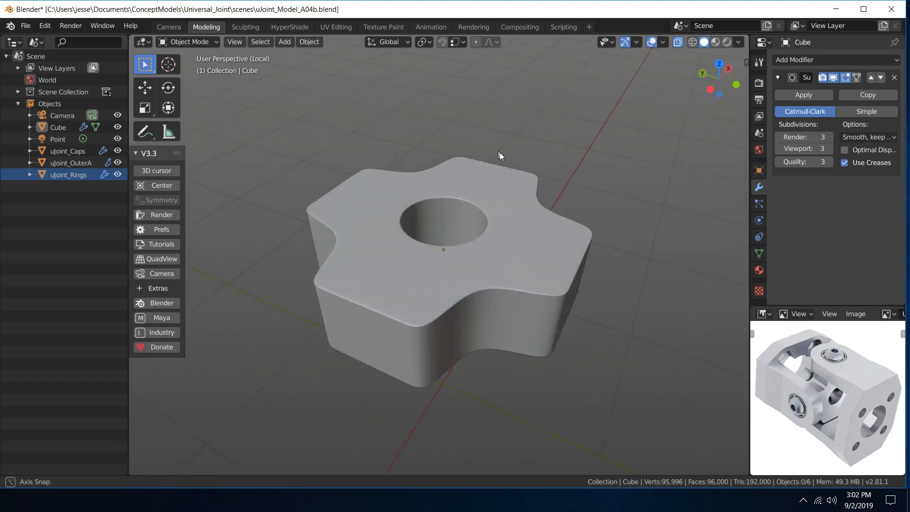
pyautogui.scroll(-5, 498, 165)
pyautogui.moveTo(496, 212); pyautogui.dragTo(476, 116, button='middle')
pyautogui.press('KP_Divide')
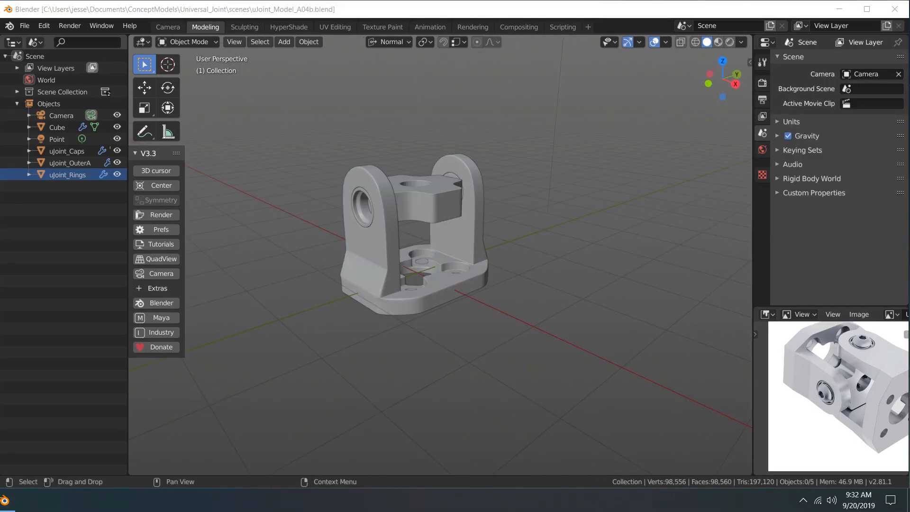
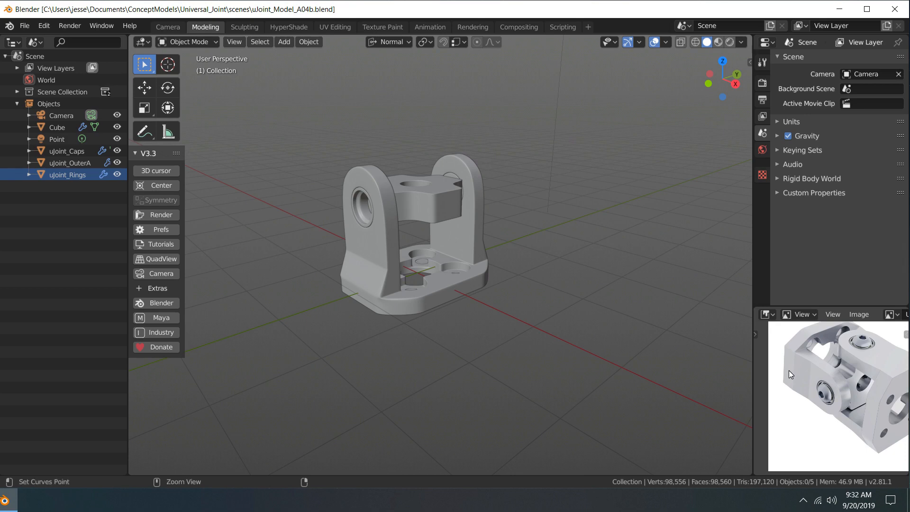
# Examine the hex-socket screw inside the bearing ring in the enlarged reference image
pyautogui.hotkey('ctrl', 'space')
pyautogui.scroll(8, 517, 300)
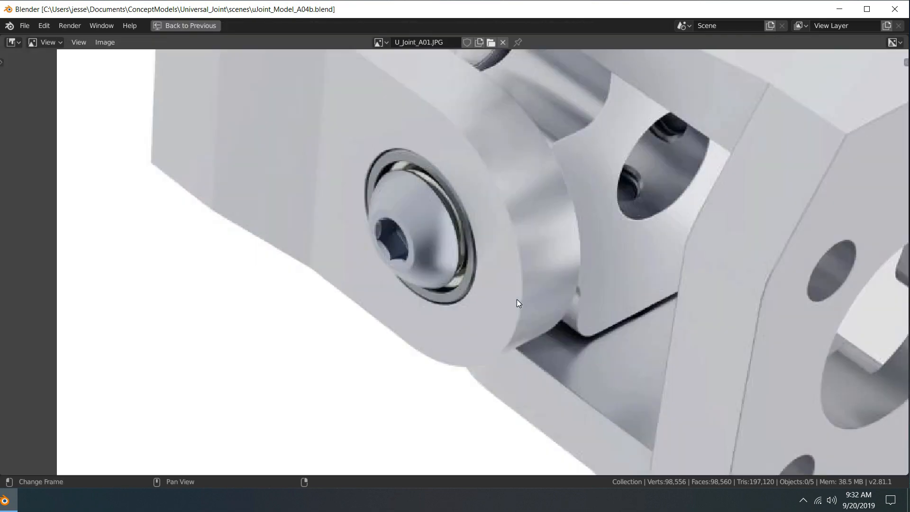
pyautogui.scroll(-8, 517, 300)
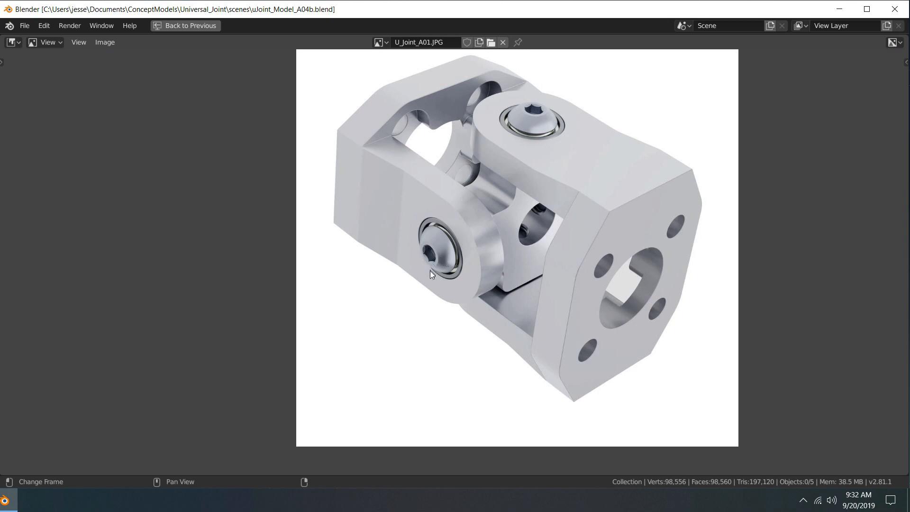
pyautogui.hotkey('ctrl', 'space')
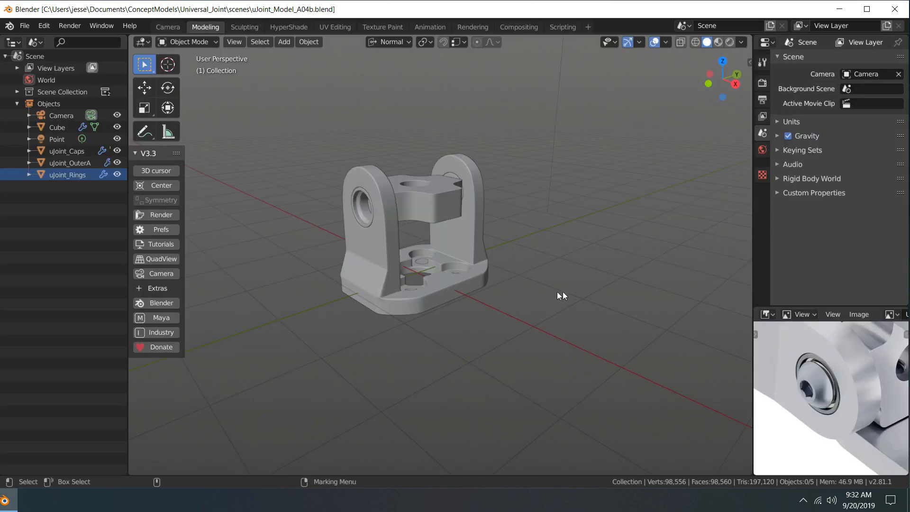
# Add a cylinder mesh and set it to 6 vertices as the base for the hex socket
pyautogui.keyDown('alt'); pyautogui.moveTo(382, 169); pyautogui.dragTo(397, 216, button='middle'); pyautogui.keyUp('alt')
pyautogui.scroll(4, 394, 212)
pyautogui.keyDown('alt'); pyautogui.moveTo(400, 212); pyautogui.dragTo(502, 190); pyautogui.keyUp('alt')
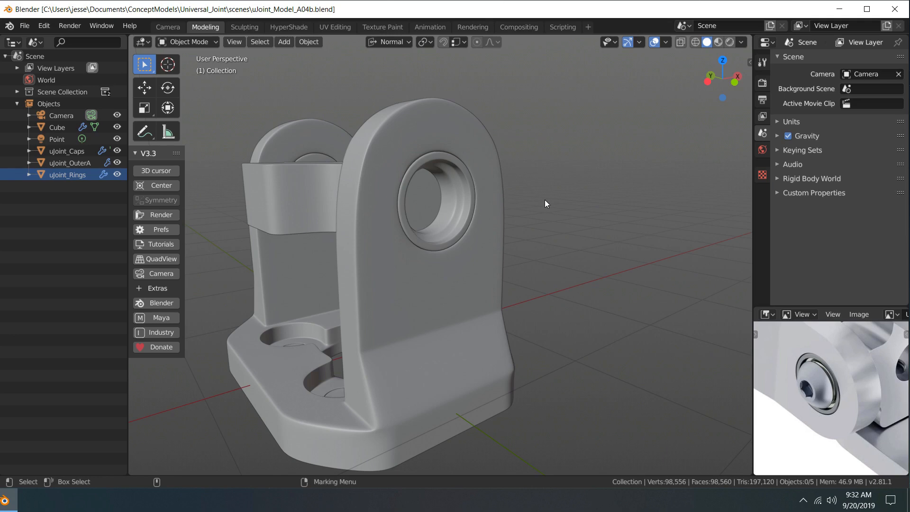
pyautogui.hotkey('shift', 'a')
pyautogui.moveTo(546, 201)
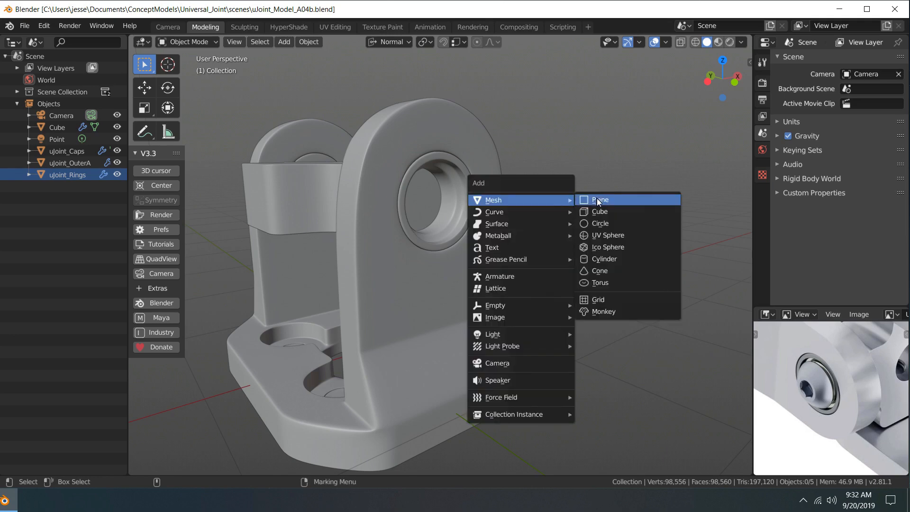
pyautogui.click(607, 259)
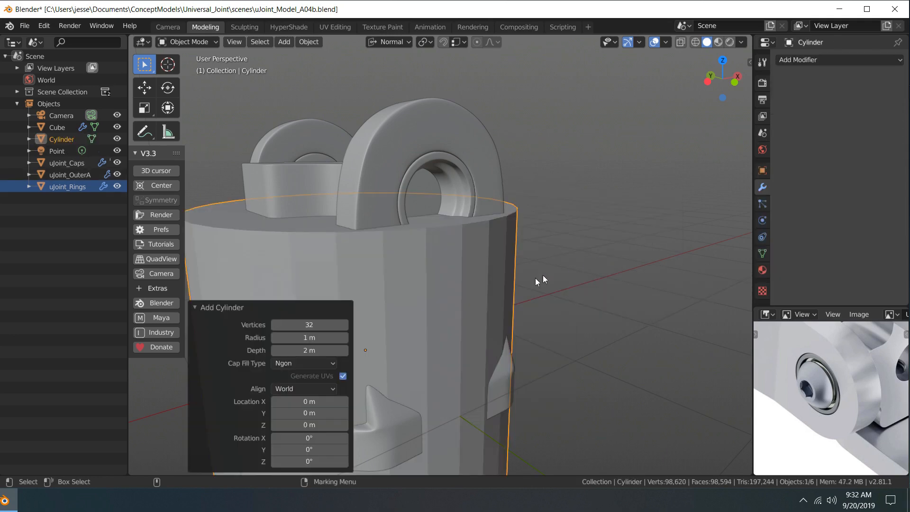
pyautogui.click(293, 324)
pyautogui.write('6')
pyautogui.press('Return')
pyautogui.click(537, 165)
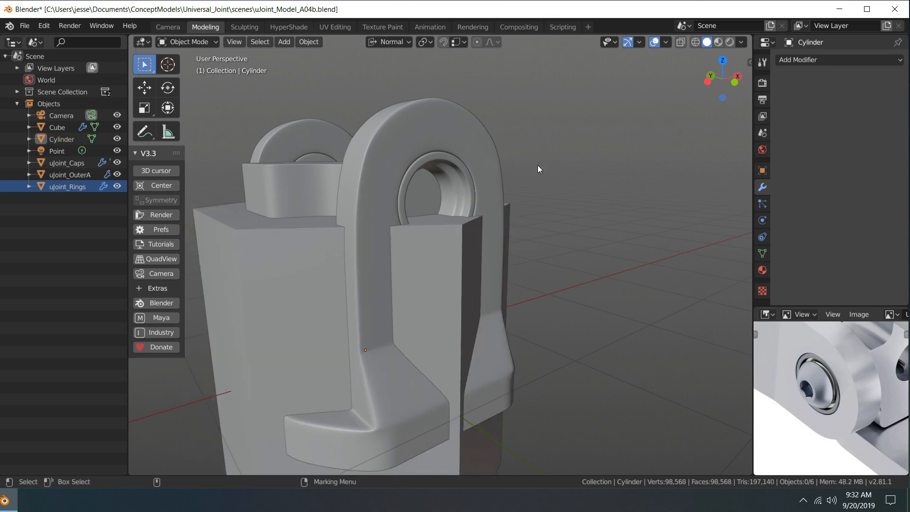
# Rotate the six-sided cylinder by 90° about X
pyautogui.scroll(-5, 516, 171)
pyautogui.moveTo(499, 175); pyautogui.dragTo(483, 222, button='middle')
pyautogui.click(424, 371)
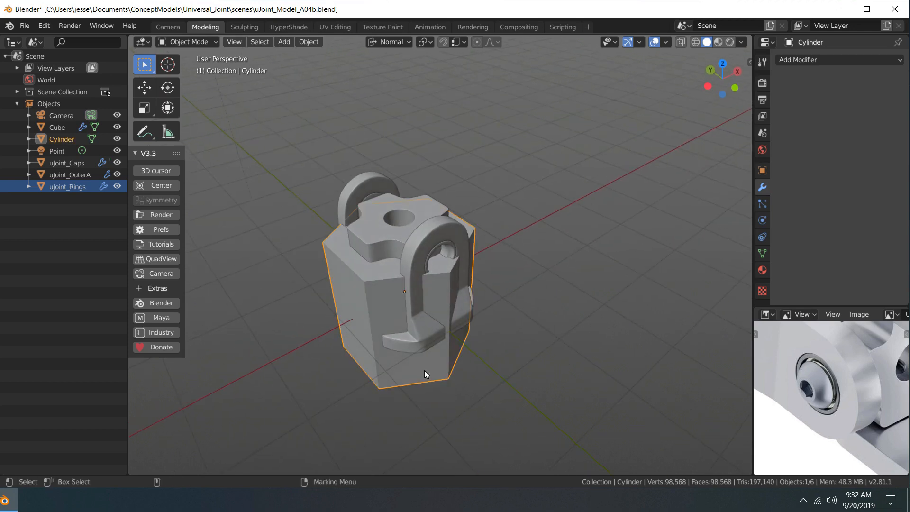
pyautogui.press('e')
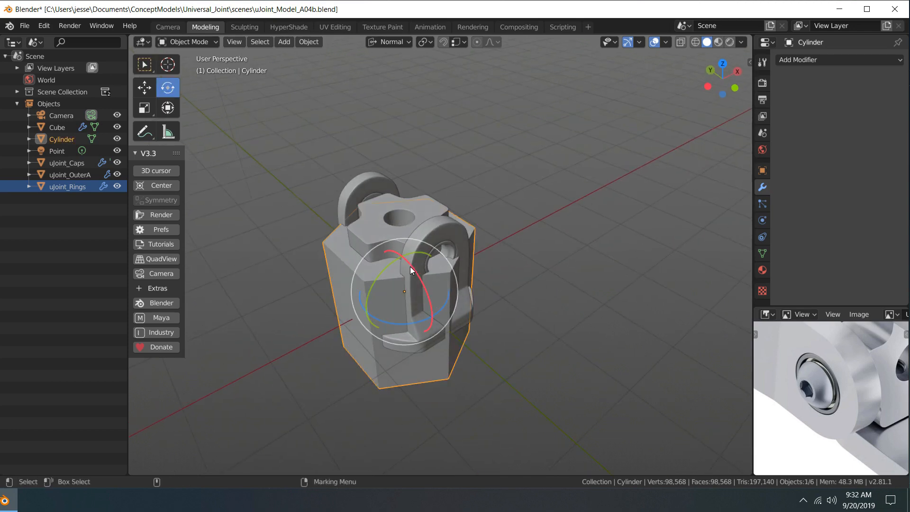
pyautogui.moveTo(411, 266); pyautogui.dragTo(433, 301)
pyautogui.click(313, 424)
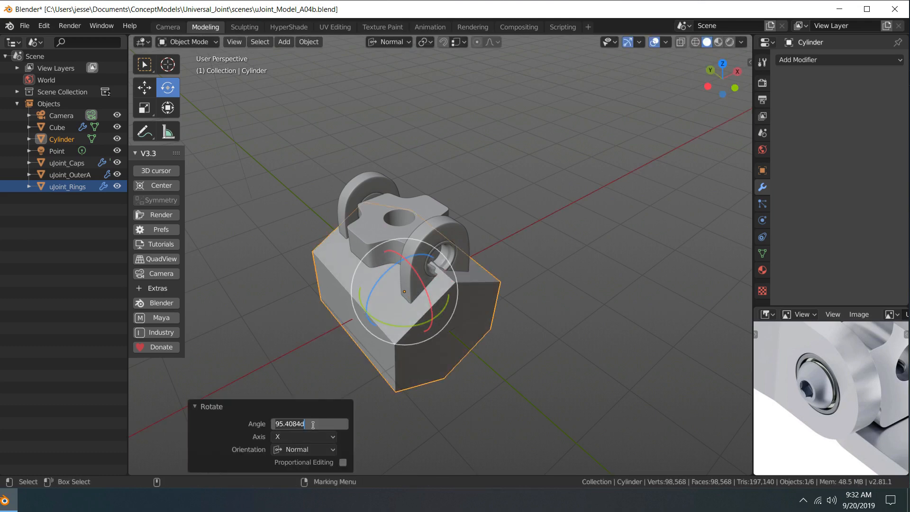
pyautogui.write('90')
pyautogui.press('Return')
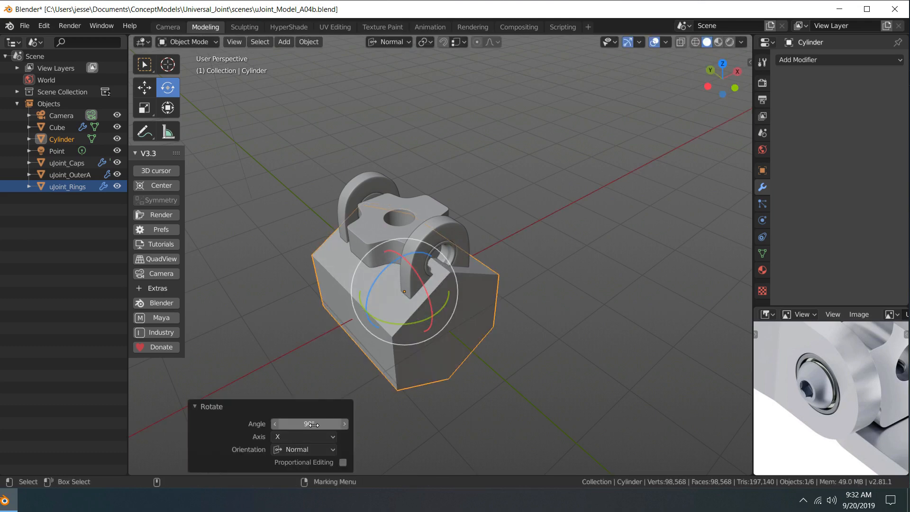
pyautogui.click(542, 280)
# Raise the hexagonal cylinder 0.904 m along its normal Y axis and scale it uniformly by 0.337
pyautogui.click(497, 309)
pyautogui.press('w')
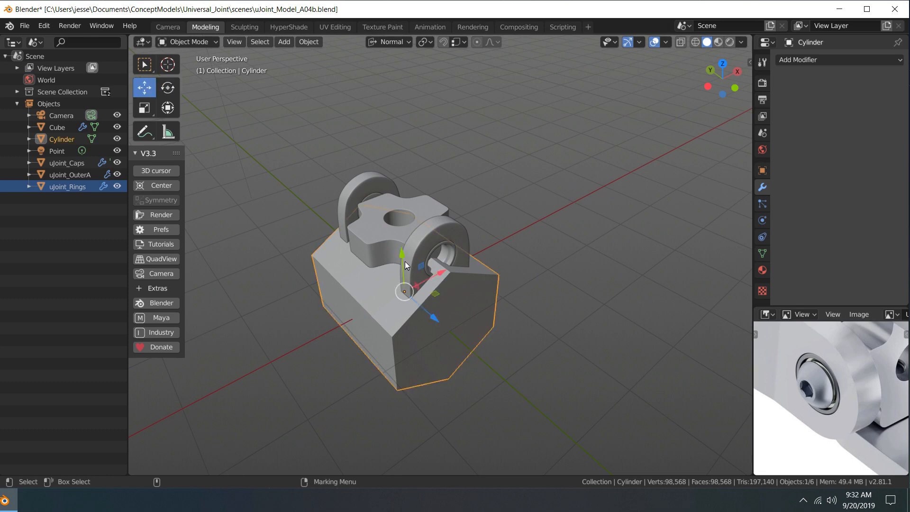
pyautogui.moveTo(404, 253); pyautogui.dragTo(405, 203)
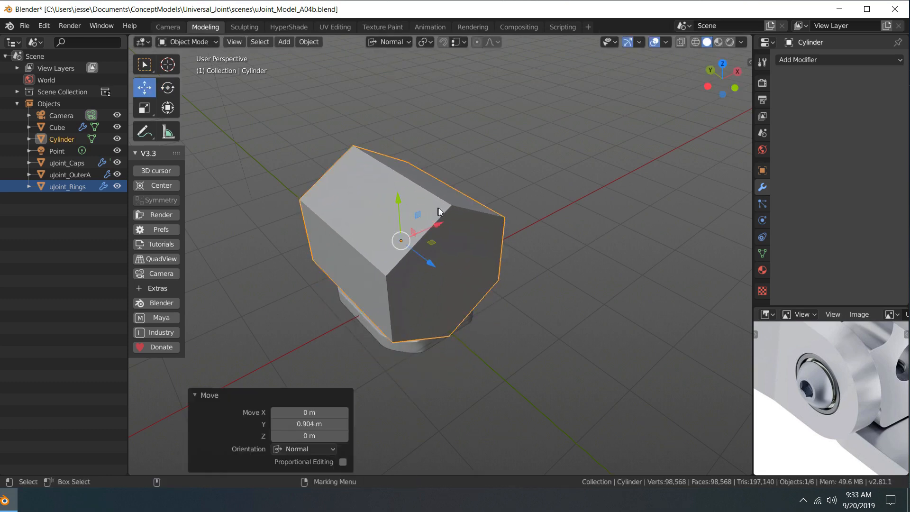
pyautogui.press('r')
pyautogui.moveTo(401, 241); pyautogui.dragTo(405, 242)
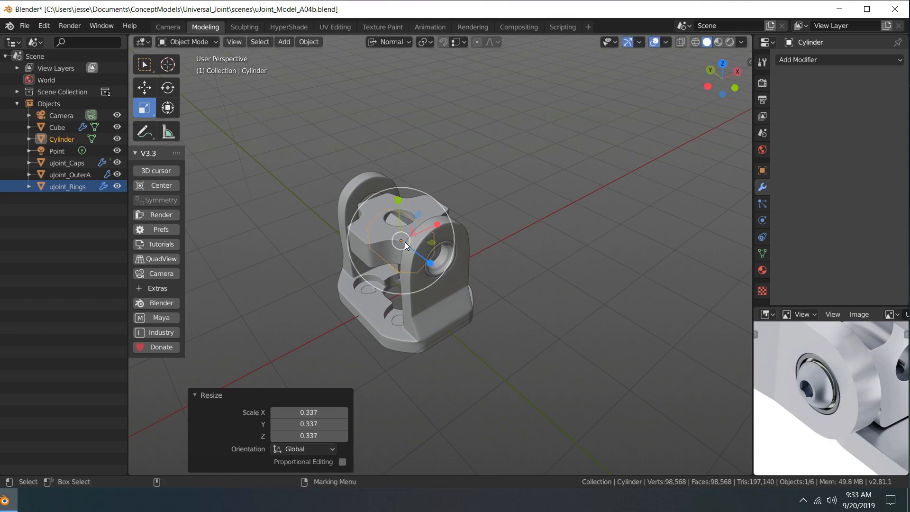
# Move the hexagonal cylinder 0.155 m in normal Y and 0.6 m in normal Z, out past the yoke arm
pyautogui.press('w')
pyautogui.scroll(4, 523, 235)
pyautogui.keyDown('alt'); pyautogui.moveTo(523, 235); pyautogui.dragTo(522, 203); pyautogui.keyUp('alt')
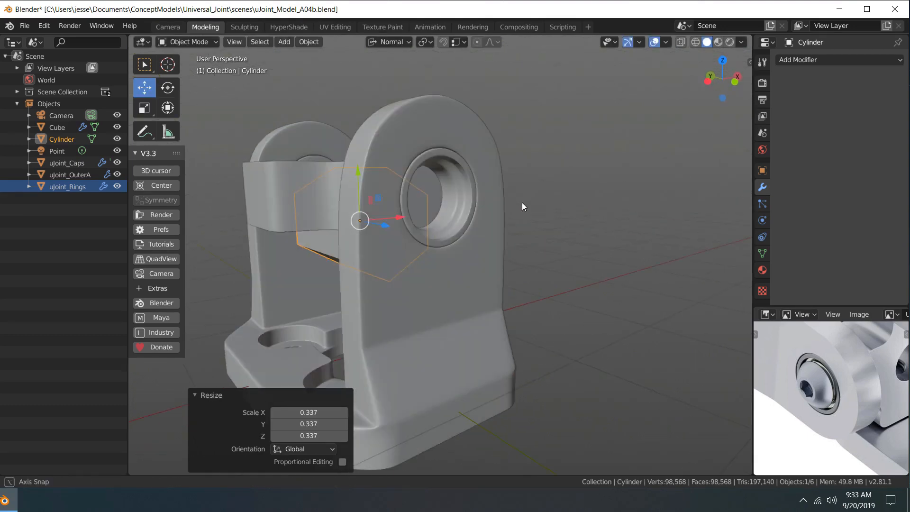
pyautogui.moveTo(357, 172); pyautogui.dragTo(456, 174)
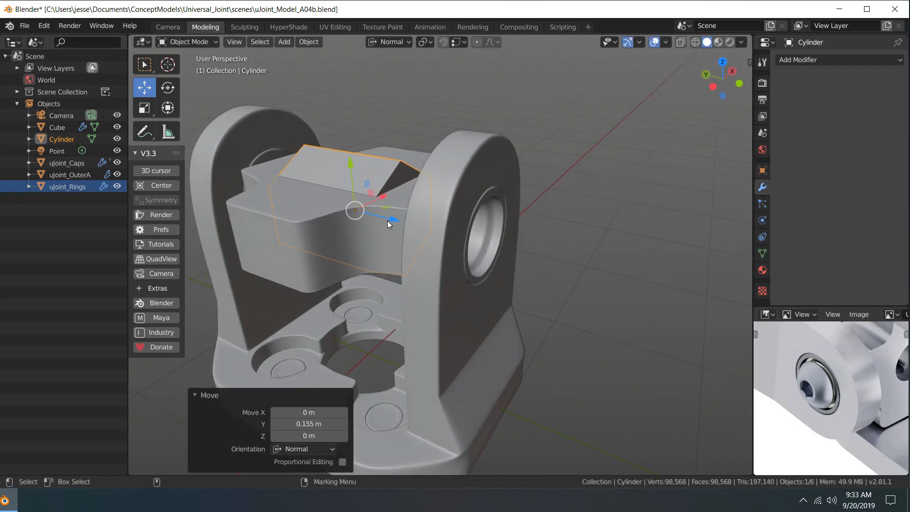
pyautogui.moveTo(388, 221); pyautogui.dragTo(562, 145)
# In a front orthographic wireframe view, centre the hexagonal cylinder on the yoke bore by moving it 0.0343 m in normal Y
pyautogui.press('`')
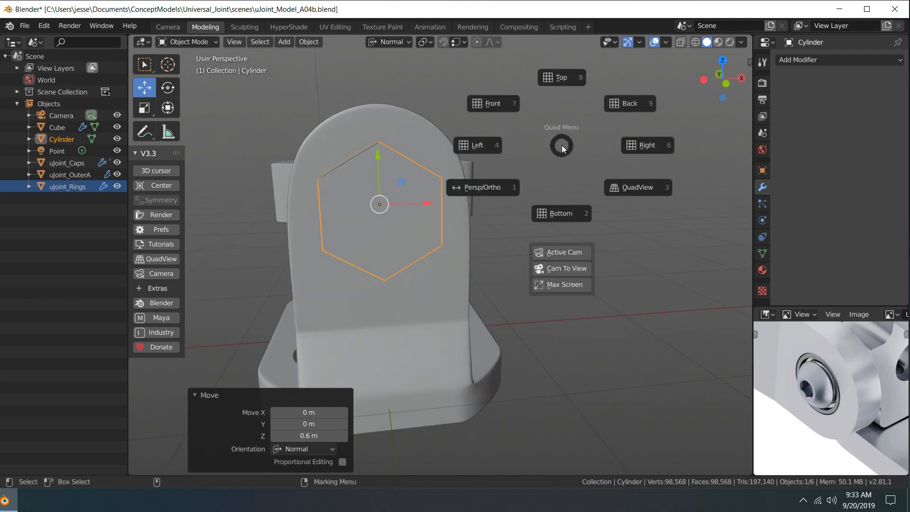
pyautogui.click(604, 117)
pyautogui.press('`')
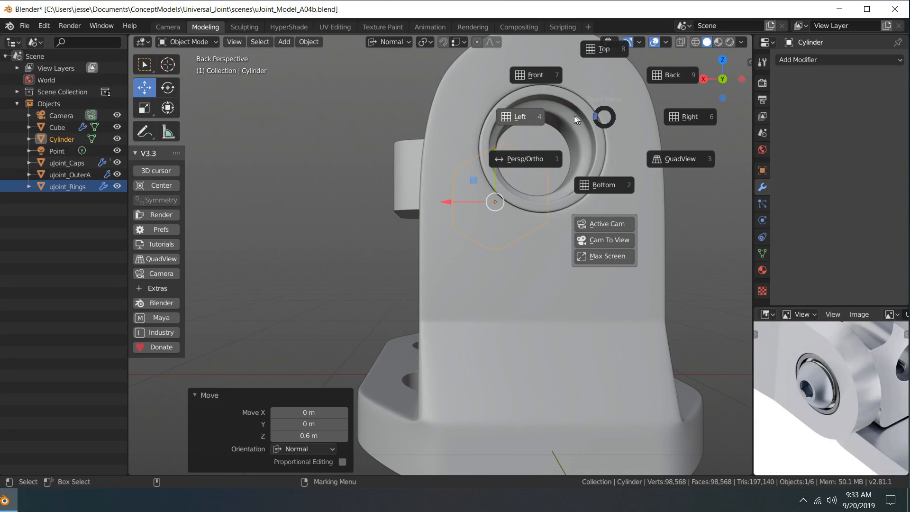
pyautogui.click(548, 80)
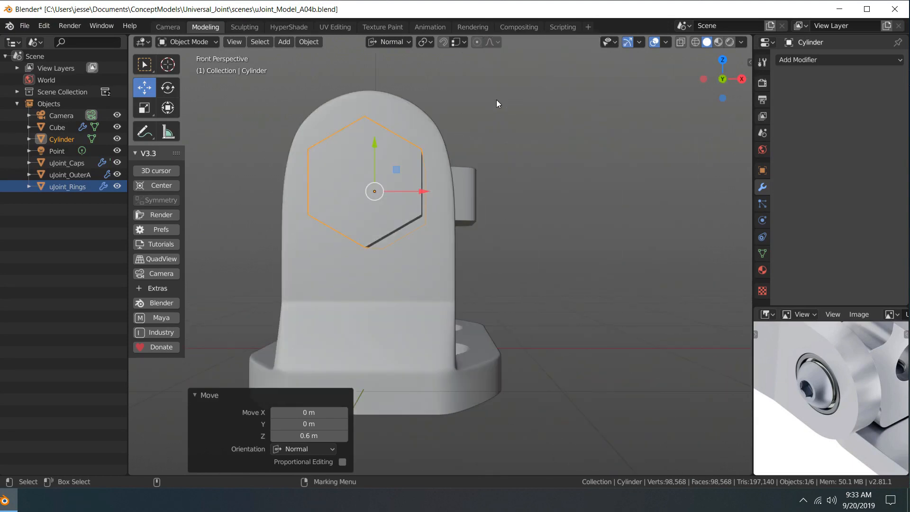
pyautogui.press('`')
pyautogui.click(436, 140)
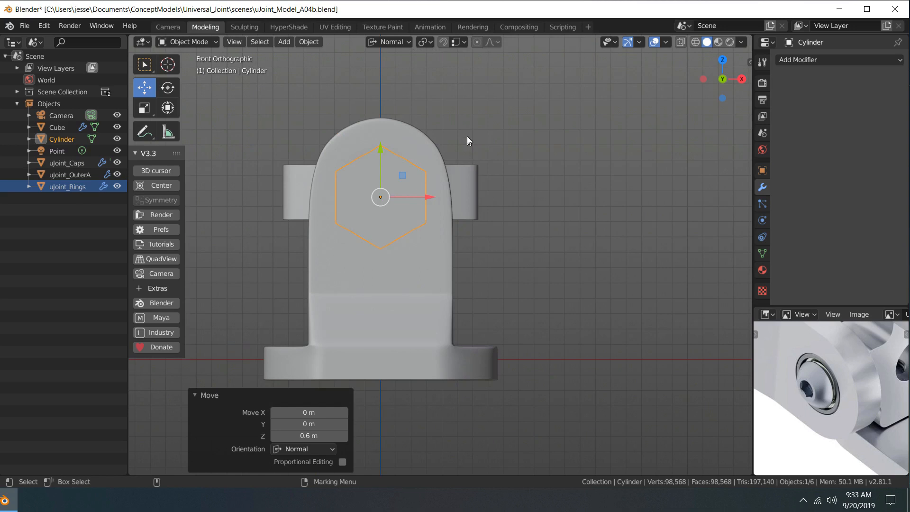
pyautogui.scroll(4, 501, 133)
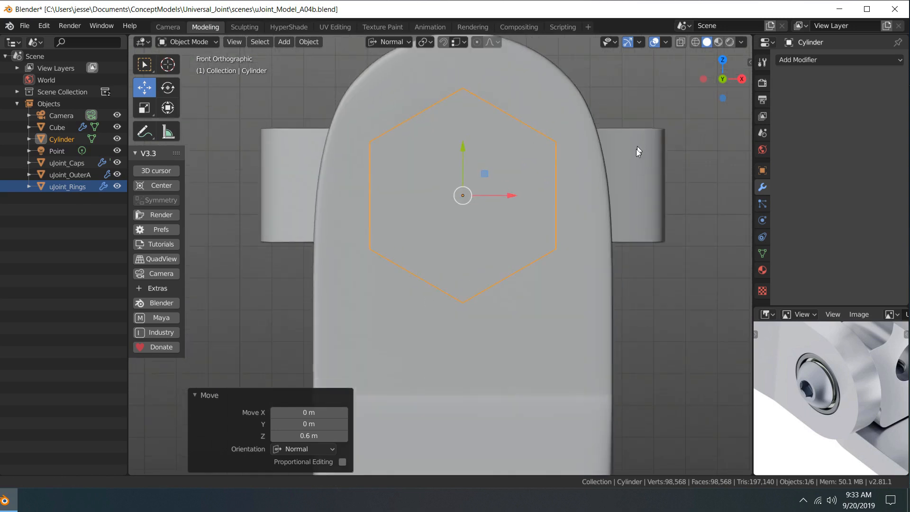
pyautogui.keyDown('alt'); pyautogui.moveTo(636, 147); pyautogui.dragTo(621, 182, button='middle'); pyautogui.keyUp('alt')
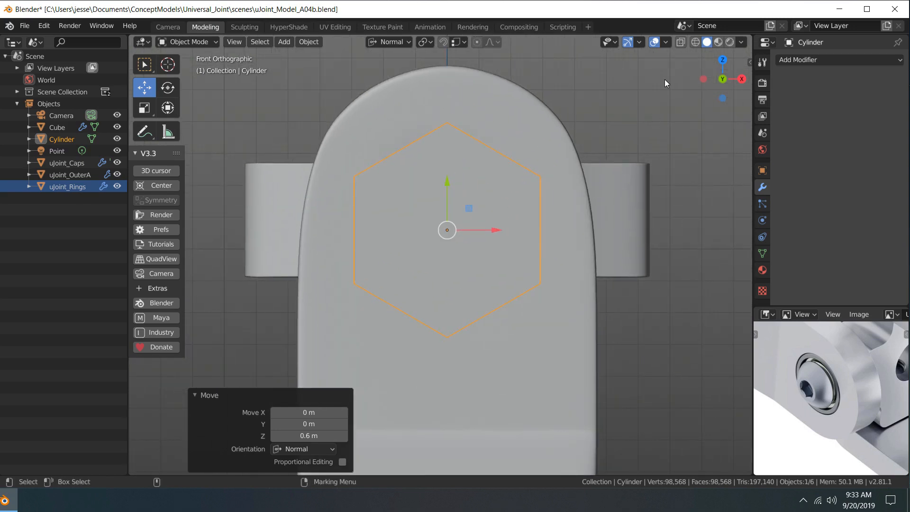
pyautogui.click(695, 42)
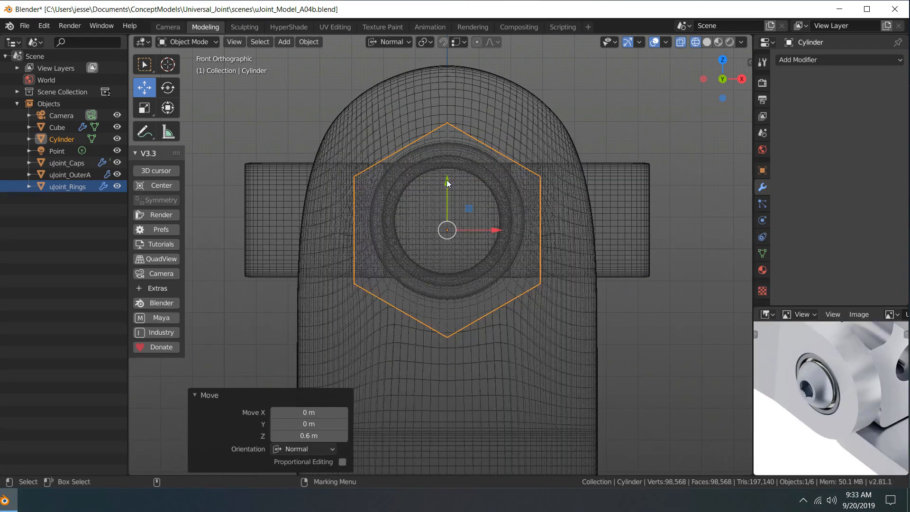
pyautogui.moveTo(447, 180); pyautogui.dragTo(447, 169)
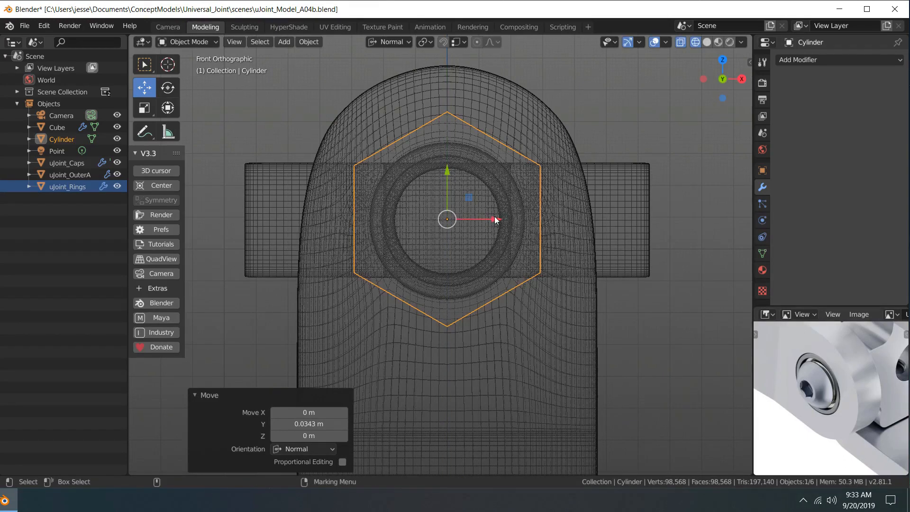
pyautogui.moveTo(495, 219)
pyautogui.mouseDown()
pyautogui.moveTo(487, 201)
pyautogui.moveTo(496, 218)
pyautogui.mouseUp()
# Scale the hexagonal cylinder uniformly by 0.734 so its corners fit the ring around the yoke bore
pyautogui.scroll(-6, 606, 187)
pyautogui.scroll(10, 606, 186)
pyautogui.scroll(-4, 606, 186)
pyautogui.keyDown('shift'); pyautogui.moveTo(605, 186); pyautogui.dragTo(576, 234, button='middle'); pyautogui.keyUp('shift')
pyautogui.moveTo(448, 220)
pyautogui.mouseDown()
pyautogui.moveTo(470, 220)
pyautogui.moveTo(457, 225)
pyautogui.mouseUp()
pyautogui.press('r')
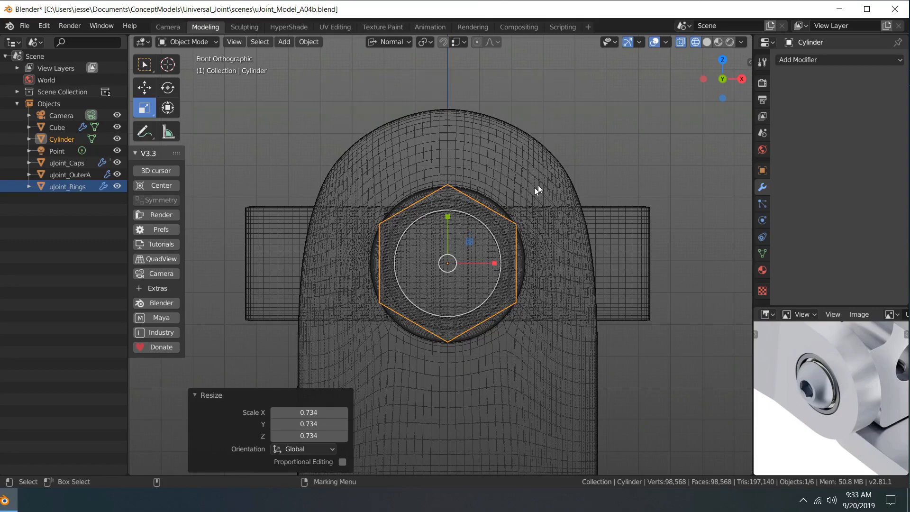
pyautogui.press('q')
# Return to a solid perspective view and move the hexagonal cylinder 0.0323 m outward along normal Z
pyautogui.press('space')
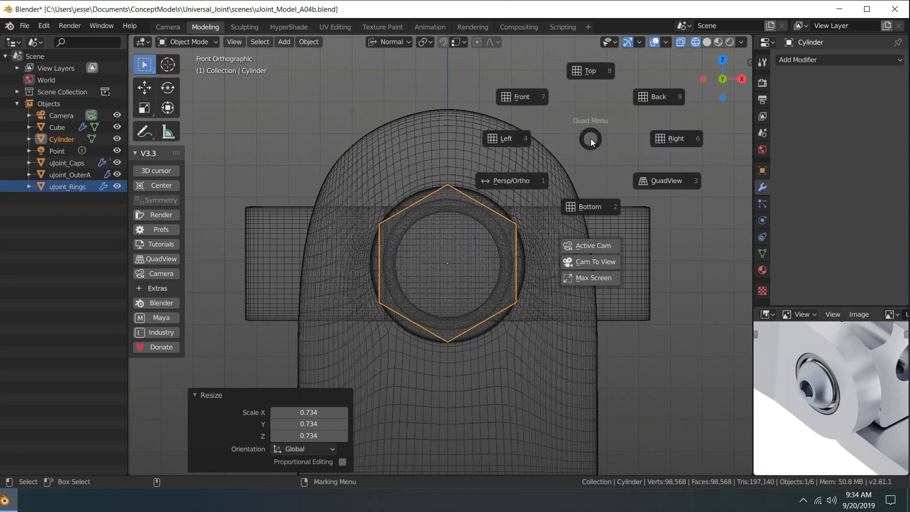
pyautogui.click(521, 185)
pyautogui.moveTo(527, 112); pyautogui.dragTo(558, 144, button='middle')
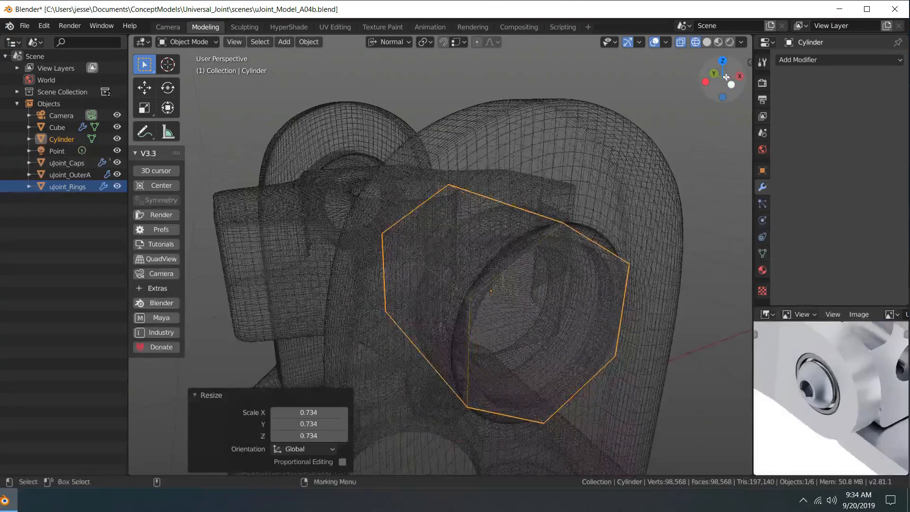
pyautogui.click(707, 42)
pyautogui.scroll(-5, 661, 147)
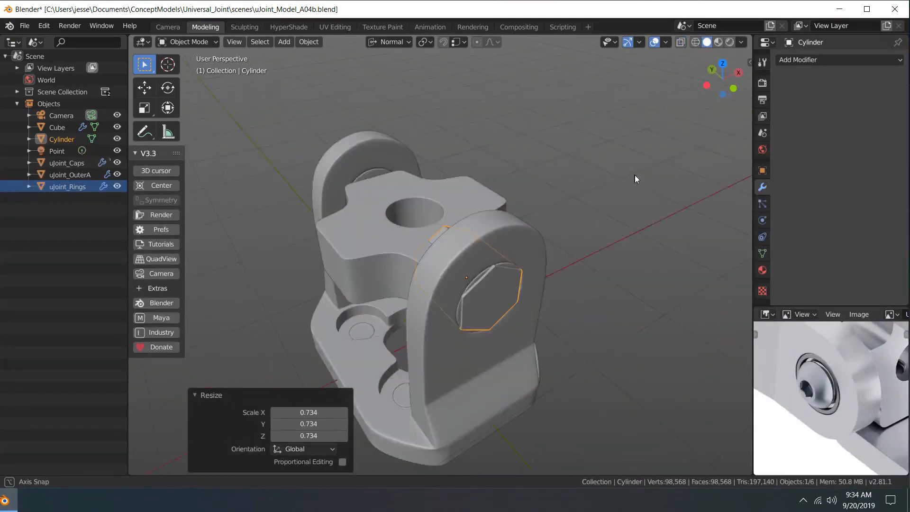
pyautogui.moveTo(635, 175); pyautogui.dragTo(659, 157, button='middle')
pyautogui.press('w')
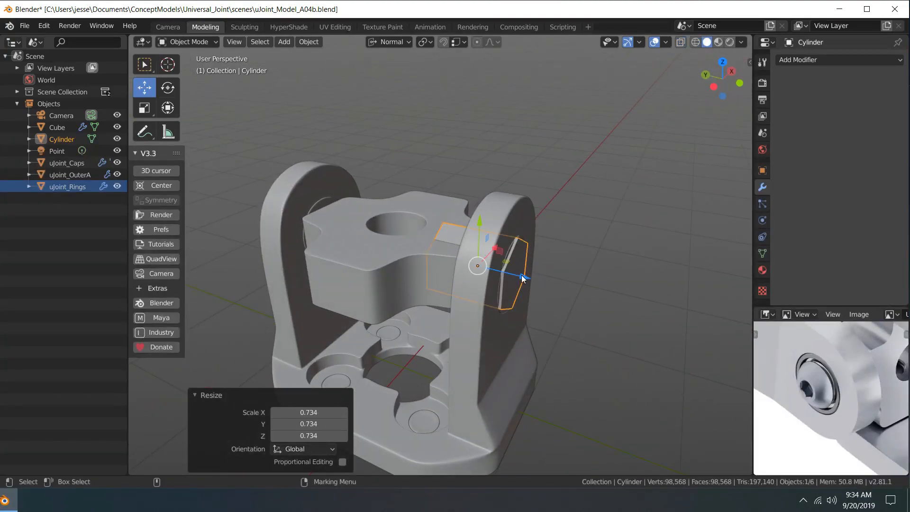
pyautogui.moveTo(522, 278)
pyautogui.mouseDown()
pyautogui.moveTo(537, 275)
pyautogui.moveTo(528, 274)
pyautogui.mouseUp()
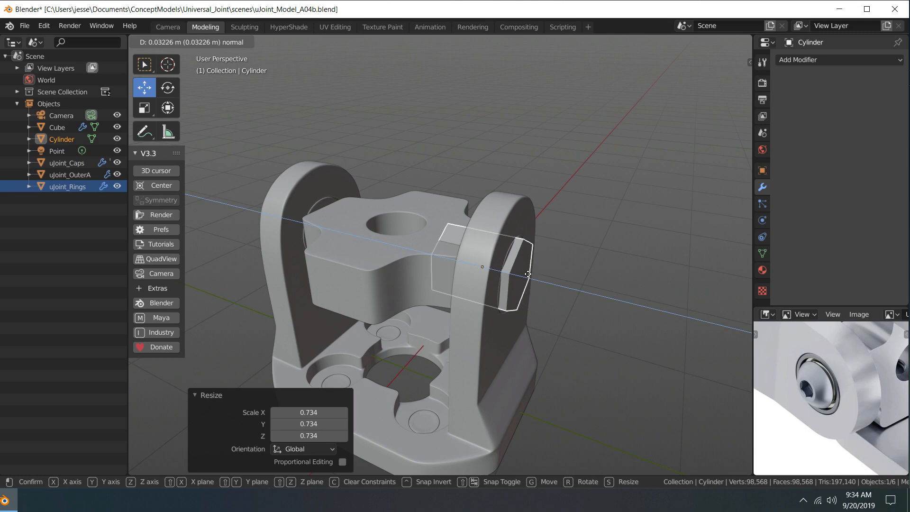
pyautogui.moveTo(528, 274); pyautogui.dragTo(528, 273)
pyautogui.scroll(4, 625, 248)
pyautogui.scroll(-4, 624, 249)
pyautogui.keyDown('alt'); pyautogui.moveTo(630, 232); pyautogui.dragTo(562, 220, button='middle'); pyautogui.keyUp('alt')
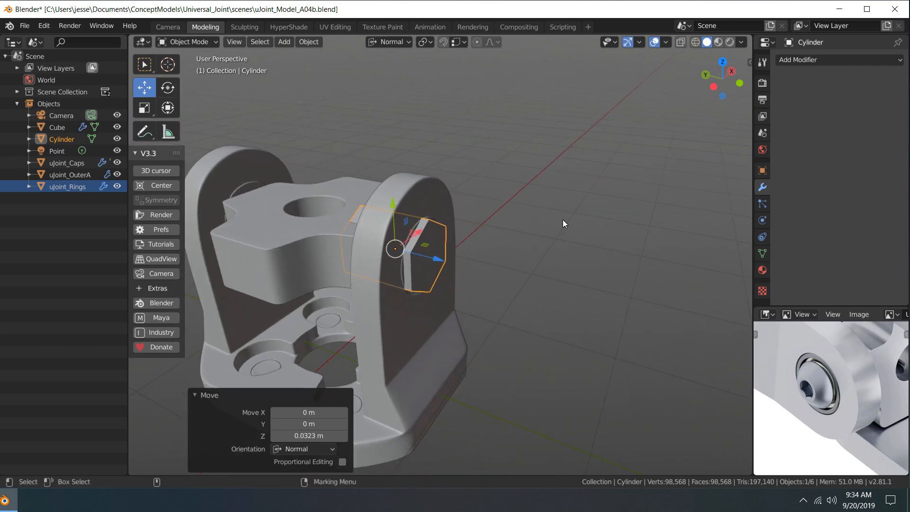
# Isolate the hexagonal cylinder in local view and enter face editing on its mesh
pyautogui.press('KP_Divide')
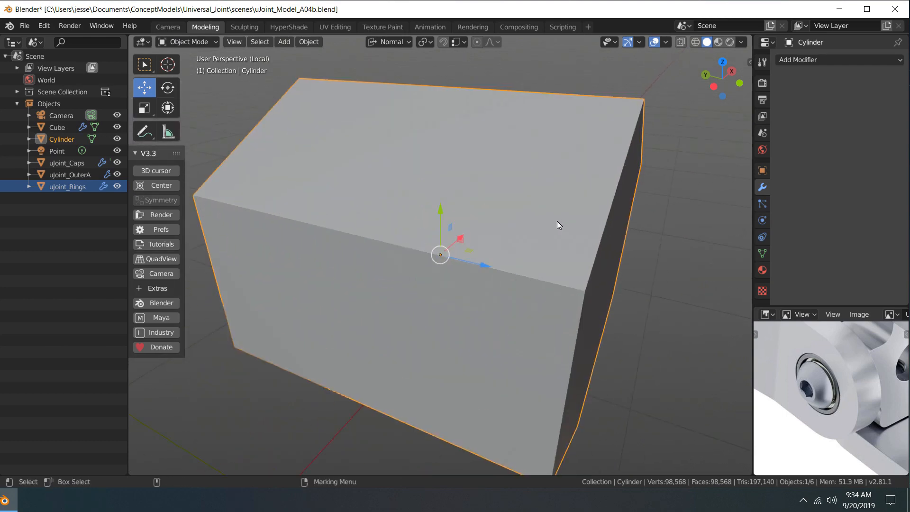
pyautogui.press('w')
pyautogui.rightClick(455, 202)
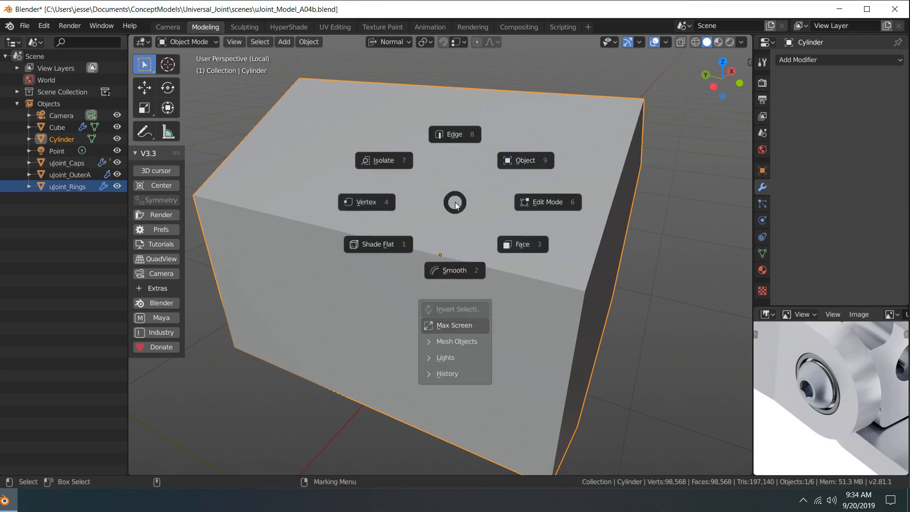
pyautogui.click(506, 244)
pyautogui.scroll(-4, 453, 219)
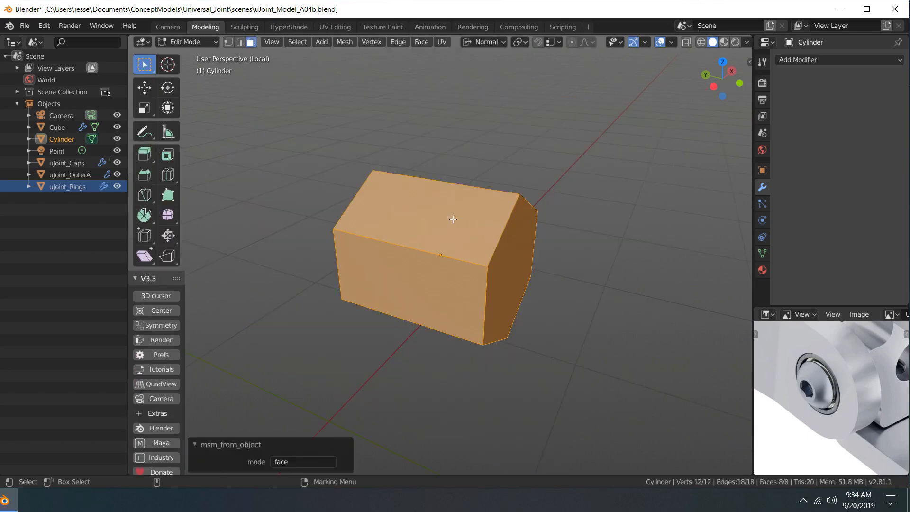
# Cut two edge loops around the cylinder near its outer end, slid to factors of -0.891 and about -0.864
pyautogui.hotkey('ctrl', 'r')
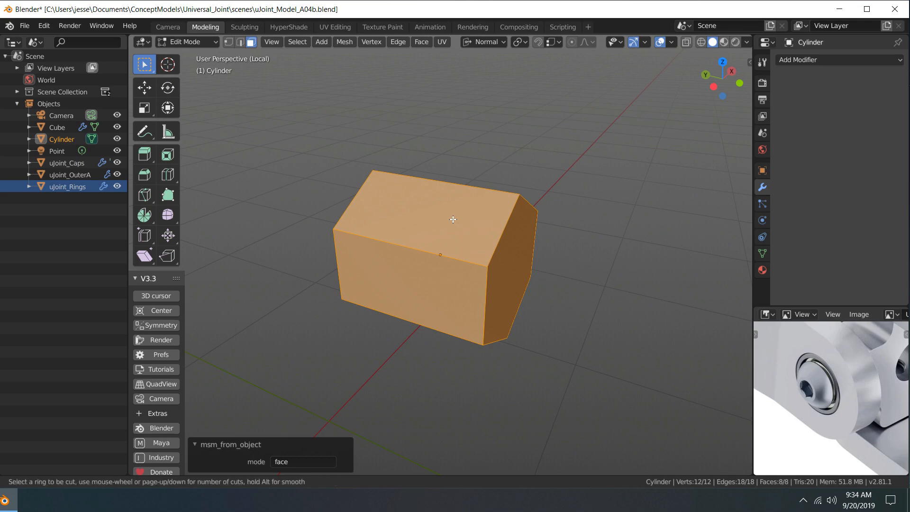
pyautogui.click(460, 186)
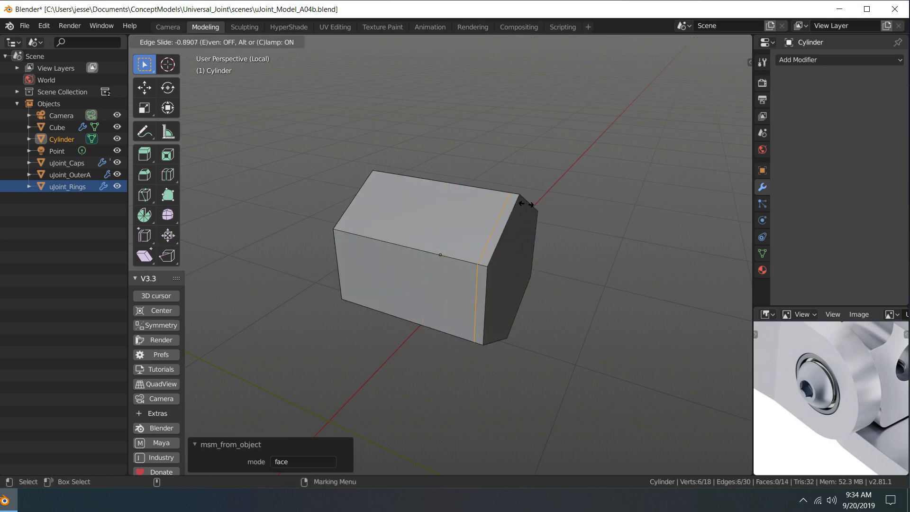
pyautogui.click(526, 204)
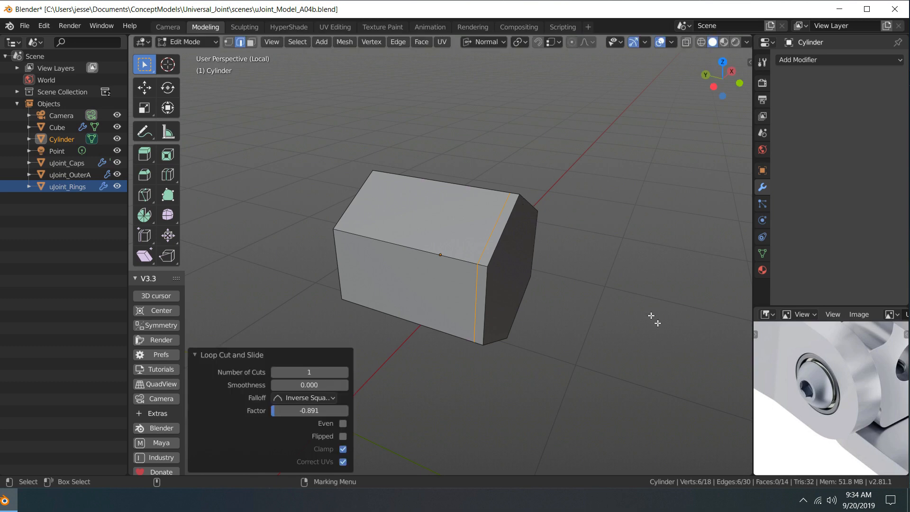
pyautogui.scroll(4, 806, 403)
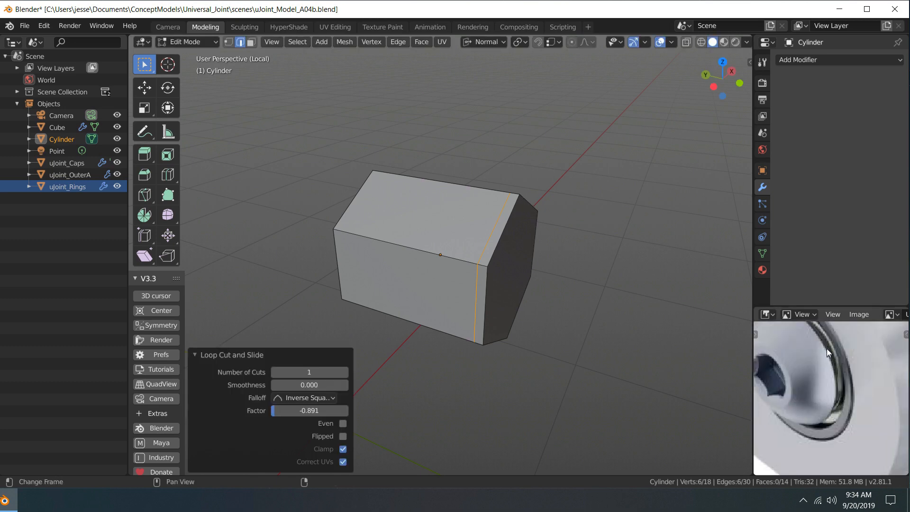
pyautogui.hotkey('ctrl', 'r')
pyautogui.click(462, 263)
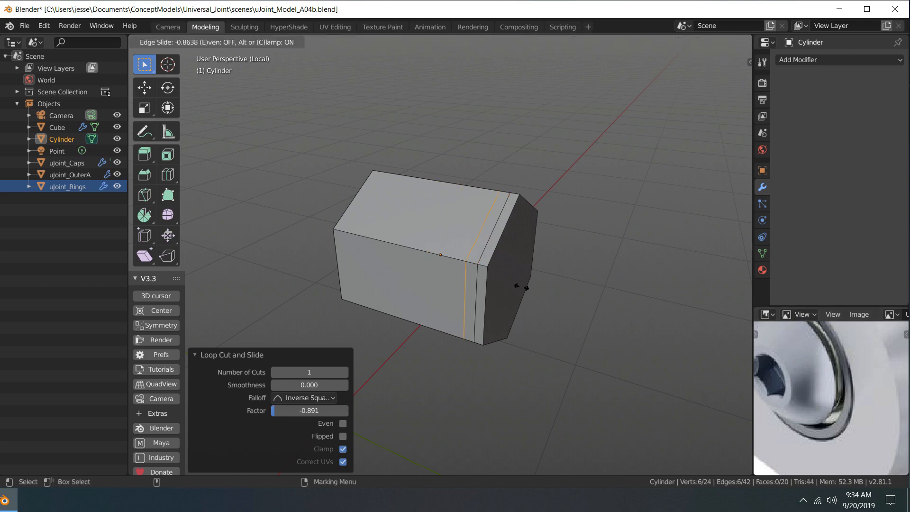
pyautogui.click(522, 287)
# Scale the inner of the two new loops together with the back end's edge loop uniformly by 0.850, leaving a wider flange
pyautogui.moveTo(548, 223); pyautogui.dragTo(584, 224, button='middle')
pyautogui.keyDown('alt'); pyautogui.keyDown('shift'); pyautogui.click(353, 222); pyautogui.keyUp('shift'); pyautogui.keyUp('alt')
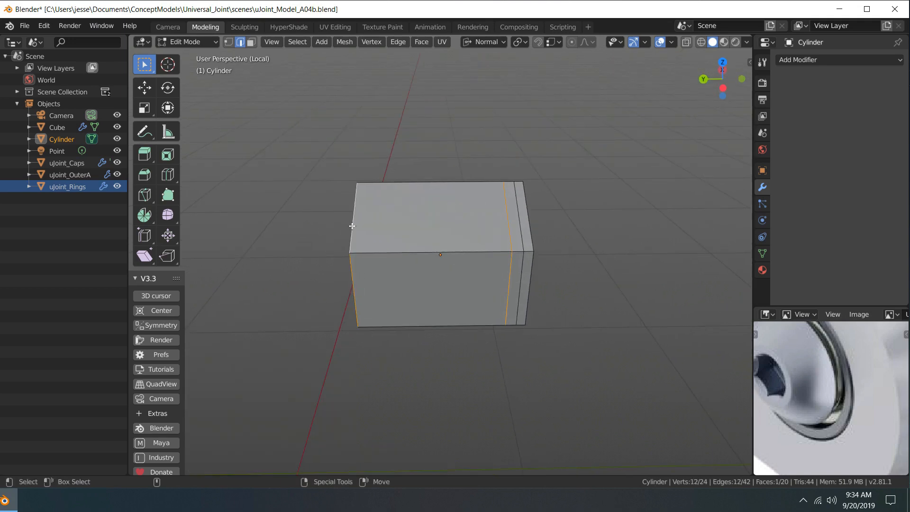
pyautogui.moveTo(496, 137)
pyautogui.mouseDown(button='middle')
pyautogui.moveTo(559, 161)
pyautogui.moveTo(486, 136)
pyautogui.mouseUp(button='middle')
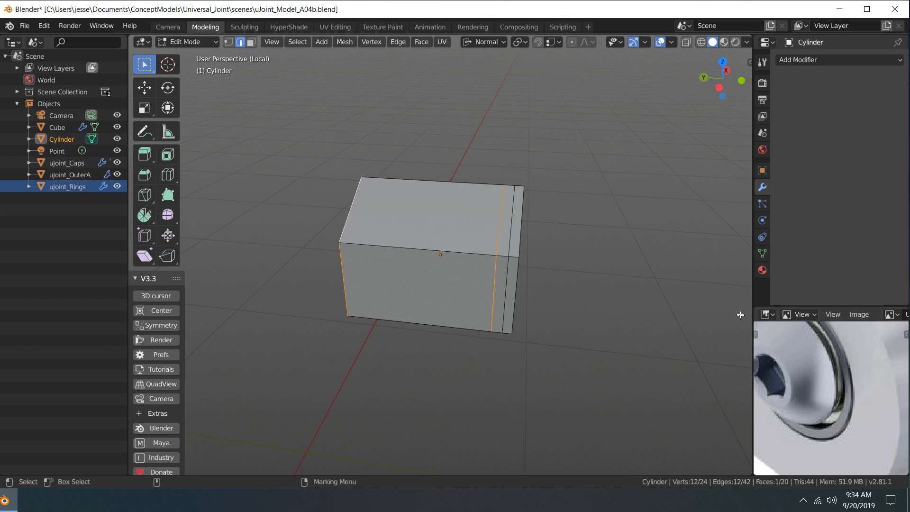
pyautogui.moveTo(555, 223); pyautogui.dragTo(600, 179, button='middle')
pyautogui.moveTo(458, 211); pyautogui.dragTo(386, 239, button='middle')
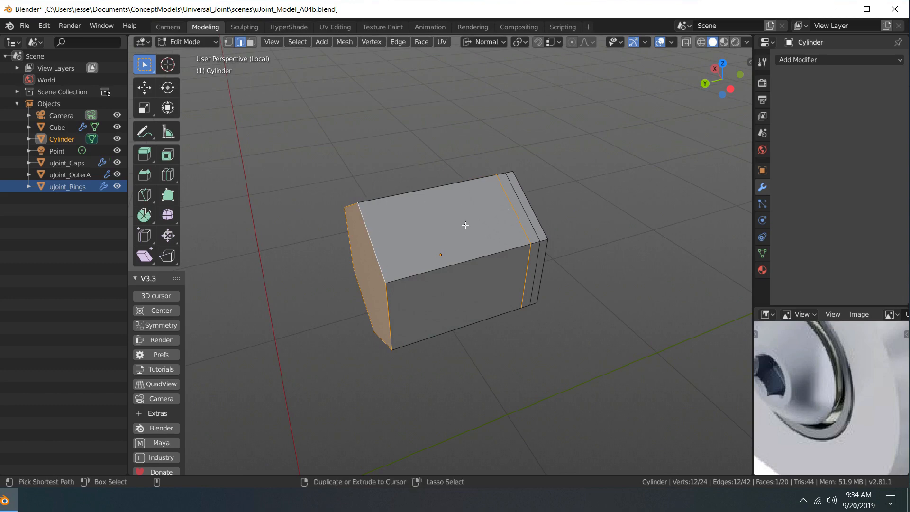
pyautogui.hotkey('shift', 'space')
pyautogui.press('s')
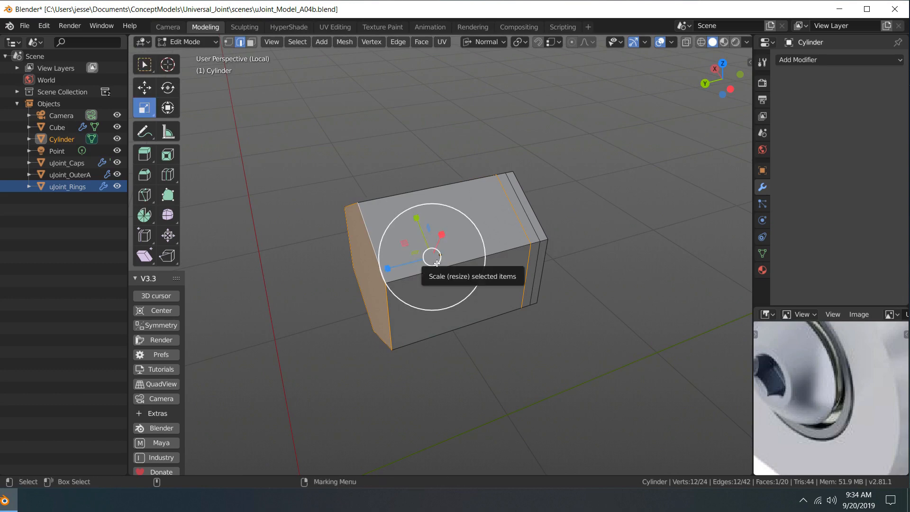
pyautogui.moveTo(441, 257); pyautogui.dragTo(417, 265)
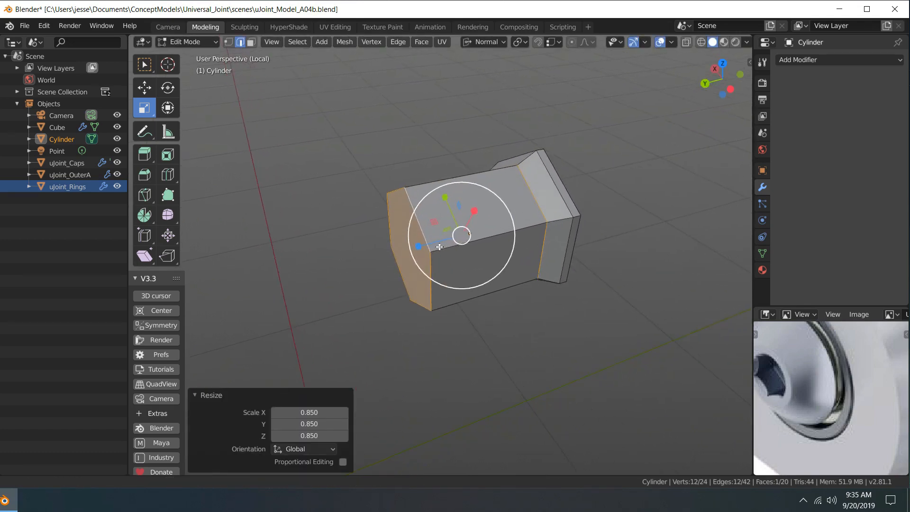
pyautogui.moveTo(479, 237); pyautogui.dragTo(497, 219)
pyautogui.hotkey('ctrl', 'z')
# Move the narrowed shaft loops -0.0489 m along normal Z toward the flange, and clear the selection
pyautogui.moveTo(579, 193); pyautogui.dragTo(559, 181, button='middle')
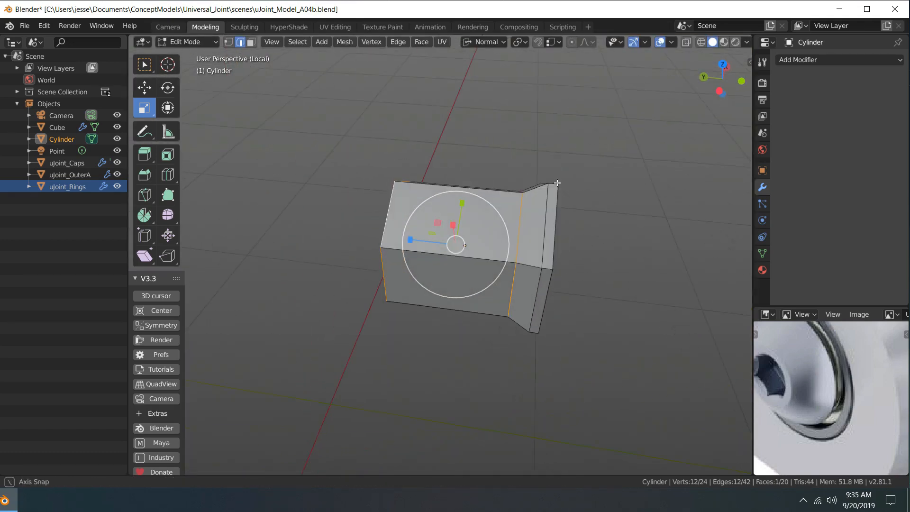
pyautogui.press('w')
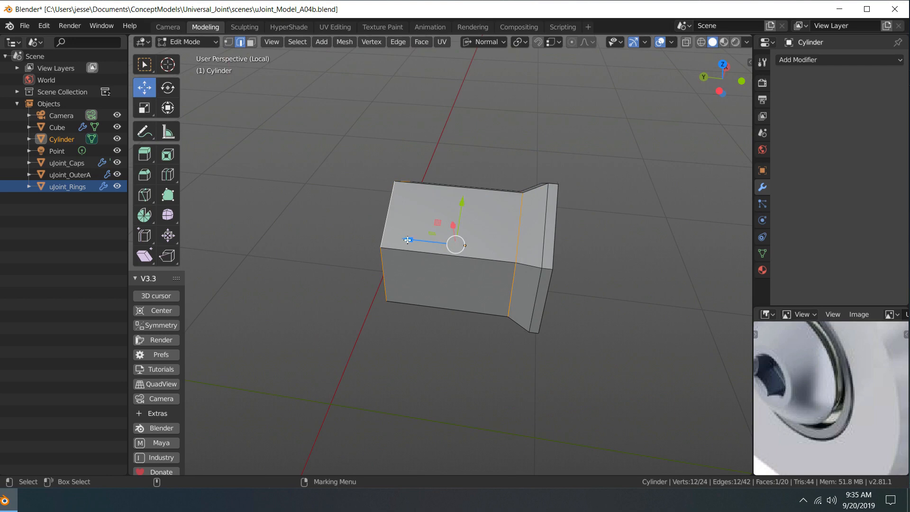
pyautogui.moveTo(408, 239); pyautogui.dragTo(424, 241)
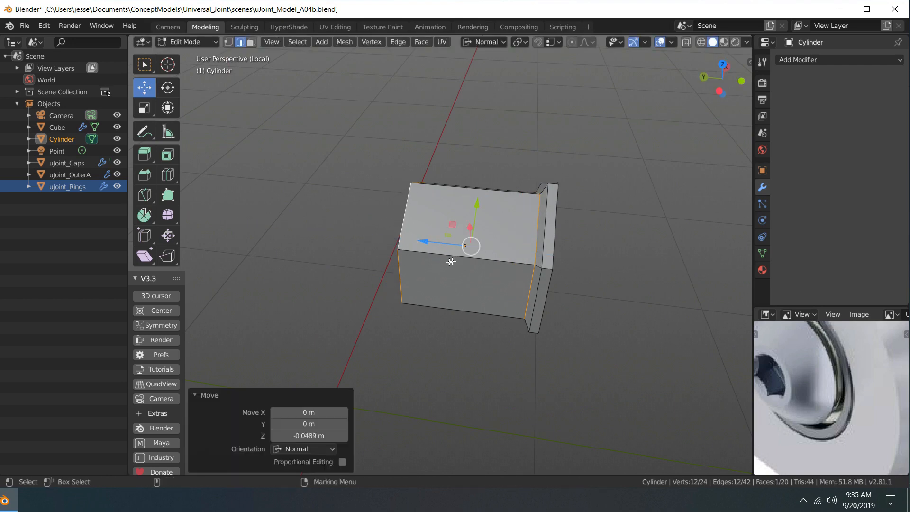
pyautogui.click(492, 135)
# Cut two edge loops around the narrow shaft, one near the flange at factor -0.886 and one near the back end at 0.878
pyautogui.scroll(4, 470, 156)
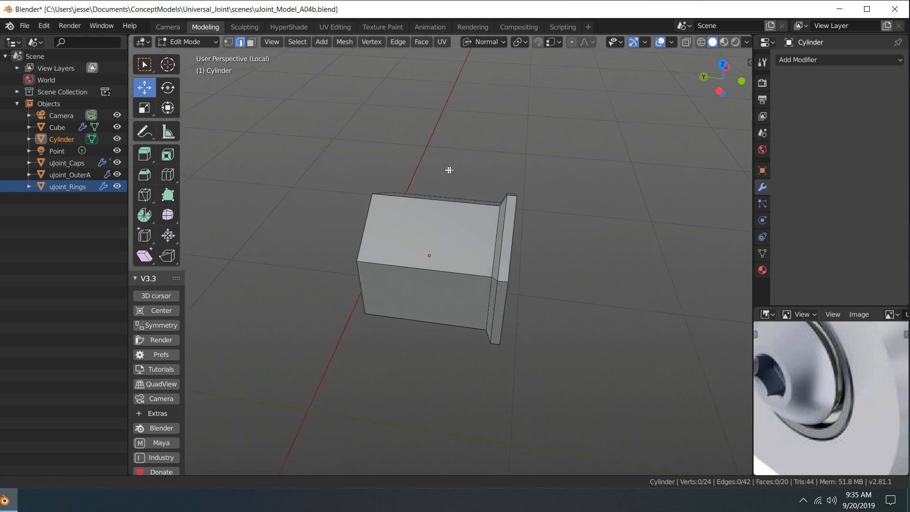
pyautogui.scroll(-5, 446, 169)
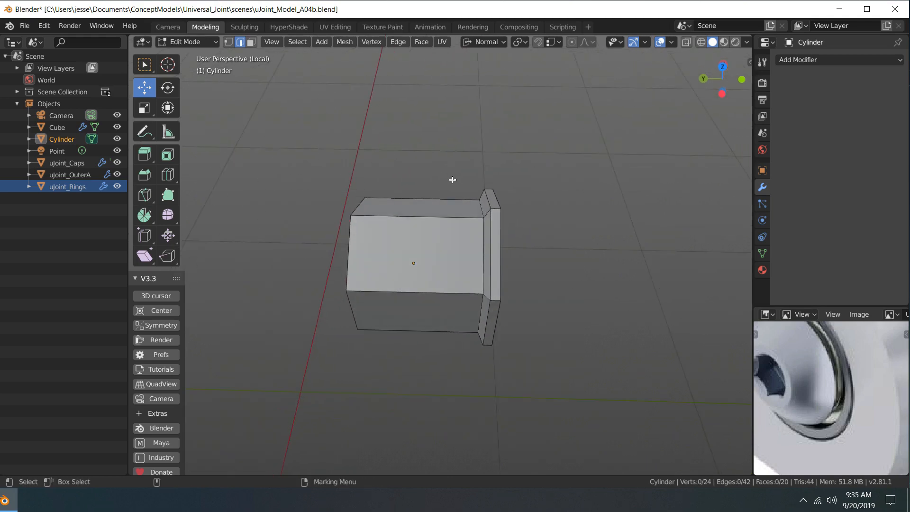
pyautogui.hotkey('ctrl', 'r')
pyautogui.click(471, 215)
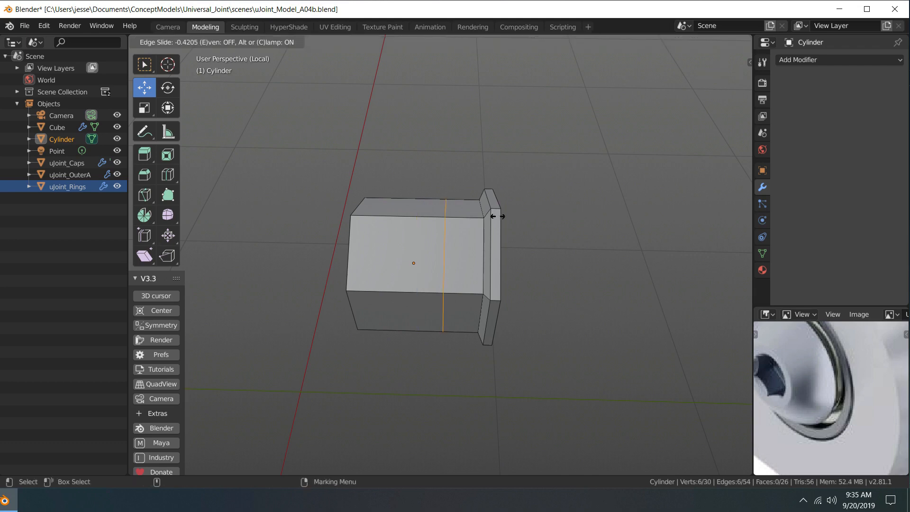
pyautogui.click(529, 221)
pyautogui.hotkey('ctrl', 'r')
pyautogui.click(471, 263)
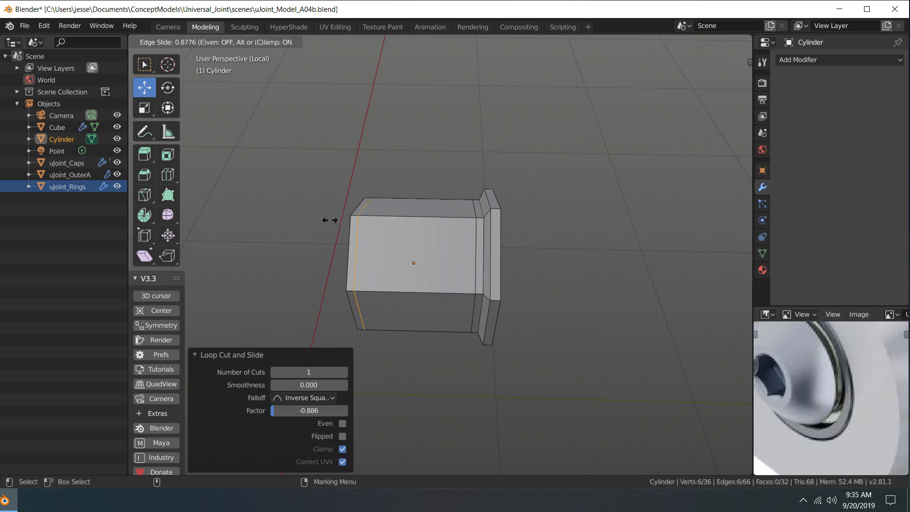
pyautogui.click(329, 220)
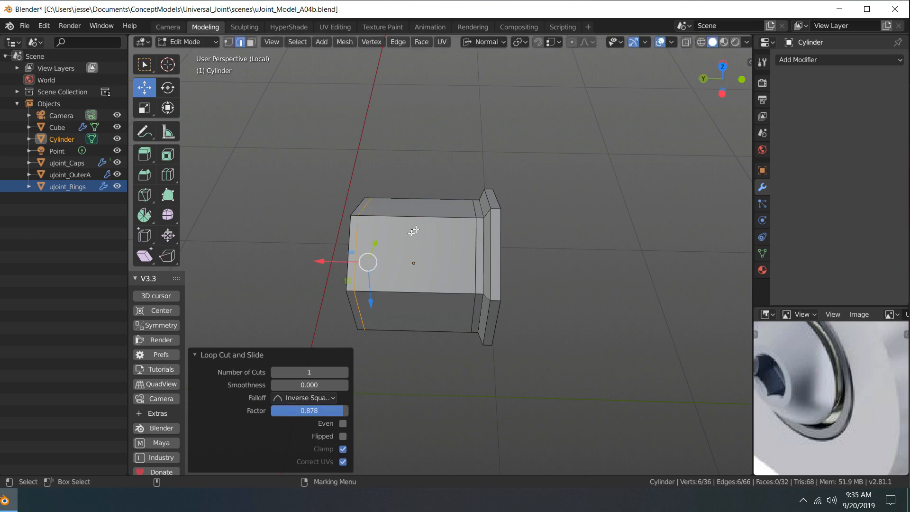
# Extrude the flange's outer hexagonal end face about 0.11 m outward along its normal
pyautogui.moveTo(567, 164); pyautogui.dragTo(523, 138, button='middle')
pyautogui.press('w')
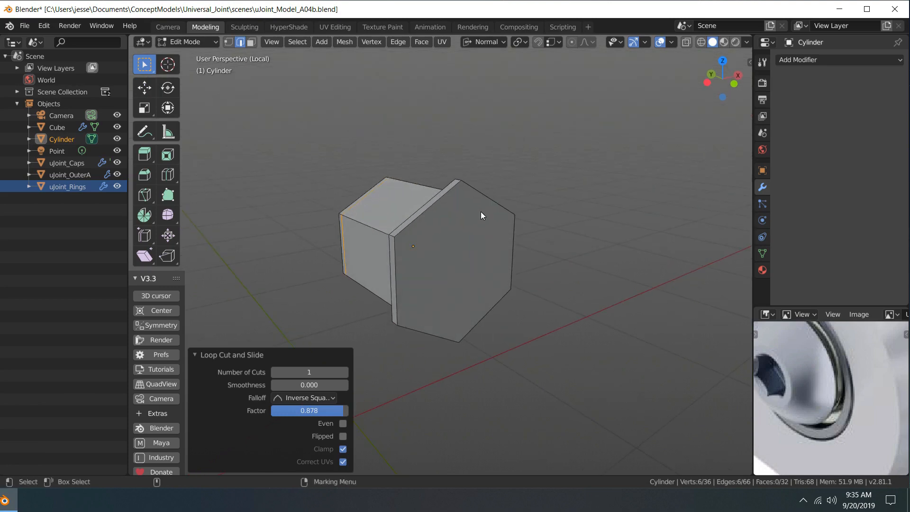
pyautogui.moveTo(482, 216); pyautogui.dragTo(531, 243, button='right')
pyautogui.click(483, 246)
pyautogui.moveTo(552, 212); pyautogui.dragTo(581, 199, button='middle')
pyautogui.press('e')
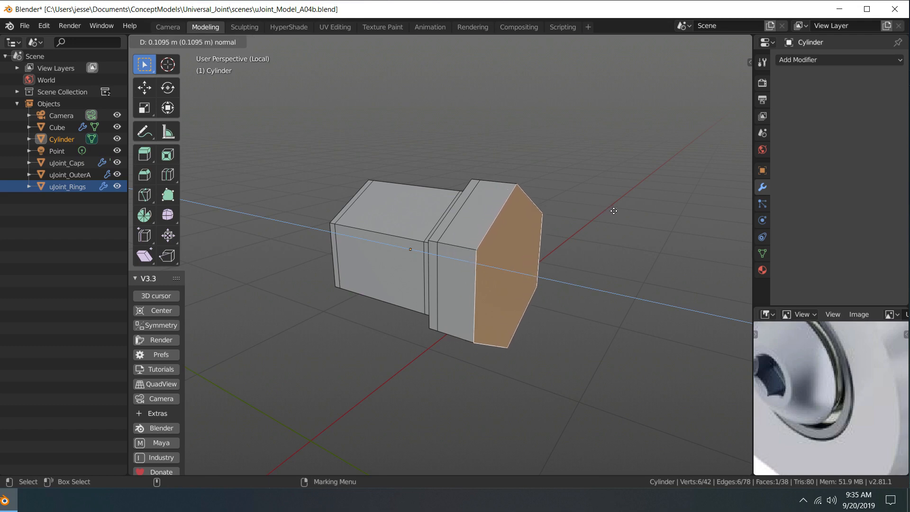
pyautogui.click(614, 212)
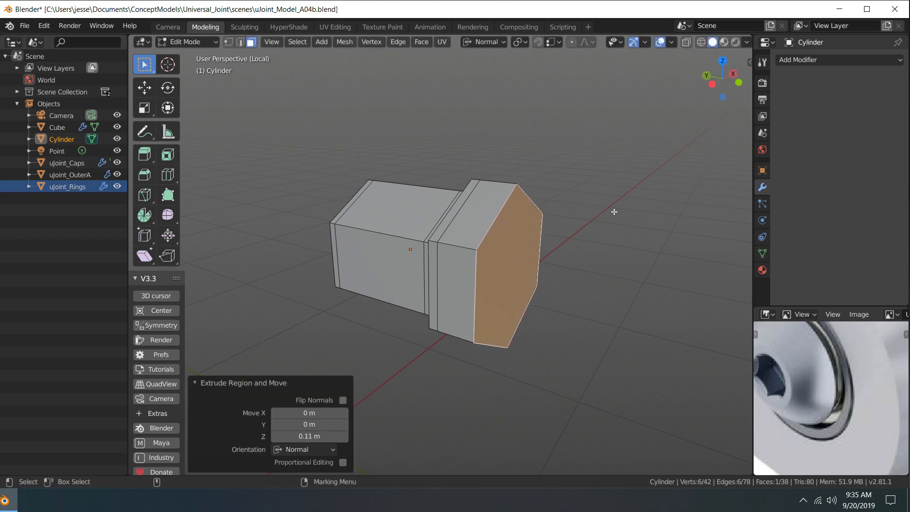
# Scale the extruded end face uniformly to 0.588 to taper the screw head
pyautogui.moveTo(614, 211); pyautogui.dragTo(517, 268, button='middle')
pyautogui.press('r')
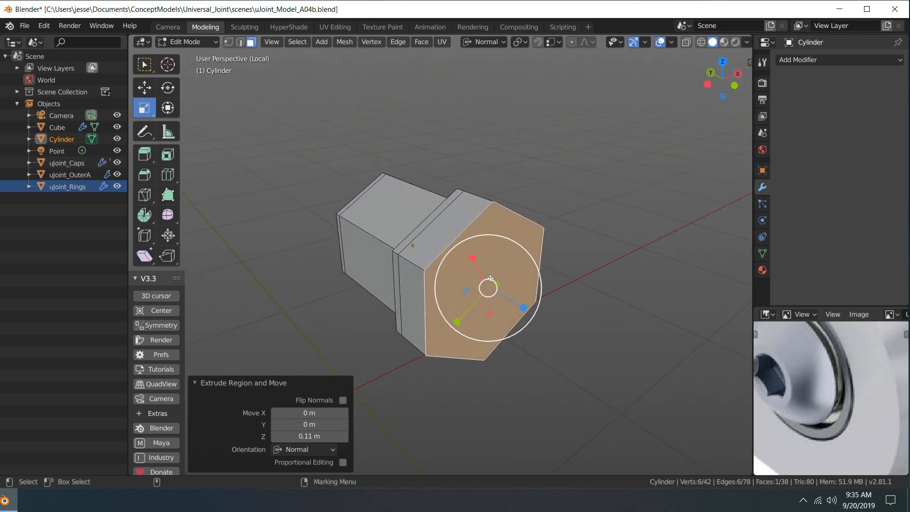
pyautogui.press('s')
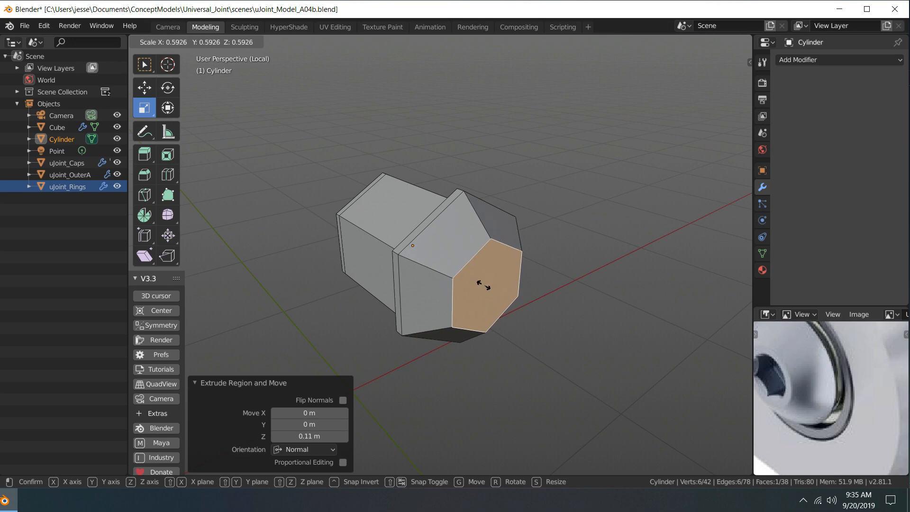
pyautogui.click(479, 287)
pyautogui.keyDown('shift'); pyautogui.moveTo(482, 286); pyautogui.dragTo(588, 206, button='middle'); pyautogui.keyUp('shift')
pyautogui.press('w')
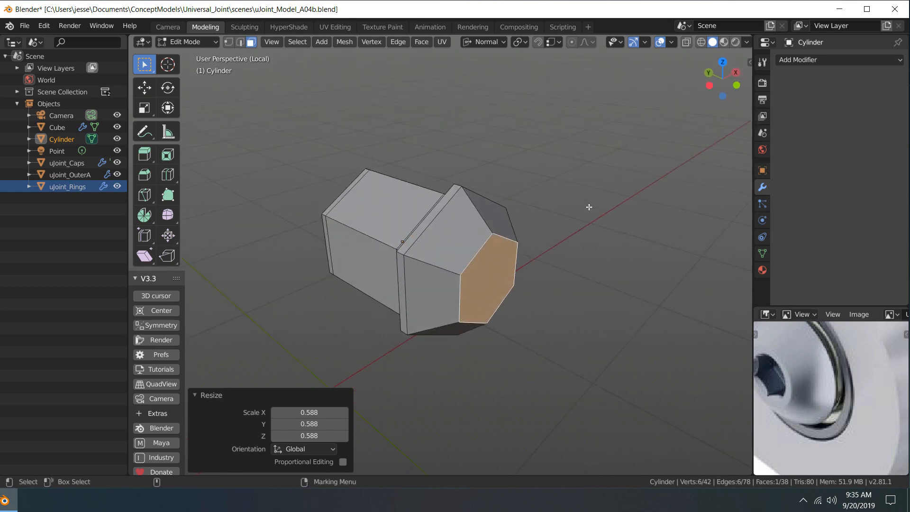
# Scale the selected hexagonal end face of the cylinder down uniformly by a factor of 0.923
pyautogui.press('e')
pyautogui.press('r')
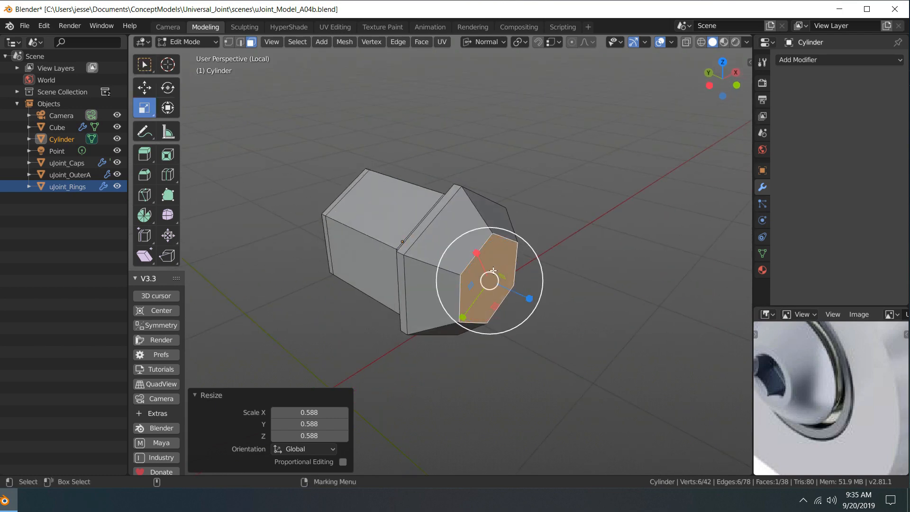
pyautogui.moveTo(493, 273); pyautogui.dragTo(489, 273)
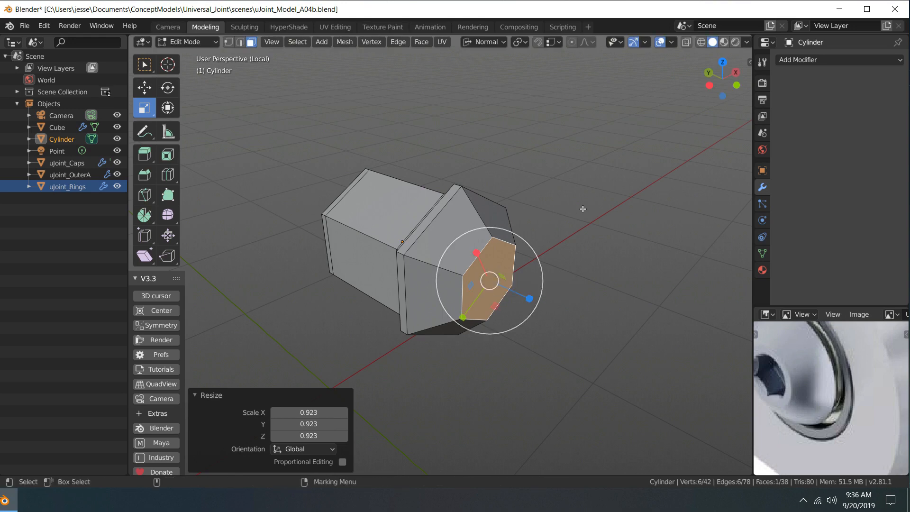
pyautogui.press('q')
# Delete the hexagonal end face to leave an open hole in the tapered end
pyautogui.moveTo(594, 208); pyautogui.dragTo(595, 182, button='middle')
pyautogui.scroll(5, 578, 216)
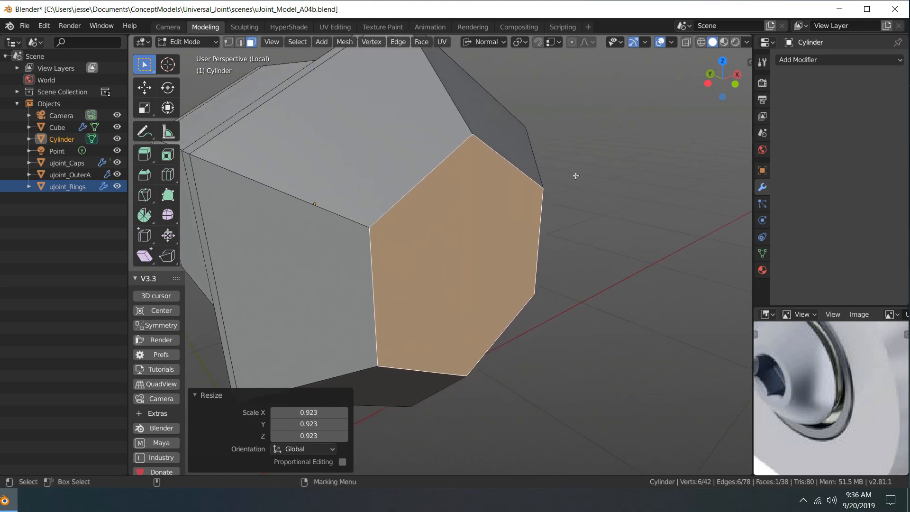
pyautogui.press('Delete')
# Select two opposite edges of the hexagonal opening in edge mode and fill a face between them
pyautogui.moveTo(582, 216); pyautogui.dragTo(534, 215, button='middle')
pyautogui.rightClick(435, 191)
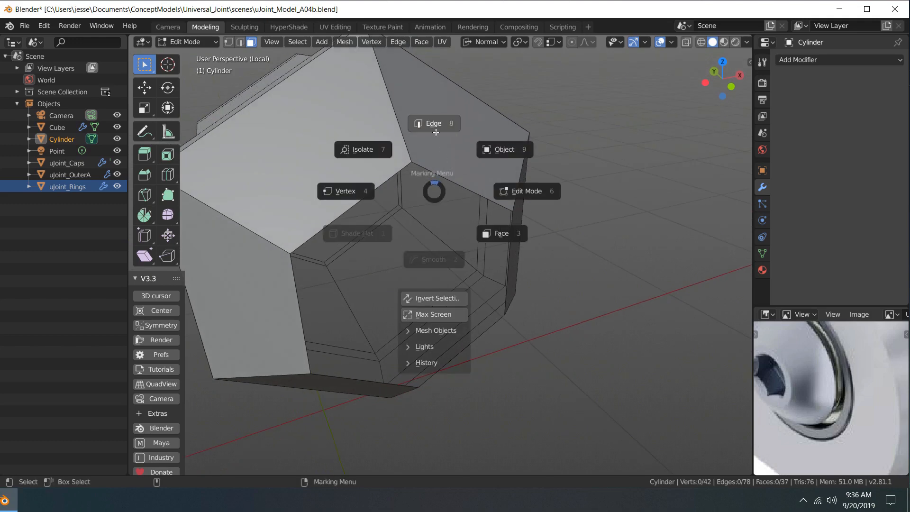
pyautogui.click(436, 131)
pyautogui.click(456, 182)
pyautogui.scroll(-5, 492, 239)
pyautogui.moveTo(492, 239); pyautogui.dragTo(475, 206, button='middle')
pyautogui.keyDown('shift'); pyautogui.click(388, 265); pyautogui.keyUp('shift')
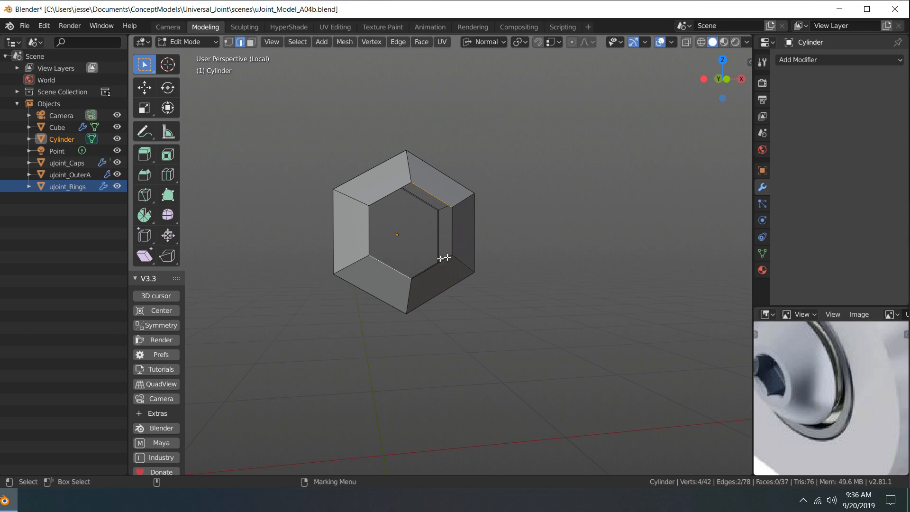
pyautogui.press('f')
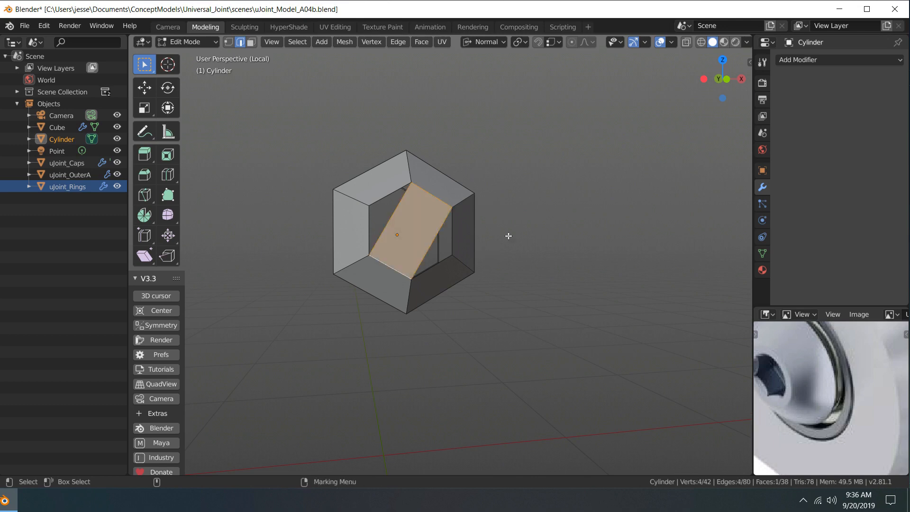
# Add one centred loop cut across the bridging face, parallel to the two hexagon edges it connects
pyautogui.moveTo(509, 235); pyautogui.dragTo(481, 250, button='middle')
pyautogui.scroll(5, 528, 240)
pyautogui.rightClick(469, 248)
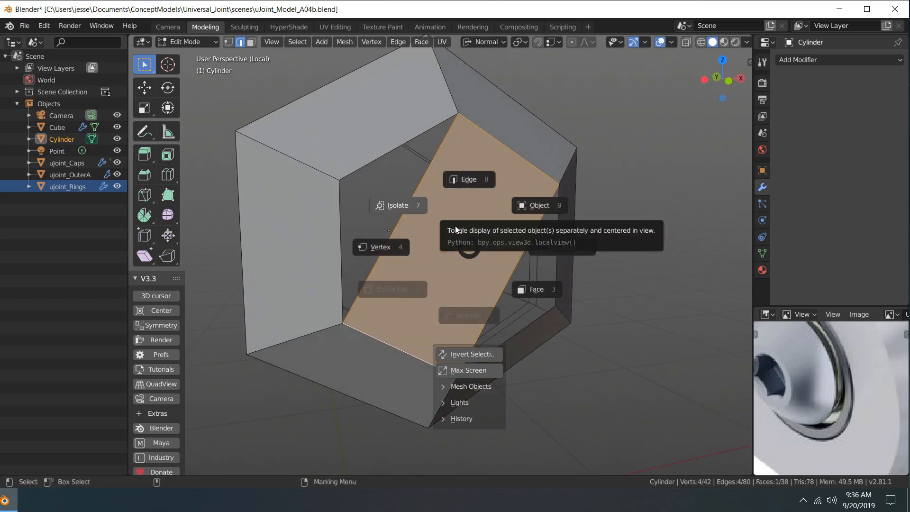
pyautogui.click(468, 253)
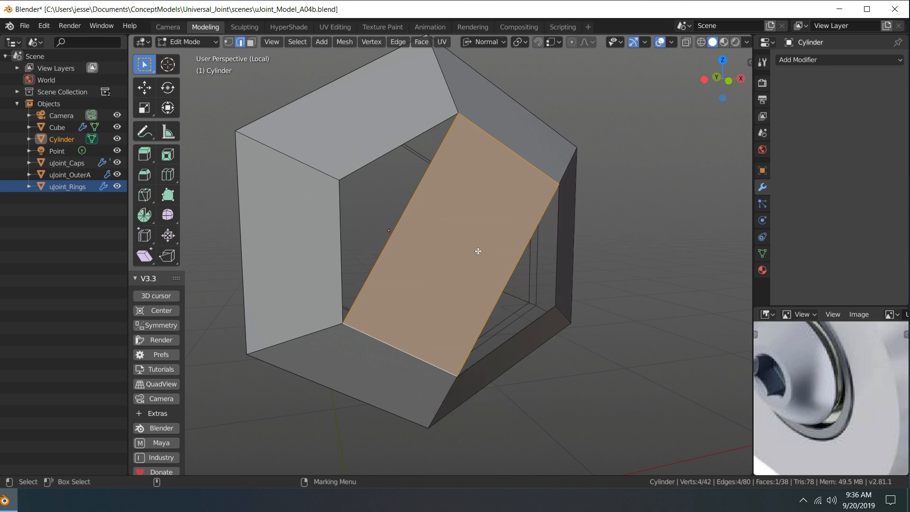
pyautogui.moveTo(524, 209); pyautogui.dragTo(545, 235, button='middle')
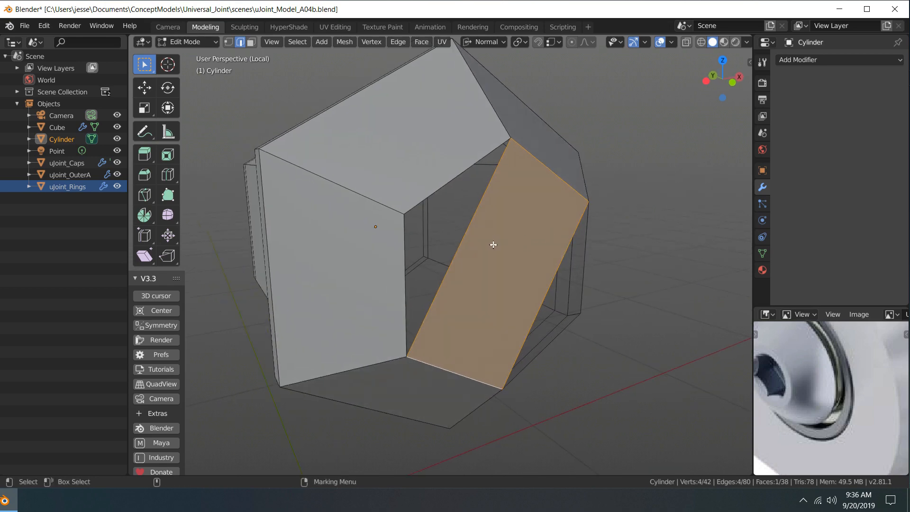
pyautogui.hotkey('ctrl', 'r')
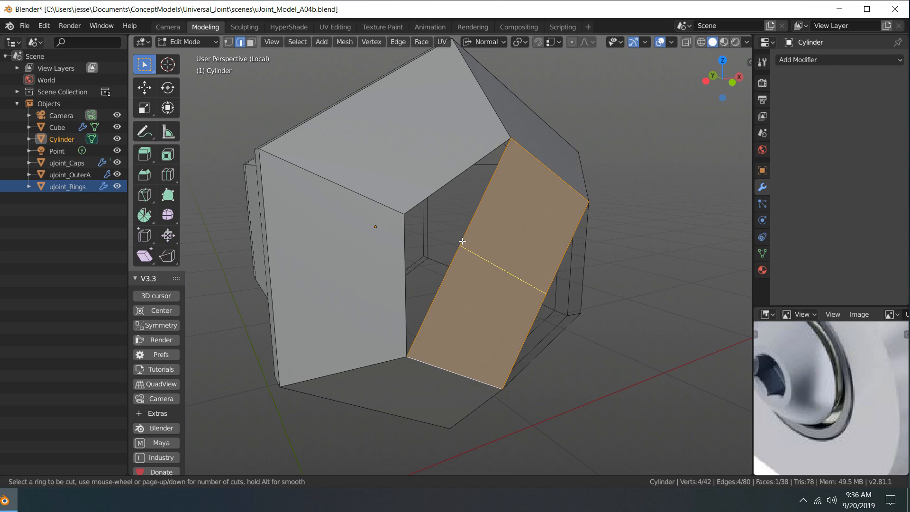
pyautogui.click(462, 242)
pyautogui.click(462, 241)
# Merge the two end vertices of the new cut at their center
pyautogui.moveTo(629, 253); pyautogui.dragTo(540, 258, button='middle')
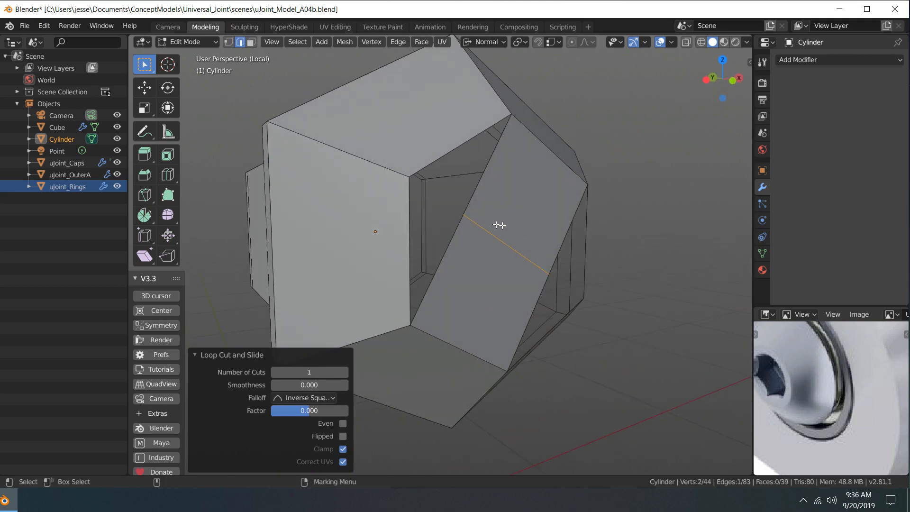
pyautogui.moveTo(654, 209); pyautogui.dragTo(627, 212, button='middle')
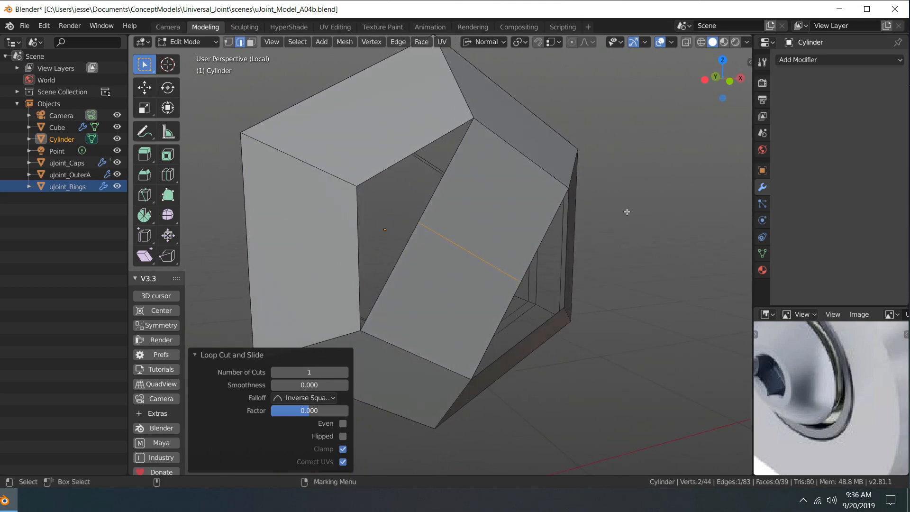
pyautogui.moveTo(416, 239); pyautogui.dragTo(384, 234, button='right')
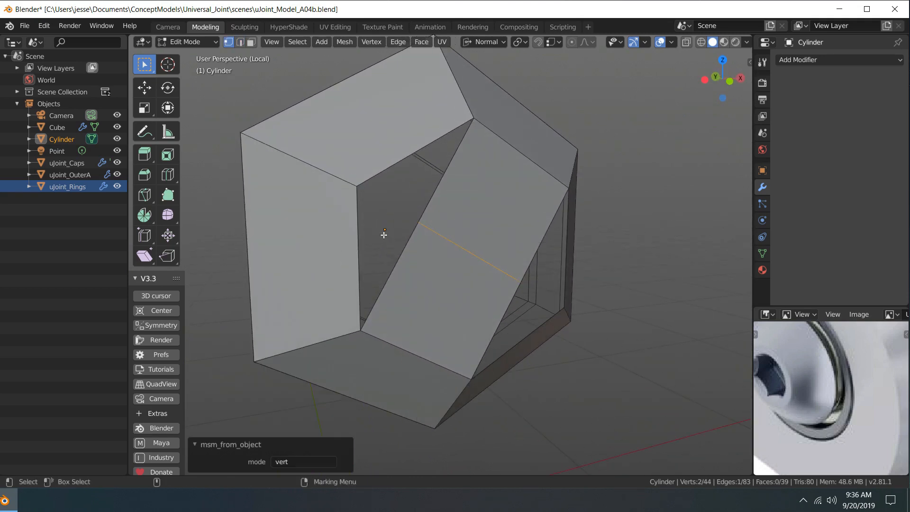
pyautogui.click(418, 223)
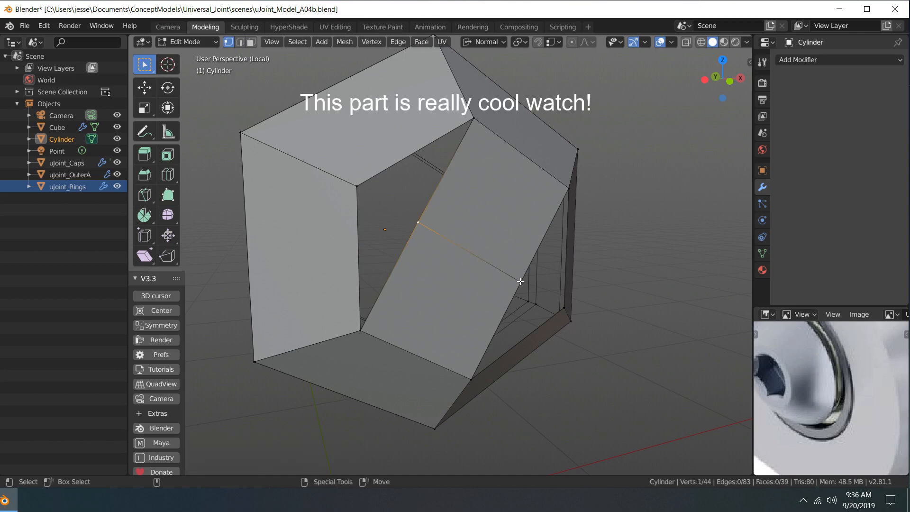
pyautogui.keyDown('shift'); pyautogui.click(520, 282); pyautogui.keyUp('shift')
pyautogui.moveTo(646, 272); pyautogui.dragTo(629, 257, button='middle')
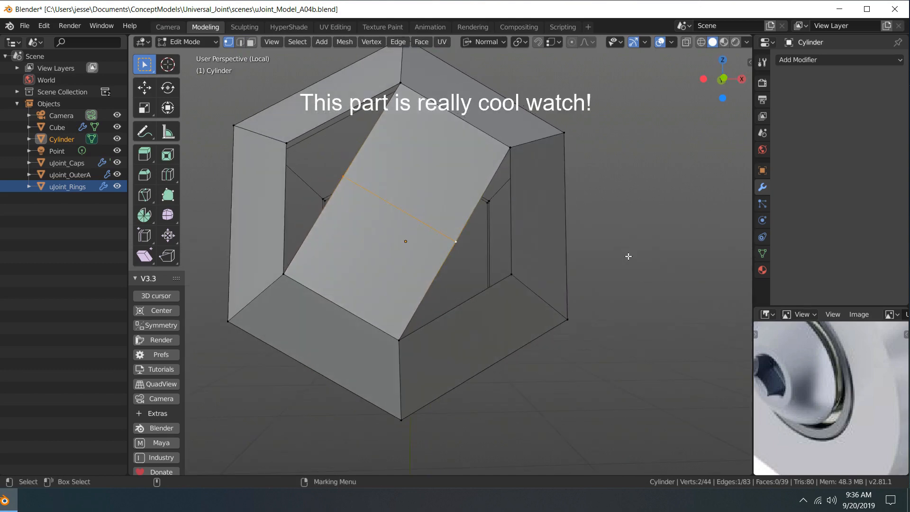
pyautogui.hotkey('alt', 'm')
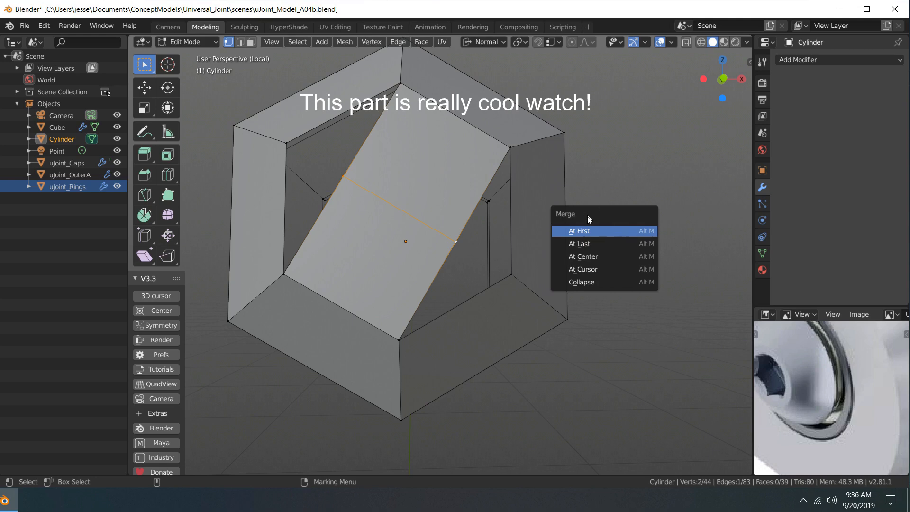
pyautogui.click(598, 257)
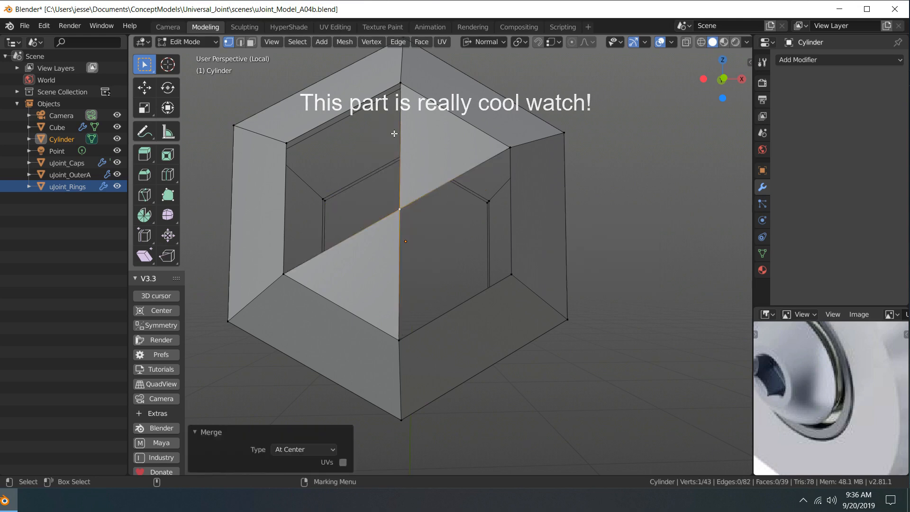
# Fill the two triangular gaps on one side of the center vertex, working in edge selection mode
pyautogui.moveTo(394, 134); pyautogui.dragTo(417, 156, button='middle')
pyautogui.rightClick(486, 198)
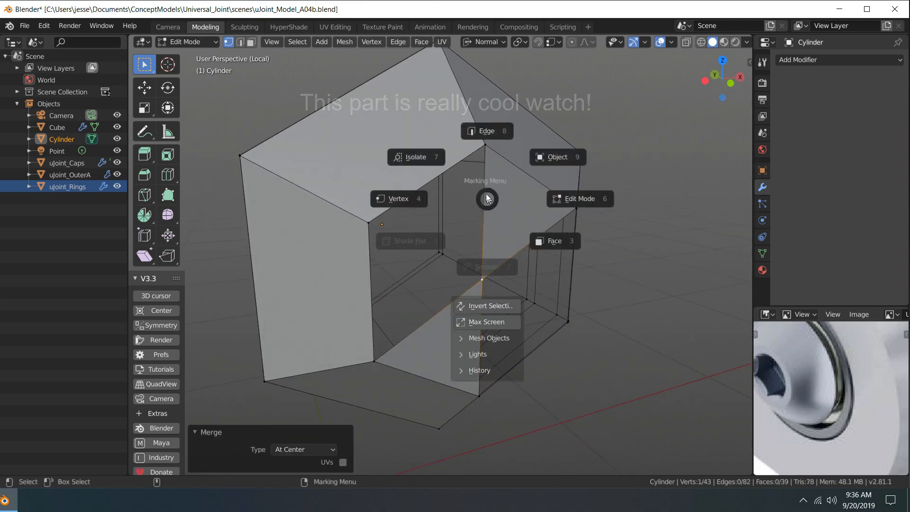
pyautogui.click(476, 140)
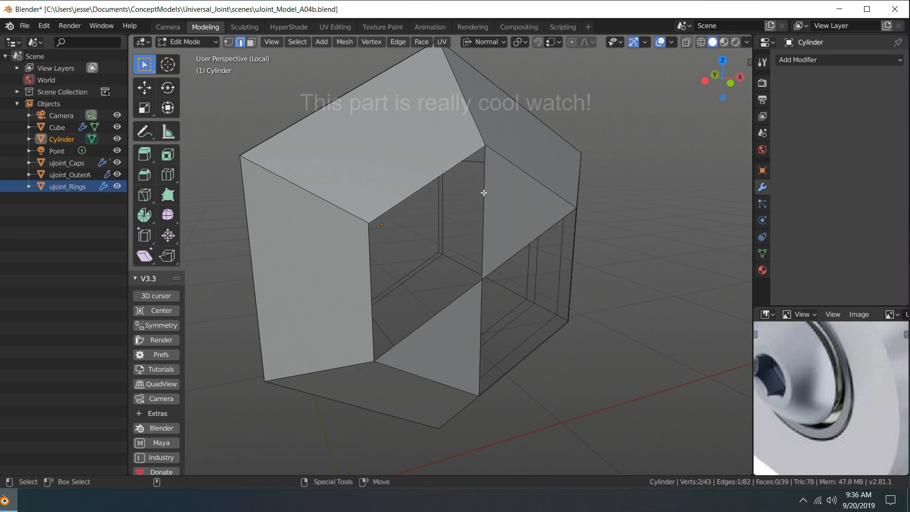
pyautogui.press('f')
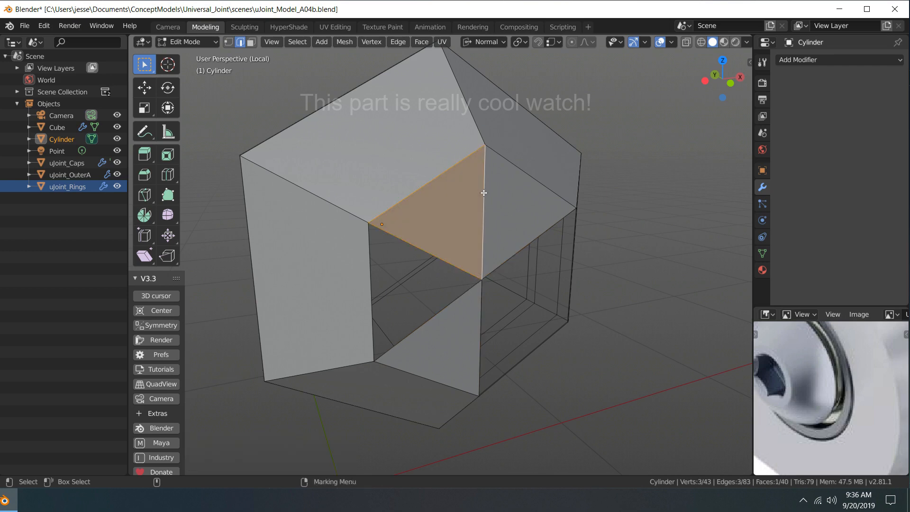
pyautogui.click(367, 272)
pyautogui.keyDown('shift'); pyautogui.click(416, 319); pyautogui.keyUp('shift')
pyautogui.press('f')
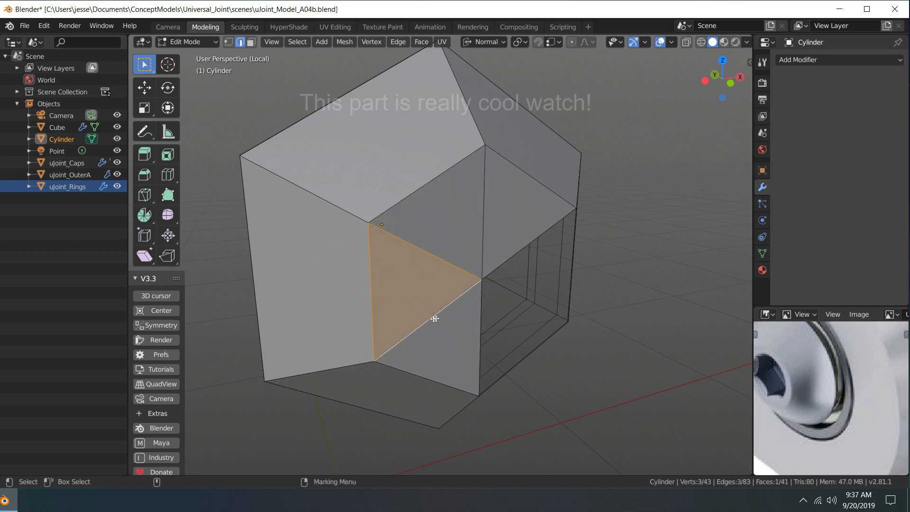
# Fill the two remaining triangular gaps on the other side of the center vertex to close the hexagonal cap
pyautogui.moveTo(568, 288); pyautogui.dragTo(474, 284, button='middle')
pyautogui.click(364, 278)
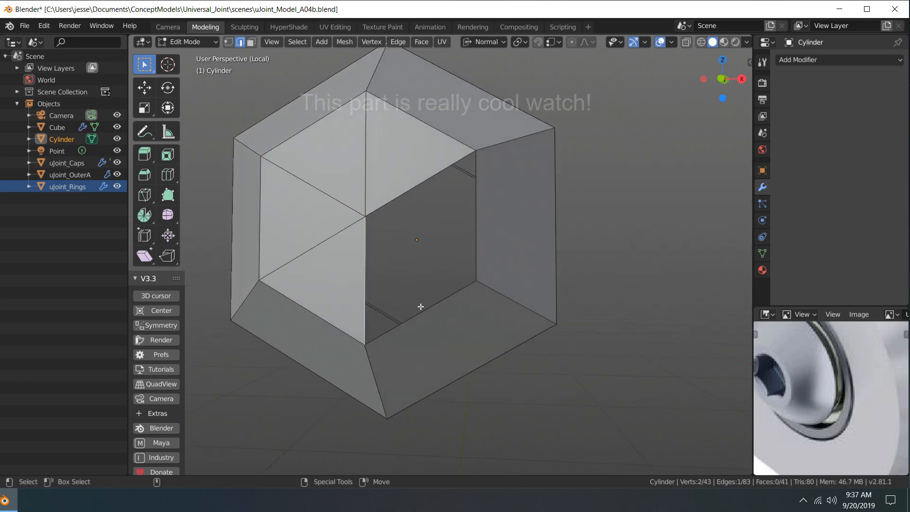
pyautogui.keyDown('shift'); pyautogui.click(420, 311); pyautogui.keyUp('shift')
pyautogui.press('f')
pyautogui.click(416, 184)
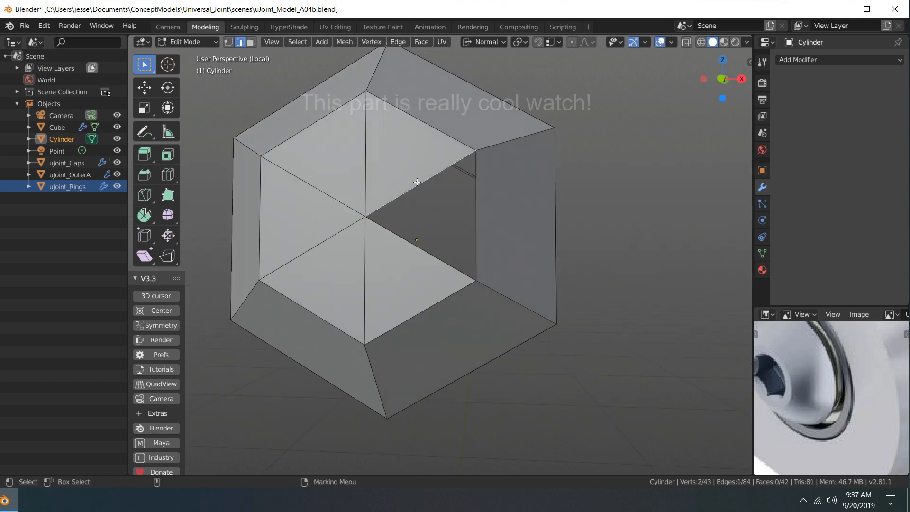
pyautogui.keyDown('shift'); pyautogui.click(476, 226); pyautogui.keyUp('shift')
pyautogui.press('f')
pyautogui.scroll(-5, 449, 193)
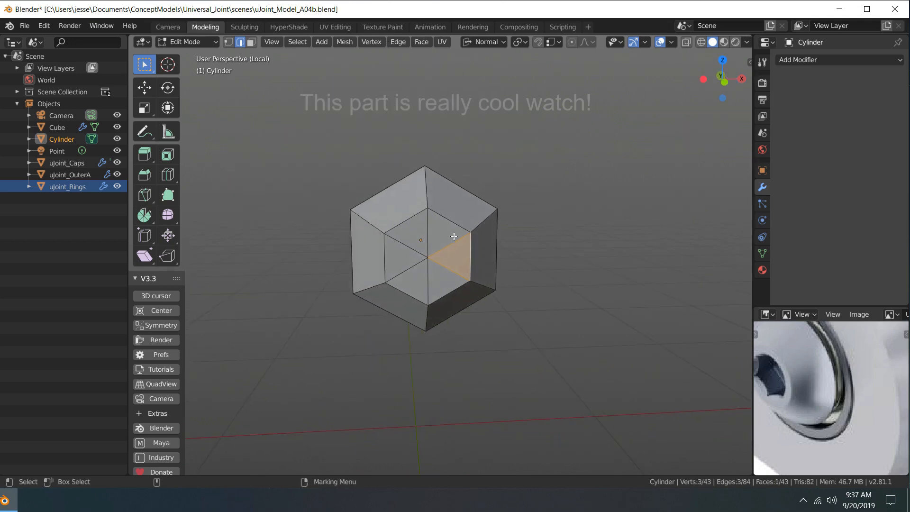
pyautogui.moveTo(451, 237); pyautogui.dragTo(479, 226, button='middle')
pyautogui.rightClick(481, 225)
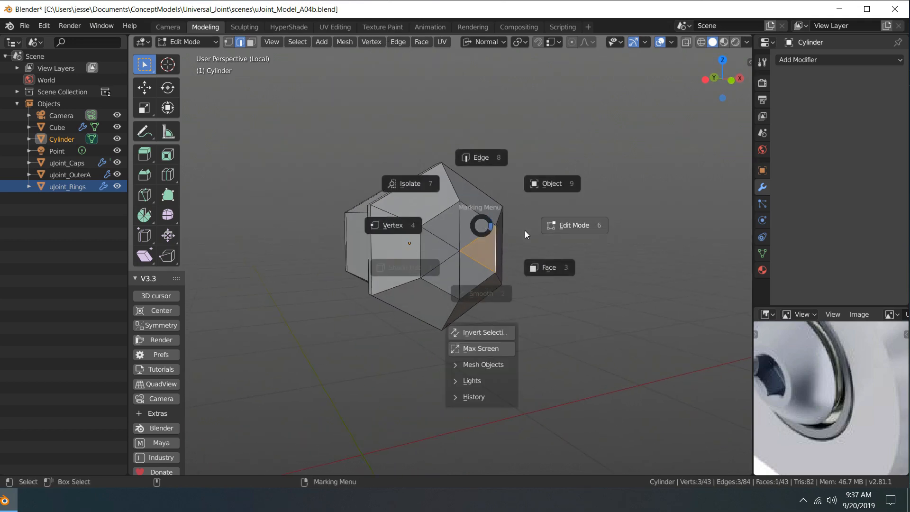
pyautogui.click(546, 267)
pyautogui.click(550, 277)
pyautogui.moveTo(514, 266); pyautogui.dragTo(500, 242, button='middle')
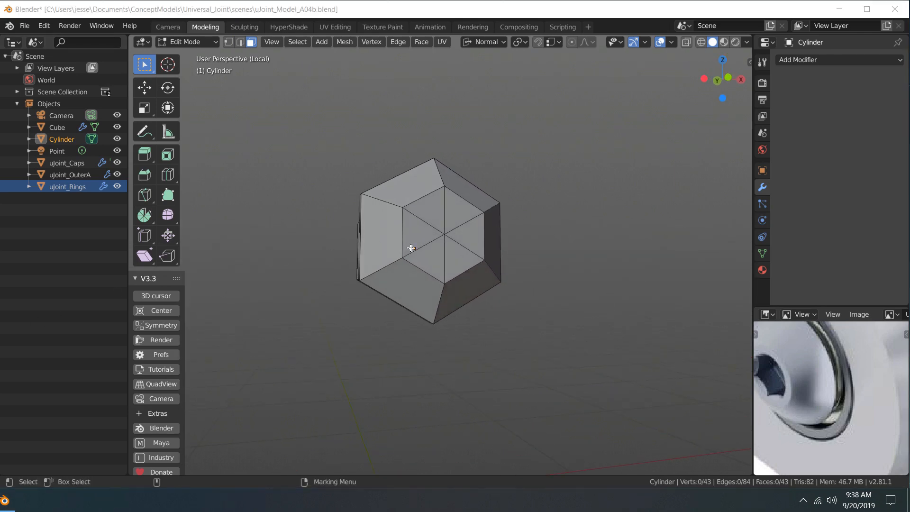
pyautogui.scroll(4, 410, 257)
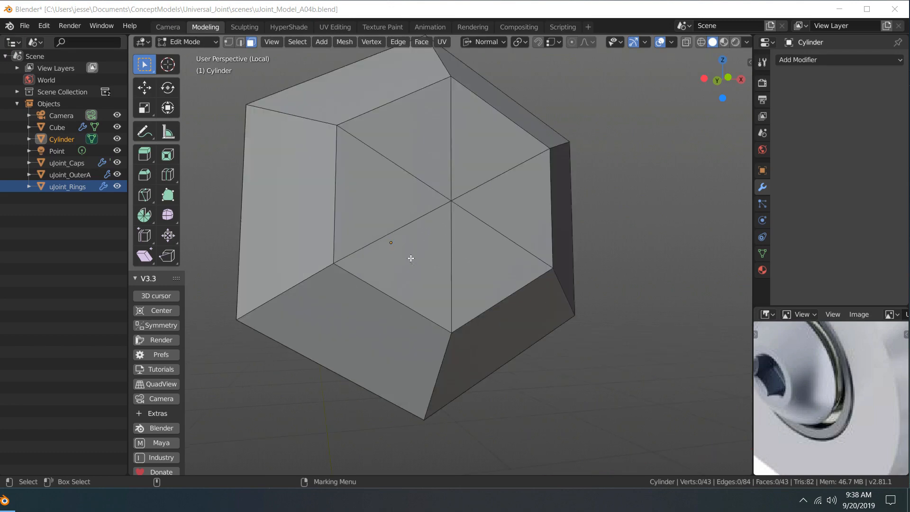
pyautogui.click(318, 270)
pyautogui.keyDown('alt'); pyautogui.click(318, 270); pyautogui.keyUp('alt')
pyautogui.rightClick(318, 269)
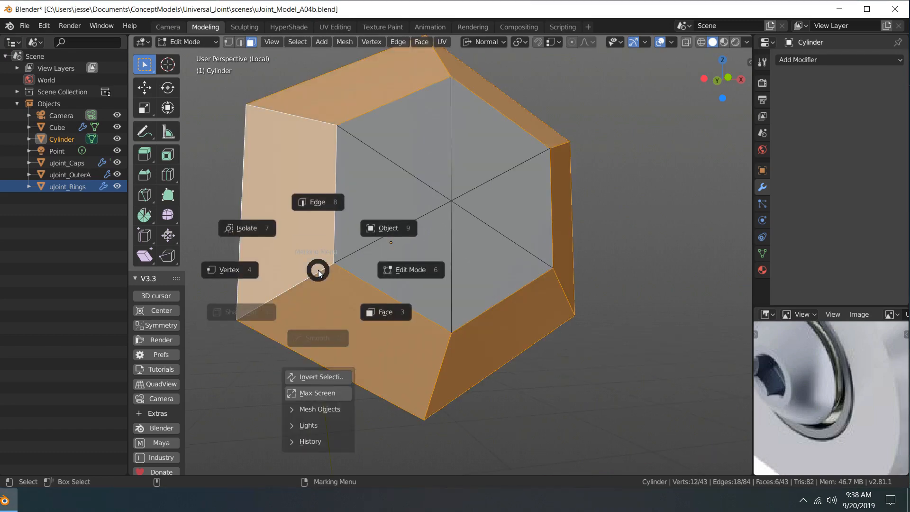
pyautogui.click(314, 208)
pyautogui.hotkey('alt', 'a')
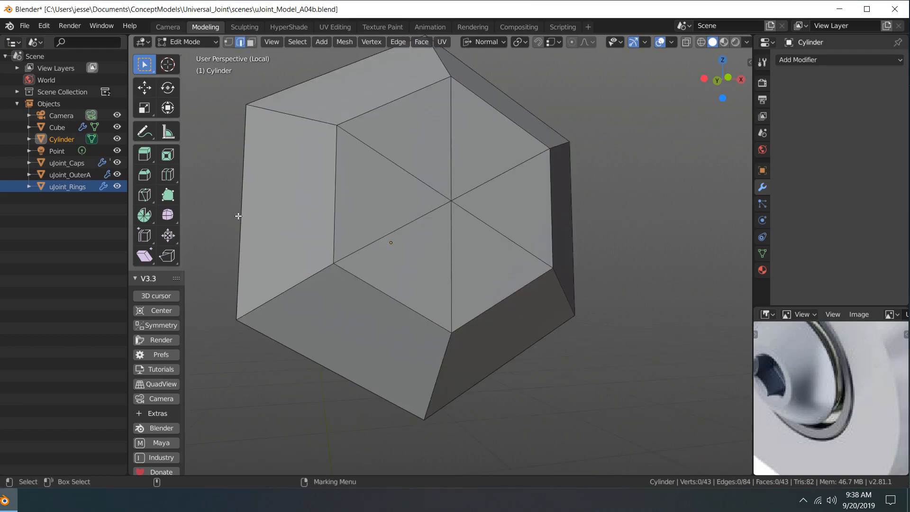
# Select all six edge loops that radiate from the cap's center vertex and run along the cylinder
pyautogui.keyDown('alt'); pyautogui.click(309, 276); pyautogui.keyUp('alt')
pyautogui.keyDown('alt'); pyautogui.keyDown('shift'); pyautogui.click(382, 156); pyautogui.keyUp('shift'); pyautogui.keyUp('alt')
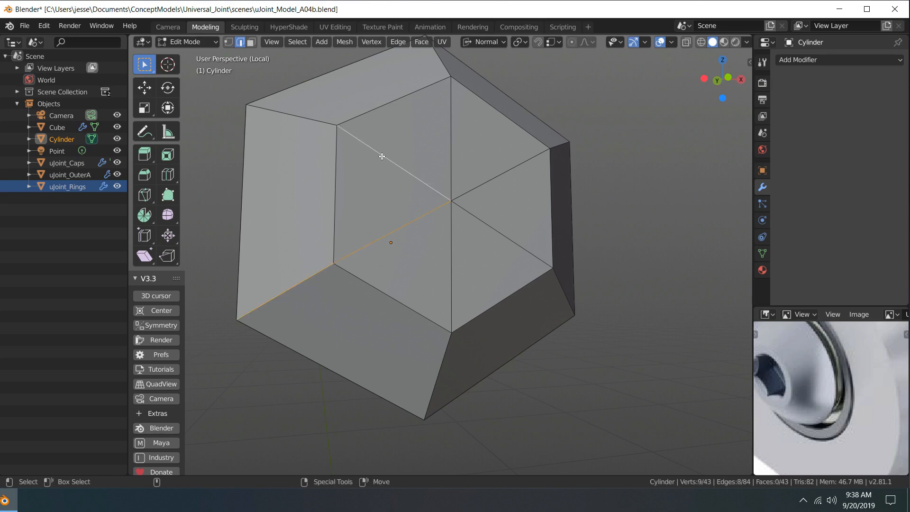
pyautogui.keyDown('alt'); pyautogui.keyDown('shift'); pyautogui.click(451, 137); pyautogui.keyUp('shift'); pyautogui.keyUp('alt')
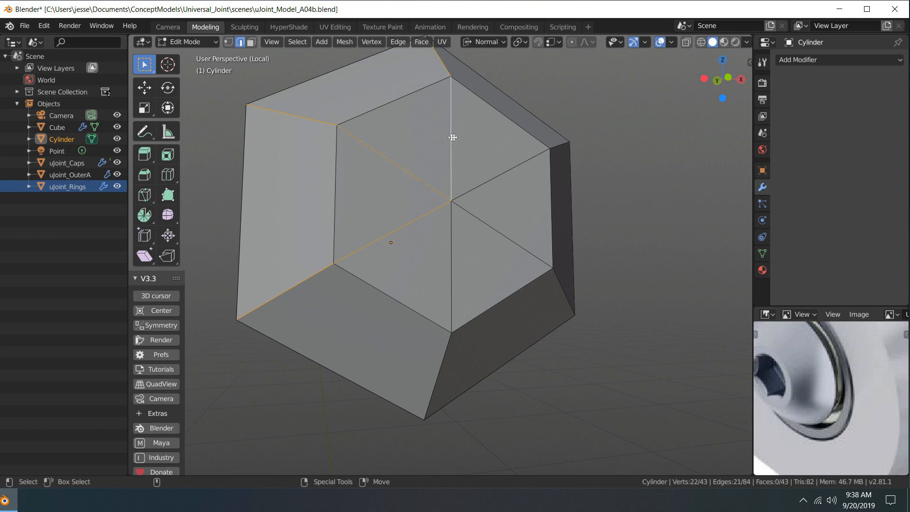
pyautogui.keyDown('shift'); pyautogui.click(503, 175); pyautogui.keyUp('shift')
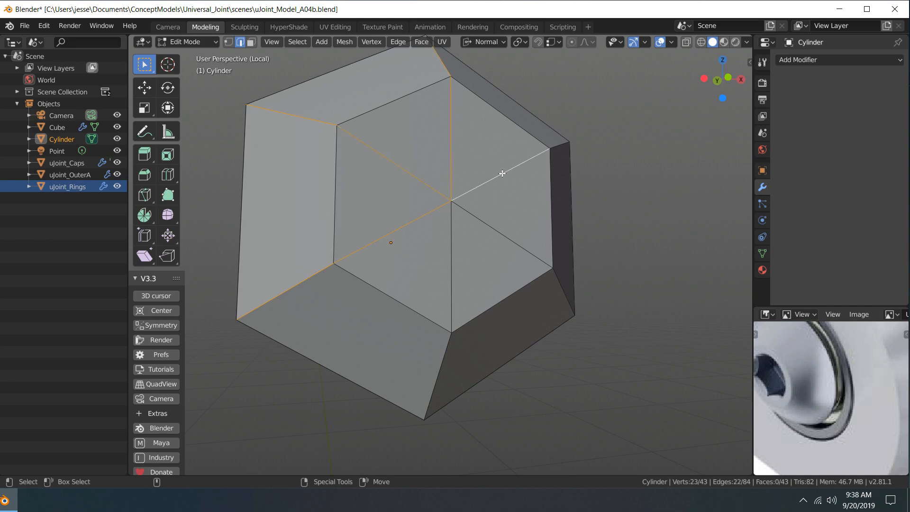
pyautogui.keyDown('alt'); pyautogui.keyDown('shift'); pyautogui.click(502, 232); pyautogui.keyUp('shift'); pyautogui.keyUp('alt')
pyautogui.keyDown('alt'); pyautogui.keyDown('shift'); pyautogui.click(450, 249); pyautogui.keyUp('shift'); pyautogui.keyUp('alt')
# Bevel the six selected radial edge loops by about 0.0153 m with 2 segments, and clear the selection
pyautogui.scroll(-4, 605, 174)
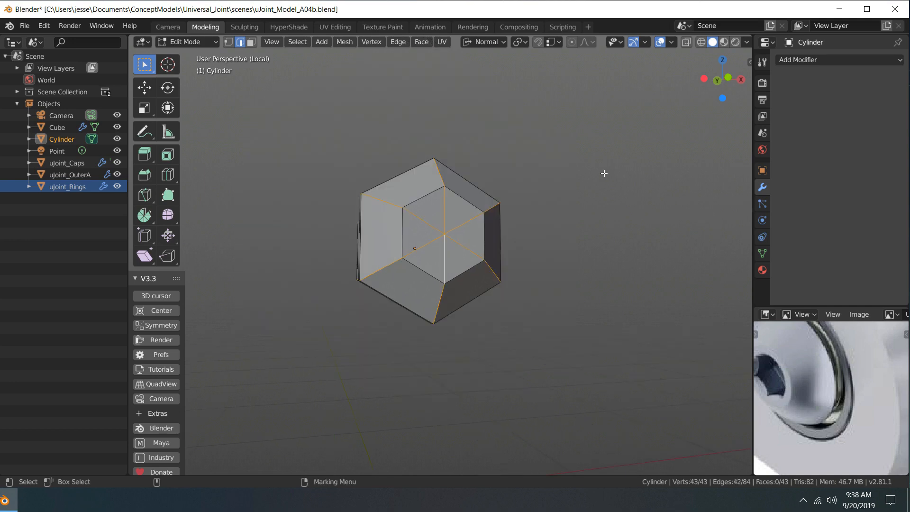
pyautogui.moveTo(605, 174); pyautogui.dragTo(594, 192, button='middle')
pyautogui.scroll(3, 594, 192)
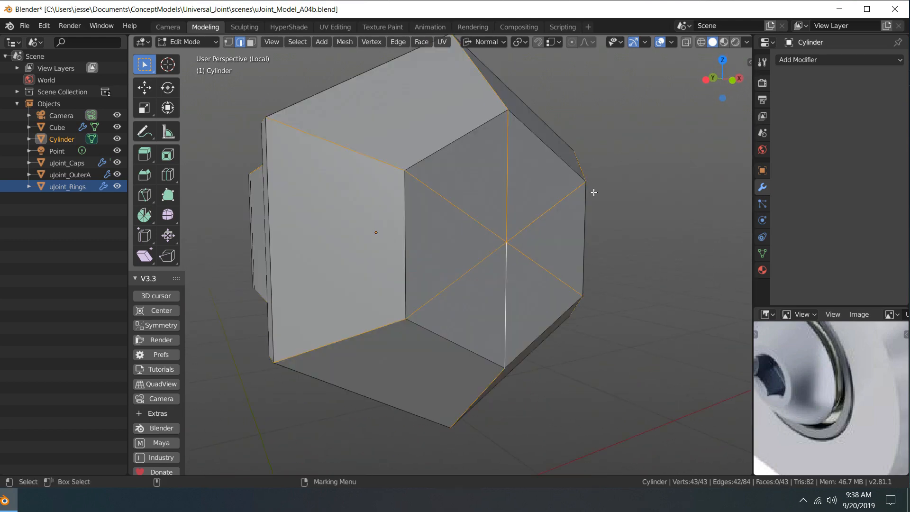
pyautogui.hotkey('ctrl', 'b')
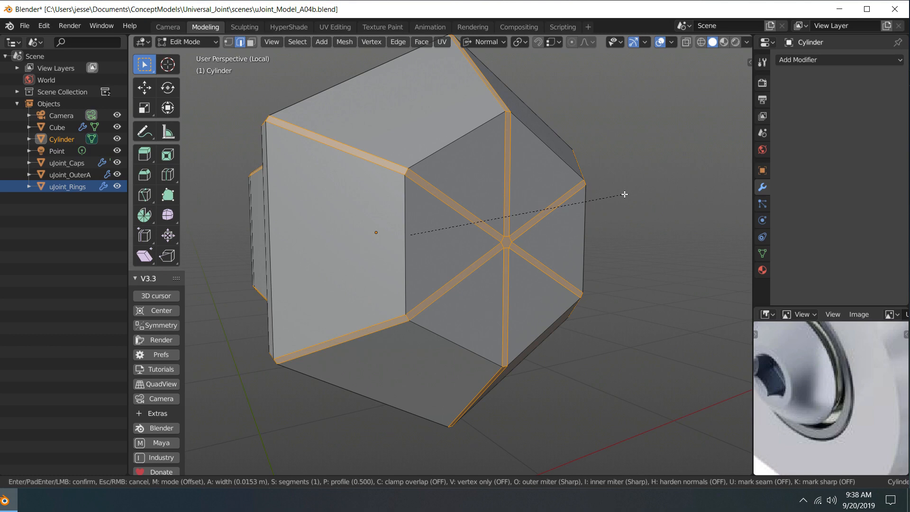
pyautogui.scroll(4, 625, 194)
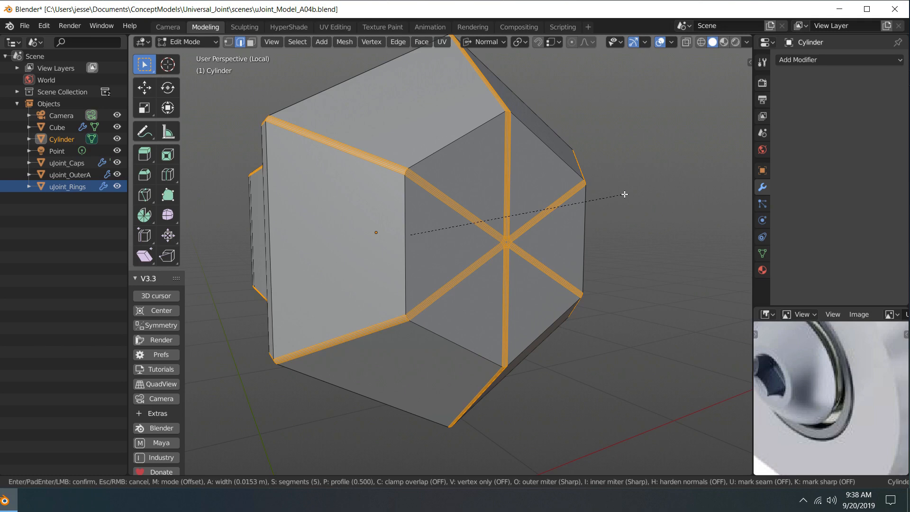
pyautogui.click(625, 194)
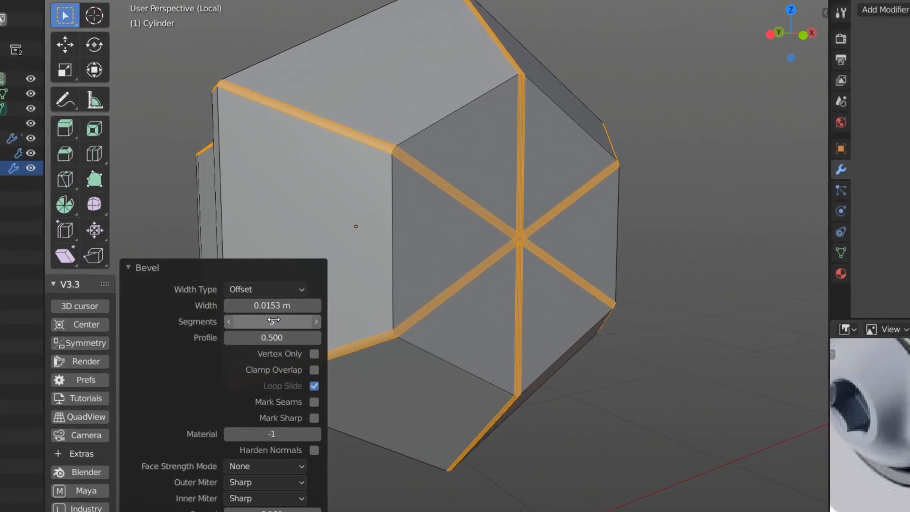
pyautogui.click(249, 322)
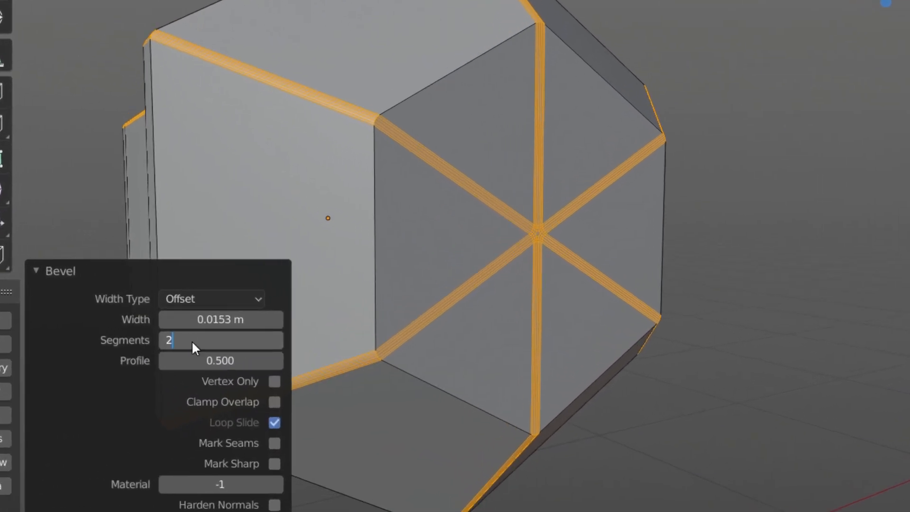
pyautogui.press('Return')
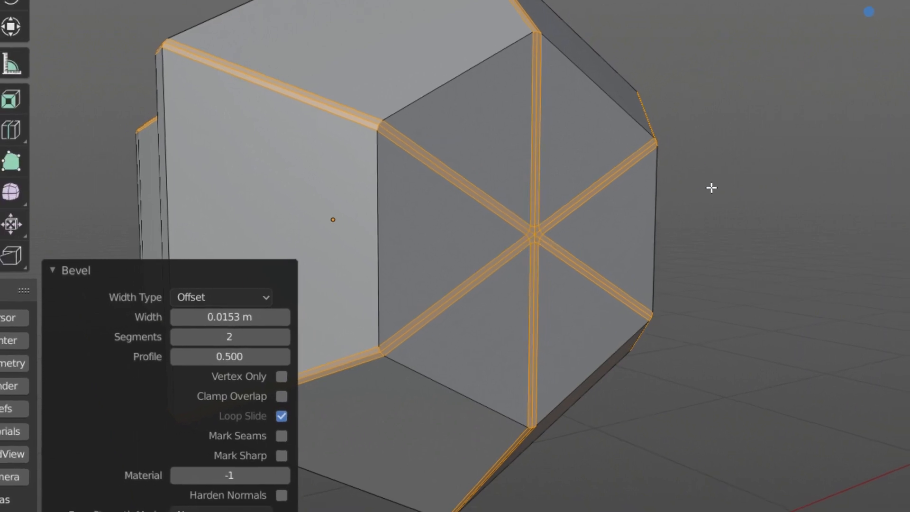
pyautogui.click(670, 145)
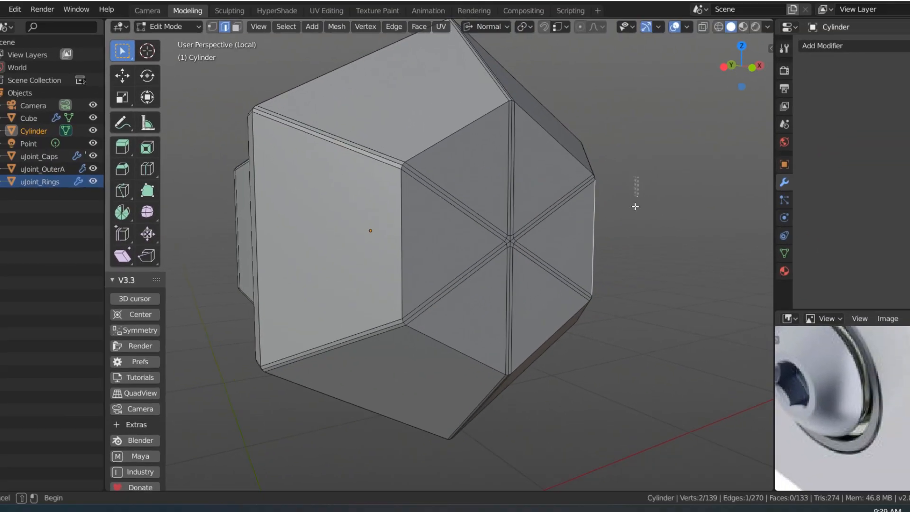
pyautogui.moveTo(660, 172); pyautogui.dragTo(644, 223, button='middle')
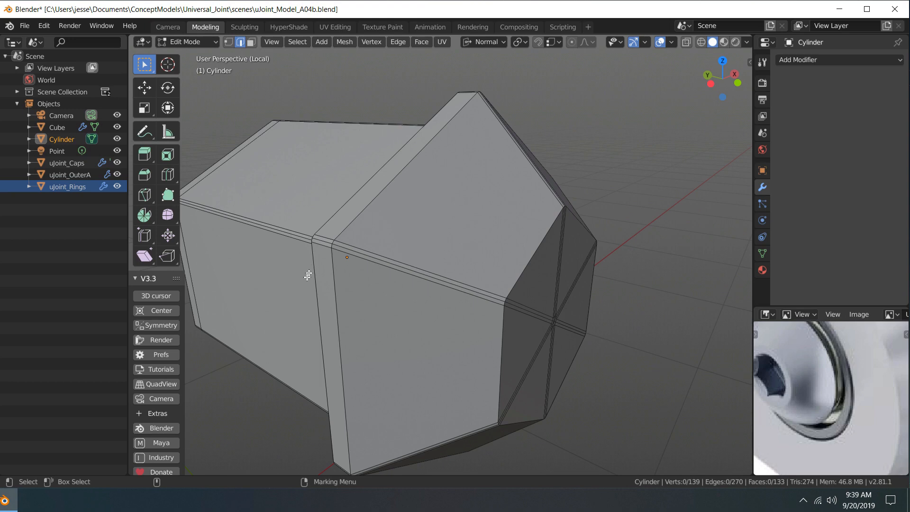
# Find the Mesh: LoopTools add-on in the preferences by searching for loop, and enable it
pyautogui.click(157, 355)
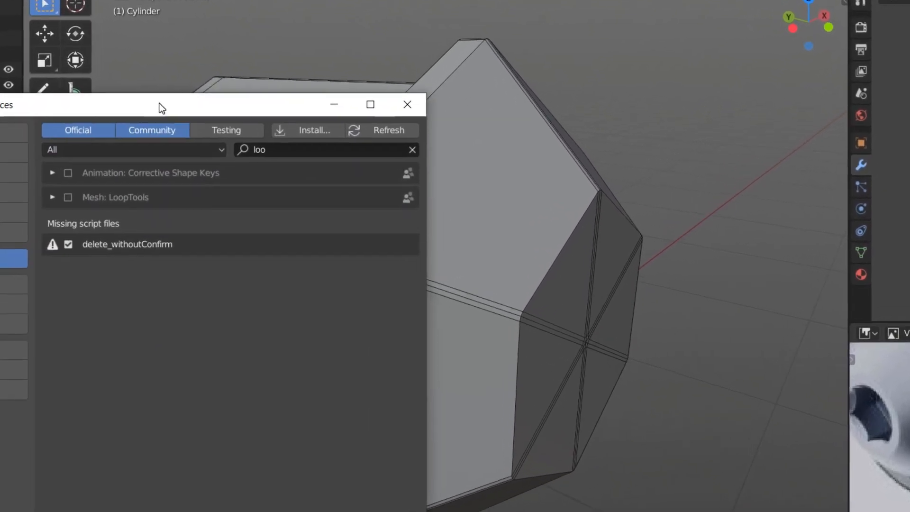
pyautogui.click(325, 188)
pyautogui.click(285, 140)
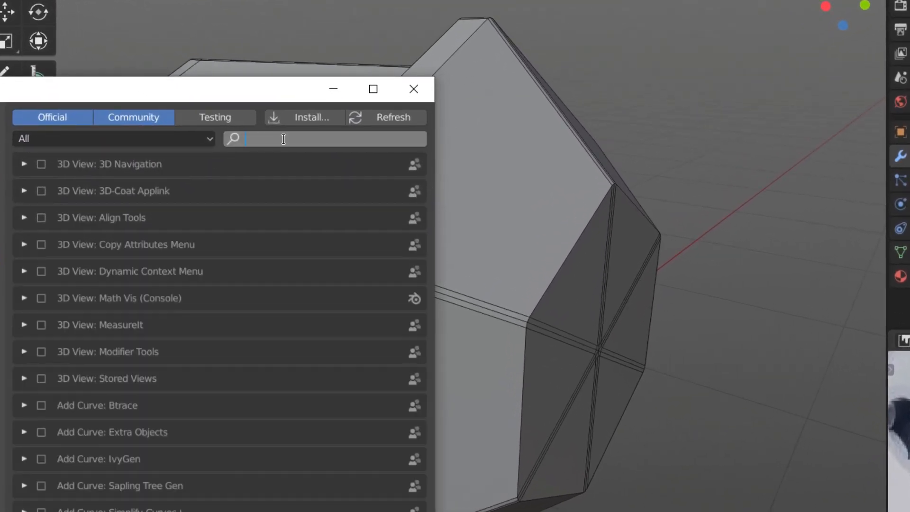
pyautogui.write('loop')
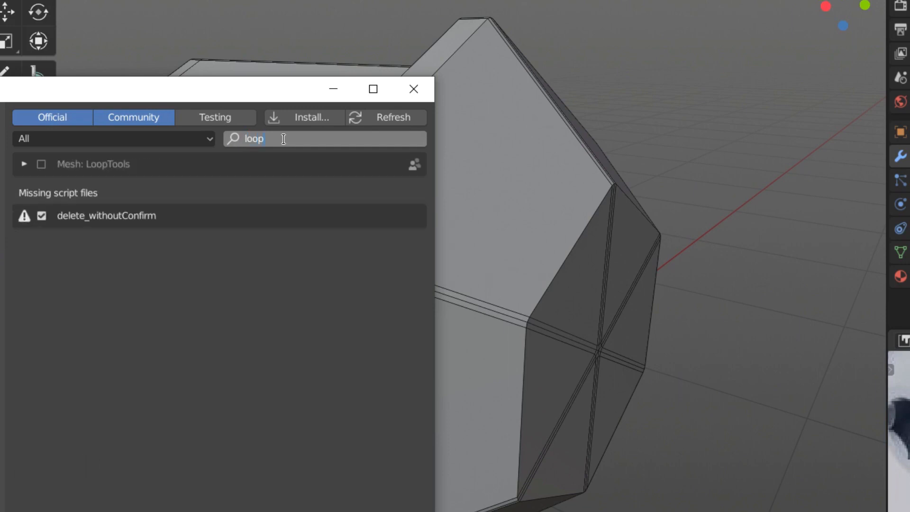
pyautogui.press('Return')
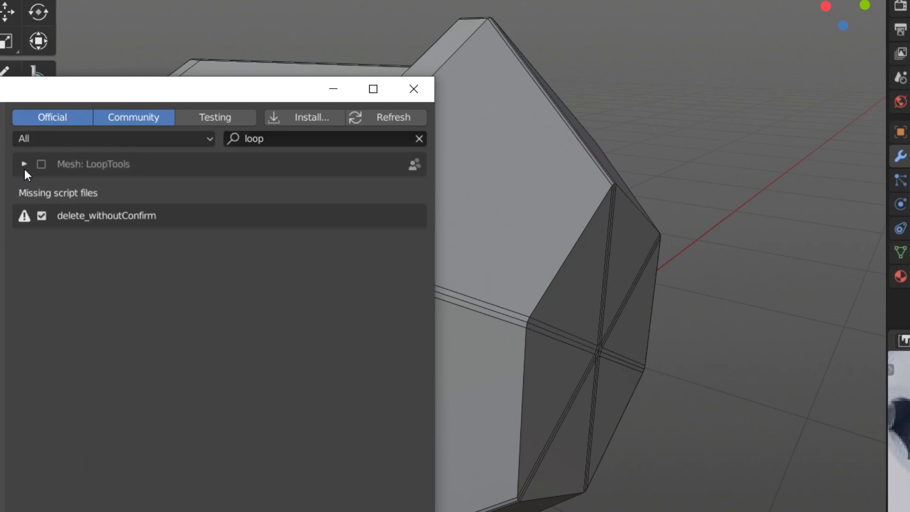
pyautogui.click(24, 163)
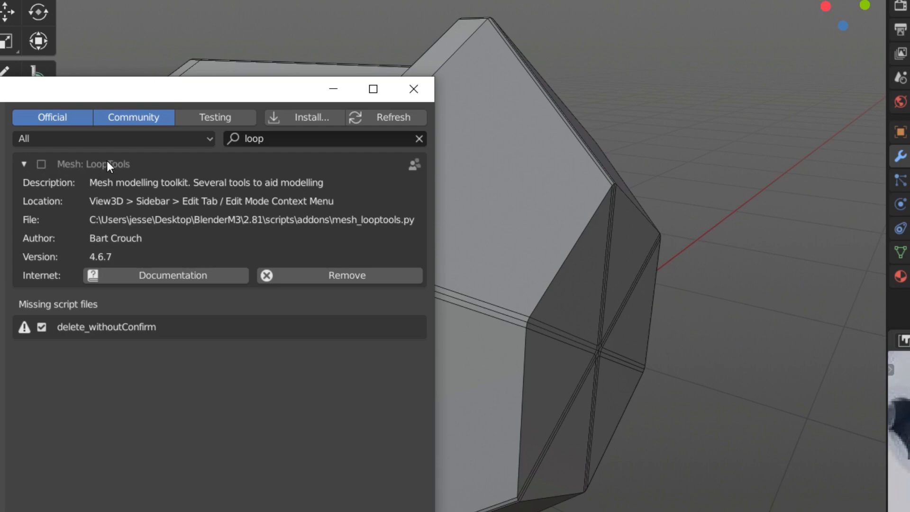
pyautogui.click(42, 164)
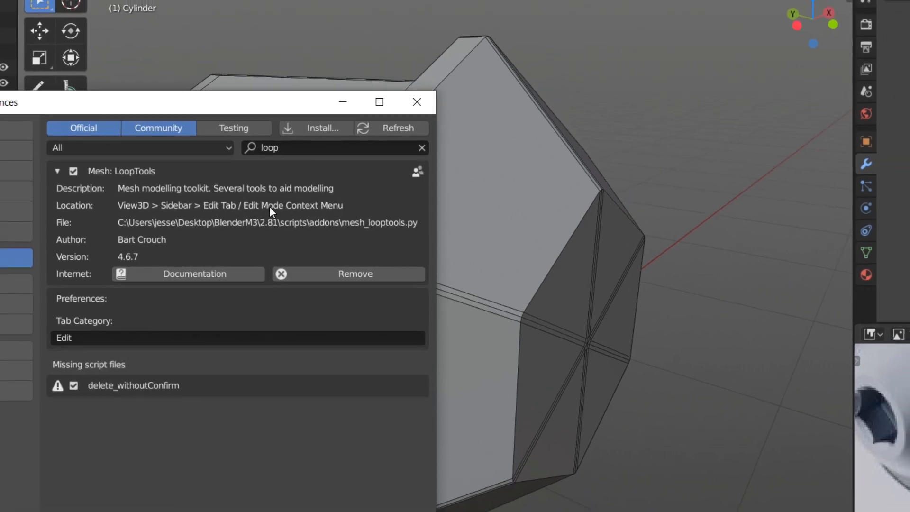
pyautogui.click(416, 102)
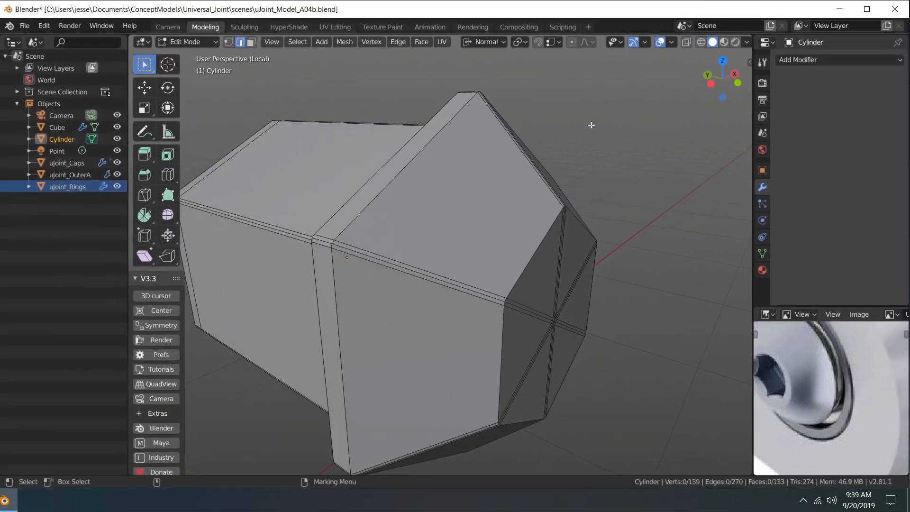
# Bring up the LoopTools commands in the 3D view
pyautogui.press('n')
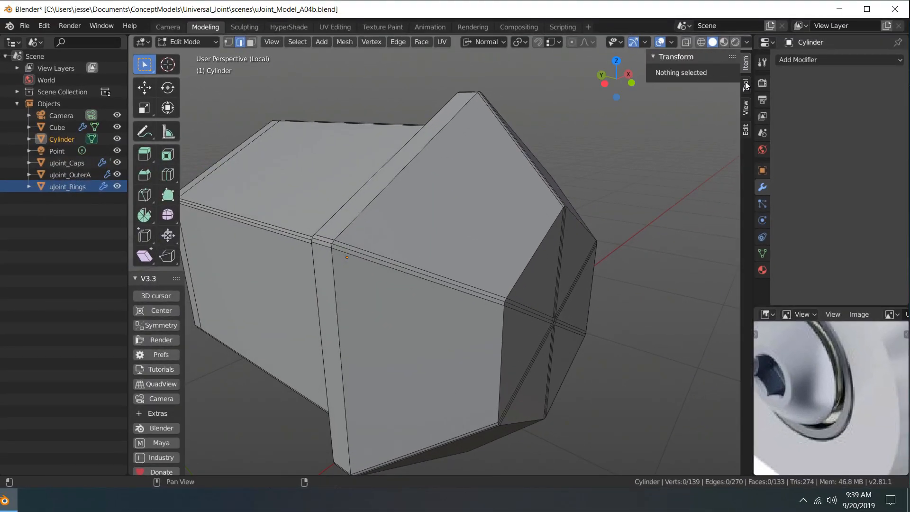
pyautogui.click(747, 131)
pyautogui.click(658, 56)
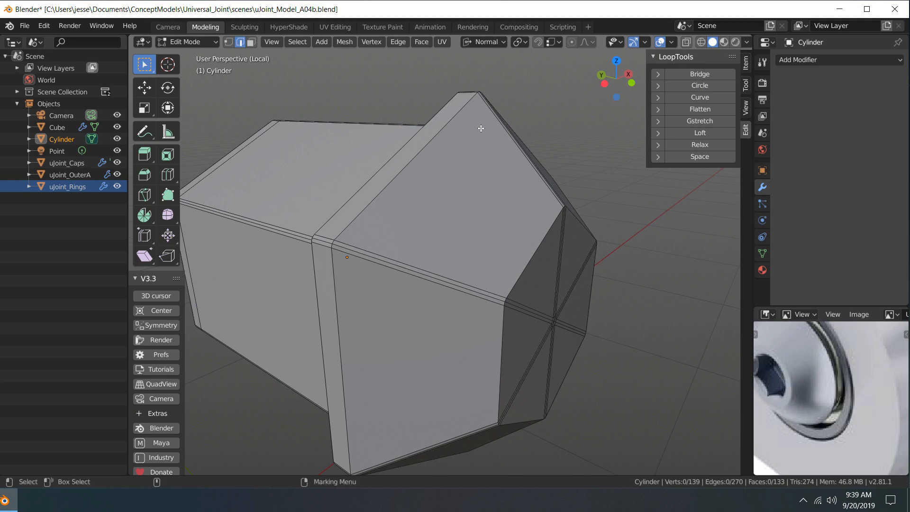
# Select the two edge loops around the flange's outer rim and the loop where the flange meets the shaft
pyautogui.moveTo(508, 105); pyautogui.dragTo(560, 99, button='middle')
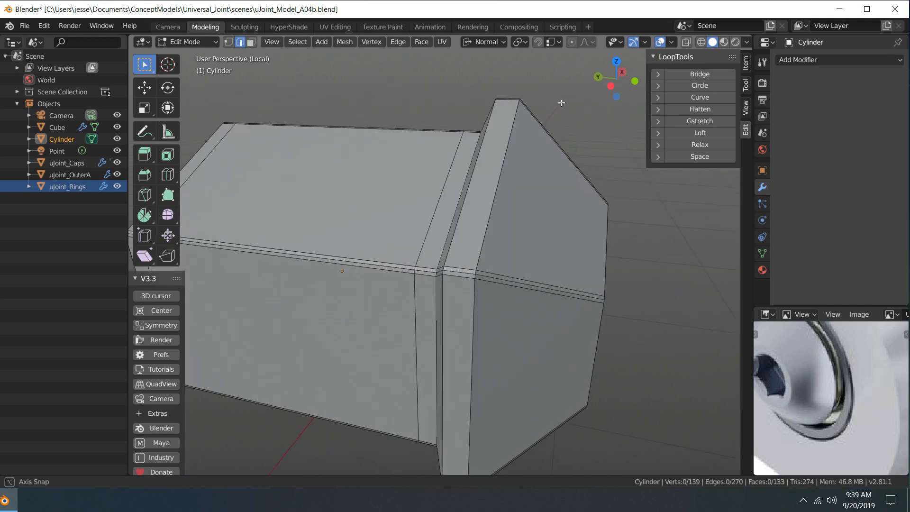
pyautogui.keyDown('alt'); pyautogui.click(509, 144); pyautogui.keyUp('alt')
pyautogui.keyDown('alt'); pyautogui.keyDown('shift'); pyautogui.click(489, 147); pyautogui.keyUp('shift'); pyautogui.keyUp('alt')
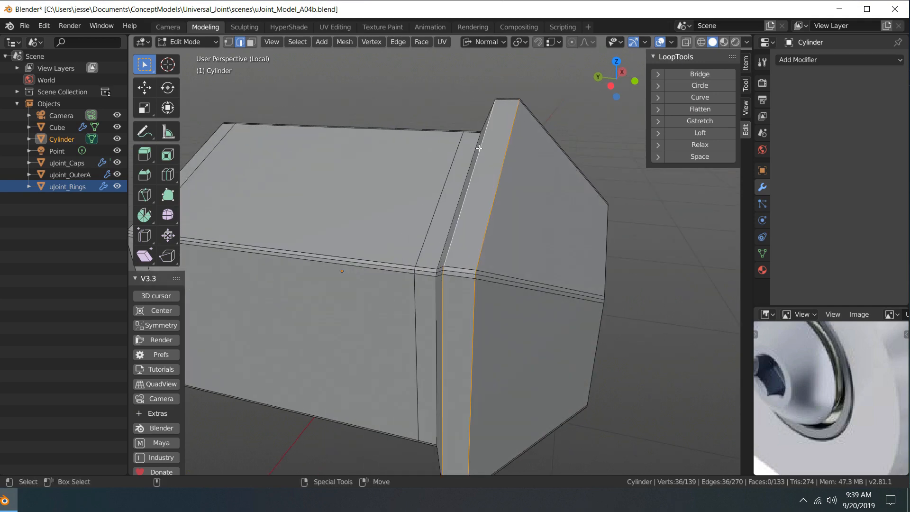
pyautogui.moveTo(488, 147); pyautogui.dragTo(464, 173, button='middle')
pyautogui.keyDown('alt'); pyautogui.keyDown('shift'); pyautogui.click(511, 165); pyautogui.keyUp('shift'); pyautogui.keyUp('alt')
pyautogui.scroll(-5, 511, 165)
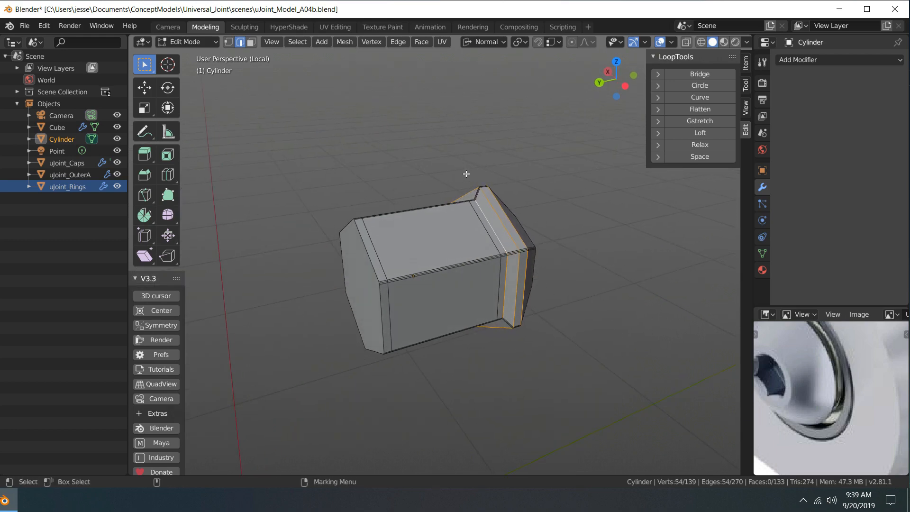
# Add the shaft's rear end loop and the two support loops near the shaft's ends to the selection
pyautogui.keyDown('alt'); pyautogui.keyDown('shift'); pyautogui.click(361, 242); pyautogui.keyUp('shift'); pyautogui.keyUp('alt')
pyautogui.moveTo(361, 242); pyautogui.dragTo(472, 253, button='middle')
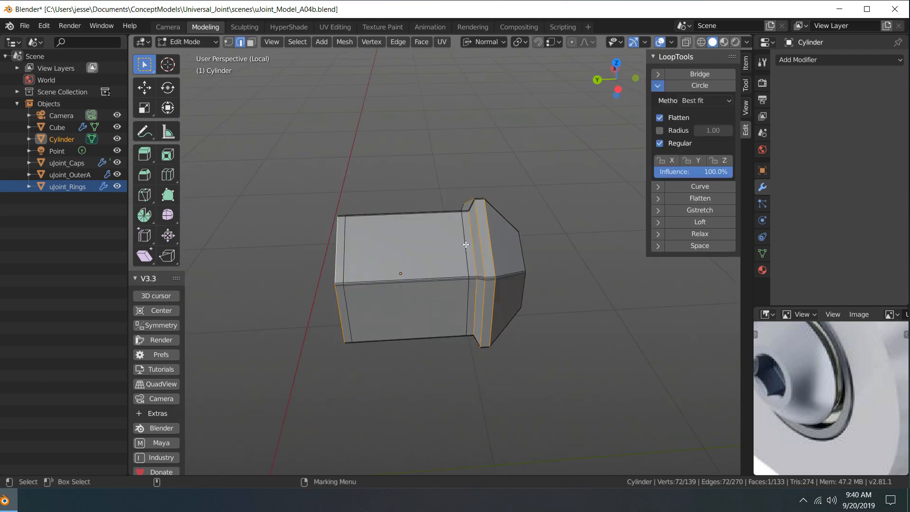
pyautogui.keyDown('alt'); pyautogui.keyDown('shift'); pyautogui.click(465, 246); pyautogui.keyUp('shift'); pyautogui.keyUp('alt')
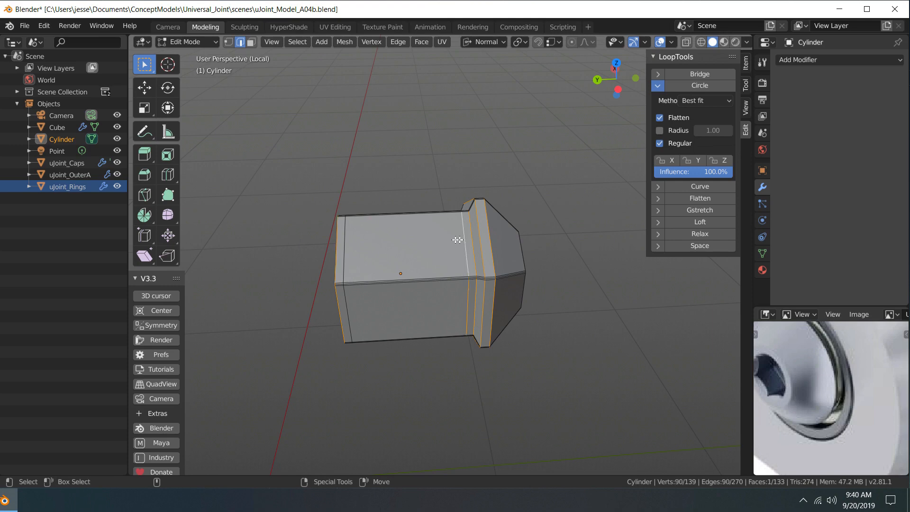
pyautogui.keyDown('alt'); pyautogui.keyDown('shift'); pyautogui.click(345, 250); pyautogui.keyUp('shift'); pyautogui.keyUp('alt')
pyautogui.moveTo(443, 197); pyautogui.dragTo(507, 185, button='middle')
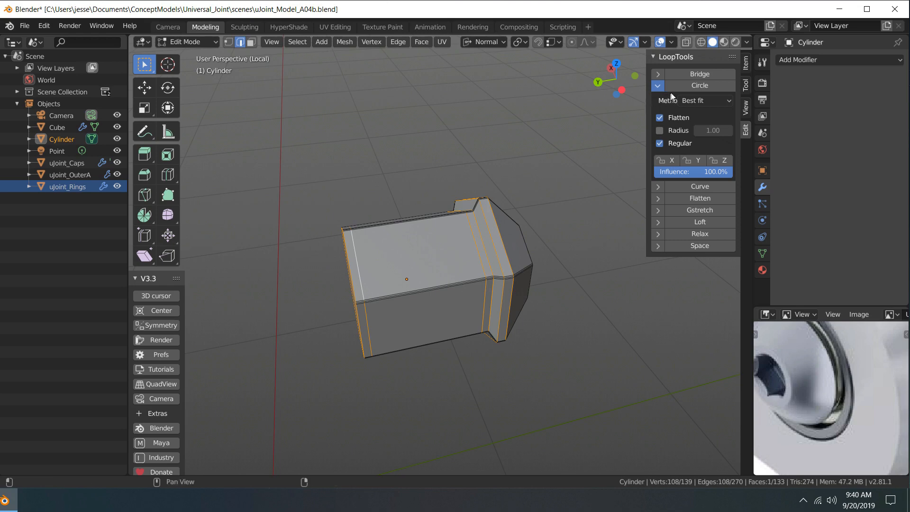
# Round the selected edge loops with LoopTools Circle, using Best fit, Flatten and Regular
pyautogui.click(692, 87)
pyautogui.moveTo(630, 121); pyautogui.dragTo(422, 85, button='middle')
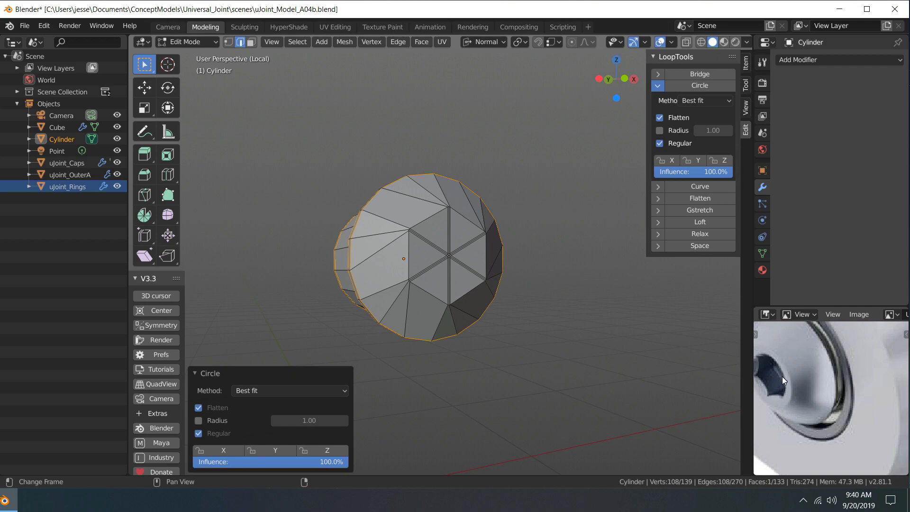
pyautogui.press('KP_Decimal')
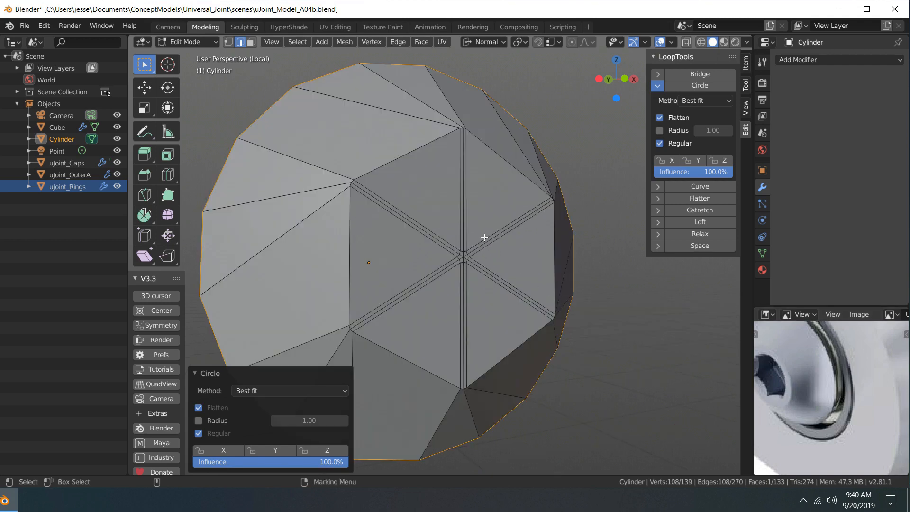
# Select all the faces of the hexagonal cap in face selection mode
pyautogui.moveTo(463, 226); pyautogui.dragTo(510, 258, button='right')
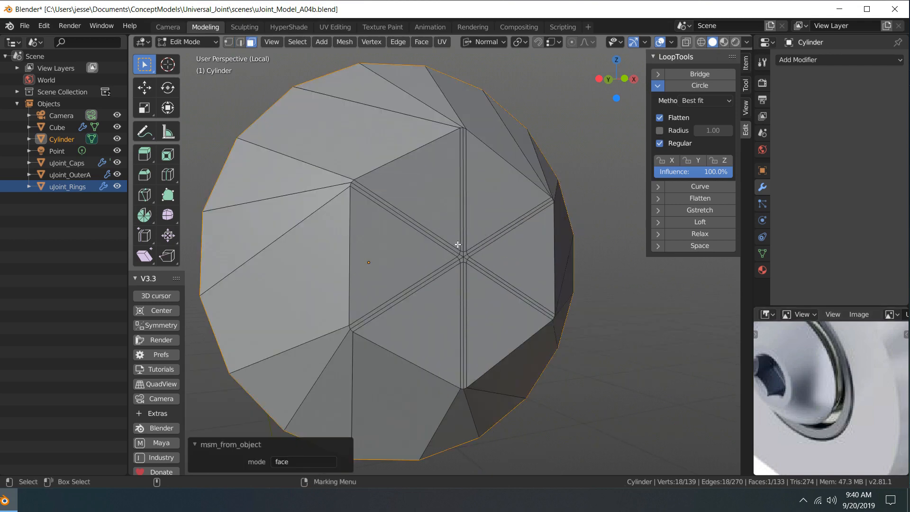
pyautogui.moveTo(438, 241); pyautogui.dragTo(486, 272)
pyautogui.scroll(-4, 514, 228)
pyautogui.moveTo(516, 230)
pyautogui.mouseDown(button='middle')
pyautogui.moveTo(534, 225)
pyautogui.moveTo(498, 229)
pyautogui.mouseUp(button='middle')
pyautogui.scroll(5, 514, 231)
pyautogui.scroll(-5, 517, 233)
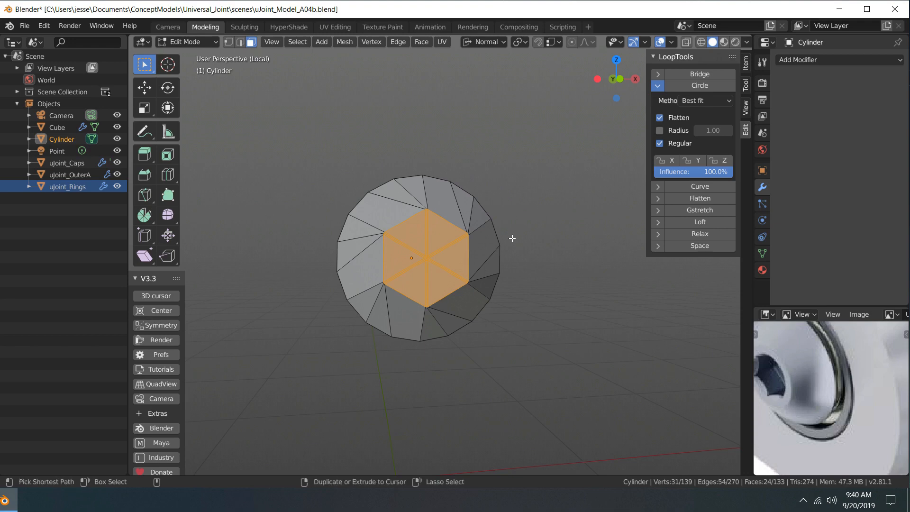
# Extrude the hexagonal cap faces in place and scale them down to about 0.922 to form a thin border
pyautogui.press('e')
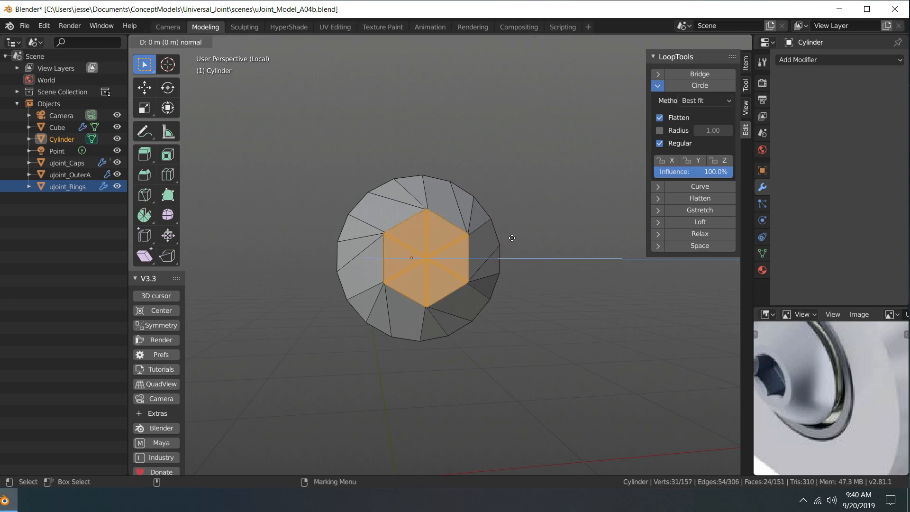
pyautogui.rightClick(511, 238)
pyautogui.keyDown('alt'); pyautogui.moveTo(547, 223); pyautogui.dragTo(577, 212); pyautogui.keyUp('alt')
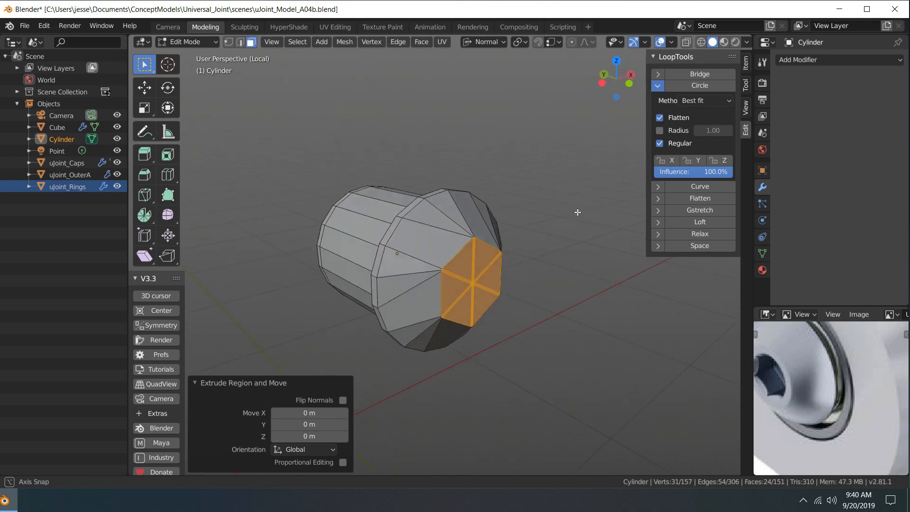
pyautogui.press('r')
pyautogui.scroll(4, 576, 212)
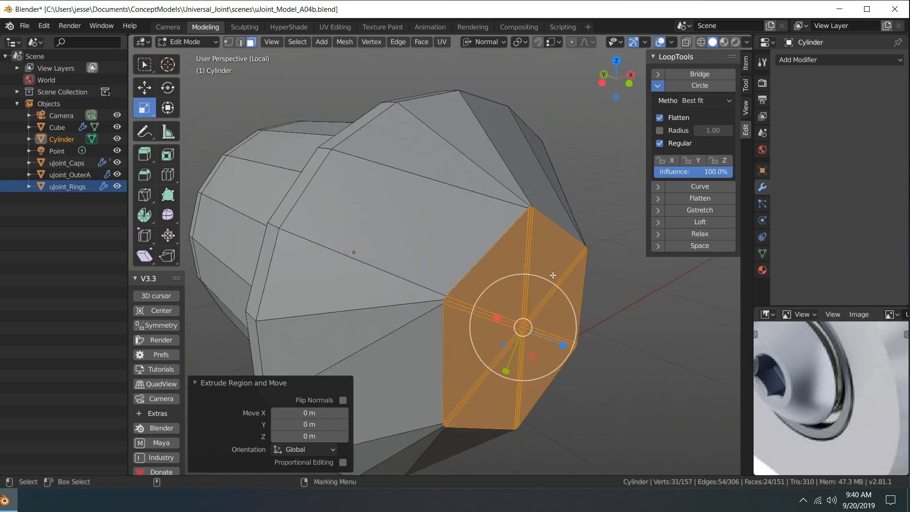
pyautogui.moveTo(553, 276); pyautogui.dragTo(551, 284)
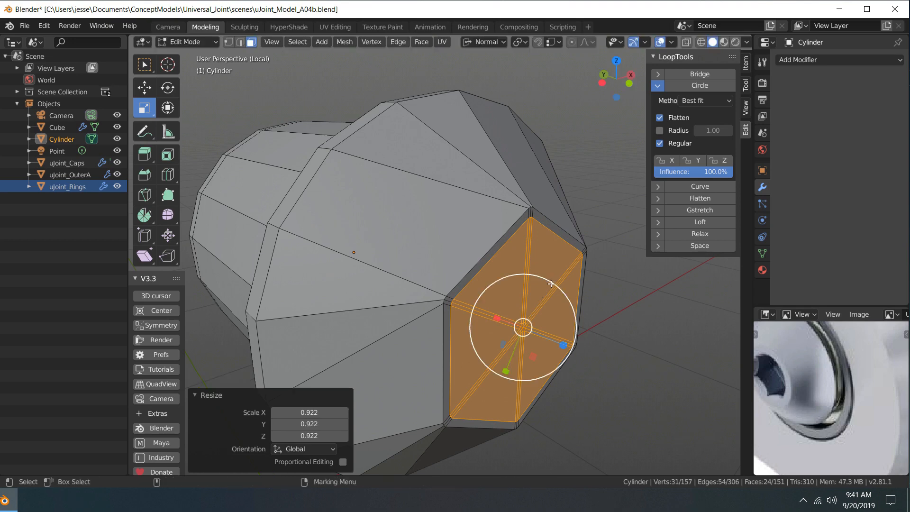
# Extrude the inner hexagon about 0.101 m inward along its normal to form a recessed socket
pyautogui.press('ctrl')
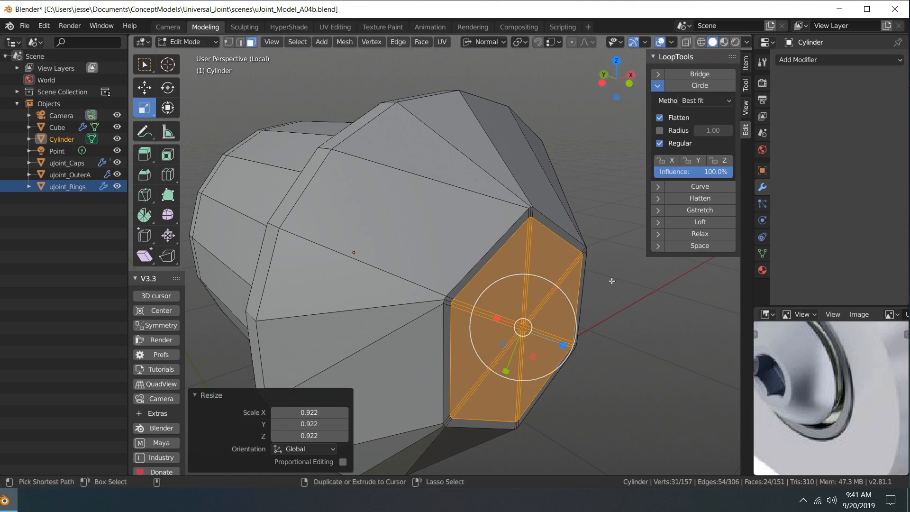
pyautogui.press('e')
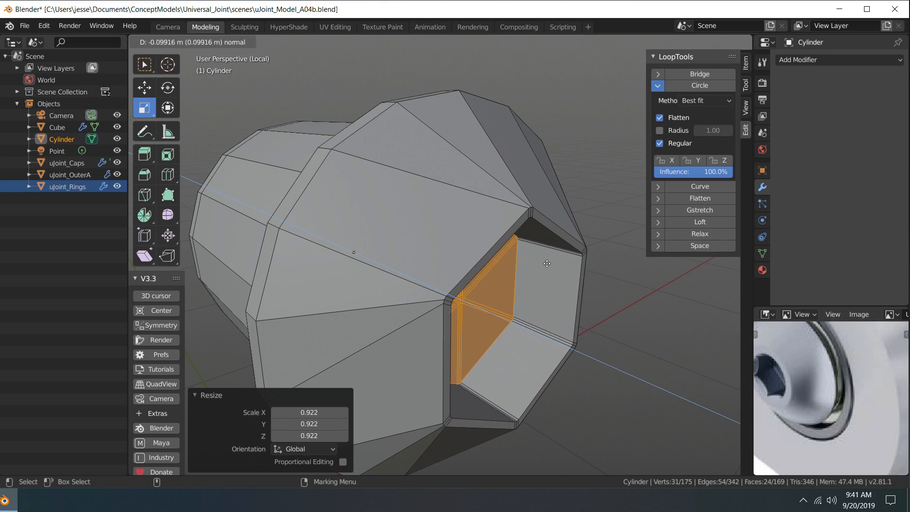
pyautogui.click(547, 263)
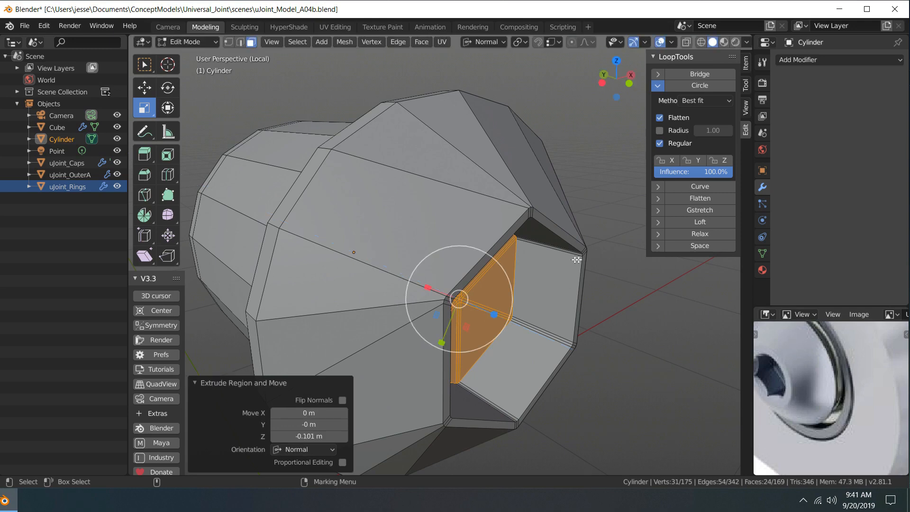
# Hide the sidebar and return the cylinder from Edit Mode to Object Mode
pyautogui.scroll(-3, 619, 256)
pyautogui.moveTo(593, 256); pyautogui.dragTo(582, 242, button='middle')
pyautogui.press('w')
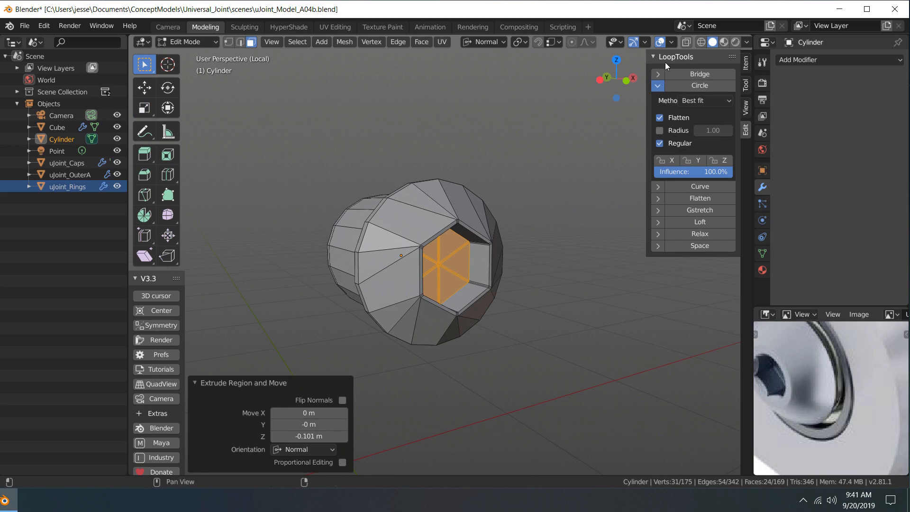
pyautogui.press('n')
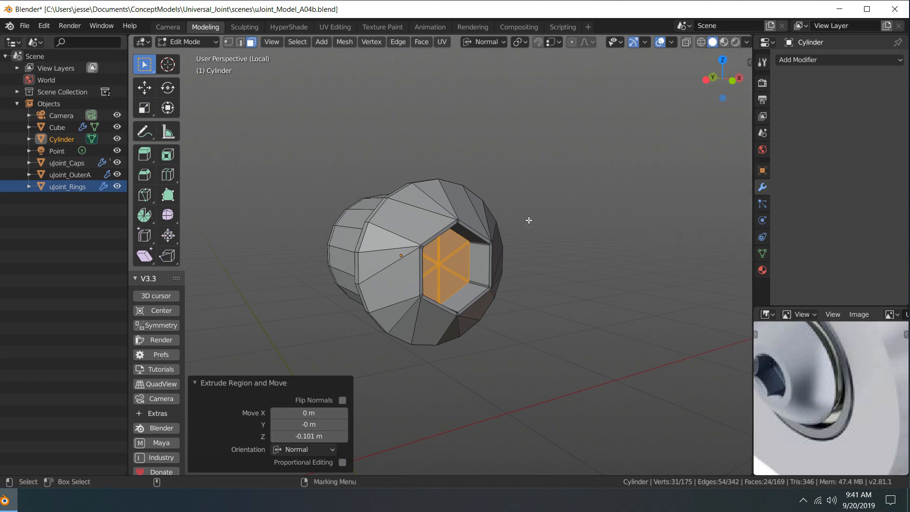
pyautogui.scroll(3, 529, 220)
pyautogui.moveTo(534, 216)
pyautogui.mouseDown(button='middle')
pyautogui.moveTo(487, 187)
pyautogui.moveTo(544, 207)
pyautogui.mouseUp(button='middle')
pyautogui.hotkey('ctrl', 'Tab')
pyautogui.click(549, 147)
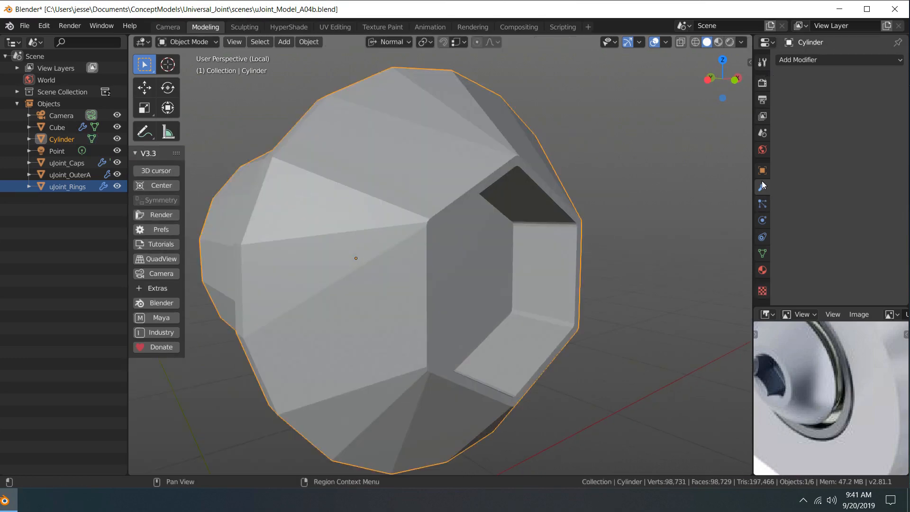
# Add a Subdivision Surface modifier to the cylinder with 3 viewport and 3 render subdivisions
pyautogui.click(795, 61)
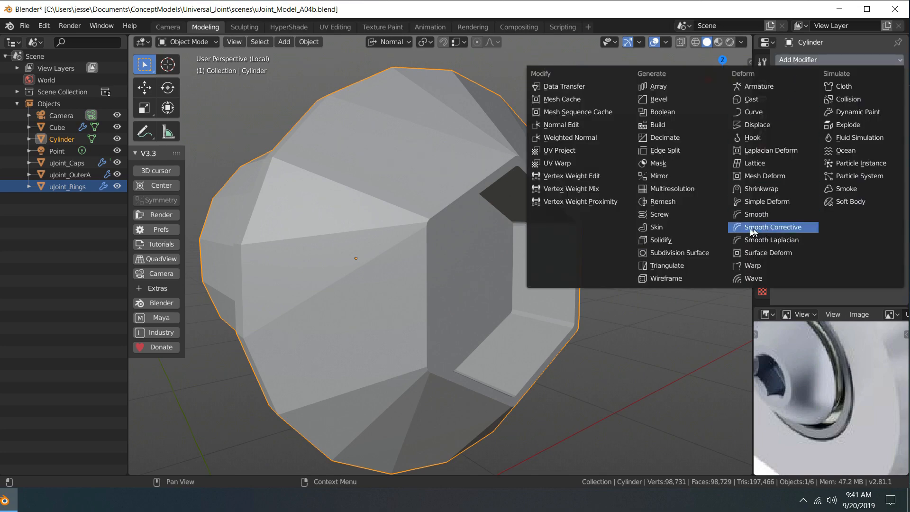
pyautogui.click(697, 255)
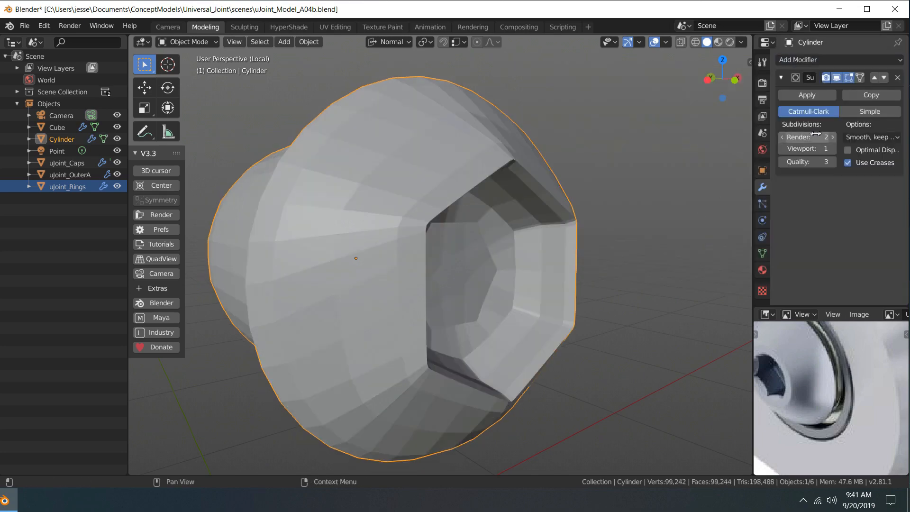
pyautogui.click(832, 146)
pyautogui.click(832, 146)
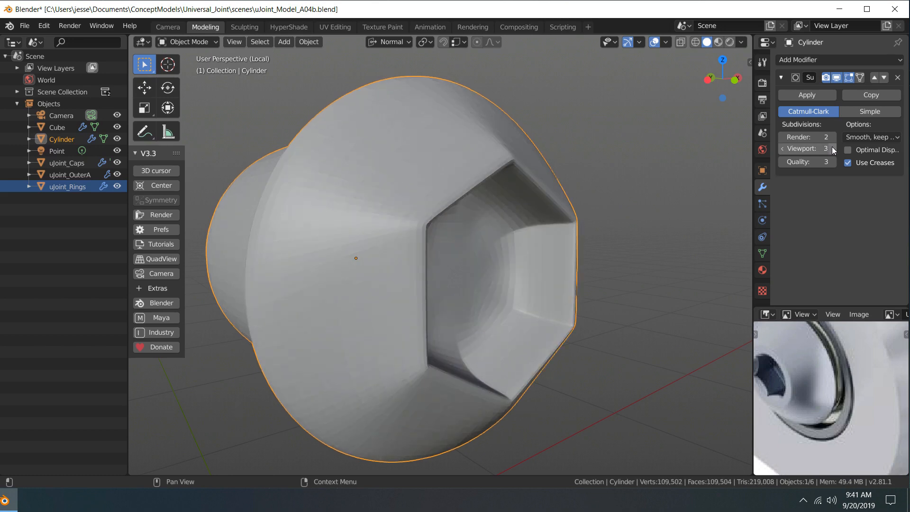
pyautogui.click(831, 142)
# Shade the cylinder smooth, deselect it and inspect the subdivided head and hex socket
pyautogui.scroll(-4, 545, 192)
pyautogui.moveTo(513, 190); pyautogui.dragTo(498, 205, button='middle')
pyautogui.rightClick(432, 220)
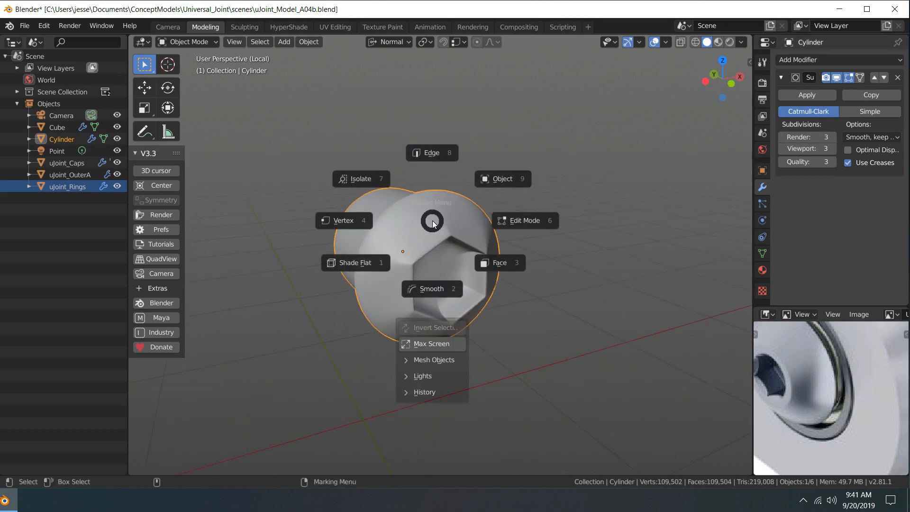
pyautogui.click(432, 287)
pyautogui.click(510, 177)
pyautogui.moveTo(510, 178); pyautogui.dragTo(506, 153, button='middle')
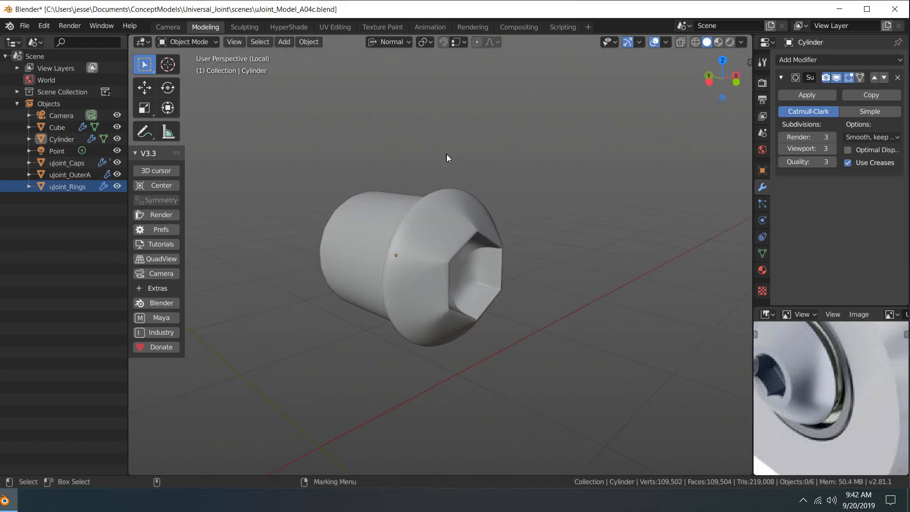
pyautogui.moveTo(512, 154)
pyautogui.mouseDown(button='middle')
pyautogui.moveTo(481, 144)
pyautogui.moveTo(517, 151)
pyautogui.mouseUp(button='middle')
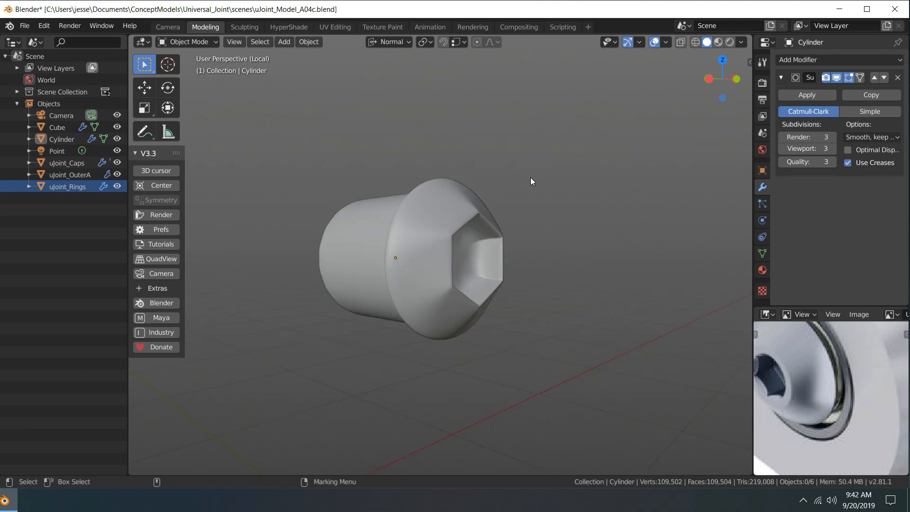
pyautogui.scroll(3, 530, 177)
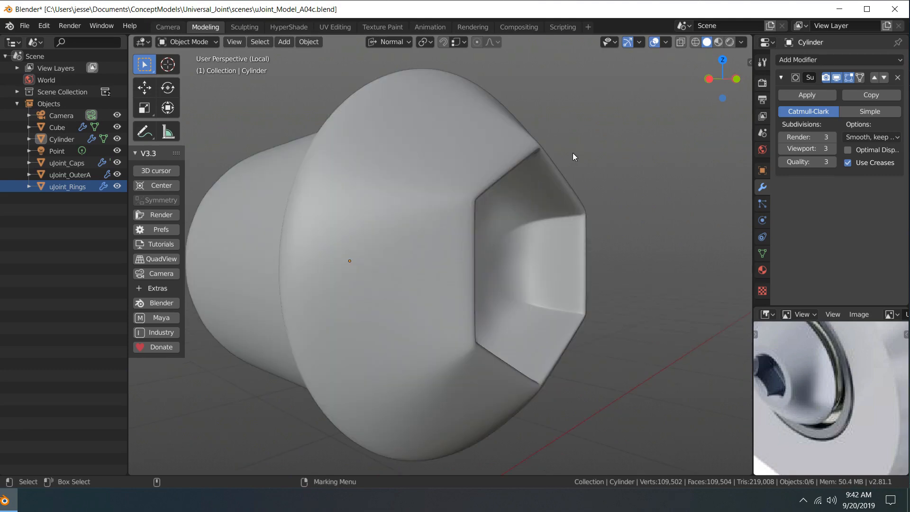
# Turn off the subdivision modifier's viewport display and shade the cylinder flat
pyautogui.click(837, 78)
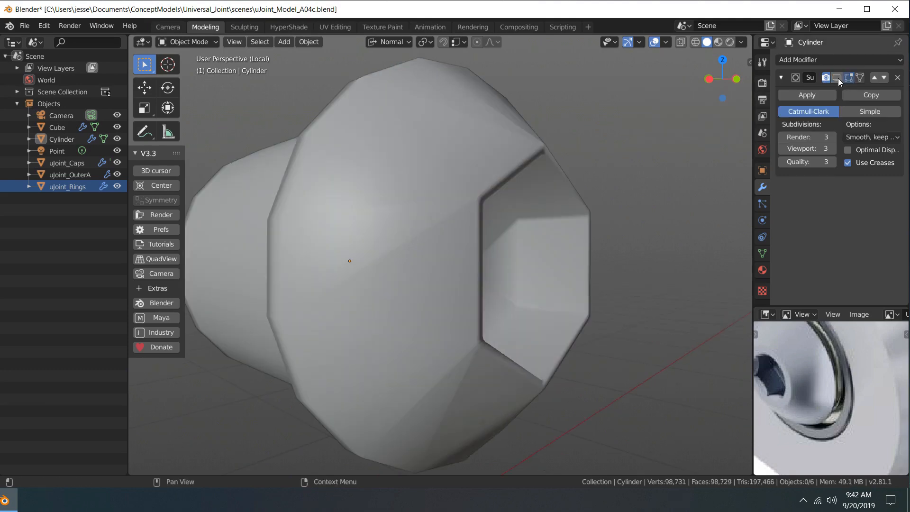
pyautogui.rightClick(406, 197)
pyautogui.click(337, 239)
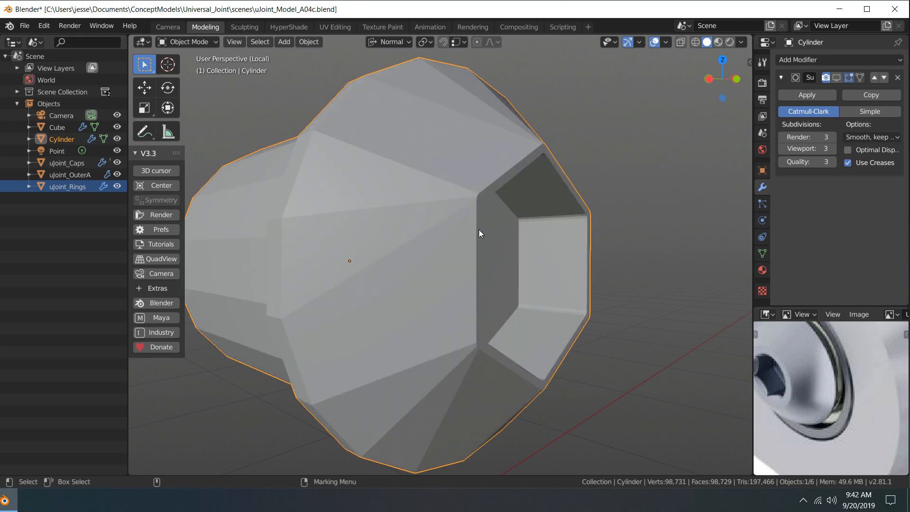
# Enter edge selection mode on the cylinder and select the outer edge loop of the socket's hexagonal border
pyautogui.scroll(-8, 478, 229)
pyautogui.moveTo(479, 229); pyautogui.dragTo(527, 262, button='middle')
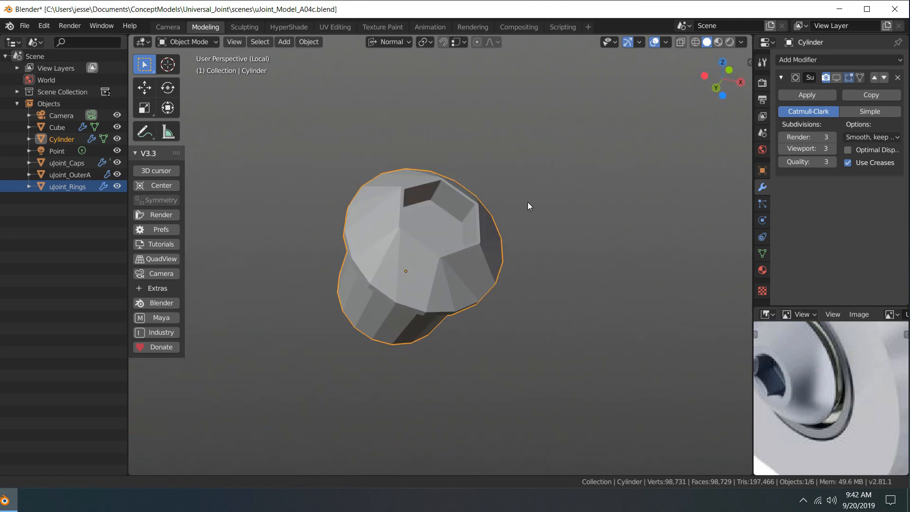
pyautogui.scroll(4, 527, 202)
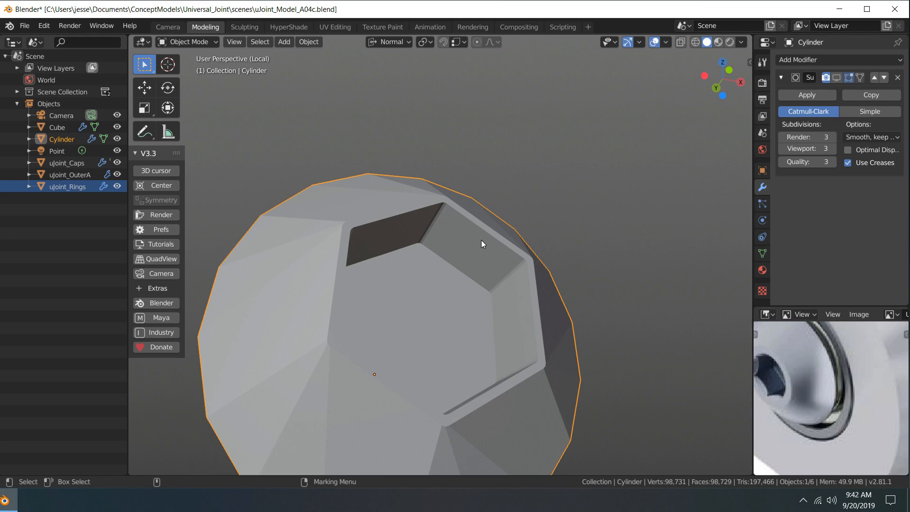
pyautogui.rightClick(481, 241)
pyautogui.click(483, 173)
pyautogui.moveTo(483, 173); pyautogui.dragTo(406, 250, button='middle')
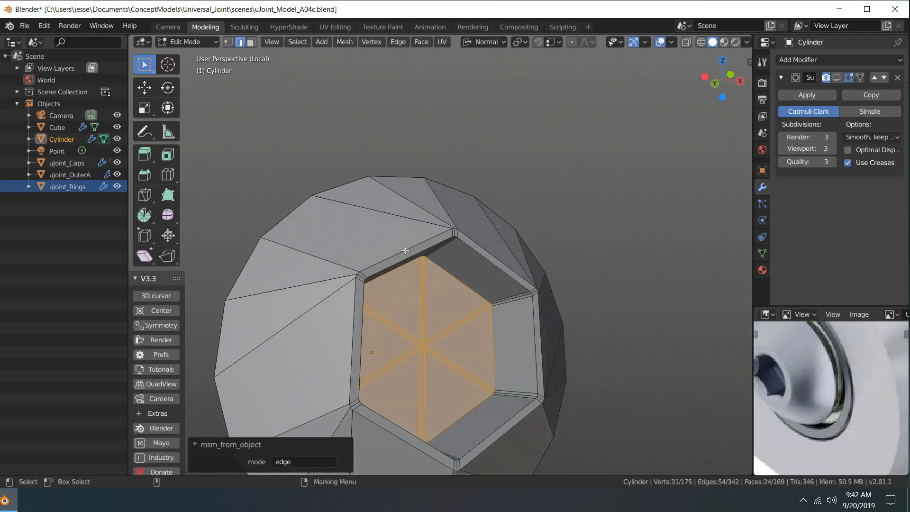
pyautogui.keyDown('alt'); pyautogui.click(408, 248); pyautogui.keyUp('alt')
pyautogui.moveTo(549, 232); pyautogui.dragTo(664, 142, button='middle')
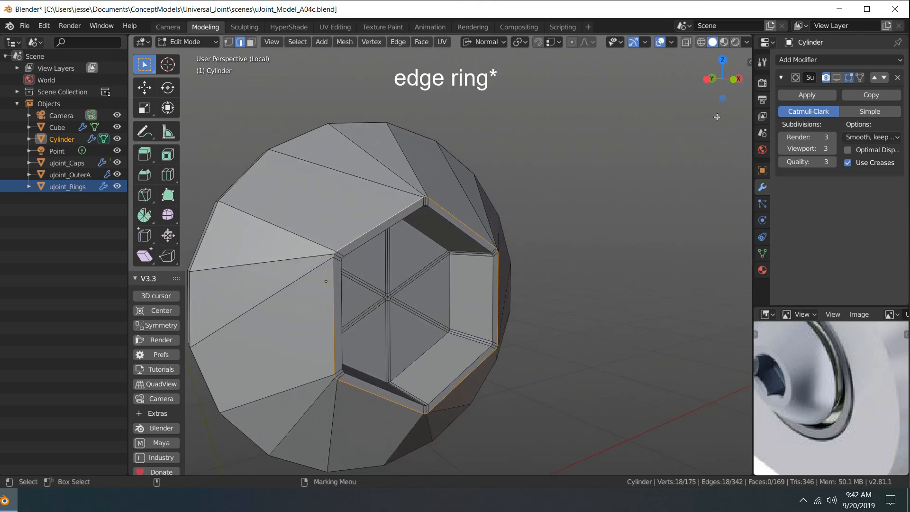
# Round the selected outer border loop with LoopTools Circle, using Best fit, Flatten and Regular
pyautogui.press('n')
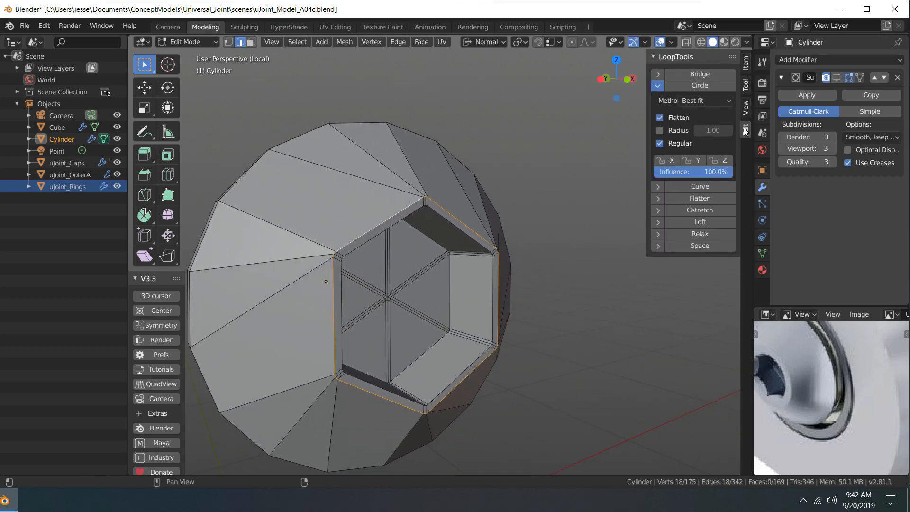
pyautogui.click(694, 88)
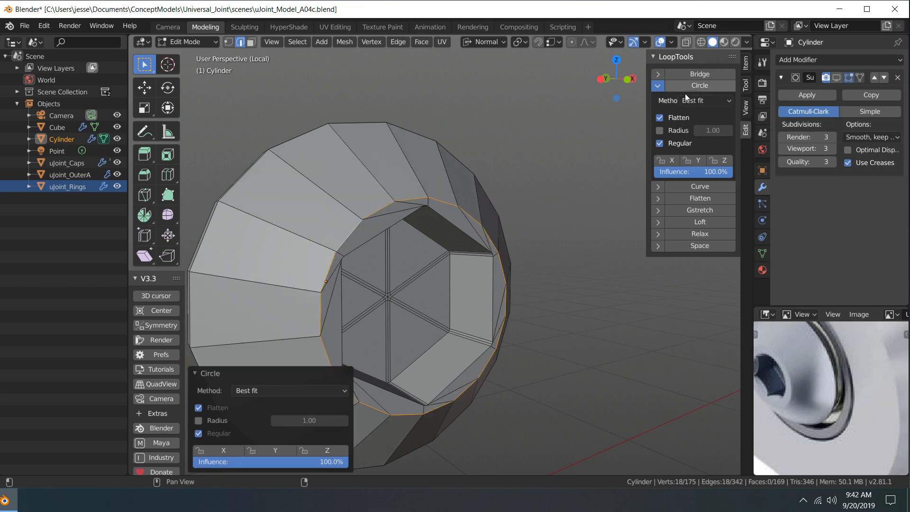
pyautogui.moveTo(521, 142); pyautogui.dragTo(502, 112, button='middle')
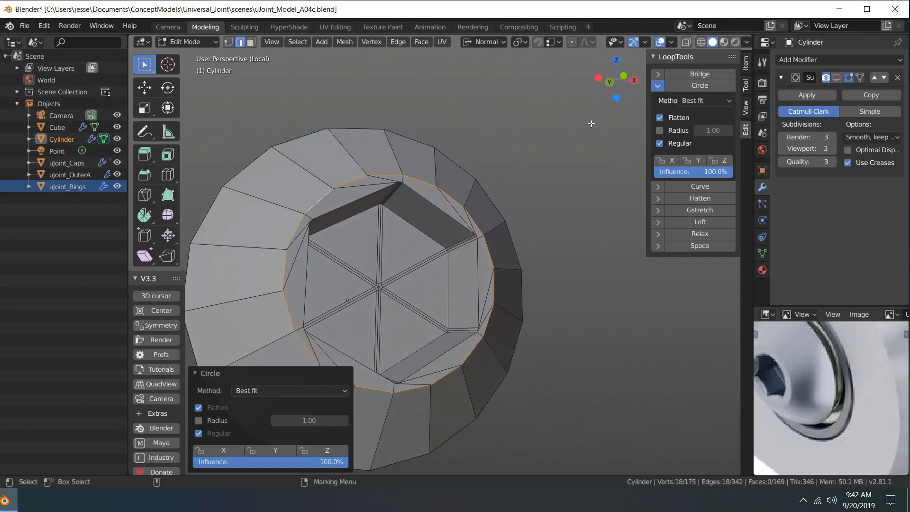
pyautogui.press('n')
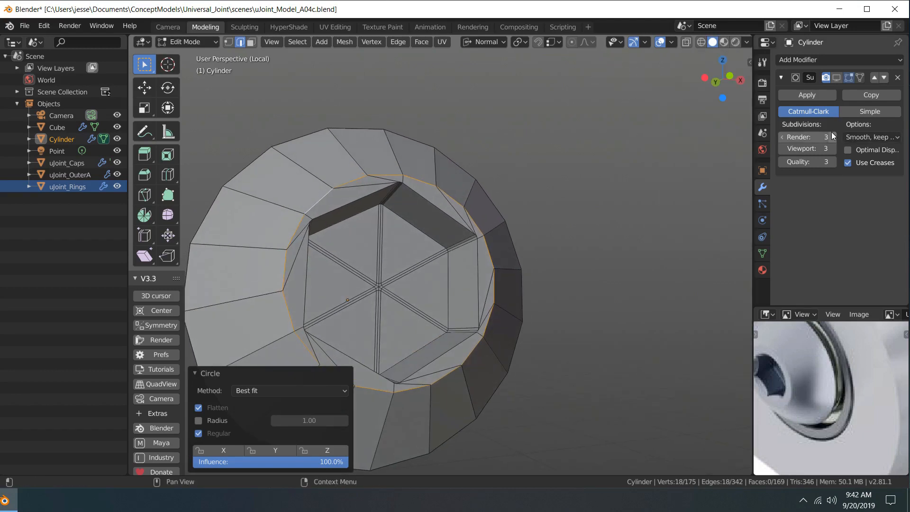
# Preview the rounded opening with the subdivision modifier, hide it again and examine the hex socket in the reference image
pyautogui.click(836, 78)
pyautogui.moveTo(587, 185); pyautogui.dragTo(643, 112, button='middle')
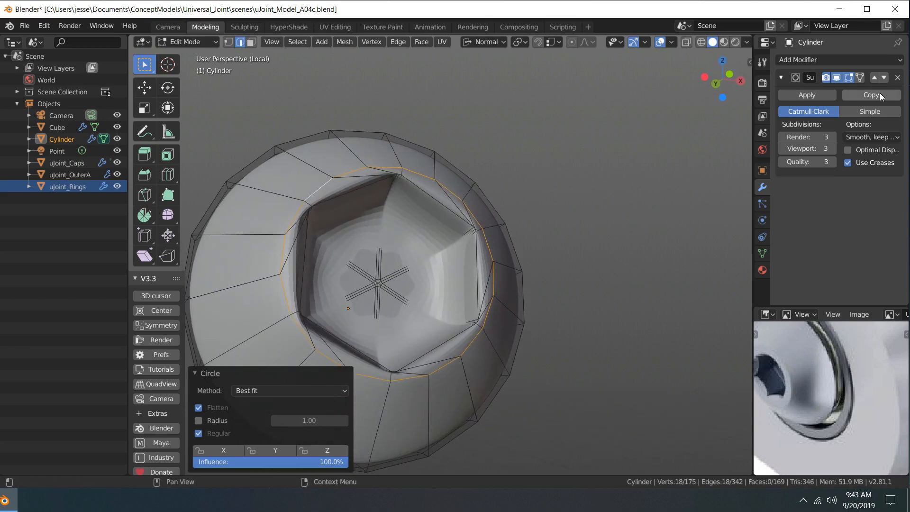
pyautogui.click(840, 78)
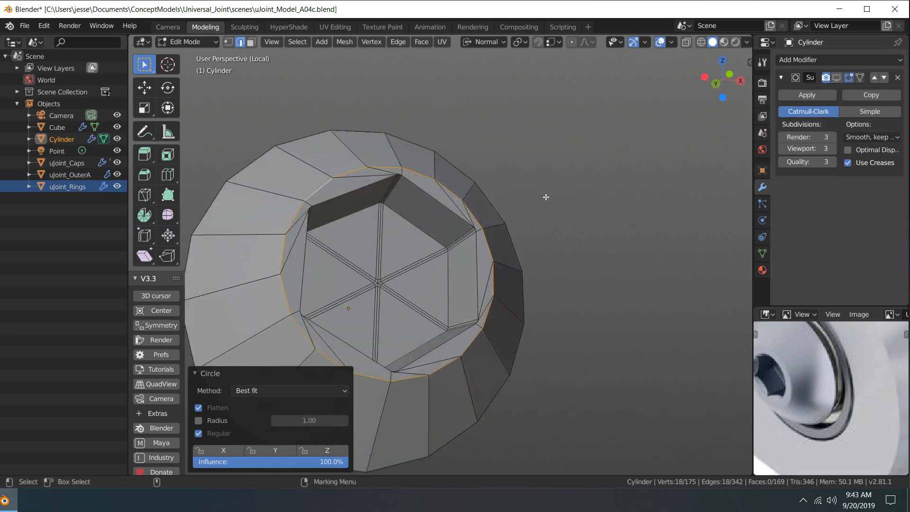
pyautogui.moveTo(543, 197); pyautogui.dragTo(500, 176, button='middle')
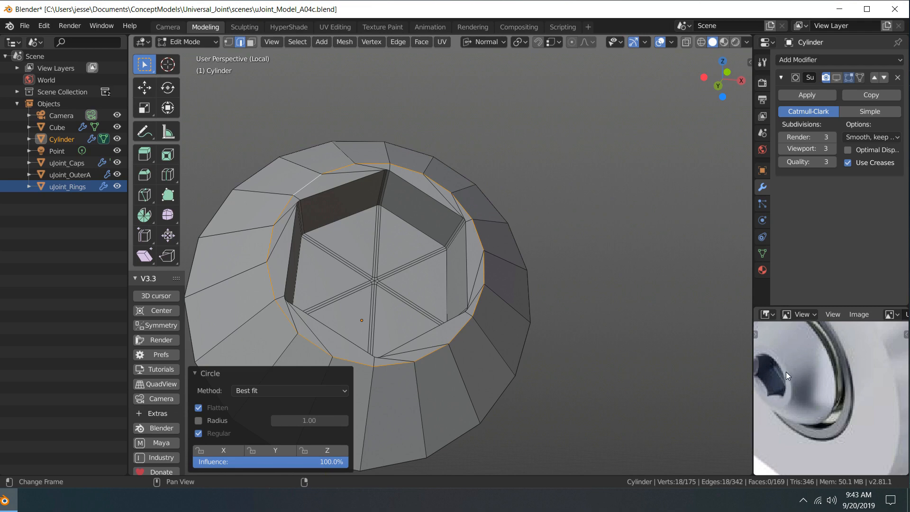
pyautogui.scroll(6, 786, 371)
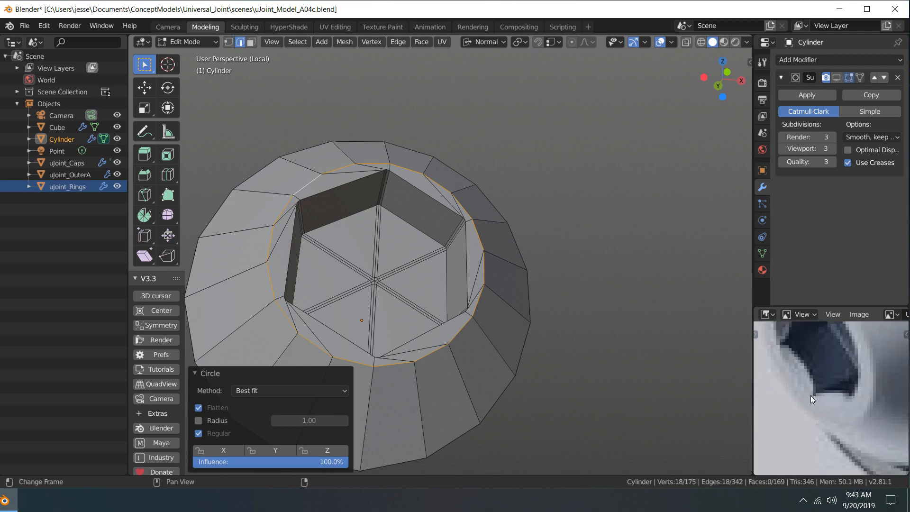
pyautogui.scroll(-5, 806, 389)
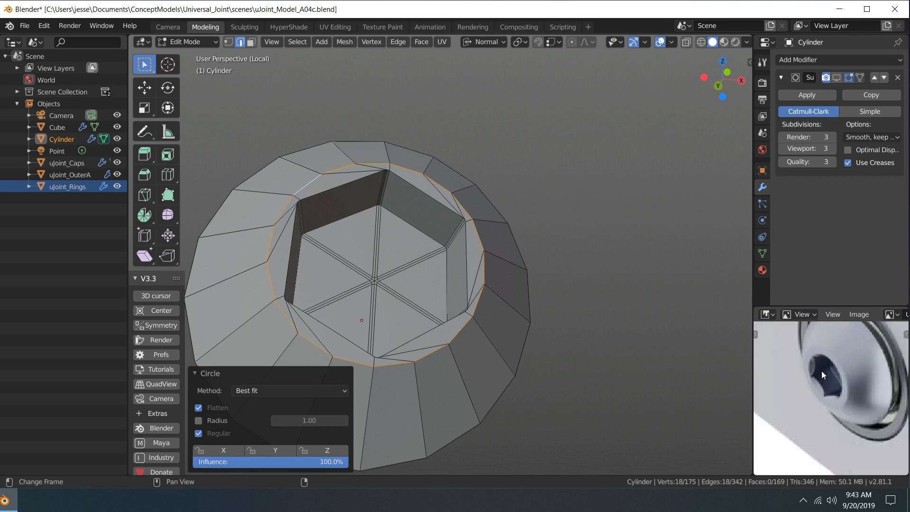
# Select the socket's hexagonal rim and floor edge loops and scale them down to 0.921
pyautogui.moveTo(504, 201); pyautogui.dragTo(611, 160, button='middle')
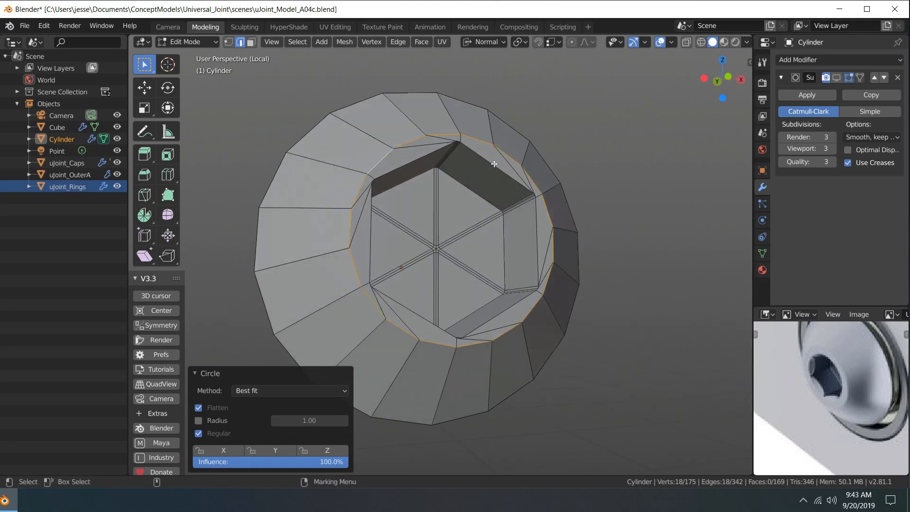
pyautogui.click(495, 162)
pyautogui.keyDown('alt'); pyautogui.click(494, 164); pyautogui.keyUp('alt')
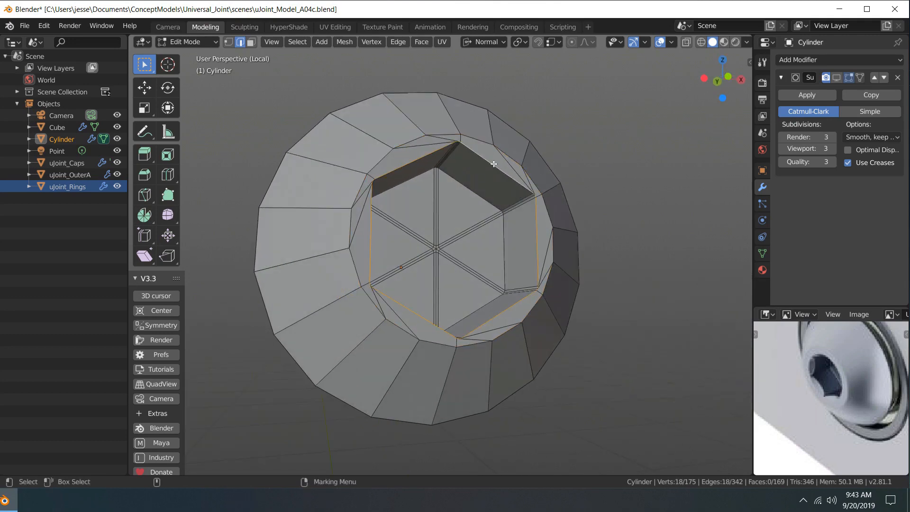
pyautogui.moveTo(610, 156); pyautogui.dragTo(601, 177, button='middle')
pyautogui.press('r')
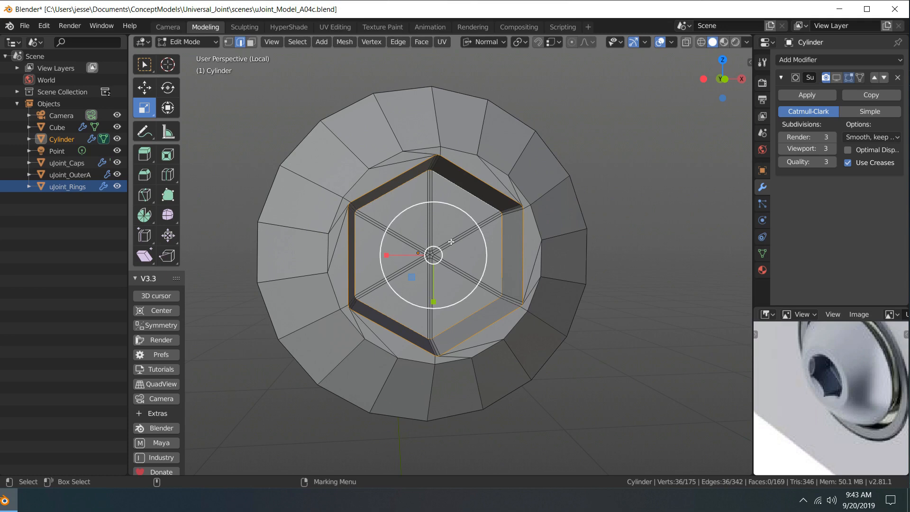
pyautogui.moveTo(442, 248); pyautogui.dragTo(449, 242)
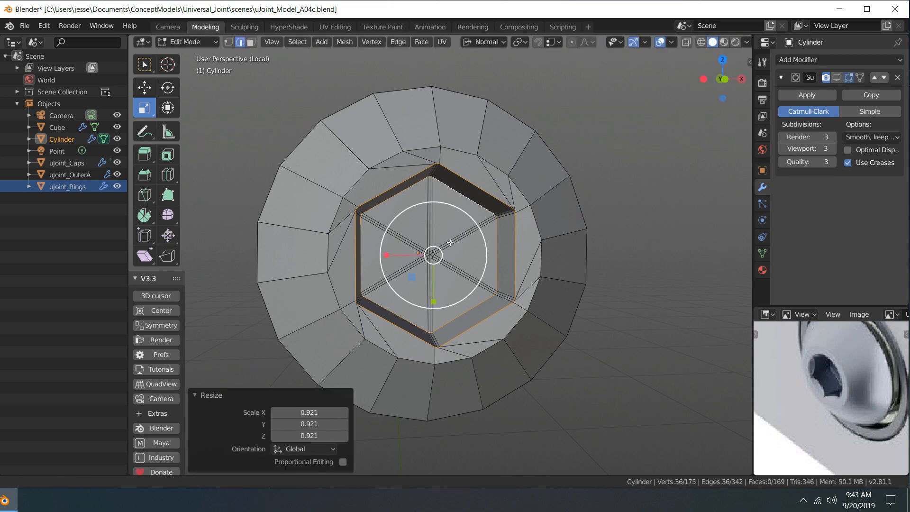
# Bevel the socket's hexagonal rim edge loop with 2 segments and a width of about 0.026 m
pyautogui.moveTo(526, 230); pyautogui.dragTo(579, 174, button='middle')
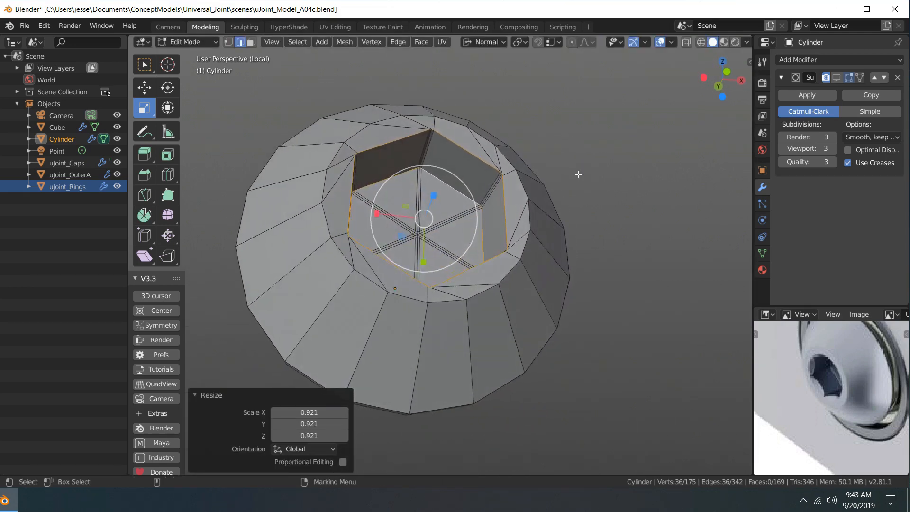
pyautogui.click(475, 152)
pyautogui.keyDown('alt'); pyautogui.click(475, 152); pyautogui.keyUp('alt')
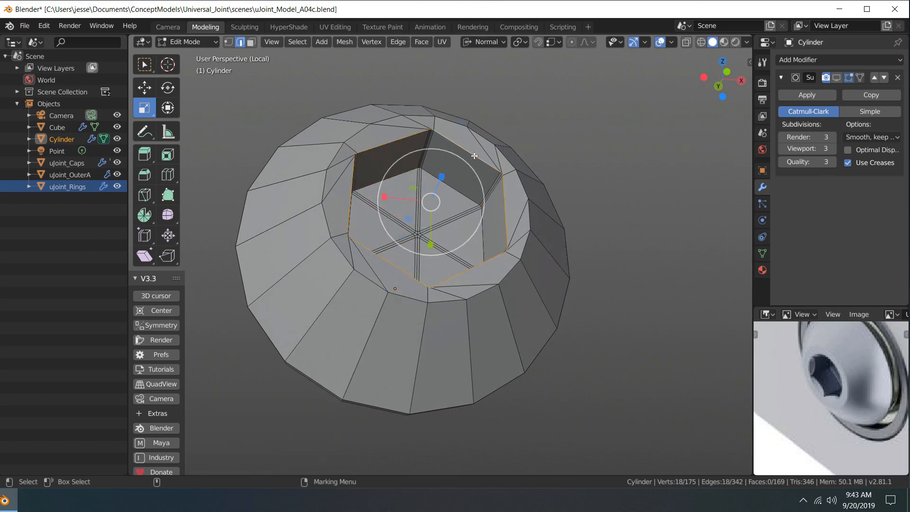
pyautogui.press('w')
pyautogui.moveTo(474, 152); pyautogui.dragTo(572, 167, button='middle')
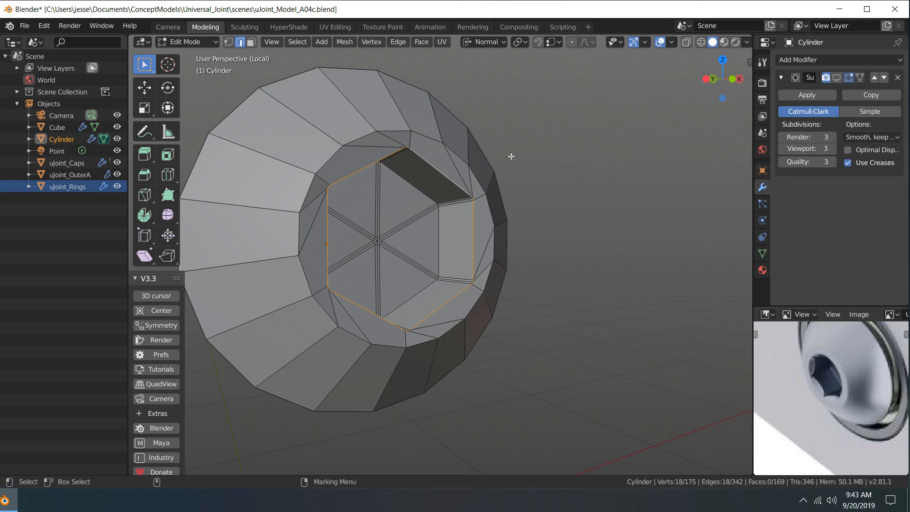
pyautogui.hotkey('ctrl', 'b')
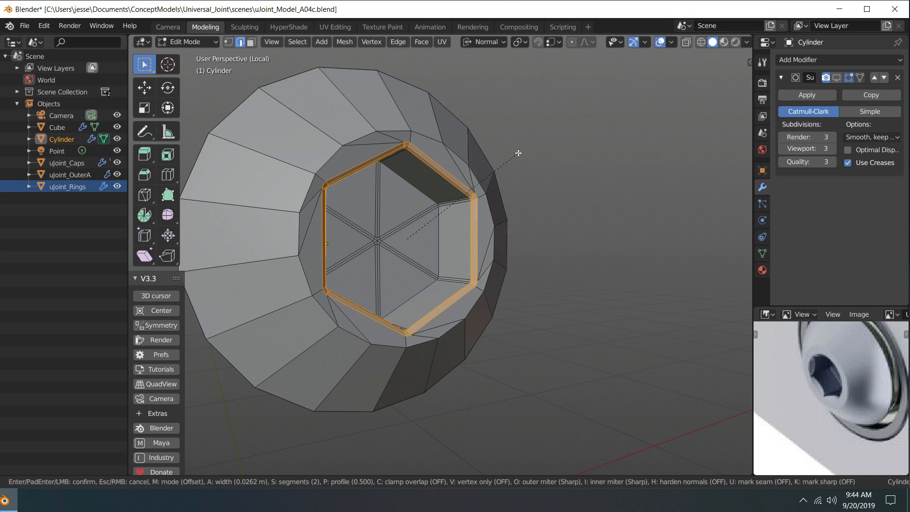
pyautogui.click(518, 154)
# Bevel the edge loop around the hex socket's floor with 2 segments and a width of about 0.029 m
pyautogui.hotkey('ctrl', 'z')
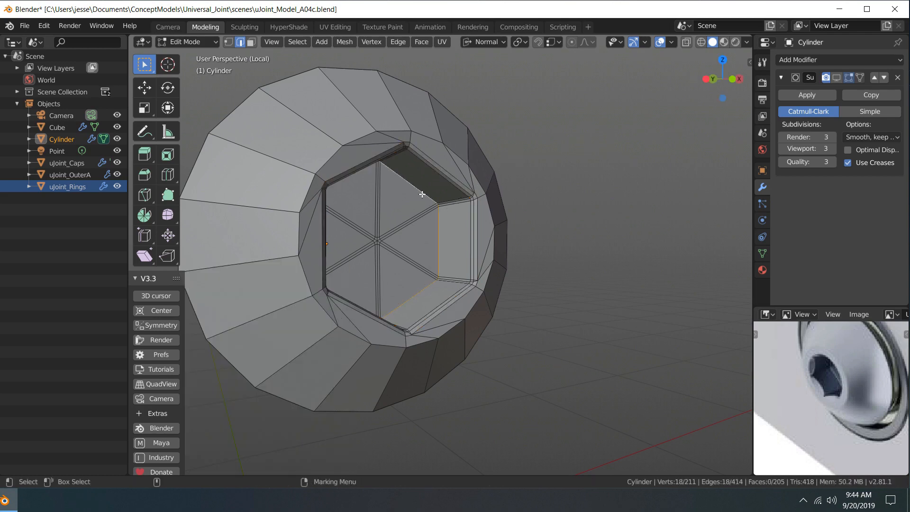
pyautogui.hotkey('ctrl', 'b')
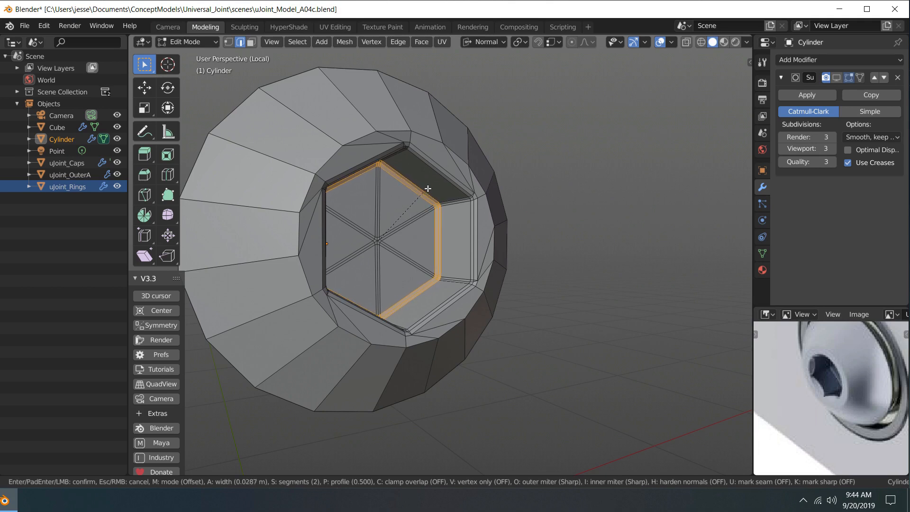
pyautogui.click(427, 188)
pyautogui.moveTo(427, 189); pyautogui.dragTo(537, 181, button='middle')
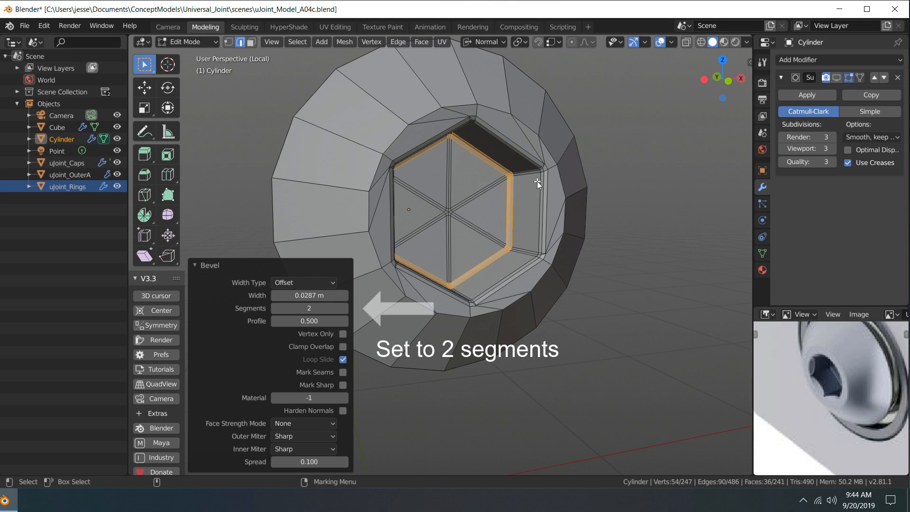
# Preview the beveled socket with subdivision in Object Mode and hide the subdivision again
pyautogui.hotkey('ctrl', 'Tab')
pyautogui.click(579, 143)
pyautogui.click(836, 77)
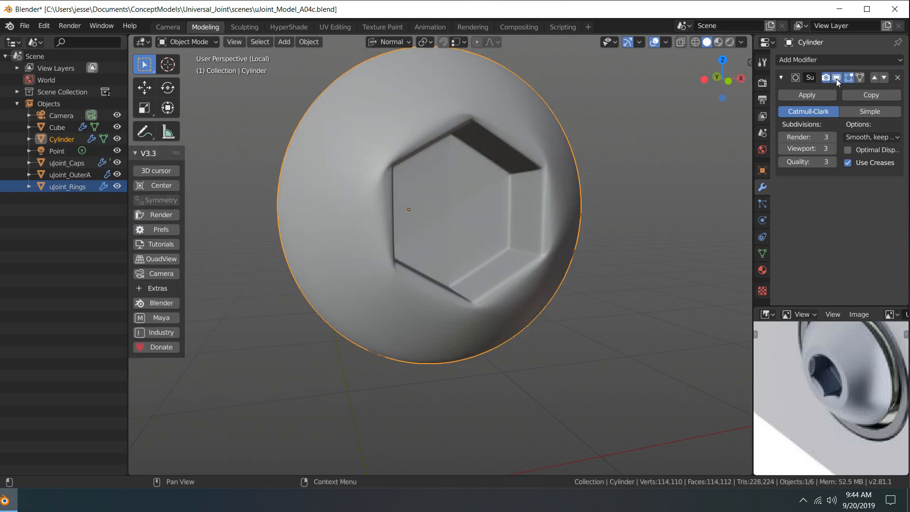
pyautogui.click(662, 143)
pyautogui.moveTo(661, 143); pyautogui.dragTo(634, 138, button='middle')
pyautogui.click(836, 79)
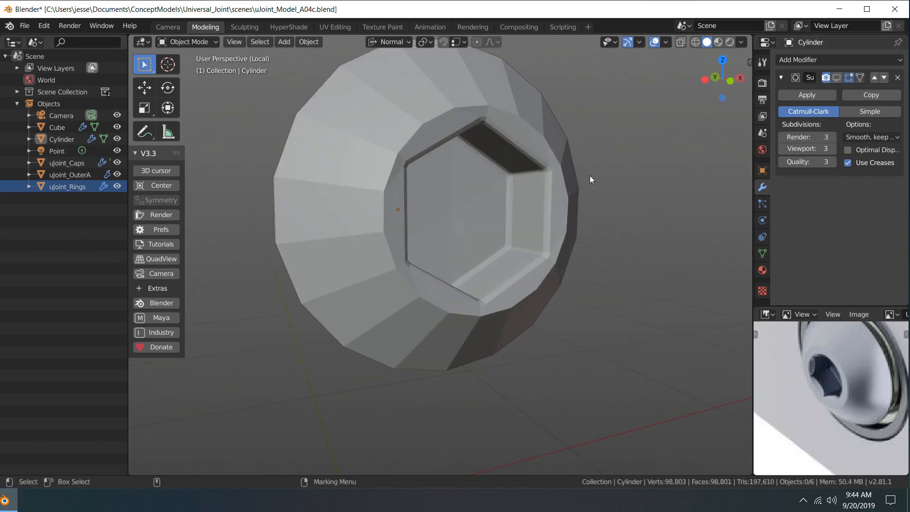
# Select the two inner edge loops of the socket's rim bevel and move them about -0.0157 m along the normal Z axis
pyautogui.click(533, 226)
pyautogui.rightClick(533, 226)
pyautogui.click(544, 175)
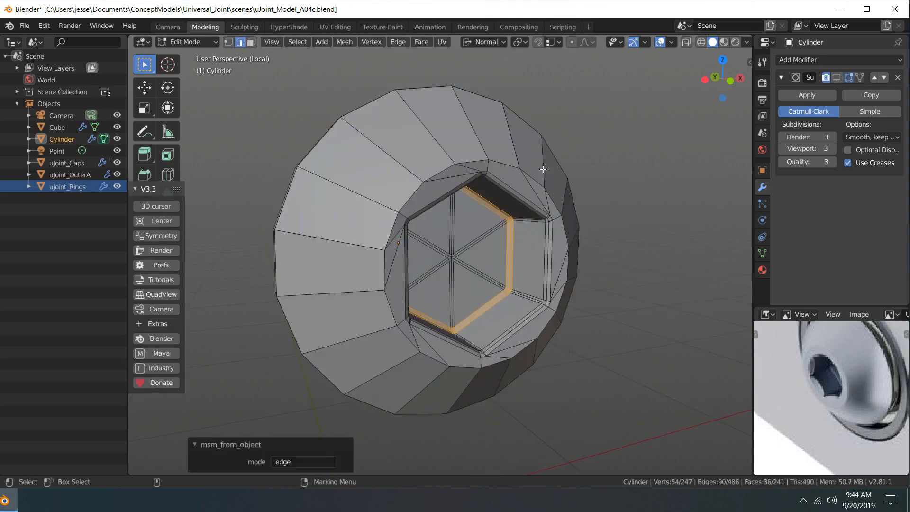
pyautogui.moveTo(545, 168); pyautogui.dragTo(509, 175, button='middle')
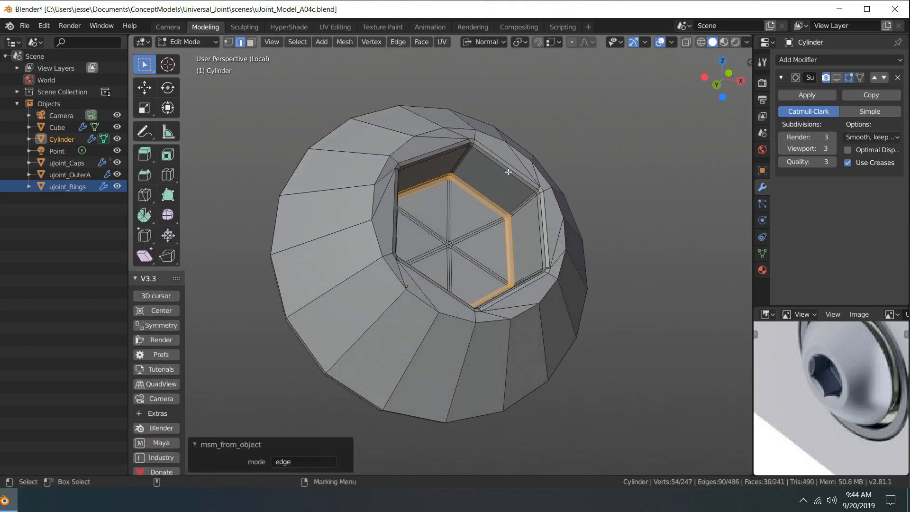
pyautogui.keyDown('alt'); pyautogui.click(509, 172); pyautogui.keyUp('alt')
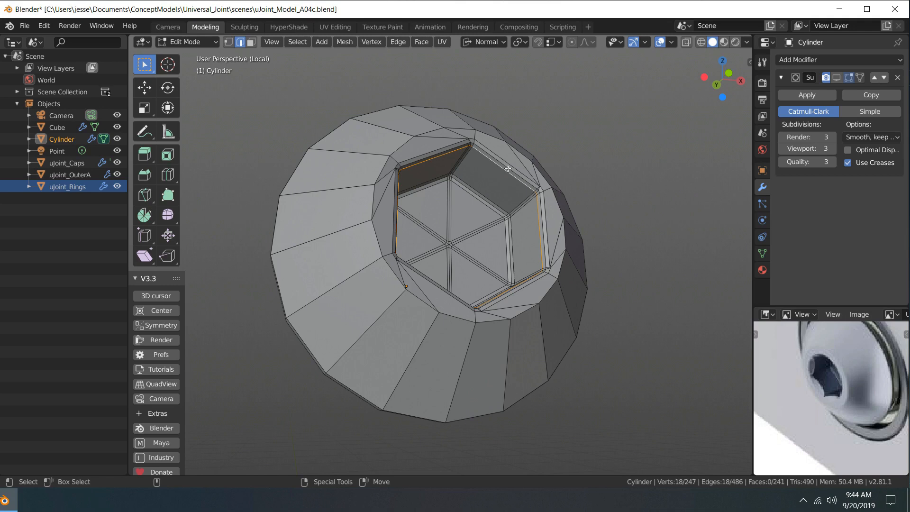
pyautogui.keyDown('alt'); pyautogui.keyDown('shift'); pyautogui.click(508, 166); pyautogui.keyUp('shift'); pyautogui.keyUp('alt')
pyautogui.moveTo(603, 162); pyautogui.dragTo(652, 169, button='middle')
pyautogui.press('w')
pyautogui.moveTo(562, 226); pyautogui.dragTo(550, 227)
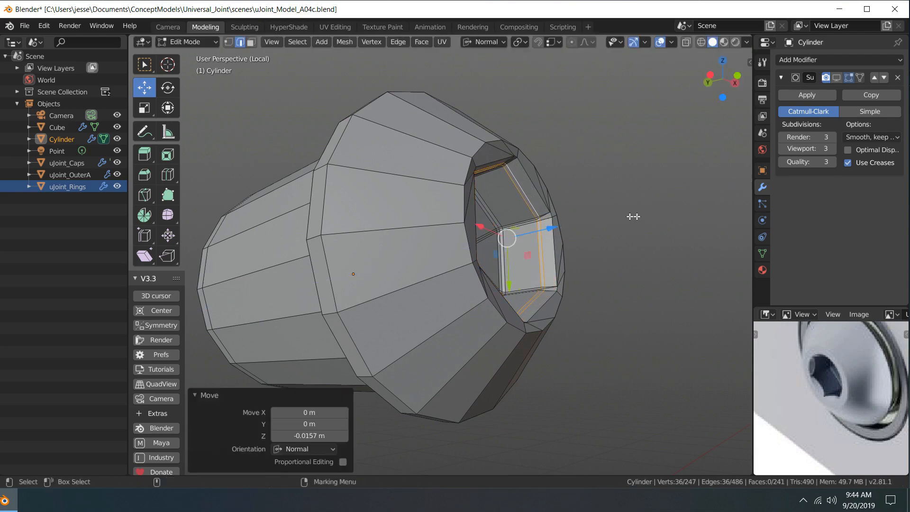
# Add the socket floor's bevel loops to the selection and scale all selected loops uniformly to about 0.889
pyautogui.moveTo(634, 215); pyautogui.dragTo(593, 230, button='middle')
pyautogui.press('w')
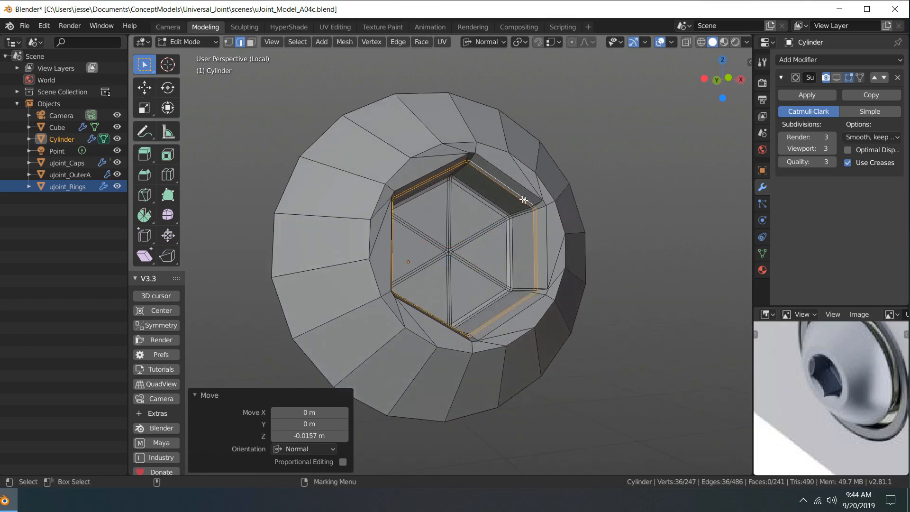
pyautogui.keyDown('alt'); pyautogui.keyDown('shift'); pyautogui.click(492, 202); pyautogui.keyUp('shift'); pyautogui.keyUp('alt')
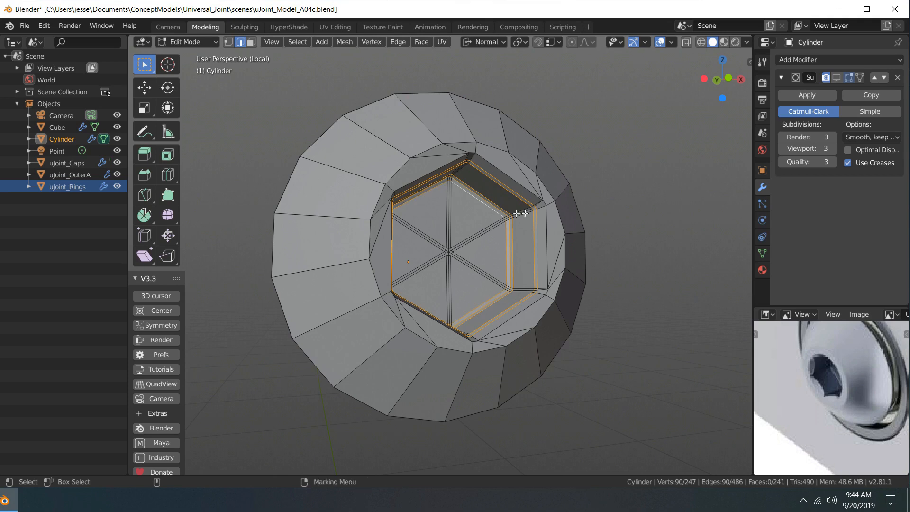
pyautogui.moveTo(521, 213); pyautogui.dragTo(609, 187, button='middle')
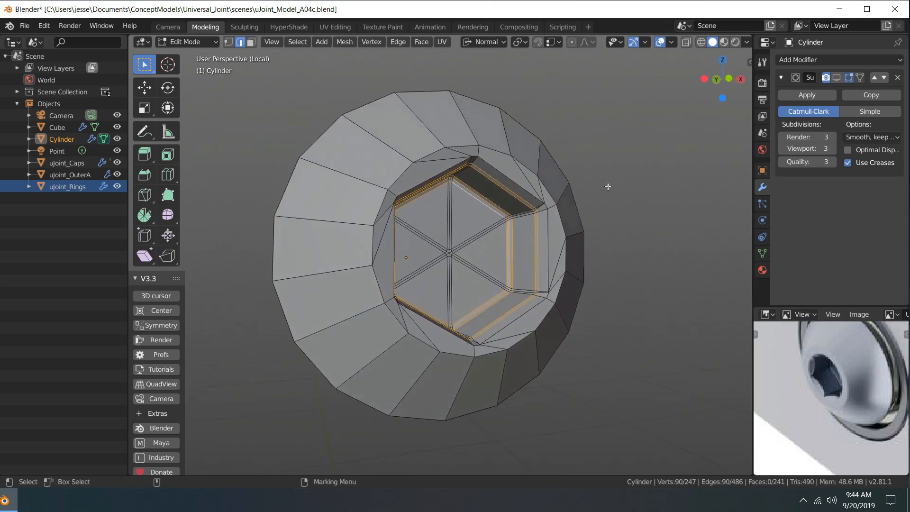
pyautogui.hotkey('shift', 'space')
pyautogui.press('s')
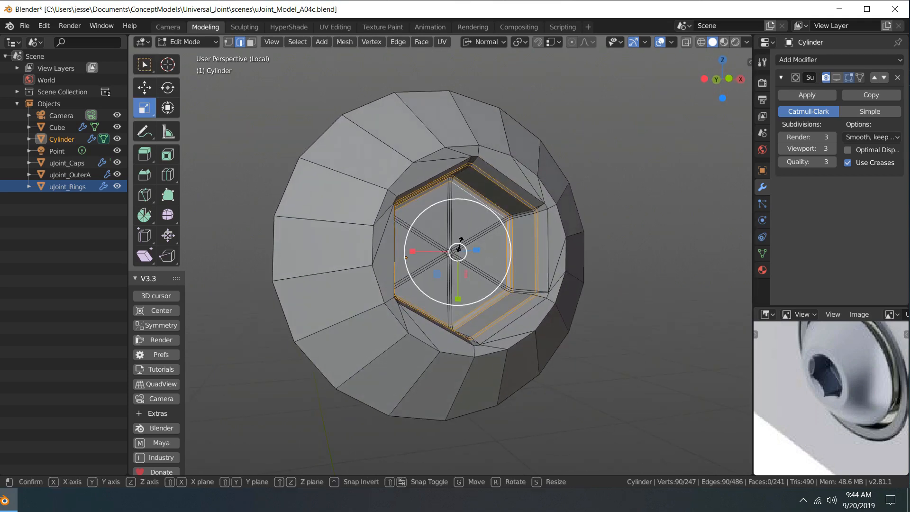
pyautogui.moveTo(459, 245); pyautogui.dragTo(470, 240)
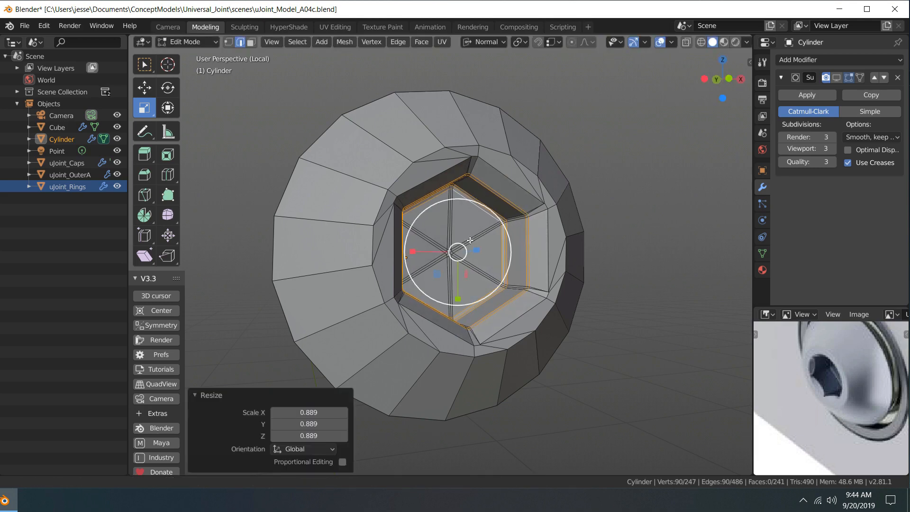
# With subdivision shown, move the selected socket loops about 0.0089 m along the normal Z axis, and hide the subdivision again
pyautogui.moveTo(470, 240); pyautogui.dragTo(608, 143, button='middle')
pyautogui.press('q')
pyautogui.keyDown('alt'); pyautogui.moveTo(609, 144); pyautogui.dragTo(621, 172); pyautogui.keyUp('alt')
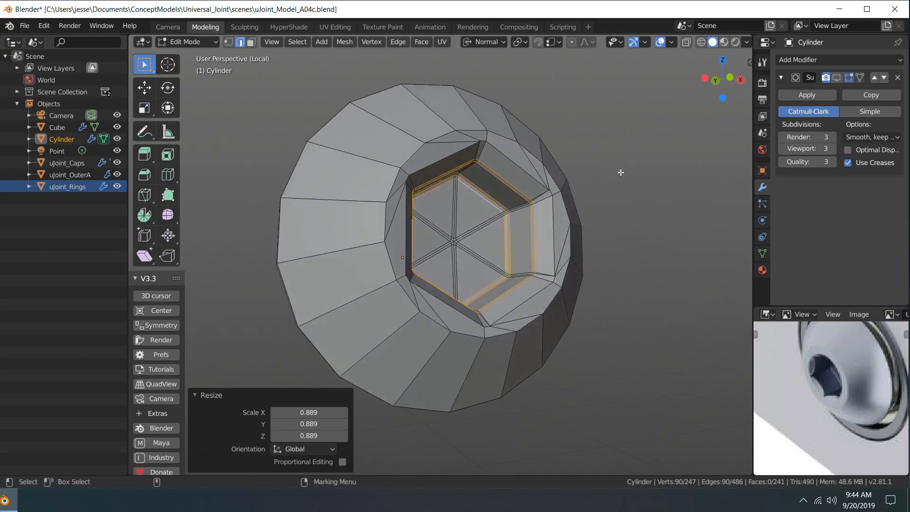
pyautogui.click(836, 78)
pyautogui.keyDown('alt'); pyautogui.moveTo(630, 119); pyautogui.dragTo(660, 187); pyautogui.keyUp('alt')
pyautogui.press('w')
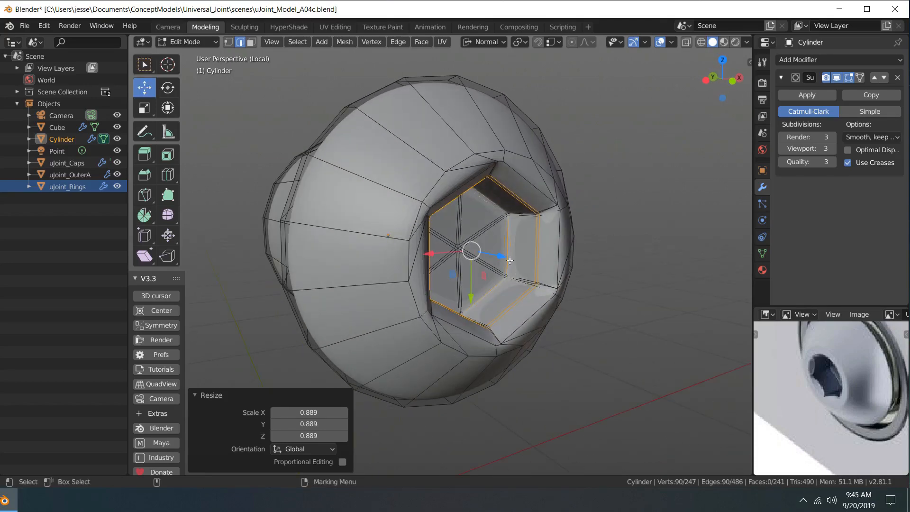
pyautogui.moveTo(510, 260); pyautogui.dragTo(503, 257)
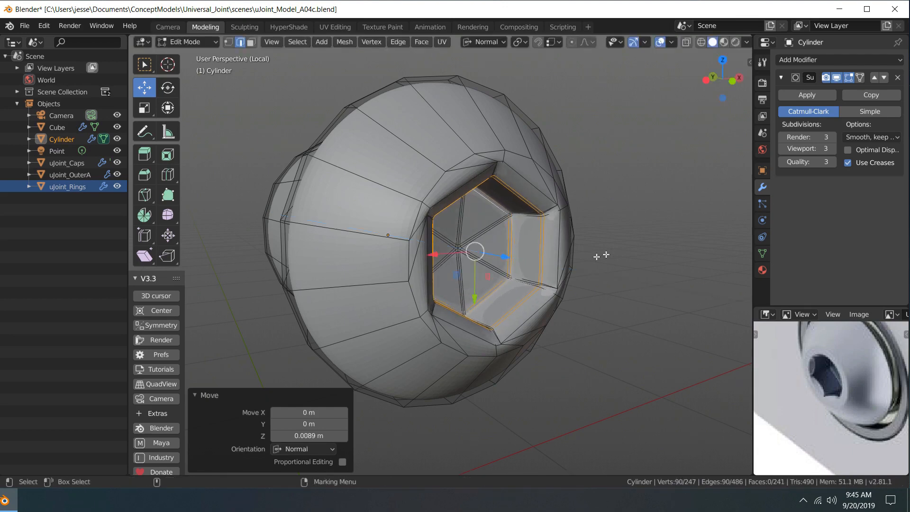
pyautogui.moveTo(599, 254); pyautogui.dragTo(656, 201, button='middle')
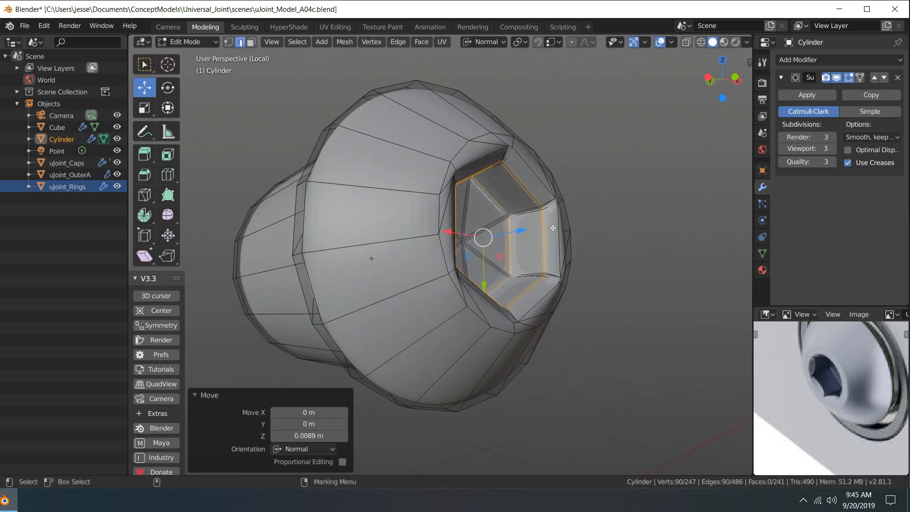
pyautogui.press('w')
pyautogui.moveTo(627, 197); pyautogui.dragTo(595, 195, button='middle')
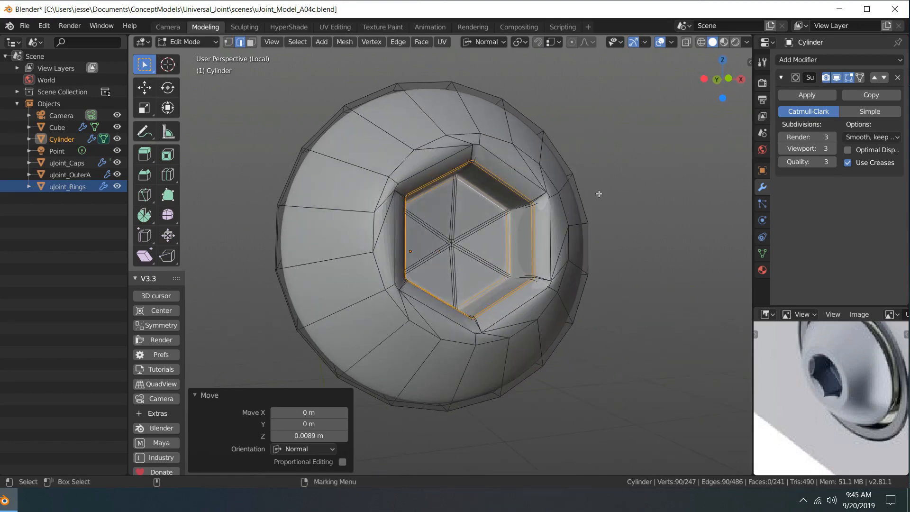
pyautogui.click(837, 77)
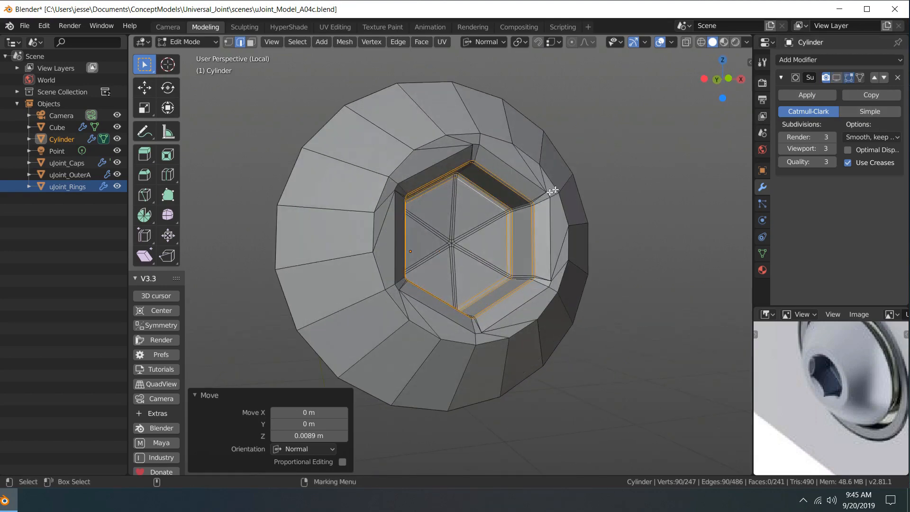
# Select only the socket floor's bevel loops and move them about -0.0113 m along the normal Z axis to deepen the socket
pyautogui.keyDown('shift'); pyautogui.click(493, 197); pyautogui.keyUp('shift')
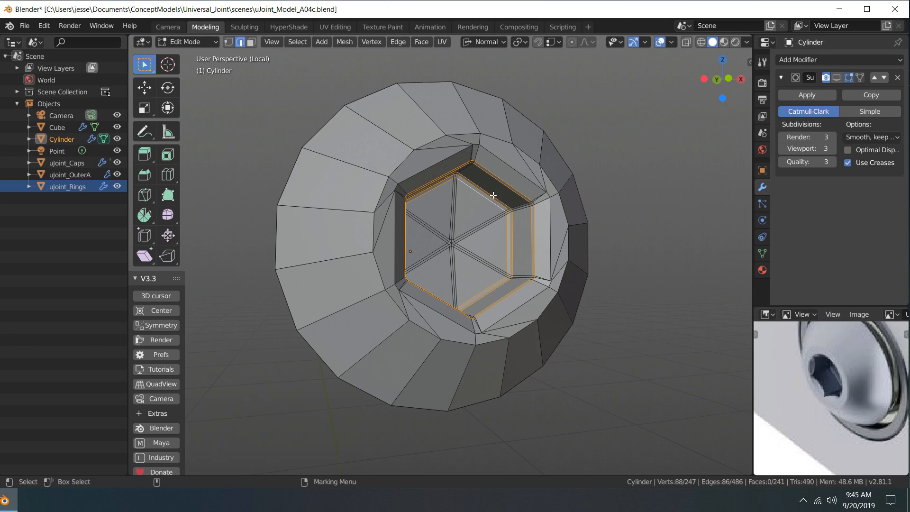
pyautogui.keyDown('alt'); pyautogui.click(494, 196); pyautogui.keyUp('alt')
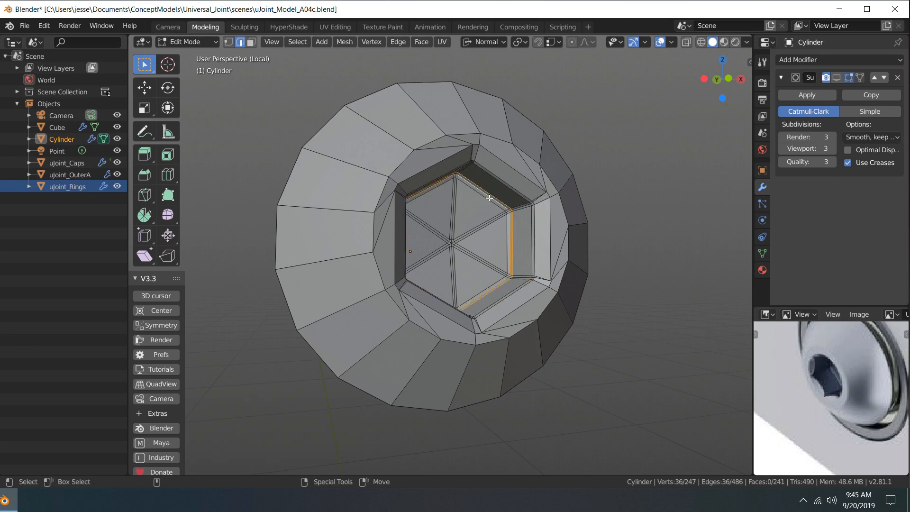
pyautogui.moveTo(603, 193); pyautogui.dragTo(632, 207, button='middle')
pyautogui.press('w')
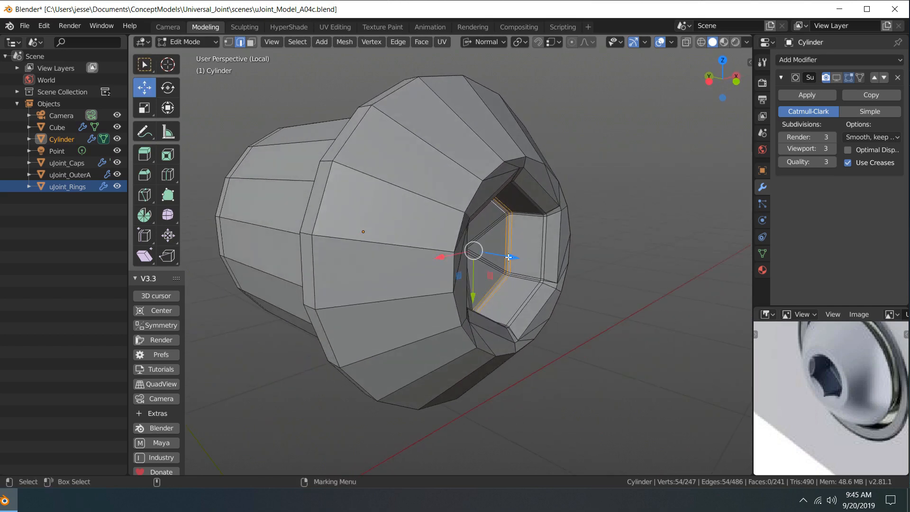
pyautogui.moveTo(508, 257); pyautogui.dragTo(503, 256)
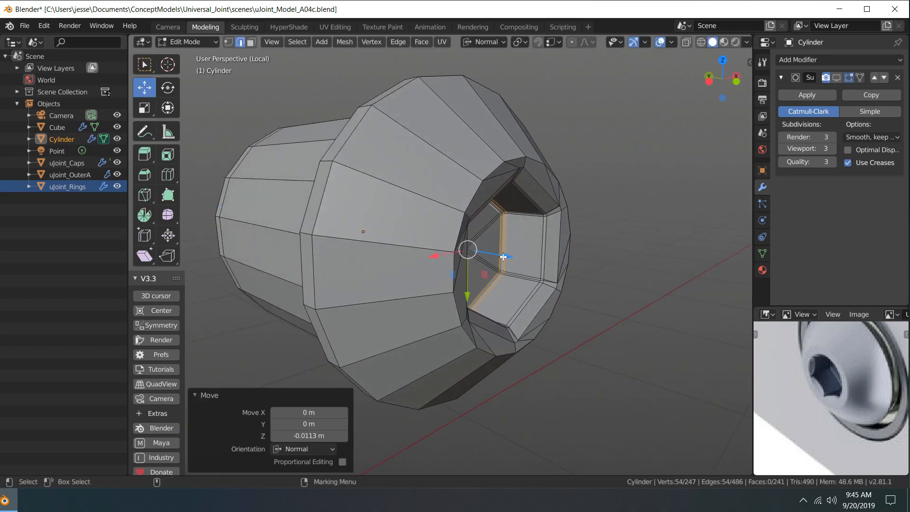
pyautogui.moveTo(615, 251); pyautogui.dragTo(635, 230, button='middle')
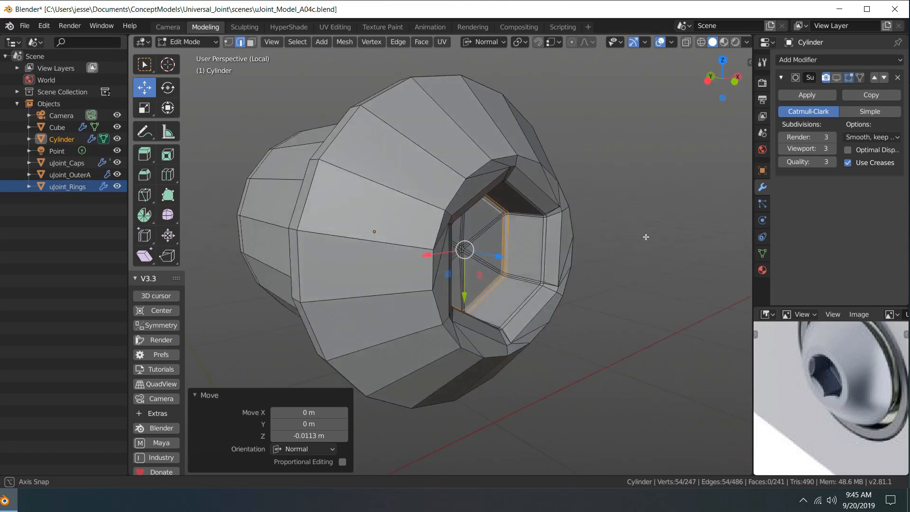
pyautogui.press('q')
# Show the subdivided cylinder in Object Mode, shade it smooth and inspect the socket from different distances and angles
pyautogui.hotkey('ctrl', 'Tab')
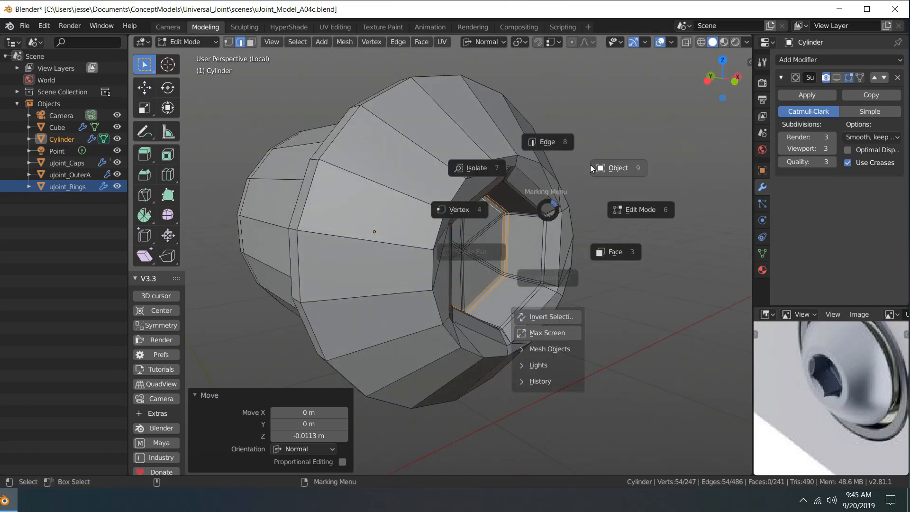
pyautogui.click(592, 165)
pyautogui.click(837, 77)
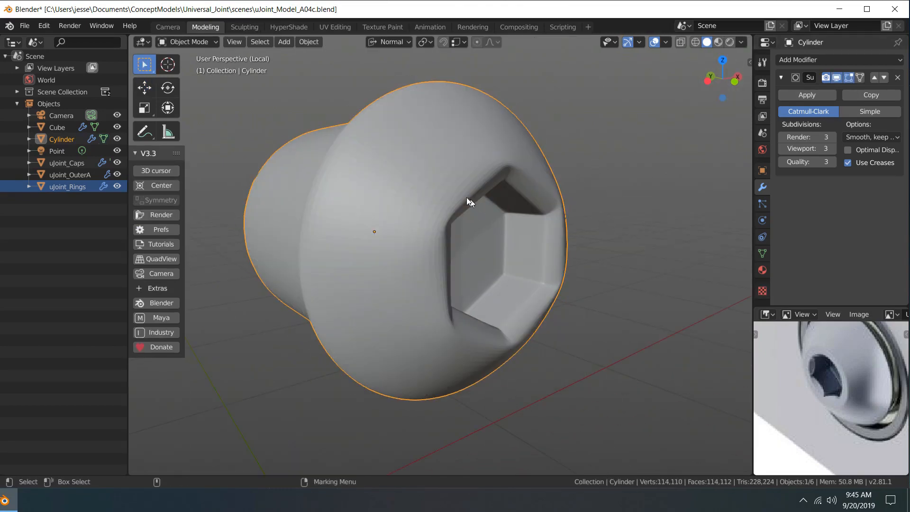
pyautogui.moveTo(457, 186); pyautogui.dragTo(451, 252, button='right')
pyautogui.click(584, 120)
pyautogui.scroll(-7, 581, 116)
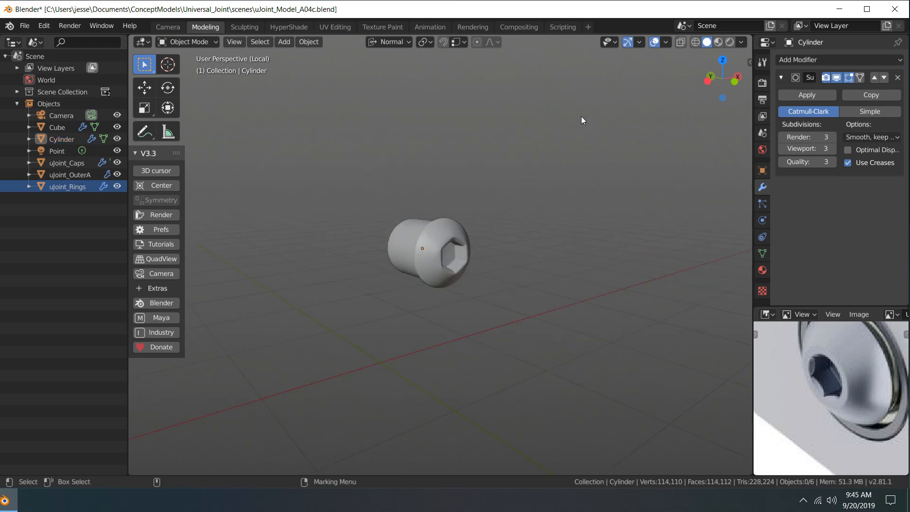
pyautogui.keyDown('alt'); pyautogui.moveTo(581, 116); pyautogui.dragTo(554, 176); pyautogui.keyUp('alt')
pyautogui.scroll(7, 531, 174)
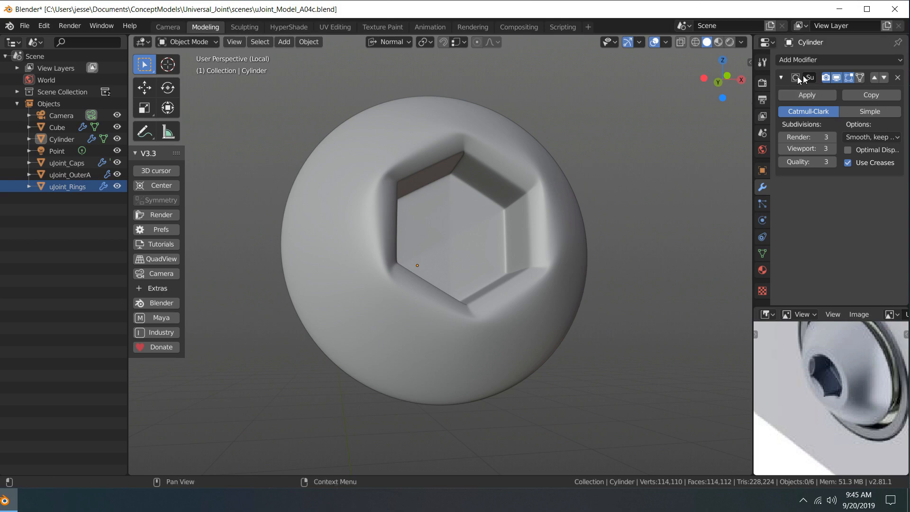
# Round the hex socket's outermost rim loop with LoopTools Circle using Best fit, Flatten and Regular, and show the subdivision in Edit Mode
pyautogui.click(836, 78)
pyautogui.click(510, 156)
pyautogui.rightClick(510, 155)
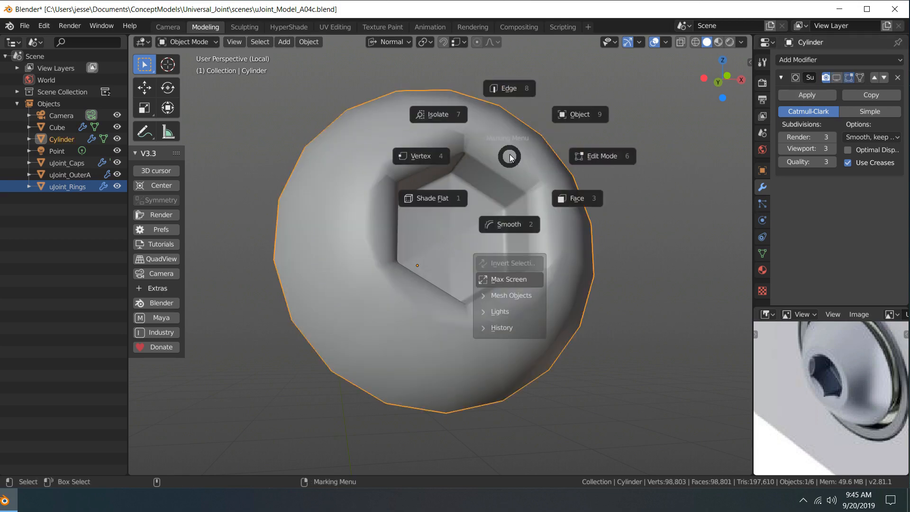
pyautogui.click(501, 95)
pyautogui.keyDown('alt'); pyautogui.click(475, 138); pyautogui.keyUp('alt')
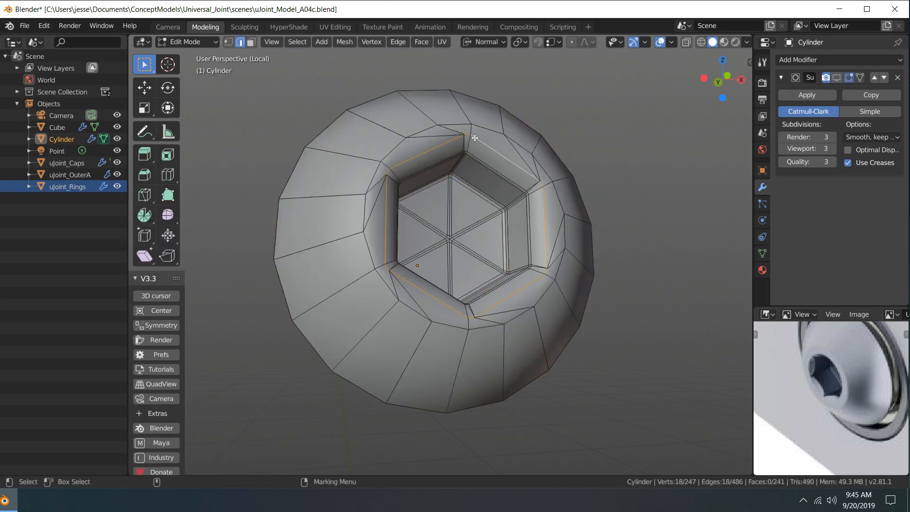
pyautogui.moveTo(565, 154); pyautogui.dragTo(583, 148, button='middle')
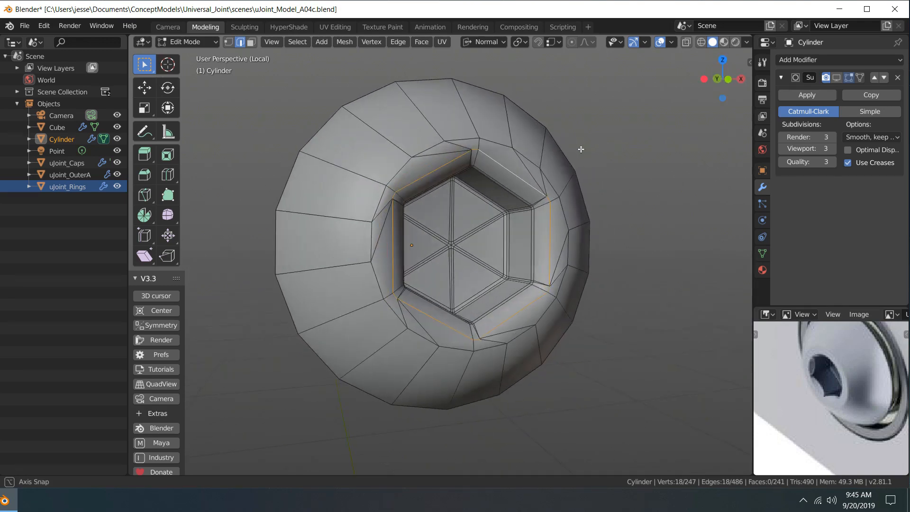
pyautogui.press('n')
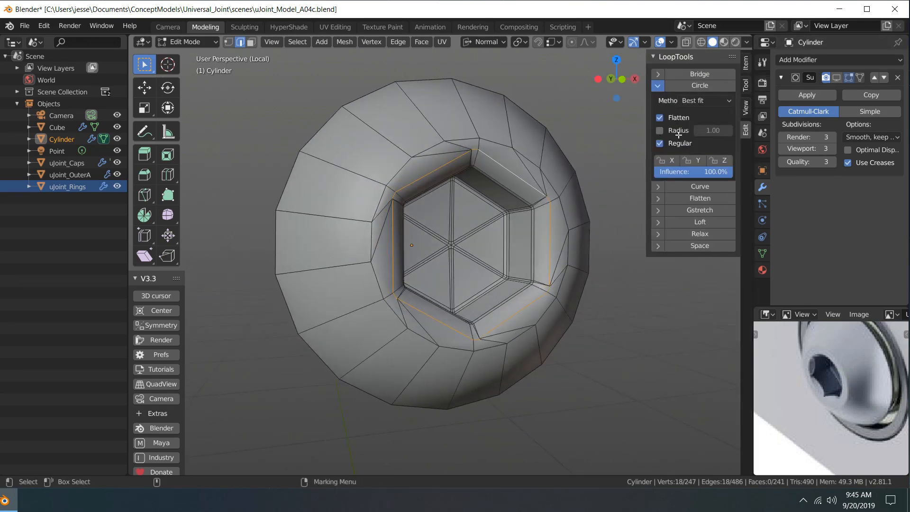
pyautogui.click(697, 87)
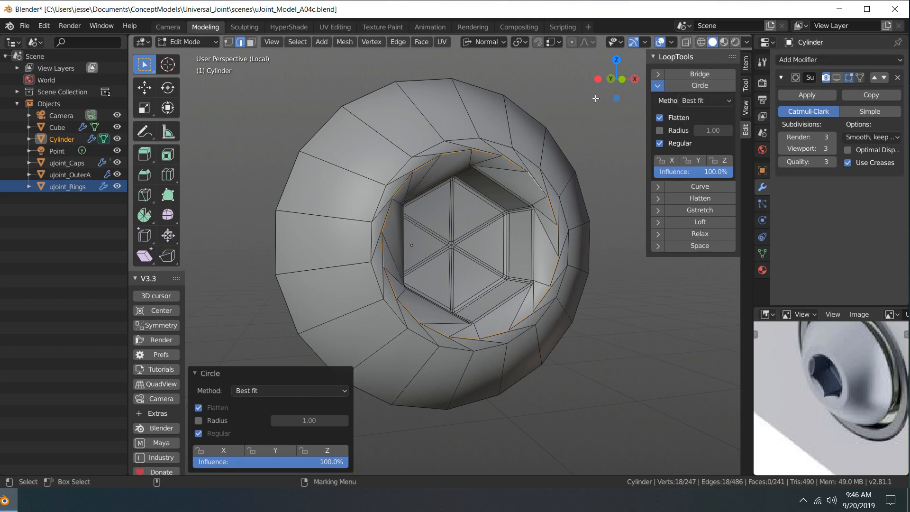
pyautogui.press('n')
pyautogui.click(835, 78)
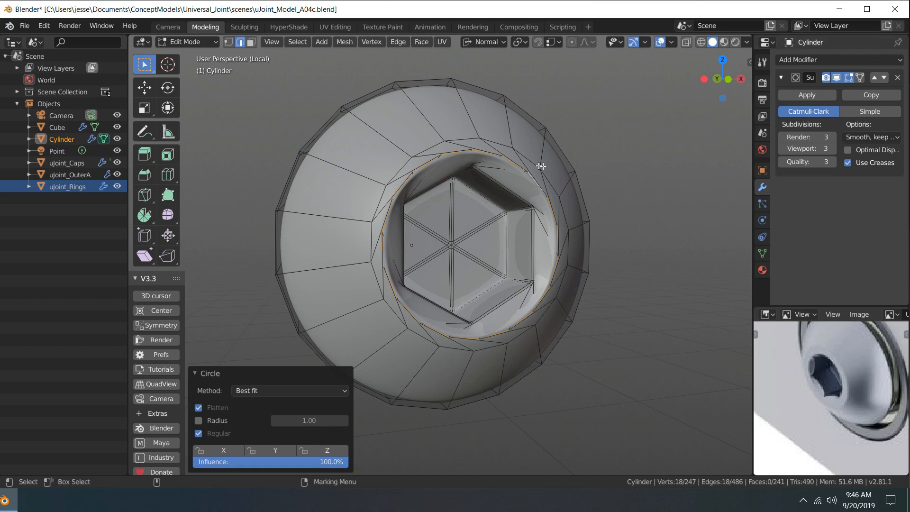
# Show the subdivided cylinder in Object Mode and inspect the rounded socket opening from several distances and angles
pyautogui.press('Tab')
pyautogui.click(568, 116)
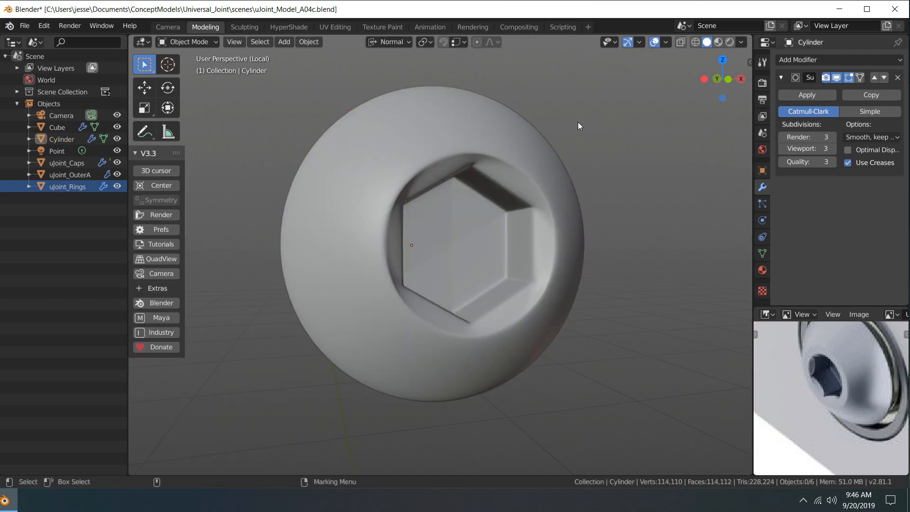
pyautogui.scroll(-3, 578, 122)
pyautogui.moveTo(553, 121)
pyautogui.mouseDown(button='middle')
pyautogui.moveTo(504, 118)
pyautogui.moveTo(554, 119)
pyautogui.moveTo(565, 61)
pyautogui.moveTo(567, 129)
pyautogui.mouseUp(button='middle')
pyautogui.scroll(4, 568, 129)
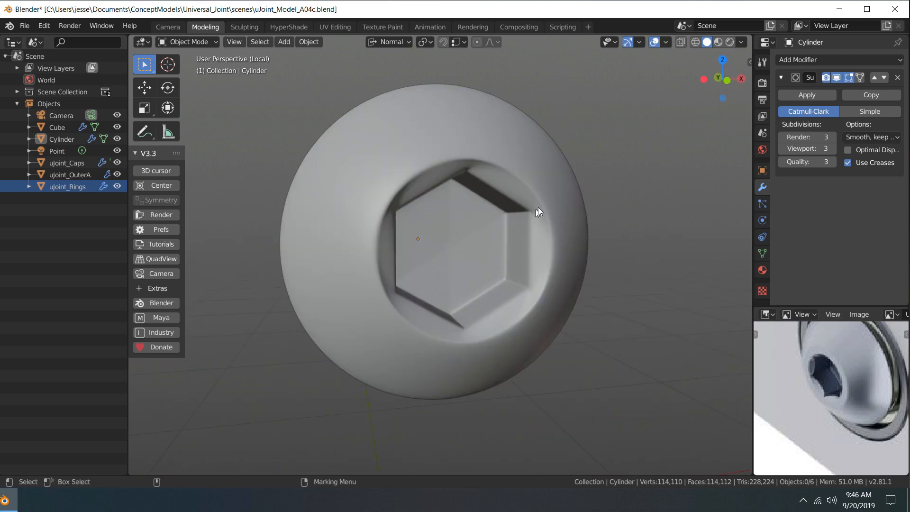
pyautogui.moveTo(538, 207); pyautogui.dragTo(575, 181, button='middle')
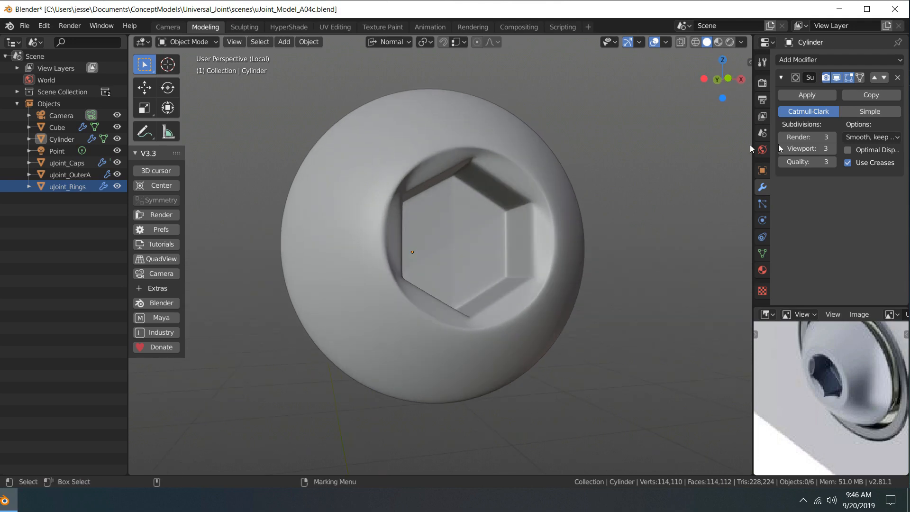
# Hide the subdivision and cut one edge loop around the domed head, slid toward the socket opening with a factor of -0.837
pyautogui.click(837, 79)
pyautogui.click(476, 159)
pyautogui.rightClick(477, 159)
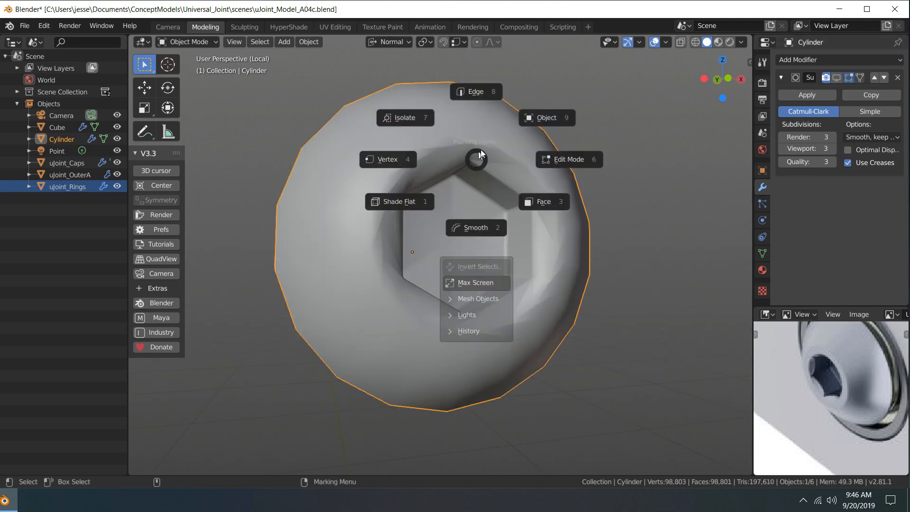
pyautogui.click(494, 101)
pyautogui.moveTo(518, 163); pyautogui.dragTo(448, 160, button='middle')
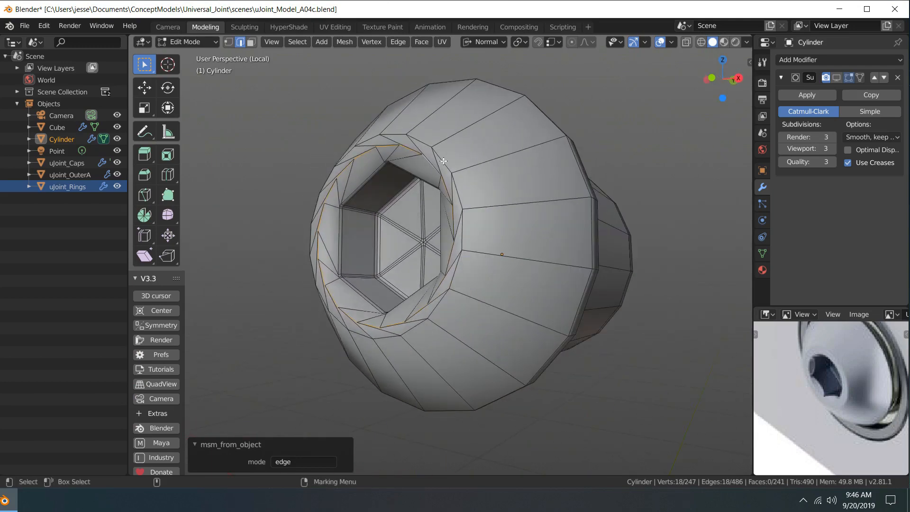
pyautogui.click(443, 162)
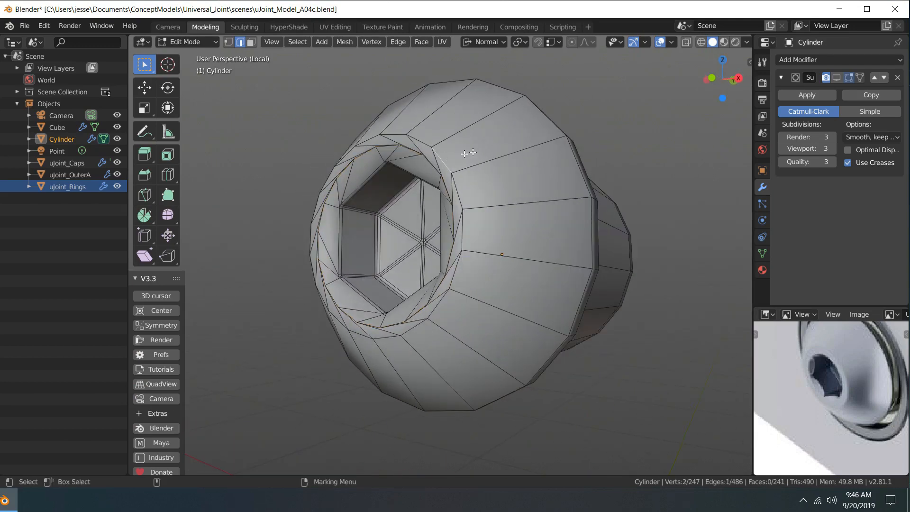
pyautogui.hotkey('ctrl', 'r')
pyautogui.click(454, 129)
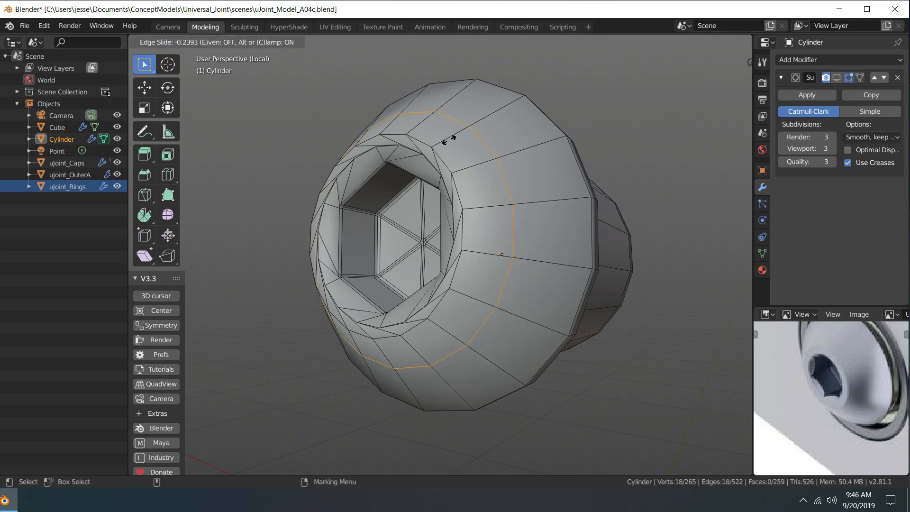
pyautogui.moveTo(437, 142); pyautogui.dragTo(425, 146)
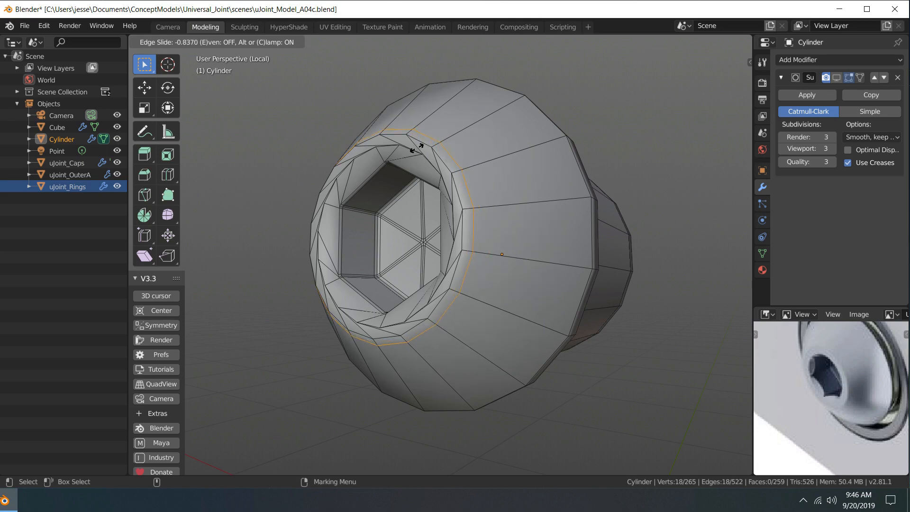
pyautogui.click(417, 147)
# With the subdivision hidden, cut a centred edge loop around the dome and scale it uniformly to 1.026
pyautogui.moveTo(525, 134); pyautogui.dragTo(626, 142, button='middle')
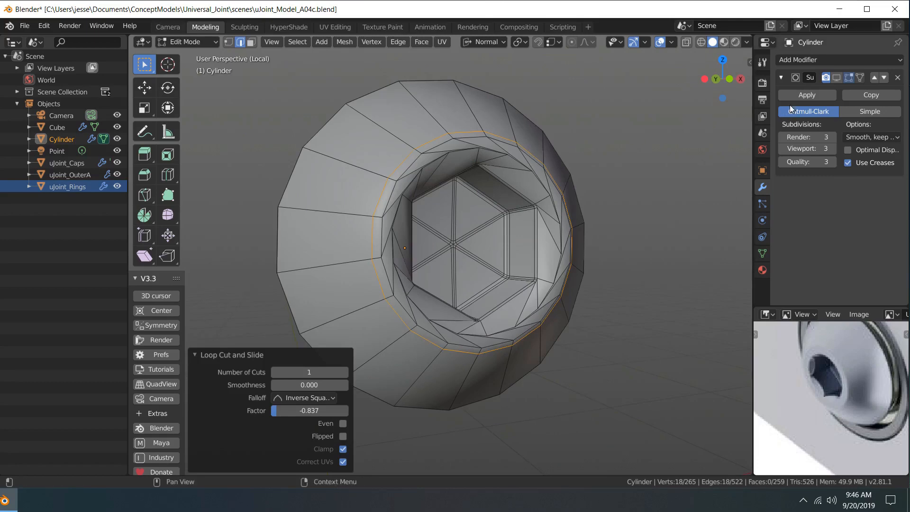
pyautogui.click(840, 77)
pyautogui.moveTo(616, 90); pyautogui.dragTo(438, 111, button='middle')
pyautogui.click(837, 77)
pyautogui.hotkey('ctrl', 'r')
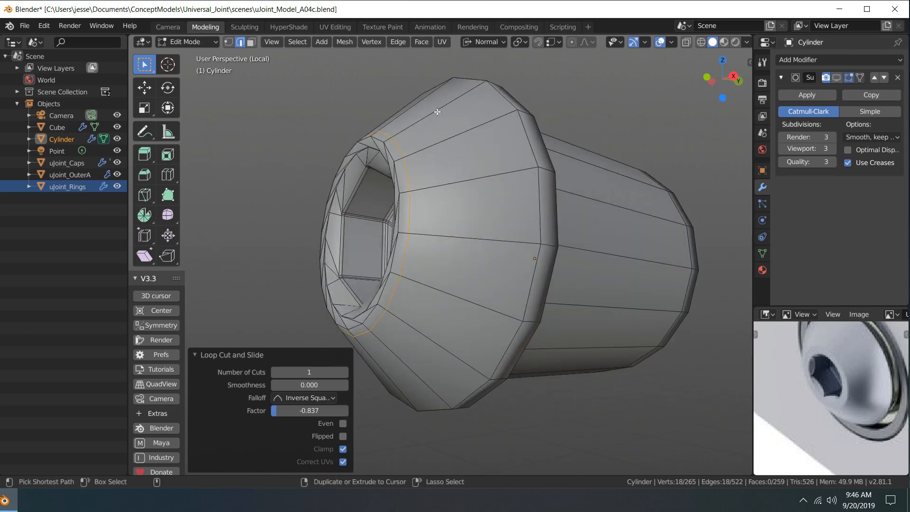
pyautogui.click(437, 110)
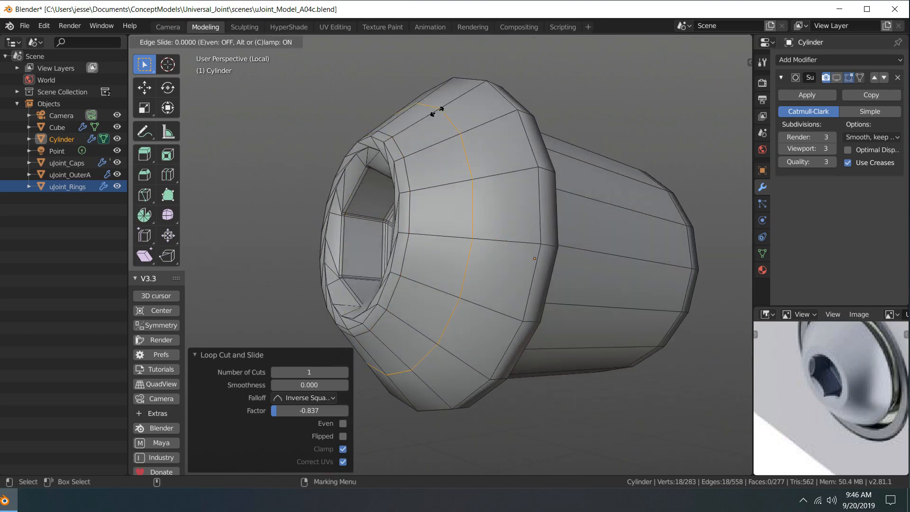
pyautogui.rightClick(436, 110)
pyautogui.hotkey('shift', 'space')
pyautogui.press('s')
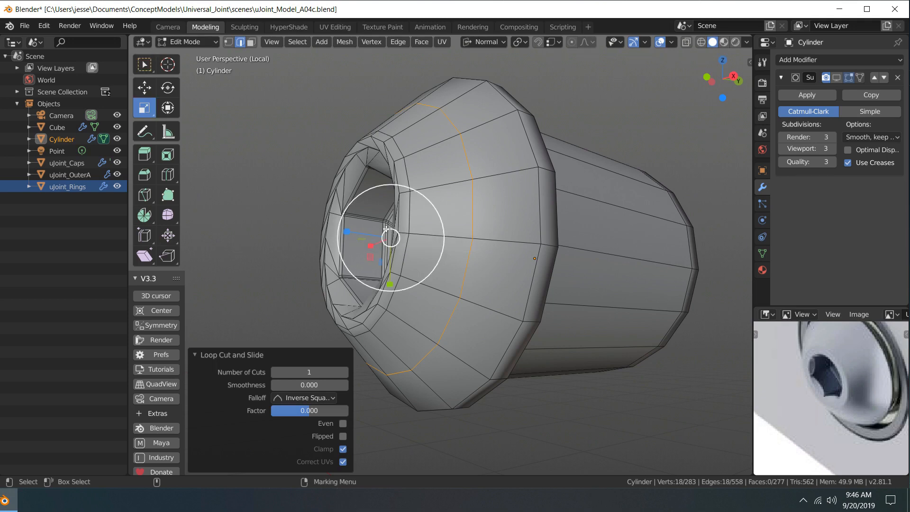
pyautogui.moveTo(387, 229); pyautogui.dragTo(388, 239)
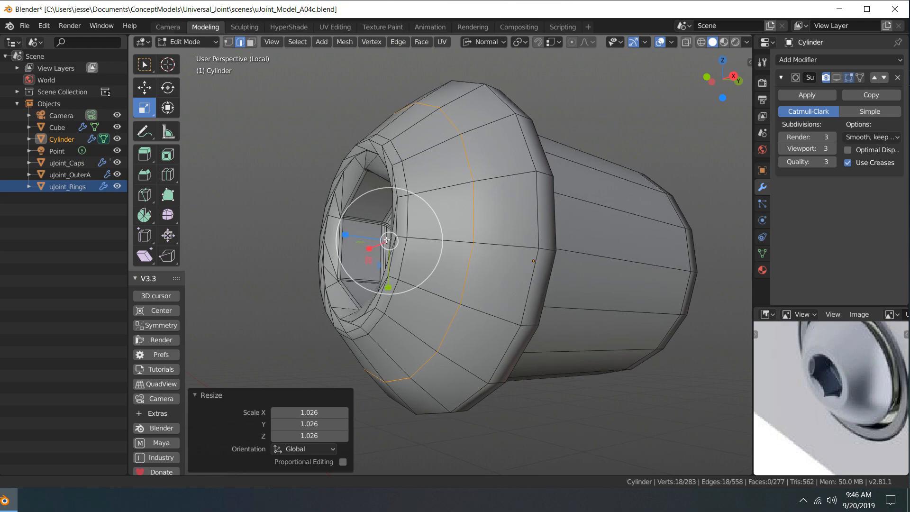
# Move the dome's middle edge loop 0.0037 m along the normal Z axis
pyautogui.hotkey('shift', 'space')
pyautogui.press('g')
pyautogui.moveTo(433, 183); pyautogui.dragTo(374, 256, button='middle')
pyautogui.moveTo(339, 266); pyautogui.dragTo(338, 265)
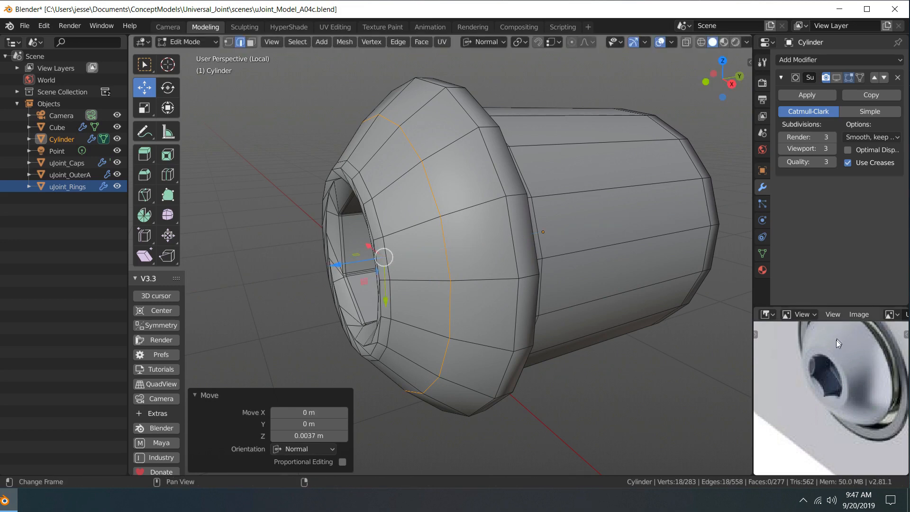
pyautogui.moveTo(521, 337); pyautogui.dragTo(597, 219, button='middle')
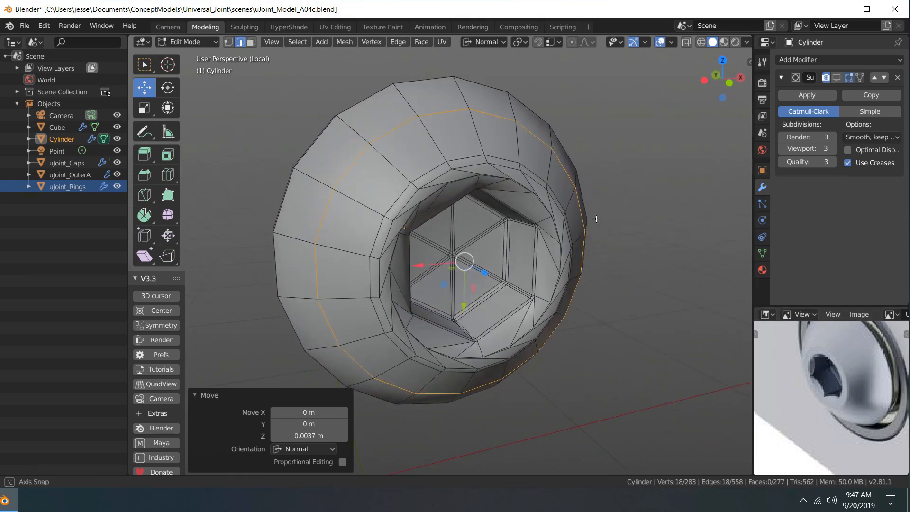
# Turn the subdivision back on and view the smoothed cylinder deselected in Object Mode
pyautogui.click(837, 78)
pyautogui.press('w')
pyautogui.moveTo(493, 143); pyautogui.dragTo(552, 108, button='right')
pyautogui.moveTo(560, 101); pyautogui.dragTo(578, 84, button='middle')
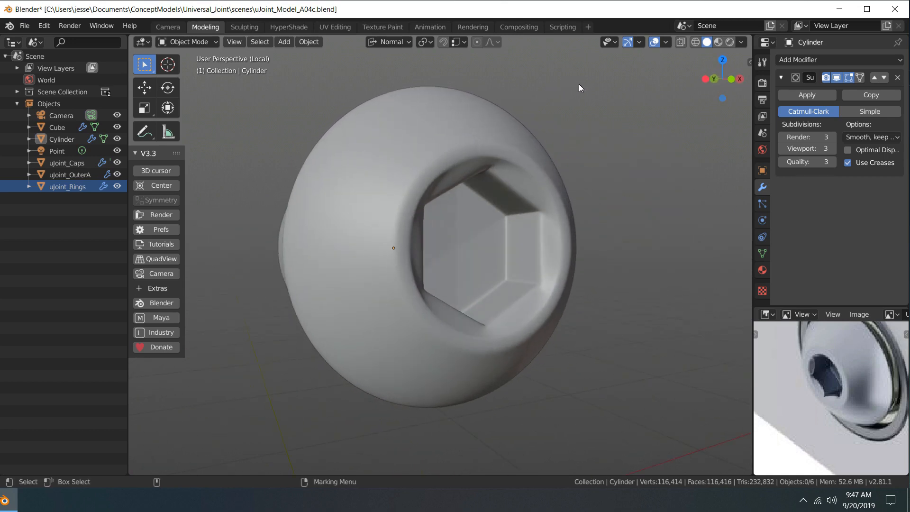
# In edge editing, select only the supporting loop just outside the socket opening and scale it uniformly to 0.960
pyautogui.click(477, 152)
pyautogui.rightClick(477, 153)
pyautogui.click(484, 94)
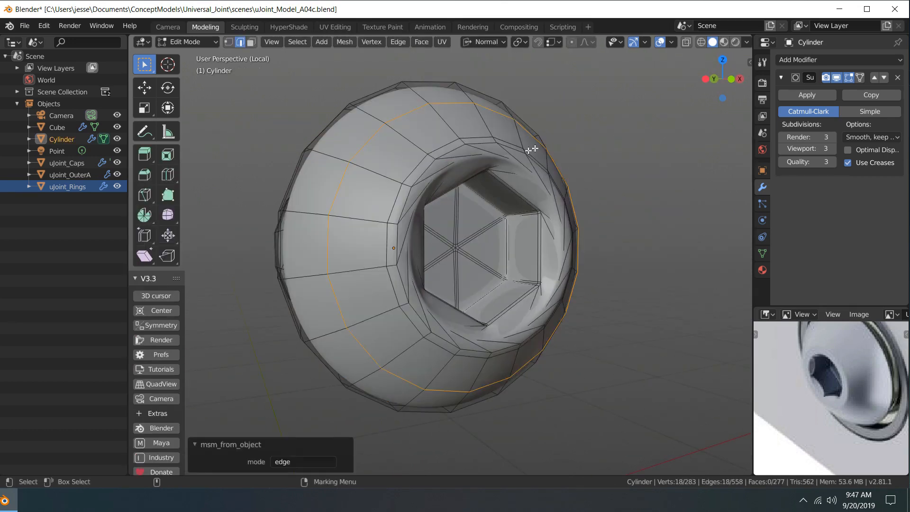
pyautogui.moveTo(529, 150); pyautogui.dragTo(628, 239, button='middle')
pyautogui.keyDown('alt'); pyautogui.click(476, 147); pyautogui.keyUp('alt')
pyautogui.press('w')
pyautogui.moveTo(569, 267); pyautogui.dragTo(531, 258)
pyautogui.press('r')
pyautogui.moveTo(531, 258); pyautogui.dragTo(545, 263, button='middle')
pyautogui.press('w')
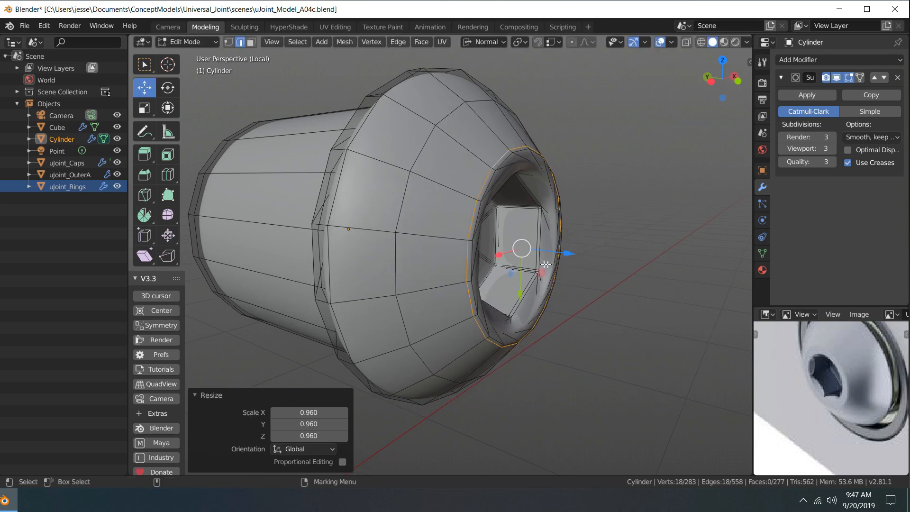
# Move the opening's supporting loop 0.00213 m along the normal Z axis
pyautogui.moveTo(566, 254); pyautogui.dragTo(567, 251)
pyautogui.moveTo(567, 252); pyautogui.dragTo(555, 234, button='middle')
pyautogui.press('w')
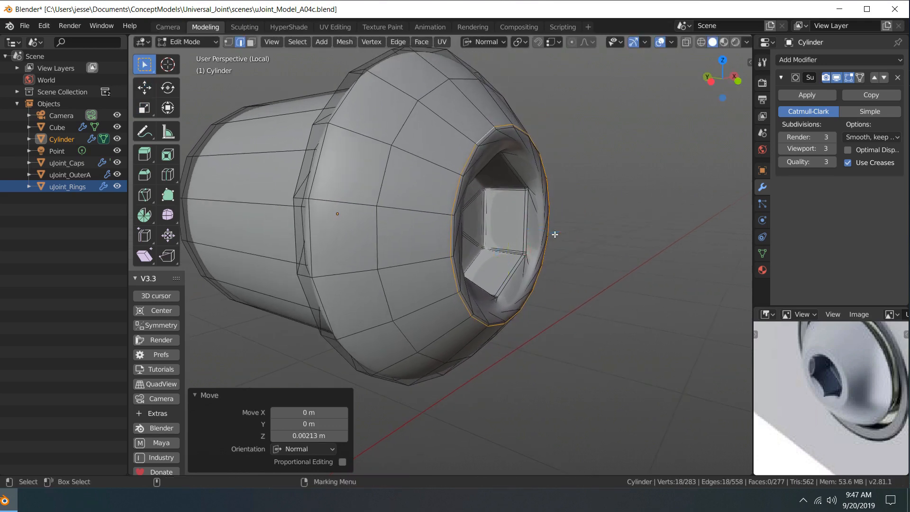
# Inspect the smoothed cylinder in Object Mode, compare it within the full joint assembly, and isolate it again for a closer look
pyautogui.press('Tab')
pyautogui.click(559, 107)
pyautogui.scroll(-3, 581, 104)
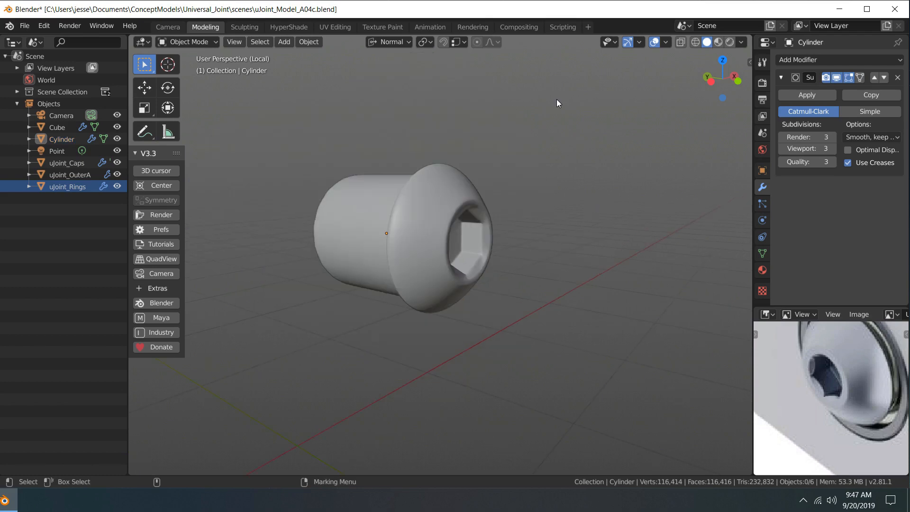
pyautogui.keyDown('alt'); pyautogui.moveTo(556, 99); pyautogui.dragTo(464, 82, button='middle'); pyautogui.keyUp('alt')
pyautogui.press('KP_Divide')
pyautogui.click(466, 231)
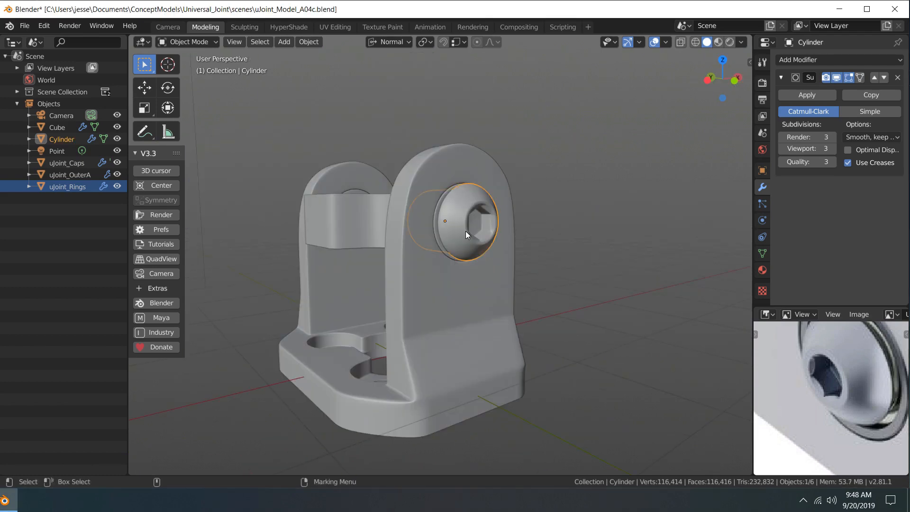
pyautogui.press('KP_Divide')
pyautogui.scroll(6, 477, 240)
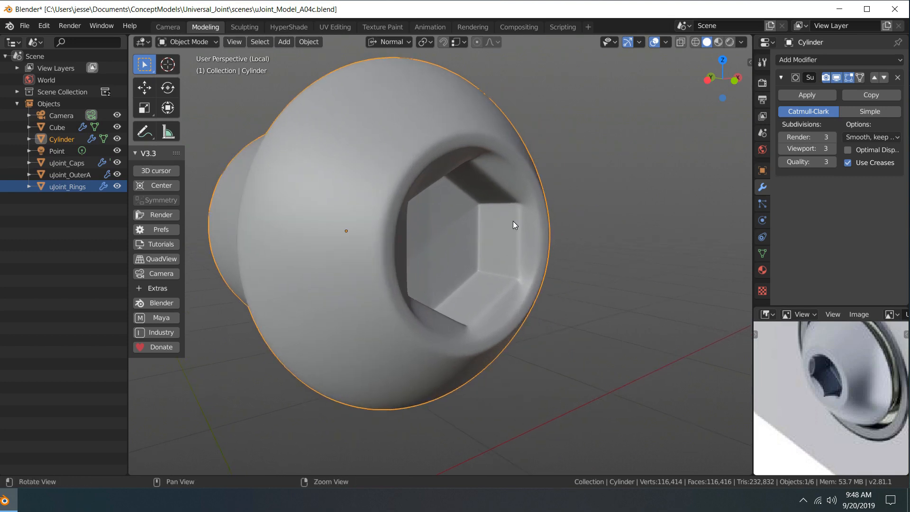
pyautogui.moveTo(513, 221); pyautogui.dragTo(419, 144, button='middle')
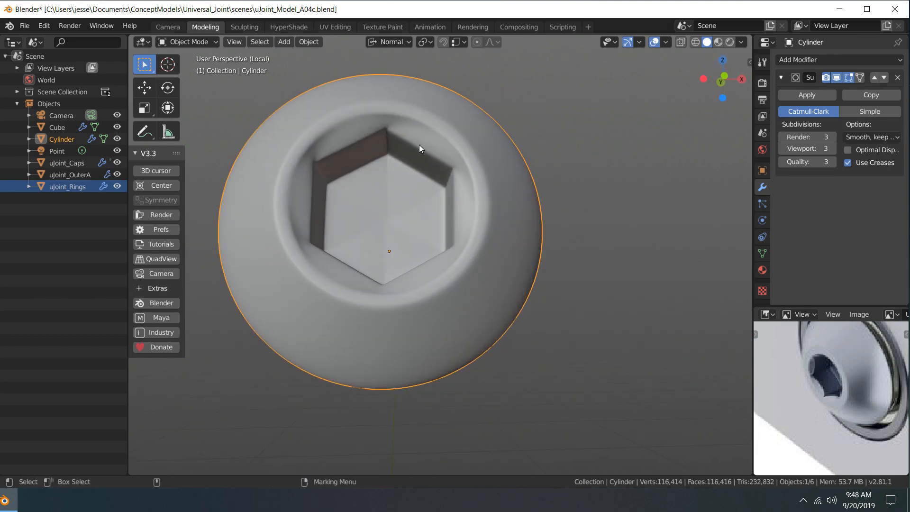
# Save the current Blender file
pyautogui.rightClick(419, 144)
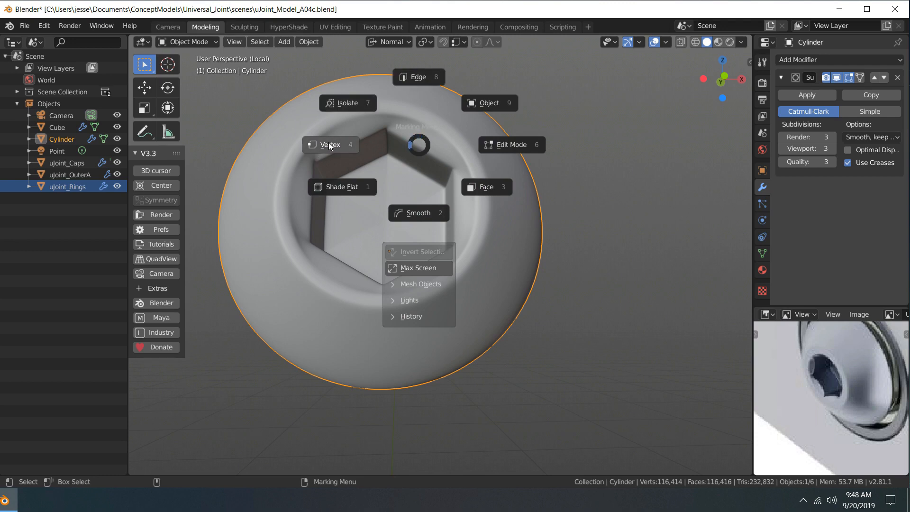
pyautogui.click(414, 145)
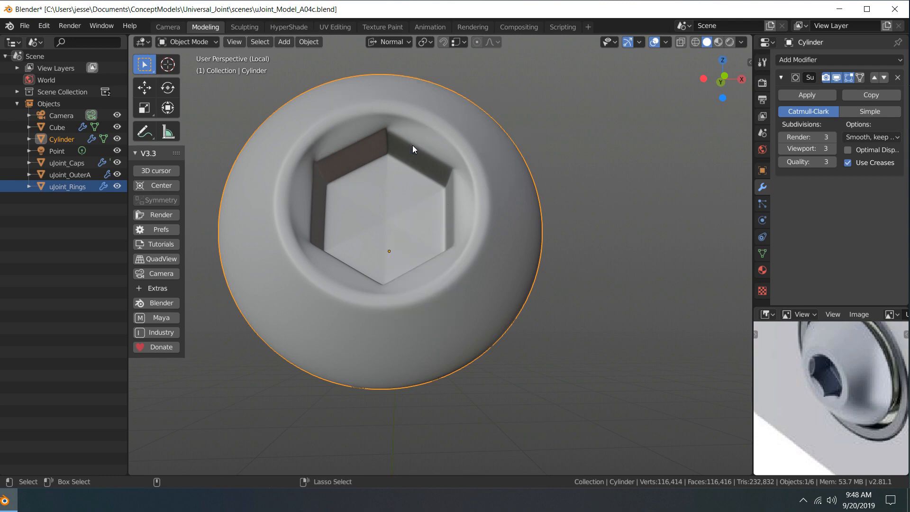
pyautogui.hotkey('ctrl', 's')
pyautogui.moveTo(399, 115); pyautogui.dragTo(426, 149, button='middle')
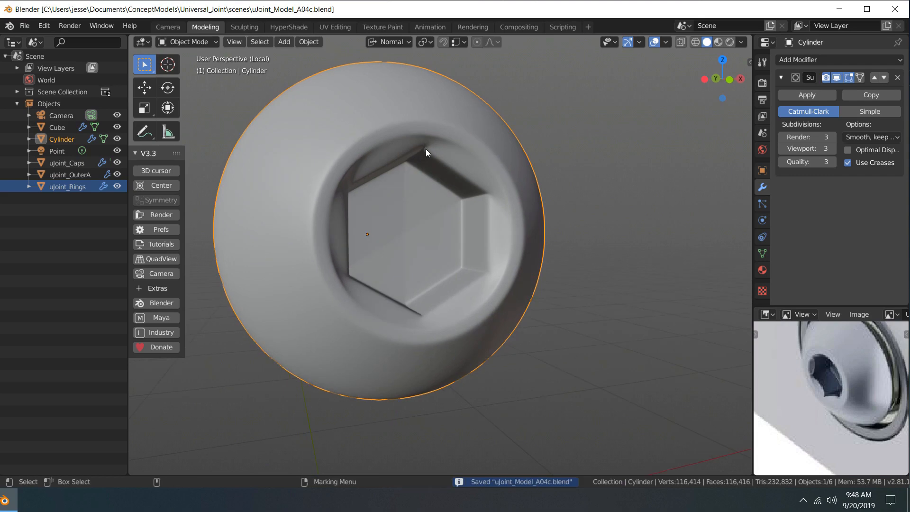
# Enter Edit Mode with the subdivision hidden and select the rim loop around the hex socket in edge selection
pyautogui.moveTo(425, 152); pyautogui.dragTo(341, 147, button='right')
pyautogui.moveTo(341, 147); pyautogui.dragTo(406, 123, button='middle')
pyautogui.click(837, 77)
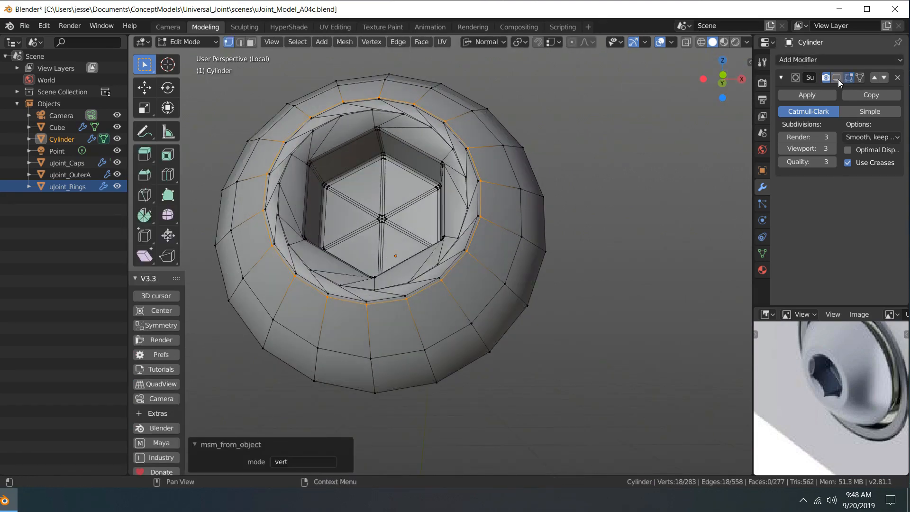
pyautogui.moveTo(525, 132); pyautogui.dragTo(525, 152, button='middle')
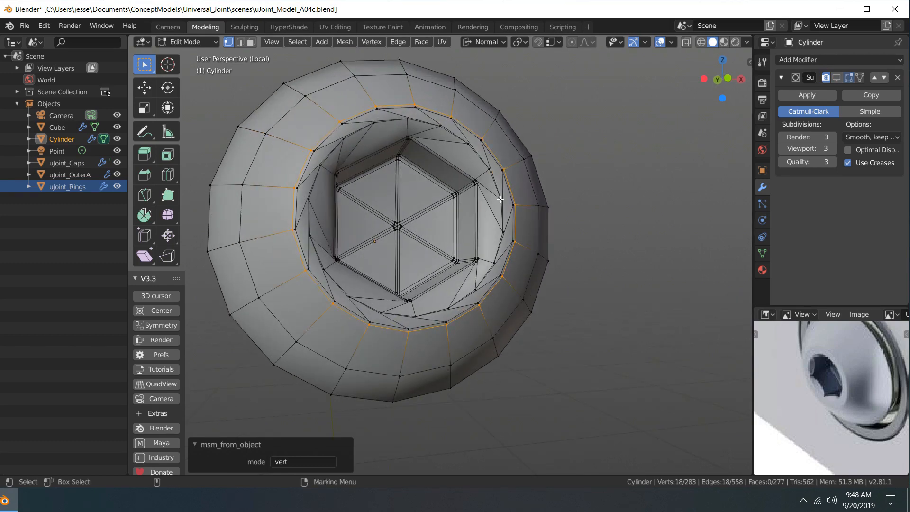
pyautogui.moveTo(500, 199); pyautogui.dragTo(495, 143, button='right')
pyautogui.press('s')
pyautogui.moveTo(597, 137); pyautogui.dragTo(567, 143, button='middle')
# Try to scale the selected socket rim loop uniformly, and undo the scaling
pyautogui.hotkey('shift', 'space')
pyautogui.press('s')
pyautogui.moveTo(479, 192)
pyautogui.mouseDown(button='middle')
pyautogui.moveTo(512, 159)
pyautogui.moveTo(548, 159)
pyautogui.moveTo(468, 189)
pyautogui.mouseUp(button='middle')
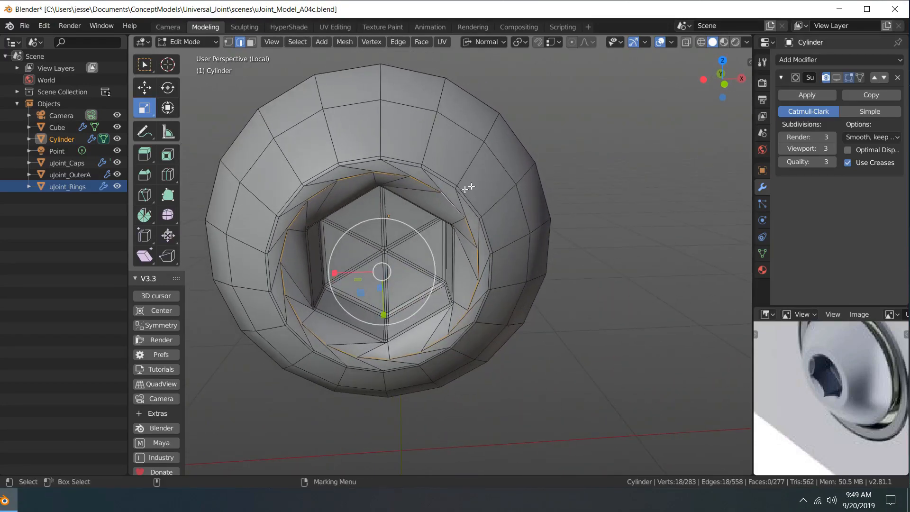
pyautogui.moveTo(404, 223); pyautogui.dragTo(386, 219)
pyautogui.hotkey('ctrl', 'z')
# Switch to a front orthographic view centred on the hex socket
pyautogui.press('`')
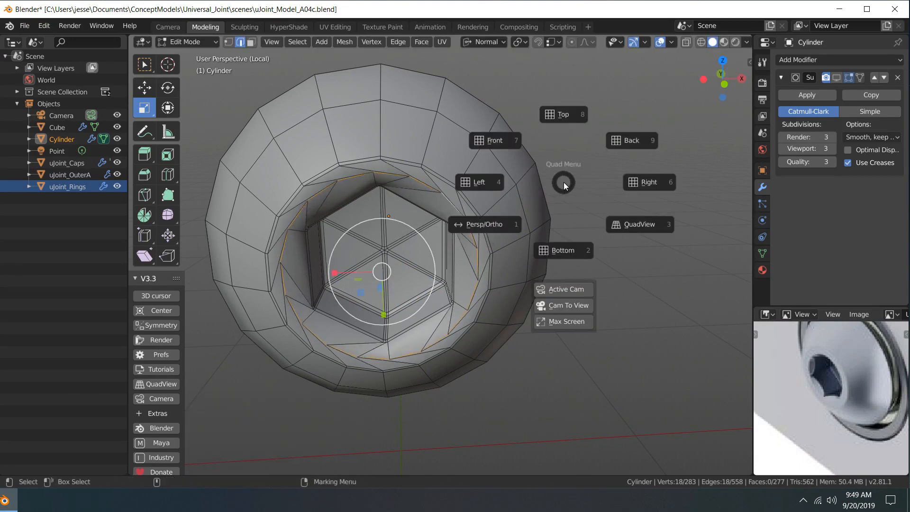
pyautogui.click(498, 146)
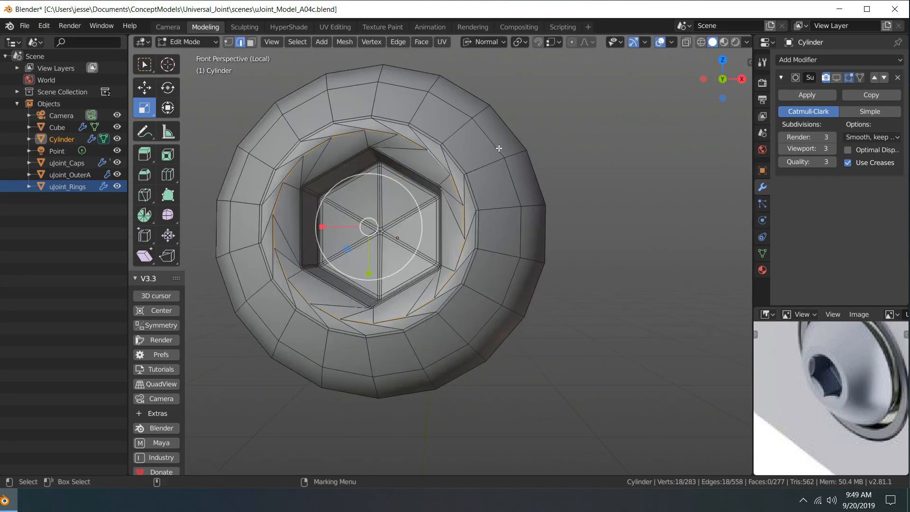
pyautogui.press('`')
pyautogui.click(440, 190)
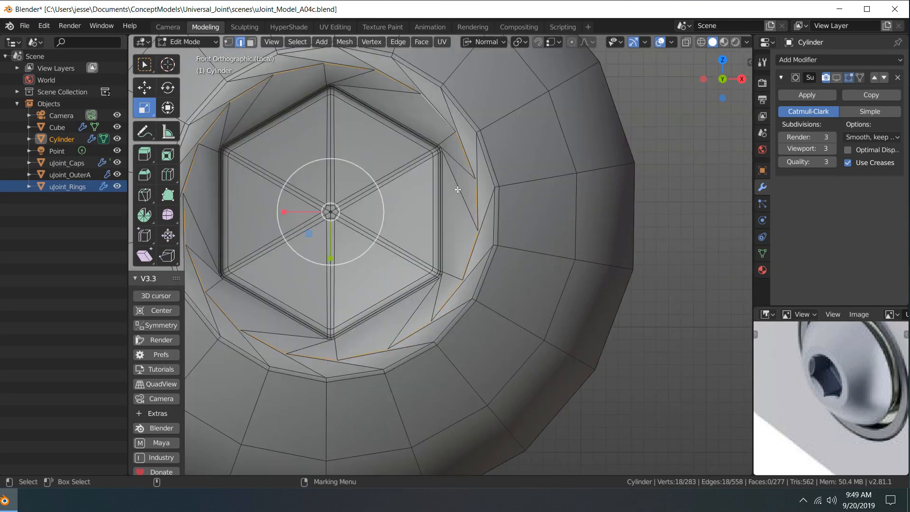
pyautogui.keyDown('shift'); pyautogui.moveTo(461, 184); pyautogui.dragTo(559, 230, button='middle'); pyautogui.keyUp('shift')
# Try to shrink the socket rim loop slightly in the front orthographic view, and undo the change
pyautogui.press('s')
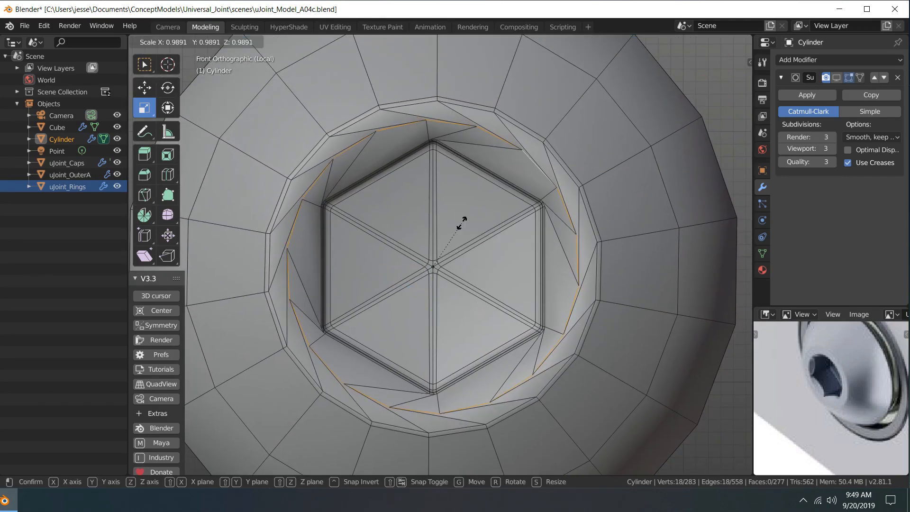
pyautogui.moveTo(452, 222); pyautogui.dragTo(450, 223)
pyautogui.hotkey('ctrl', 'z')
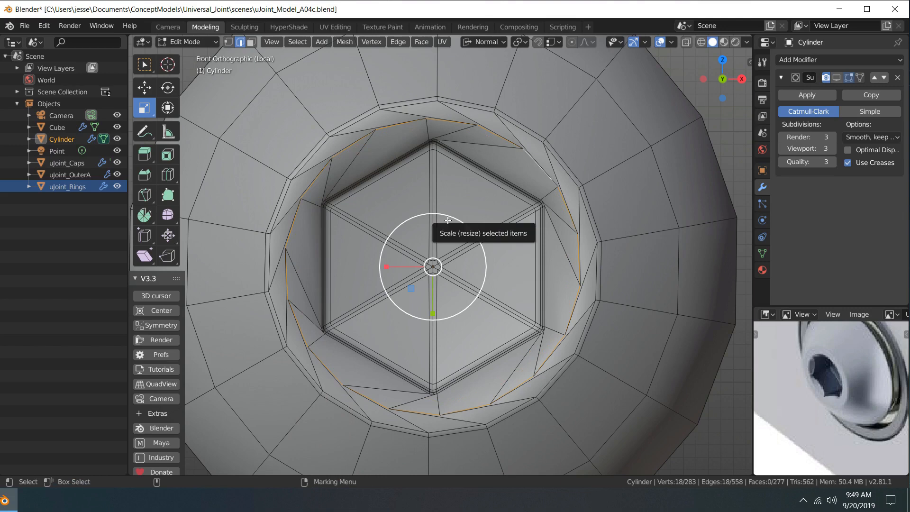
# Rotate the selected rim loop around the hex socket by about 35.6° about its normal Z axis and return to a perspective view
pyautogui.press('e')
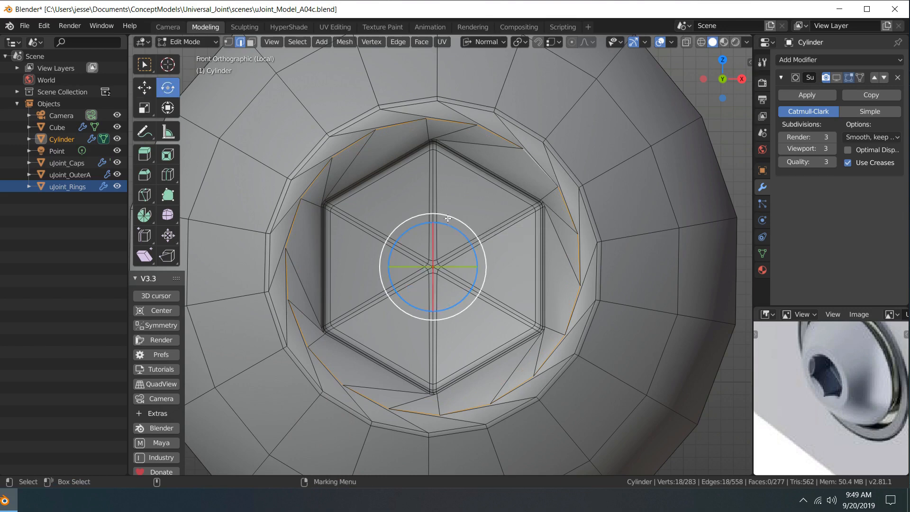
pyautogui.moveTo(445, 223); pyautogui.dragTo(421, 224)
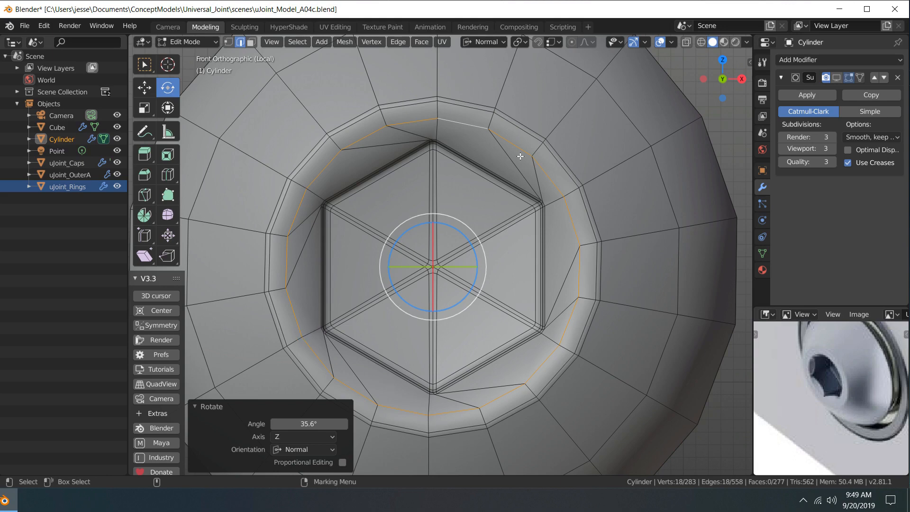
pyautogui.press('space')
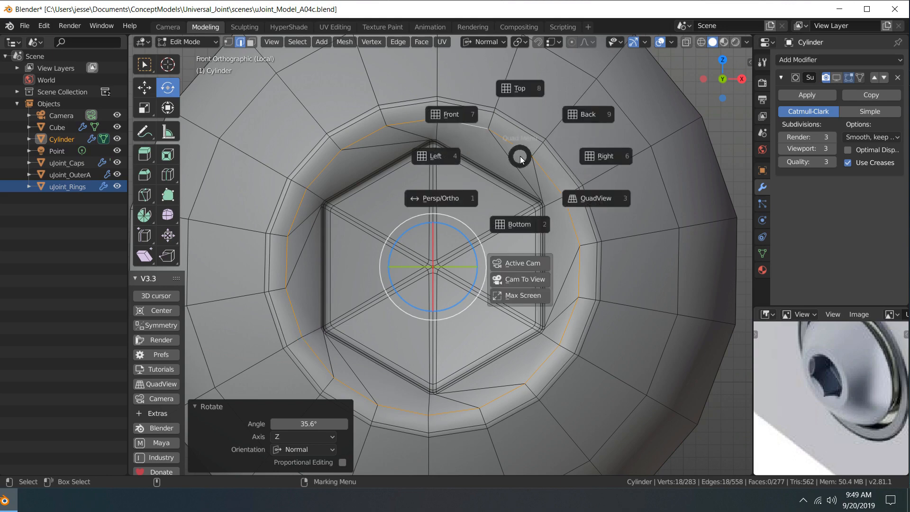
pyautogui.click(467, 194)
pyautogui.moveTo(470, 199); pyautogui.dragTo(497, 207, button='middle')
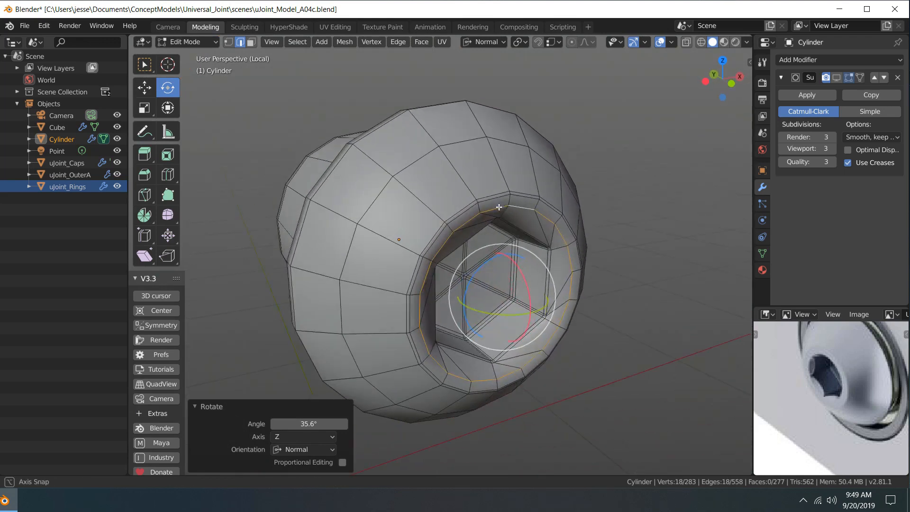
# Return to Object Mode and show the subdivision in the viewport to check the head's smoothed socket
pyautogui.moveTo(498, 207); pyautogui.dragTo(634, 150, button='right')
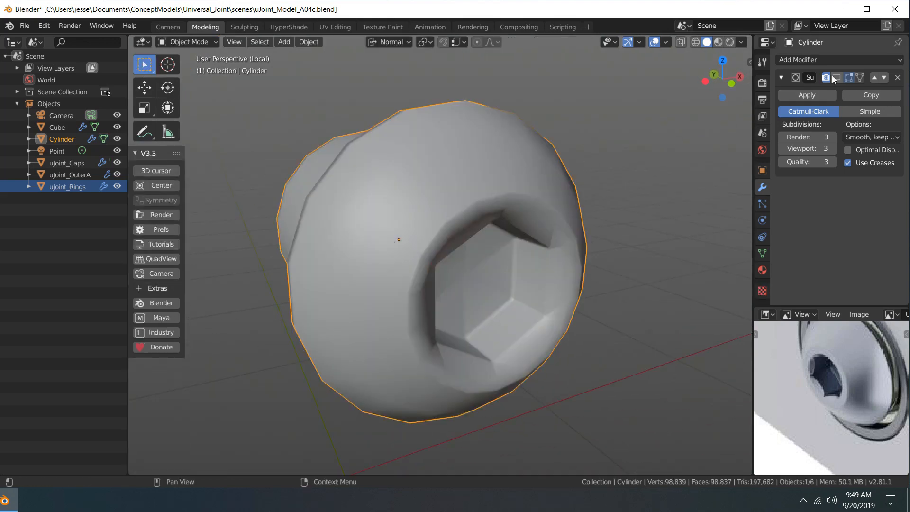
pyautogui.click(837, 77)
pyautogui.click(651, 155)
pyautogui.scroll(-4, 651, 155)
pyautogui.moveTo(652, 154); pyautogui.dragTo(629, 132, button='middle')
pyautogui.scroll(4, 607, 149)
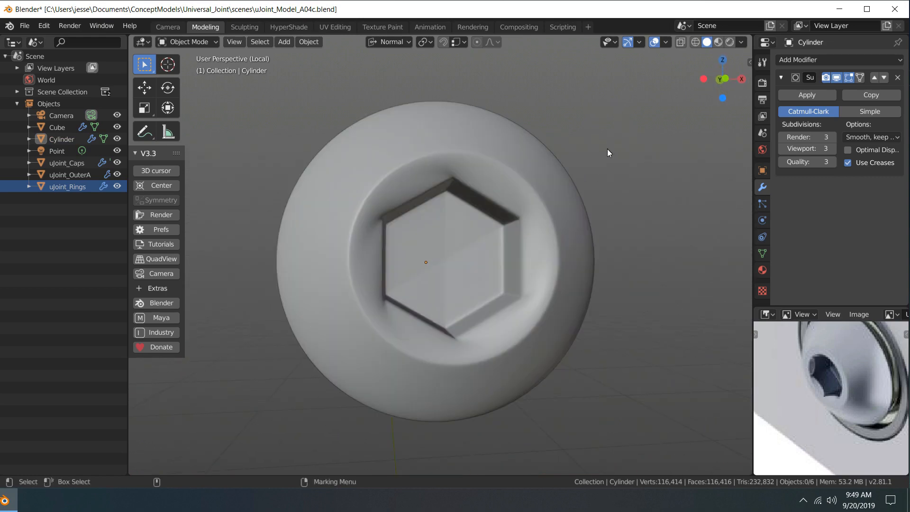
# Enter vertex editing of the cylinder with the subdivision shown and the rim loop still selected
pyautogui.click(500, 181)
pyautogui.rightClick(500, 181)
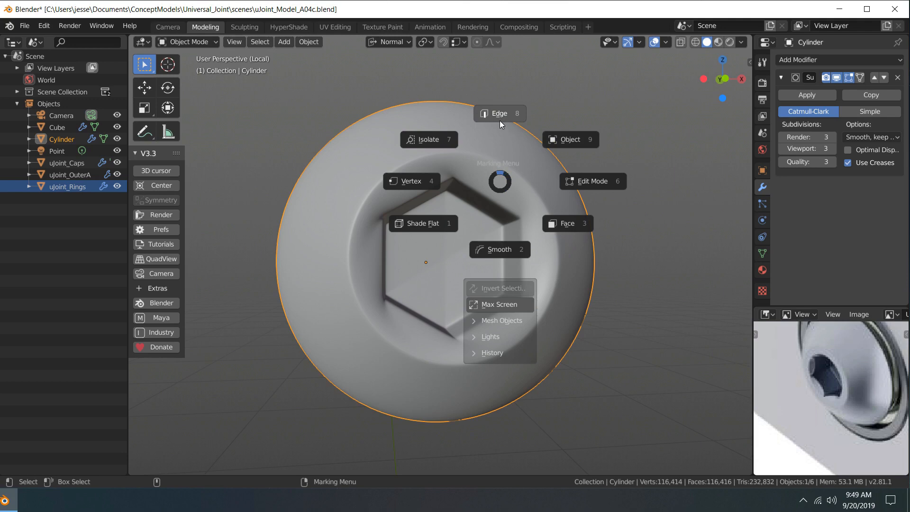
pyautogui.click(417, 187)
pyautogui.press('KP_Decimal')
pyautogui.scroll(-5, 541, 186)
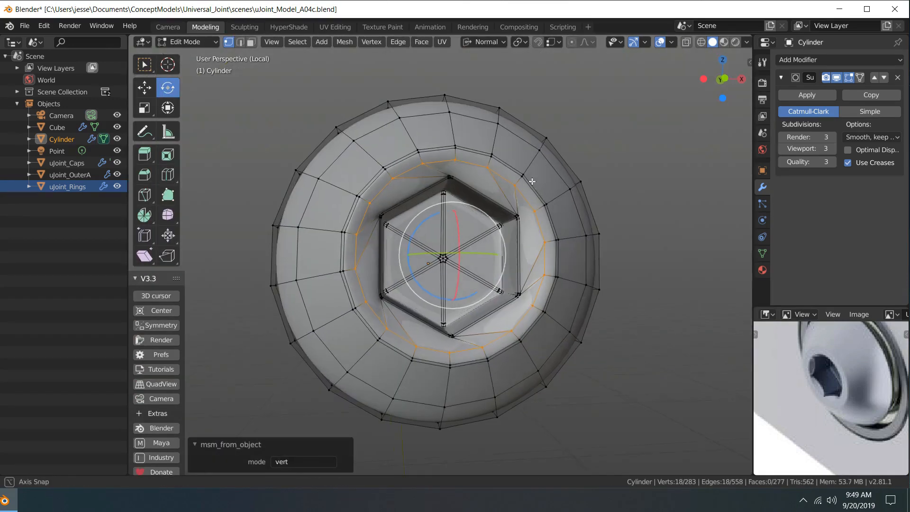
pyautogui.moveTo(540, 187)
pyautogui.mouseDown(button='middle')
pyautogui.moveTo(527, 166)
pyautogui.moveTo(548, 185)
pyautogui.moveTo(533, 182)
pyautogui.mouseUp(button='middle')
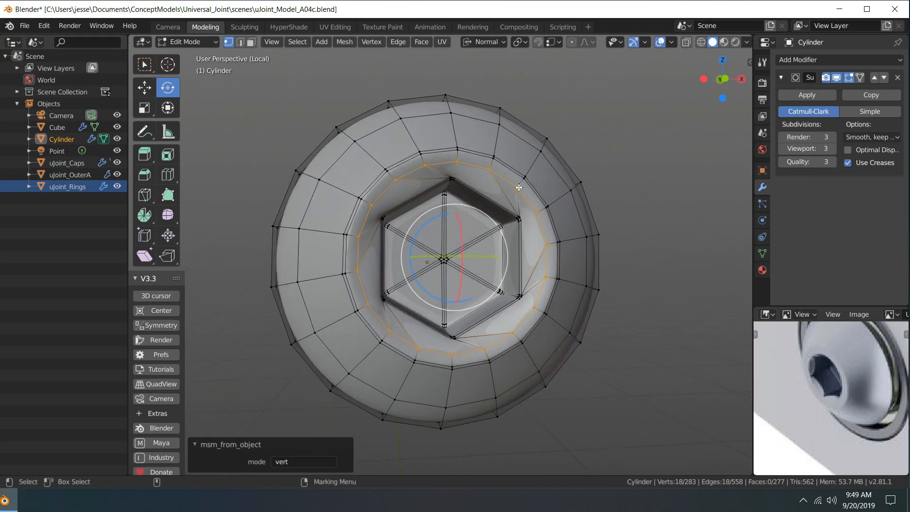
pyautogui.moveTo(476, 196); pyautogui.dragTo(444, 248, button='middle')
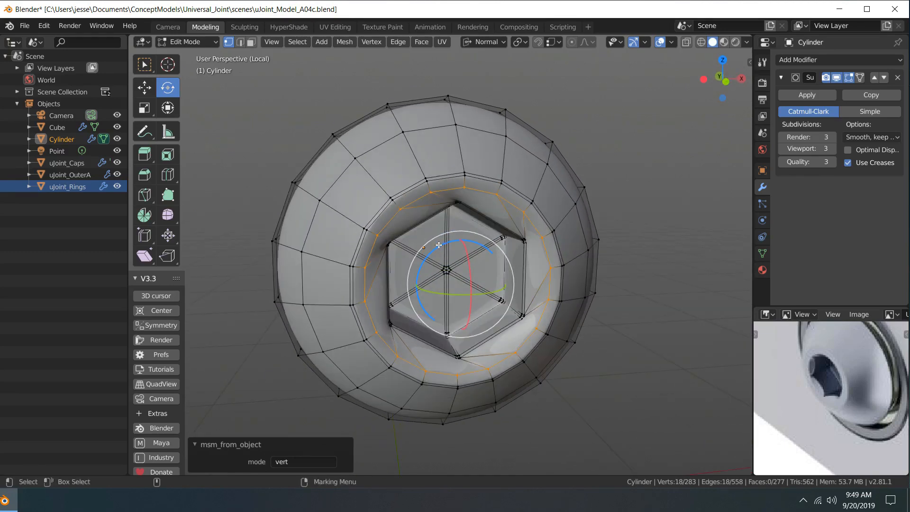
# Rotate the rim loop back about its normal Z axis by about -16.1°, plus a fine adjustment of -1.33°
pyautogui.moveTo(439, 244); pyautogui.dragTo(455, 241)
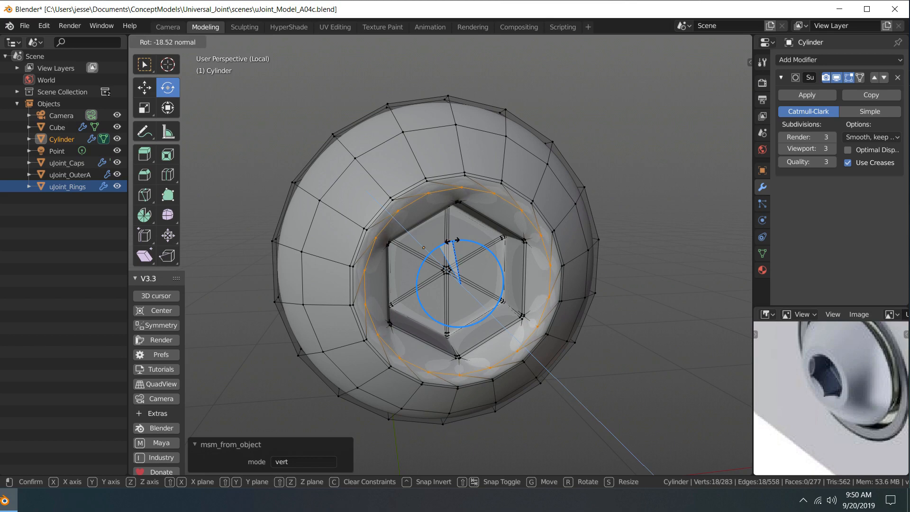
pyautogui.moveTo(454, 240); pyautogui.dragTo(454, 241)
pyautogui.moveTo(540, 215); pyautogui.dragTo(606, 168, button='middle')
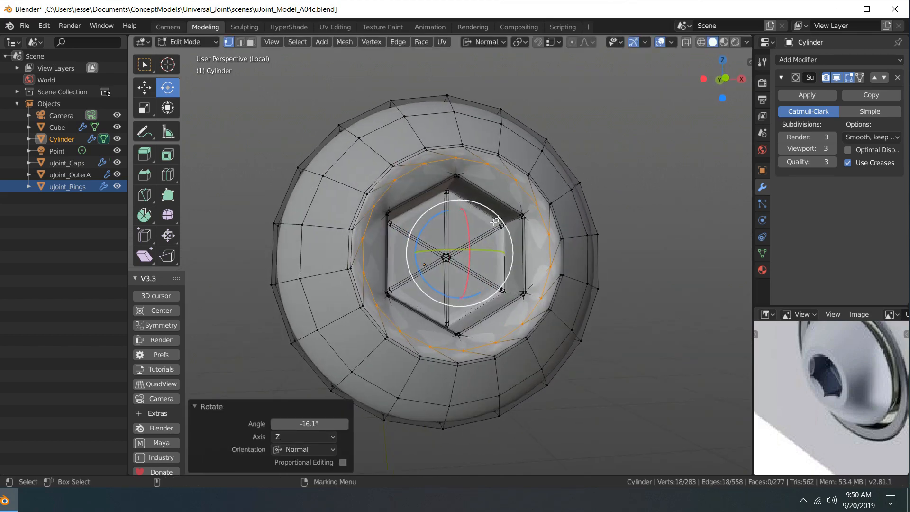
pyautogui.moveTo(429, 224); pyautogui.dragTo(428, 220)
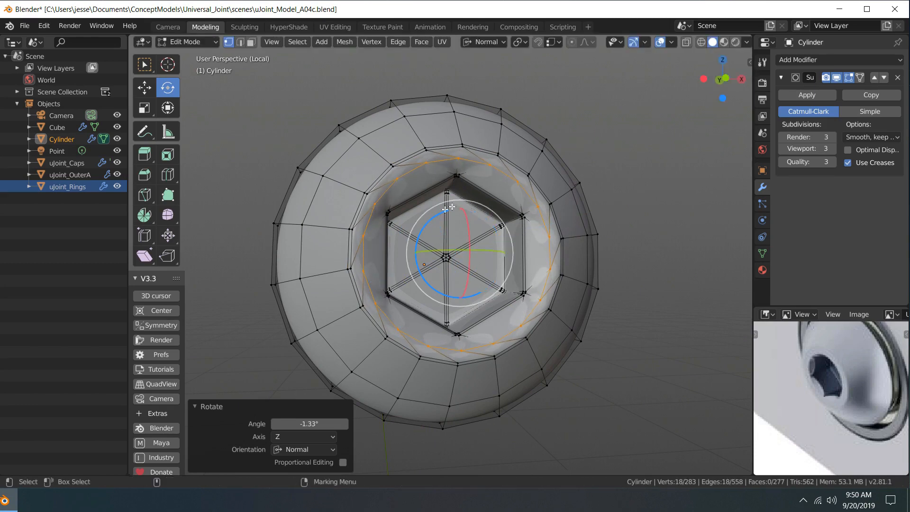
# Return to Object Mode, deselect the cylinder and examine the smoothed hex socket from several angles
pyautogui.hotkey('ctrl', 'Tab')
pyautogui.click(554, 132)
pyautogui.scroll(-5, 588, 119)
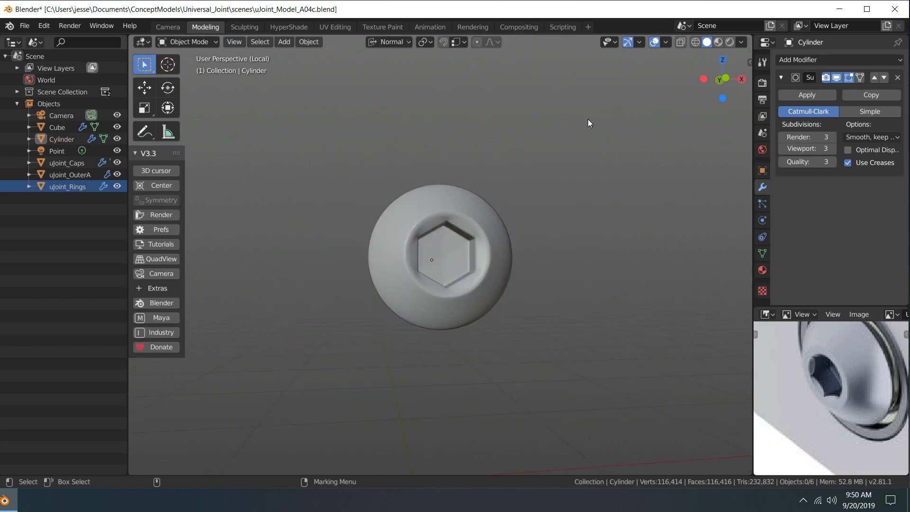
pyautogui.moveTo(557, 116); pyautogui.dragTo(596, 102, button='middle')
pyautogui.scroll(4, 562, 171)
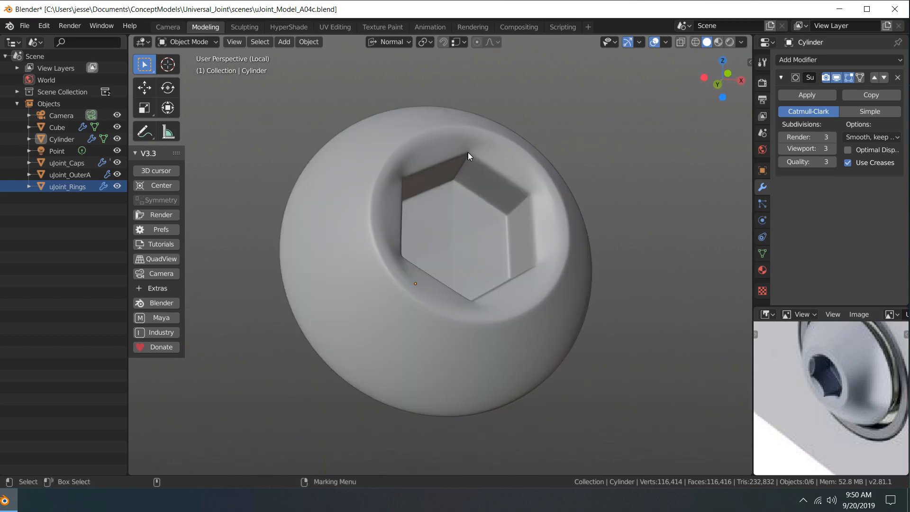
pyautogui.moveTo(559, 157); pyautogui.dragTo(515, 160, button='middle')
pyautogui.moveTo(528, 205); pyautogui.dragTo(521, 155, button='middle')
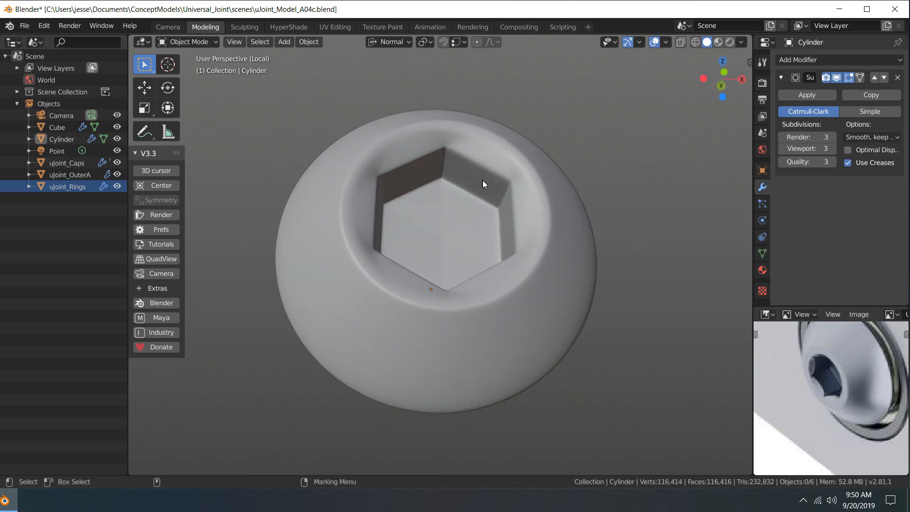
pyautogui.moveTo(514, 158); pyautogui.dragTo(474, 216, button='middle')
# Enter edge editing near the hex socket's upper corner and hide the subdivision in the viewport
pyautogui.scroll(5, 474, 215)
pyautogui.click(480, 196)
pyautogui.rightClick(480, 192)
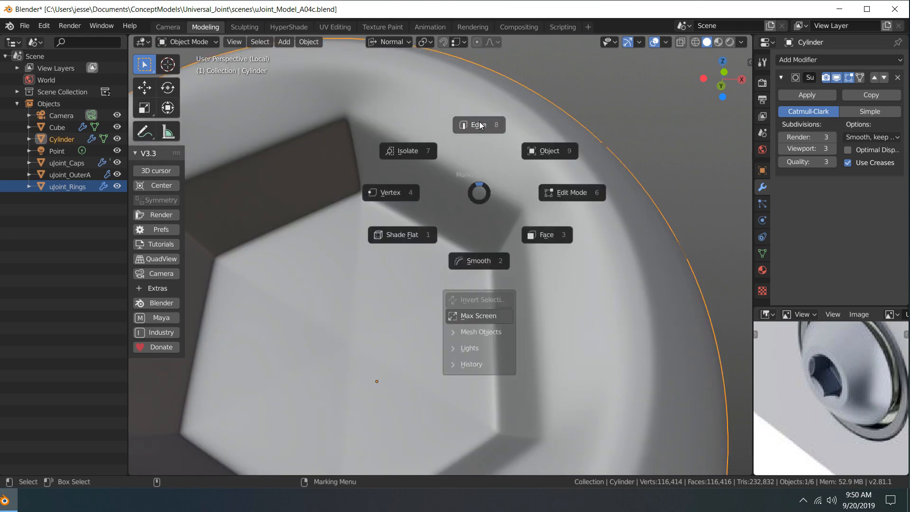
pyautogui.click(450, 175)
pyautogui.click(445, 162)
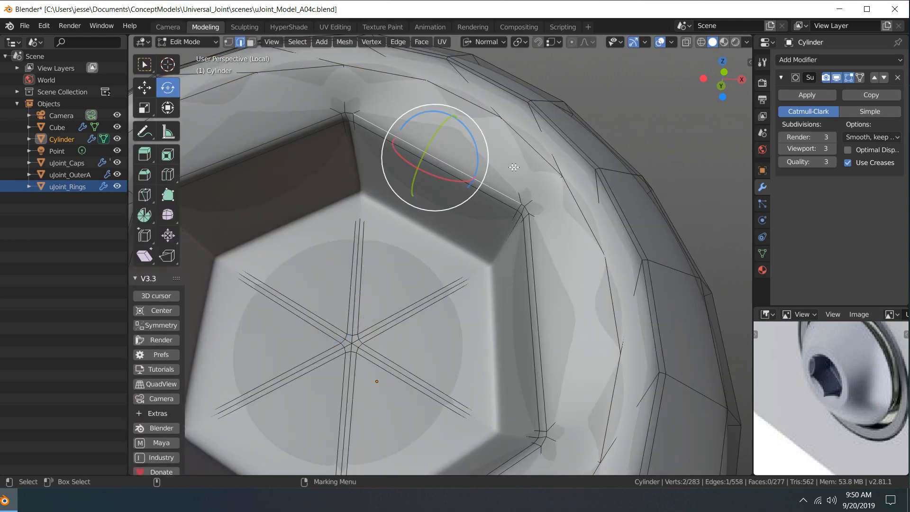
pyautogui.press('w')
pyautogui.click(836, 79)
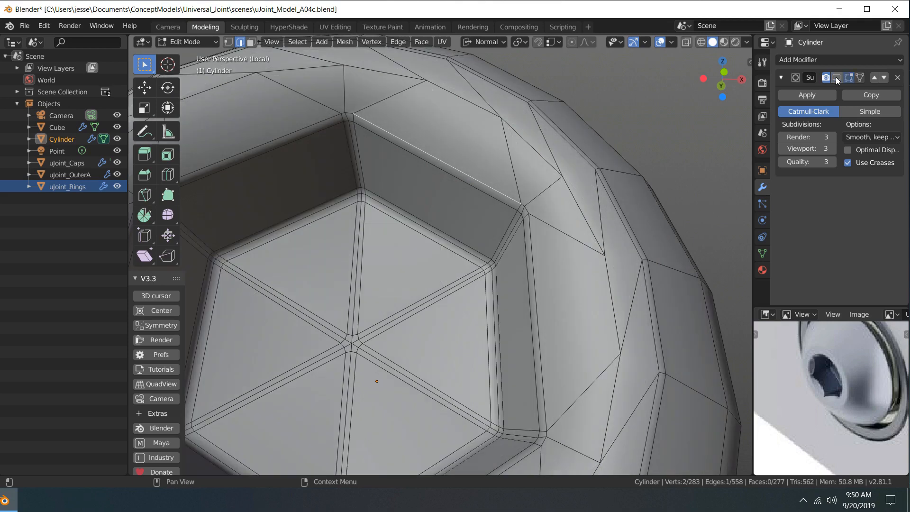
# Select the edge loop just inside the hex socket's upper edge and move it slightly along its normal axis
pyautogui.keyDown('alt'); pyautogui.click(418, 156); pyautogui.keyUp('alt')
pyautogui.press('w')
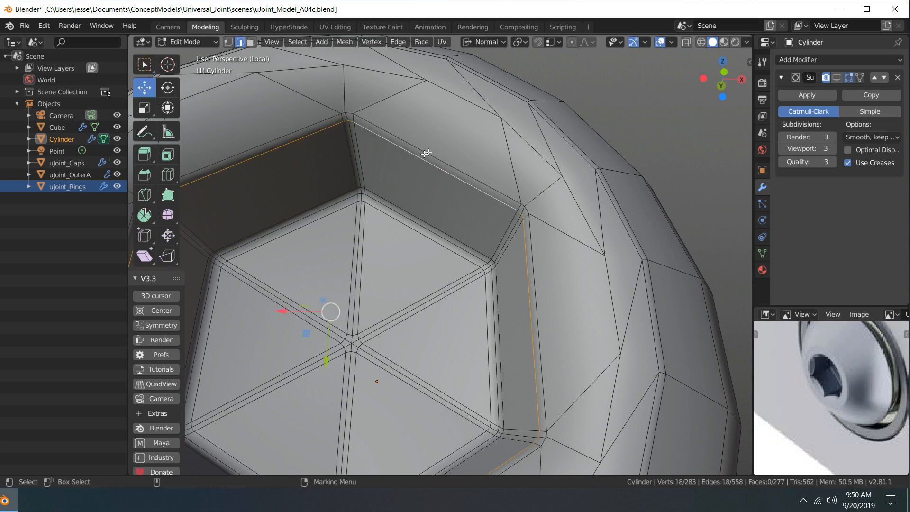
pyautogui.keyDown('alt'); pyautogui.moveTo(508, 125); pyautogui.dragTo(567, 148); pyautogui.keyUp('alt')
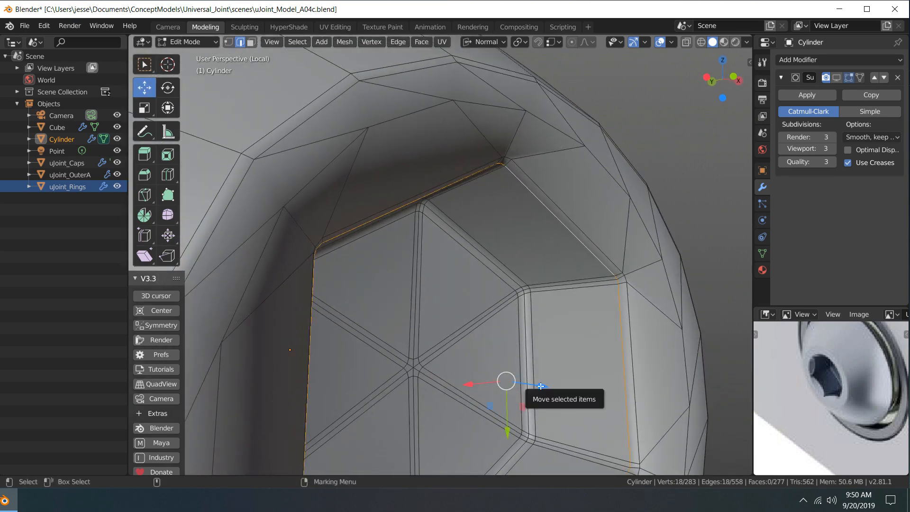
pyautogui.moveTo(540, 385); pyautogui.dragTo(542, 384)
pyautogui.scroll(-7, 598, 279)
pyautogui.keyDown('alt'); pyautogui.moveTo(597, 278); pyautogui.dragTo(534, 246); pyautogui.keyUp('alt')
pyautogui.press('w')
# Go back to Object Mode, turn the viewport subdivision on and inspect the adjusted socket edge
pyautogui.hotkey('ctrl', 'Tab')
pyautogui.click(582, 210)
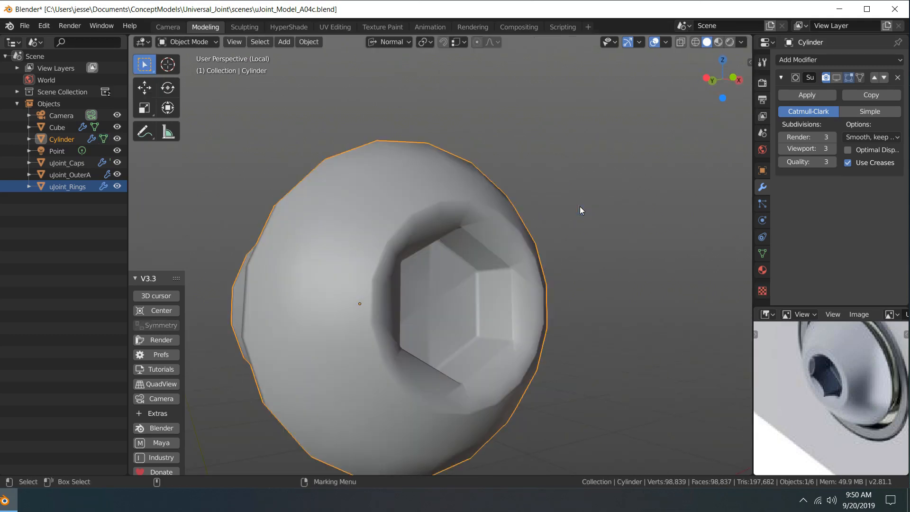
pyautogui.click(837, 77)
pyautogui.click(577, 178)
pyautogui.scroll(-3, 563, 179)
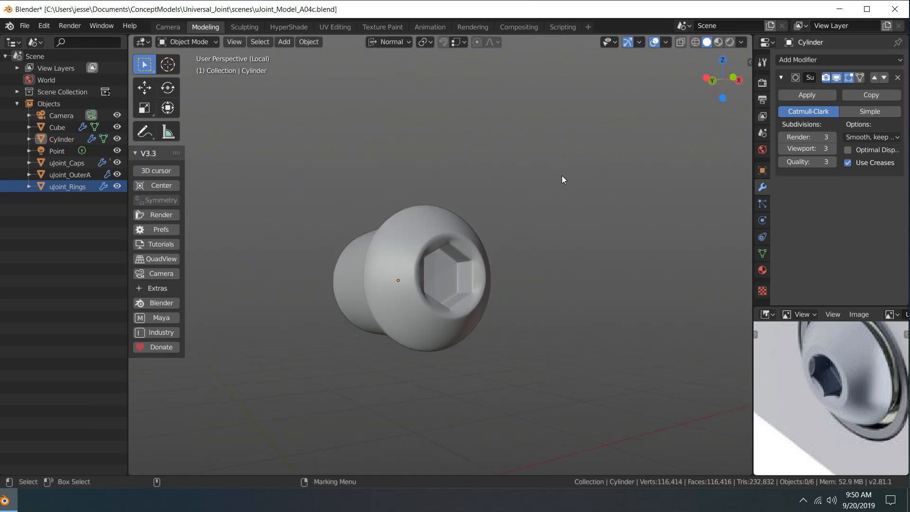
pyautogui.keyDown('alt'); pyautogui.moveTo(562, 175); pyautogui.dragTo(522, 195); pyautogui.keyUp('alt')
pyautogui.scroll(4, 522, 198)
# Resume edge editing, select the round rim loop around the hex socket and hide the subdivision
pyautogui.click(464, 243)
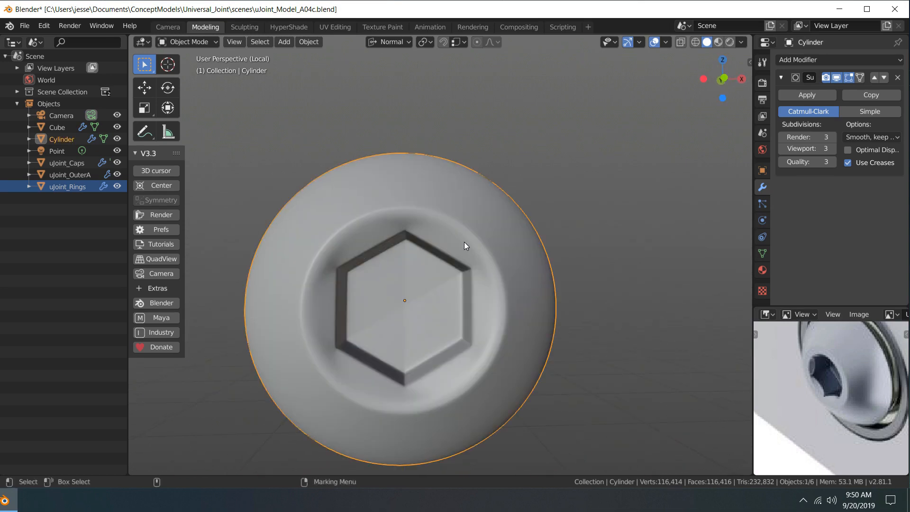
pyautogui.moveTo(465, 242); pyautogui.dragTo(461, 180, button='right')
pyautogui.scroll(5, 453, 229)
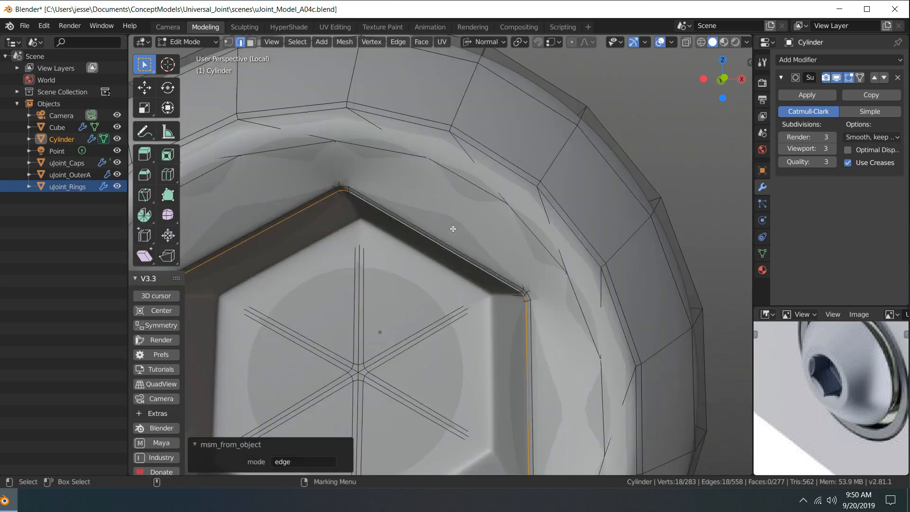
pyautogui.keyDown('alt'); pyautogui.moveTo(548, 216); pyautogui.dragTo(501, 214); pyautogui.keyUp('alt')
pyautogui.keyDown('alt'); pyautogui.click(481, 193); pyautogui.keyUp('alt')
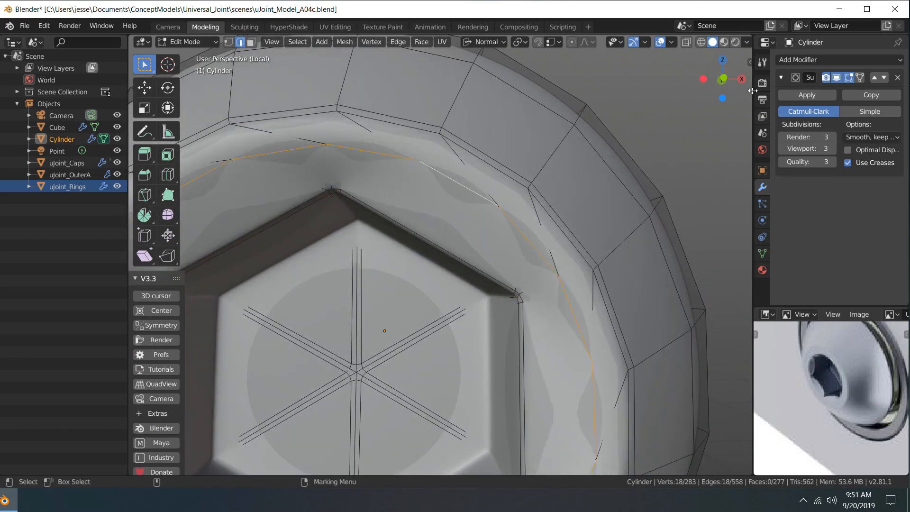
pyautogui.click(837, 78)
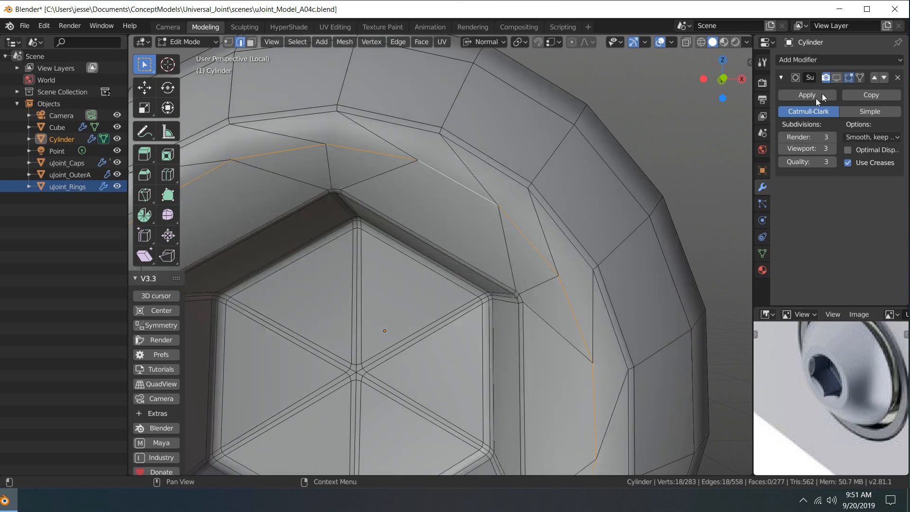
pyautogui.keyDown('alt'); pyautogui.moveTo(559, 183); pyautogui.dragTo(538, 187); pyautogui.keyUp('alt')
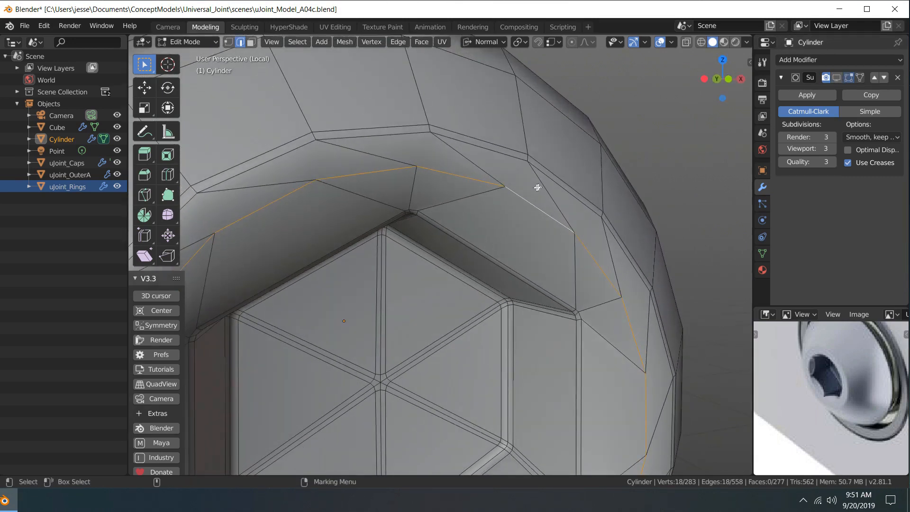
# Add one edge loop between the round rim and the hexagon, slid toward the rim with a factor of about -0.710
pyautogui.hotkey('ctrl', 'r')
pyautogui.click(495, 196)
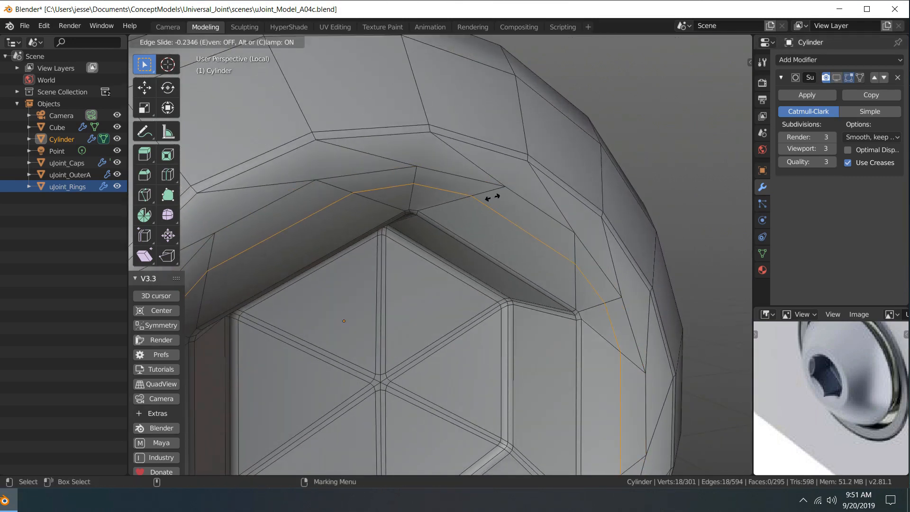
pyautogui.moveTo(504, 194); pyautogui.dragTo(516, 191)
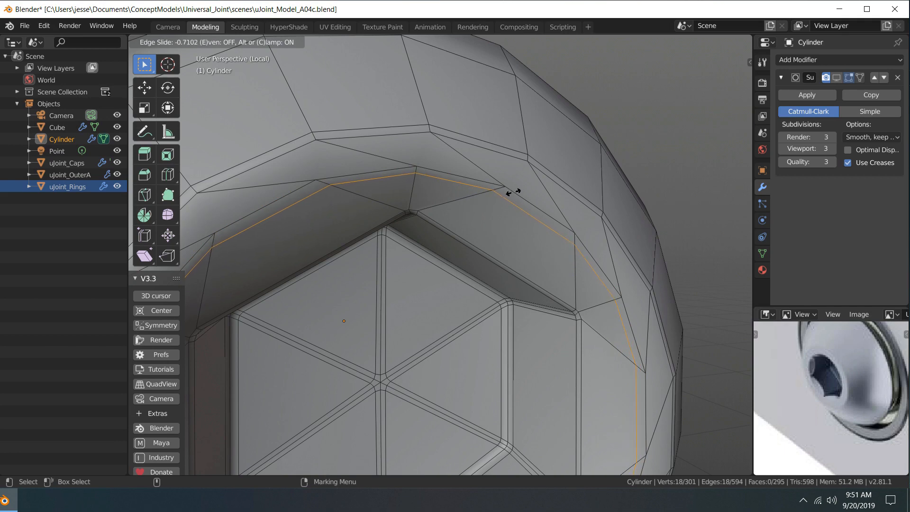
pyautogui.click(514, 191)
pyautogui.scroll(-5, 573, 182)
pyautogui.moveTo(573, 182); pyautogui.dragTo(593, 185, button='middle')
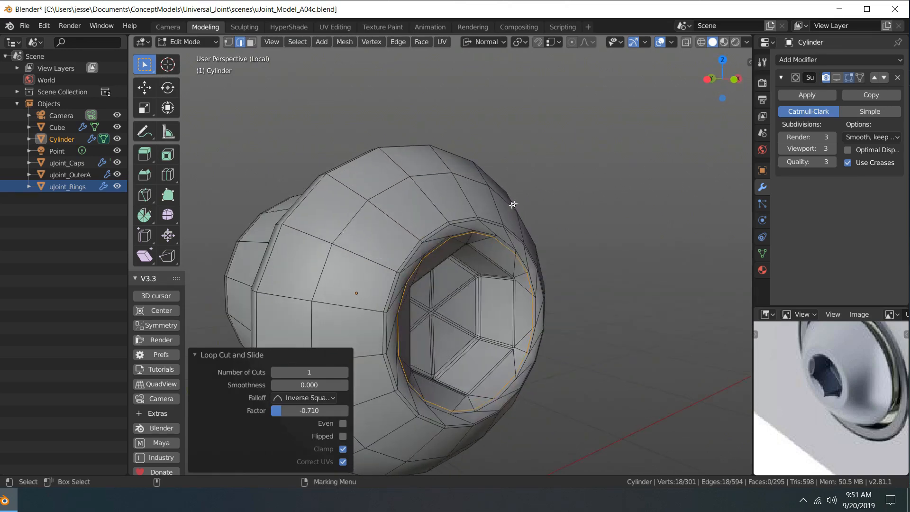
# Leave Edit Mode, show the subdivision again and inspect the head with the added supporting loop
pyautogui.hotkey('ctrl', 'Tab')
pyautogui.click(557, 158)
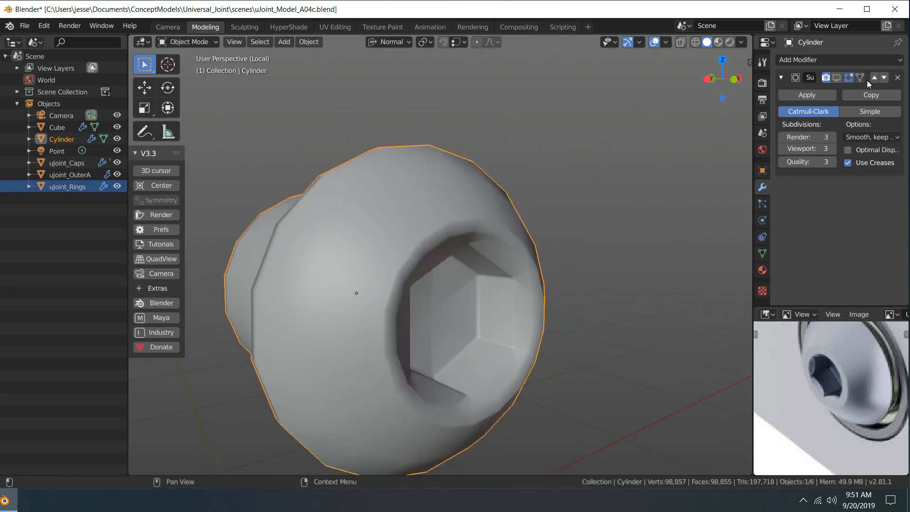
pyautogui.click(836, 78)
pyautogui.hotkey('alt', 'a')
pyautogui.scroll(-4, 633, 133)
pyautogui.moveTo(630, 132); pyautogui.dragTo(565, 101, button='middle')
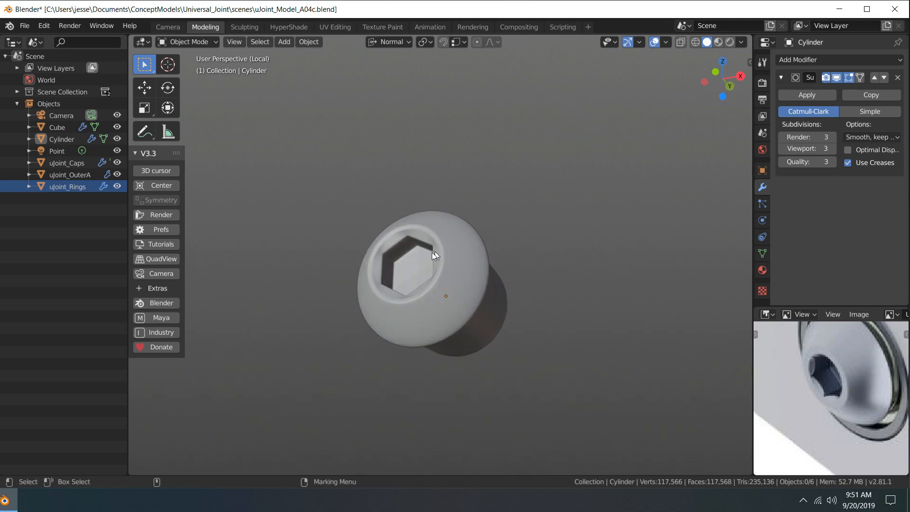
# Select the cylinder and enter edge editing with the subdivision still shown
pyautogui.scroll(4, 477, 247)
pyautogui.click(450, 235)
pyautogui.rightClick(450, 235)
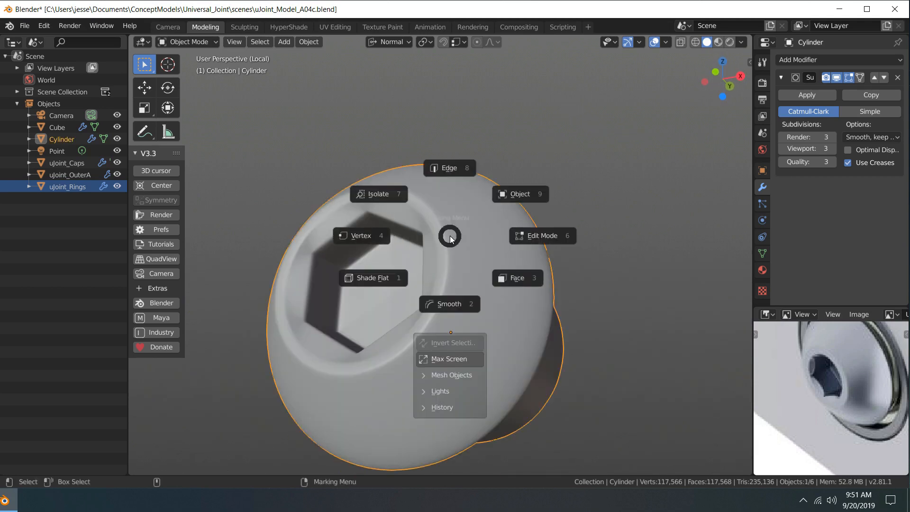
pyautogui.click(437, 180)
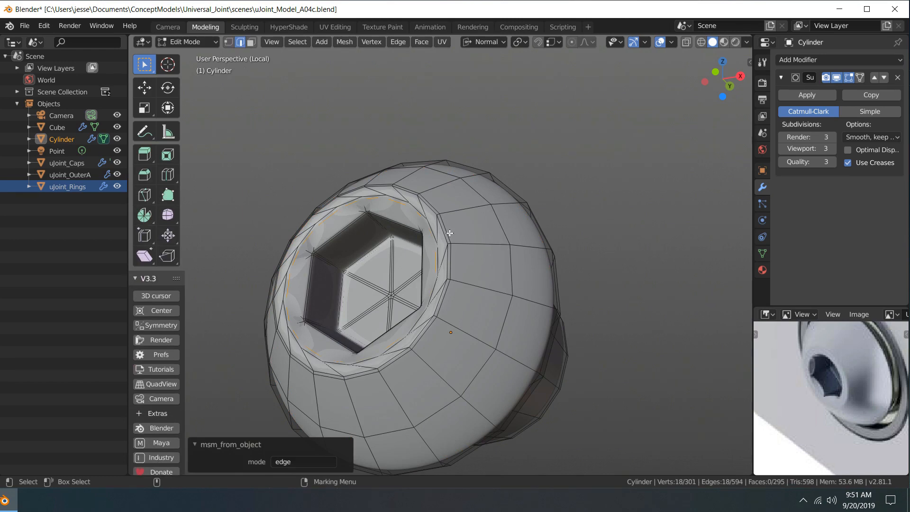
# Select the two edge loops around the head's round opening, scale them uniformly to about 1.078 and leave Edit Mode
pyautogui.keyDown('alt'); pyautogui.click(447, 234); pyautogui.keyUp('alt')
pyautogui.keyDown('alt'); pyautogui.keyDown('shift'); pyautogui.click(444, 236); pyautogui.keyUp('shift'); pyautogui.keyUp('alt')
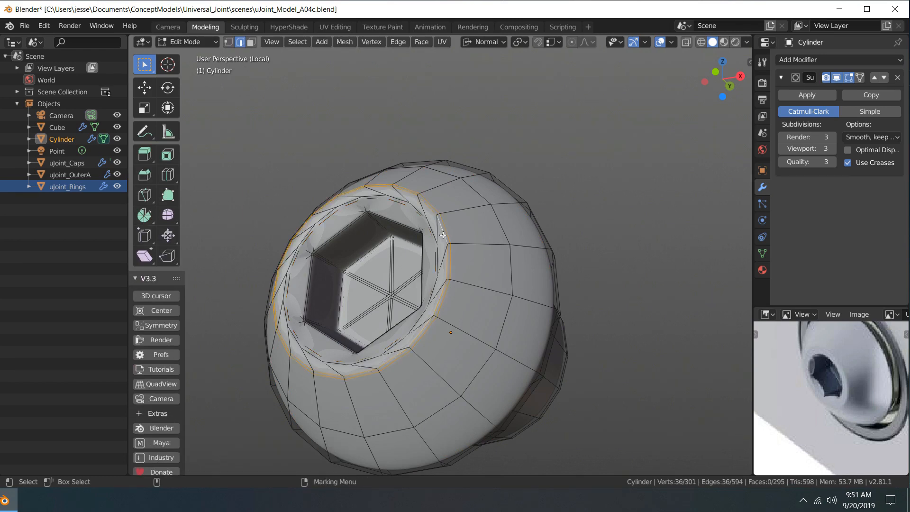
pyautogui.hotkey('shift', 'space')
pyautogui.press('s')
pyautogui.moveTo(363, 267); pyautogui.dragTo(358, 269)
pyautogui.moveTo(358, 268); pyautogui.dragTo(492, 246, button='middle')
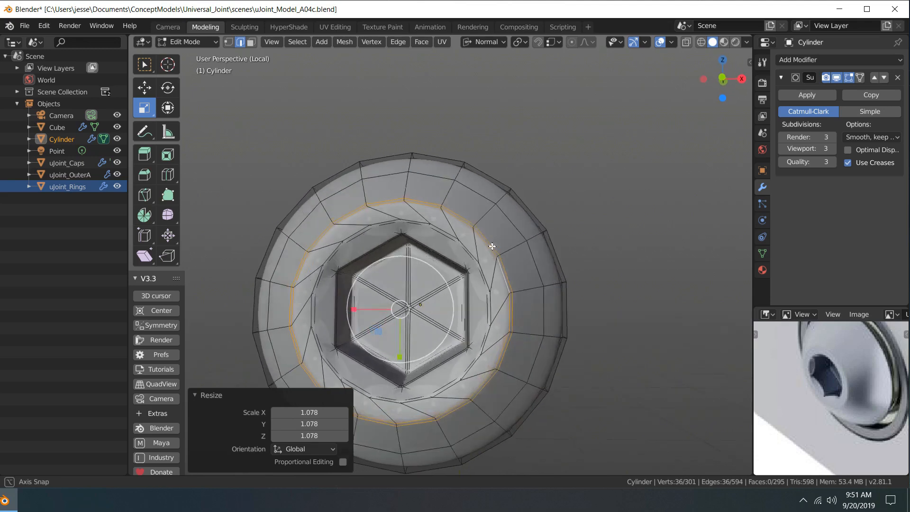
pyautogui.moveTo(492, 246); pyautogui.dragTo(531, 204, button='right')
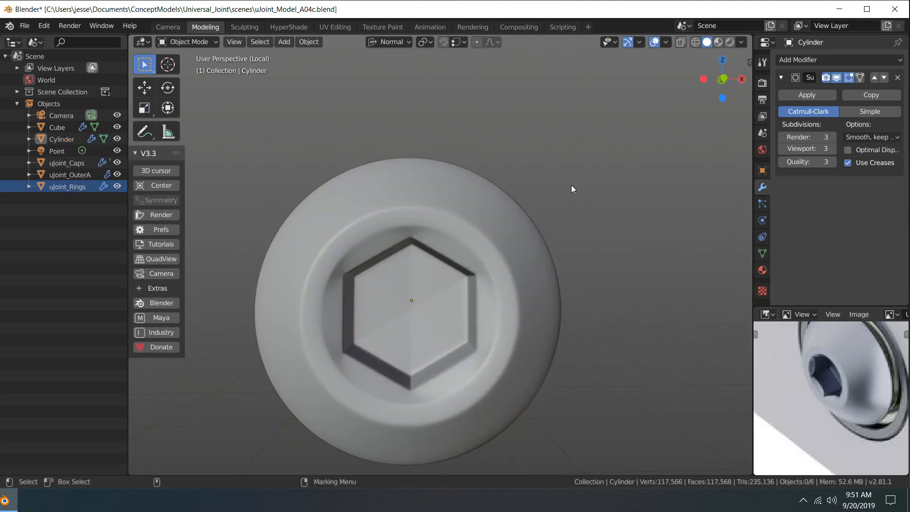
# Resume edge editing, move the two rim loops about -0.00036 m along normal Z and return to Object Mode
pyautogui.scroll(-4, 571, 185)
pyautogui.moveTo(571, 185); pyautogui.dragTo(601, 172, button='middle')
pyautogui.scroll(4, 548, 215)
pyautogui.click(524, 222)
pyautogui.rightClick(524, 223)
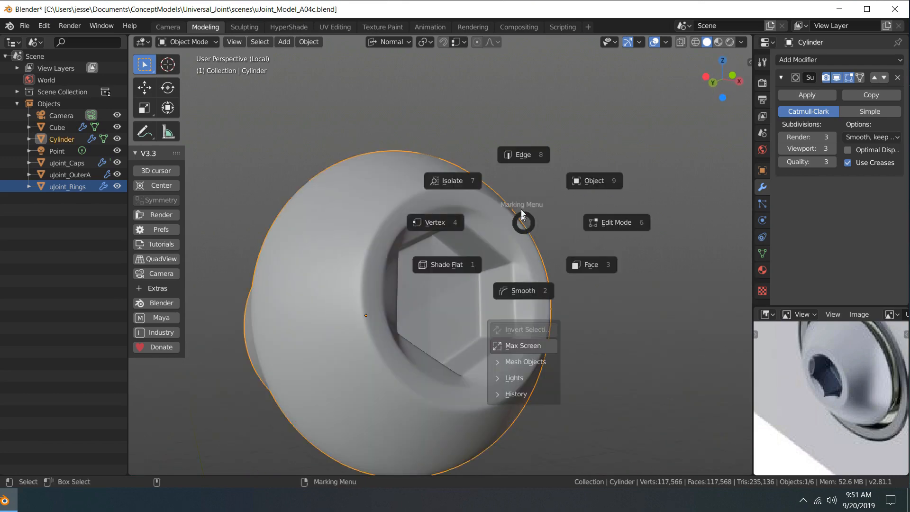
pyautogui.click(517, 195)
pyautogui.moveTo(565, 189); pyautogui.dragTo(656, 200, button='middle')
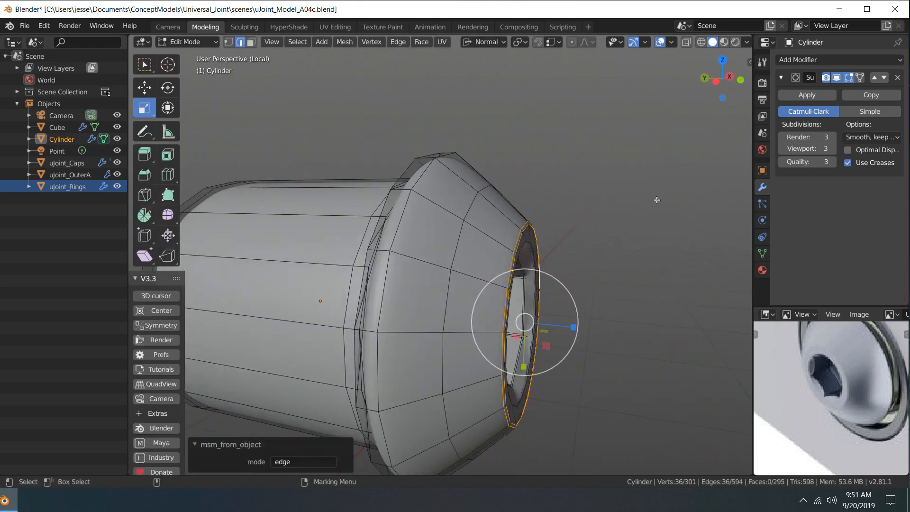
pyautogui.press('w')
pyautogui.moveTo(577, 329)
pyautogui.mouseDown()
pyautogui.moveTo(565, 327)
pyautogui.moveTo(578, 325)
pyautogui.mouseUp()
pyautogui.moveTo(577, 325); pyautogui.dragTo(589, 266, button='middle')
pyautogui.press('q')
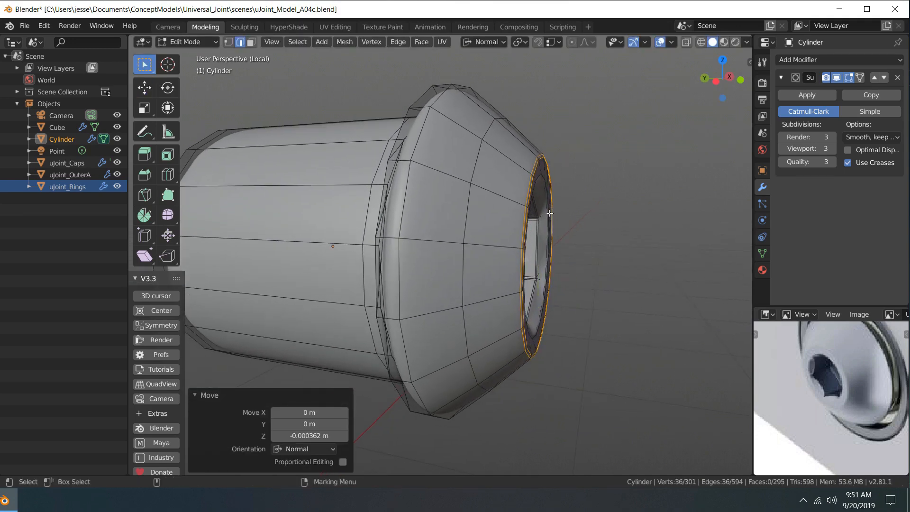
pyautogui.moveTo(549, 212); pyautogui.dragTo(625, 162, button='right')
pyautogui.click(625, 160)
# Leave local view and inspect how the hex-socket head sits in the bracket of the full joint
pyautogui.scroll(-3, 590, 155)
pyautogui.keyDown('alt'); pyautogui.moveTo(589, 155); pyautogui.dragTo(490, 289, button='middle'); pyautogui.keyUp('alt')
pyautogui.press('KP_Divide')
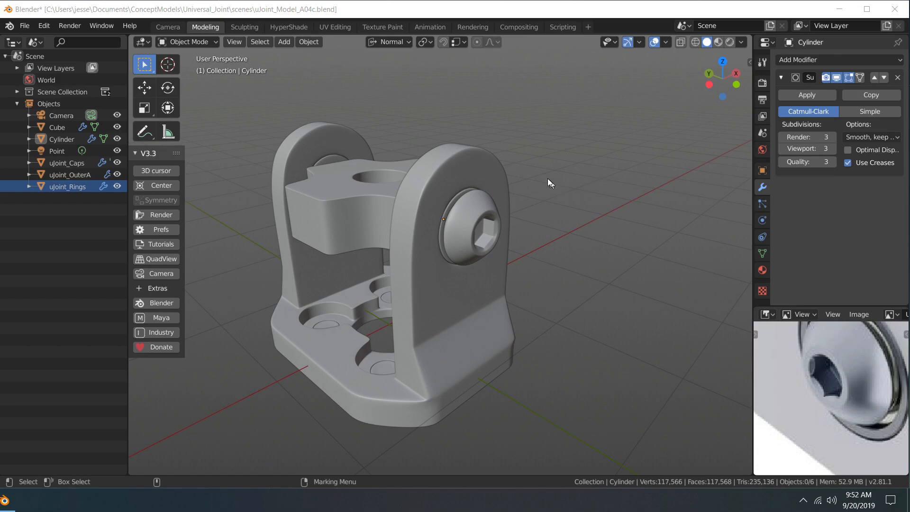
pyautogui.moveTo(549, 181); pyautogui.dragTo(574, 224, button='middle')
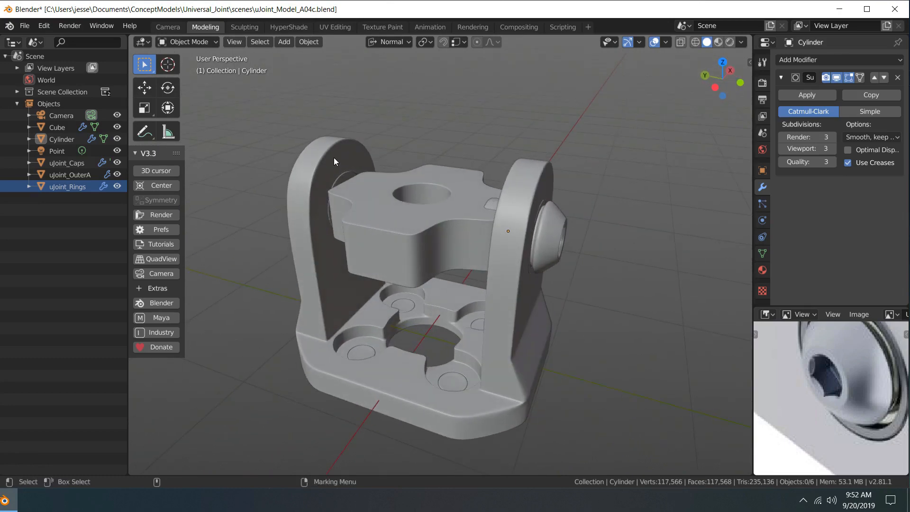
pyautogui.moveTo(604, 193); pyautogui.dragTo(453, 172, button='middle')
pyautogui.scroll(5, 617, 197)
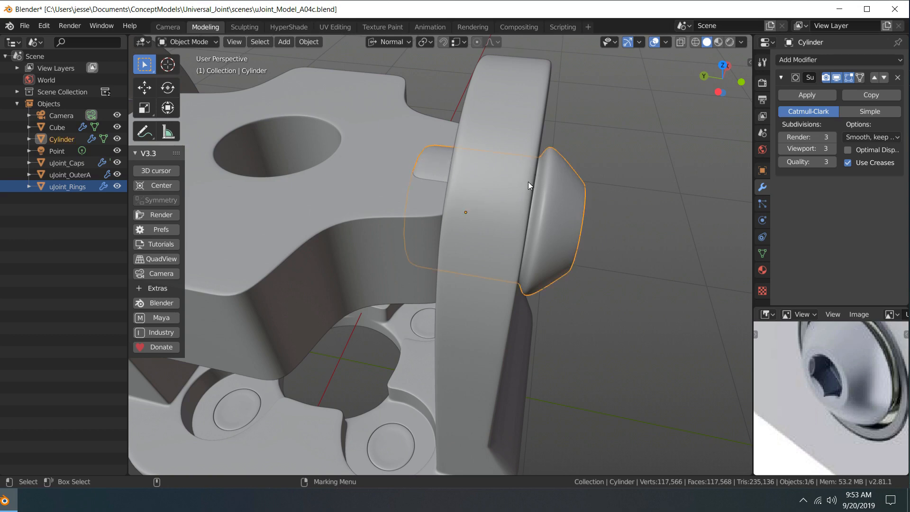
# Isolate the cylinder, enter edge editing and select the whole shaft from its end up to the flanged head
pyautogui.press('KP_Divide')
pyautogui.rightClick(496, 192)
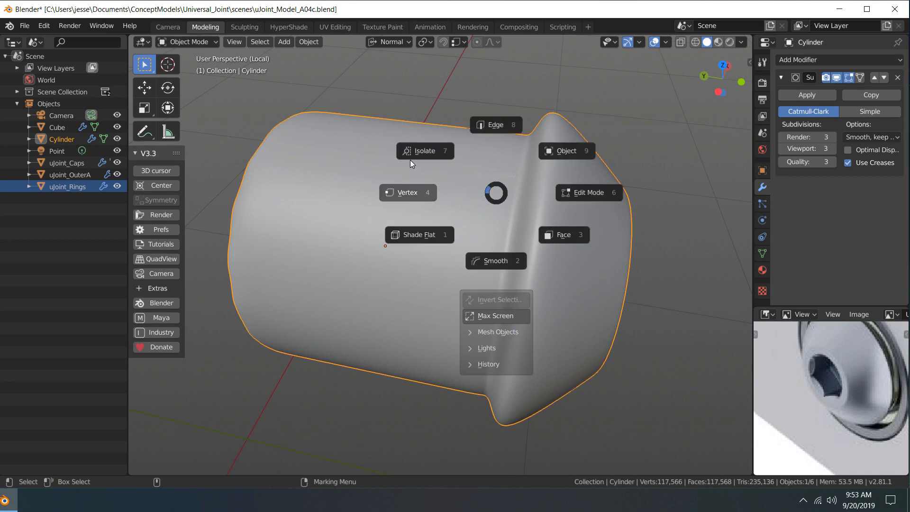
pyautogui.click(482, 115)
pyautogui.scroll(-5, 348, 142)
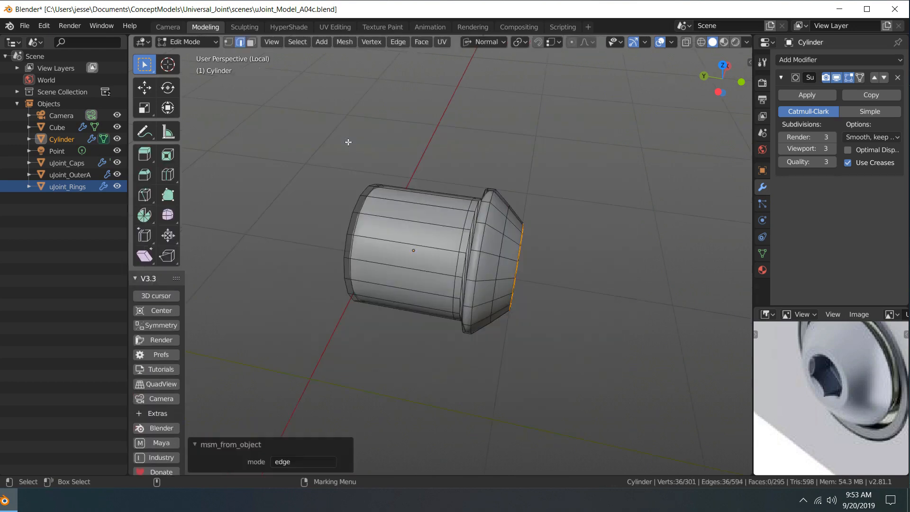
pyautogui.moveTo(348, 142); pyautogui.dragTo(385, 142, button='middle')
pyautogui.moveTo(300, 151); pyautogui.dragTo(393, 367)
pyautogui.moveTo(484, 350); pyautogui.dragTo(454, 321, button='middle')
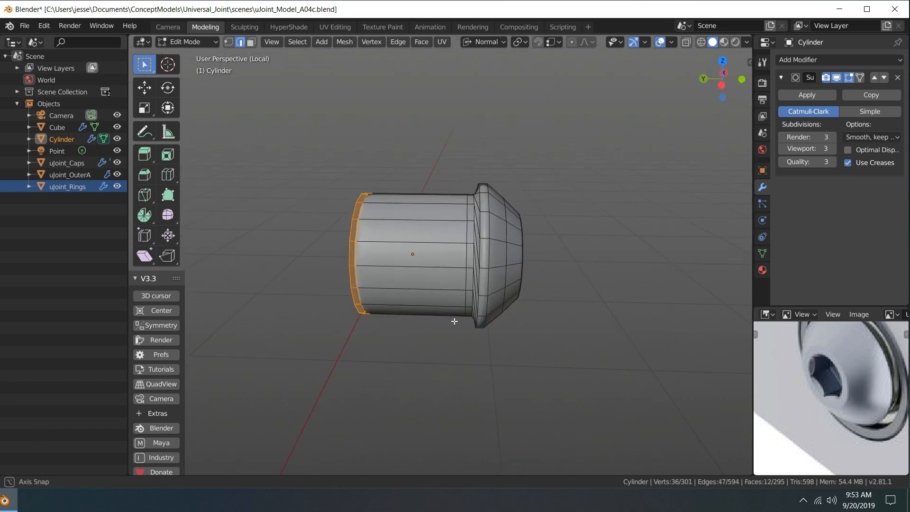
pyautogui.press('ctrl+KP_Add')
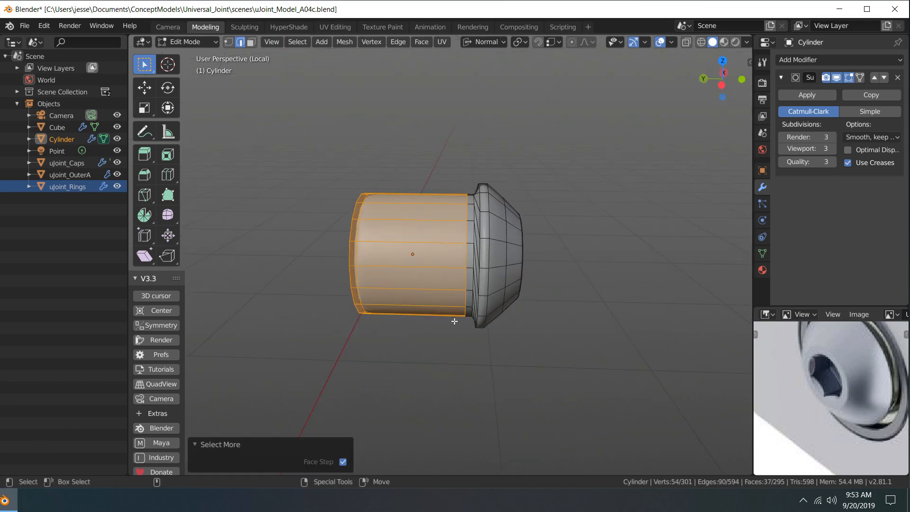
pyautogui.press('ctrl+KP_Add')
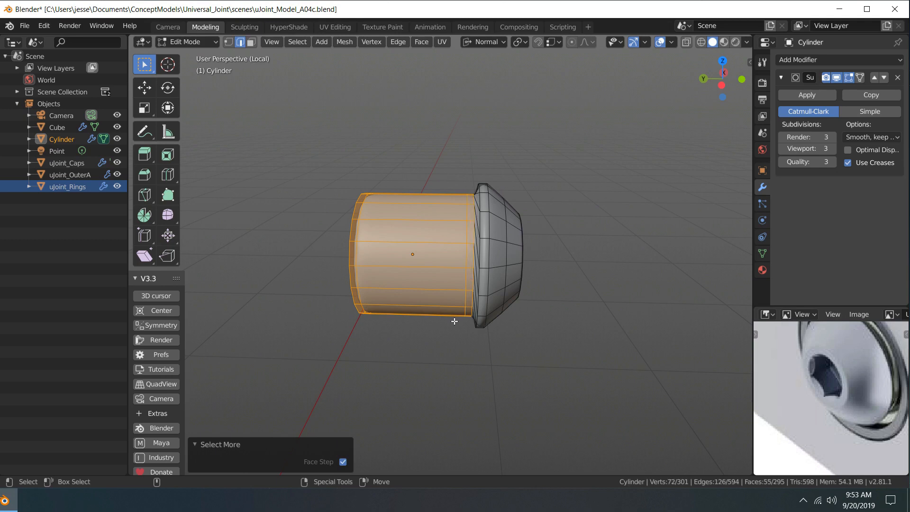
# Scale the selected shaft uniformly to about 0.855 and move it about -0.0405 m along normal Z toward the head
pyautogui.moveTo(539, 130); pyautogui.dragTo(571, 124, button='middle')
pyautogui.press('r')
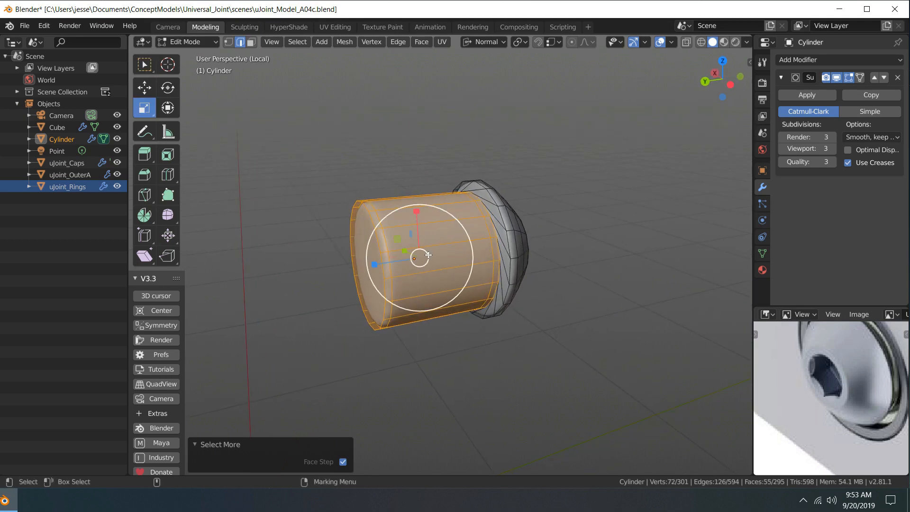
pyautogui.moveTo(428, 254); pyautogui.dragTo(420, 257)
pyautogui.moveTo(421, 257); pyautogui.dragTo(556, 214, button='middle')
pyautogui.press('g')
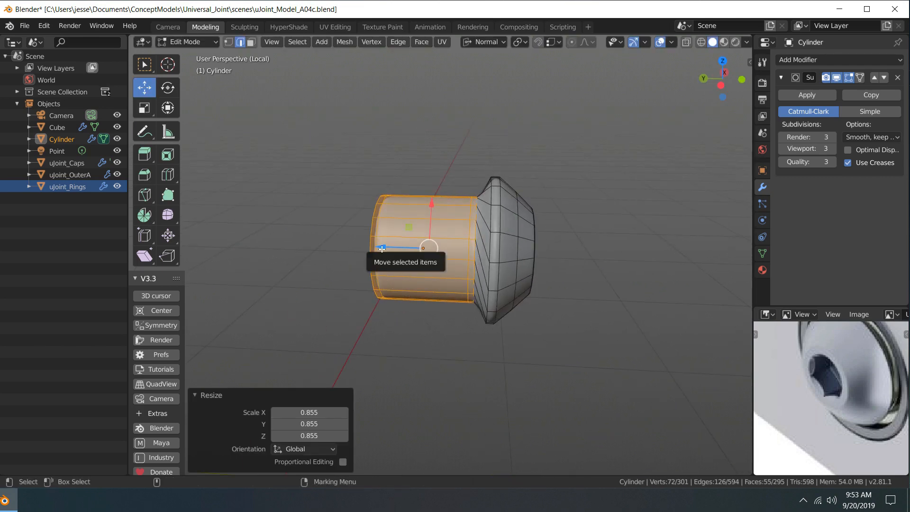
pyautogui.moveTo(388, 250); pyautogui.dragTo(393, 248)
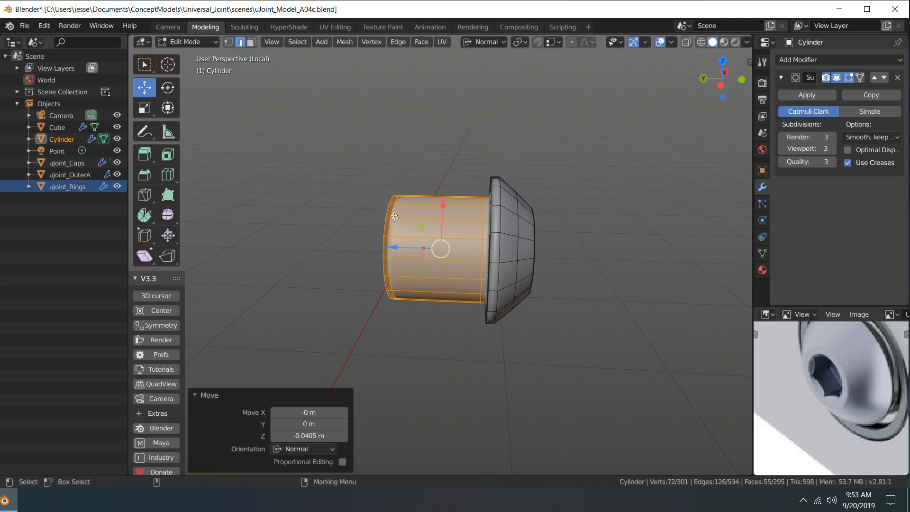
pyautogui.press('w')
# Return to Object Mode, show the full joint and examine the thinner shaft behind the head
pyautogui.moveTo(436, 195); pyautogui.dragTo(480, 152, button='right')
pyautogui.press('KP_Divide')
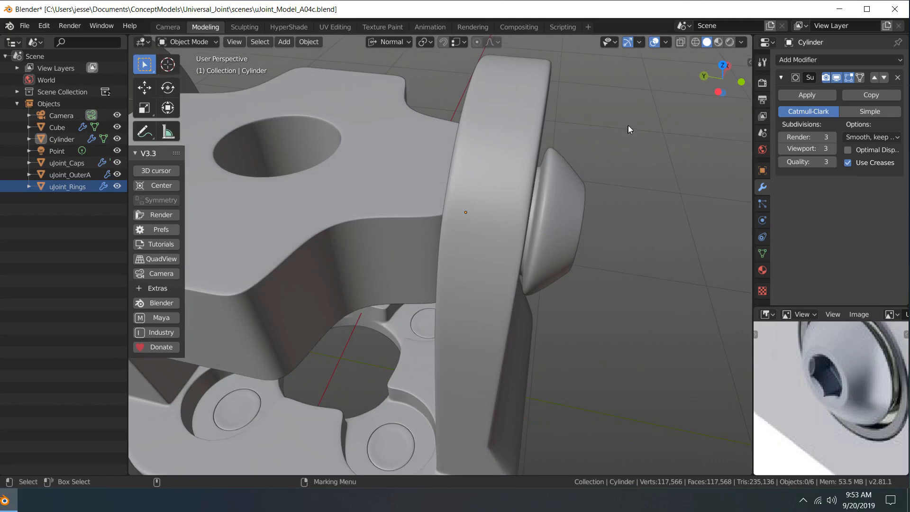
pyautogui.moveTo(628, 126); pyautogui.dragTo(627, 74, button='middle')
pyautogui.scroll(5, 650, 173)
pyautogui.scroll(-5, 669, 169)
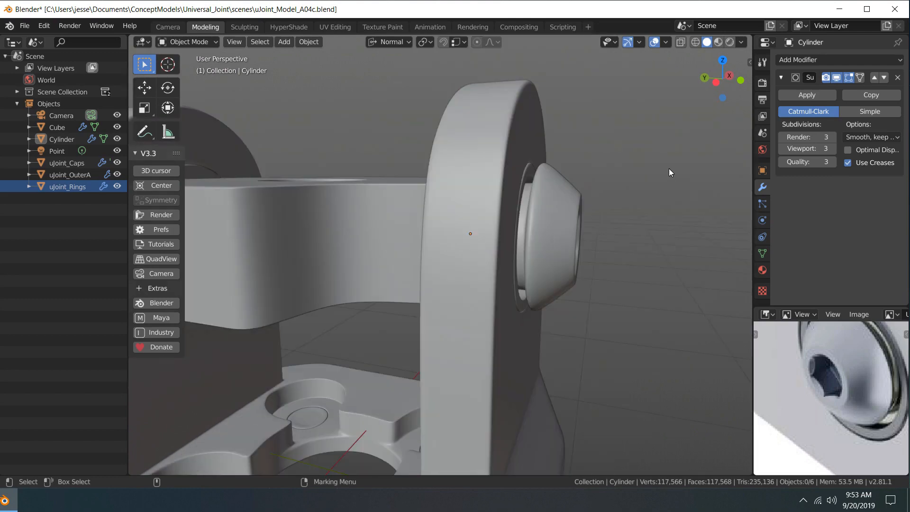
pyautogui.moveTo(669, 169); pyautogui.dragTo(552, 220, button='middle')
pyautogui.scroll(3, 545, 220)
# Isolate the cylinder and add an edge loop on the head's outer rim band, slid toward the dome with factor -0.664
pyautogui.click(453, 222)
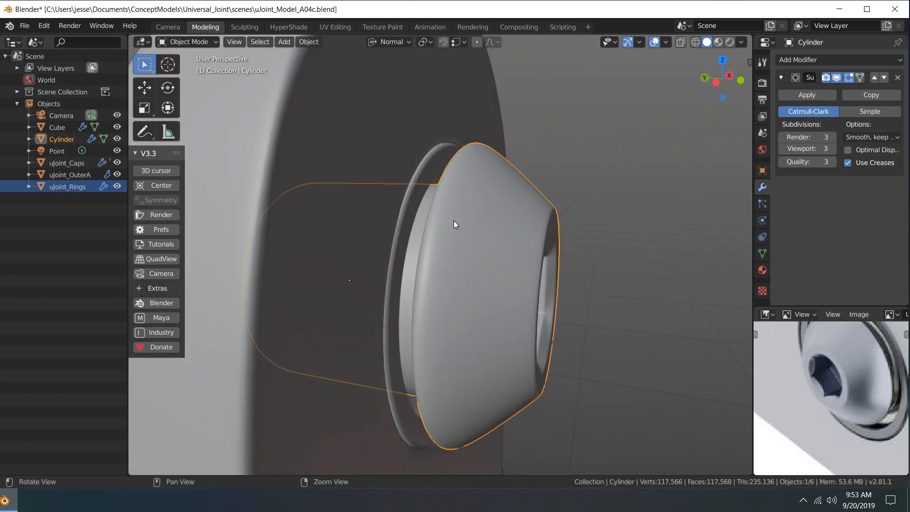
pyautogui.press('KP_Divide')
pyautogui.rightClick(454, 220)
pyautogui.click(448, 153)
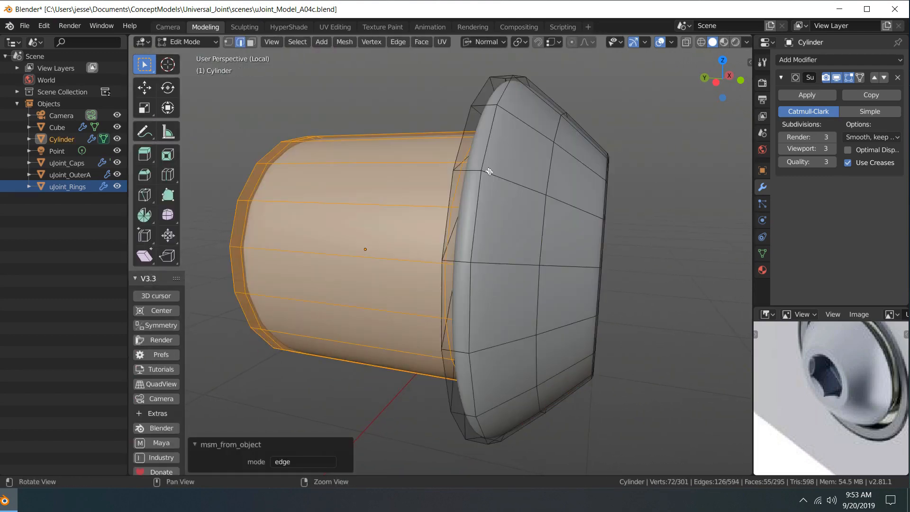
pyautogui.moveTo(488, 173); pyautogui.dragTo(548, 161, button='middle')
pyautogui.moveTo(555, 199); pyautogui.dragTo(533, 204, button='middle')
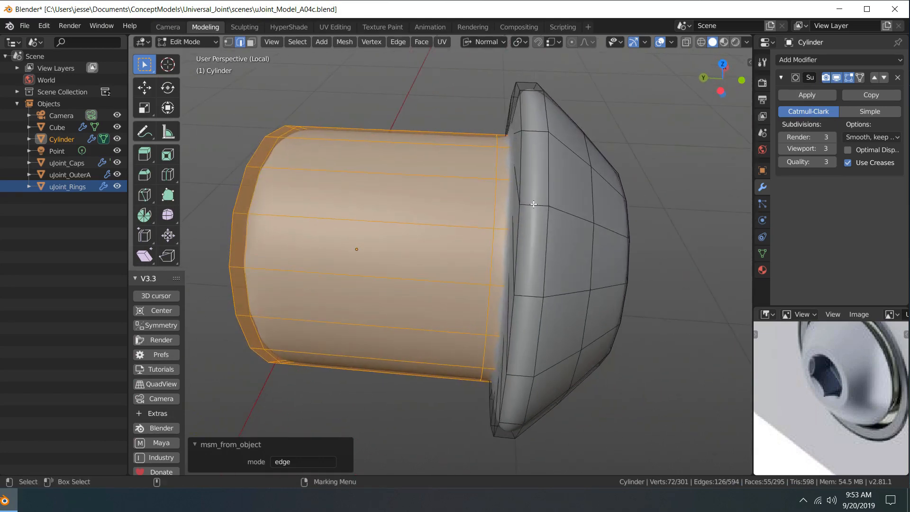
pyautogui.hotkey('ctrl', 'r')
pyautogui.click(538, 205)
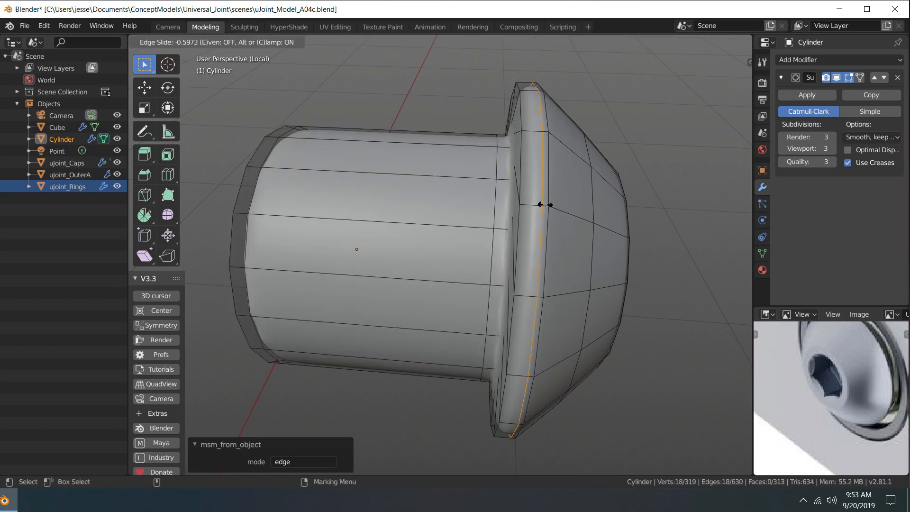
pyautogui.click(546, 205)
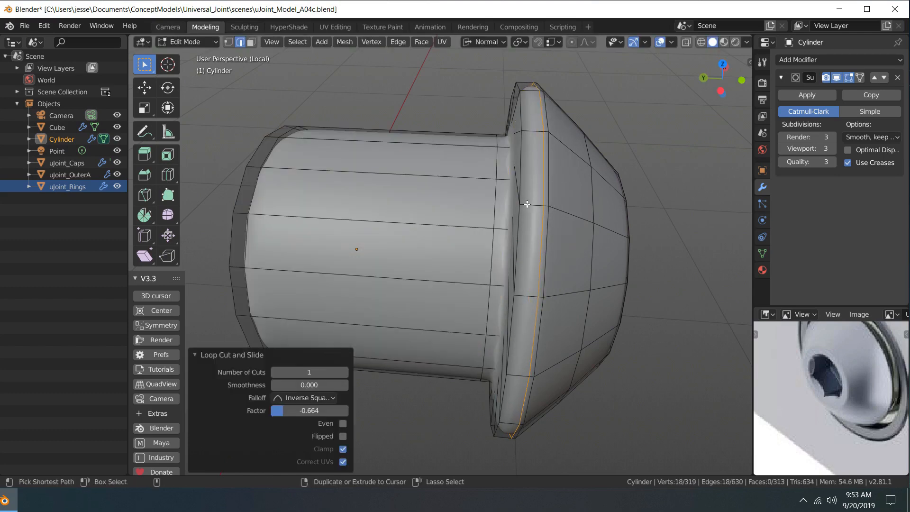
# Add a second edge loop on the rim band, slid toward the shaft with factor 0.556, and leave Edit Mode
pyautogui.hotkey('ctrl', 'r')
pyautogui.click(524, 204)
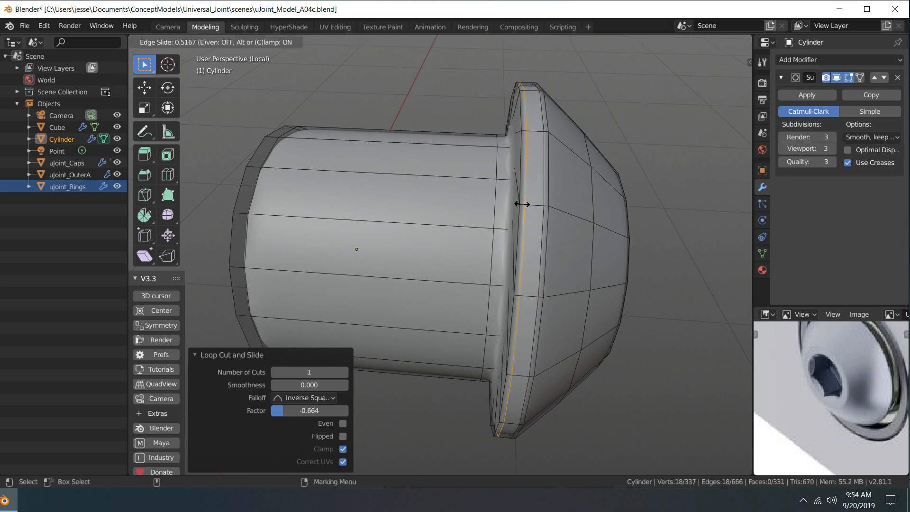
pyautogui.click(521, 204)
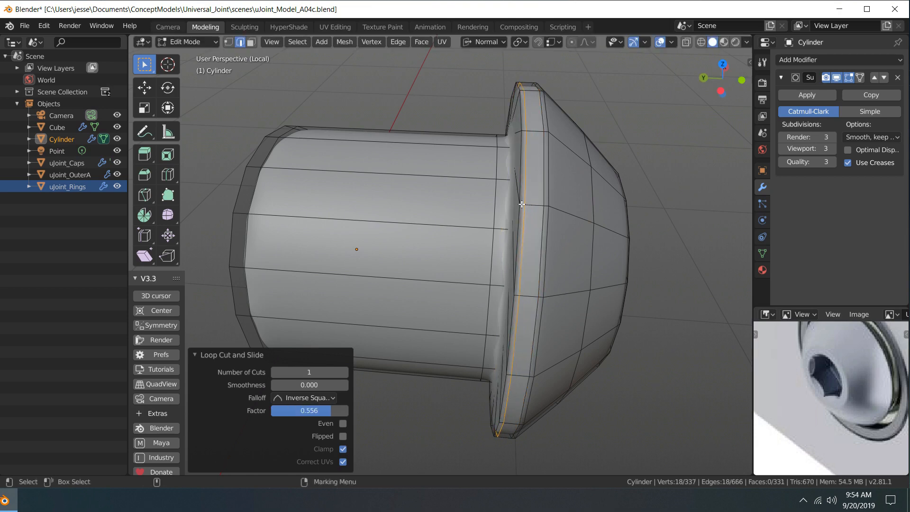
pyautogui.rightClick(565, 193)
pyautogui.click(613, 148)
pyautogui.scroll(-3, 617, 117)
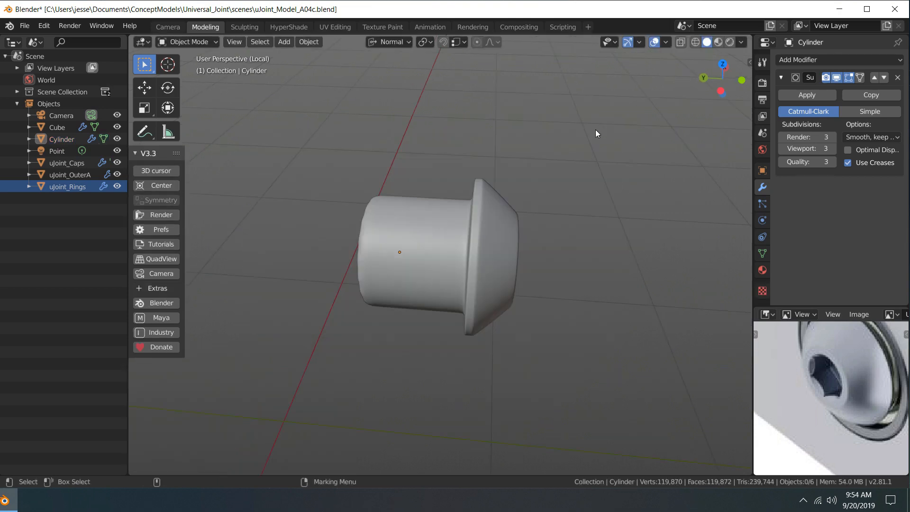
pyautogui.moveTo(595, 129)
pyautogui.mouseDown(button='middle')
pyautogui.moveTo(573, 130)
pyautogui.moveTo(550, 107)
pyautogui.moveTo(566, 98)
pyautogui.moveTo(589, 122)
pyautogui.mouseUp(button='middle')
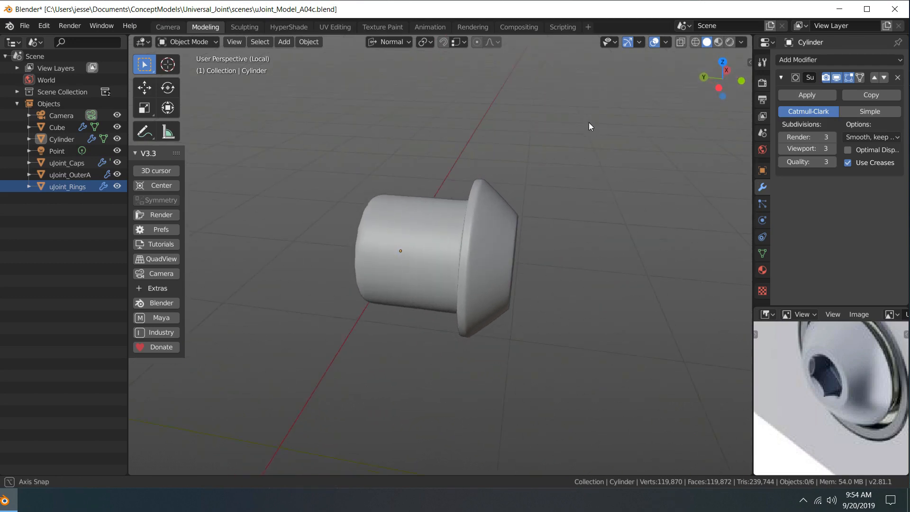
# Show the full joint, move the cylinder about -0.0113 m along normal Z toward the bracket and deselect it
pyautogui.hotkey('shift', 'i')
pyautogui.scroll(-4, 589, 122)
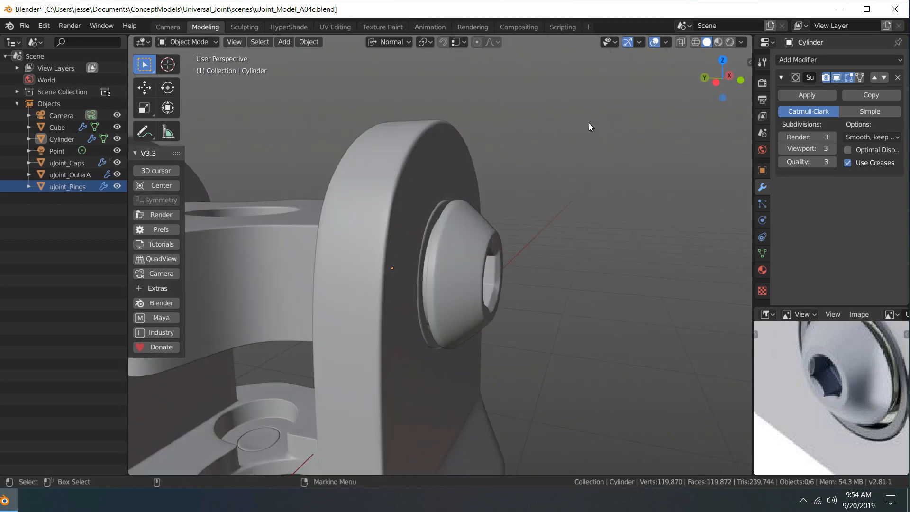
pyautogui.keyDown('alt'); pyautogui.moveTo(588, 123); pyautogui.dragTo(607, 134); pyautogui.keyUp('alt')
pyautogui.click(454, 275)
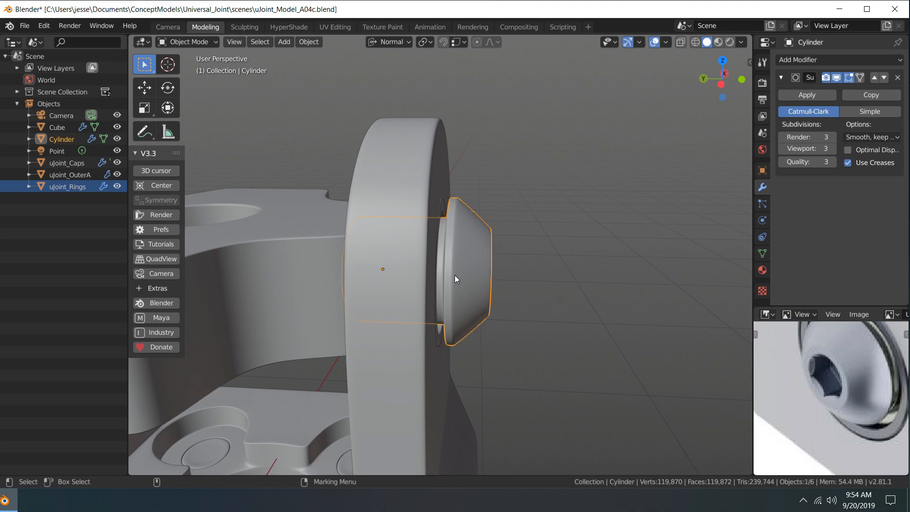
pyautogui.press('w')
pyautogui.moveTo(430, 270); pyautogui.dragTo(456, 257)
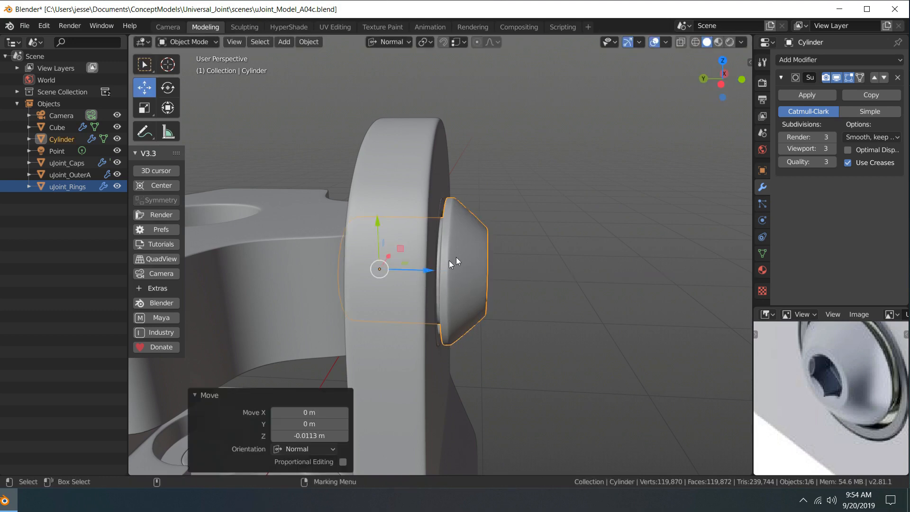
pyautogui.click(527, 242)
pyautogui.scroll(-3, 527, 242)
pyautogui.moveTo(527, 242); pyautogui.dragTo(550, 206, button='middle')
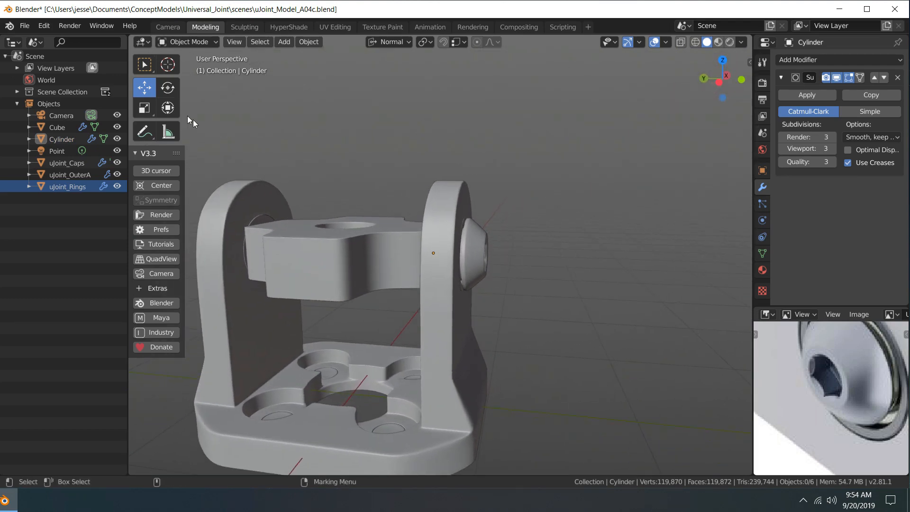
# Save the scene as a new version named uJoint_Model_A05.blend in the scenes folder
pyautogui.click(23, 26)
pyautogui.click(57, 106)
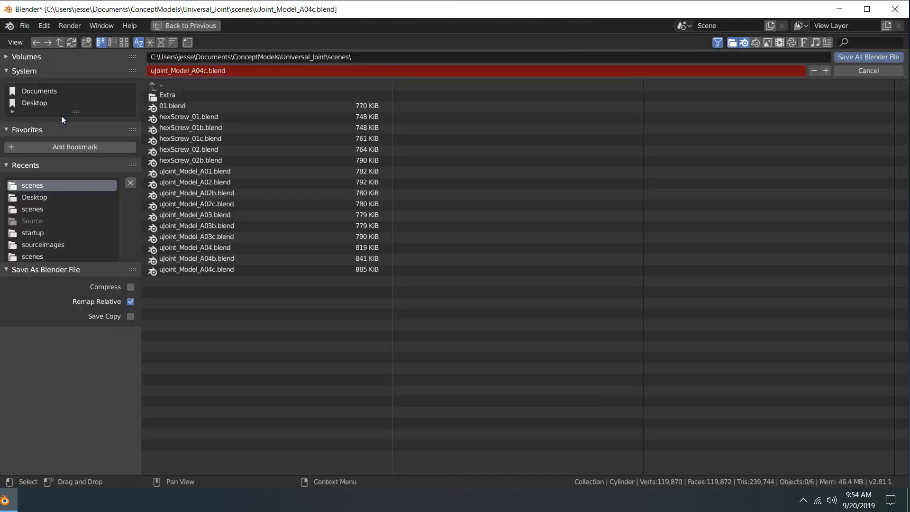
pyautogui.click(202, 71)
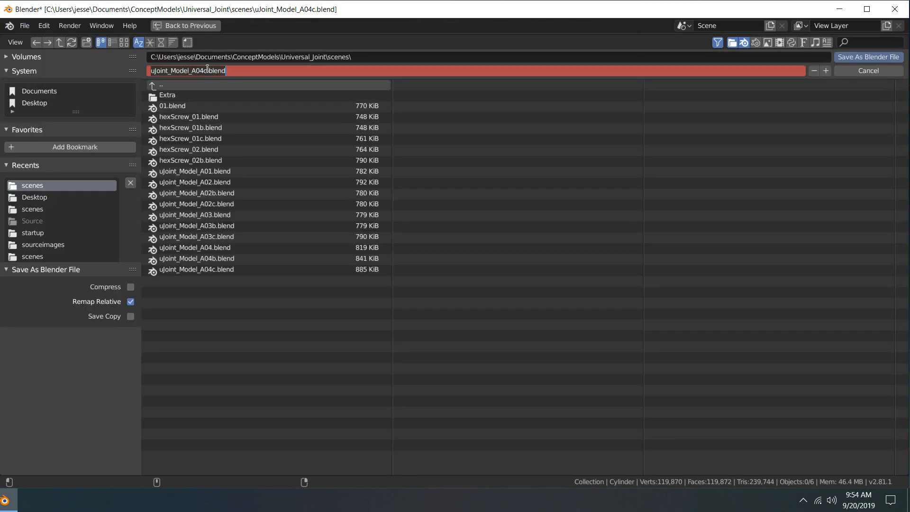
pyautogui.click(207, 70)
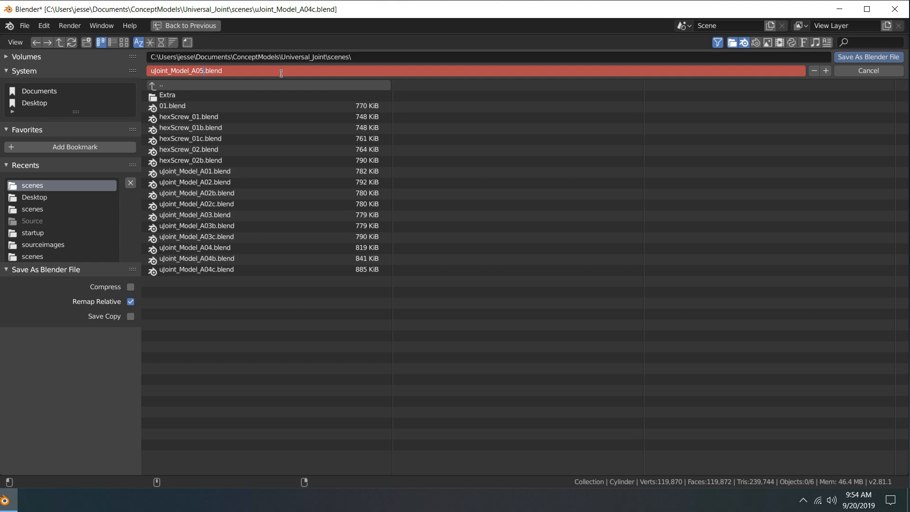
pyautogui.press('Return')
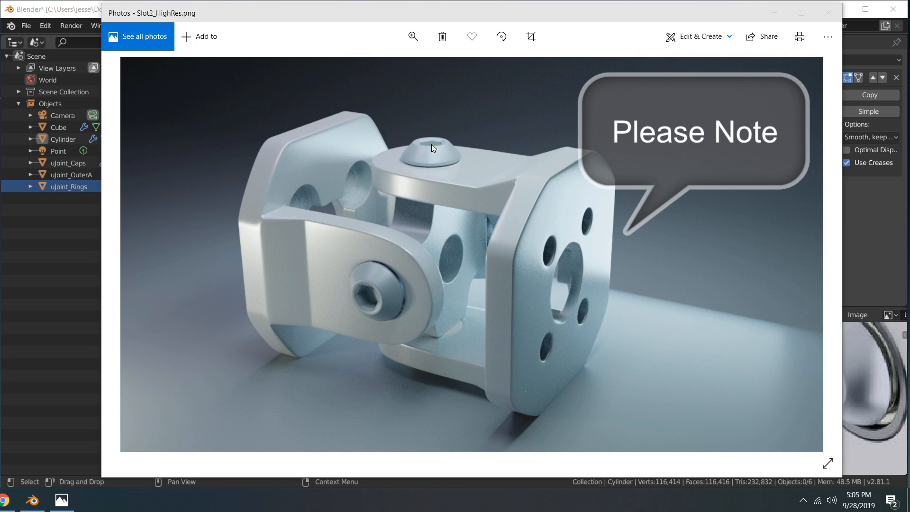
# Switch from the Photos render back to Blender and scale the hex-socket screw uniformly to about 0.838
pyautogui.click(771, 17)
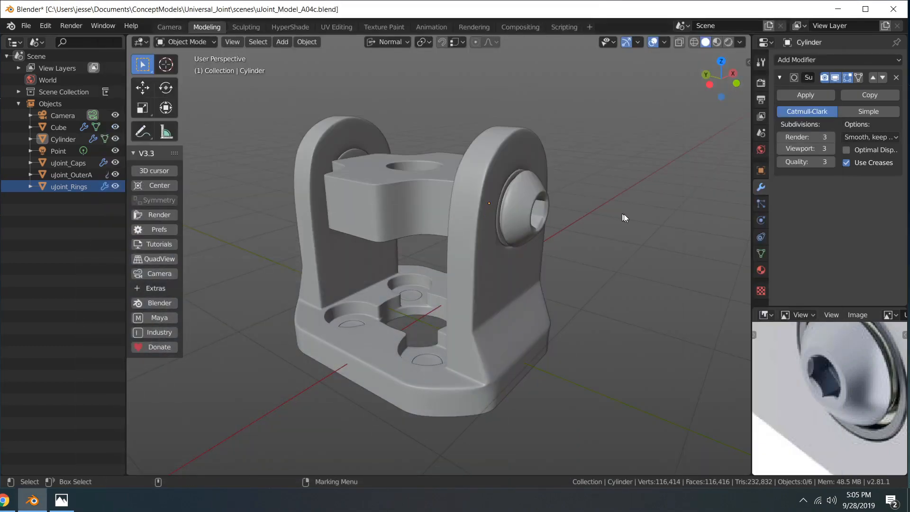
pyautogui.moveTo(624, 214); pyautogui.dragTo(529, 192, button='middle')
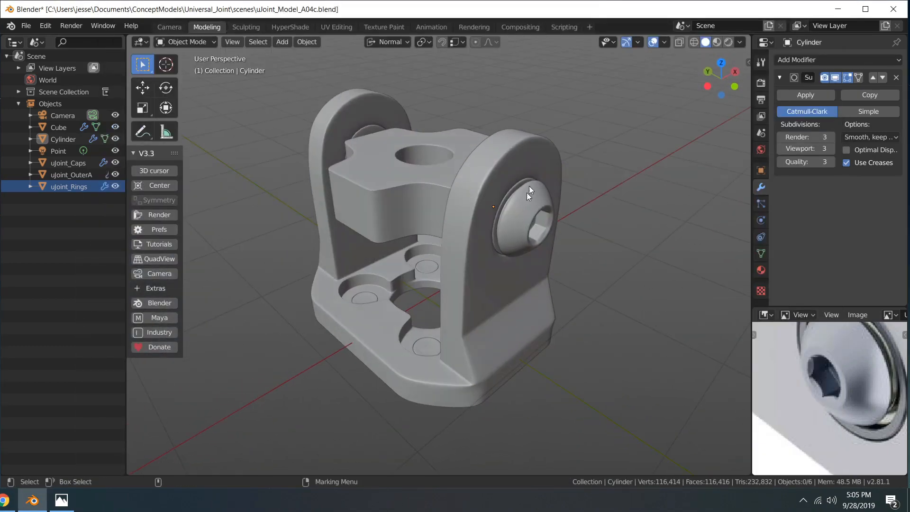
pyautogui.click(529, 192)
pyautogui.moveTo(647, 193); pyautogui.dragTo(607, 163, button='middle')
pyautogui.scroll(2, 607, 163)
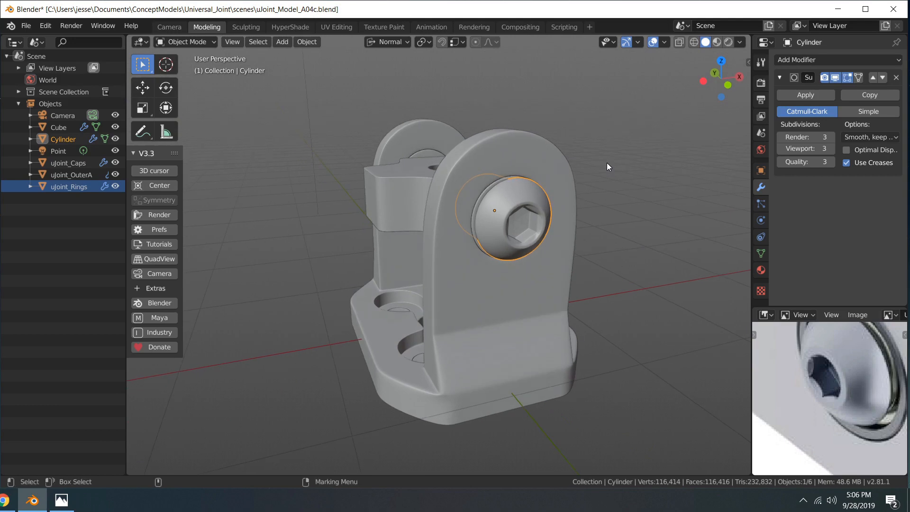
pyautogui.press('r')
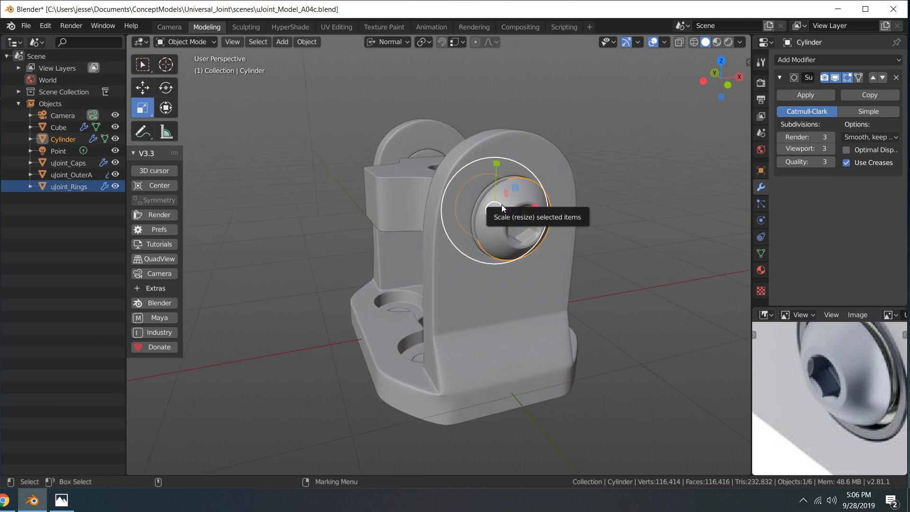
pyautogui.moveTo(501, 204); pyautogui.dragTo(488, 212)
pyautogui.moveTo(488, 211); pyautogui.dragTo(474, 225, button='middle')
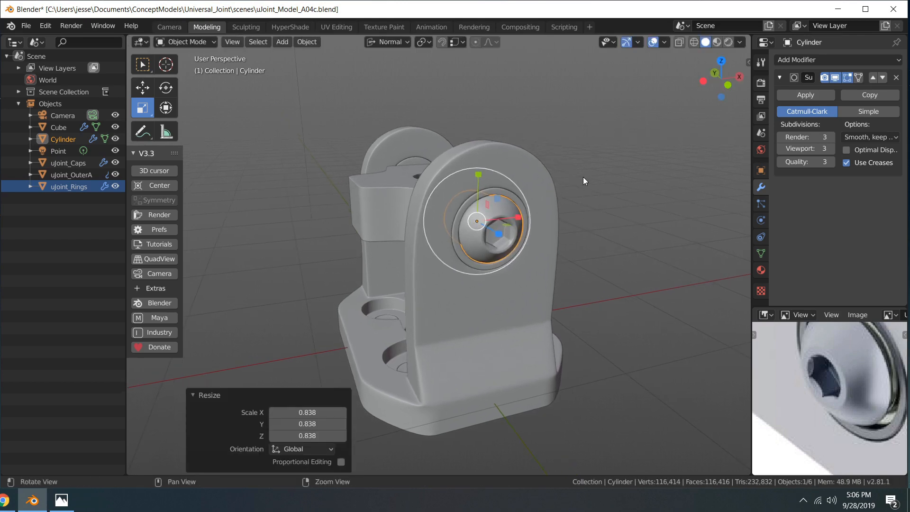
# Move the scaled screw about 0.0178 m outward along its normal Z axis
pyautogui.moveTo(584, 178); pyautogui.dragTo(635, 175, button='middle')
pyautogui.press('w')
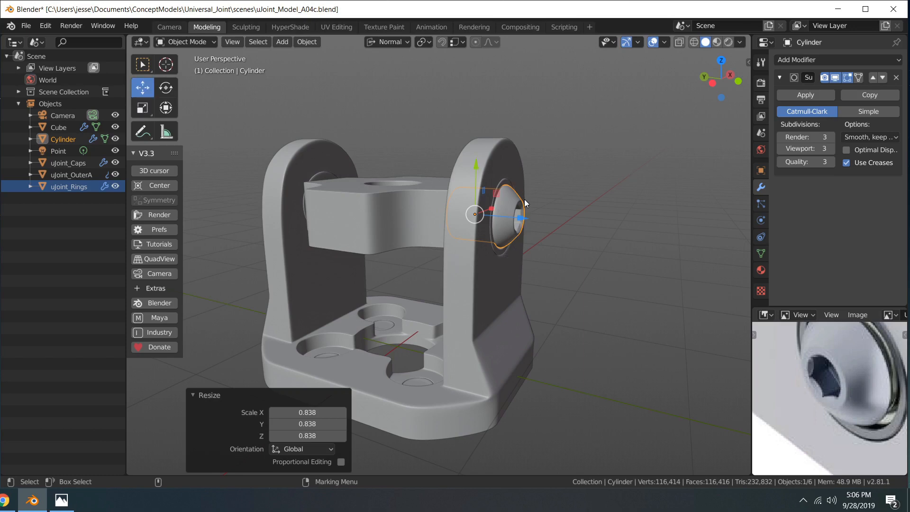
pyautogui.moveTo(521, 219); pyautogui.dragTo(527, 217)
pyautogui.moveTo(616, 181); pyautogui.dragTo(555, 203, button='middle')
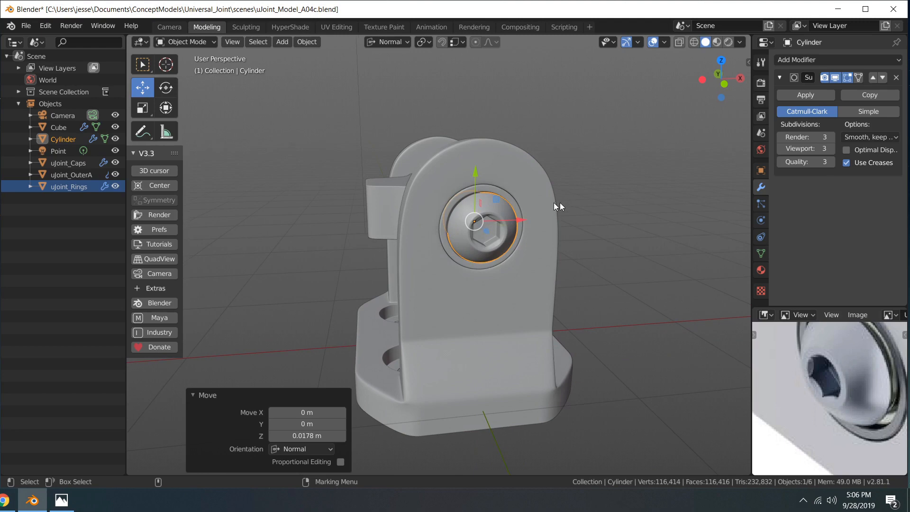
# Examine the ring around the screw head and compare it with the bearing in the reference image
pyautogui.click(502, 190)
pyautogui.moveTo(611, 187); pyautogui.dragTo(593, 199, button='middle')
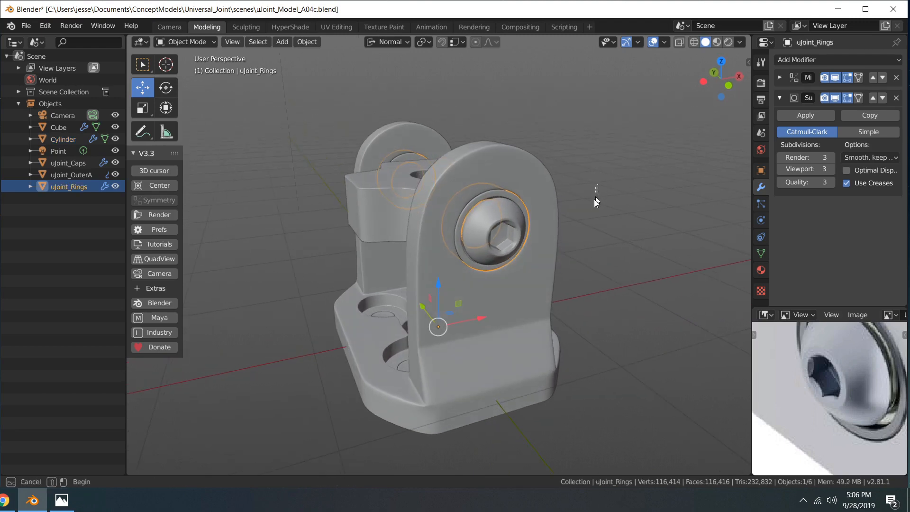
pyautogui.click(593, 199)
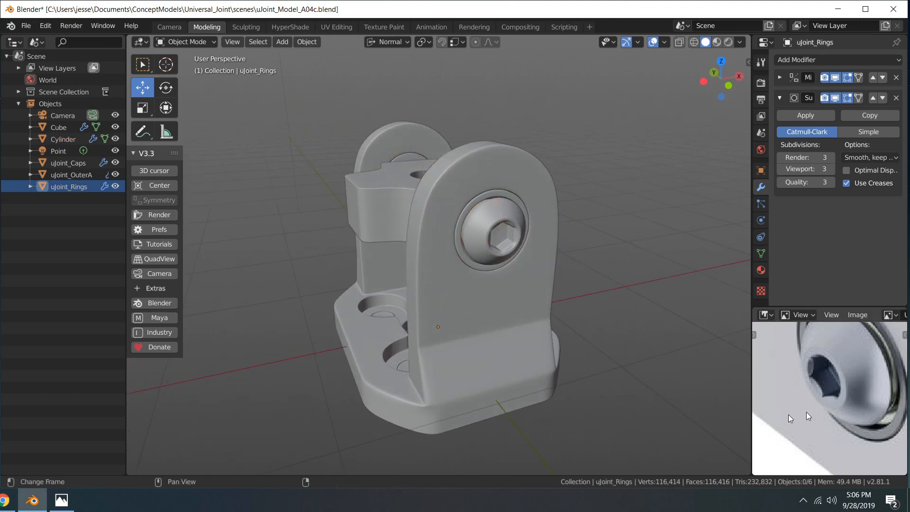
pyautogui.moveTo(797, 397)
pyautogui.mouseDown(button='middle')
pyautogui.moveTo(758, 408)
pyautogui.moveTo(806, 413)
pyautogui.moveTo(792, 415)
pyautogui.mouseUp(button='middle')
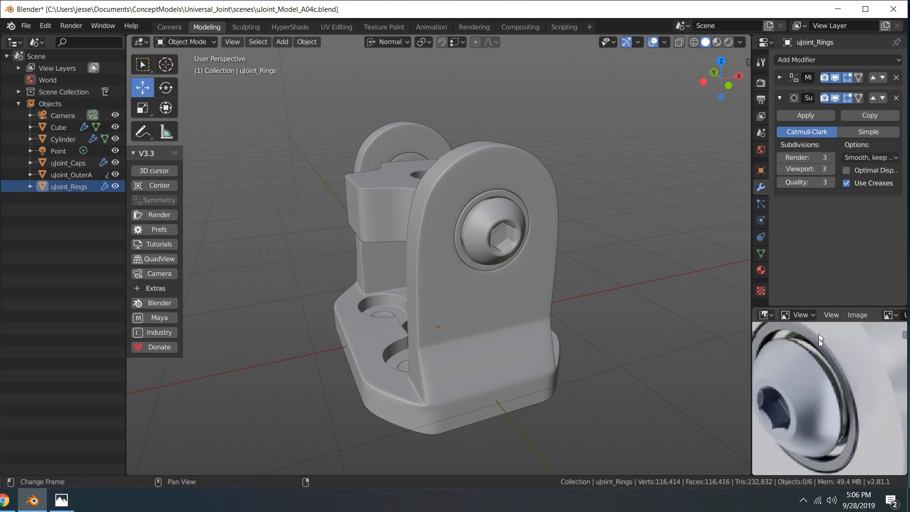
# Duplicate the uJoint_Rings object in place
pyautogui.moveTo(662, 276); pyautogui.dragTo(584, 140, button='middle')
pyautogui.click(500, 196)
pyautogui.press('w')
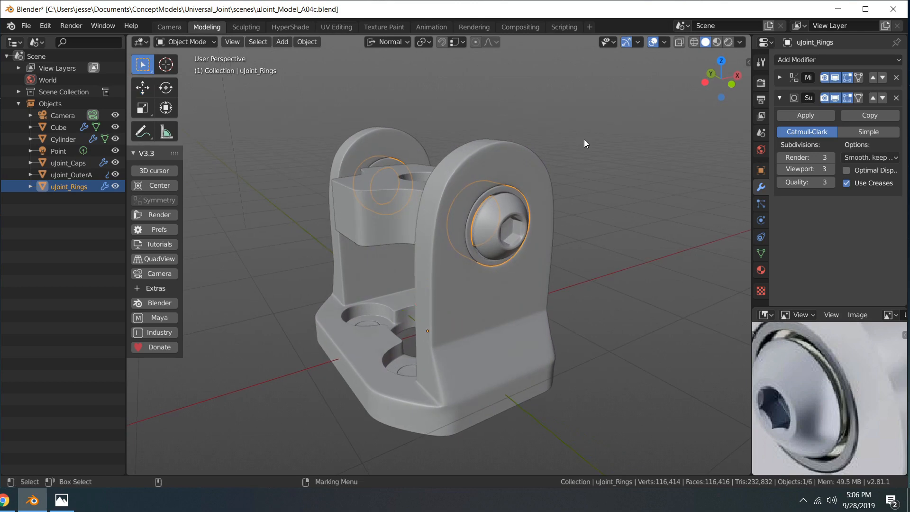
pyautogui.hotkey('shift', 'd')
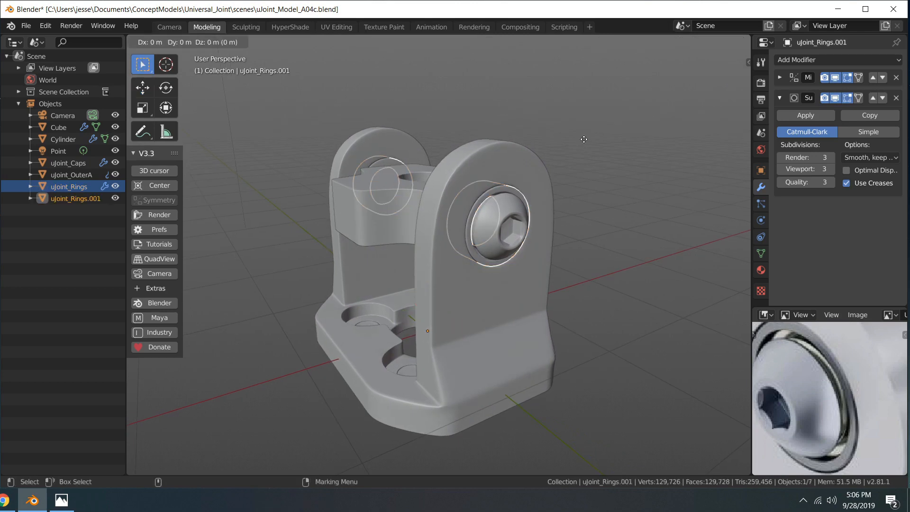
pyautogui.rightClick(584, 139)
# Rotate the duplicated rings 90° about the normal Z axis and deselect them
pyautogui.press('e')
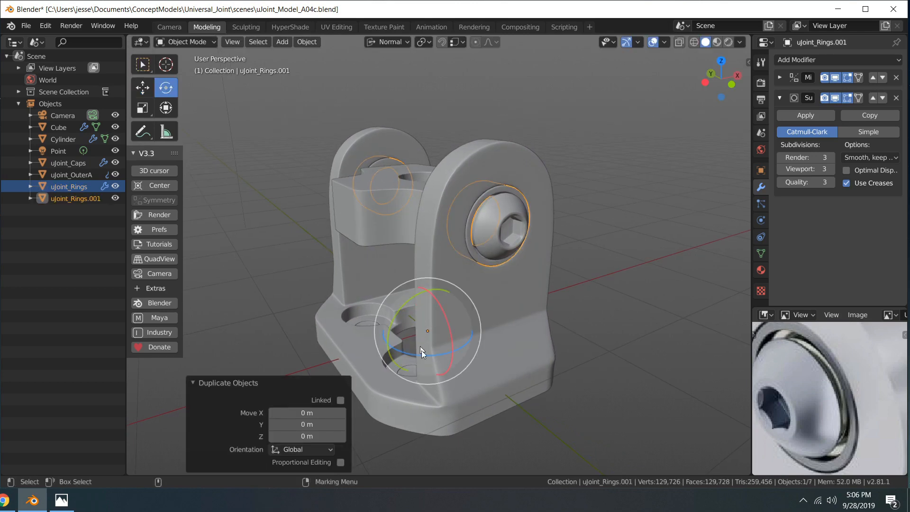
pyautogui.moveTo(412, 353); pyautogui.dragTo(460, 353)
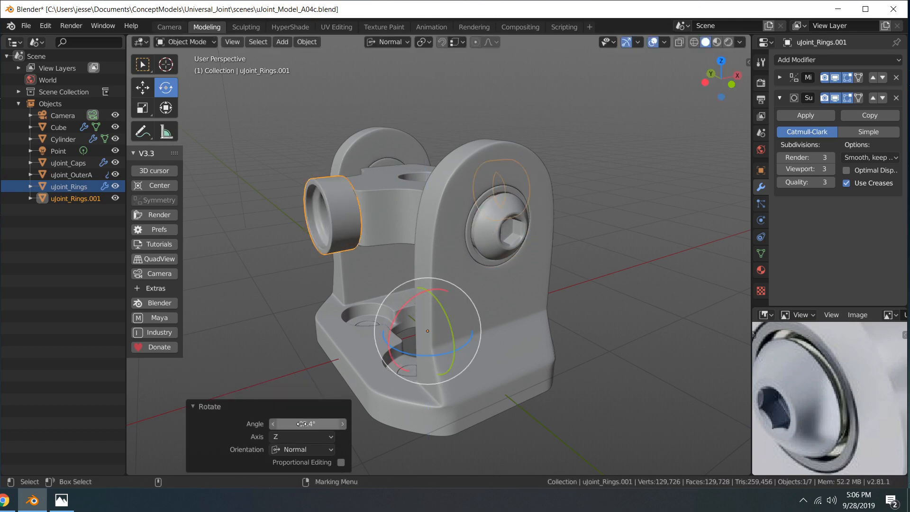
pyautogui.click(300, 423)
pyautogui.write('90')
pyautogui.press('Return')
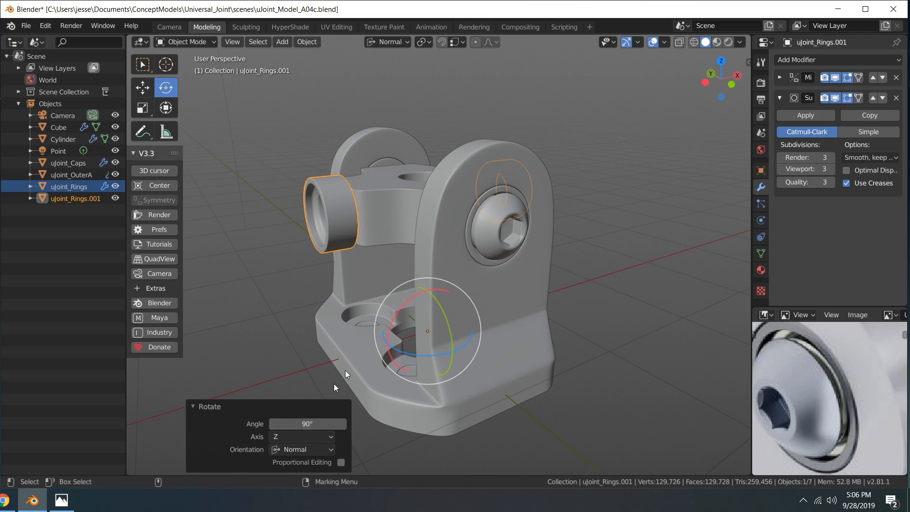
pyautogui.click(596, 179)
pyautogui.press('q')
pyautogui.keyDown('alt'); pyautogui.moveTo(575, 138); pyautogui.dragTo(567, 121); pyautogui.keyUp('alt')
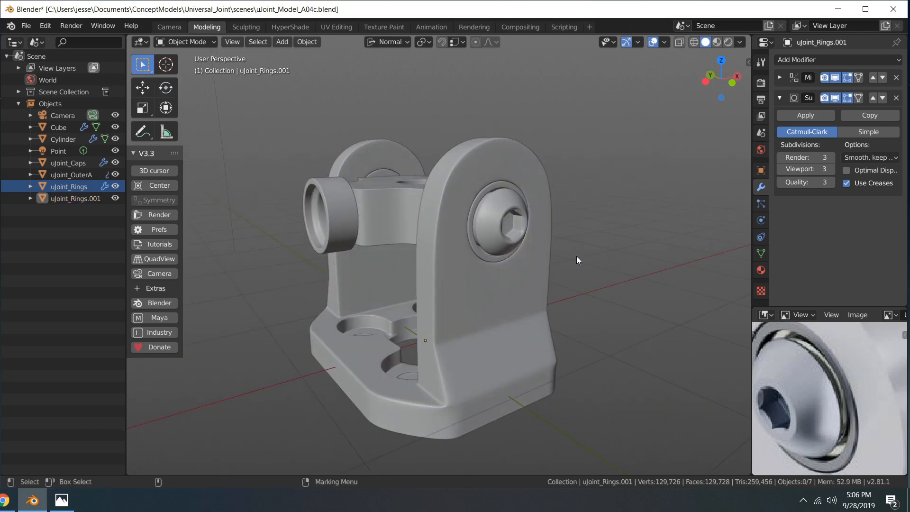
# Examine the screw and ring from the other side, comparing them with the finished render in Photos
pyautogui.click(504, 222)
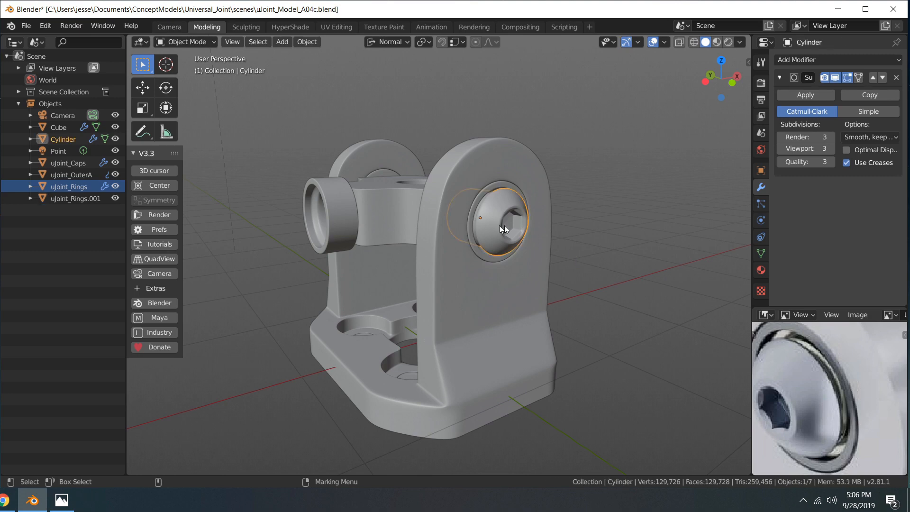
pyautogui.keyDown('alt'); pyautogui.moveTo(486, 101); pyautogui.dragTo(539, 109); pyautogui.keyUp('alt')
pyautogui.keyDown('alt'); pyautogui.moveTo(362, 195); pyautogui.dragTo(215, 389); pyautogui.keyUp('alt')
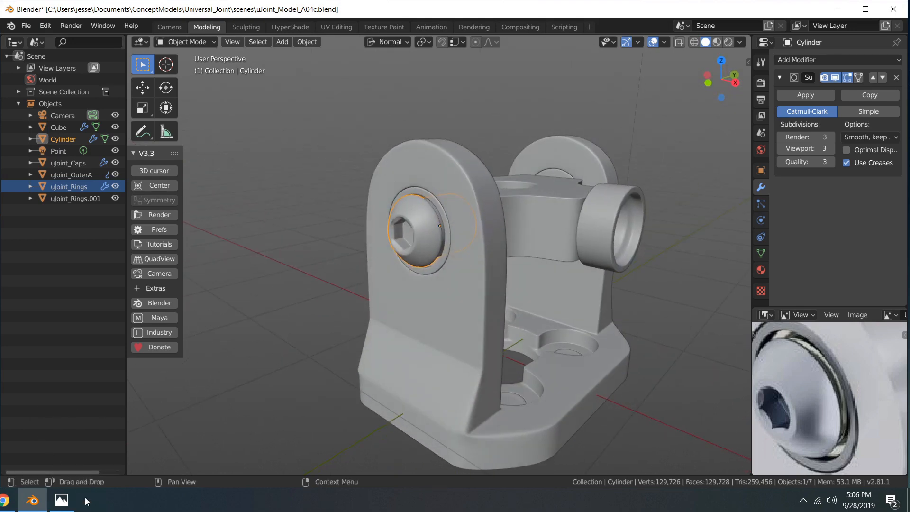
pyautogui.click(61, 500)
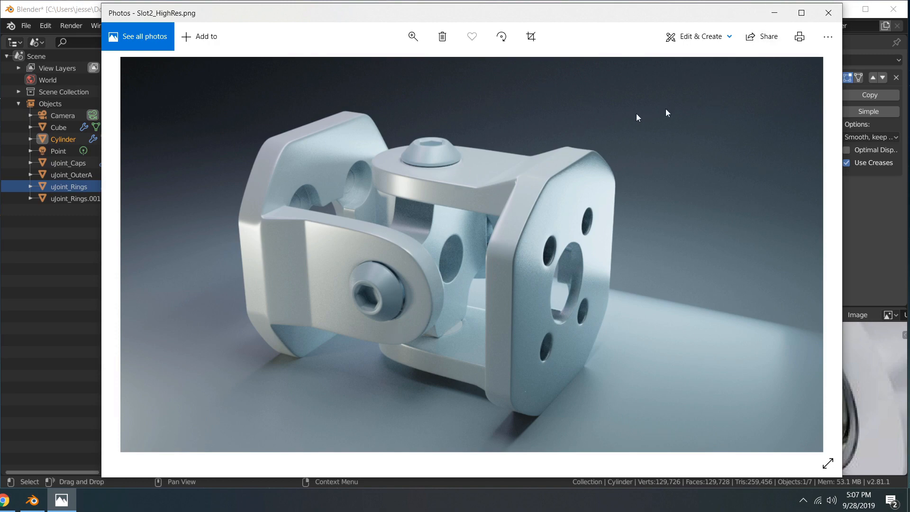
pyautogui.click(774, 13)
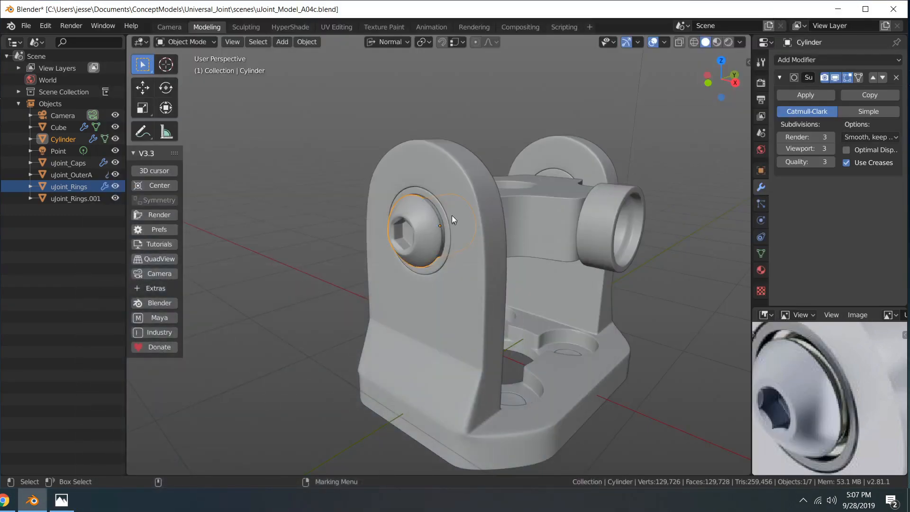
pyautogui.click(473, 115)
pyautogui.moveTo(471, 122); pyautogui.dragTo(538, 113, button='middle')
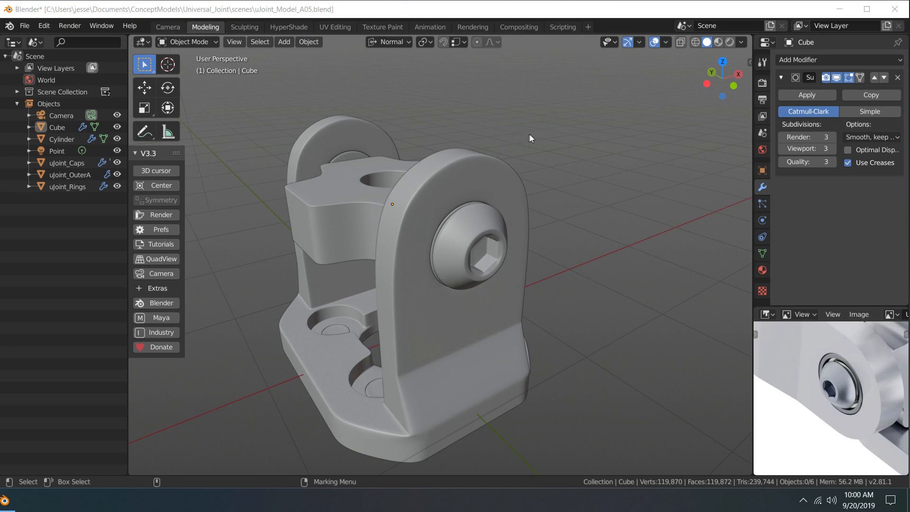
# Look over the whole joint and check the maximized reference image for the placement of the screws
pyautogui.moveTo(518, 136); pyautogui.dragTo(497, 217, button='middle')
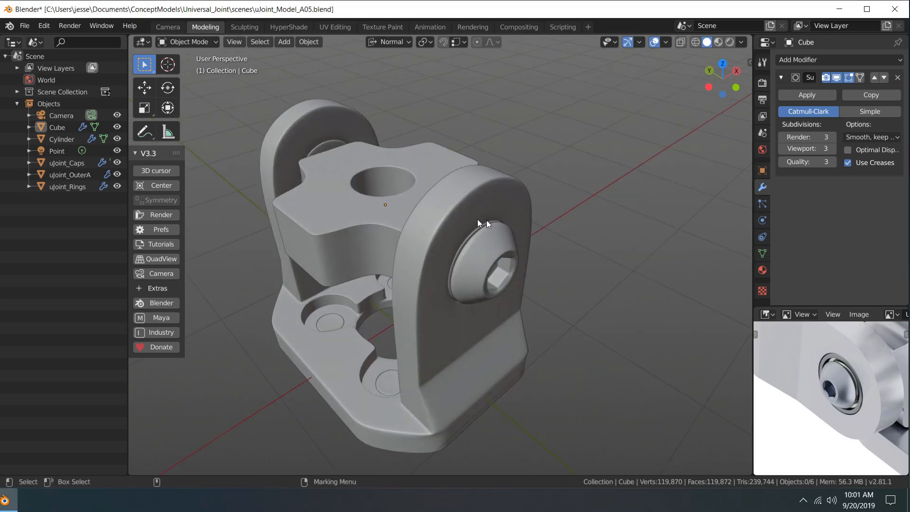
pyautogui.scroll(-5, 477, 219)
pyautogui.moveTo(393, 167); pyautogui.dragTo(439, 217, button='middle')
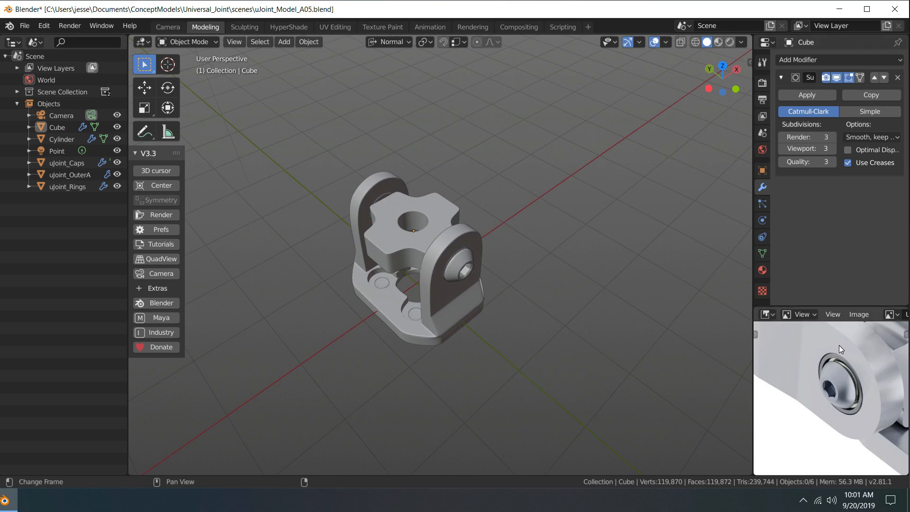
pyautogui.hotkey('ctrl', 'space')
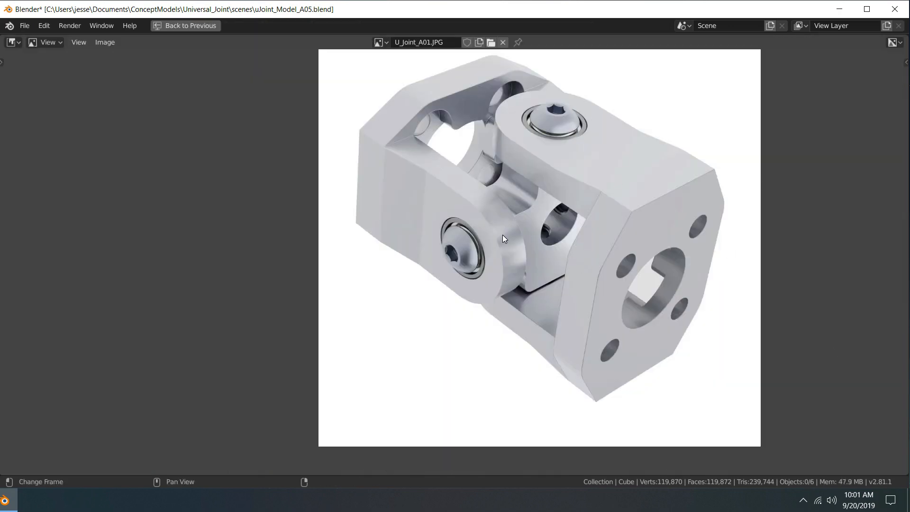
pyautogui.hotkey('ctrl', 'space')
pyautogui.scroll(4, 506, 227)
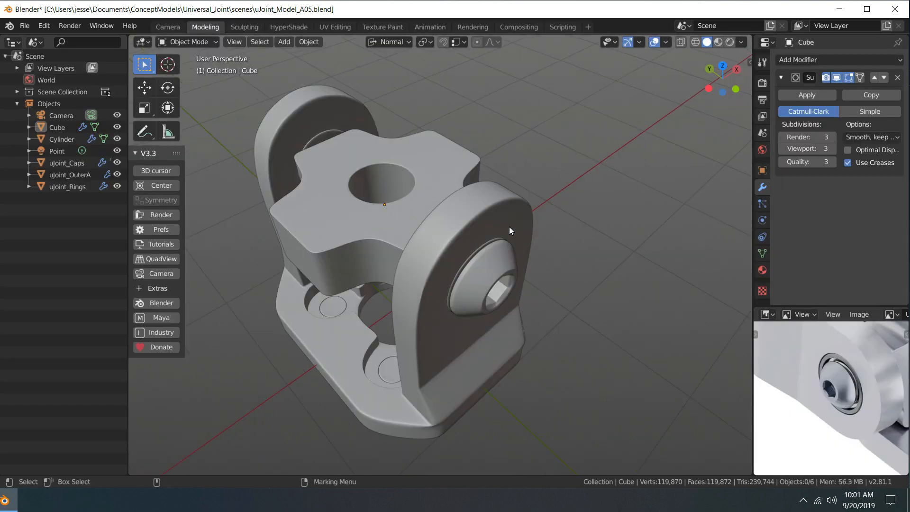
# Add a Mirror modifier to the hex-socket screw and set it to mirror along the Z axis only
pyautogui.click(493, 268)
pyautogui.moveTo(493, 268); pyautogui.dragTo(622, 173, button='middle')
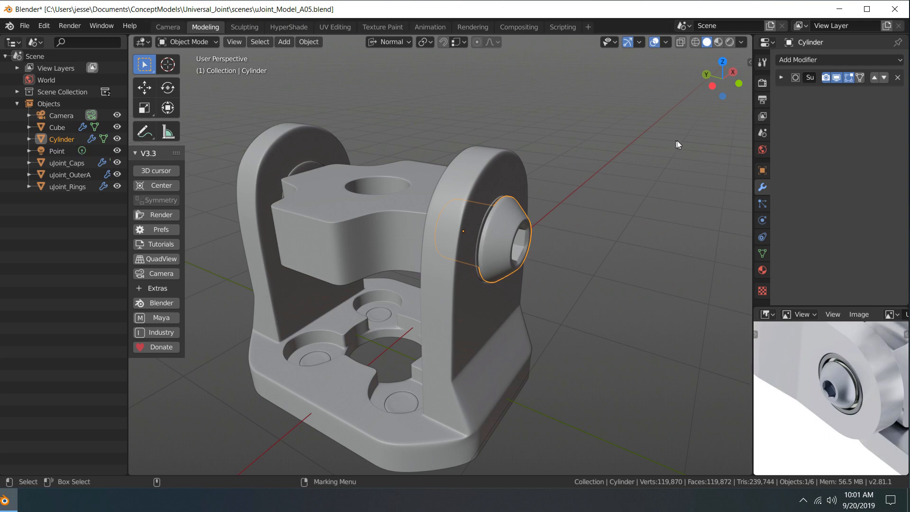
pyautogui.click(795, 59)
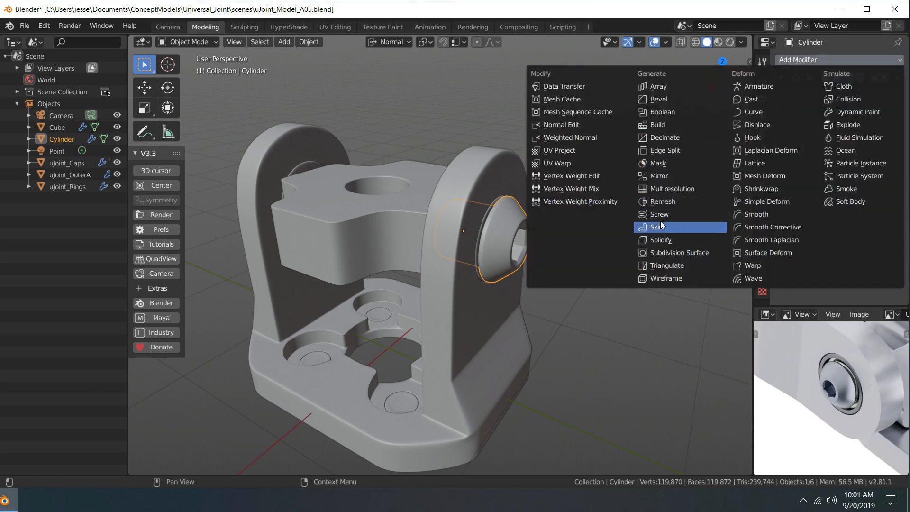
pyautogui.click(667, 176)
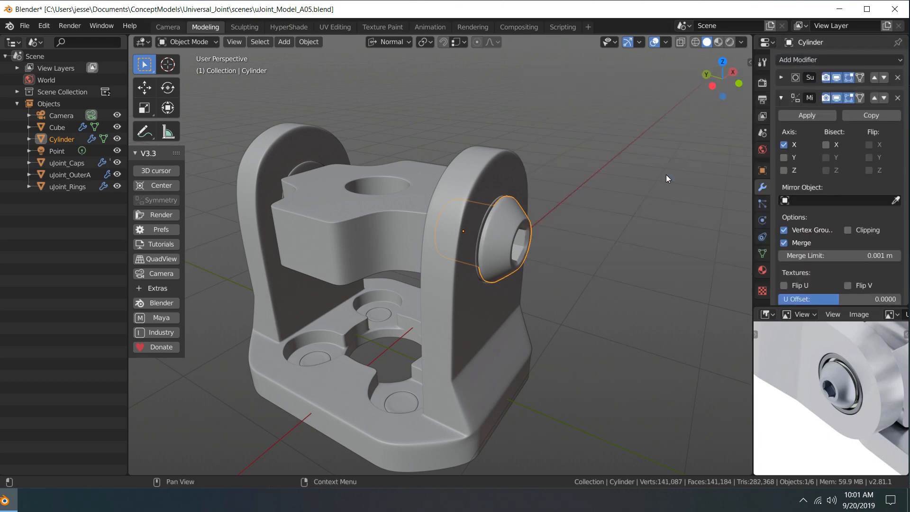
pyautogui.click(783, 144)
pyautogui.click(783, 153)
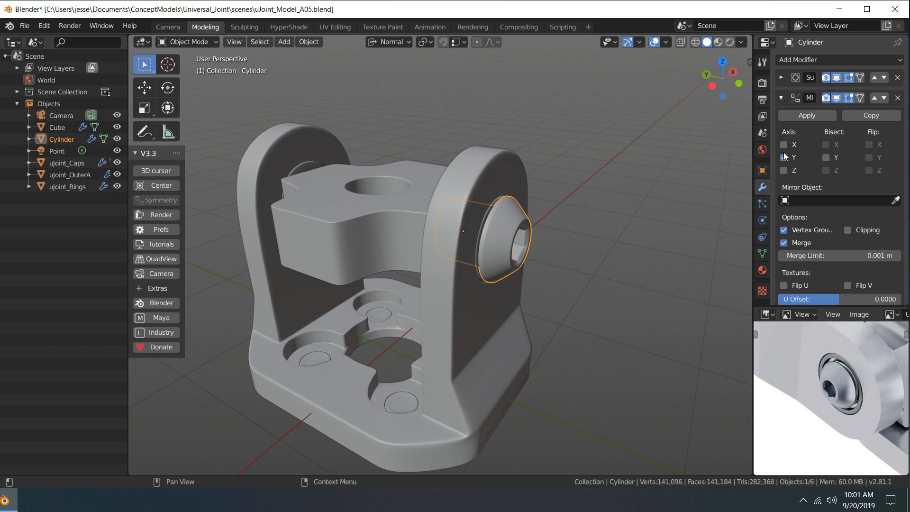
pyautogui.click(783, 155)
pyautogui.click(784, 170)
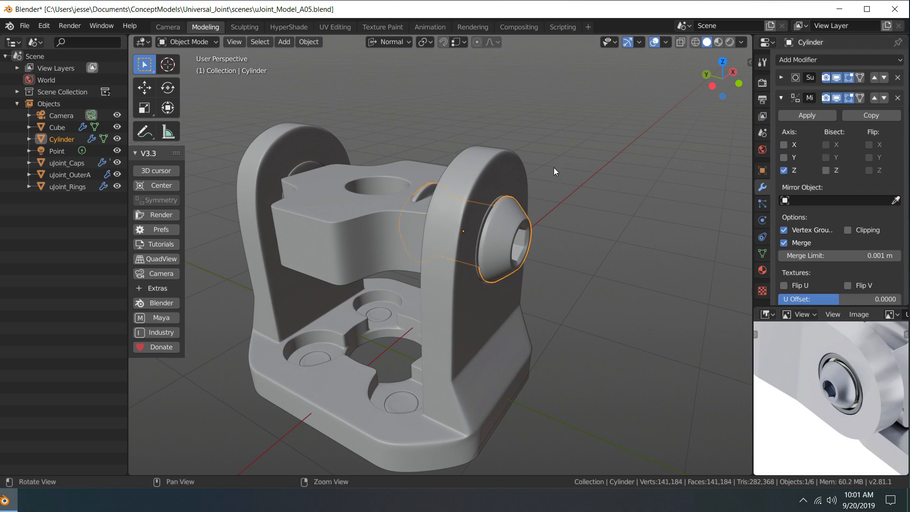
pyautogui.moveTo(554, 167); pyautogui.dragTo(612, 183, button='middle')
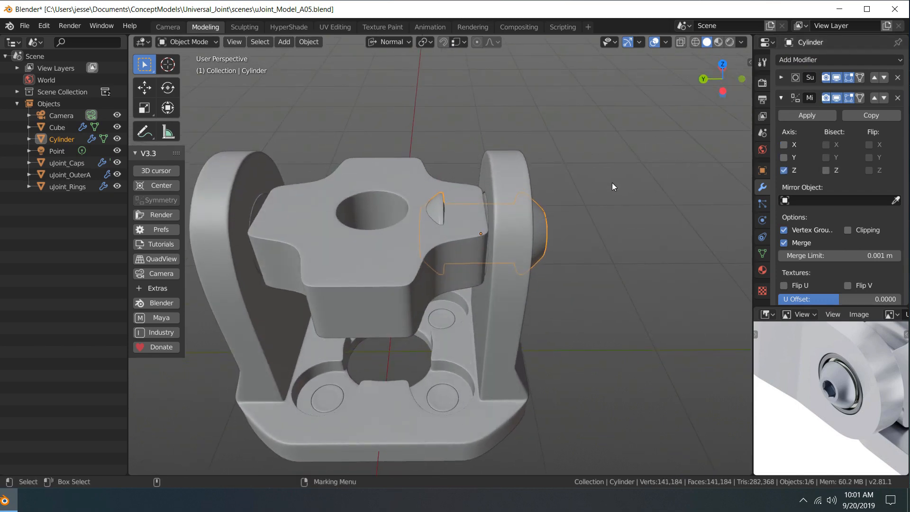
# Inspect the mirrored hex-socket screw in isolation, restore the full scene, and remove the screw's Mirror modifier
pyautogui.press('KP_Divide')
pyautogui.moveTo(545, 179); pyautogui.dragTo(545, 140, button='middle')
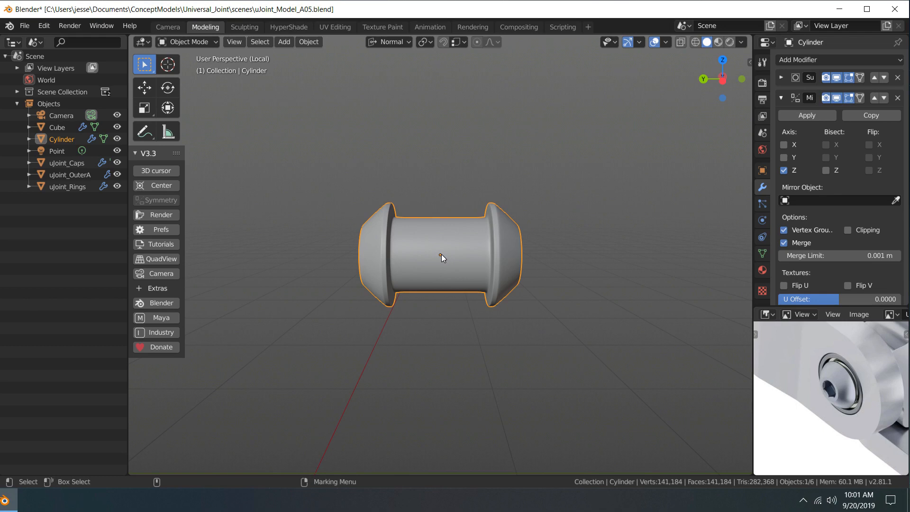
pyautogui.press('KP_Divide')
pyautogui.moveTo(536, 209); pyautogui.dragTo(580, 181, button='middle')
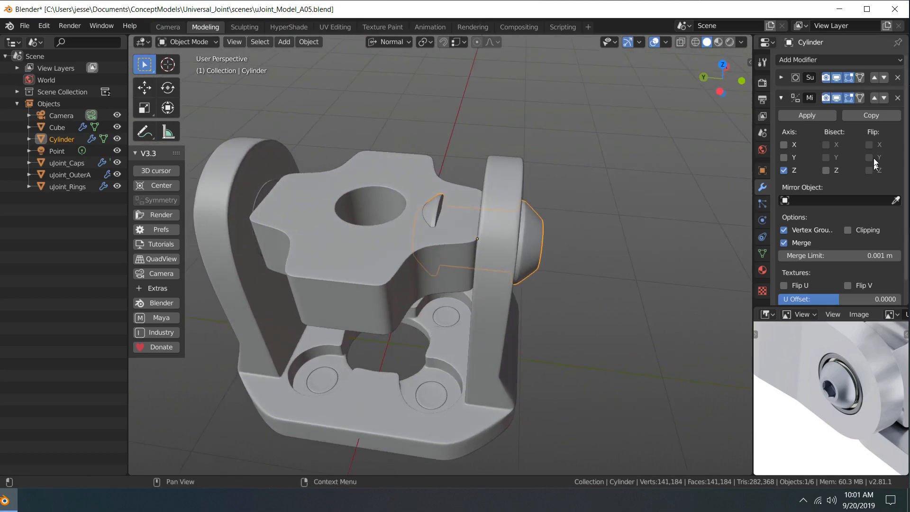
pyautogui.click(897, 97)
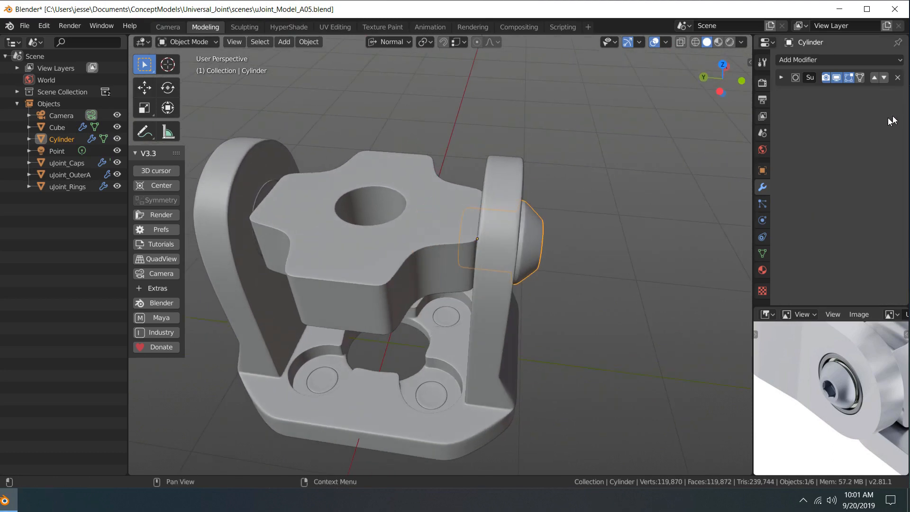
pyautogui.moveTo(536, 161); pyautogui.dragTo(506, 208, button='middle')
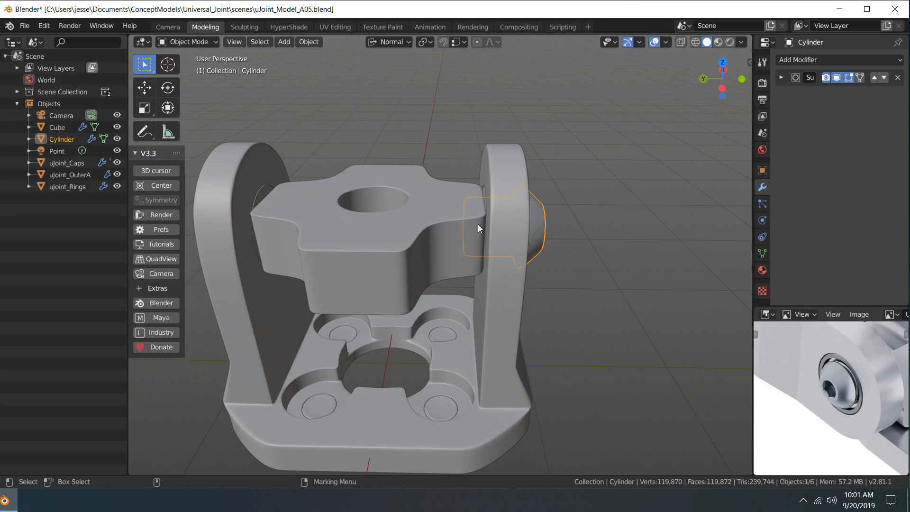
pyautogui.moveTo(525, 145); pyautogui.dragTo(502, 147, button='middle')
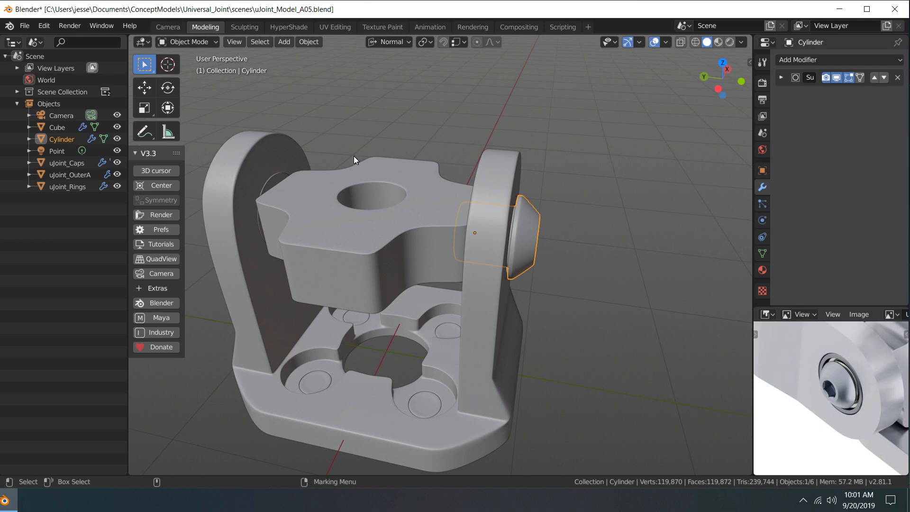
# Show the 3D cursor in the scene and bring up its location settings
pyautogui.click(166, 170)
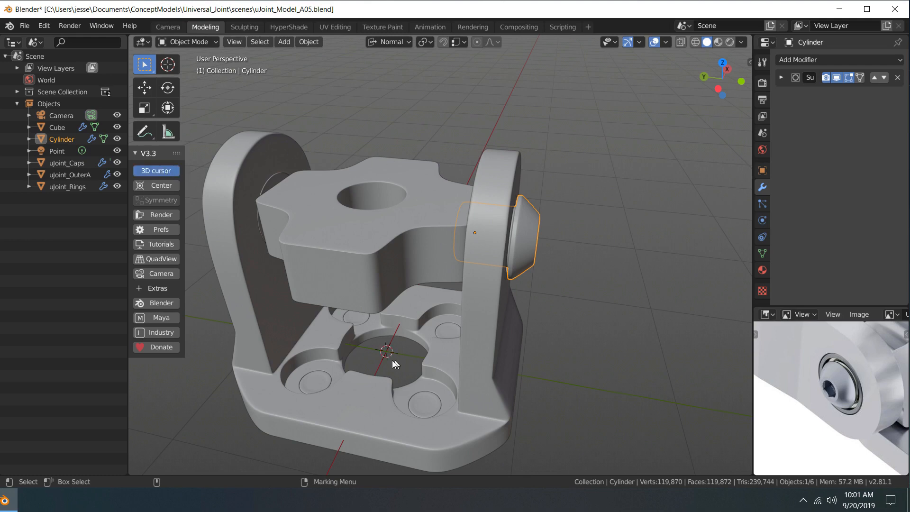
pyautogui.moveTo(603, 287); pyautogui.dragTo(598, 276, button='middle')
pyautogui.press('n')
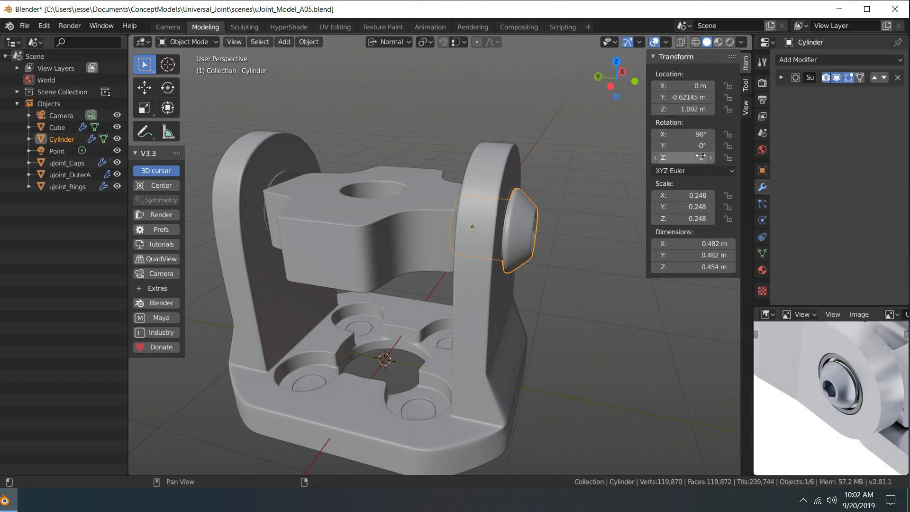
pyautogui.click(746, 108)
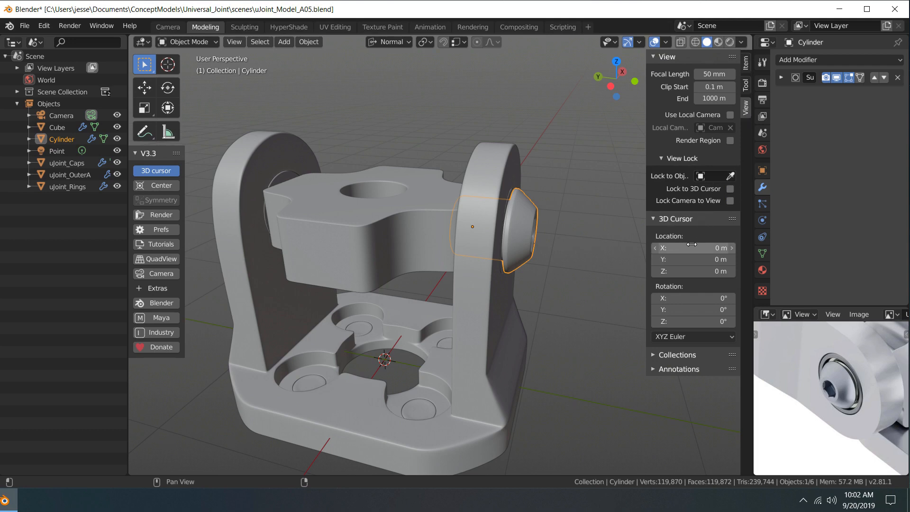
# Raise the 3D cursor above the base by setting its Z location to 1 m
pyautogui.moveTo(687, 271); pyautogui.dragTo(718, 272)
pyautogui.click(692, 276)
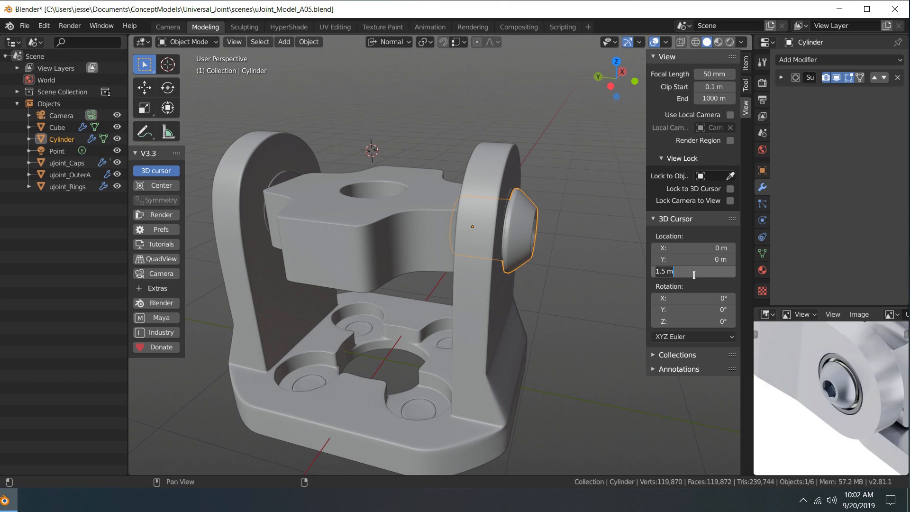
pyautogui.write('1')
pyautogui.press('Return')
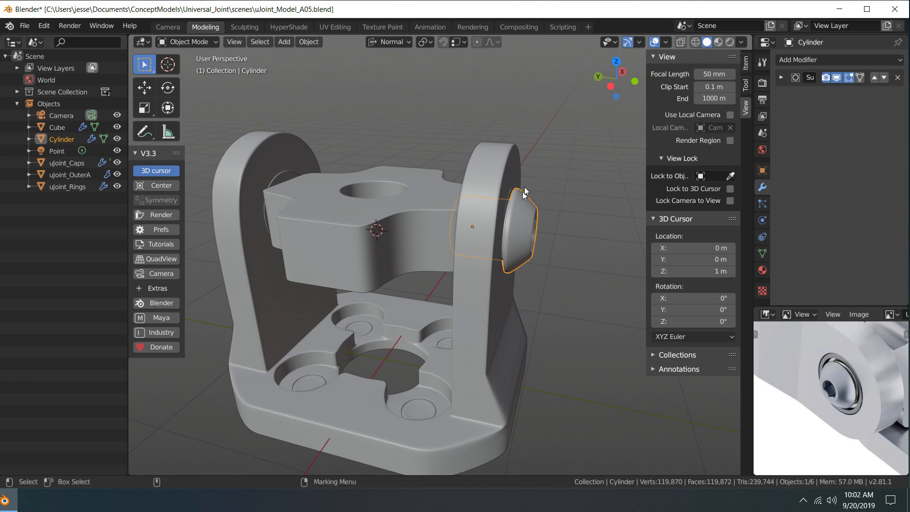
# Switch the viewport to a left orthographic view of the joint
pyautogui.moveTo(506, 91)
pyautogui.mouseDown(button='middle')
pyautogui.moveTo(528, 67)
pyautogui.moveTo(508, 89)
pyautogui.mouseUp(button='middle')
pyautogui.keyDown('alt'); pyautogui.moveTo(507, 86); pyautogui.dragTo(516, 84); pyautogui.keyUp('alt')
pyautogui.press('space')
pyautogui.press('space')
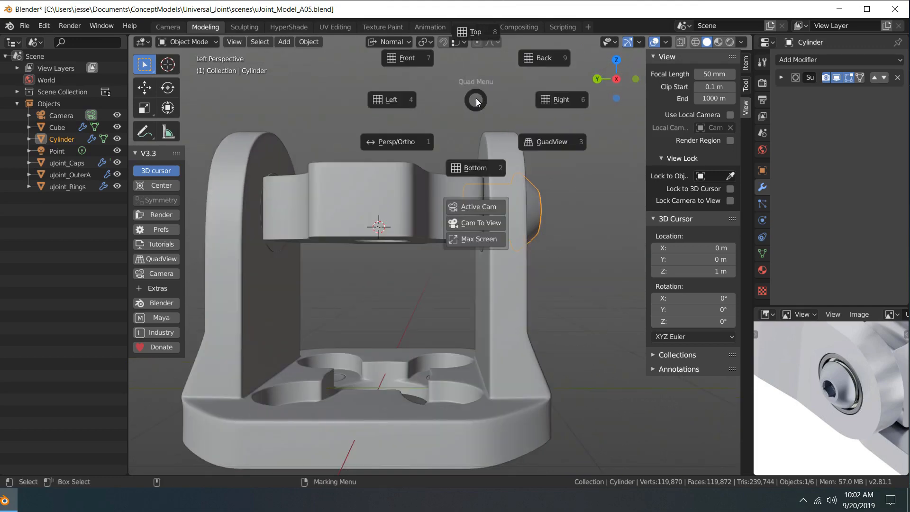
pyautogui.click(421, 101)
pyautogui.press('space')
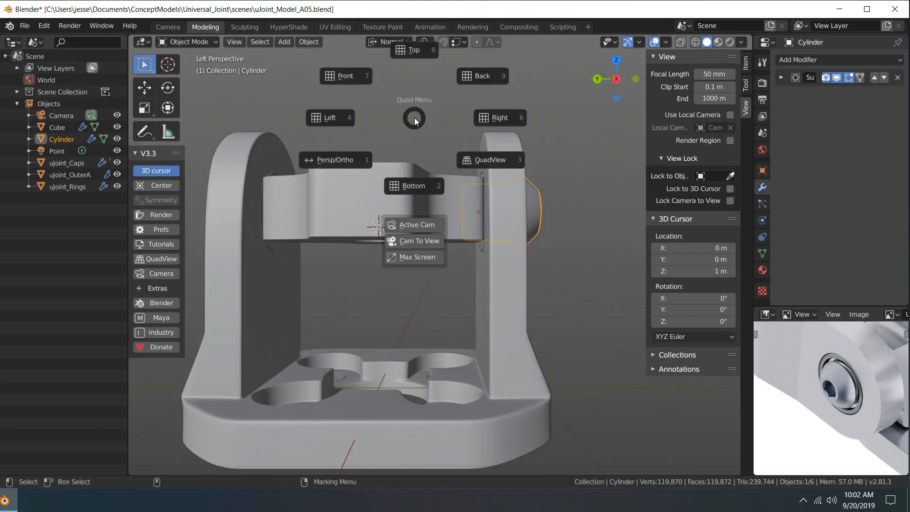
pyautogui.click(354, 158)
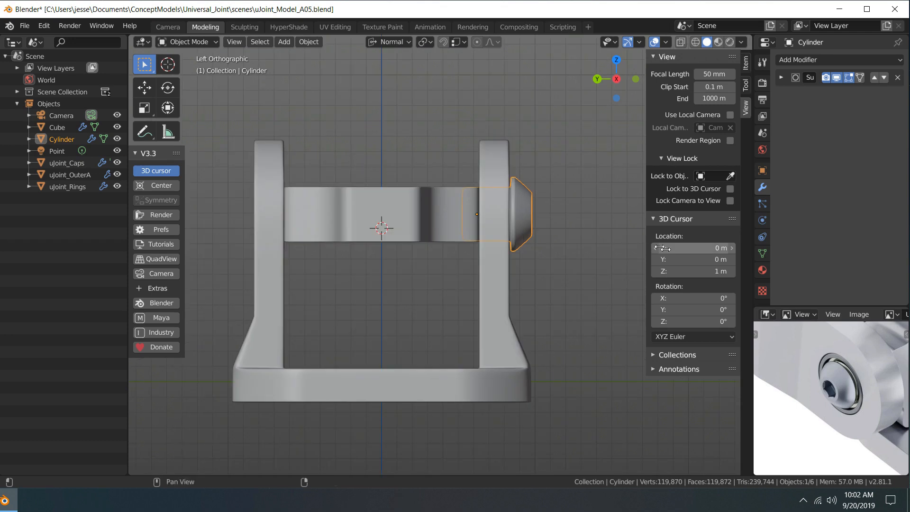
# Try Z locations of 1.1 m and 1.05 m for the 3D cursor to match the crosspiece's center
pyautogui.click(733, 273)
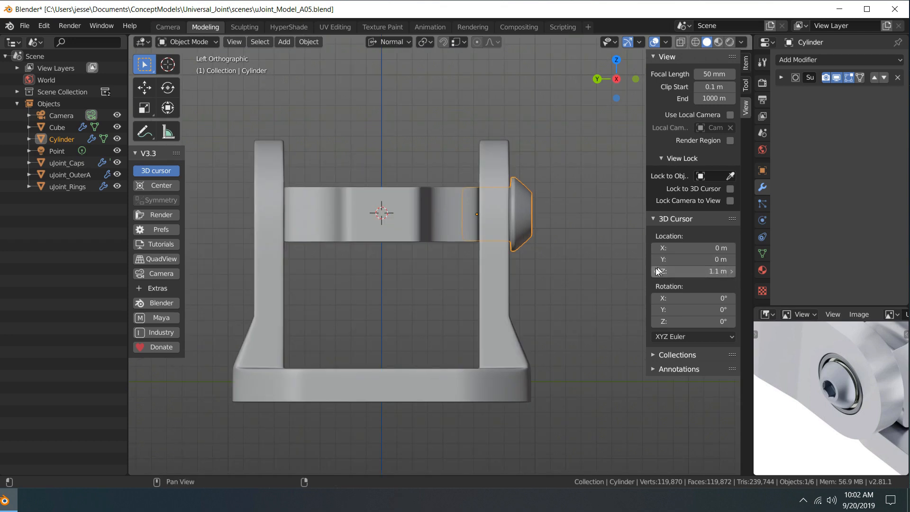
pyautogui.click(711, 271)
pyautogui.press('BackSpace')
pyautogui.press('BackSpace')
pyautogui.press('BackSpace')
pyautogui.write('0')
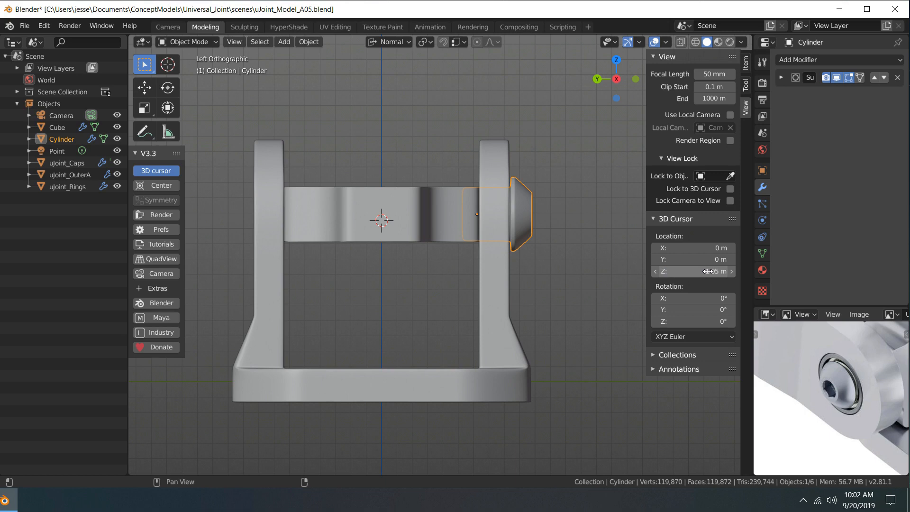
# Fine-tune the 3D cursor's Z location to 1.07 m and 1.075 m
pyautogui.click(707, 271)
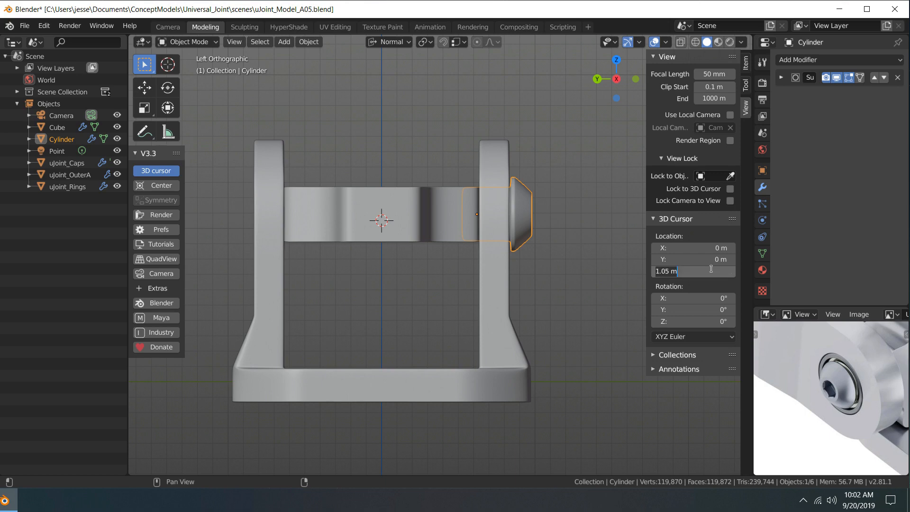
pyautogui.click(669, 273)
pyautogui.press('BackSpace')
pyautogui.write('7')
pyautogui.press('Return')
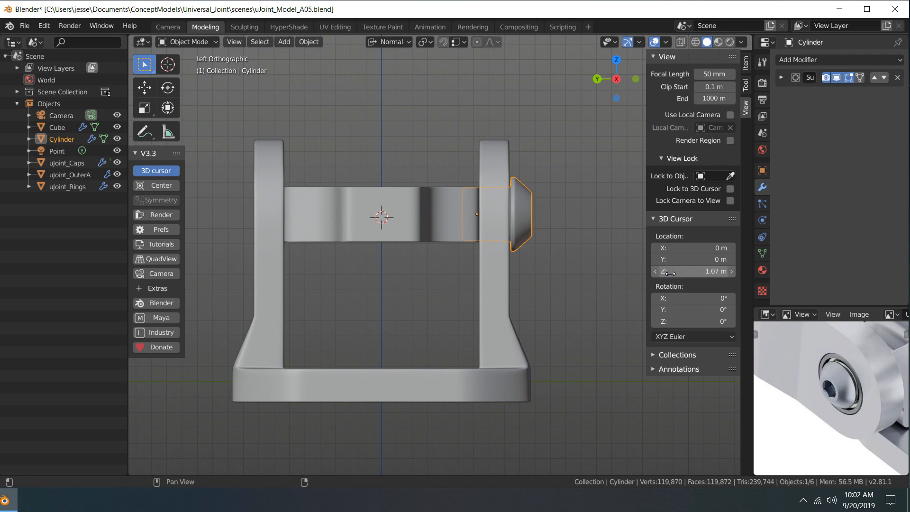
pyautogui.click(670, 274)
pyautogui.click(673, 271)
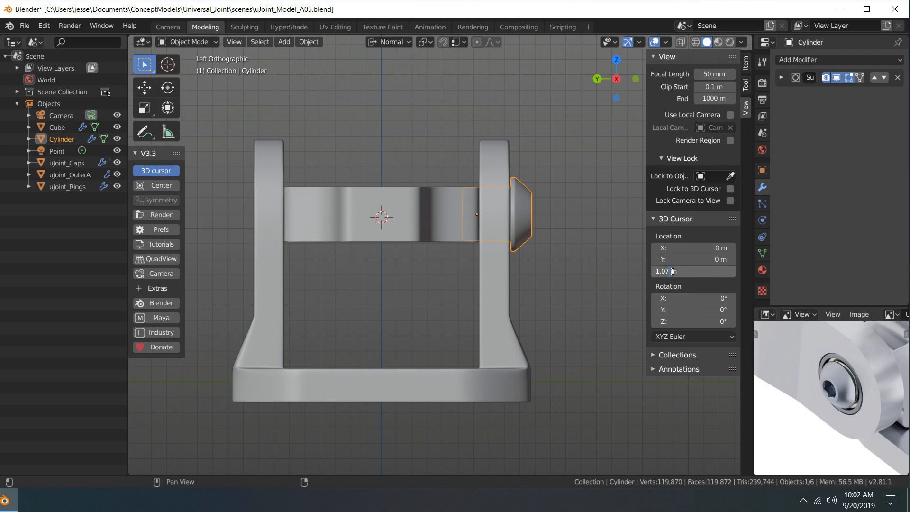
pyautogui.write('5')
pyautogui.press('Return')
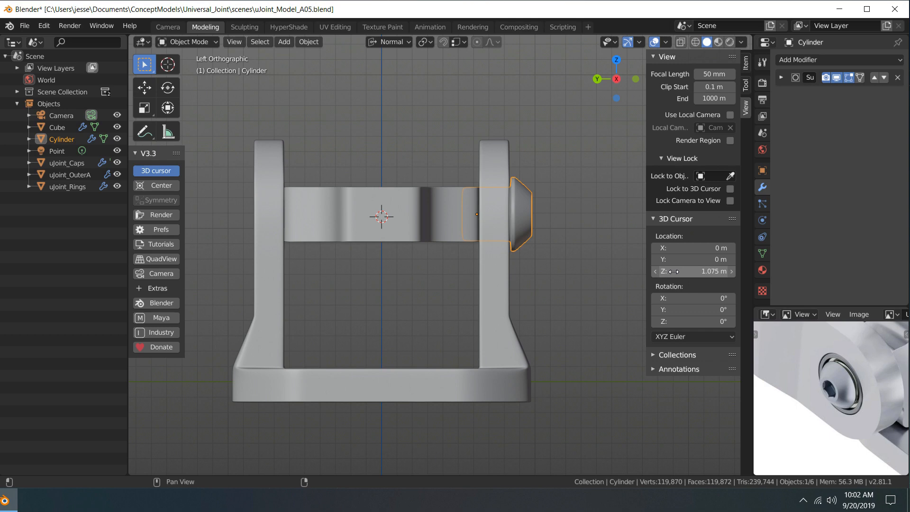
# Switch the viewport to wireframe shading and check the 3D cursor against the center of the crosspiece mesh
pyautogui.click(697, 43)
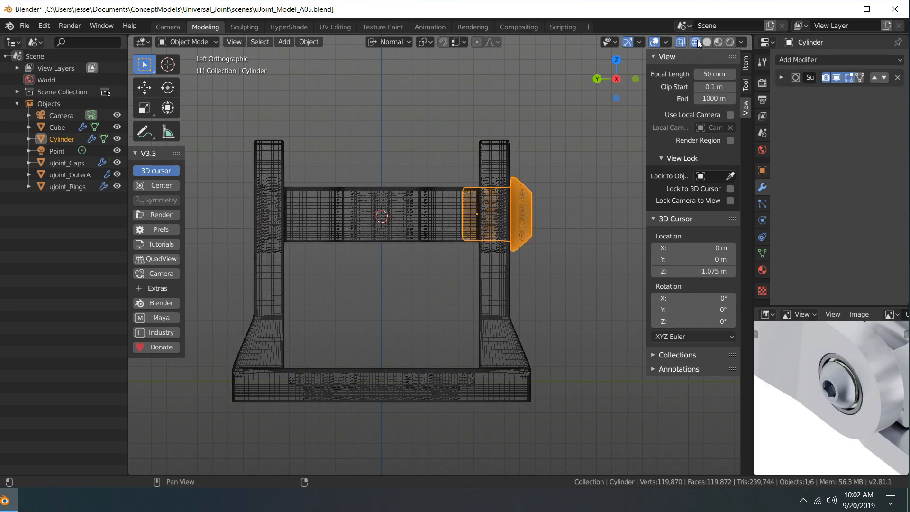
pyautogui.scroll(5, 521, 166)
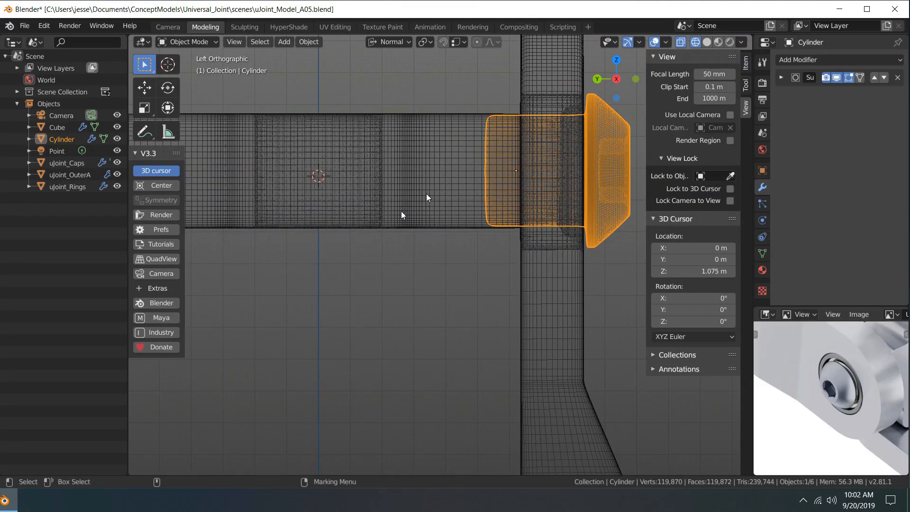
pyautogui.moveTo(332, 279); pyautogui.dragTo(357, 283, button='middle')
pyautogui.moveTo(357, 283); pyautogui.dragTo(297, 286, button='right')
pyautogui.keyDown('shift'); pyautogui.moveTo(446, 273); pyautogui.dragTo(538, 335, button='middle'); pyautogui.keyUp('shift')
pyautogui.scroll(4, 533, 334)
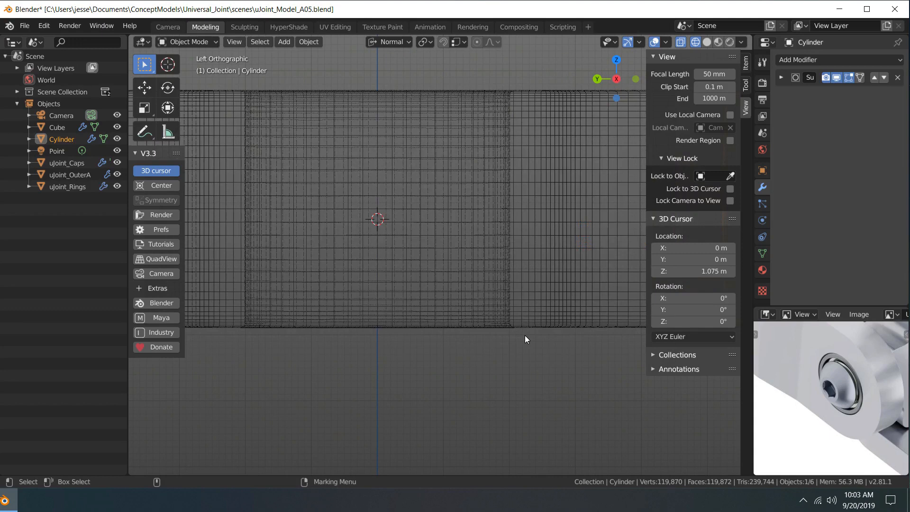
# Set the 3D cursor's Z location to 1.08 m and toggle its display to compare it with the crosspiece's middle edges
pyautogui.click(704, 270)
pyautogui.click(705, 270)
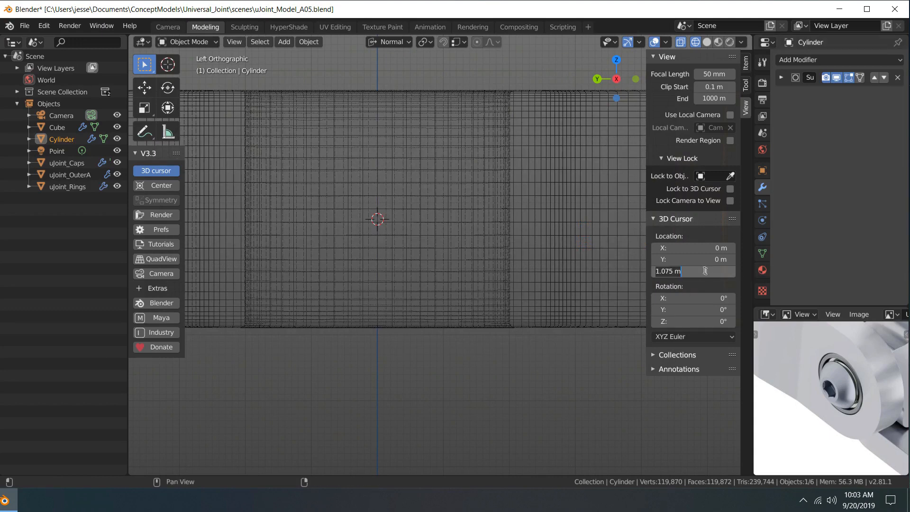
pyautogui.click(666, 271)
pyautogui.press('Return')
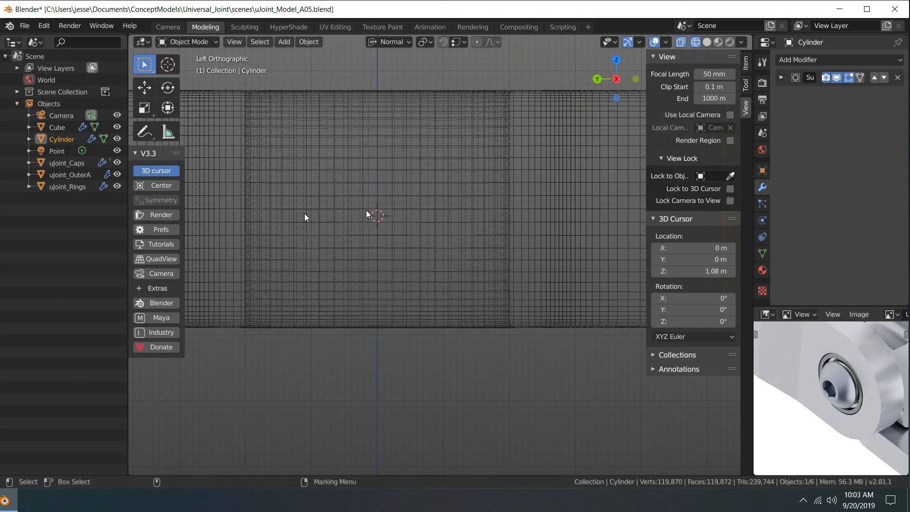
pyautogui.click(164, 172)
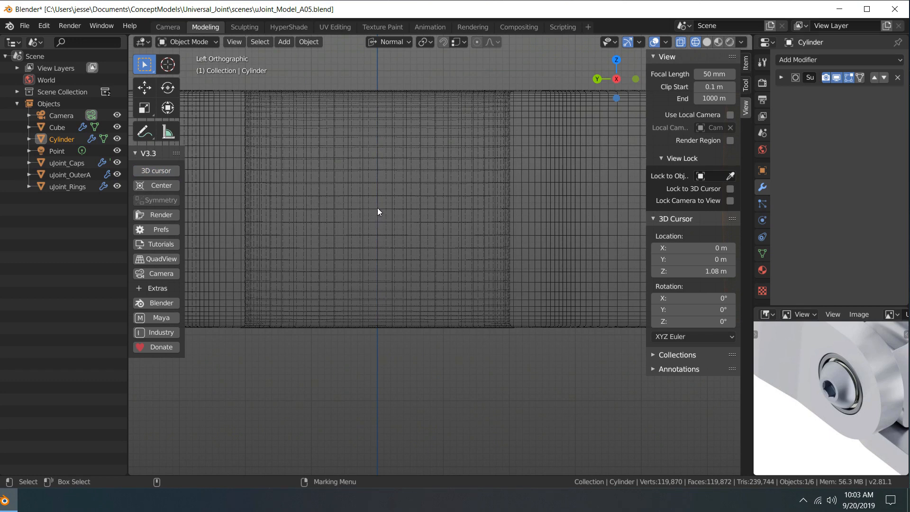
pyautogui.scroll(-4, 379, 209)
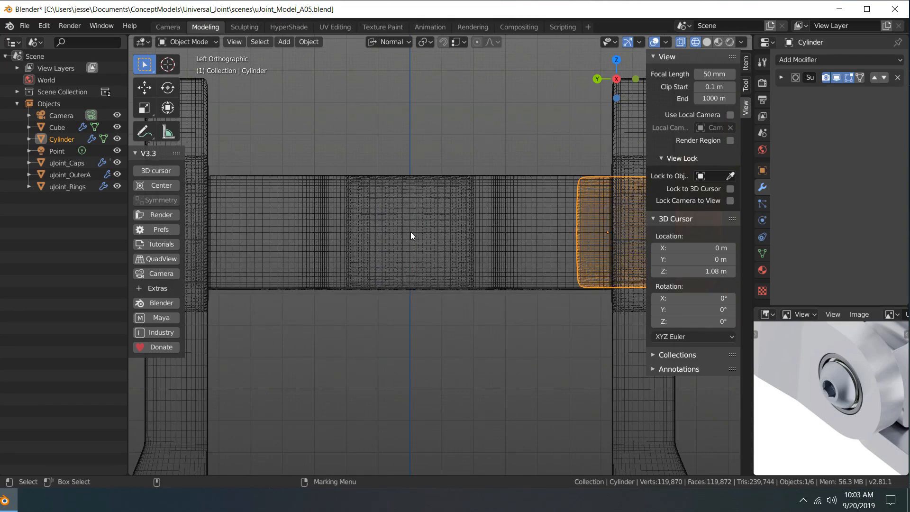
pyautogui.scroll(4, 411, 232)
pyautogui.click(173, 171)
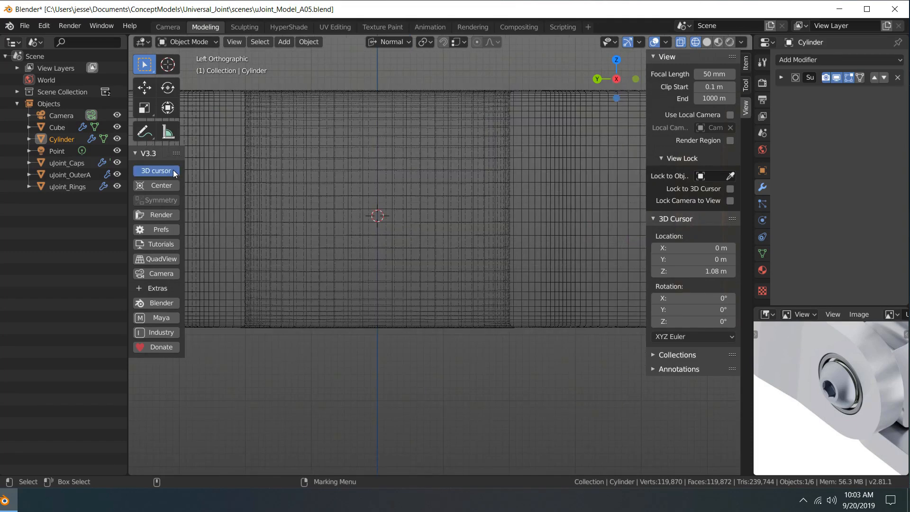
# Try a Z location of 1.1 m for the 3D cursor against the crosspiece wireframe
pyautogui.click(710, 271)
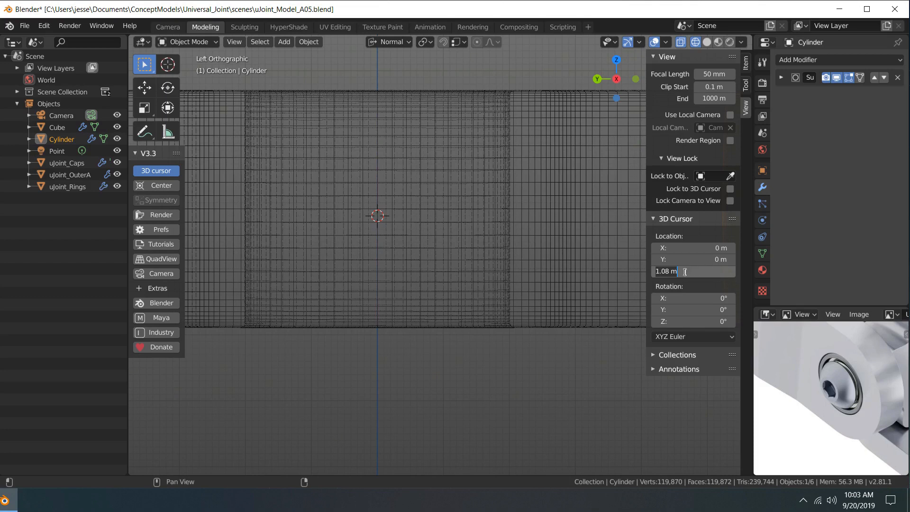
pyautogui.click(669, 271)
pyautogui.press('BackSpace')
pyautogui.press('BackSpace')
pyautogui.write('1')
pyautogui.press('Return')
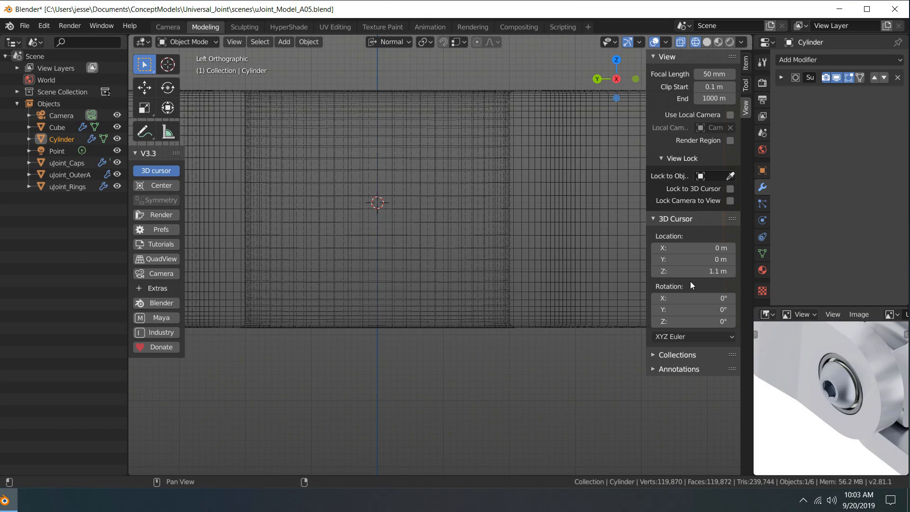
# Set the 3D cursor's Z location to 1.09 m to align it with the crosspiece's center
pyautogui.click(677, 271)
pyautogui.click(668, 271)
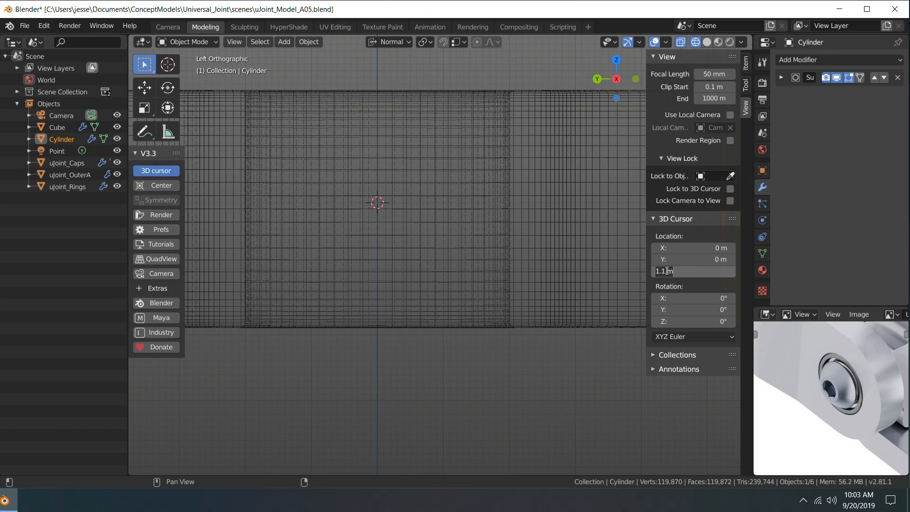
pyautogui.click(667, 271)
pyautogui.press('BackSpace')
pyautogui.write('09')
pyautogui.press('Return')
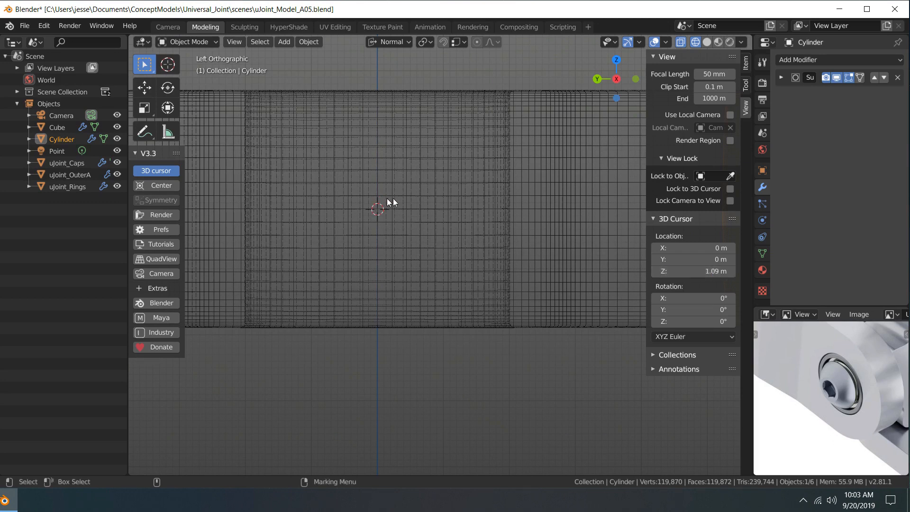
# Select the hex-socket screw and set its origin to the 3D cursor at the center of the crosspiece
pyautogui.press('Home')
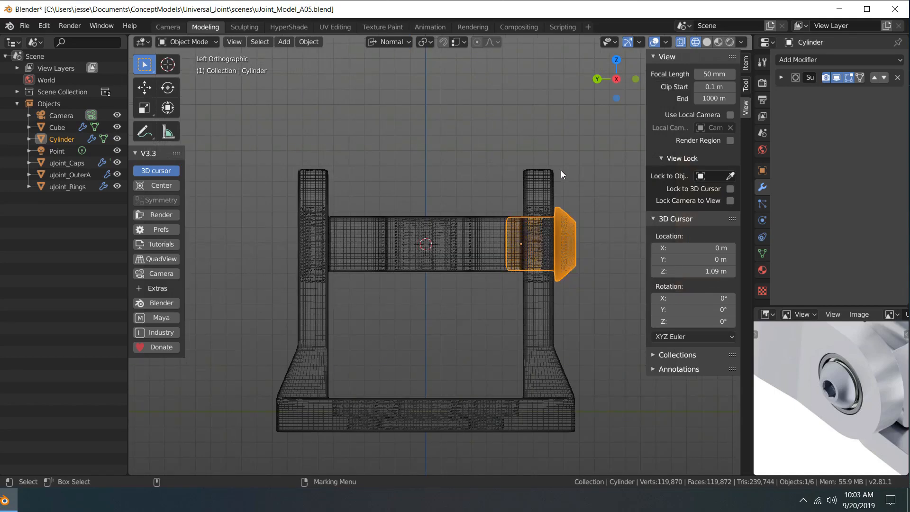
pyautogui.click(571, 188)
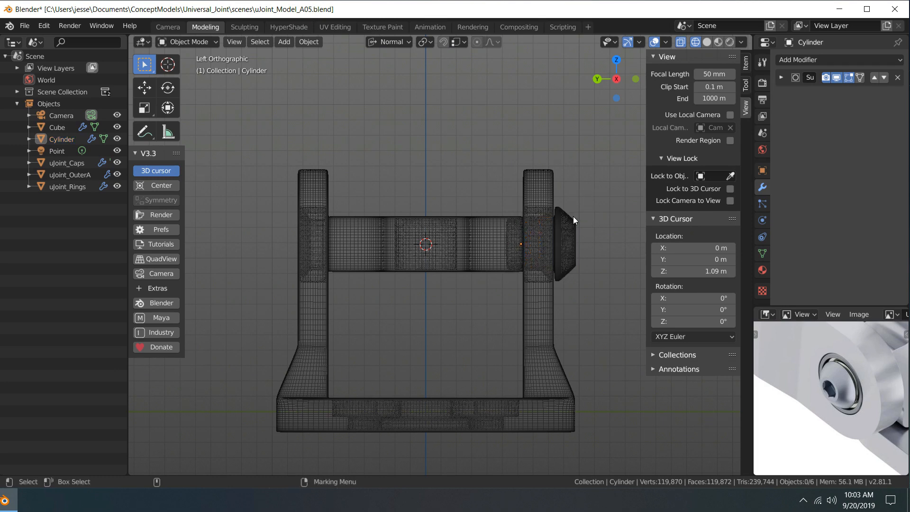
pyautogui.click(571, 218)
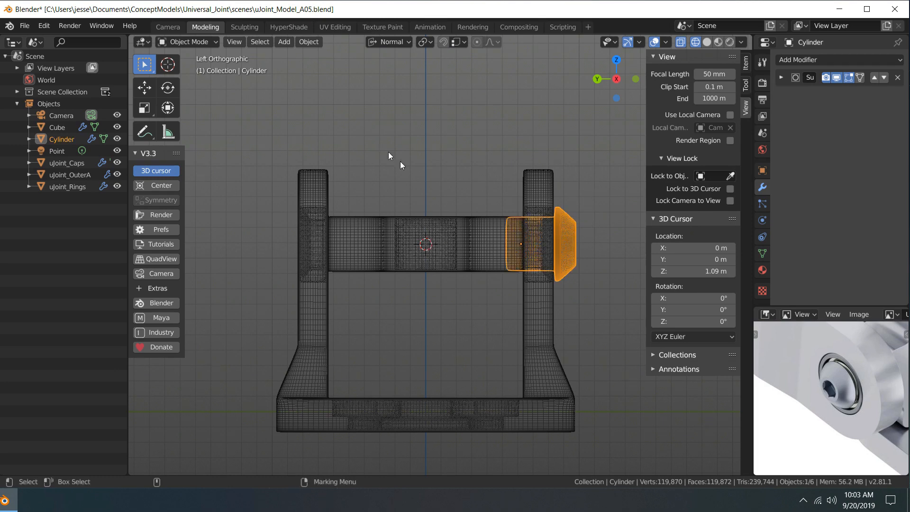
pyautogui.click(315, 43)
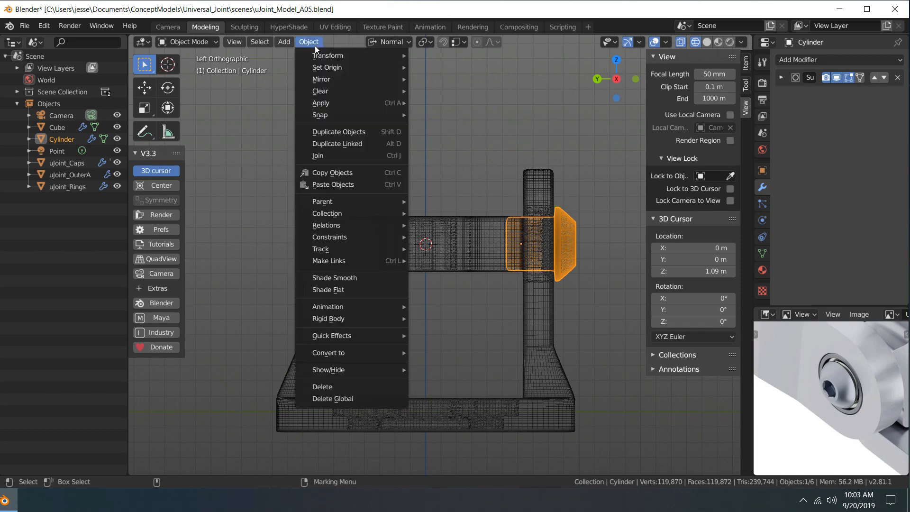
pyautogui.moveTo(330, 67)
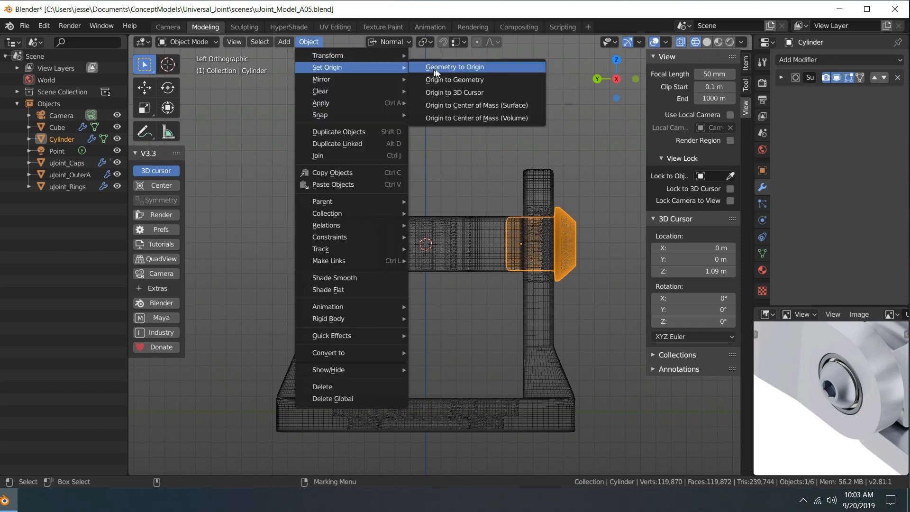
pyautogui.click(476, 93)
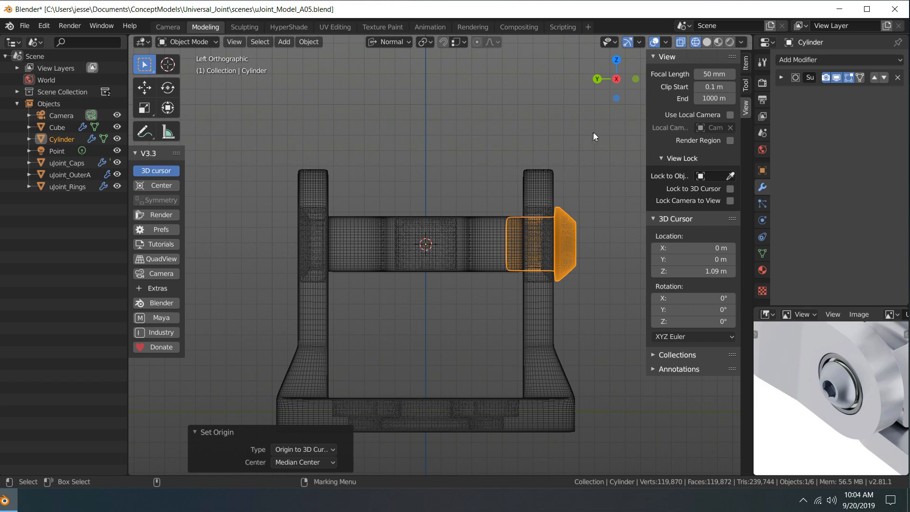
# Add a Mirror modifier to the screw with only the Z axis enabled, to copy it to the bracket's opposite arm
pyautogui.press('n')
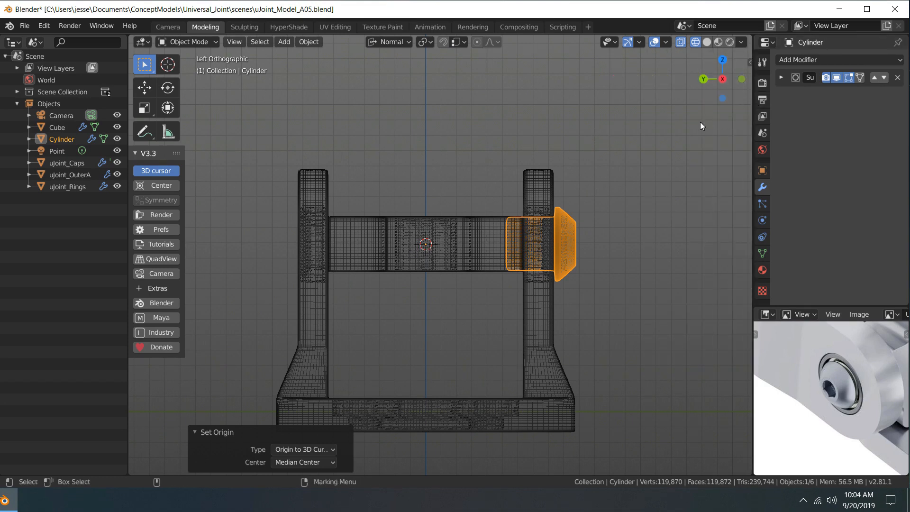
pyautogui.click(789, 60)
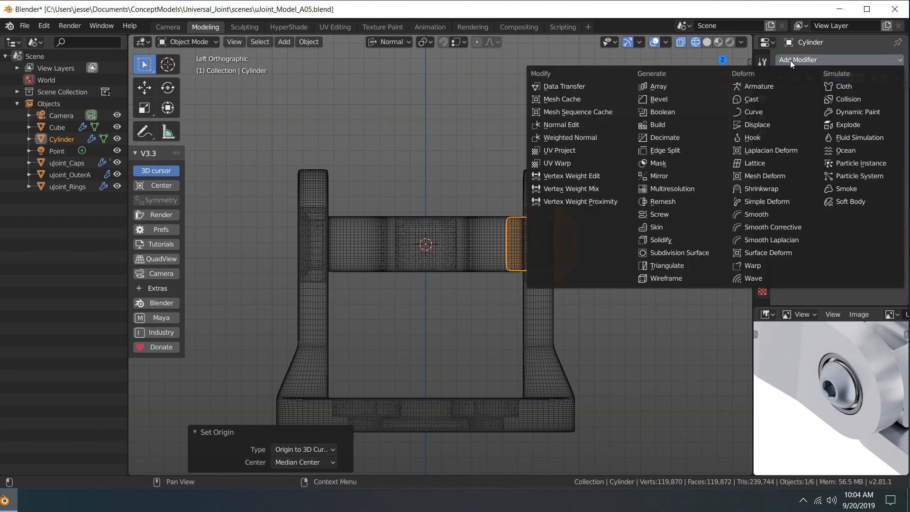
pyautogui.click(694, 176)
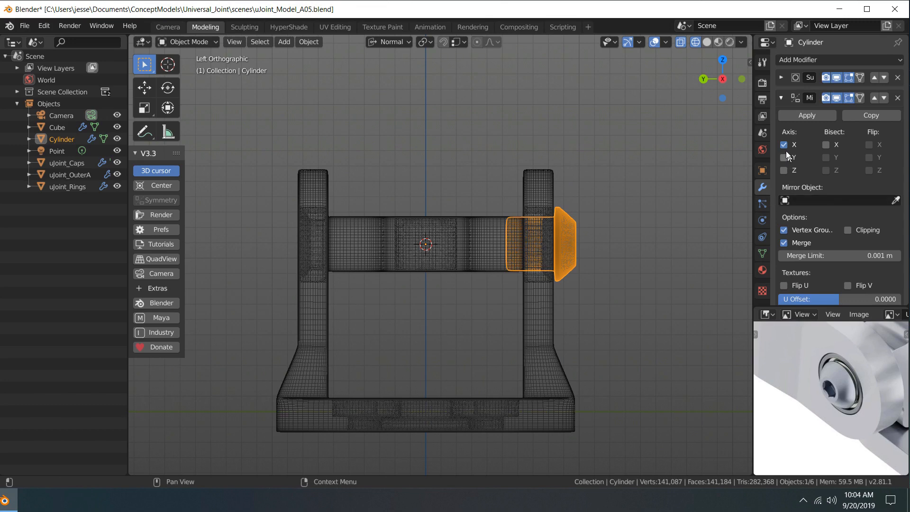
pyautogui.click(784, 170)
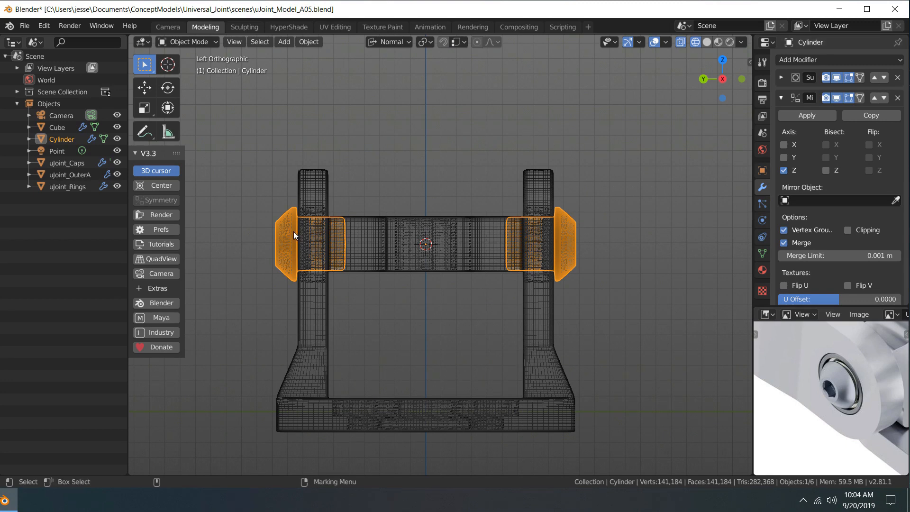
# Return the viewport to a perspective view with solid shading and hide the 3D cursor
pyautogui.press('`')
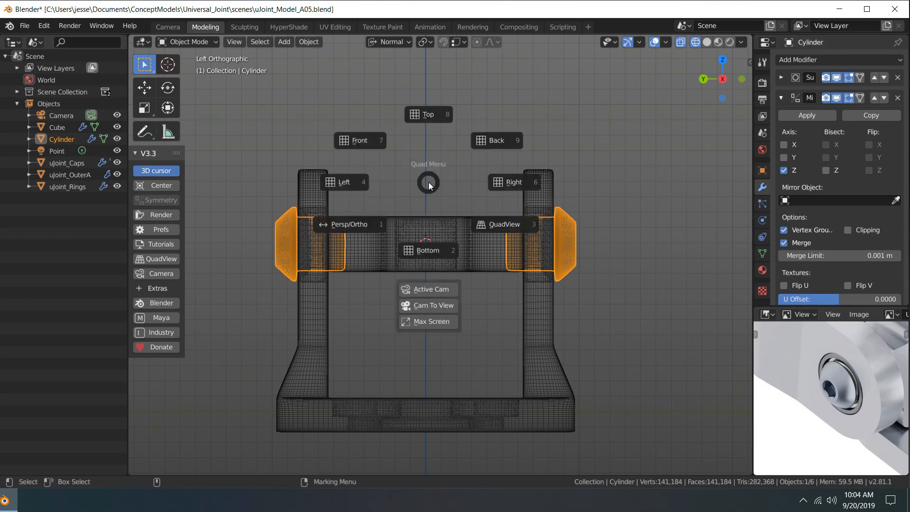
pyautogui.click(349, 229)
pyautogui.click(707, 42)
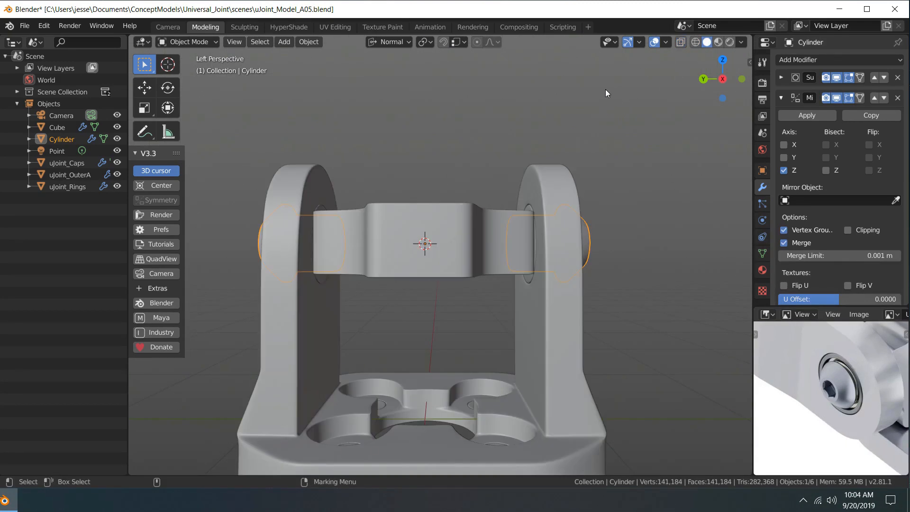
pyautogui.click(569, 100)
pyautogui.moveTo(480, 129)
pyautogui.mouseDown(button='middle')
pyautogui.moveTo(458, 143)
pyautogui.moveTo(496, 164)
pyautogui.moveTo(467, 175)
pyautogui.moveTo(409, 155)
pyautogui.moveTo(366, 215)
pyautogui.moveTo(488, 184)
pyautogui.moveTo(444, 169)
pyautogui.moveTo(441, 150)
pyautogui.moveTo(480, 110)
pyautogui.mouseUp(button='middle')
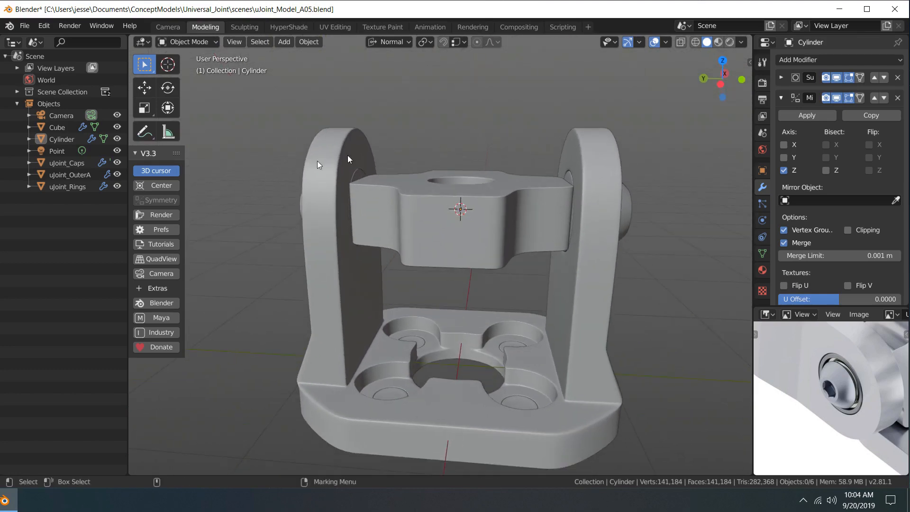
pyautogui.click(170, 171)
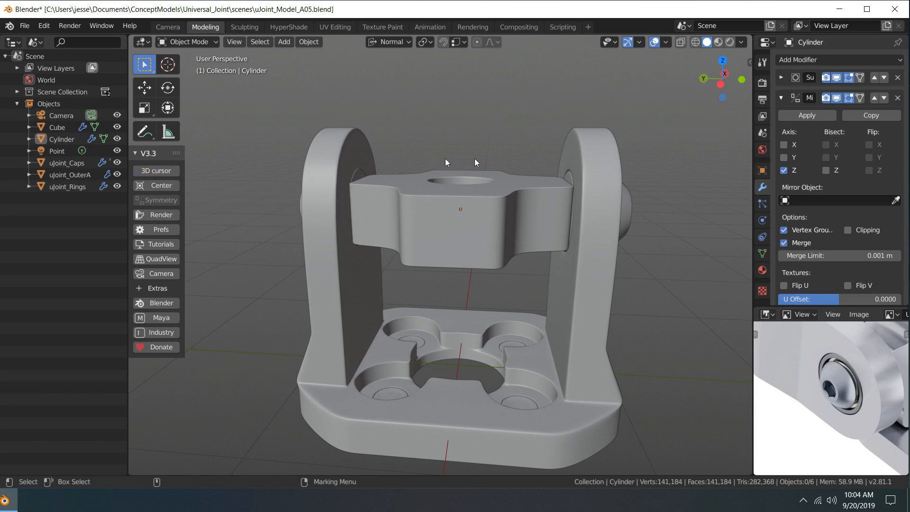
pyautogui.moveTo(474, 158); pyautogui.dragTo(498, 159, button='middle')
# Collapse the Mirror modifier's settings and select the mirrored screw object
pyautogui.click(782, 97)
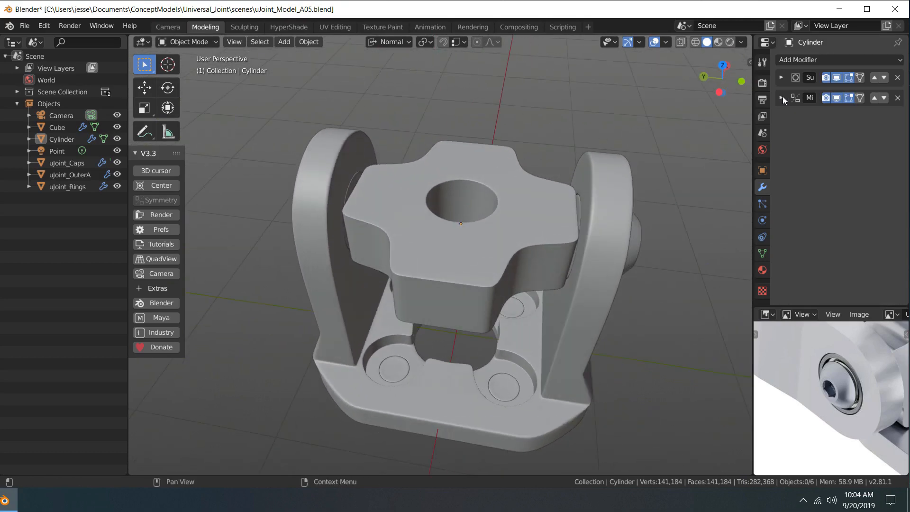
pyautogui.moveTo(429, 135); pyautogui.dragTo(434, 98, button='middle')
pyautogui.click(74, 138)
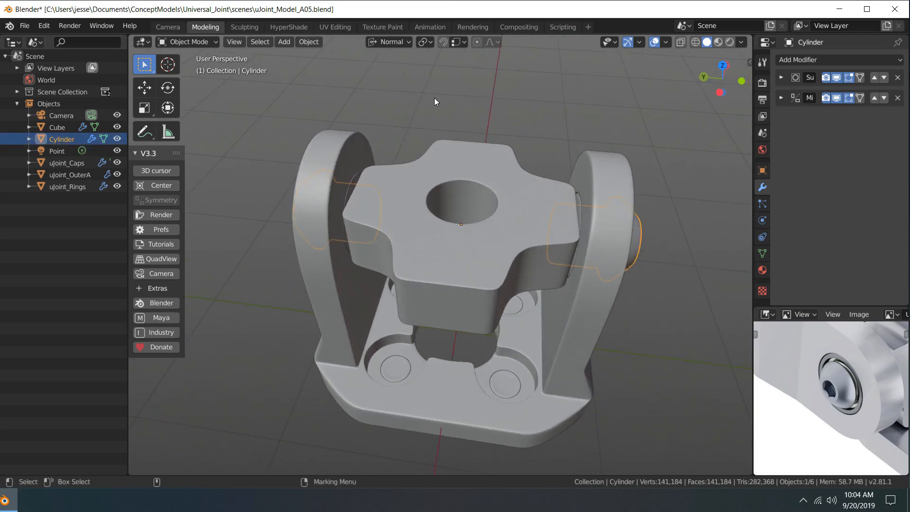
# Try to duplicate the mirrored screws in place and rotate the copy toward the crosspiece's free arms
pyautogui.press('ctrl')
pyautogui.click(308, 42)
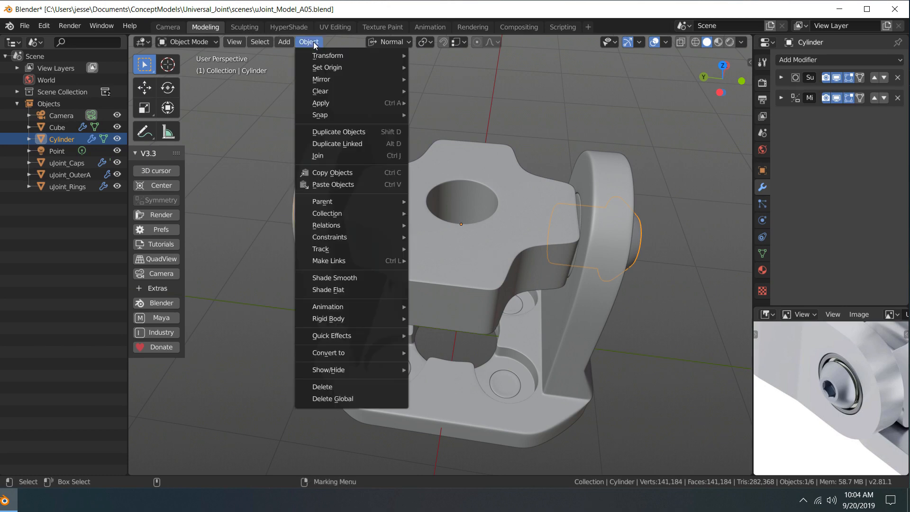
pyautogui.click(371, 130)
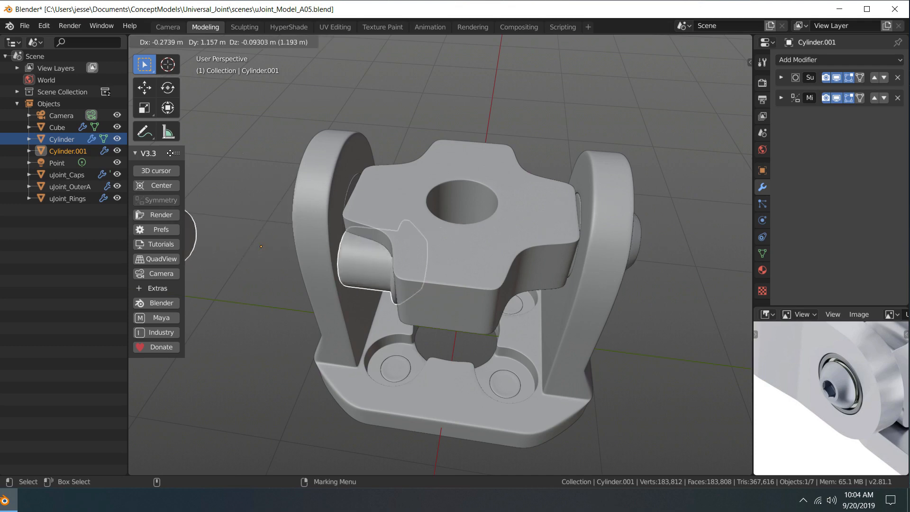
pyautogui.press('Escape')
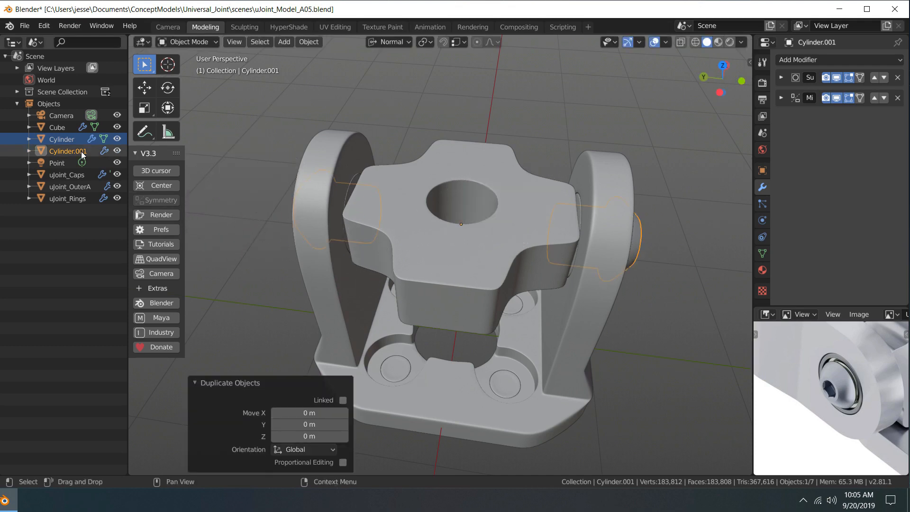
pyautogui.press('e')
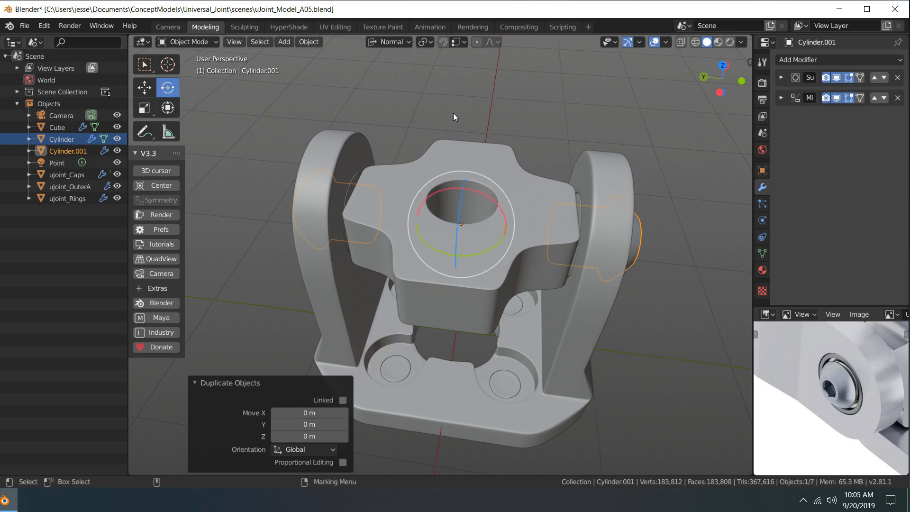
pyautogui.moveTo(473, 255); pyautogui.dragTo(499, 250)
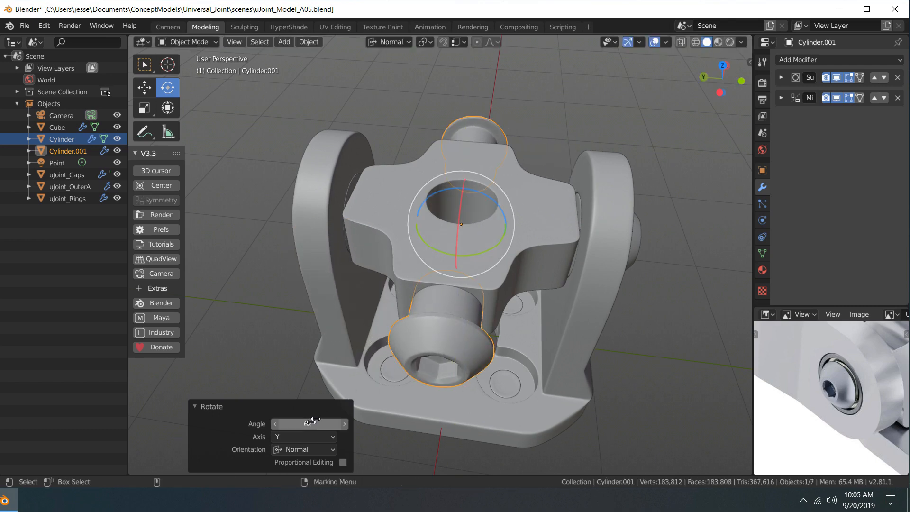
pyautogui.hotkey('ctrl', 'z')
pyautogui.hotkey('ctrl', 'z')
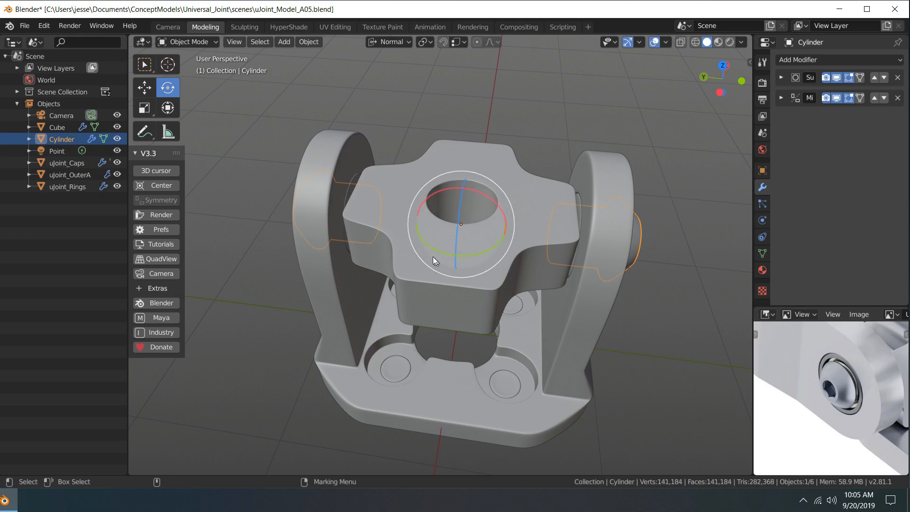
# Duplicate the mirrored screws in place and rotate the copy 90° about its normal Y axis onto the crosspiece's free arms
pyautogui.hotkey('shift', 'd')
pyautogui.rightClick(273, 214)
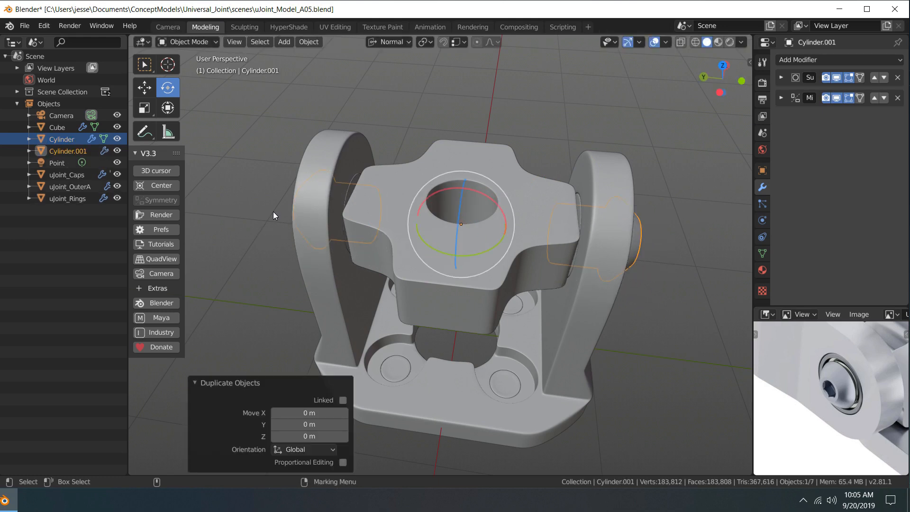
pyautogui.moveTo(430, 248); pyautogui.dragTo(456, 253)
pyautogui.click(310, 423)
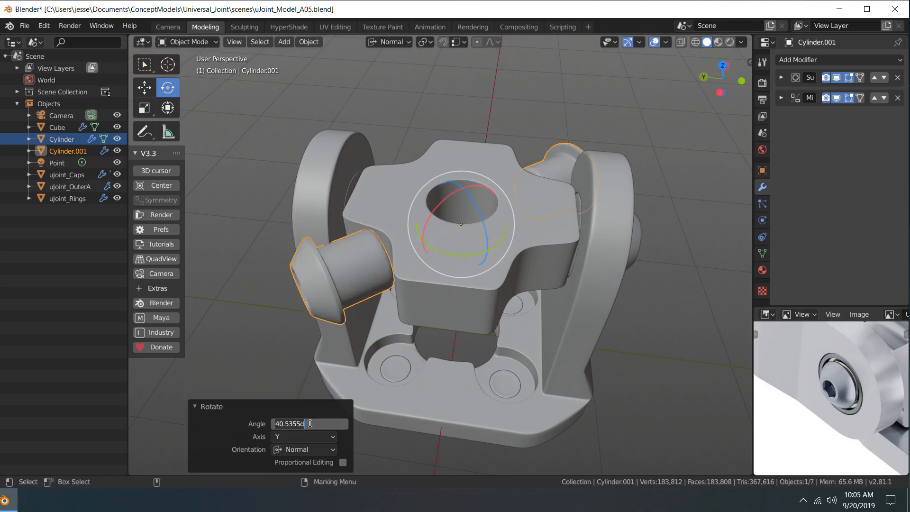
pyautogui.write('90')
pyautogui.press('Return')
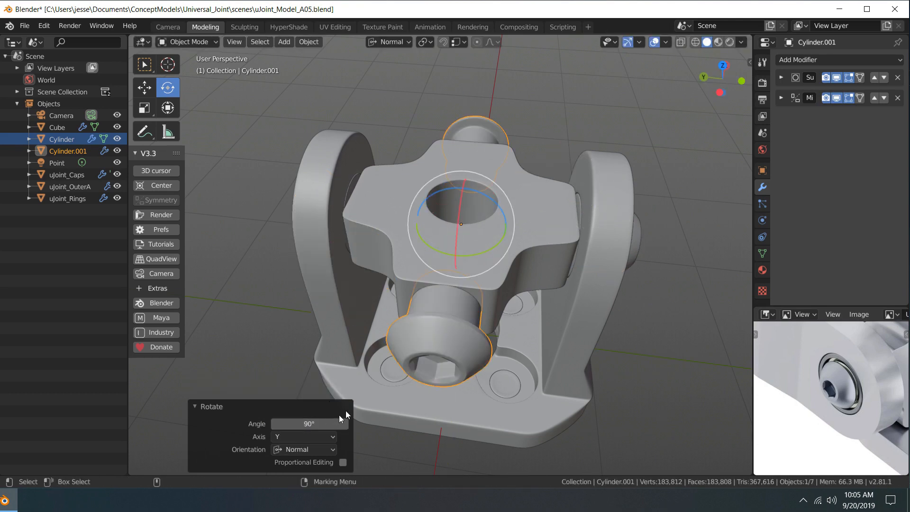
# Switch back to the selection tool, deselect the rotated screws, and save the scene file
pyautogui.moveTo(630, 102); pyautogui.dragTo(559, 61, button='middle')
pyautogui.keyDown('alt'); pyautogui.moveTo(559, 60); pyautogui.dragTo(474, 115); pyautogui.keyUp('alt')
pyautogui.press('q')
pyautogui.scroll(-5, 473, 115)
pyautogui.moveTo(474, 115)
pyautogui.mouseDown(button='middle')
pyautogui.moveTo(496, 185)
pyautogui.moveTo(588, 138)
pyautogui.moveTo(591, 102)
pyautogui.moveTo(526, 99)
pyautogui.moveTo(486, 125)
pyautogui.mouseUp(button='middle')
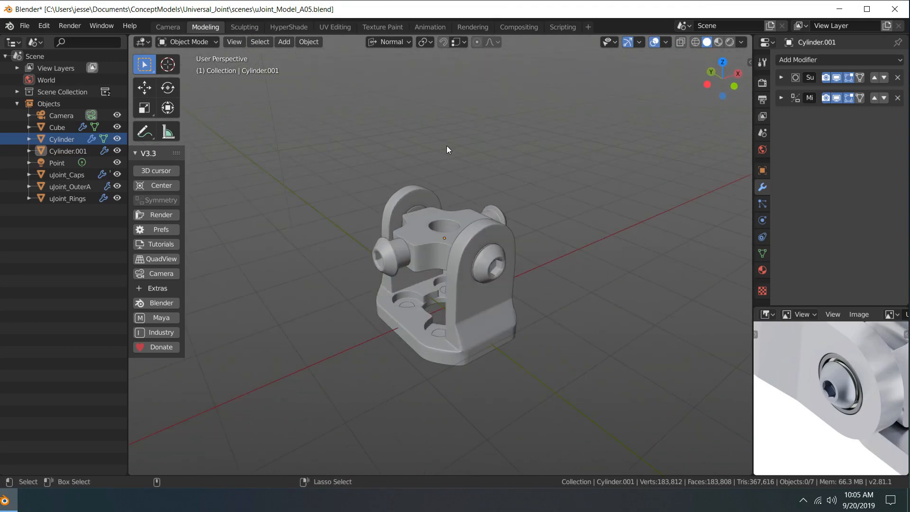
pyautogui.hotkey('ctrl', 's')
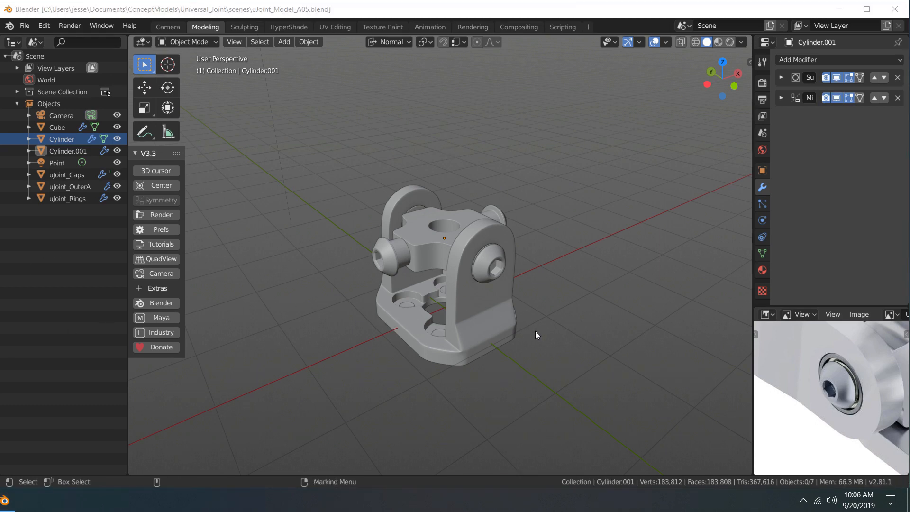
# Compare the assembled bracket, crosspiece and screws with the full U_Joint_A01.JPG reference image
pyautogui.moveTo(571, 291); pyautogui.dragTo(553, 260, button='middle')
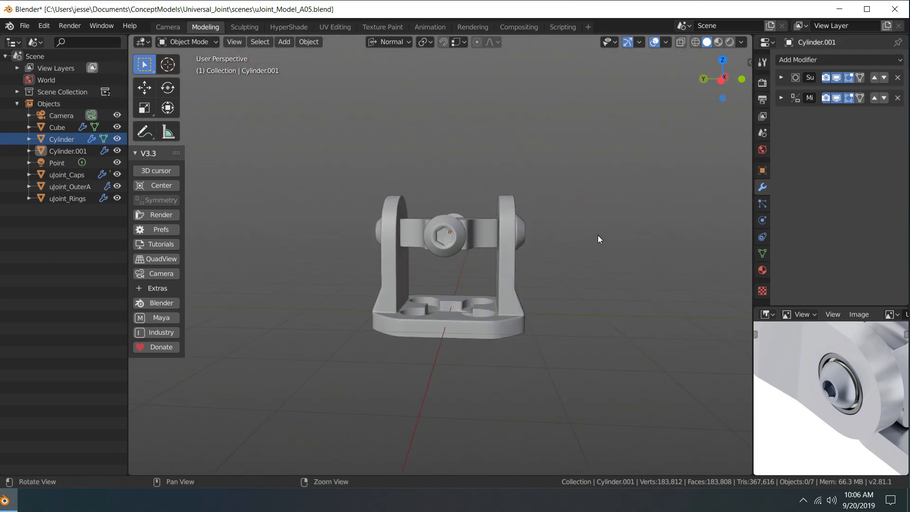
pyautogui.moveTo(599, 240); pyautogui.dragTo(563, 264, button='middle')
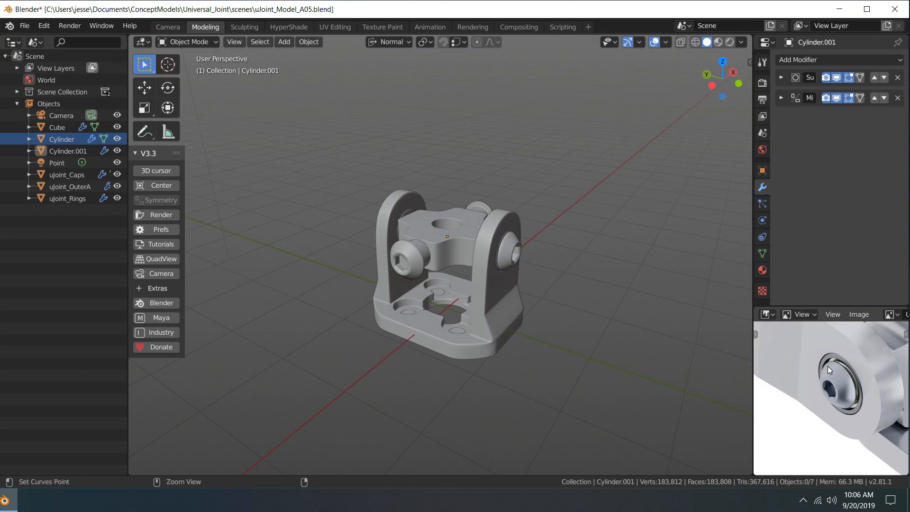
pyautogui.hotkey('ctrl', 'space')
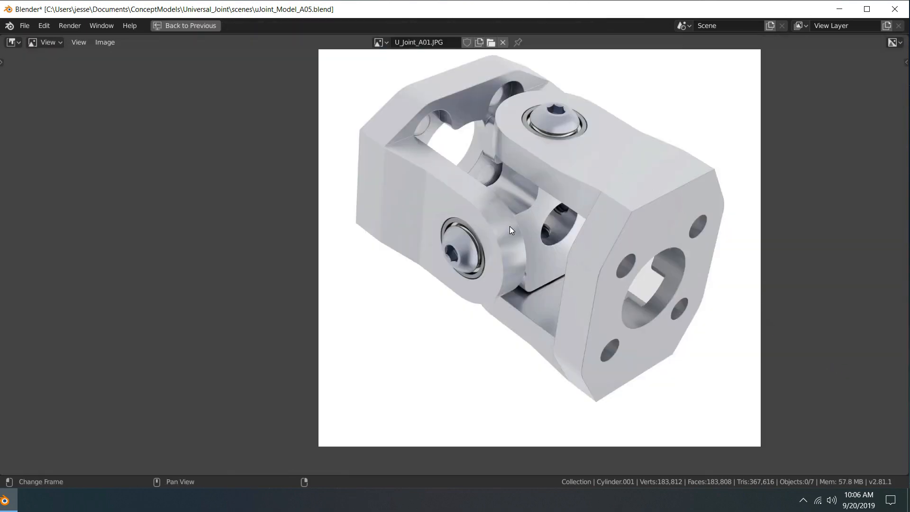
pyautogui.hotkey('ctrl', 'space')
pyautogui.scroll(4, 525, 232)
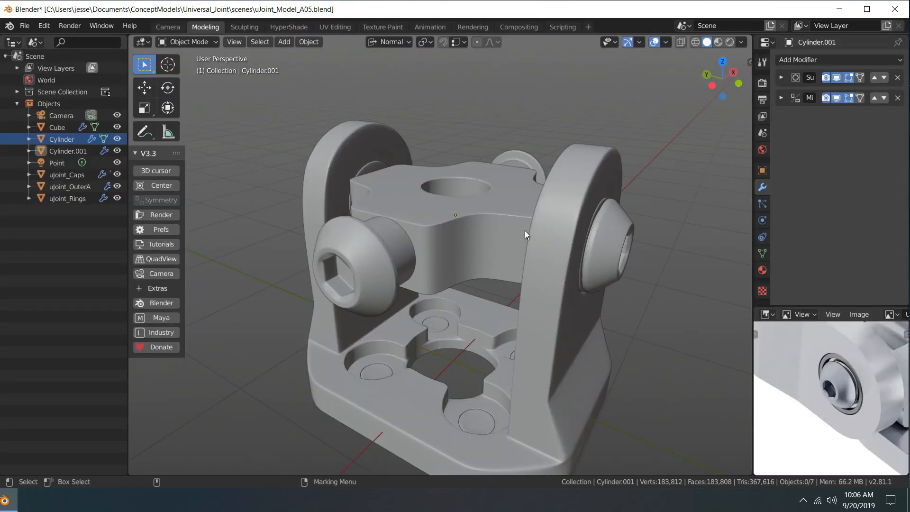
pyautogui.moveTo(525, 230)
pyautogui.mouseDown(button='middle')
pyautogui.moveTo(584, 198)
pyautogui.moveTo(612, 200)
pyautogui.moveTo(615, 224)
pyautogui.moveTo(575, 253)
pyautogui.moveTo(548, 258)
pyautogui.moveTo(532, 240)
pyautogui.mouseUp(button='middle')
# Select the outer bracket uJoint_OuterA and duplicate it in place without moving the copy
pyautogui.click(502, 347)
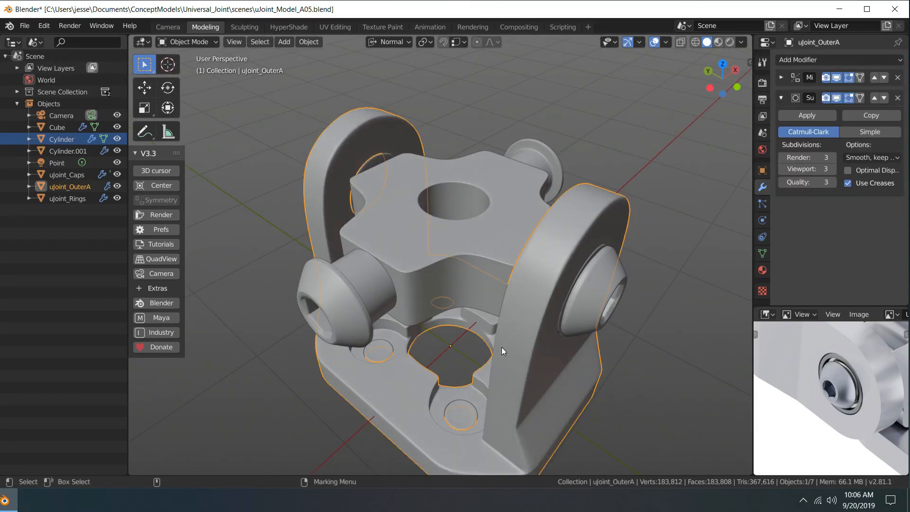
pyautogui.press('KP_Decimal')
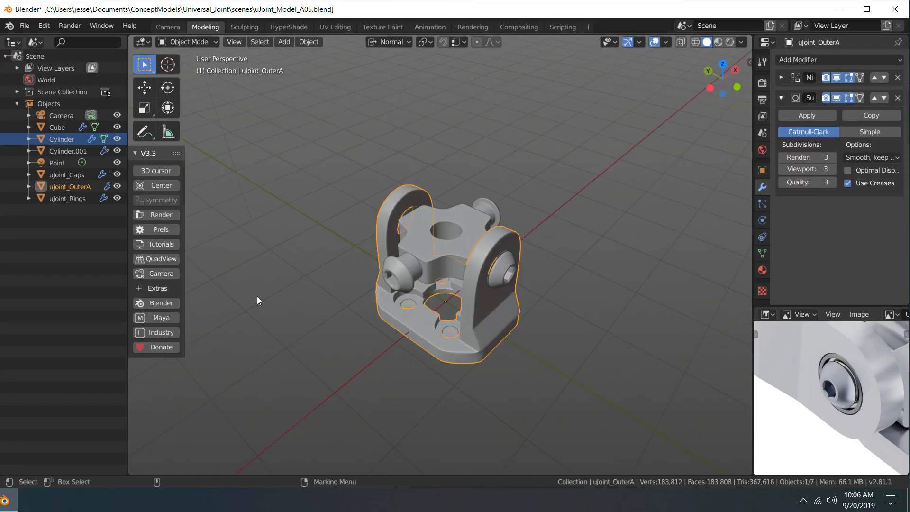
pyautogui.hotkey('shift', 'd')
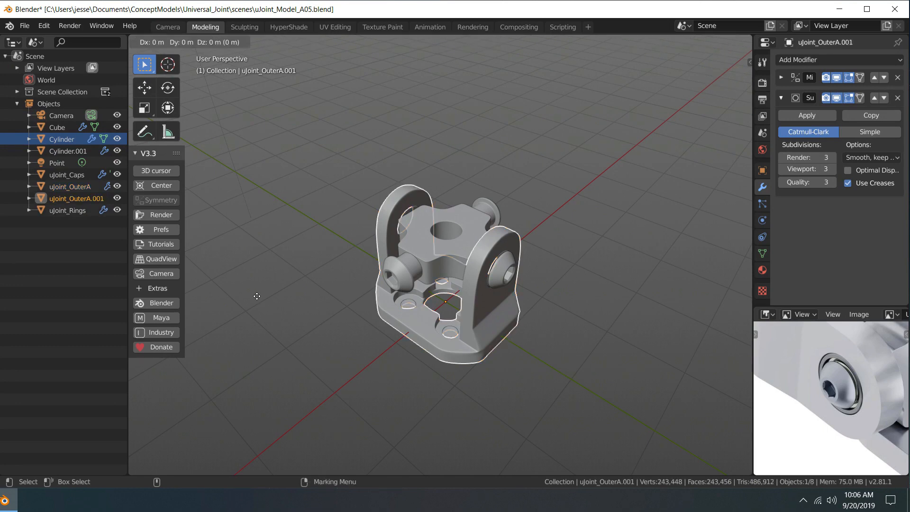
pyautogui.rightClick(194, 231)
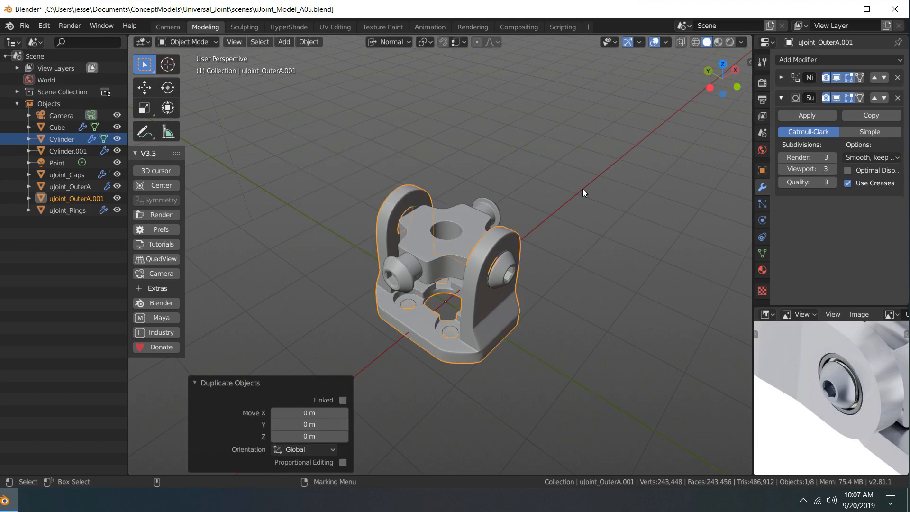
# Rotate the duplicated outer bracket 180° about its normal X axis
pyautogui.press('e')
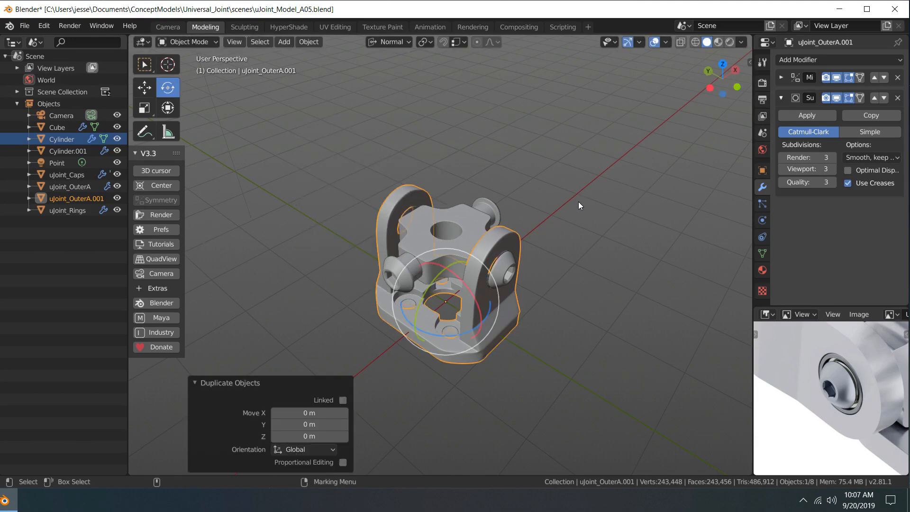
pyautogui.moveTo(601, 217); pyautogui.dragTo(610, 195, button='middle')
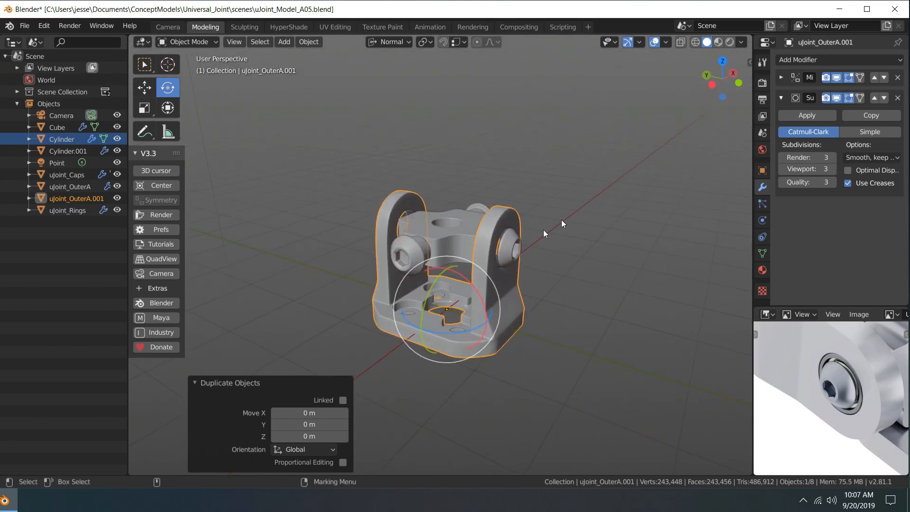
pyautogui.moveTo(464, 279); pyautogui.dragTo(342, 383)
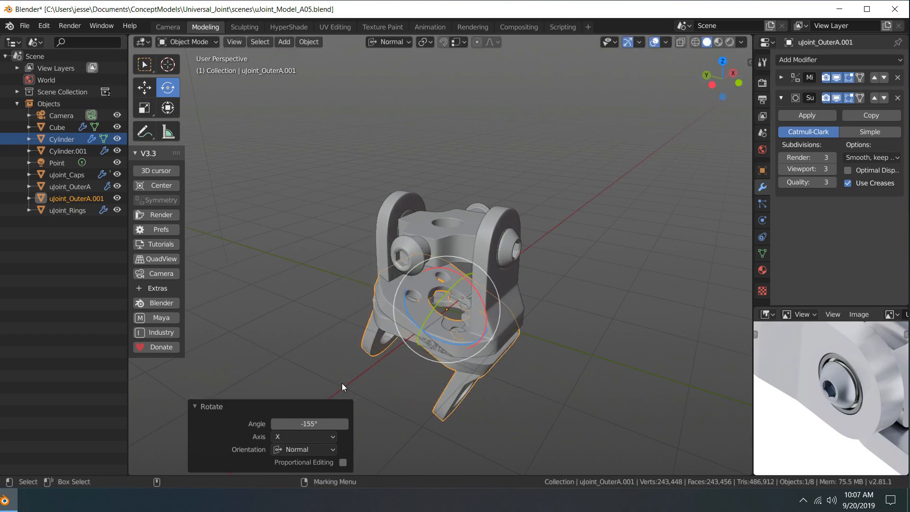
pyautogui.click(311, 424)
pyautogui.write('180')
pyautogui.press('Return')
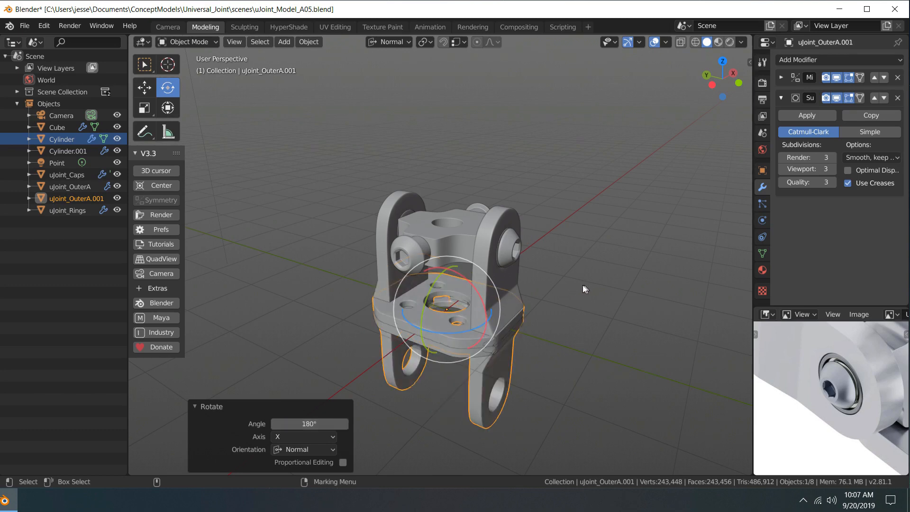
# Raise the flipped bracket by moving it about -2.14 m along its normal Z axis, bringing its arm holes over the screws
pyautogui.press('w')
pyautogui.moveTo(444, 352); pyautogui.dragTo(429, 193)
pyautogui.scroll(5, 610, 272)
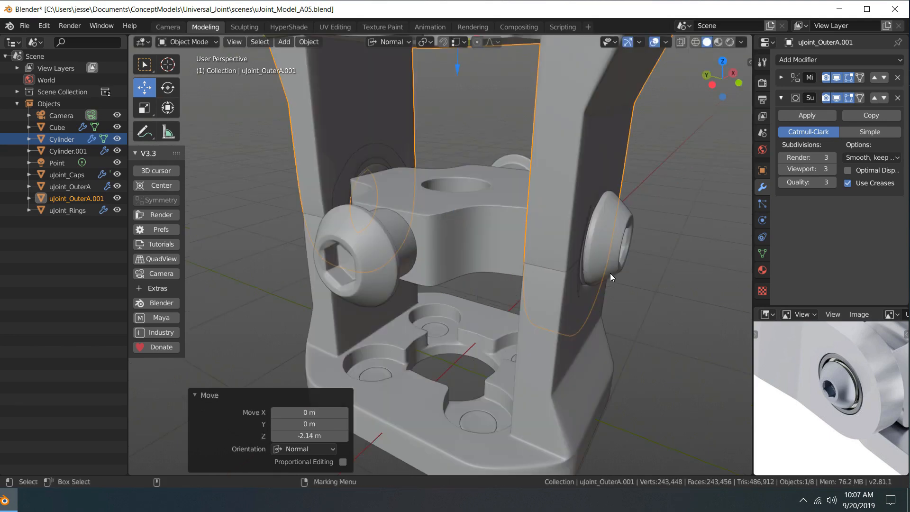
# Show the assembly from the front in orthographic projection with wireframe shading
pyautogui.moveTo(687, 215); pyautogui.dragTo(620, 195, button='middle')
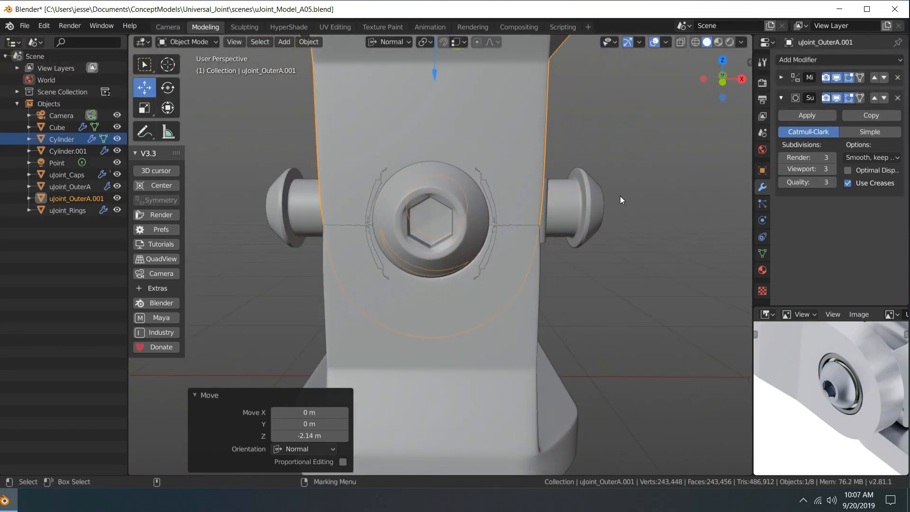
pyautogui.rightClick(620, 195)
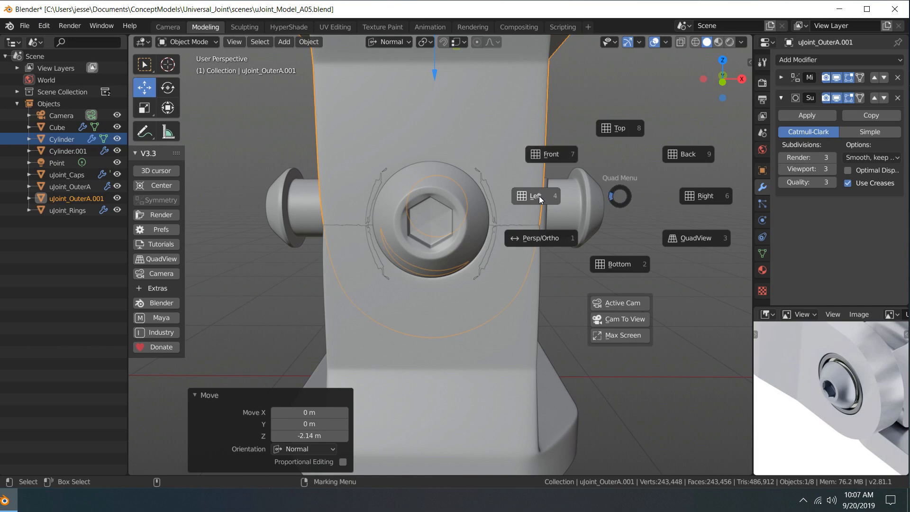
pyautogui.click(545, 158)
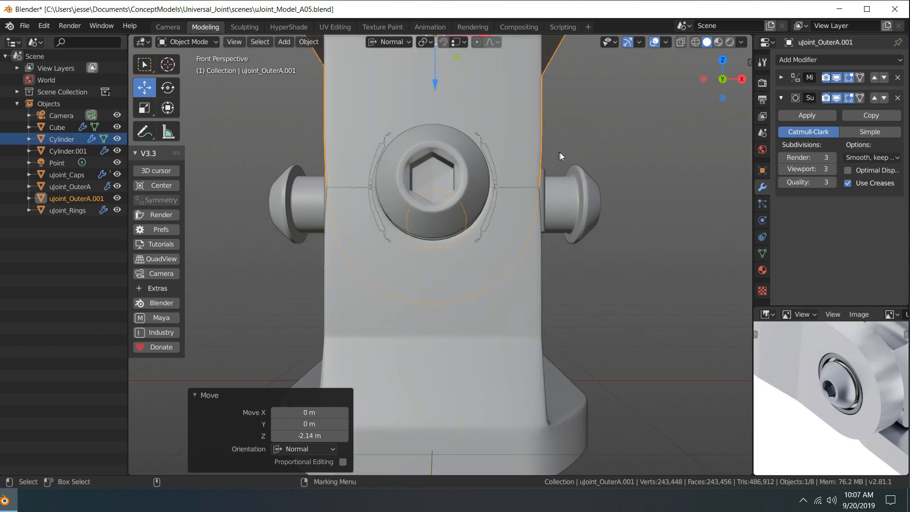
pyautogui.rightClick(578, 154)
pyautogui.click(530, 188)
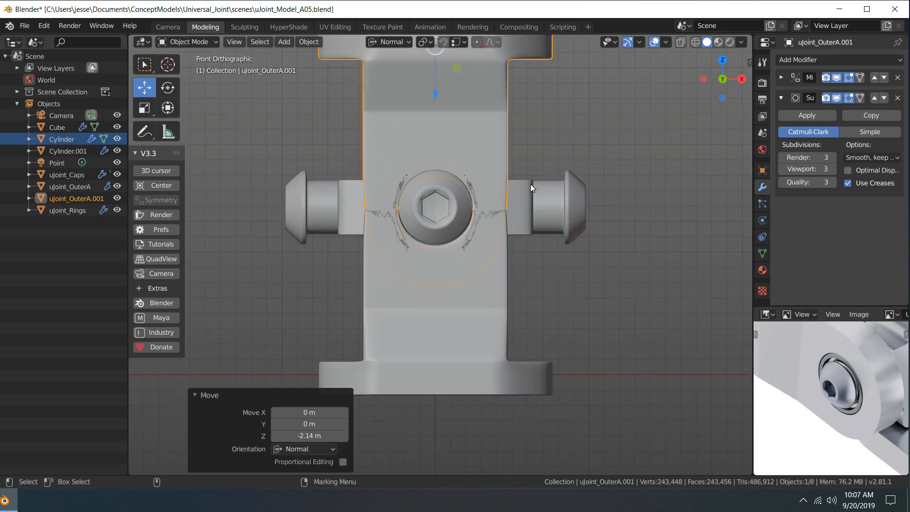
pyautogui.click(698, 42)
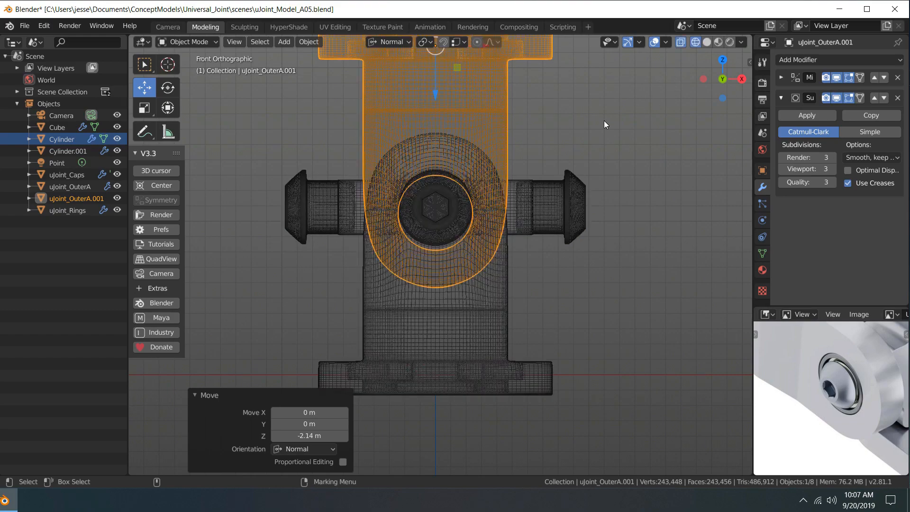
# Raise the flipped bracket by moving it about -0.0401 m along normal Z to align its arm hole with the screw
pyautogui.scroll(4, 604, 121)
pyautogui.keyDown('shift'); pyautogui.moveTo(615, 189); pyautogui.dragTo(607, 289, button='middle'); pyautogui.keyUp('shift')
pyautogui.scroll(-4, 607, 288)
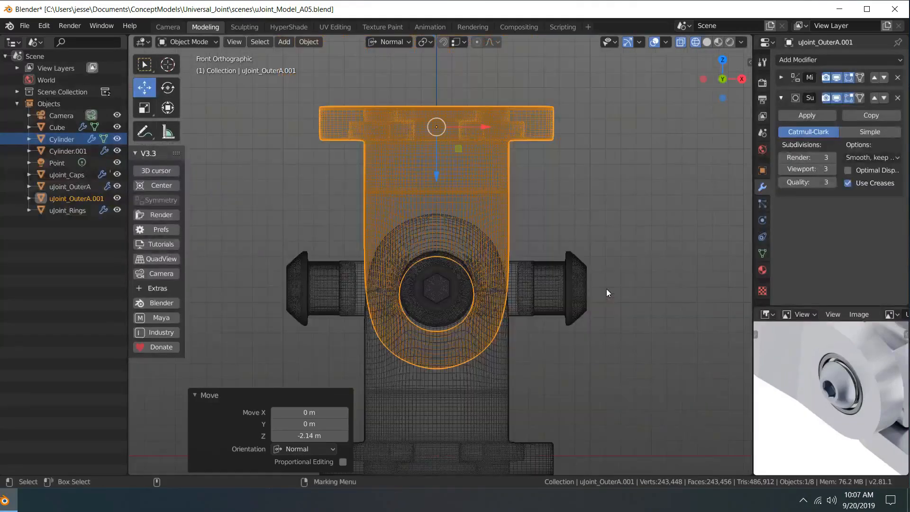
pyautogui.moveTo(437, 175); pyautogui.dragTo(438, 168)
pyautogui.scroll(7, 555, 268)
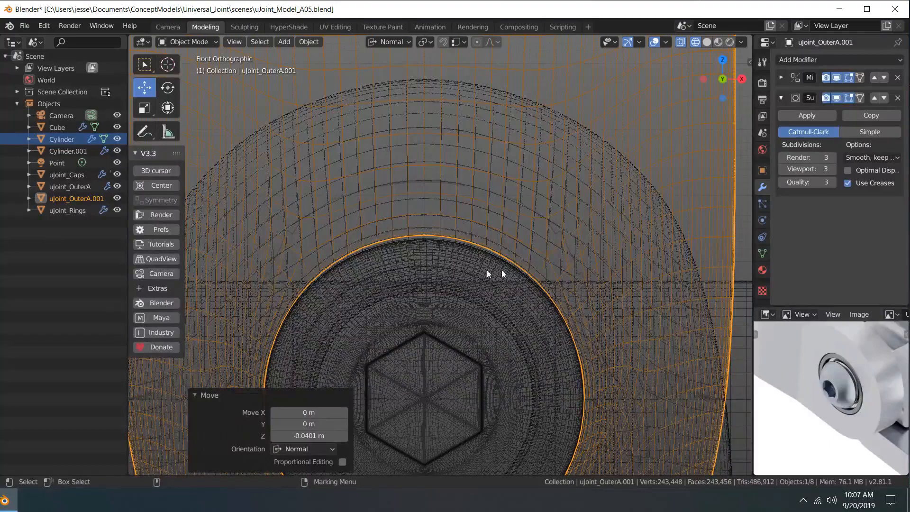
pyautogui.scroll(-3, 421, 238)
pyautogui.scroll(-2, 439, 234)
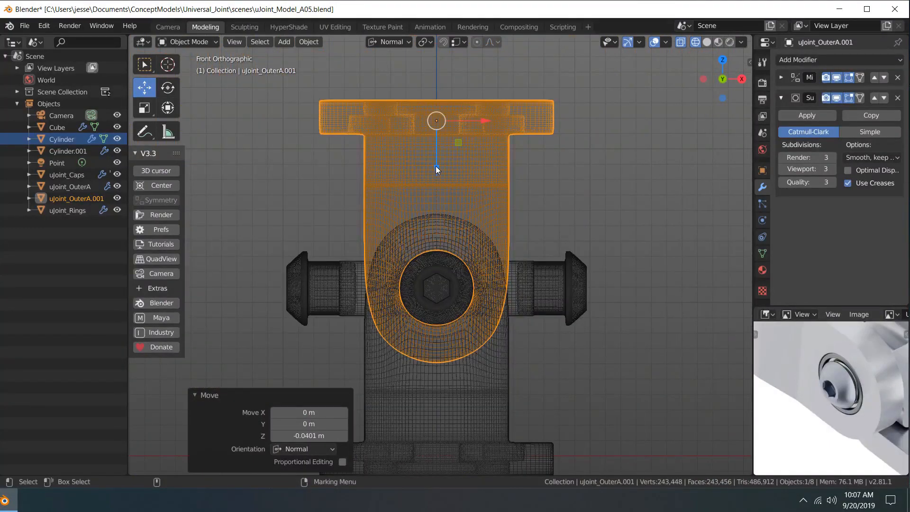
# Fine-tune the flipped bracket's height with moves of about 0.00124 m and 0.00247 m along normal Z, centring its hole around the screw
pyautogui.moveTo(436, 169); pyautogui.dragTo(436, 167)
pyautogui.moveTo(436, 168)
pyautogui.keyDown('shift'); pyautogui.mouseDown(button='middle')
pyautogui.moveTo(425, 184)
pyautogui.moveTo(433, 152)
pyautogui.mouseUp(button='middle'); pyautogui.keyUp('shift')
pyautogui.scroll(6, 452, 241)
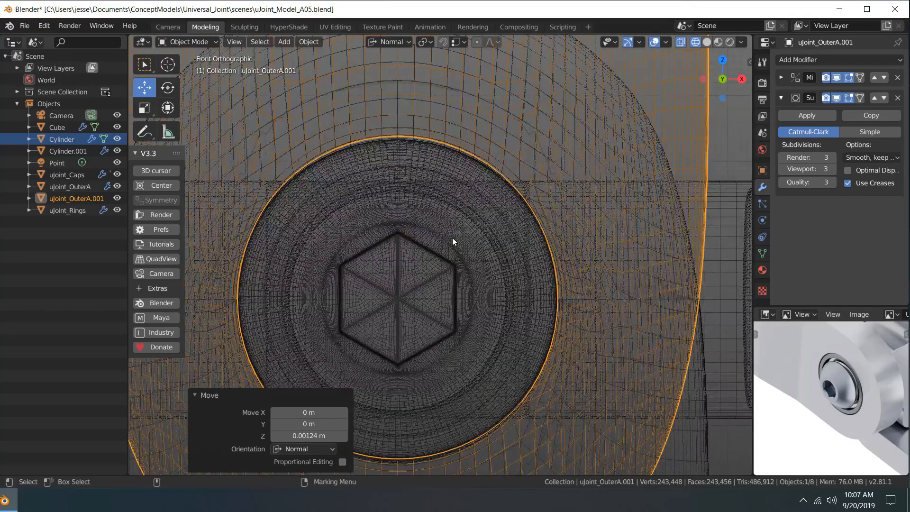
pyautogui.scroll(-6, 452, 238)
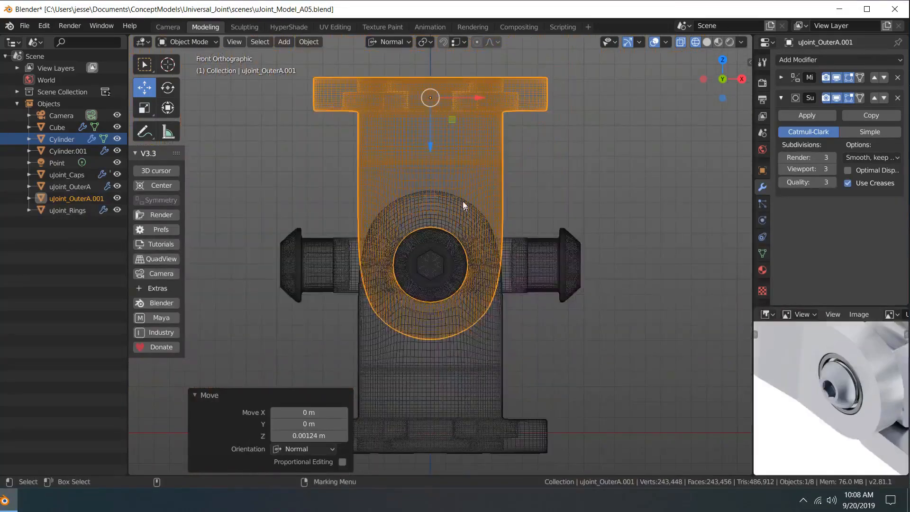
pyautogui.moveTo(429, 144); pyautogui.dragTo(430, 148)
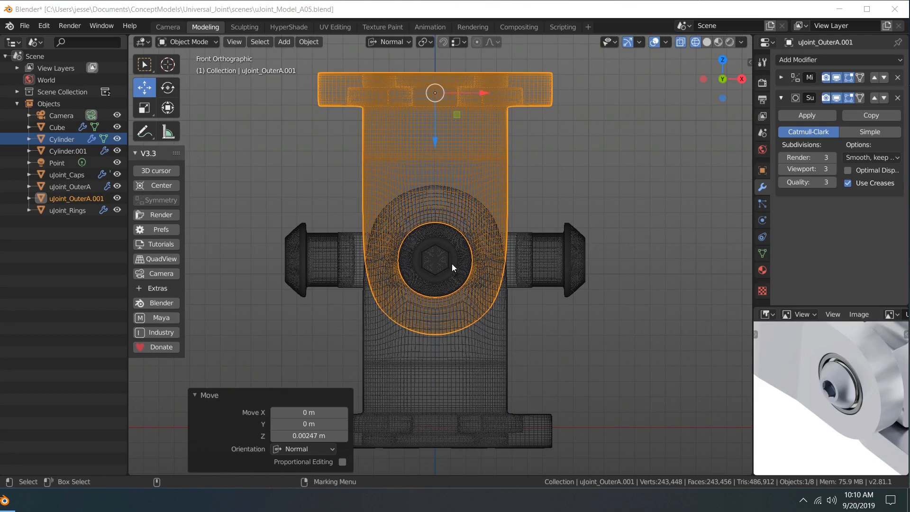
# Deselect the bracket and return to an angled perspective view with solid shading
pyautogui.click(534, 153)
pyautogui.rightClick(534, 155)
pyautogui.click(476, 193)
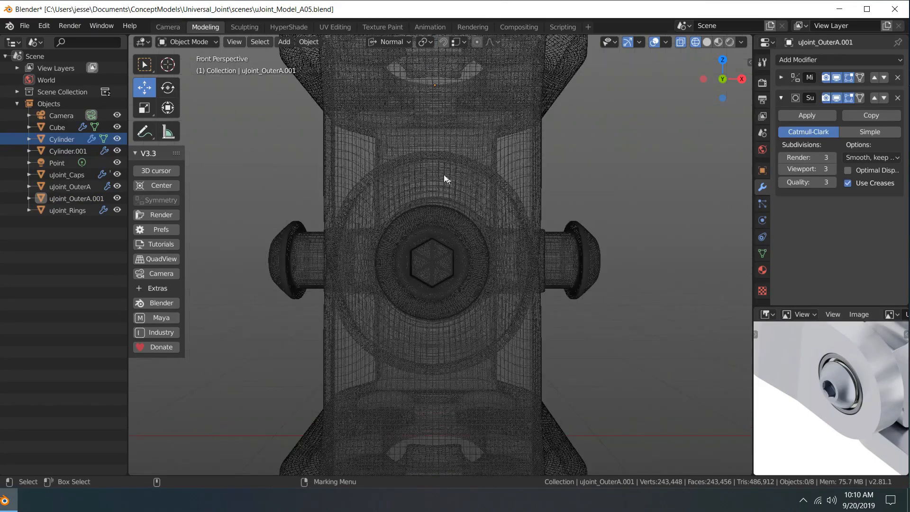
pyautogui.moveTo(444, 175); pyautogui.dragTo(672, 87, button='middle')
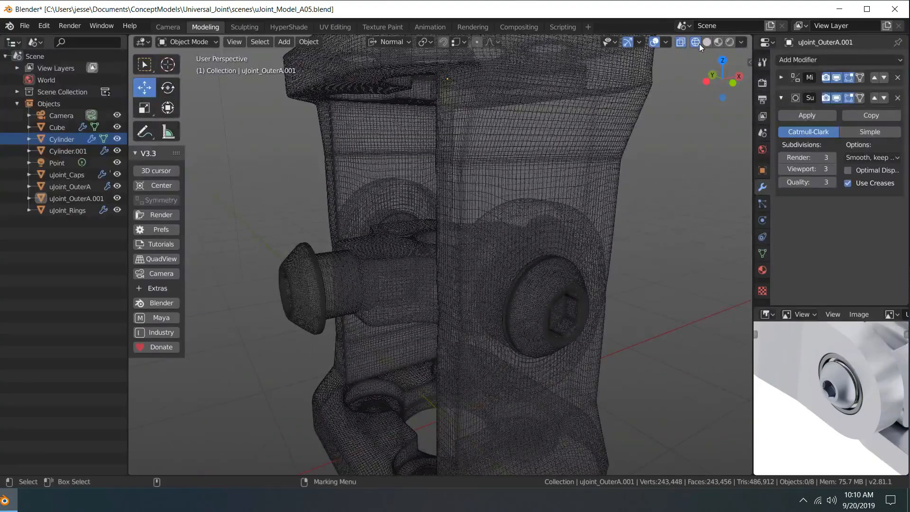
pyautogui.click(707, 42)
pyautogui.scroll(-5, 604, 130)
pyautogui.moveTo(604, 130); pyautogui.dragTo(607, 149, button='middle')
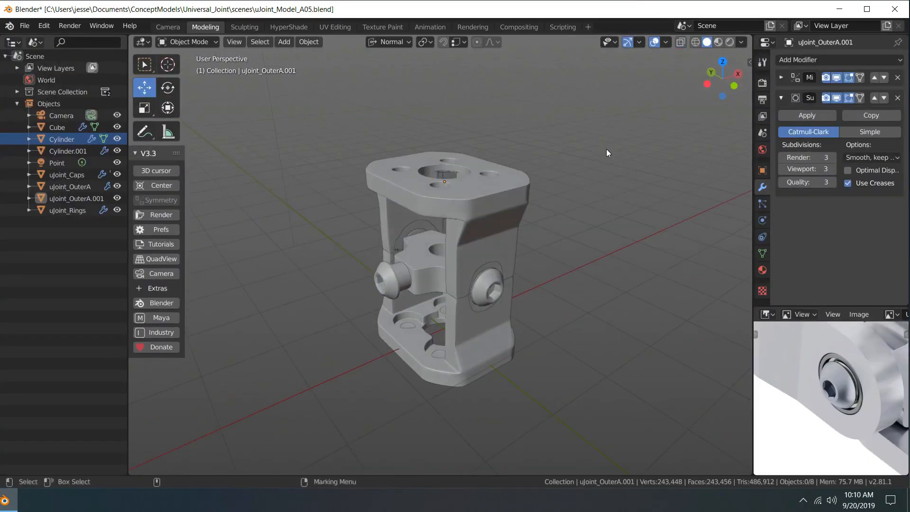
# Rotate the upper bracket 90° about its normal Z axis onto the crosspiece's free arms, and deselect it
pyautogui.click(505, 187)
pyautogui.press('e')
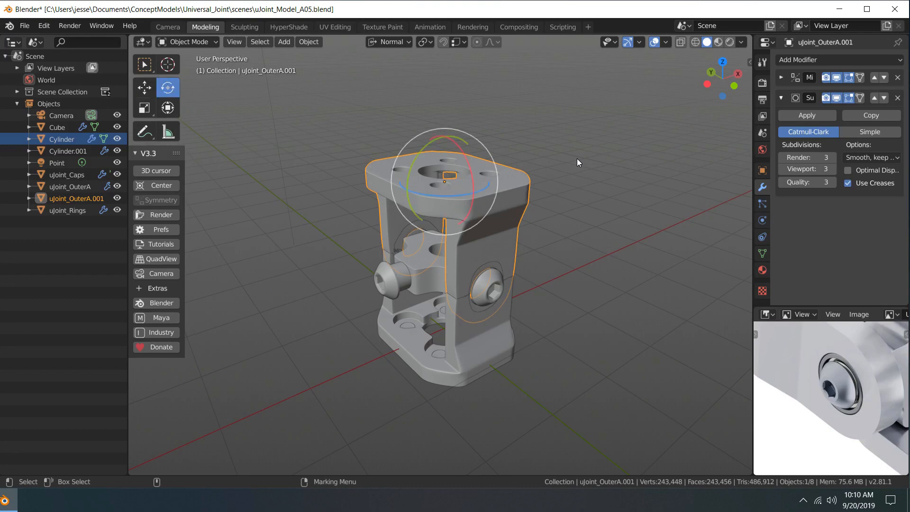
pyautogui.moveTo(431, 195); pyautogui.dragTo(456, 190)
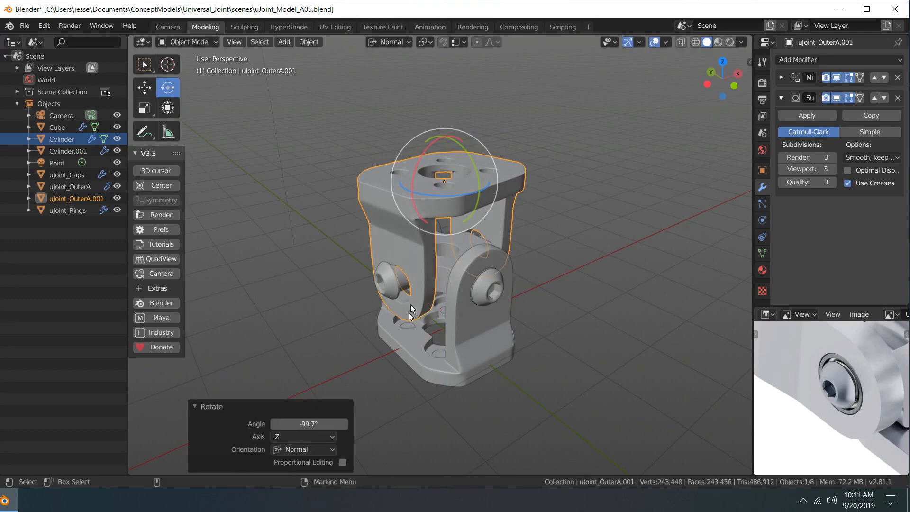
pyautogui.click(305, 423)
pyautogui.write('90')
pyautogui.press('Return')
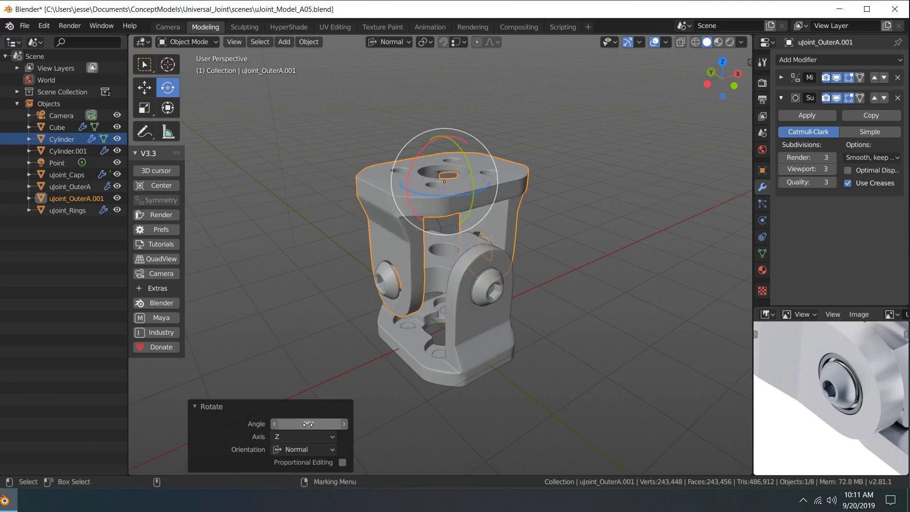
pyautogui.click(575, 240)
pyautogui.moveTo(584, 221); pyautogui.dragTo(392, 234, button='middle')
pyautogui.moveTo(520, 325); pyautogui.dragTo(537, 334, button='middle')
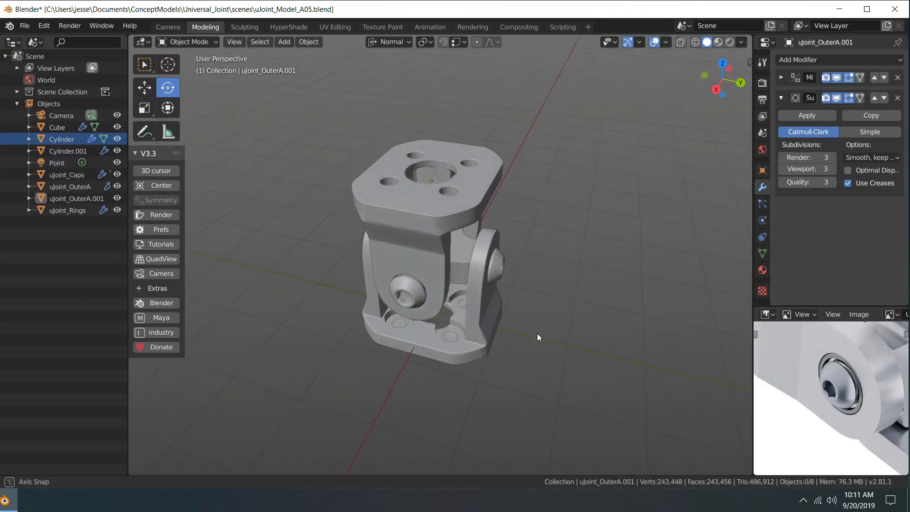
# Duplicate the lower bracket's hole caps and move the copy about 2.35 m along normal Z to the upper bracket's plate
pyautogui.click(448, 337)
pyautogui.moveTo(592, 310); pyautogui.dragTo(585, 288, button='middle')
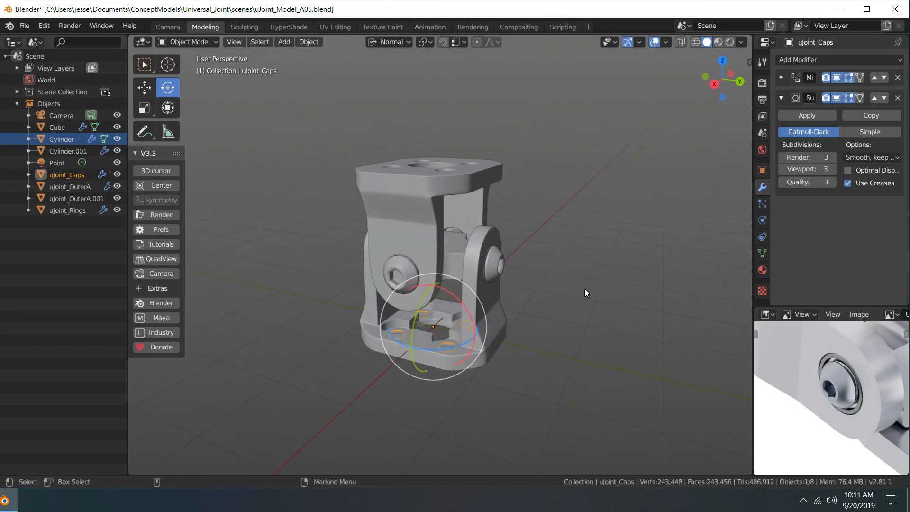
pyautogui.press('w')
pyautogui.hotkey('shift', 'd')
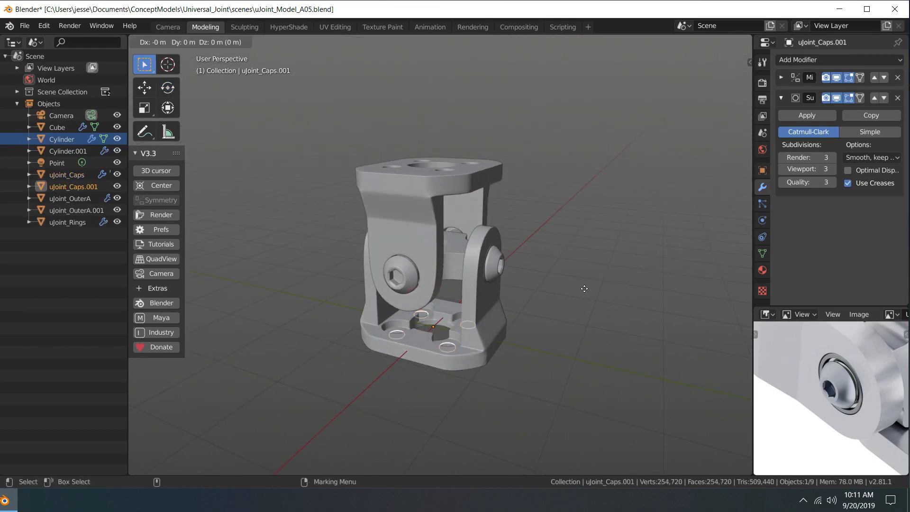
pyautogui.rightClick(584, 288)
pyautogui.press('g')
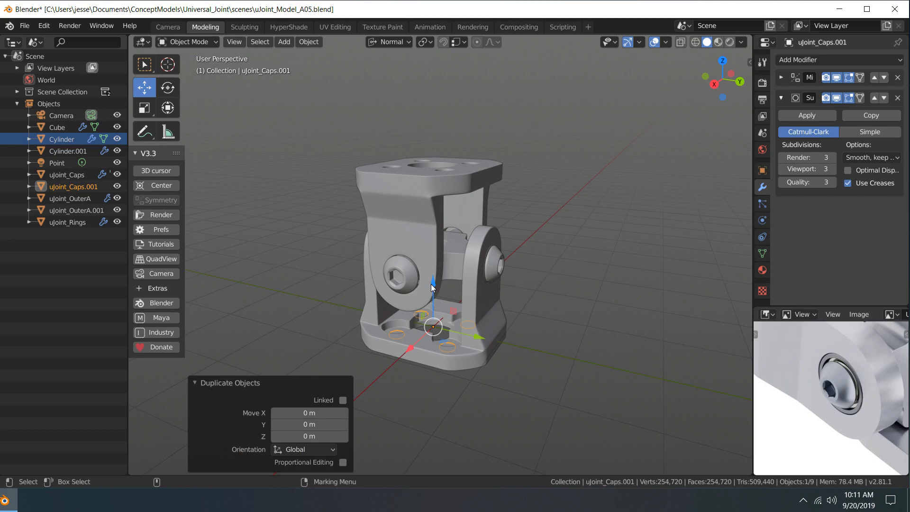
pyautogui.moveTo(432, 287); pyautogui.dragTo(445, 118)
pyautogui.press('KP_Decimal')
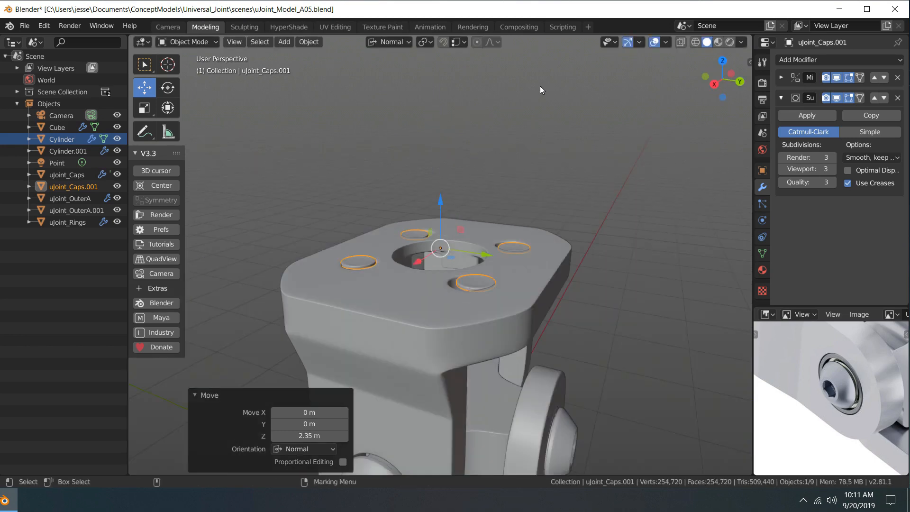
# Rotate the duplicated caps 180° about their normal X axis
pyautogui.moveTo(535, 113); pyautogui.dragTo(552, 144, button='middle')
pyautogui.hotkey('shift', 'space')
pyautogui.press('r')
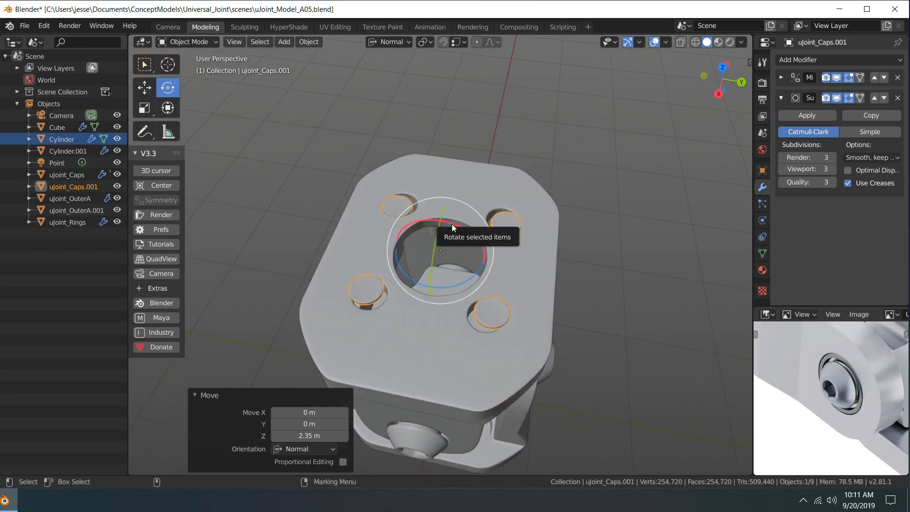
pyautogui.moveTo(451, 224); pyautogui.dragTo(497, 304)
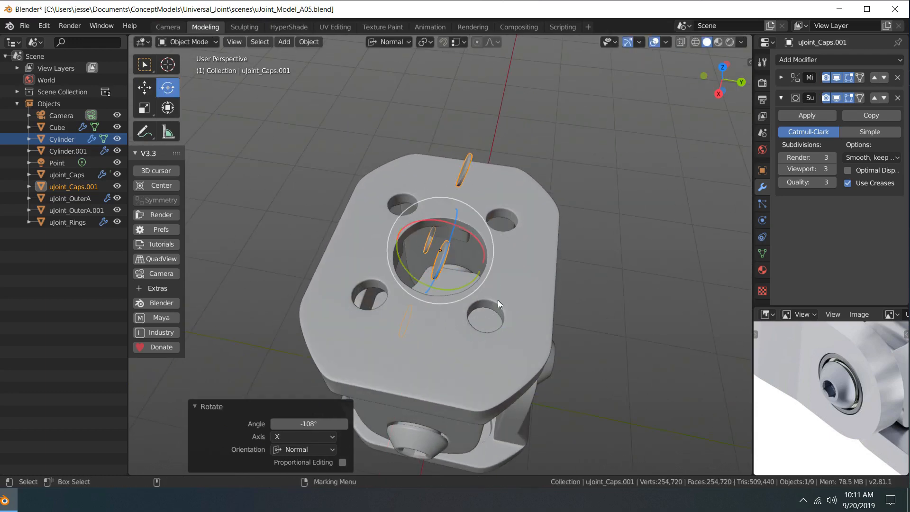
pyautogui.click(316, 424)
pyautogui.write('180')
pyautogui.press('Return')
# Rotate the duplicated caps 90° about their normal Z axis to line up with the upper plate's holes
pyautogui.moveTo(665, 216); pyautogui.dragTo(625, 221, button='middle')
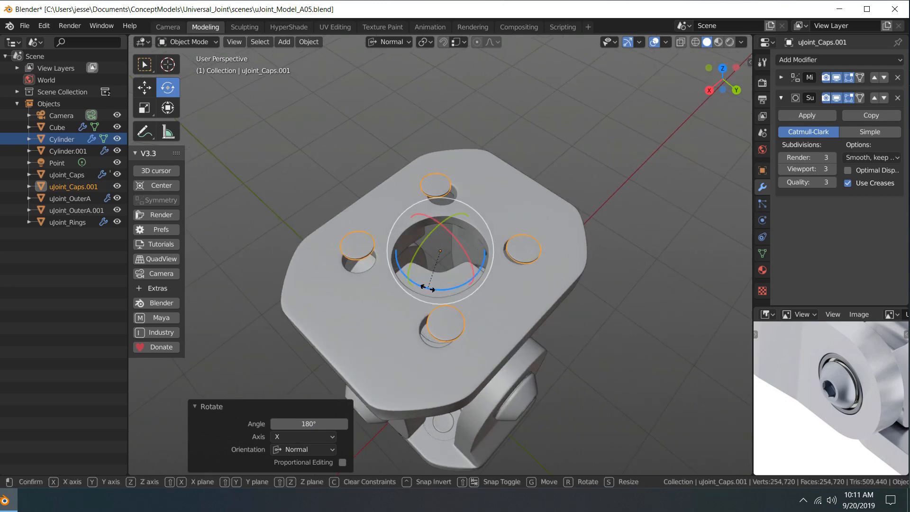
pyautogui.moveTo(428, 288); pyautogui.dragTo(481, 285)
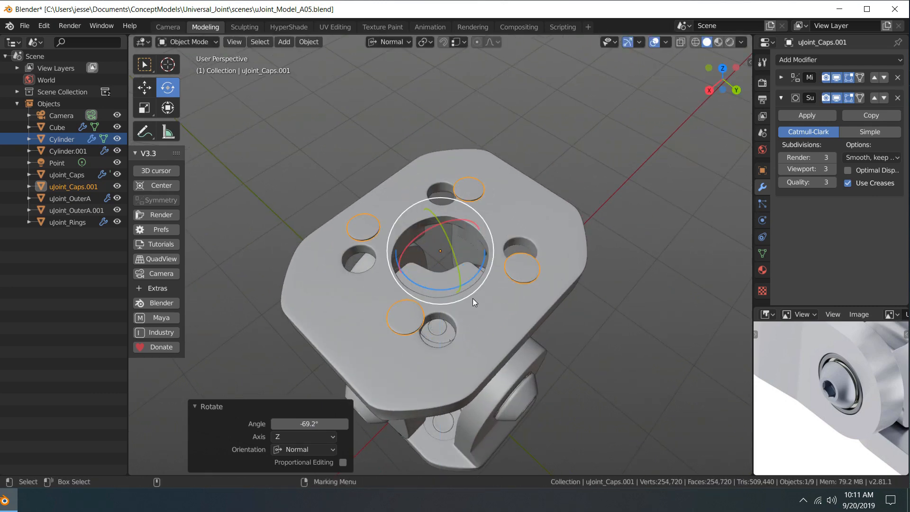
pyautogui.click(301, 423)
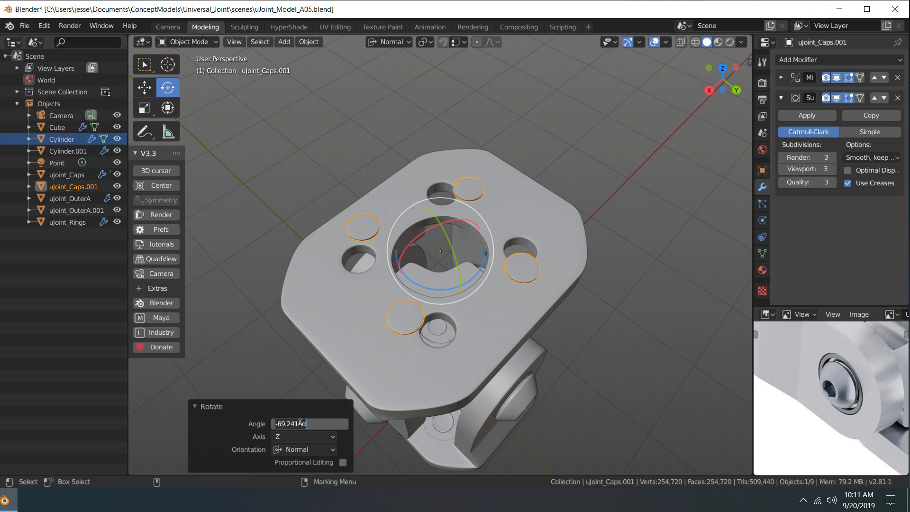
pyautogui.write('90')
pyautogui.press('Return')
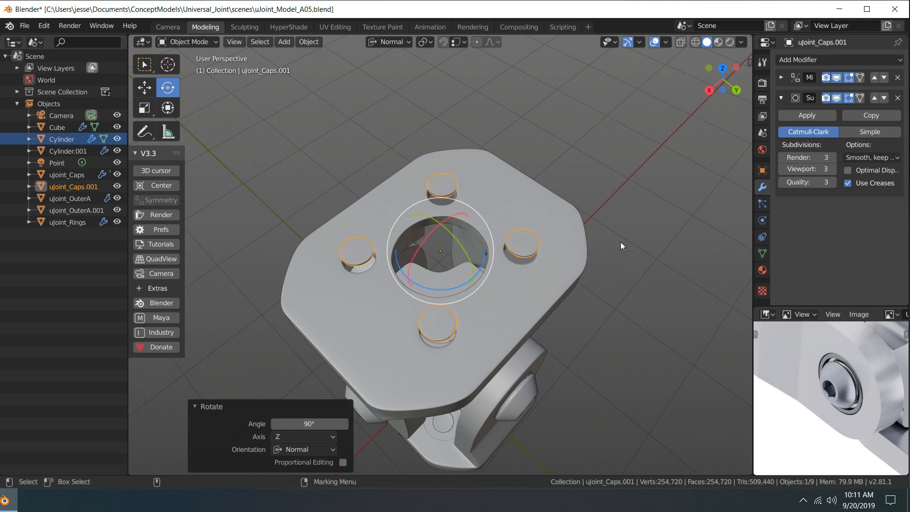
# Lower the duplicated caps about 0.102 m along normal Z into the upper plate's holes
pyautogui.press('w')
pyautogui.moveTo(615, 243); pyautogui.dragTo(567, 207, button='middle')
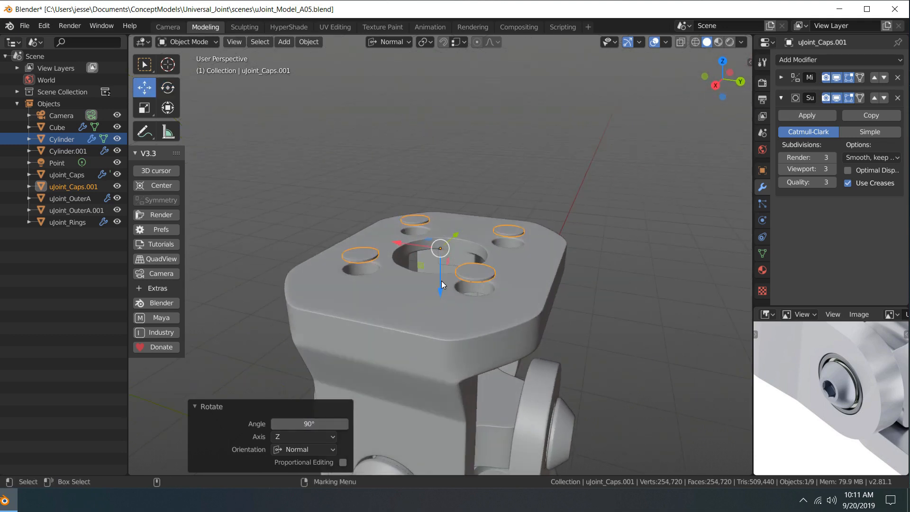
pyautogui.moveTo(440, 281); pyautogui.dragTo(445, 296)
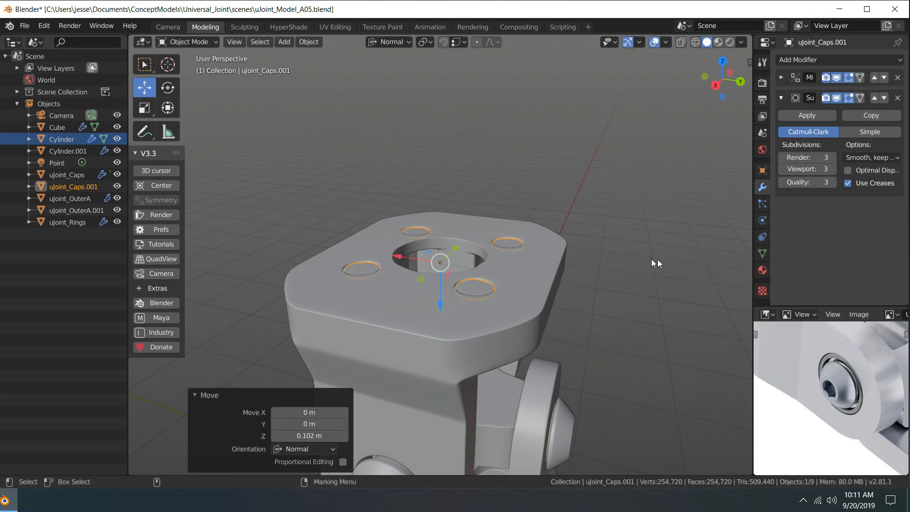
# Lower the duplicated hole caps about another 0.062 m along normal Z so they seat in the upper plate's holes, and deselect them
pyautogui.click(664, 234)
pyautogui.moveTo(664, 234); pyautogui.dragTo(591, 146, button='middle')
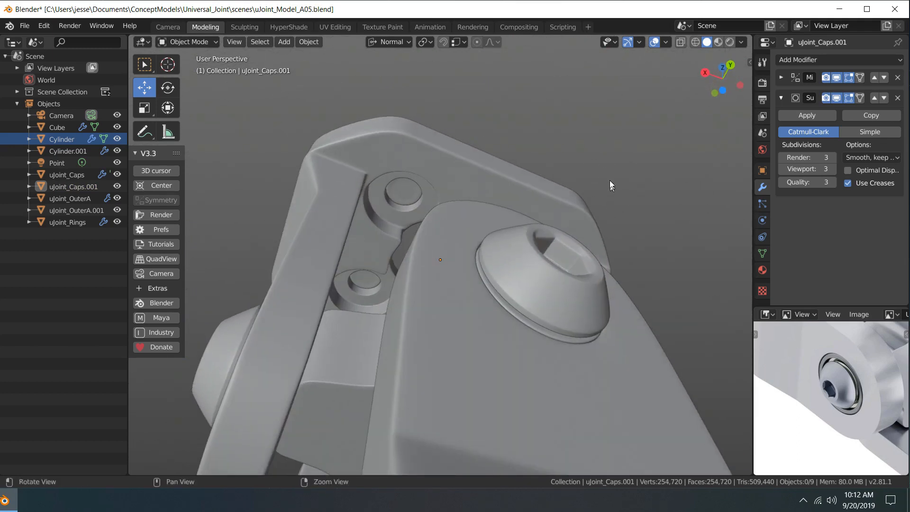
pyautogui.keyDown('alt'); pyautogui.moveTo(610, 180); pyautogui.dragTo(628, 139); pyautogui.keyUp('alt')
pyautogui.scroll(-6, 625, 149)
pyautogui.moveTo(624, 153); pyautogui.dragTo(499, 215, button='middle')
pyautogui.click(454, 269)
pyautogui.scroll(3, 531, 283)
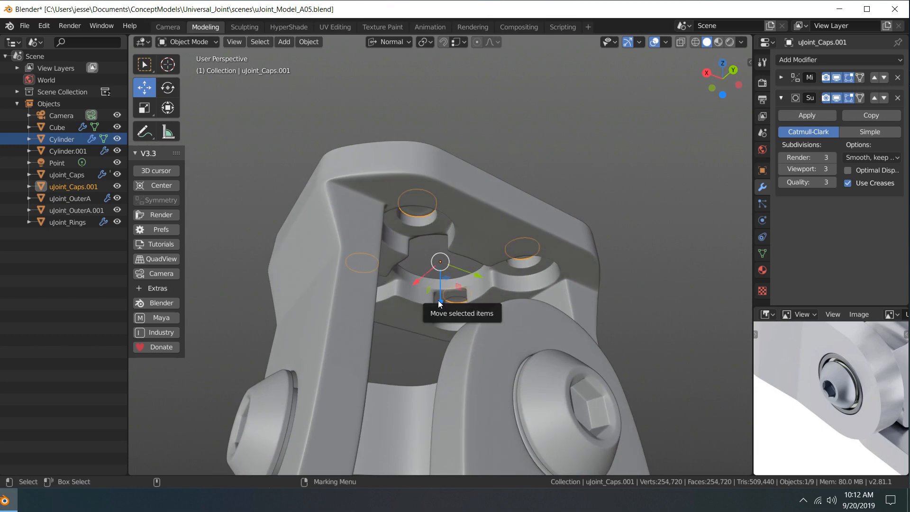
pyautogui.moveTo(438, 300); pyautogui.dragTo(442, 306)
pyautogui.moveTo(442, 306); pyautogui.dragTo(437, 309, button='middle')
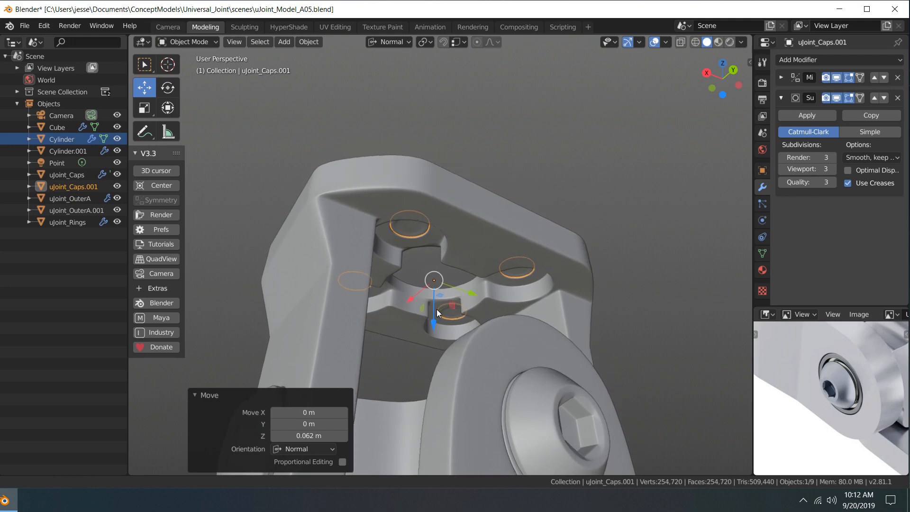
pyautogui.click(599, 201)
pyautogui.scroll(-5, 590, 195)
pyautogui.moveTo(484, 121); pyautogui.dragTo(545, 137, button='middle')
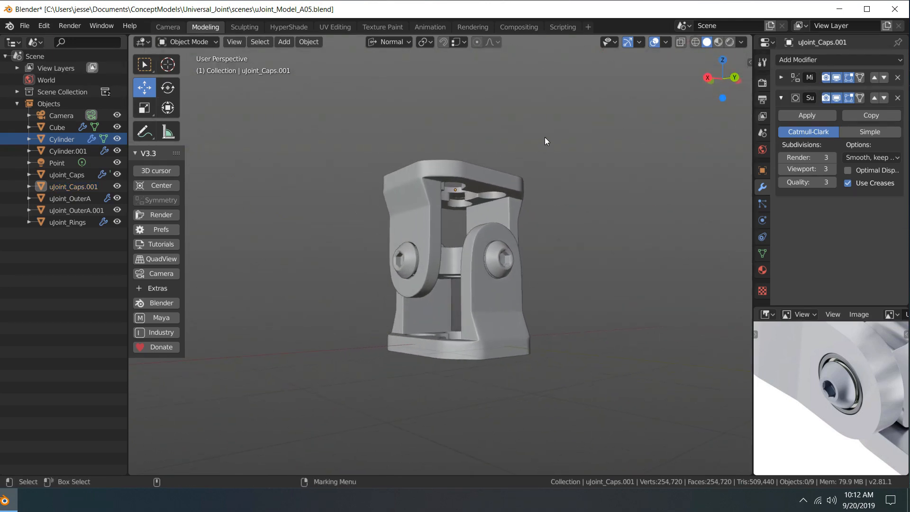
# Save the scene as a new version named uJoint_Model_A05b.blend in the scenes folder
pyautogui.click(24, 25)
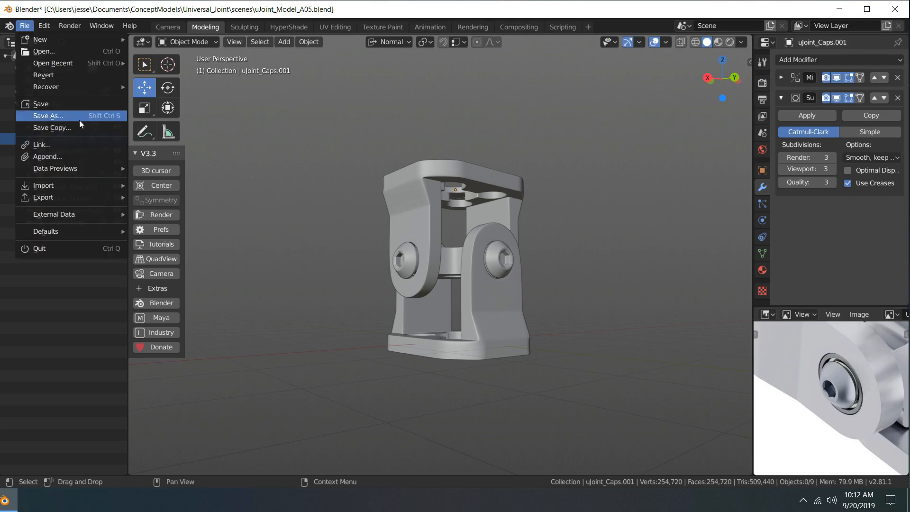
pyautogui.click(79, 120)
pyautogui.click(203, 70)
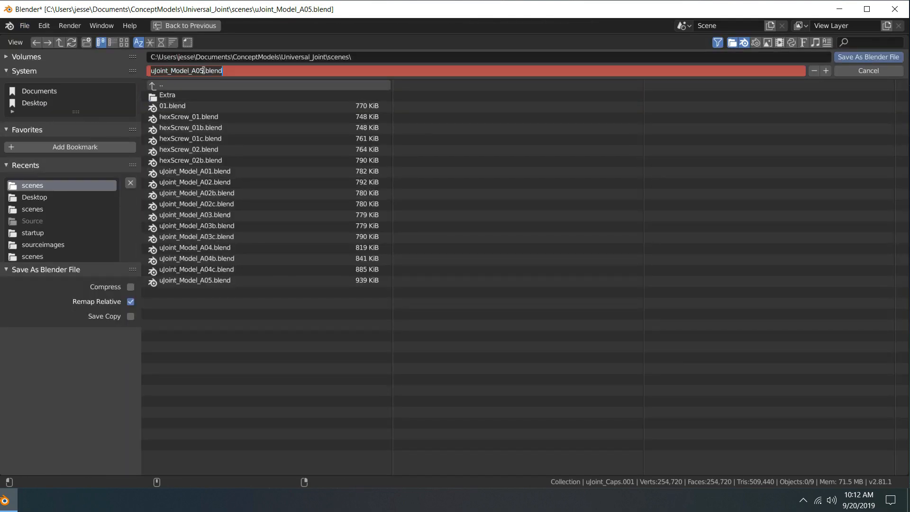
pyautogui.click(203, 70)
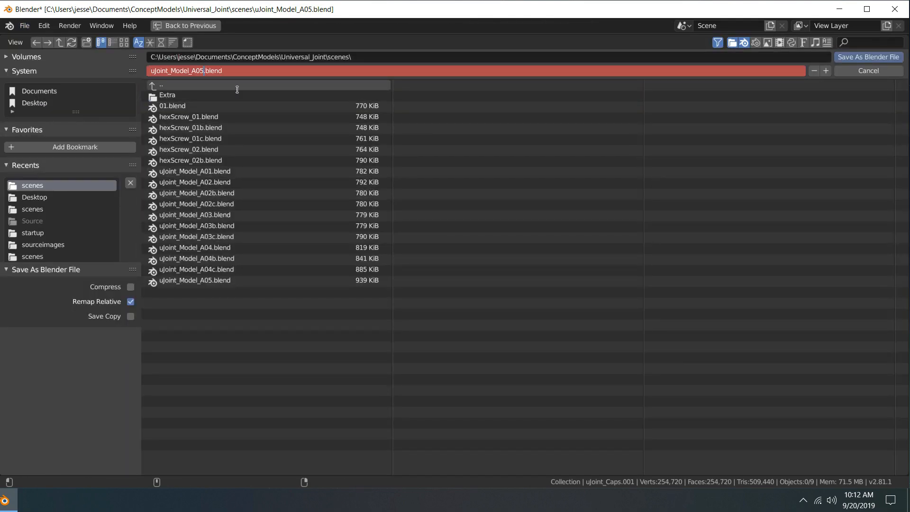
pyautogui.write('b')
pyautogui.press('Return')
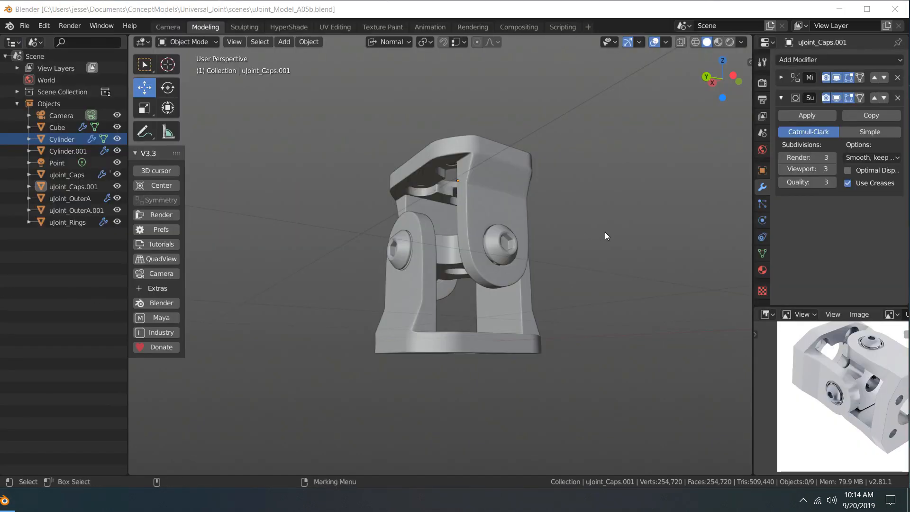
# Collapse the settings of the duplicated caps' Subdivision modifier
pyautogui.moveTo(572, 206); pyautogui.dragTo(500, 195, button='middle')
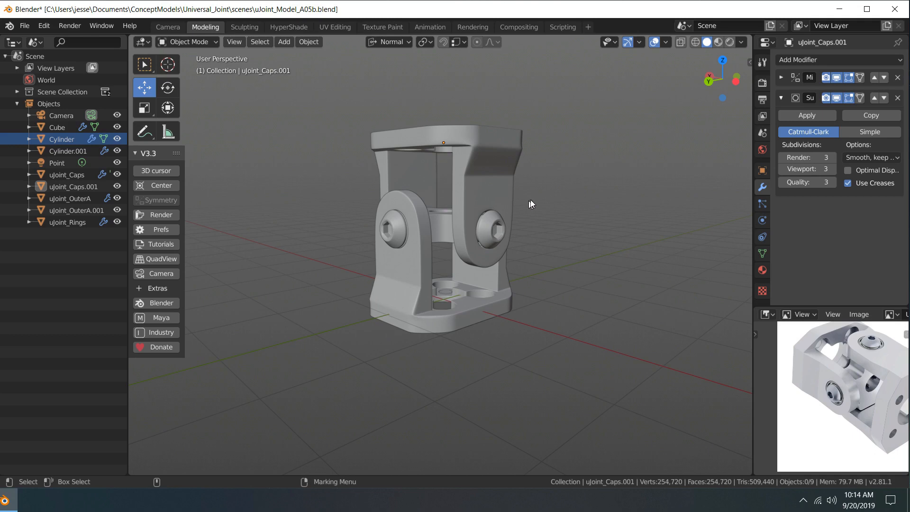
pyautogui.moveTo(528, 187); pyautogui.dragTo(646, 150, button='middle')
pyautogui.moveTo(580, 168); pyautogui.dragTo(507, 188, button='middle')
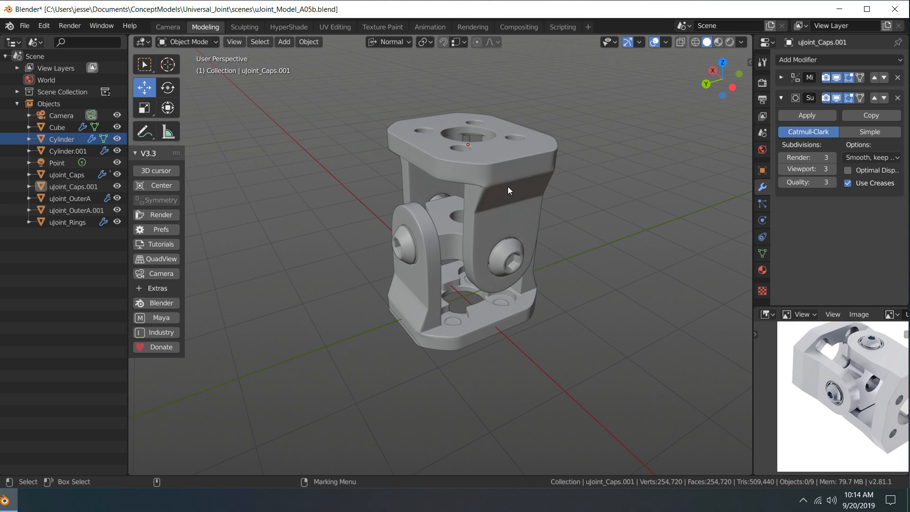
pyautogui.click(781, 98)
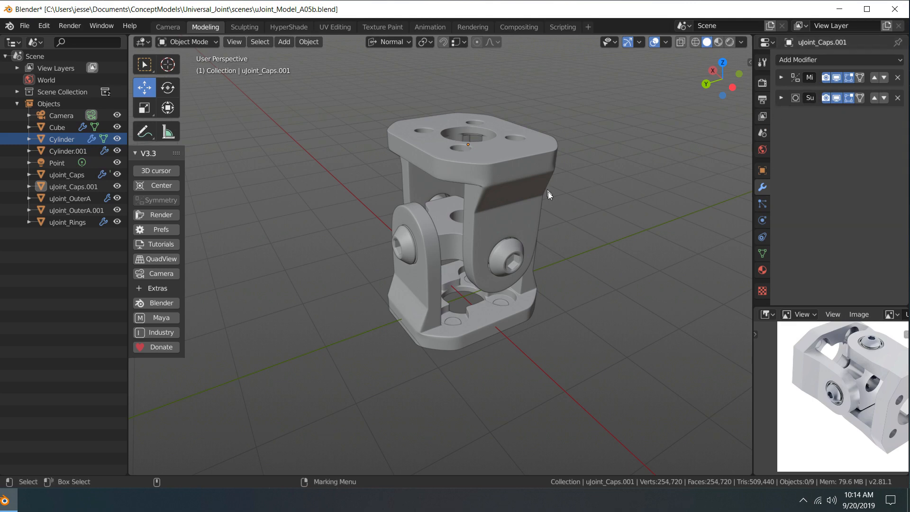
pyautogui.moveTo(548, 191); pyautogui.dragTo(584, 184, button='middle')
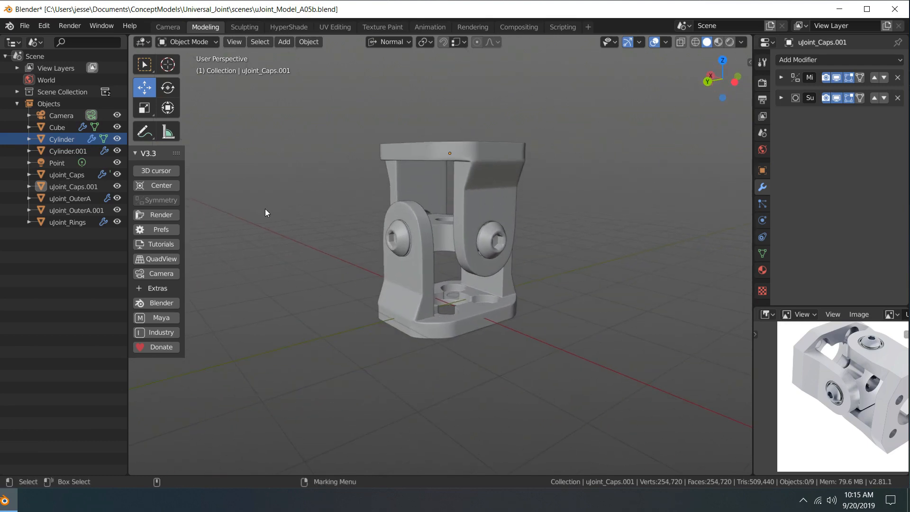